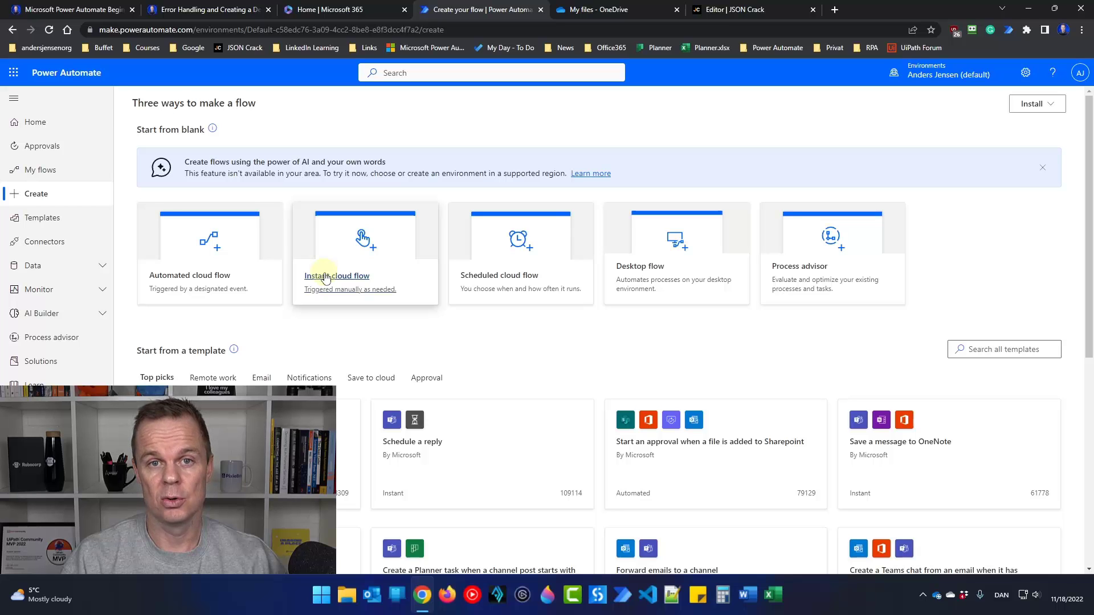
Create an instant cloud flow named Calculation that uses the "Manually trigger a flow" trigger.
left_click(326, 278)
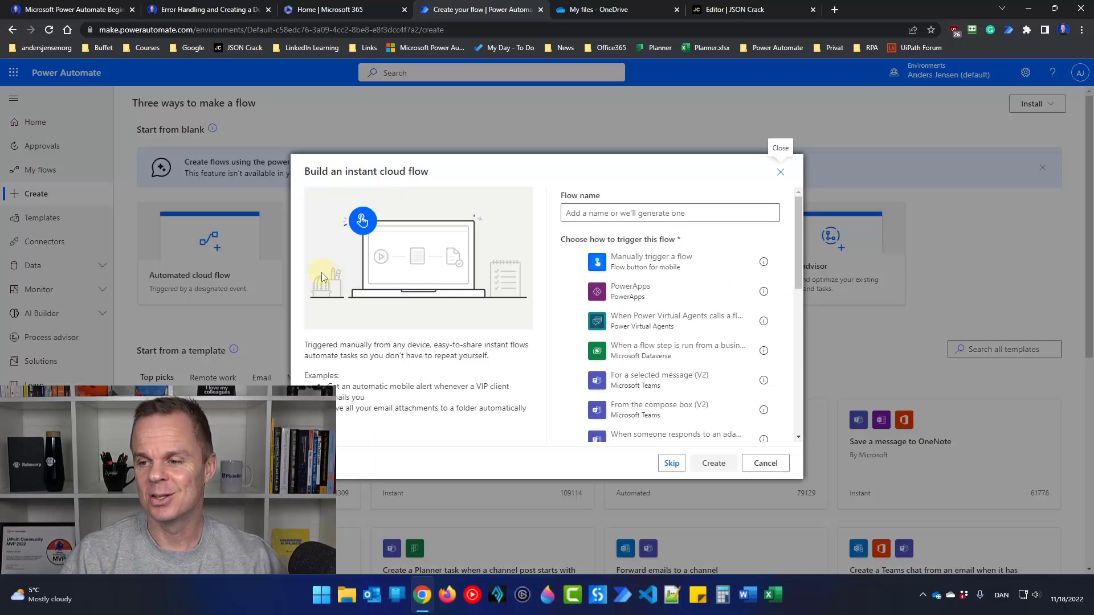
left_click(586, 212)
type("Ca")
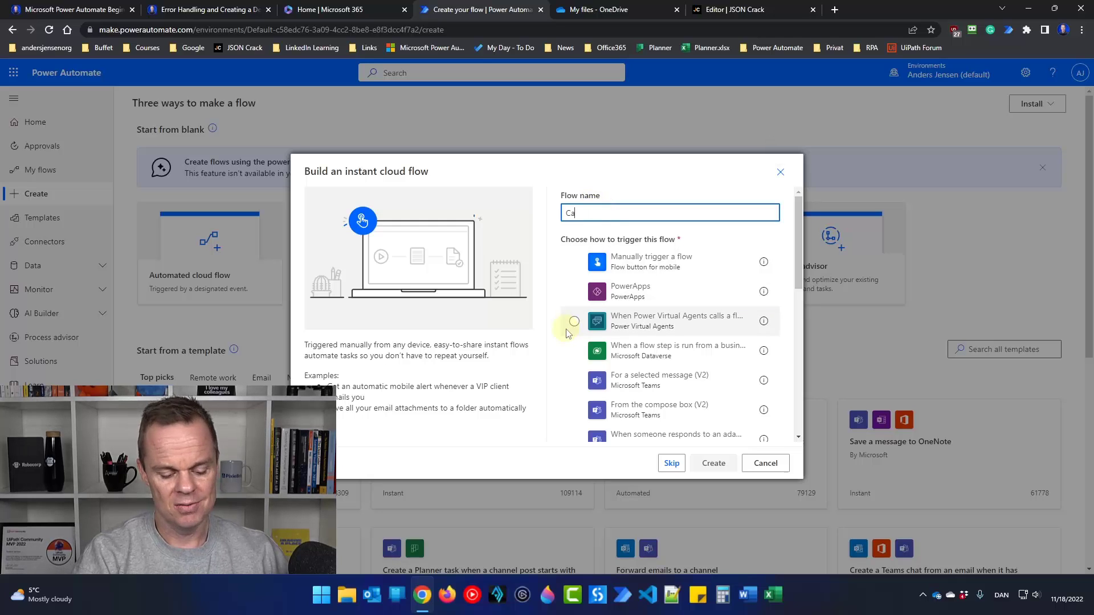
type("lculation")
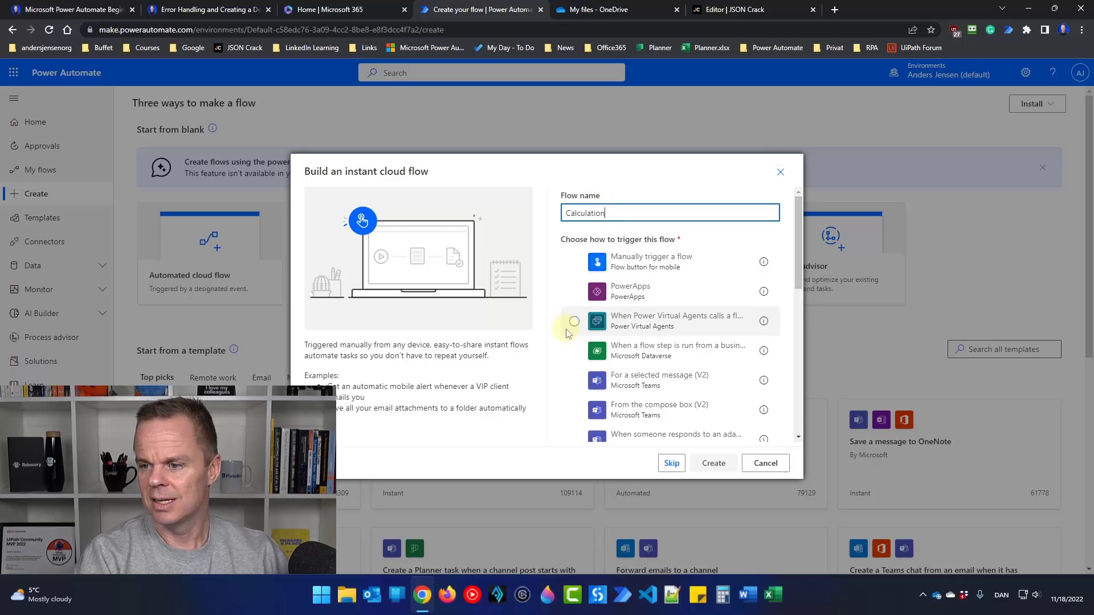
left_click(616, 259)
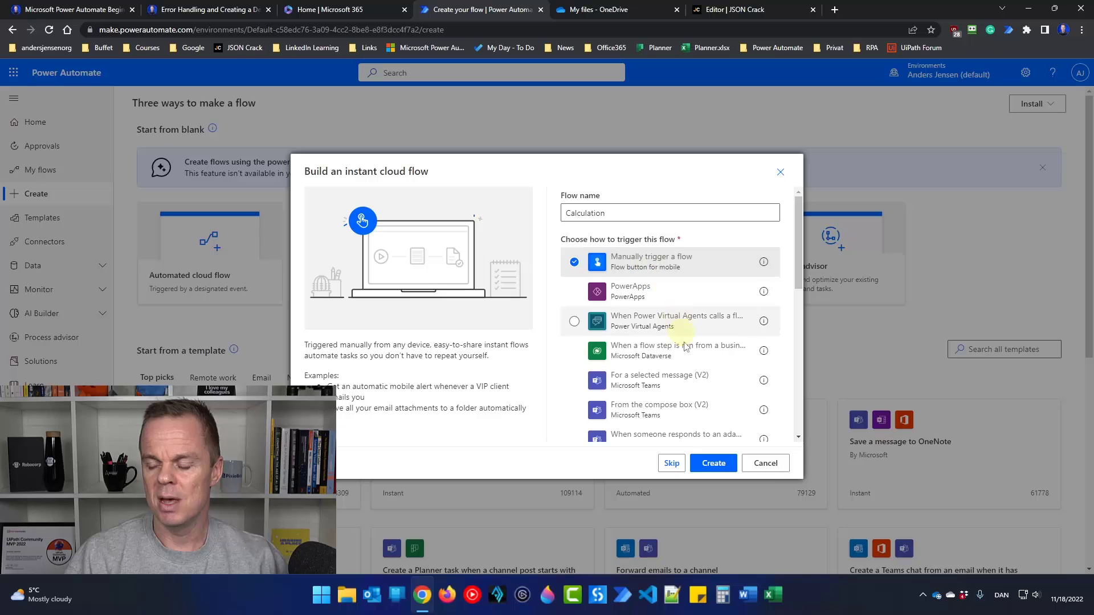
left_click(713, 461)
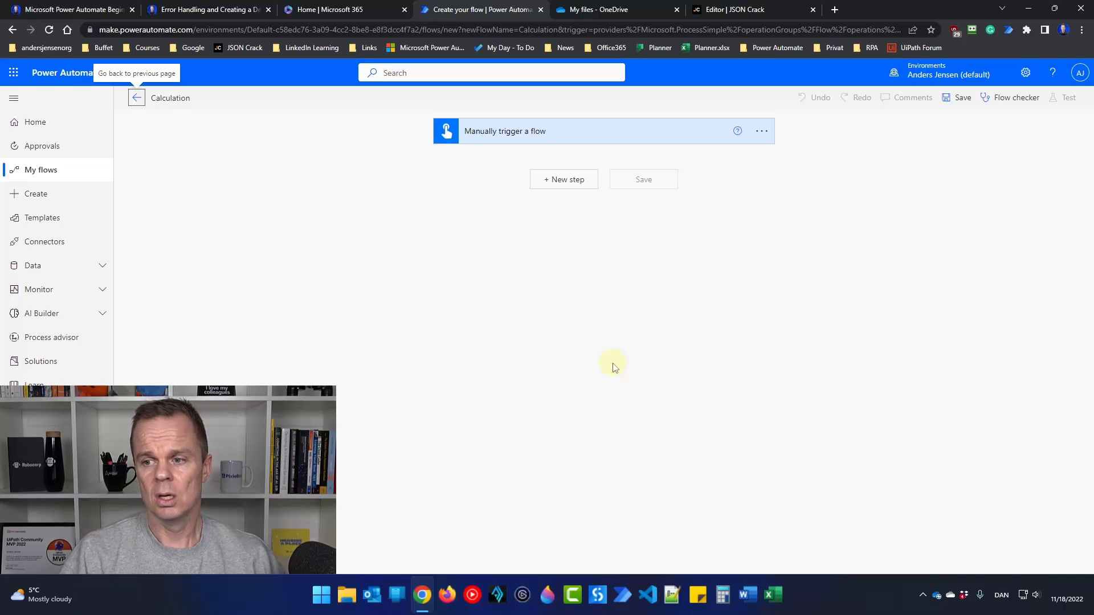
Find the Initialize variable action by searching for "init" and add it below the manual trigger.
left_click(579, 187)
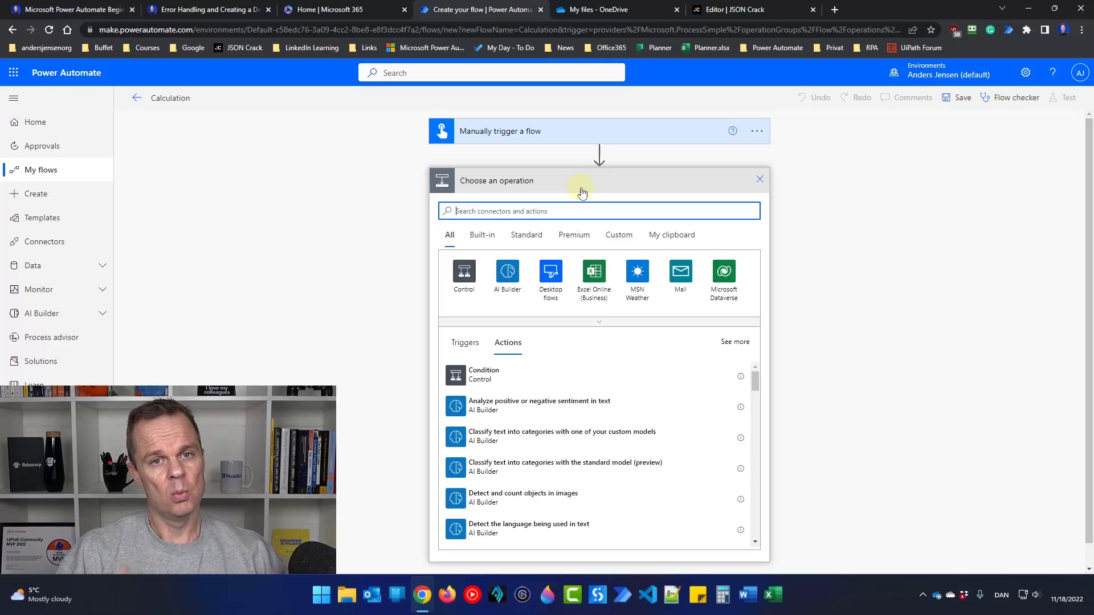
type("in")
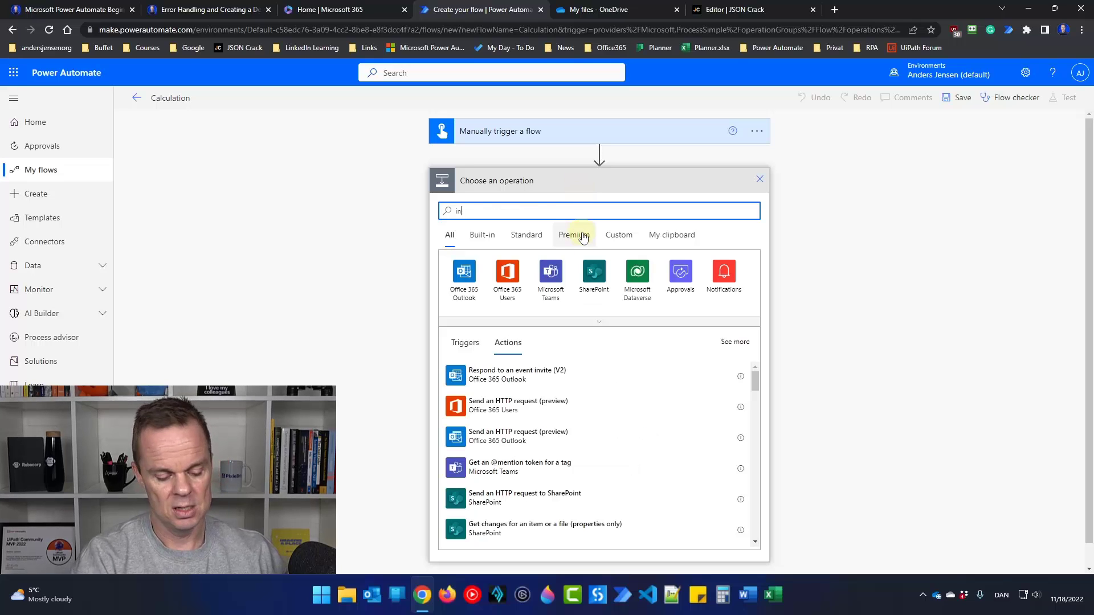
type("it")
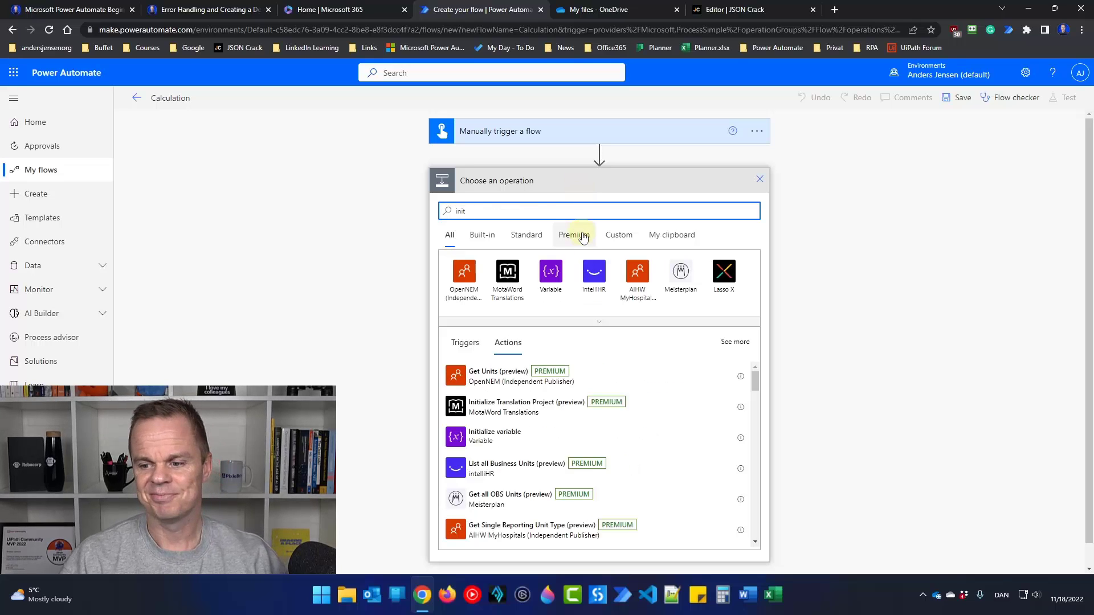
left_click(526, 454)
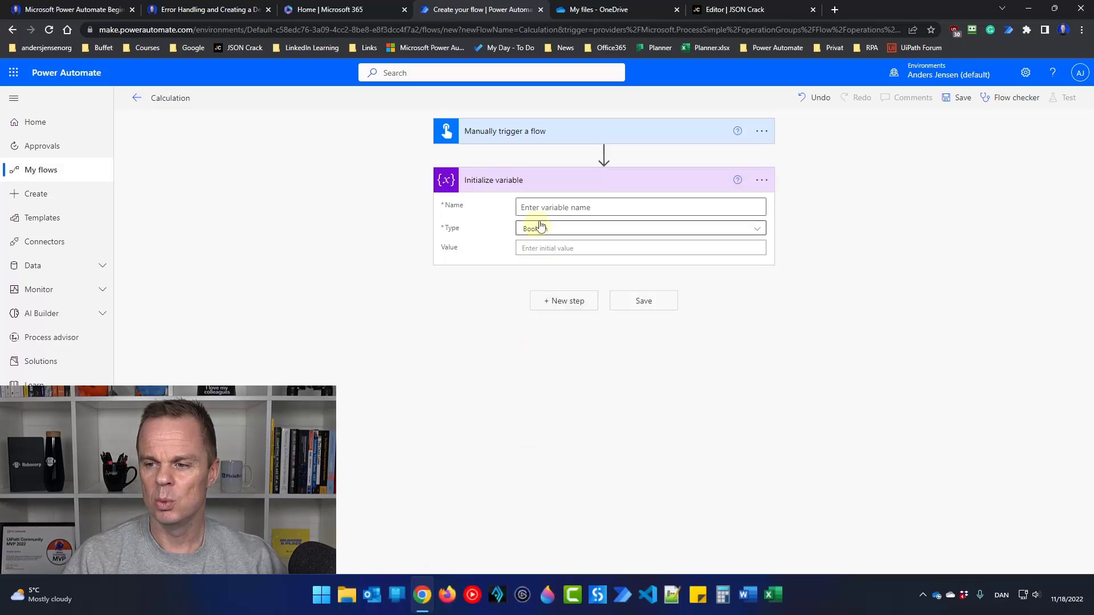
Configure the first variable with the name A, type Integer and initial value 5.
left_click(555, 205)
type("A")
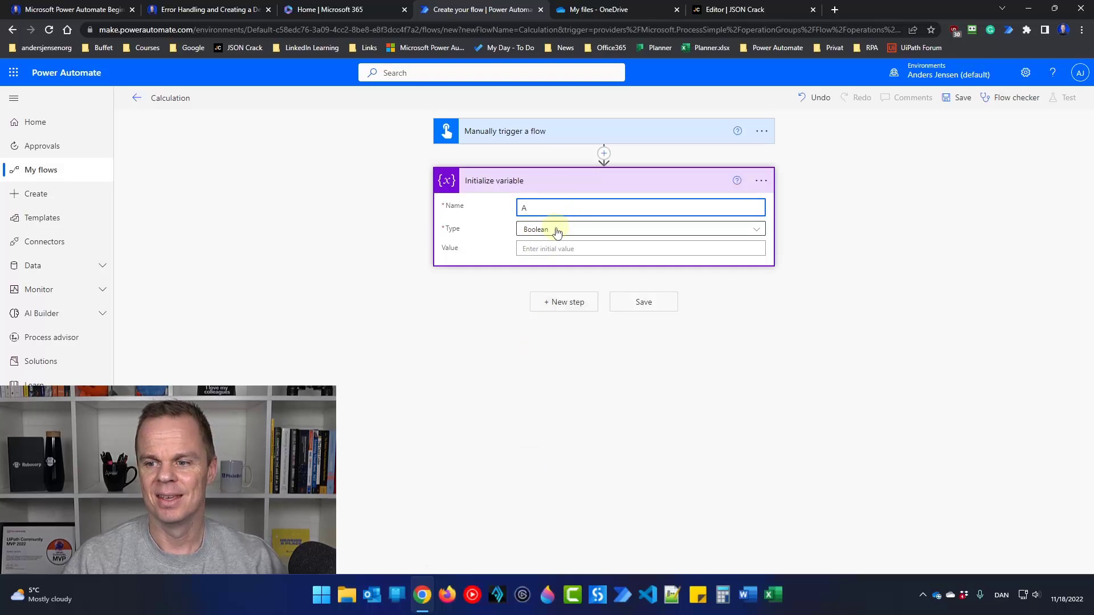
left_click(556, 231)
left_click(555, 267)
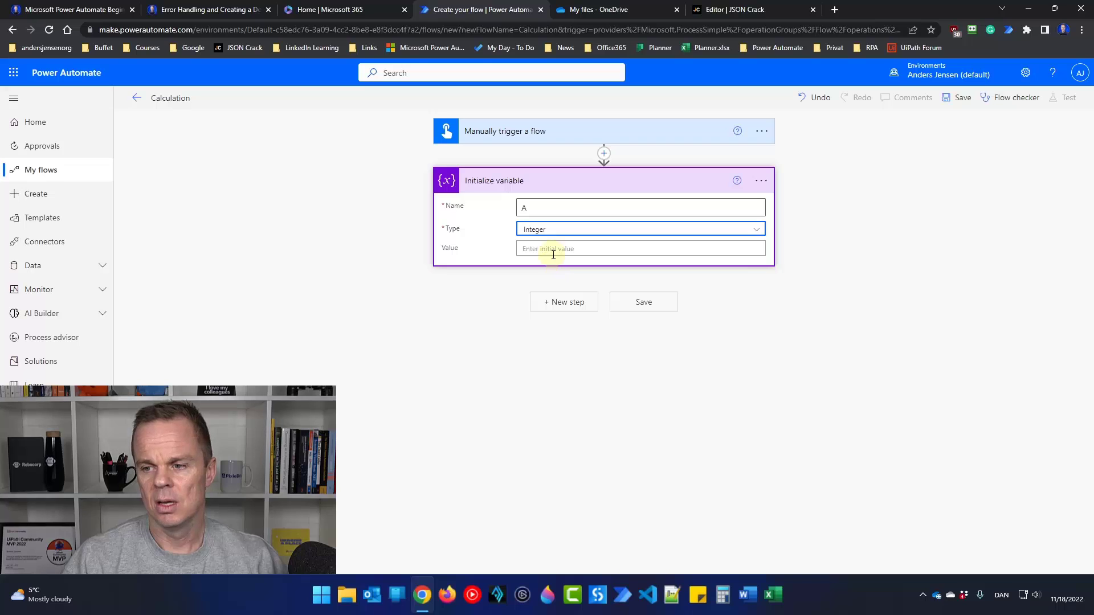
left_click(555, 249)
type("5")
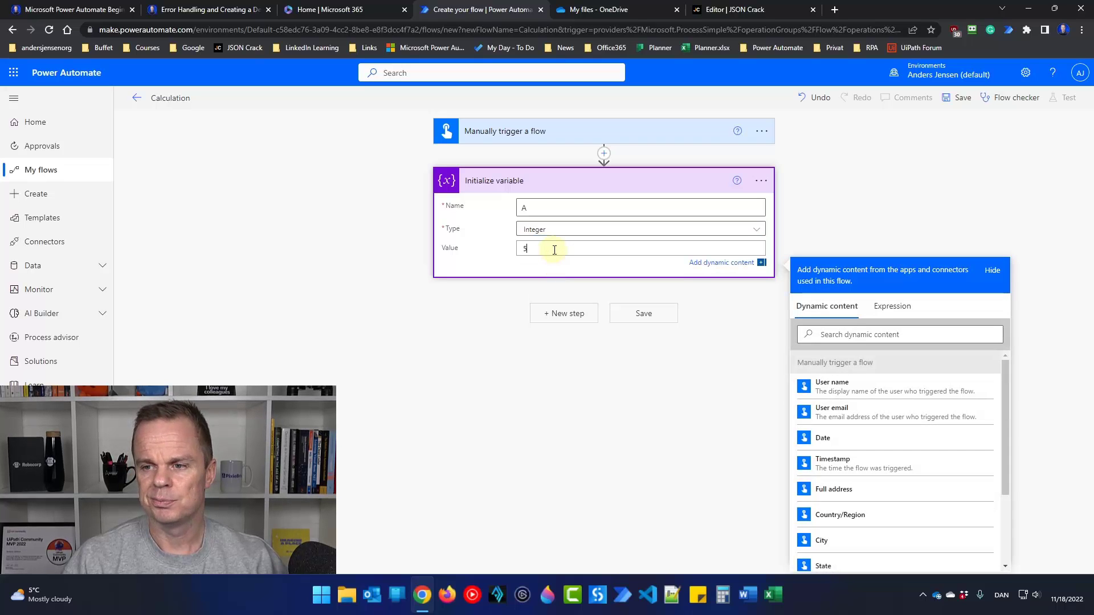
Rename the first variable action to "Initialize variable A".
left_click(761, 181)
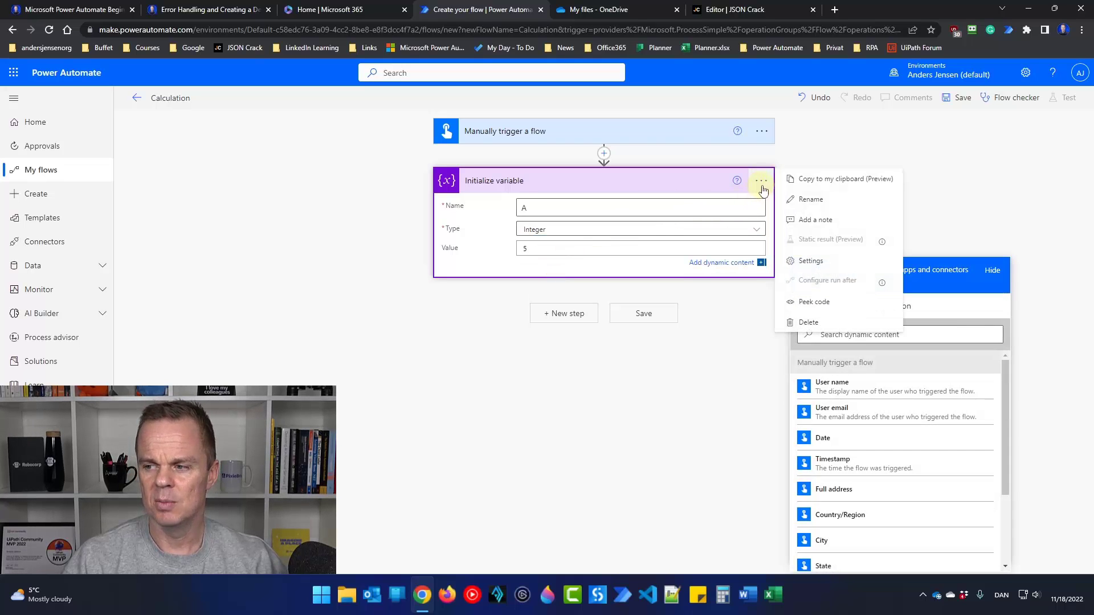
left_click(820, 200)
left_click(619, 180)
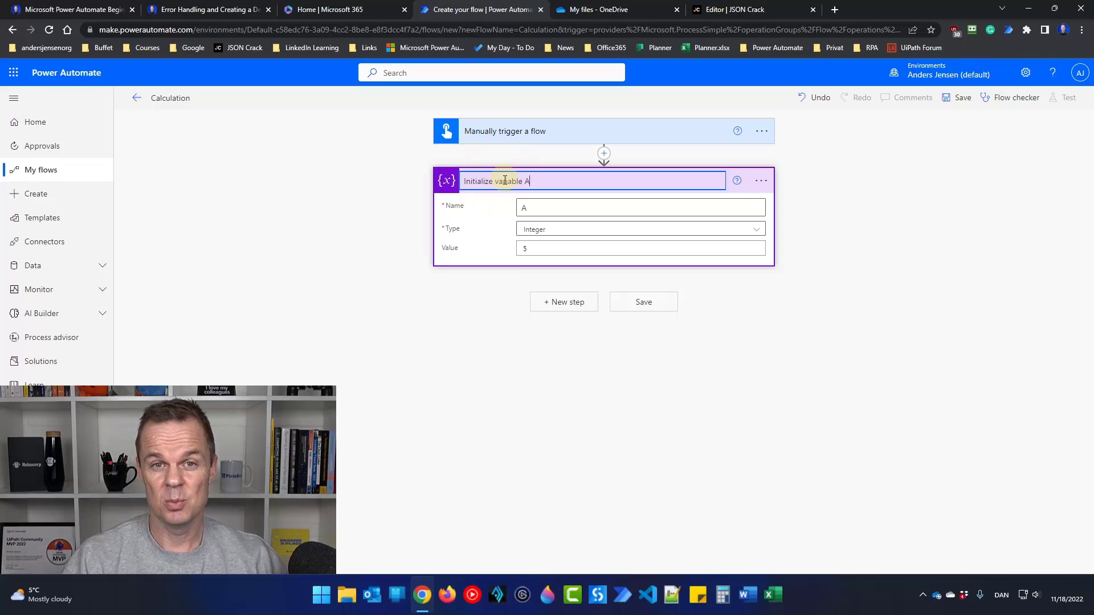
Add a second Initialize variable action below Initialize variable A, searching for "init".
left_click(558, 302)
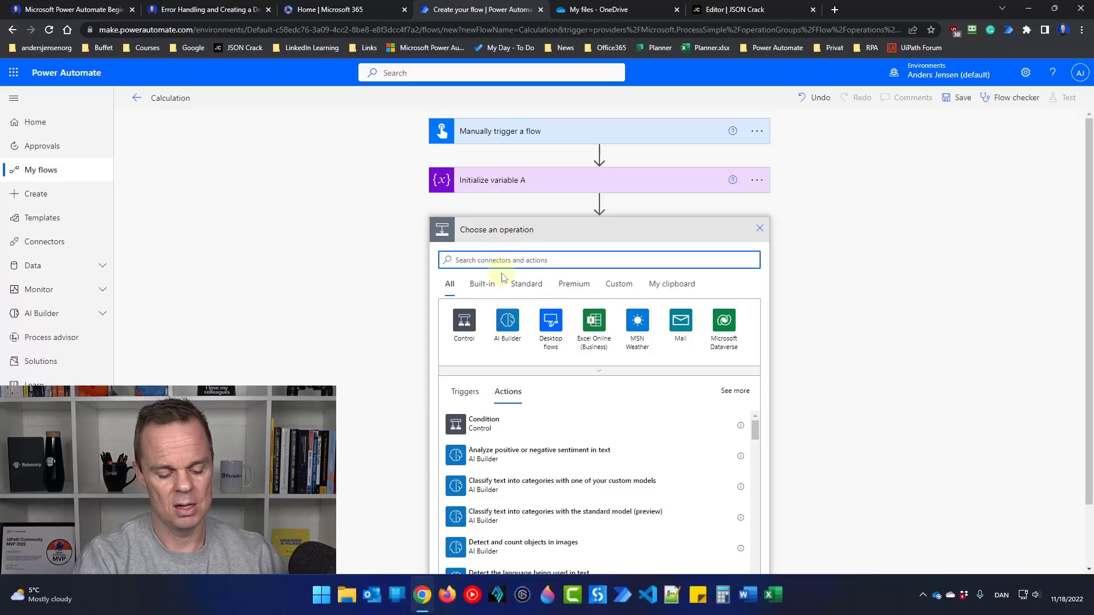
type("init")
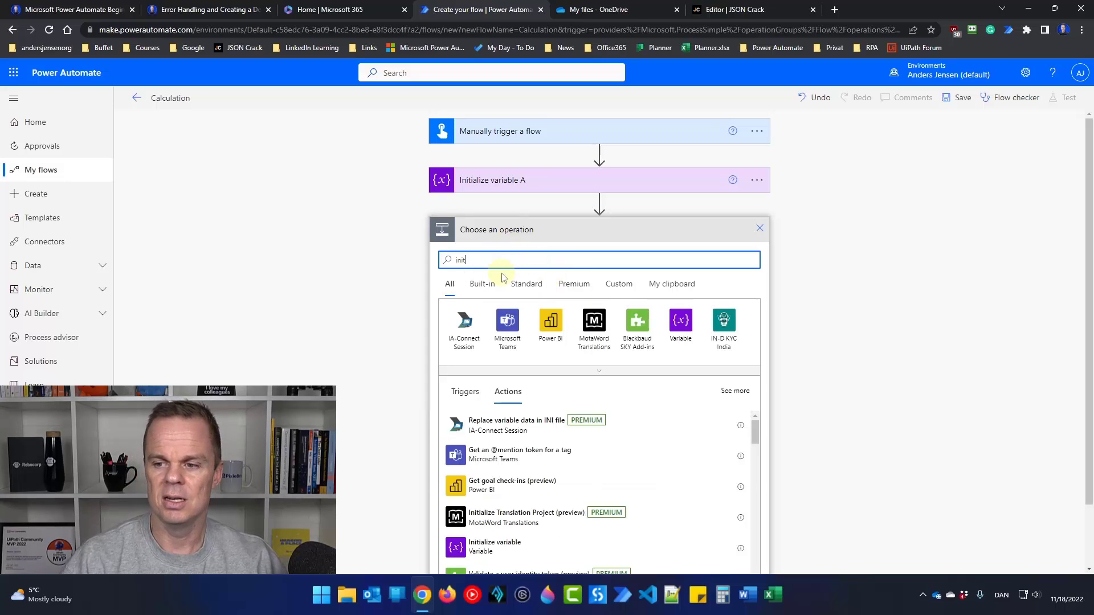
left_click(496, 481)
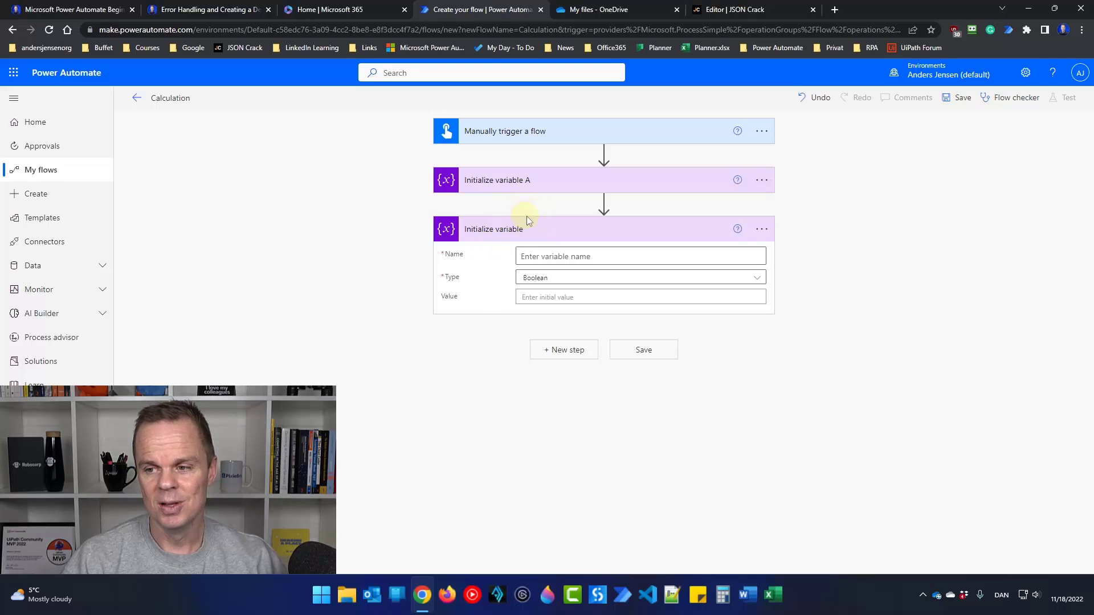
Rename the second variable action to "Initialize variable B".
left_click(761, 229)
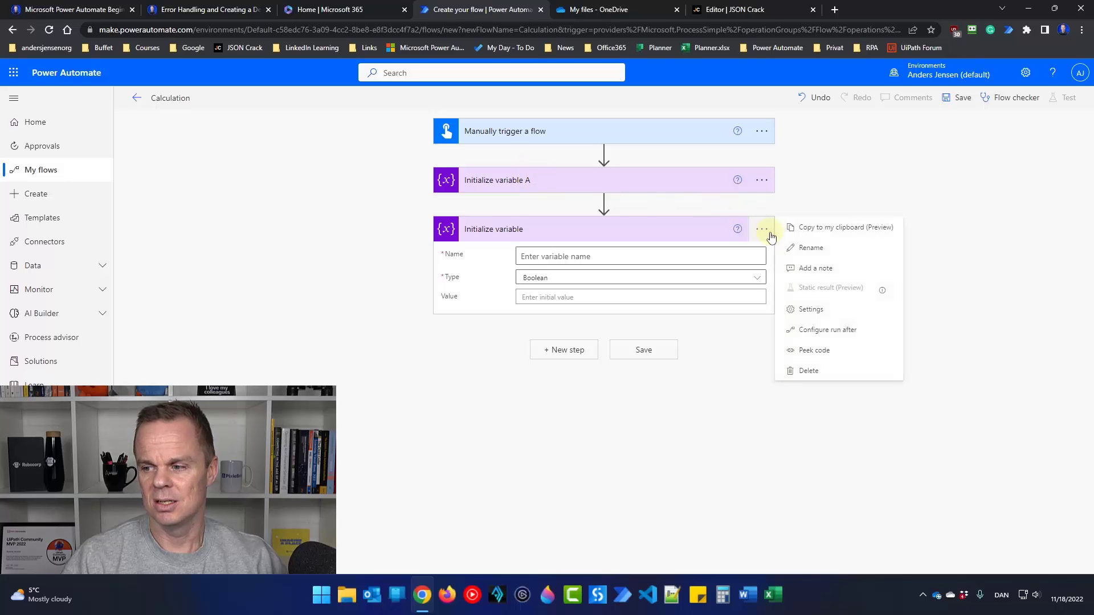
left_click(800, 246)
left_click(567, 229)
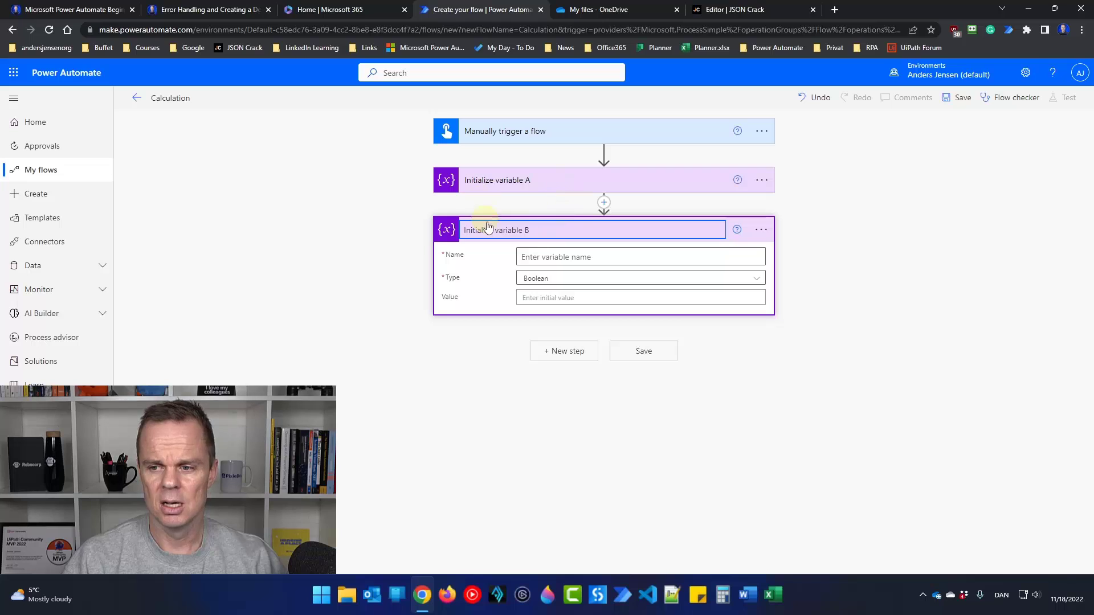
left_click(453, 380)
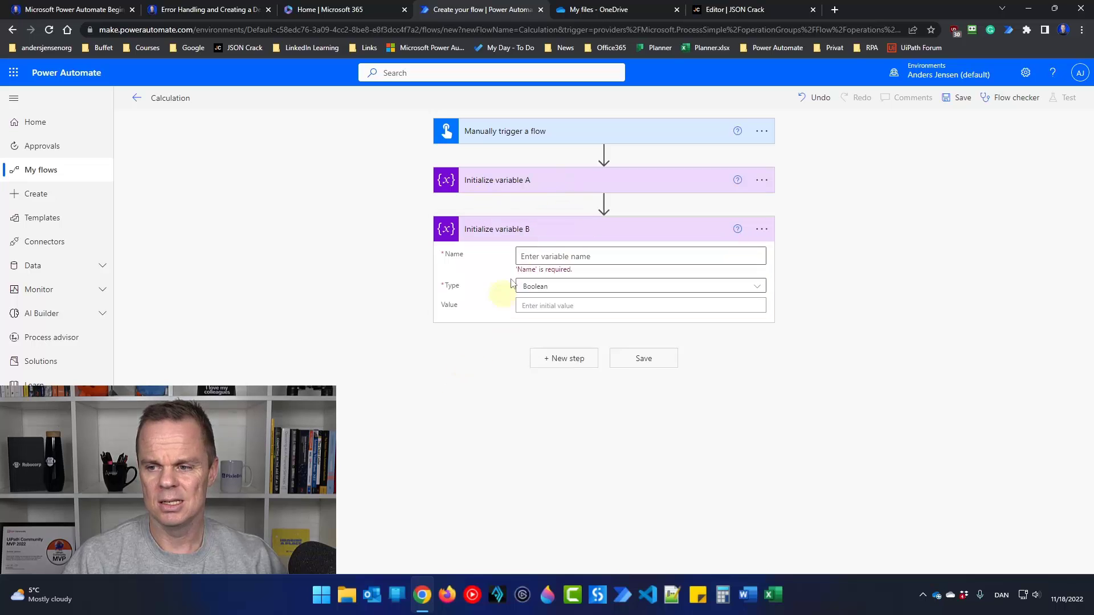
left_click(550, 232)
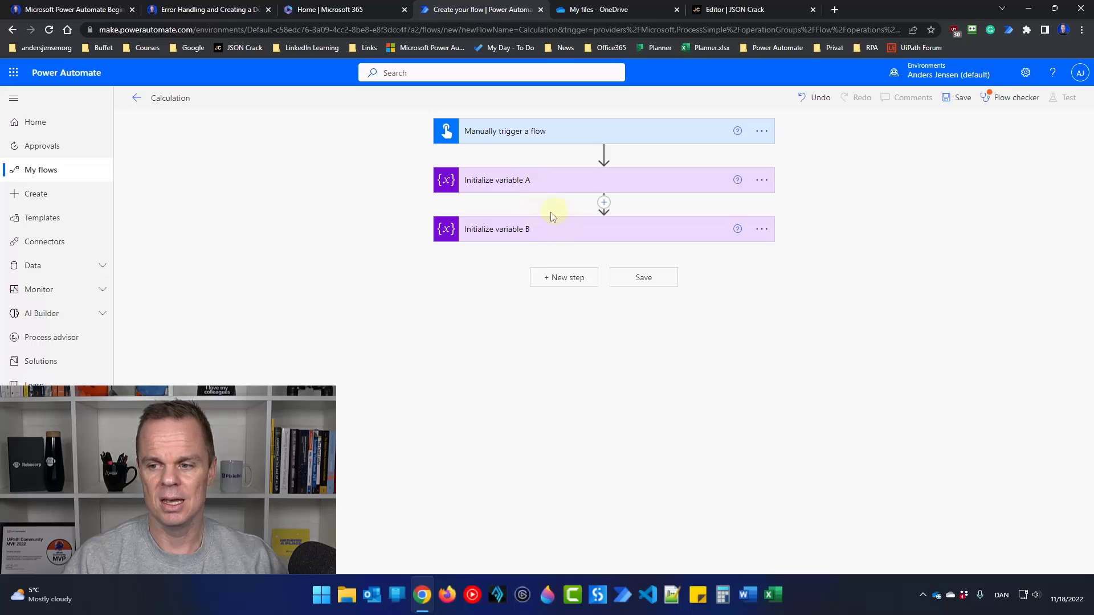
Configure the second variable with the name B, type Integer and initial value 9.
left_click(549, 229)
left_click(545, 258)
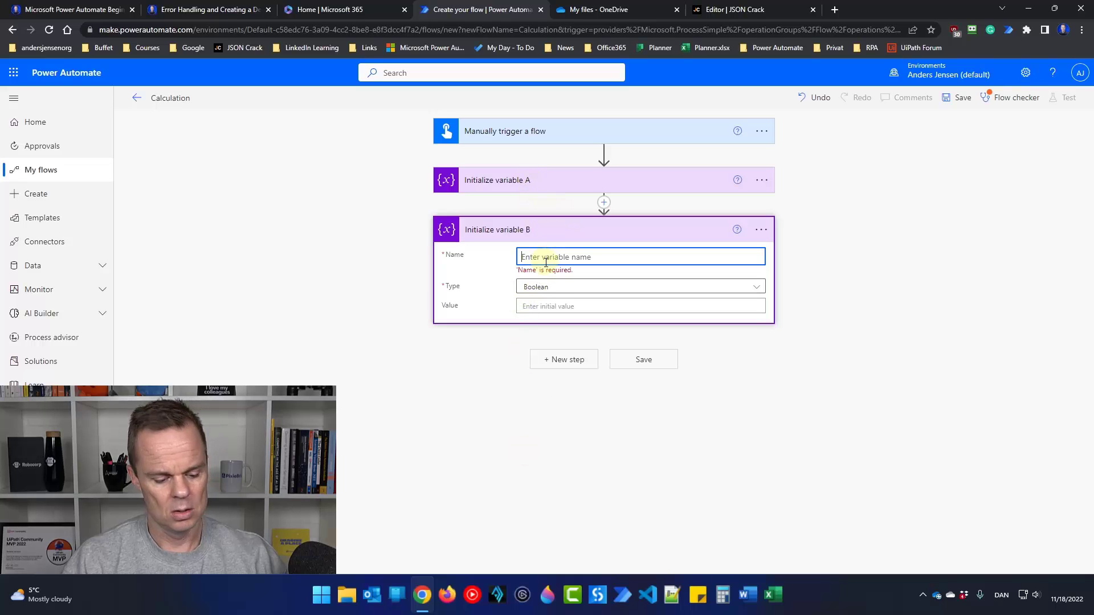
type("B")
left_click(539, 288)
left_click(540, 316)
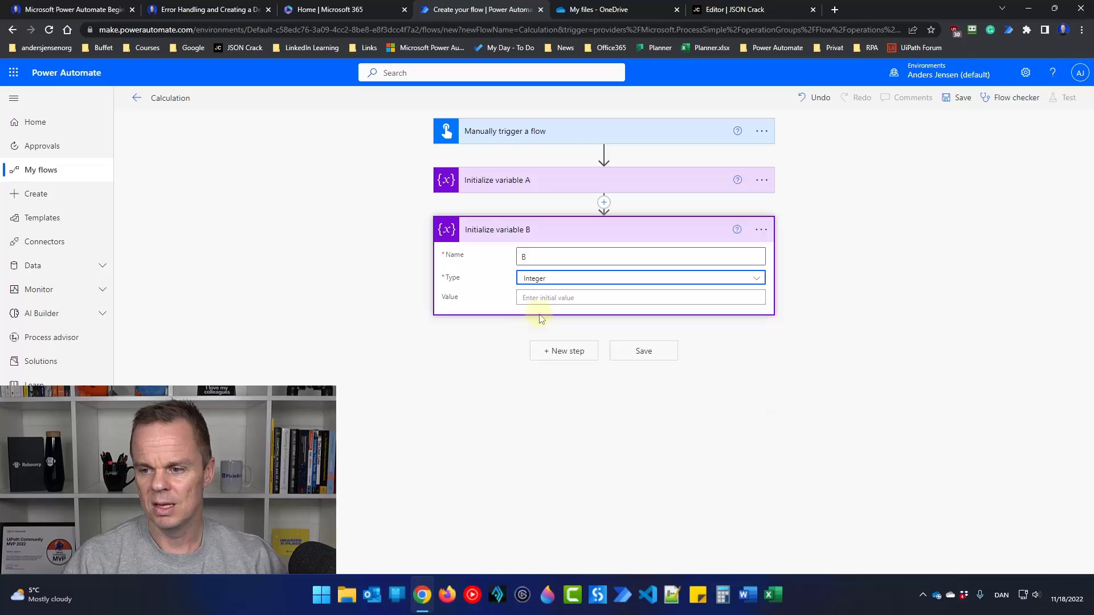
left_click(544, 297)
type("9")
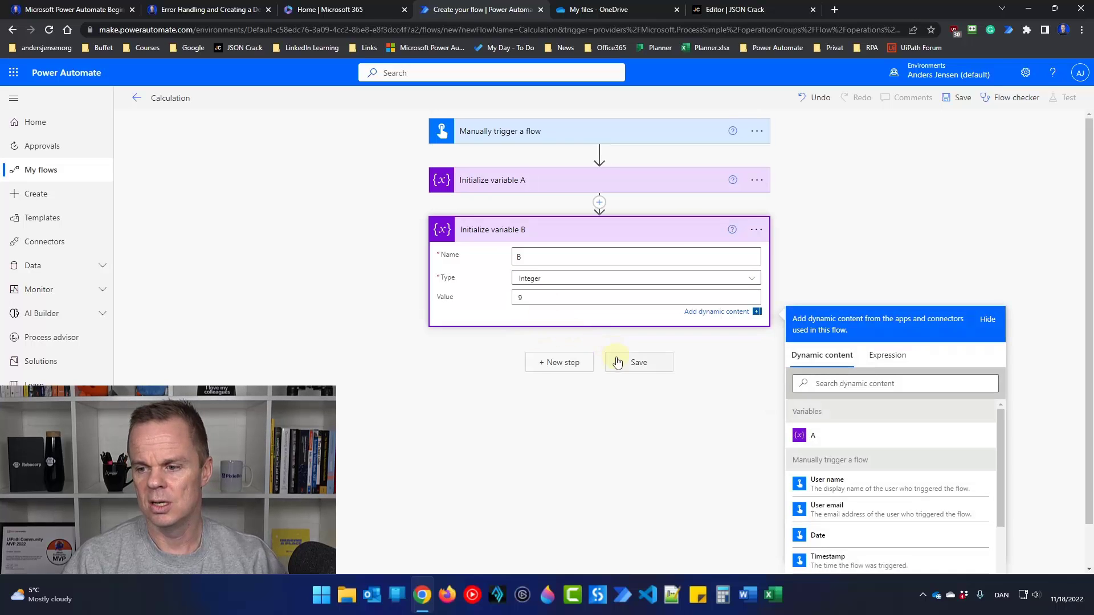
Search for "compose" and add the Data Operation Compose action below Initialize variable B.
left_click(580, 367)
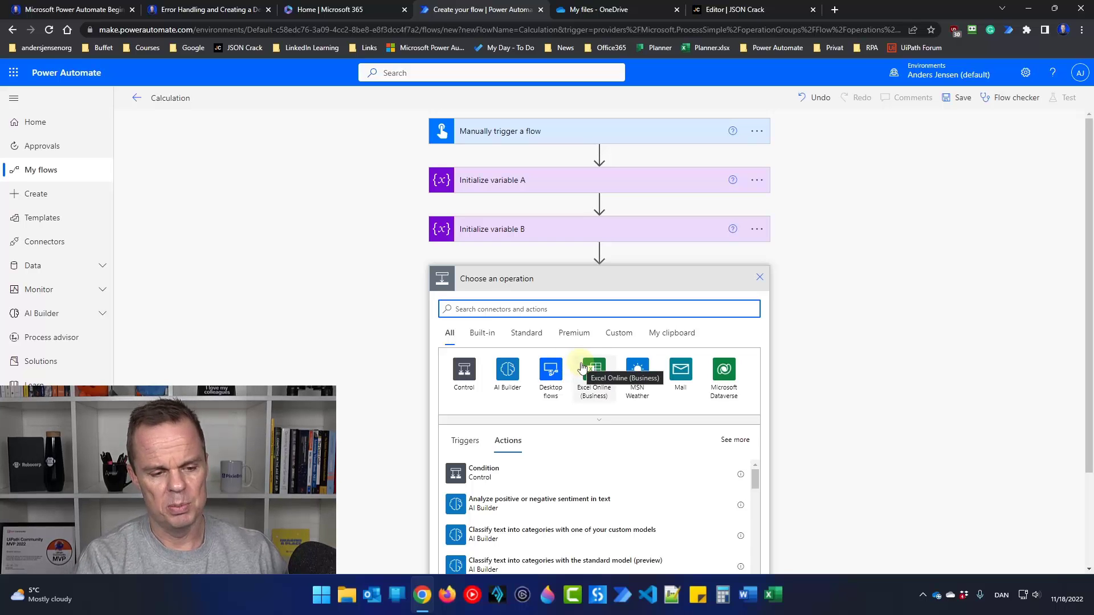
type("compo")
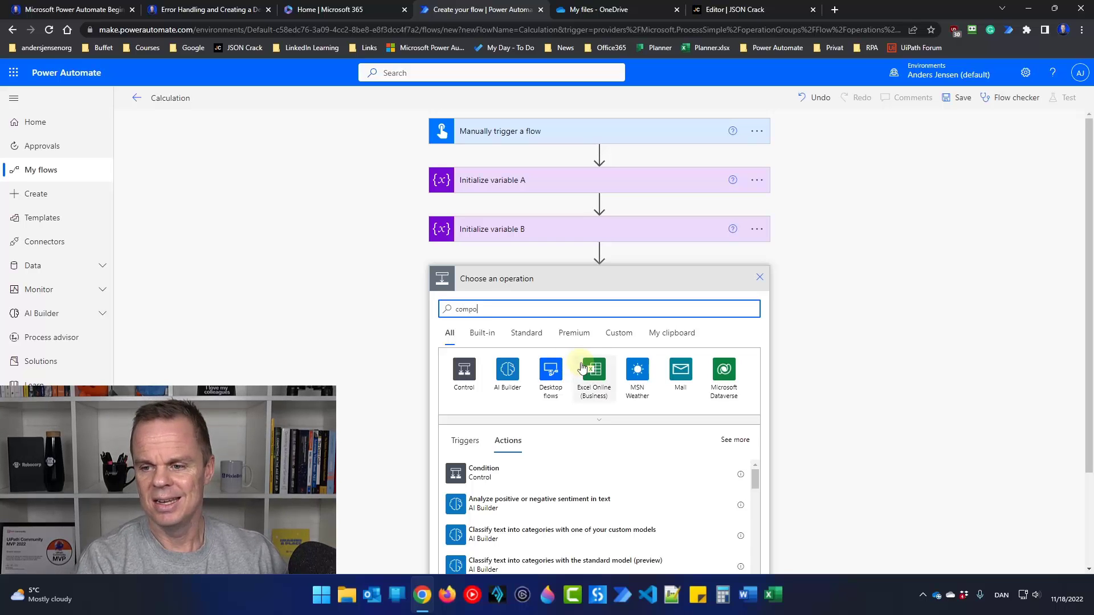
type("se")
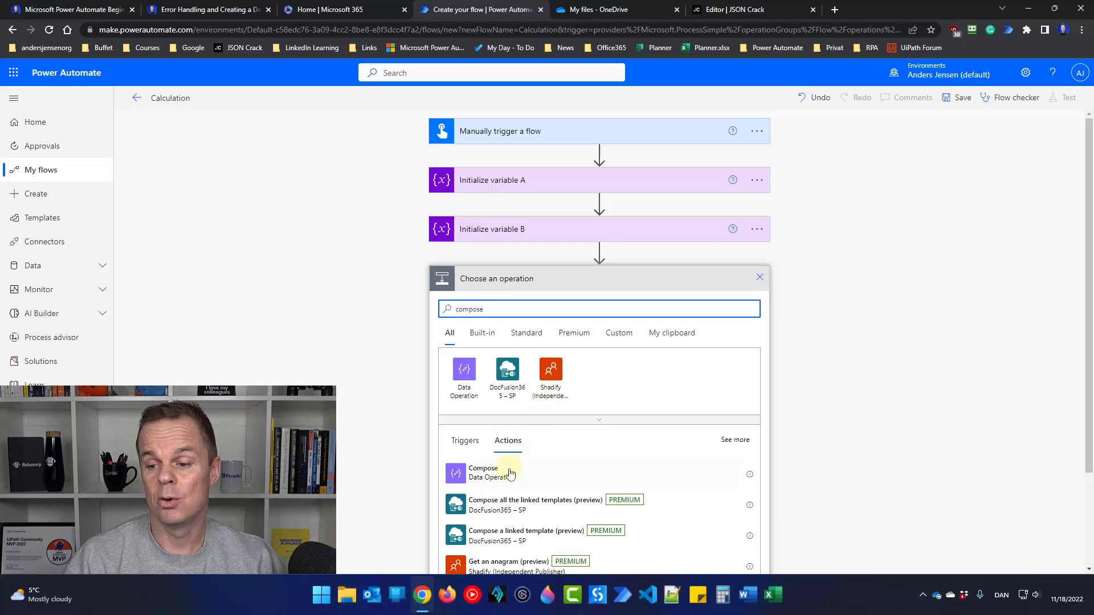
left_click(510, 474)
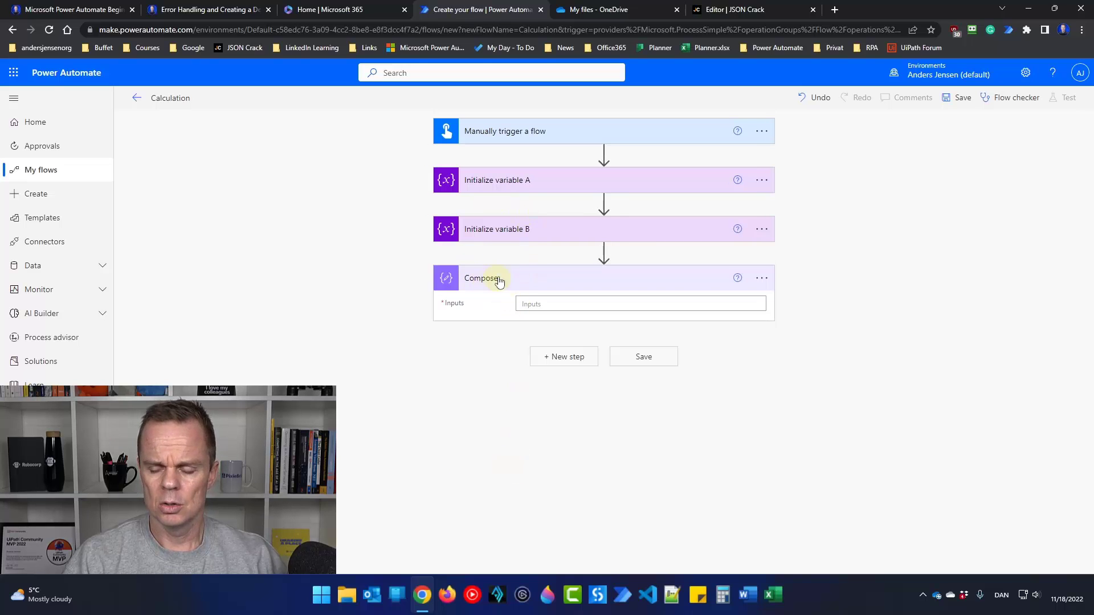
Rename the Compose action to "Compose Calculation".
left_click(761, 278)
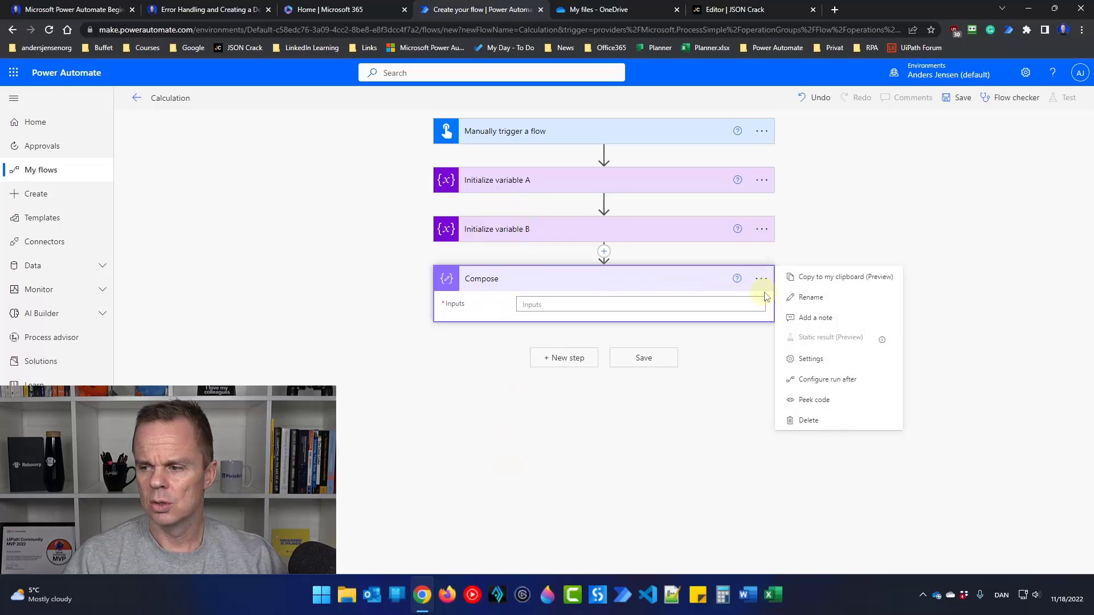
left_click(811, 297)
left_click(579, 280)
type("Ca")
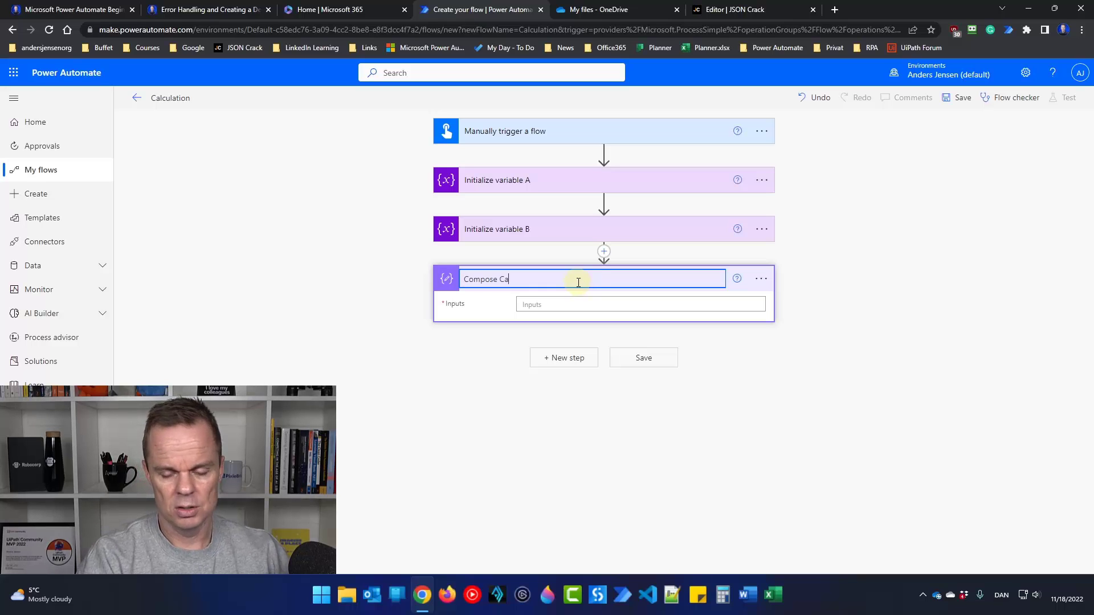
type("lculation")
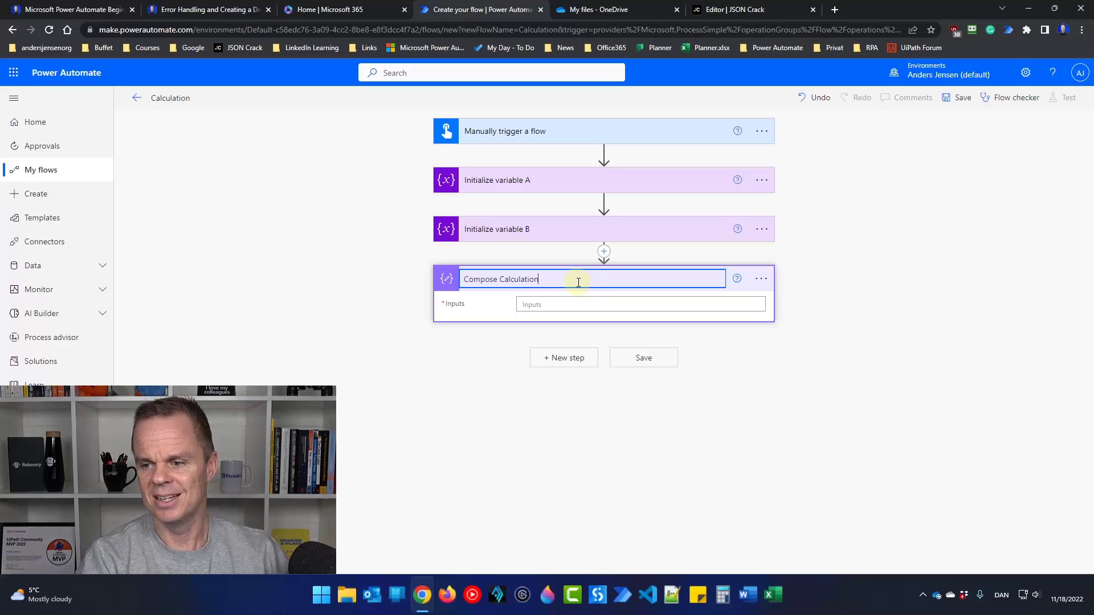
Start an add() expression for the Compose Calculation inputs with variables('A') as the first summand.
left_click(549, 304)
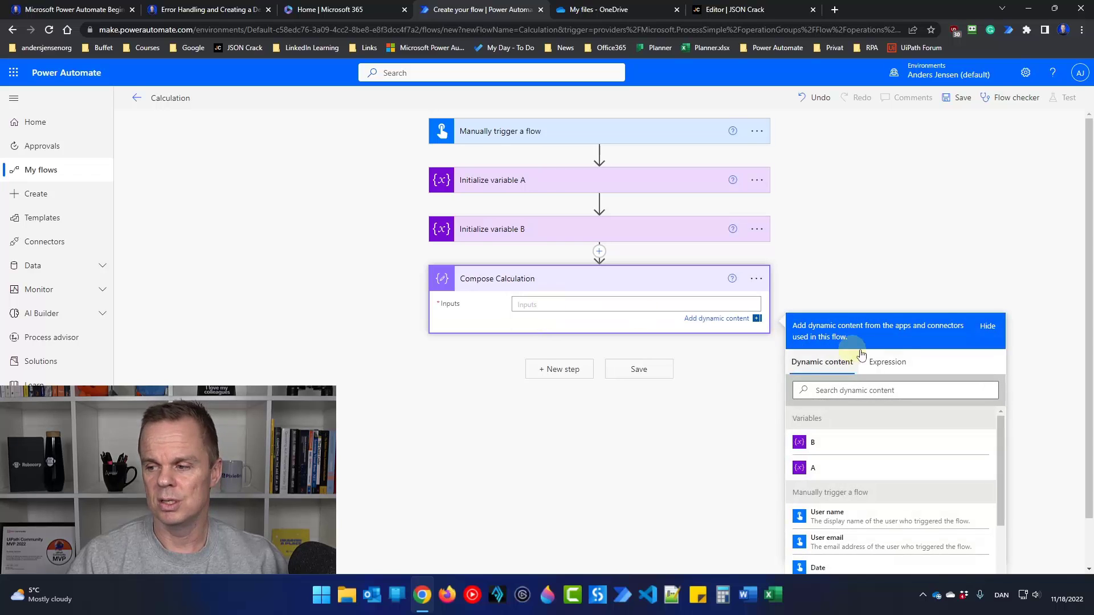
left_click(886, 362)
type("ad")
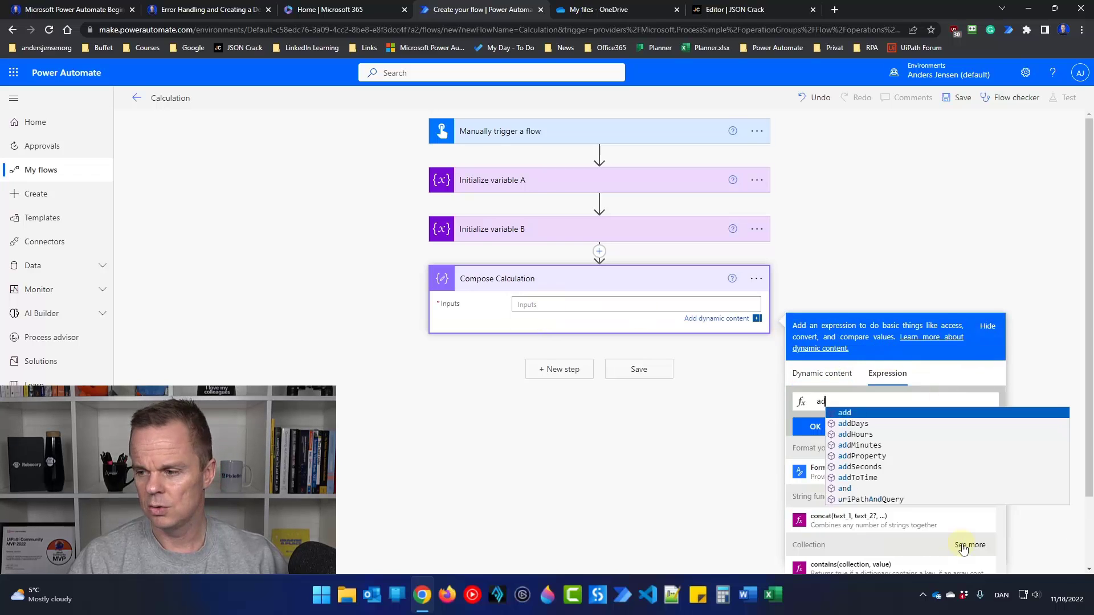
type("d(")
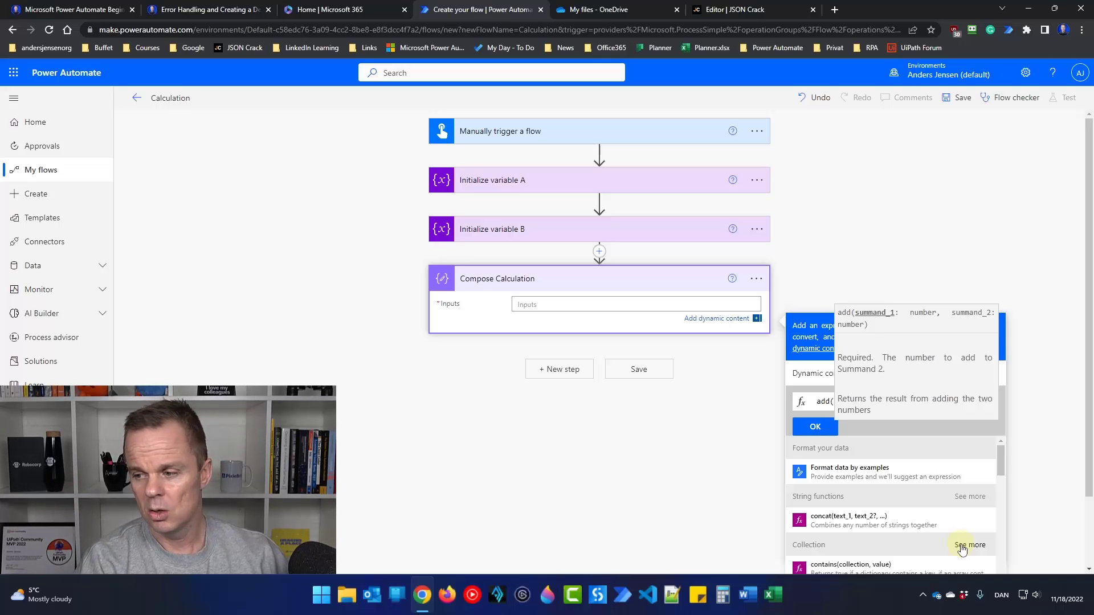
type("var")
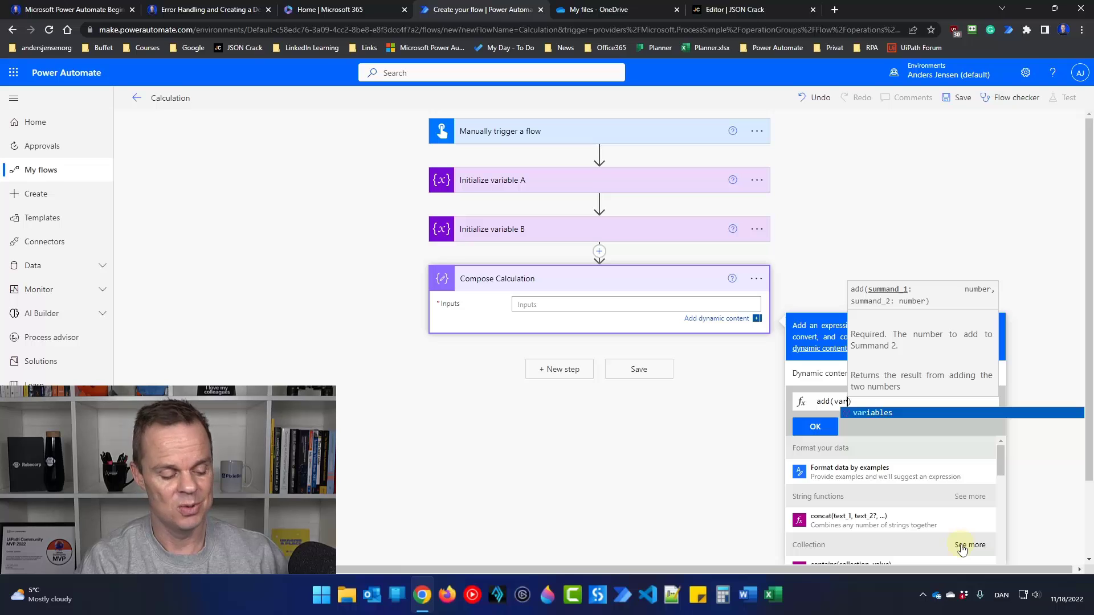
key("Tab")
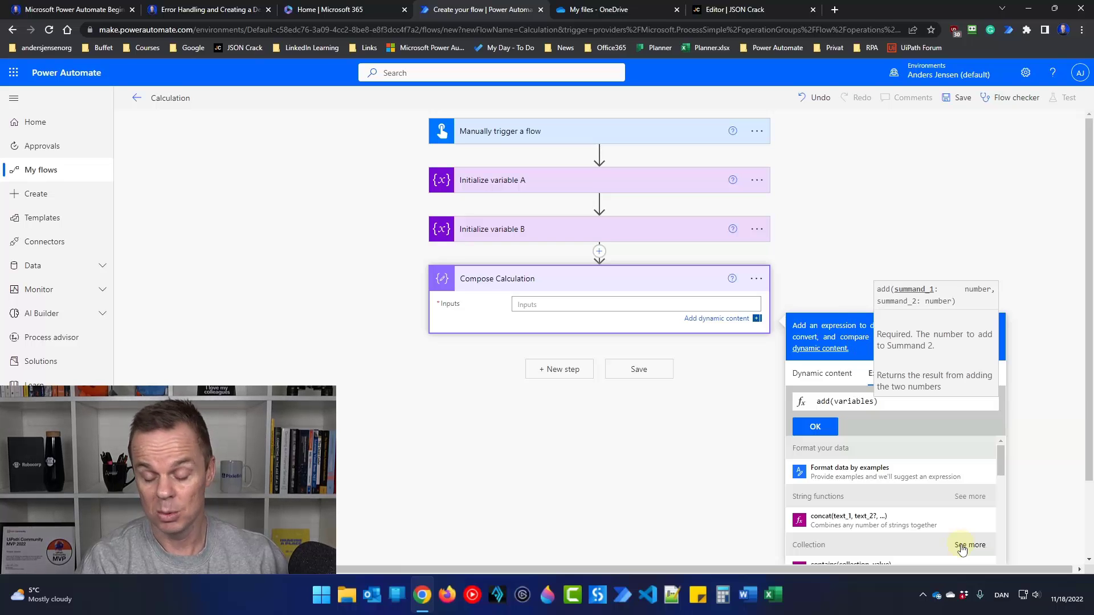
type("(")
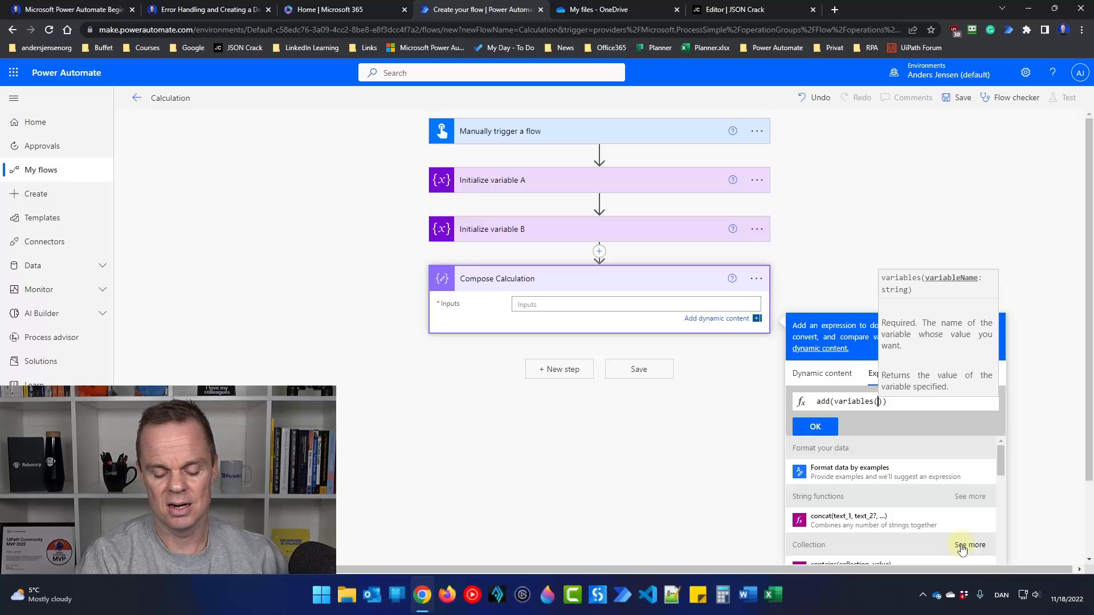
type("'")
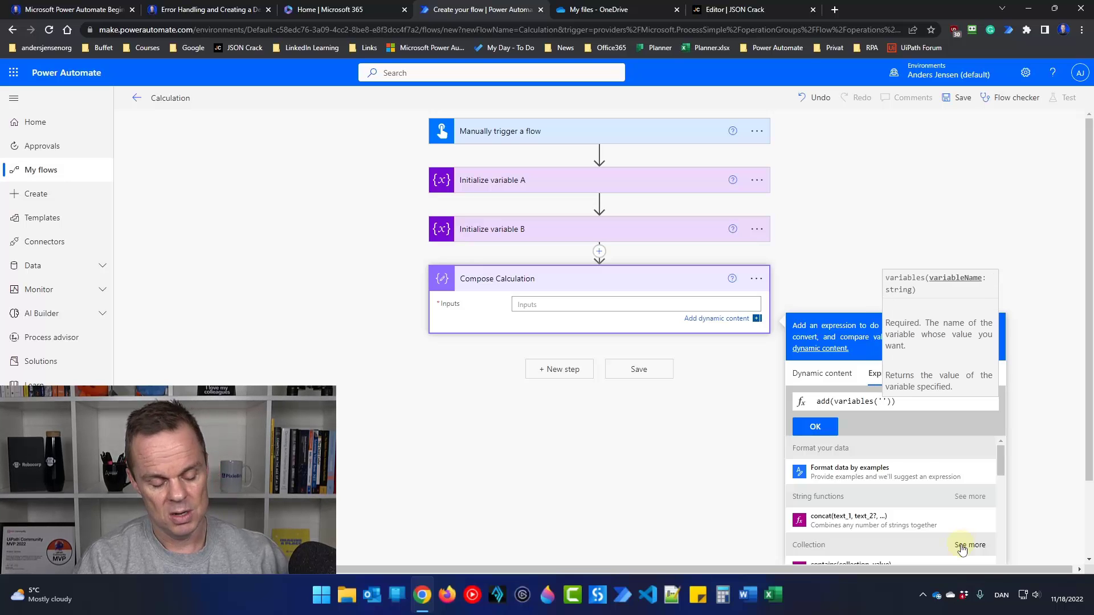
type("A")
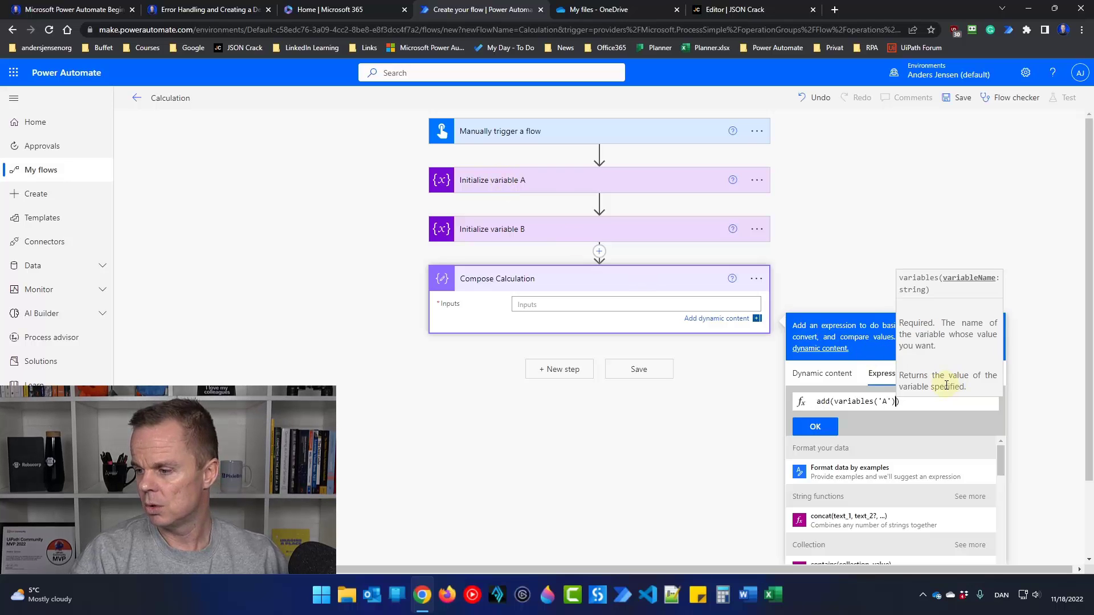
Complete the expression as add(variables('A'),variables('B')) and insert it into the Compose Calculation inputs.
type(",")
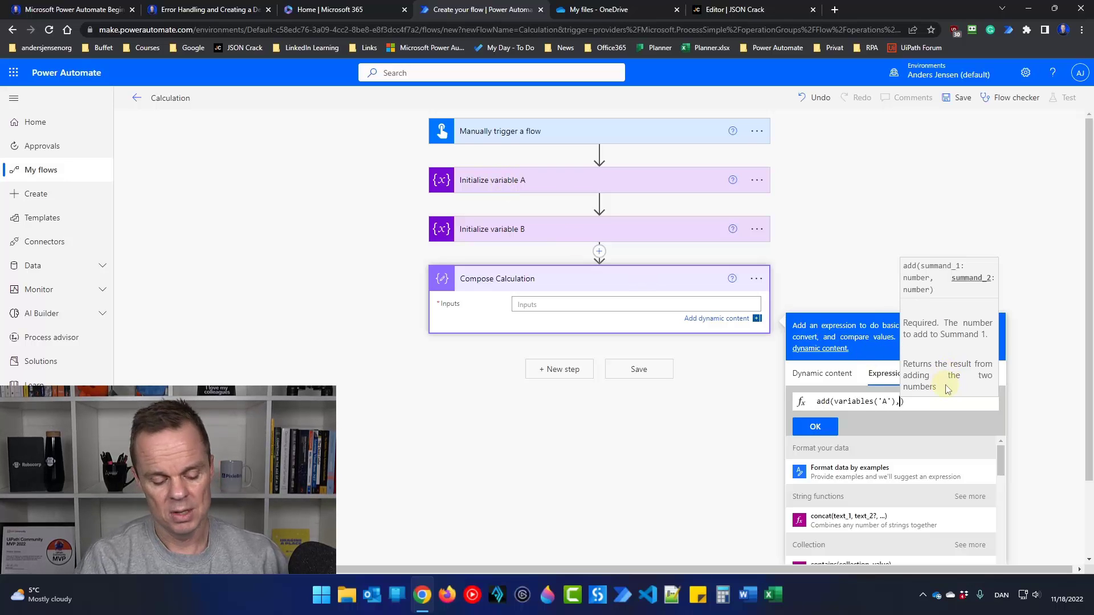
type("variables")
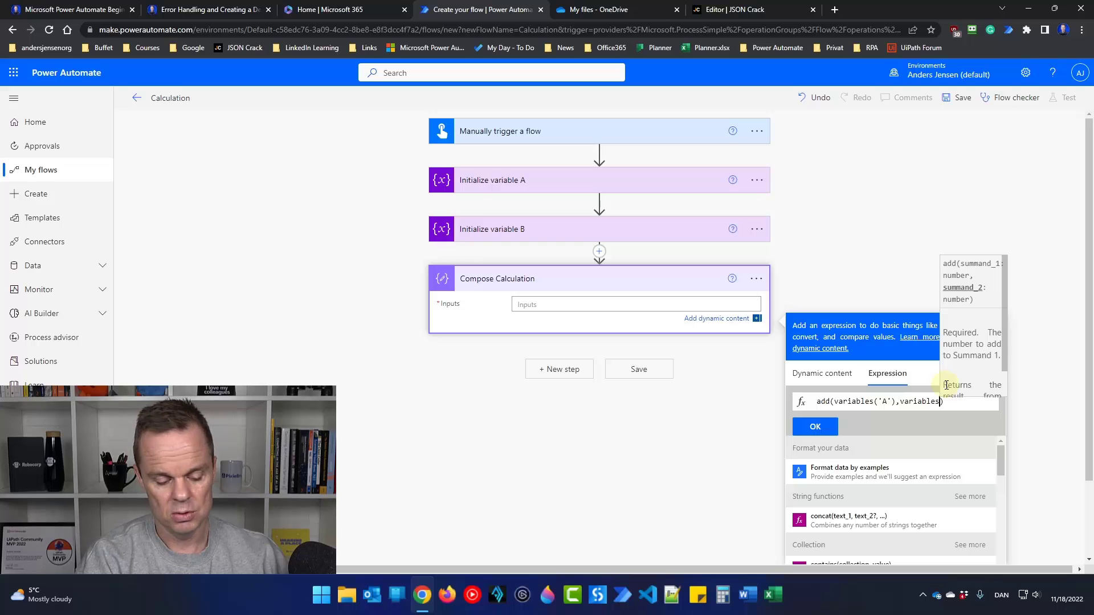
type("('")
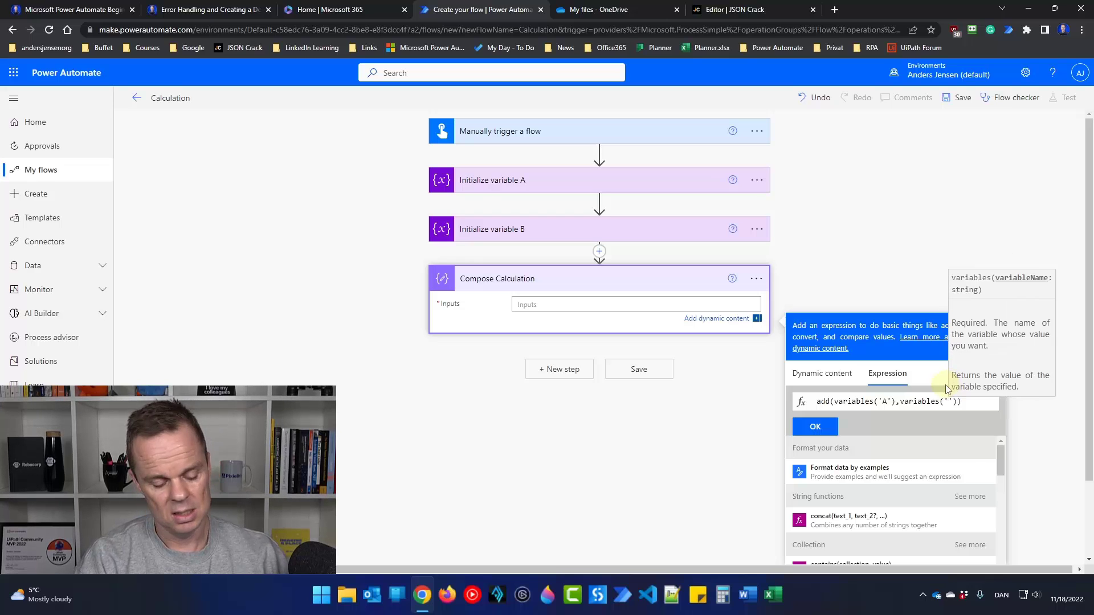
type("B")
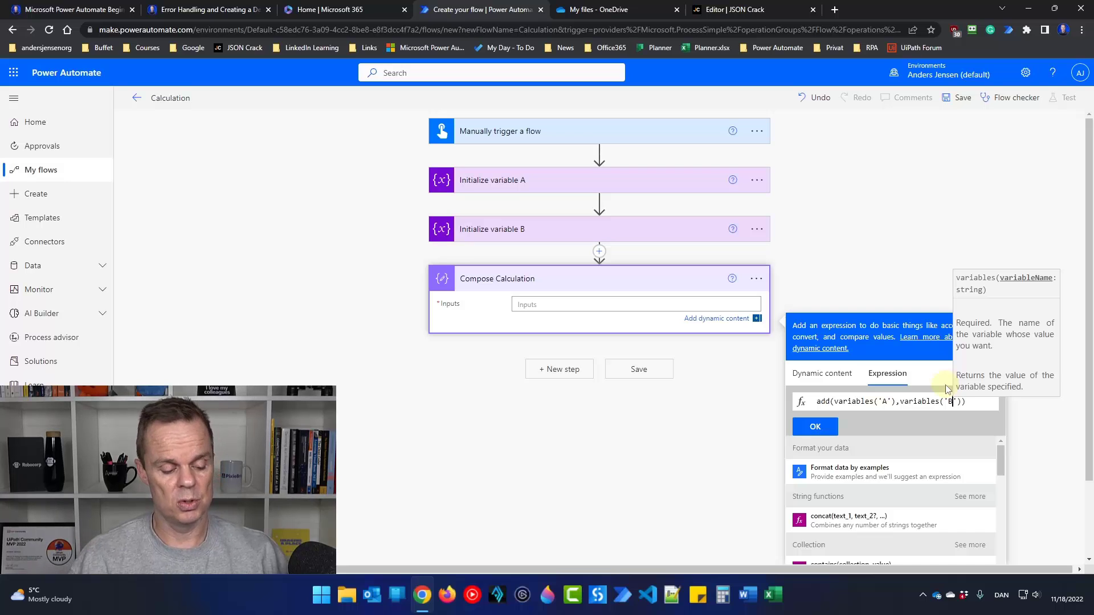
key("ctrl+a")
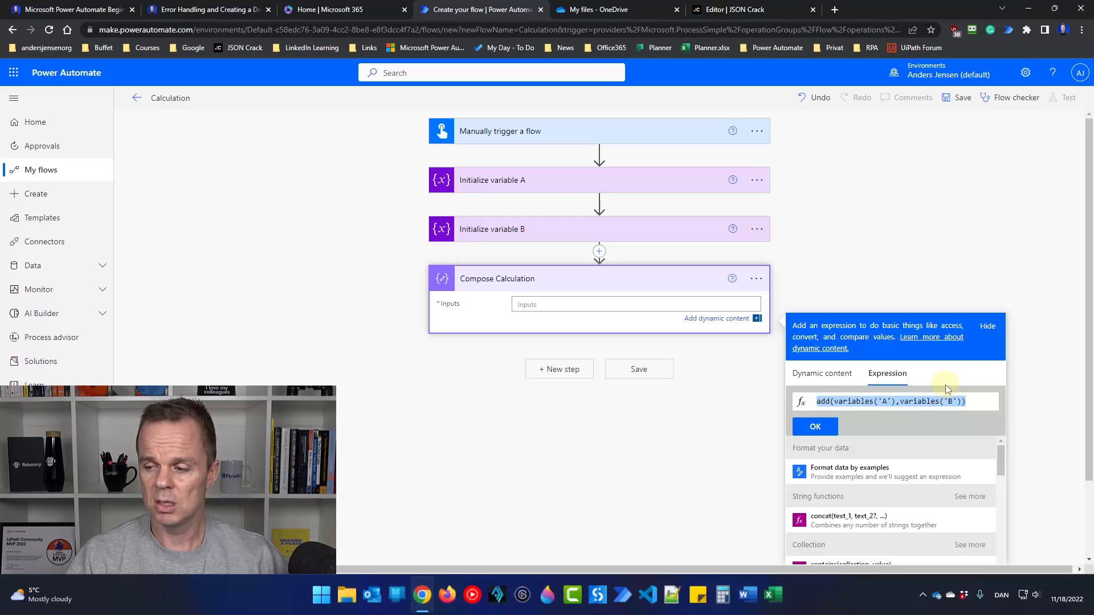
left_click(826, 426)
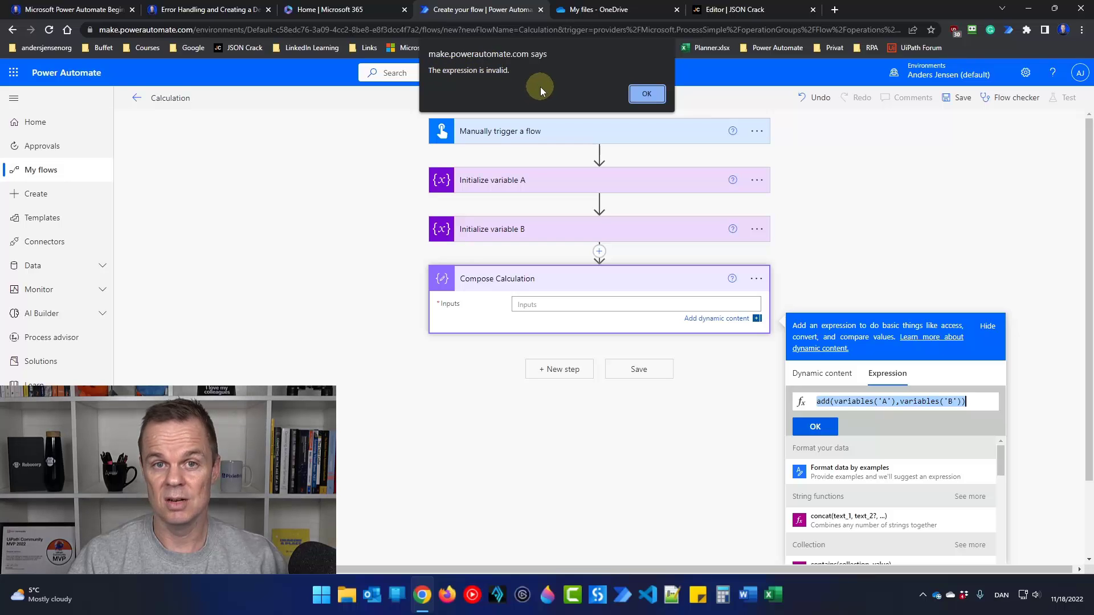
left_click(647, 93)
left_click(819, 428)
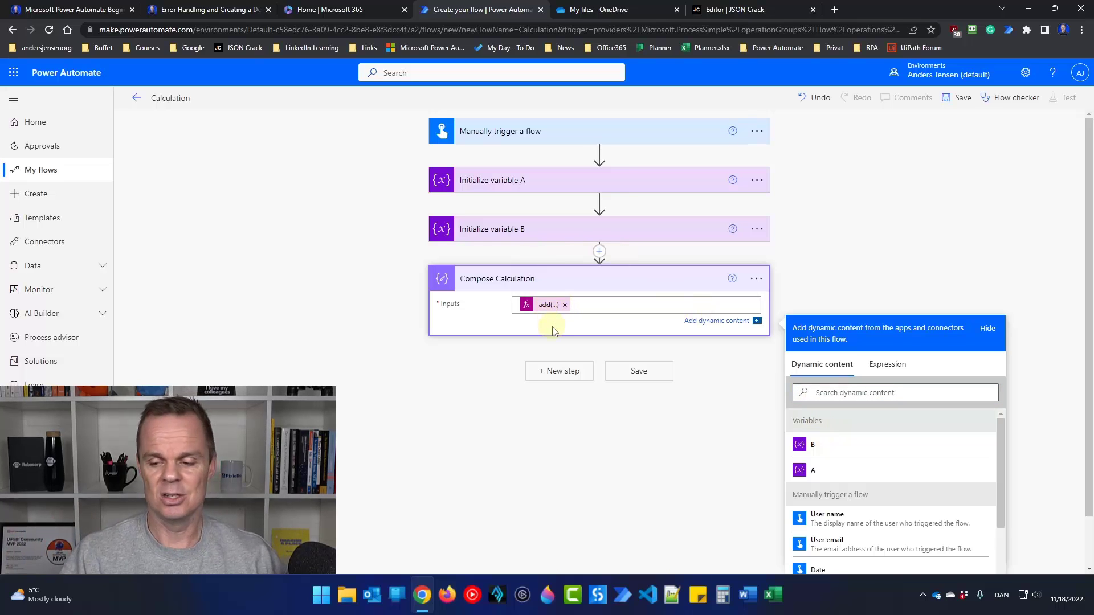
Save the Calculation flow and run a manual test of it.
left_click(959, 98)
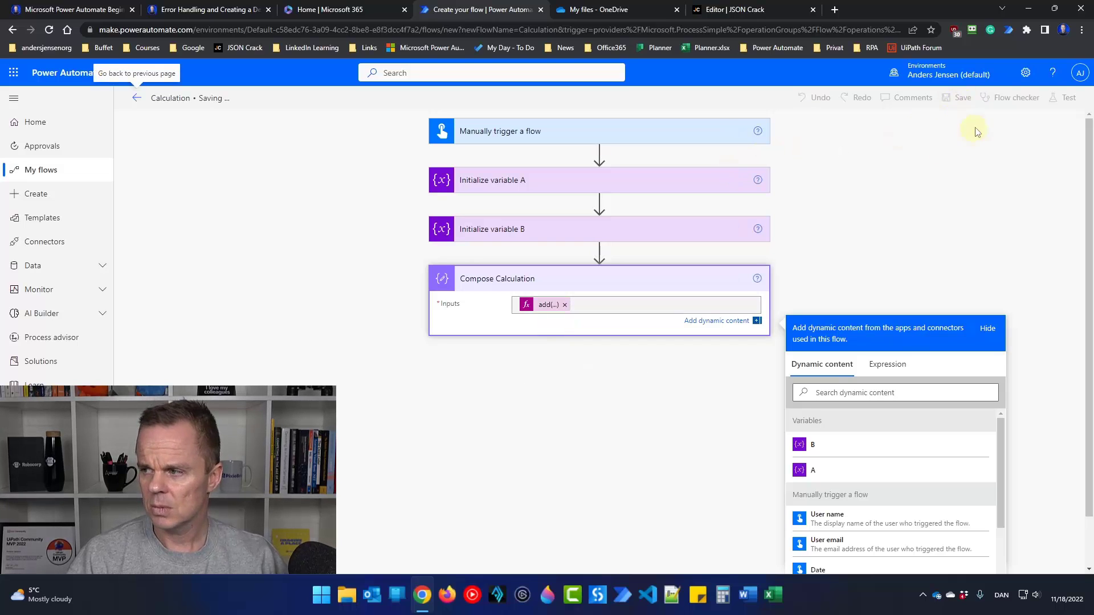
left_click(1067, 97)
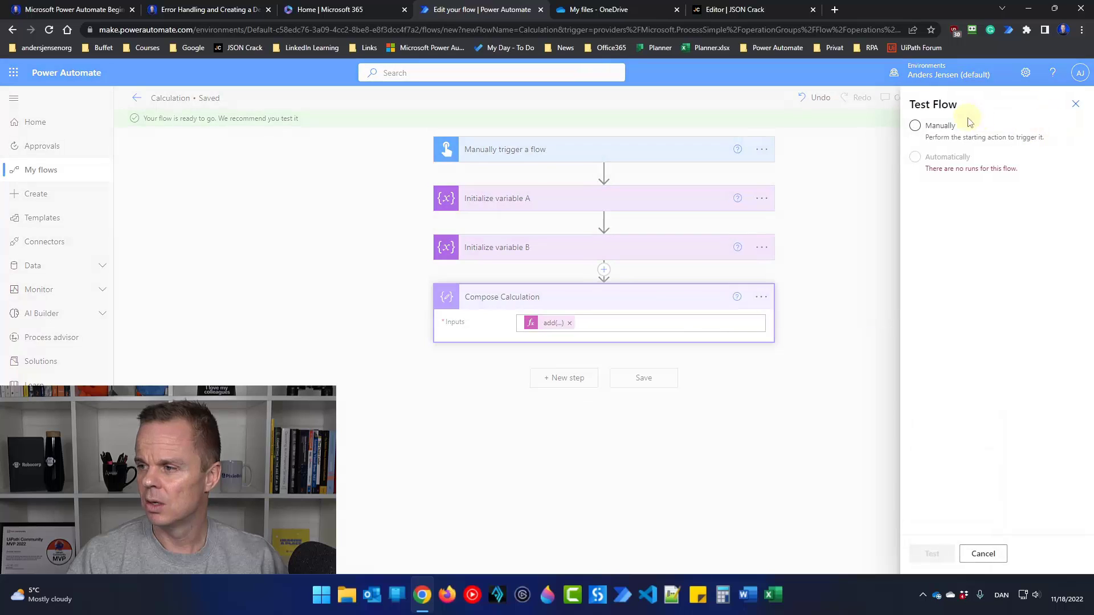
left_click(947, 128)
left_click(932, 554)
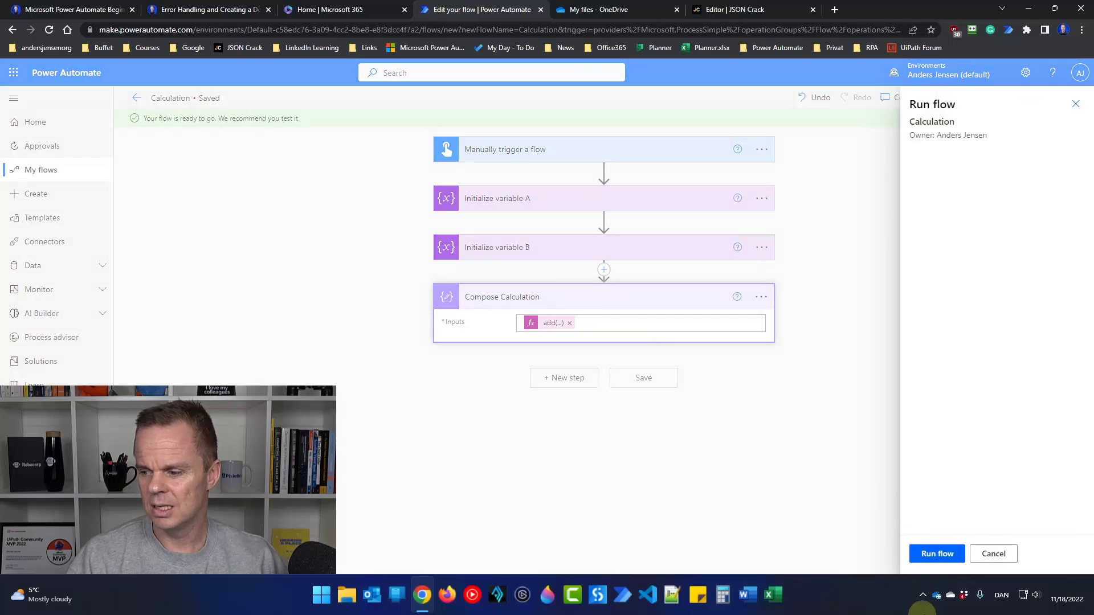
left_click(934, 554)
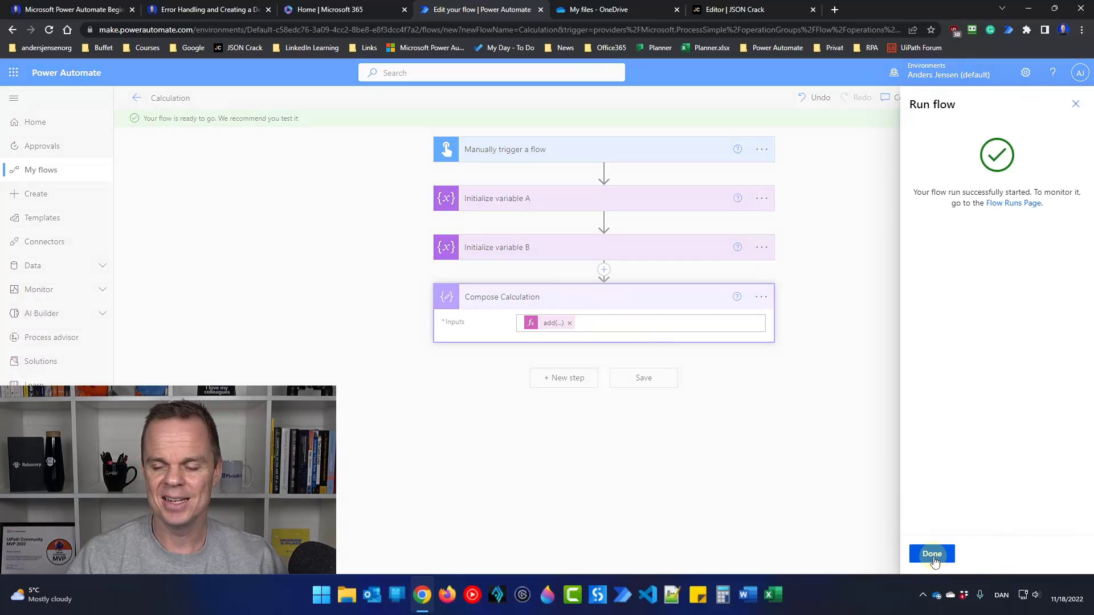
left_click(933, 558)
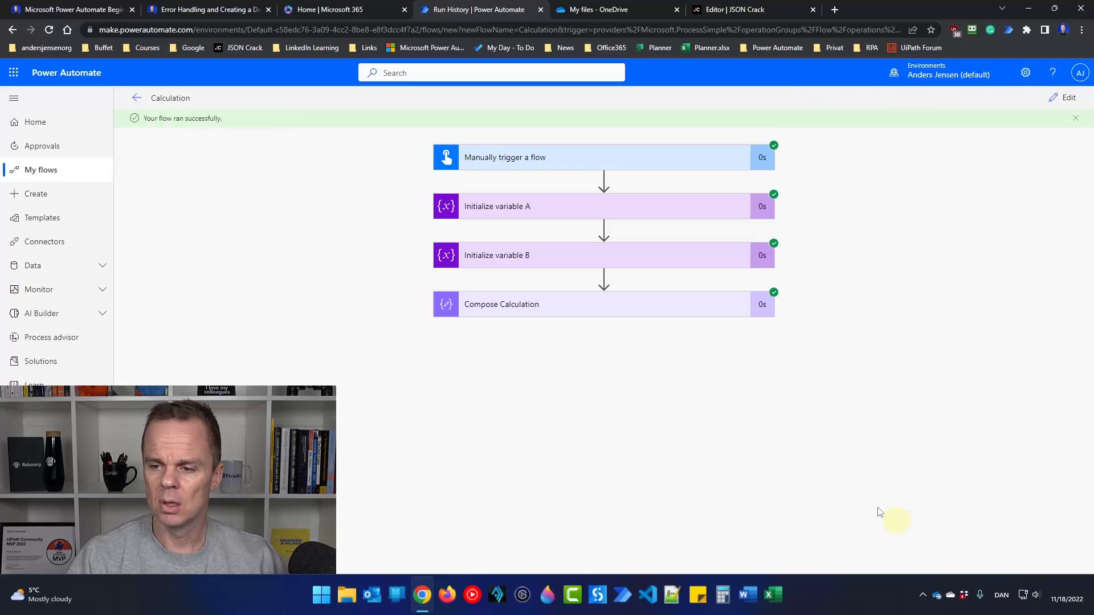
Inspect the run details of Compose Calculation, Initialize variable B and Initialize variable A.
left_click(532, 305)
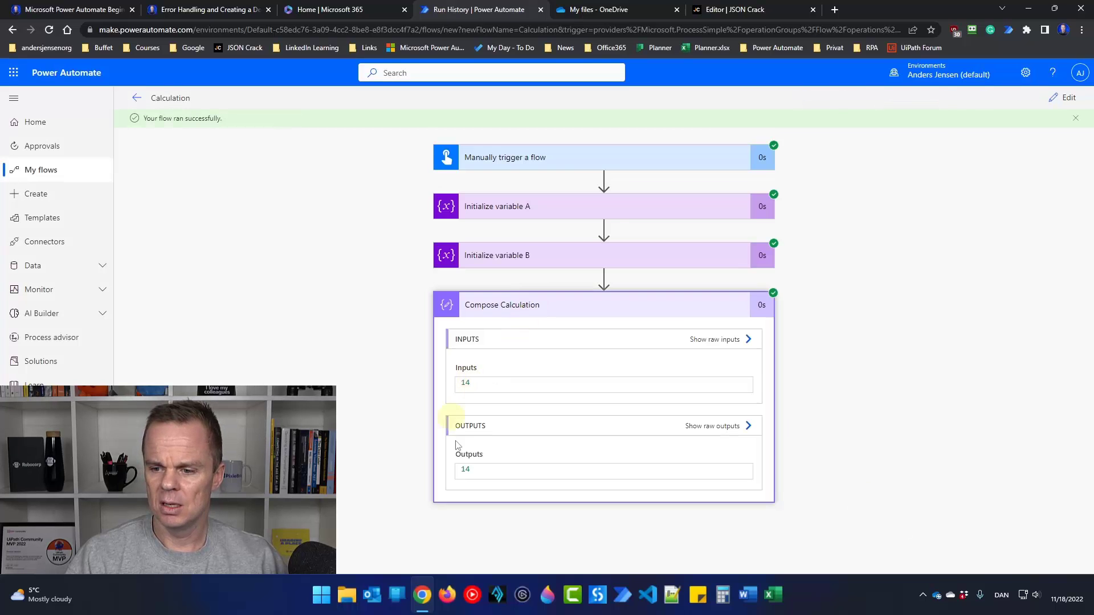
left_click(507, 263)
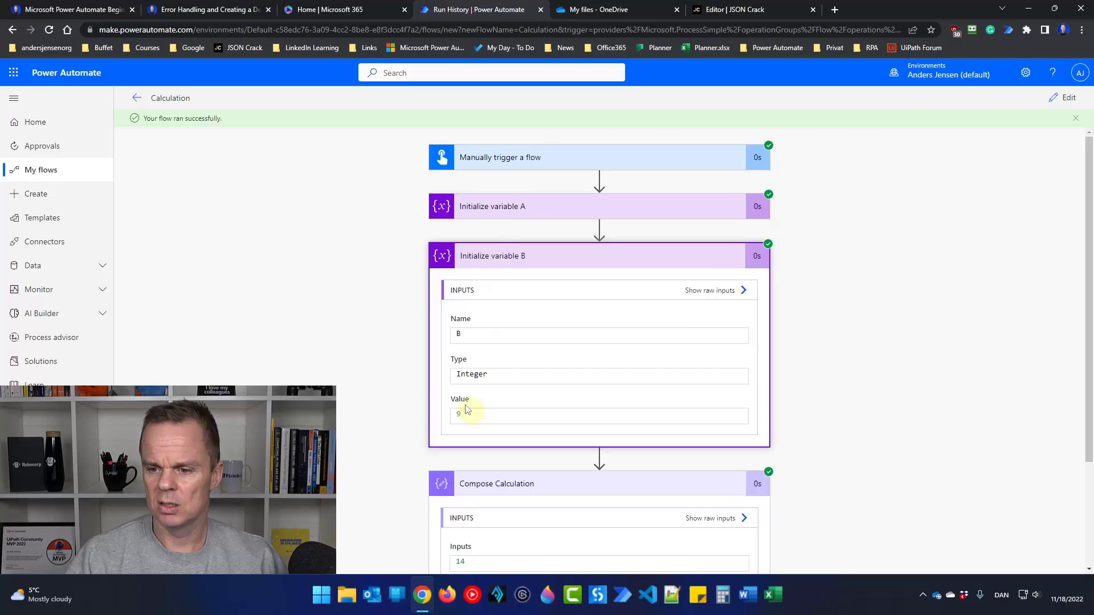
left_click(496, 208)
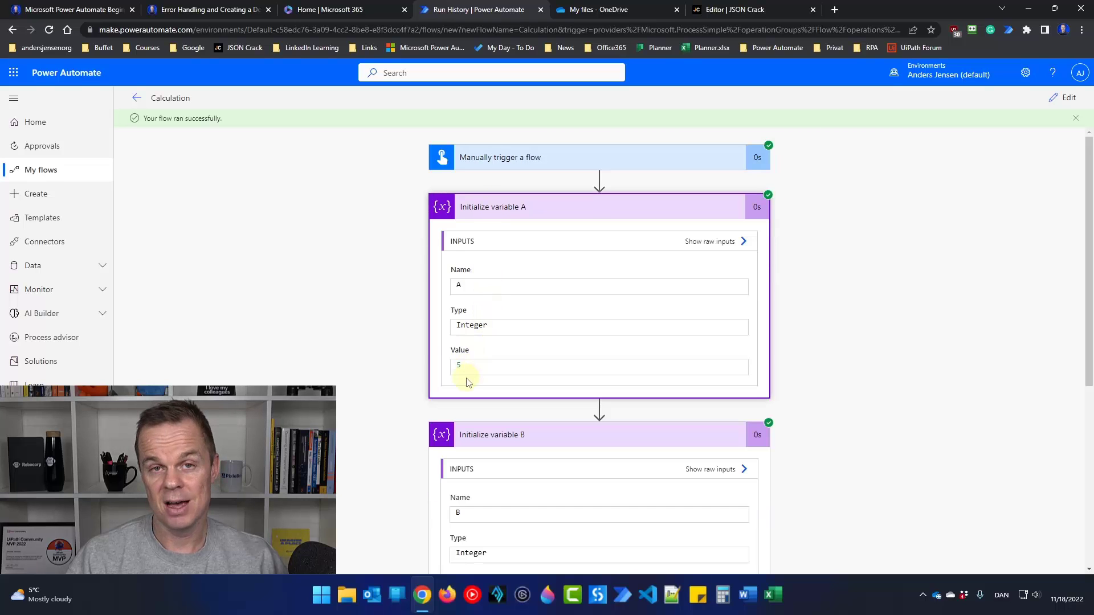
Return to editing the flow and change the type of variable B to String.
left_click(1058, 98)
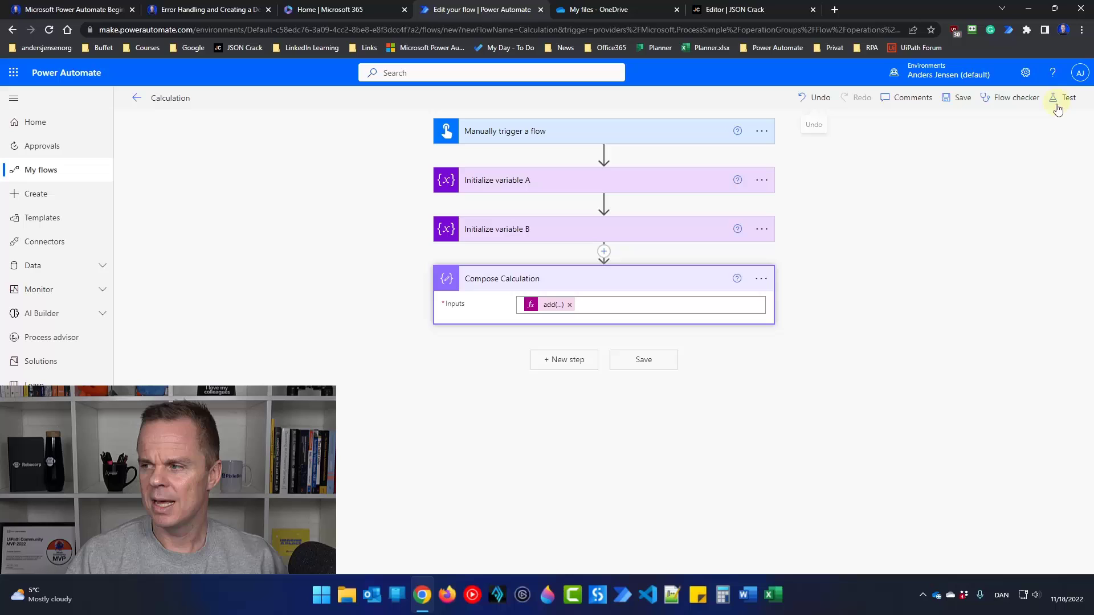
left_click(572, 231)
left_click(548, 278)
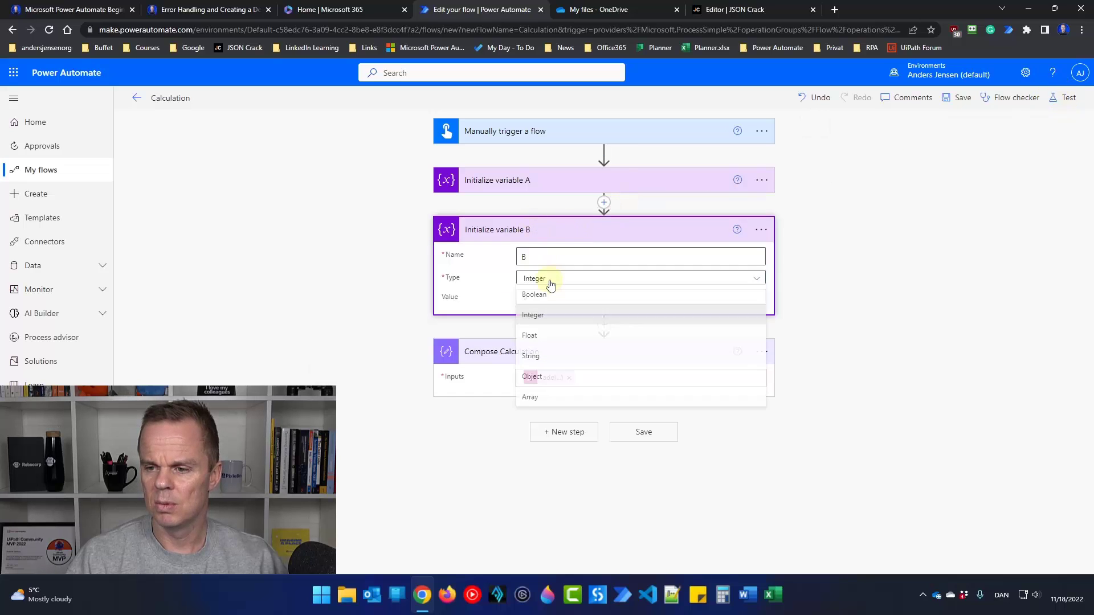
left_click(542, 357)
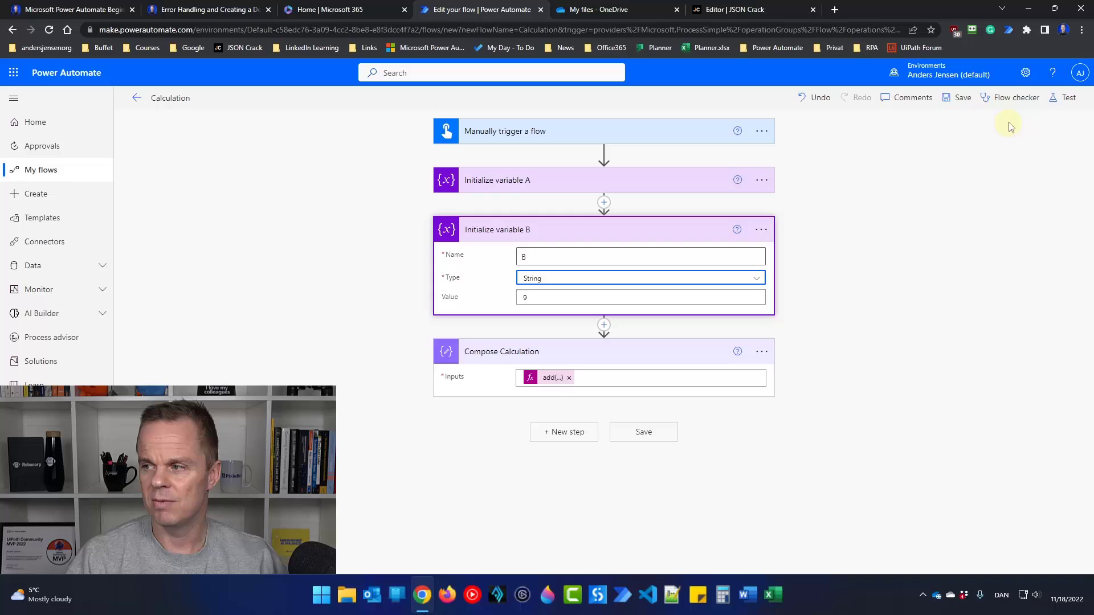
Save the changed flow and test it again with variable B as a String.
left_click(959, 97)
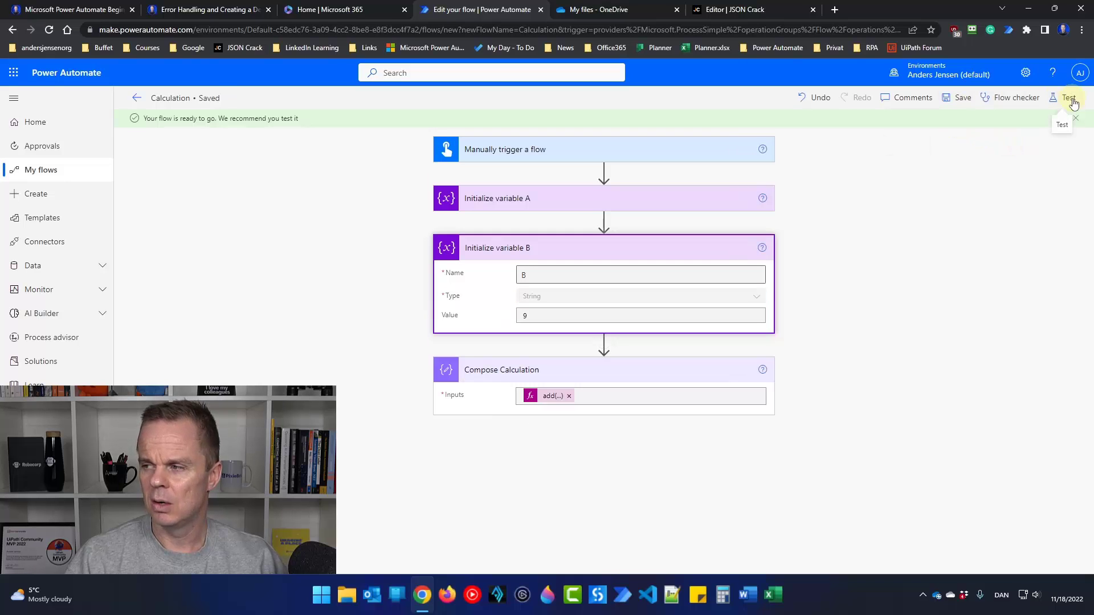
left_click(1071, 99)
left_click(932, 555)
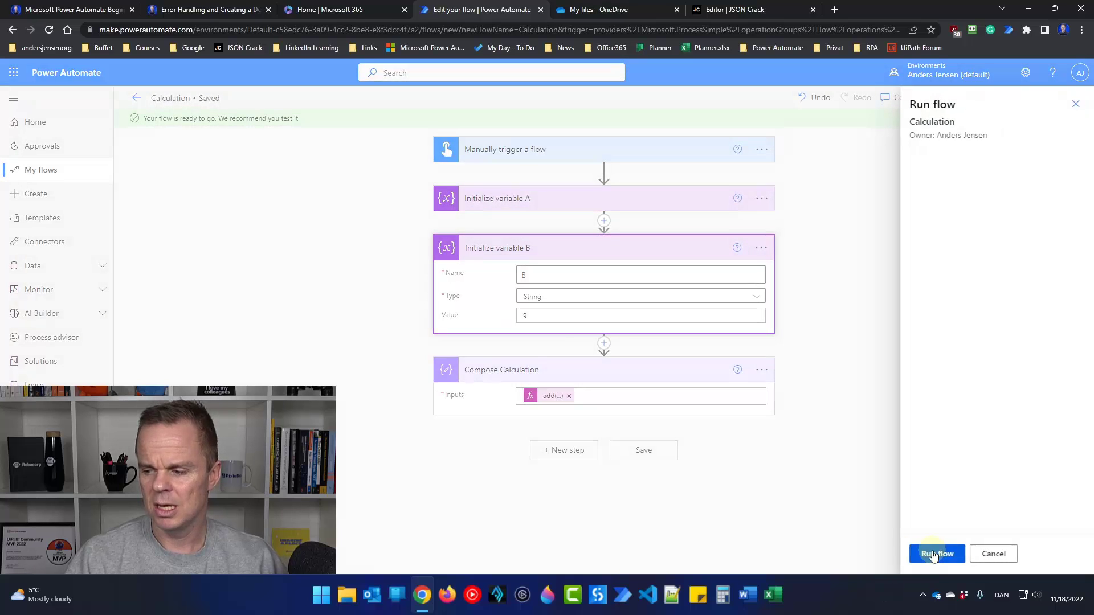
left_click(932, 556)
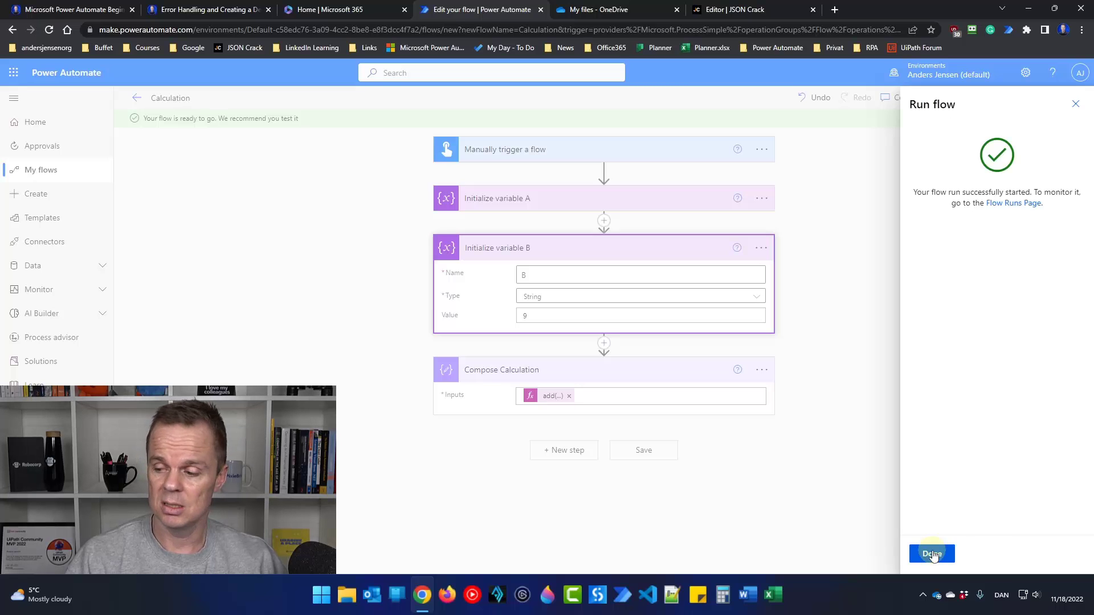
left_click(932, 553)
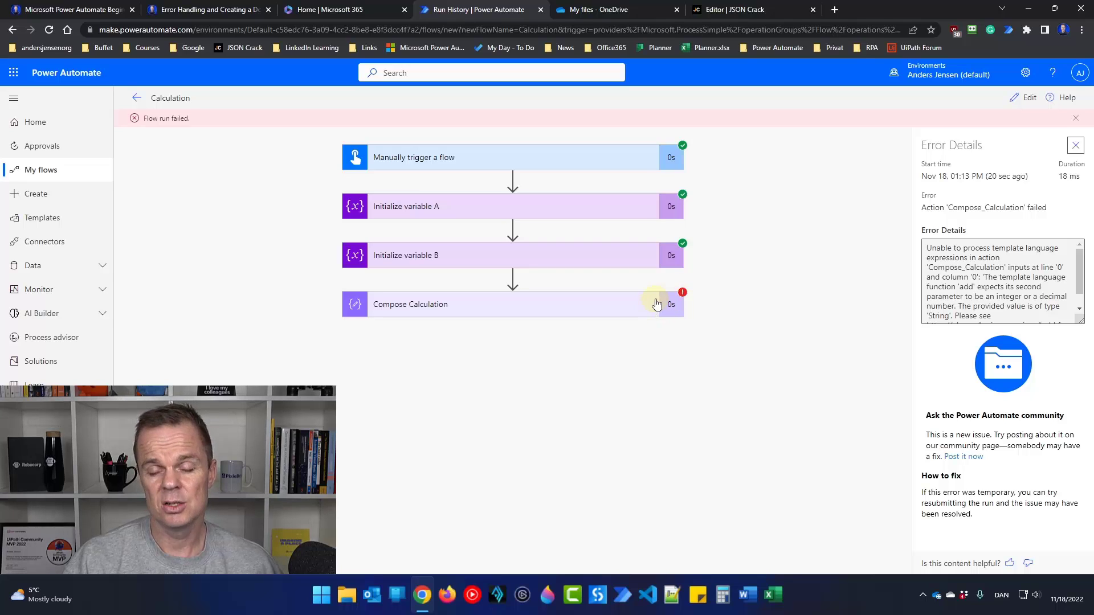
Reopen the Calculation flow for editing and add a Data Operation Compose action below Compose Calculation.
left_click(137, 98)
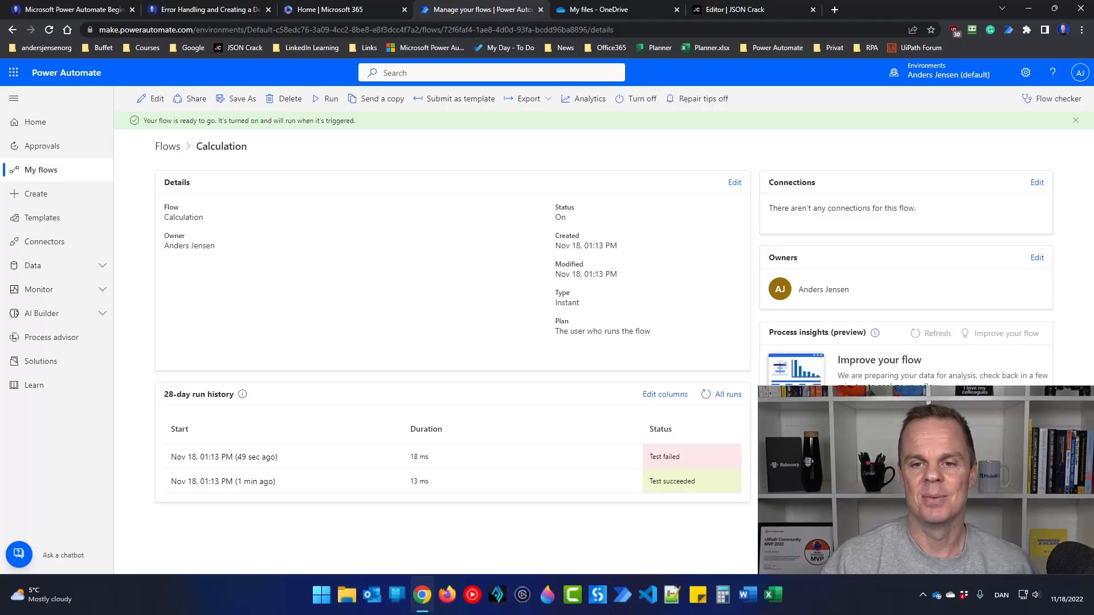
left_click(151, 99)
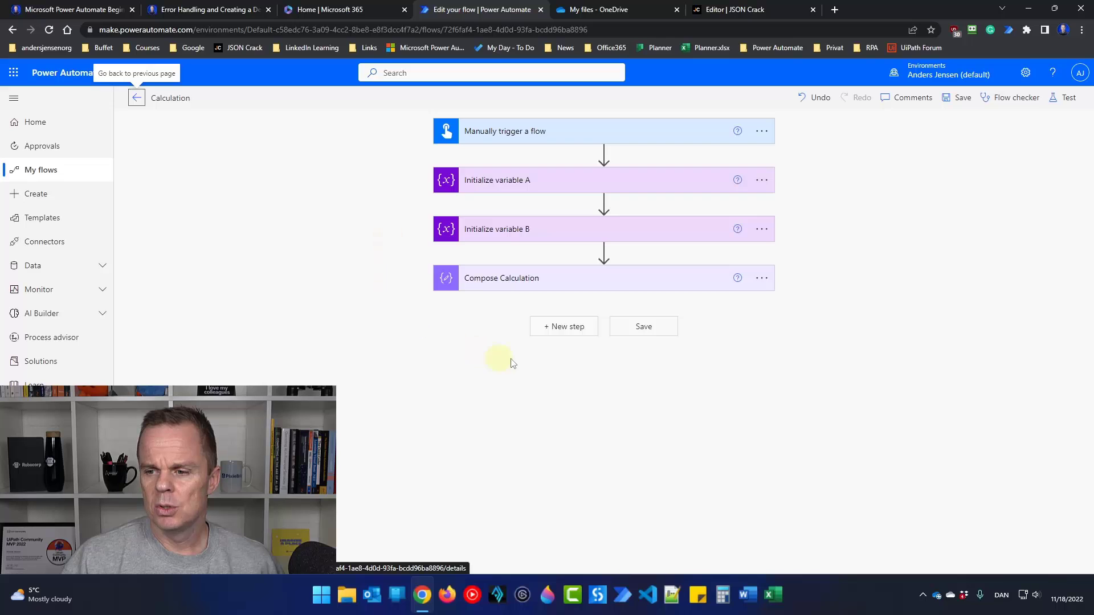
left_click(566, 330)
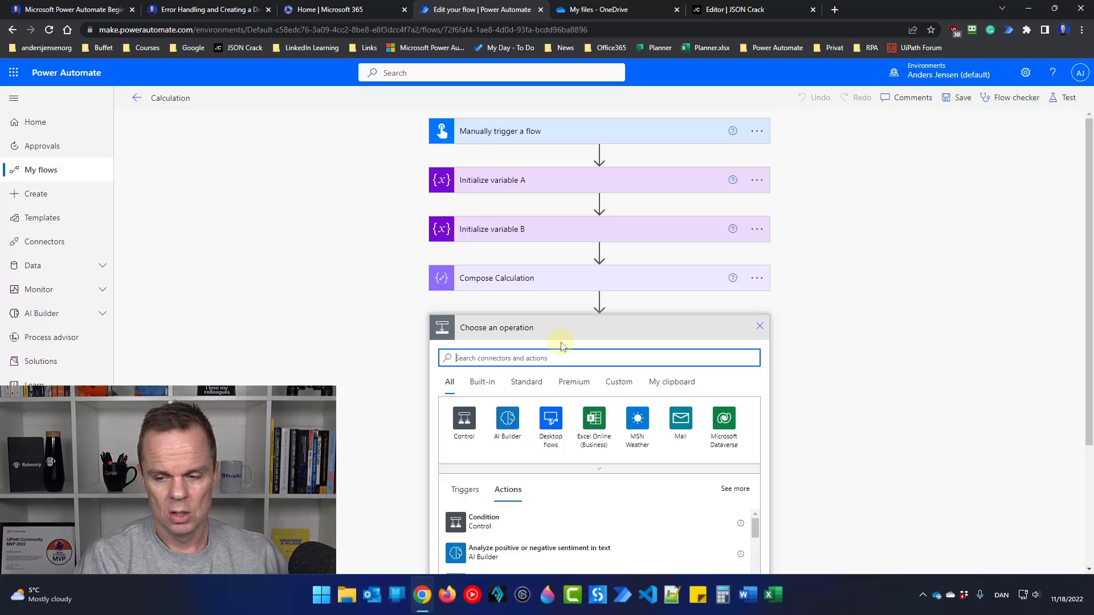
type("Compose")
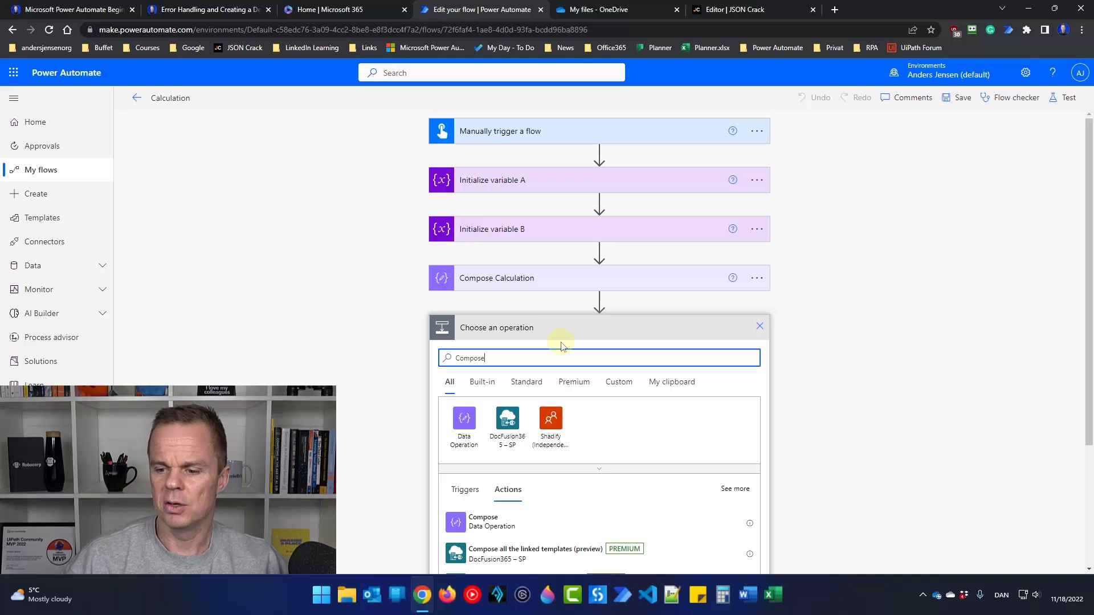
left_click(505, 525)
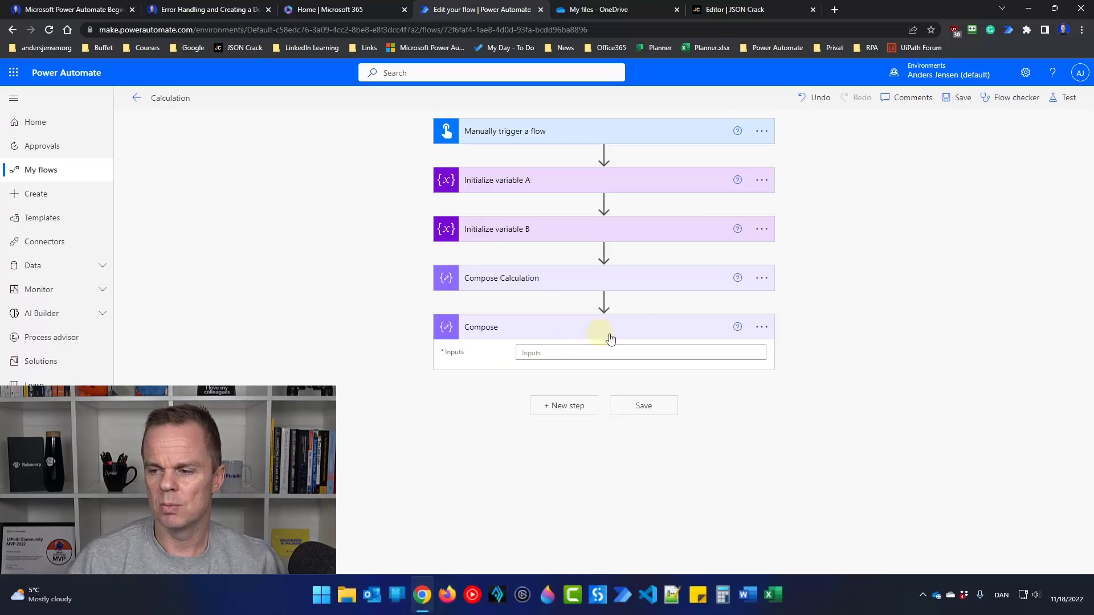
Rename the new Compose action to Compose Status.
left_click(761, 326)
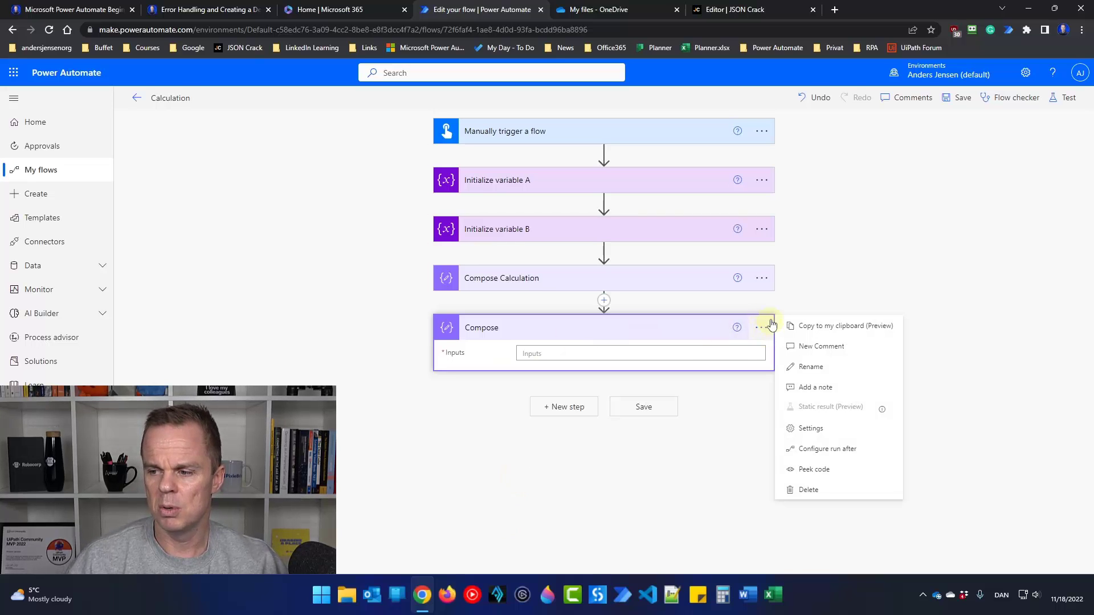
left_click(802, 367)
left_click(548, 328)
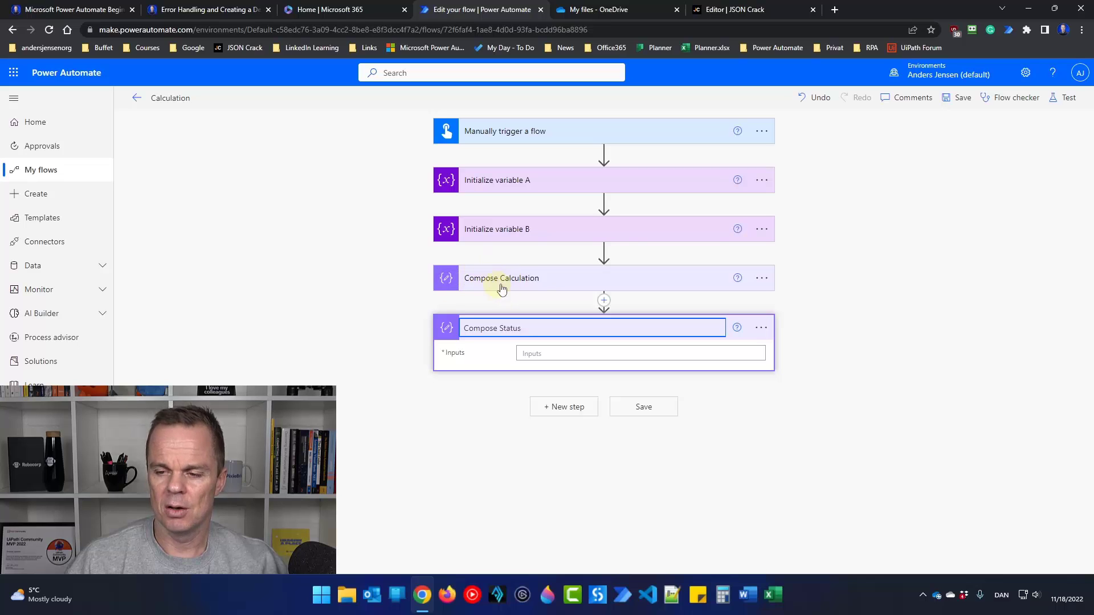
Set the Inputs of Compose Status to the expression actions('Compose_Calculation').
left_click(529, 352)
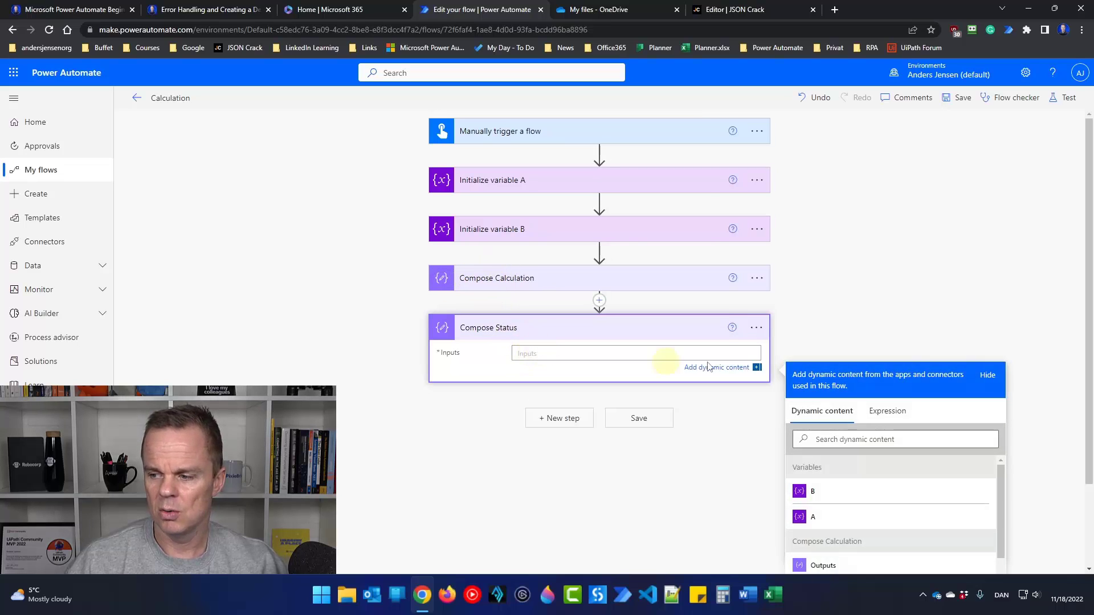
left_click(885, 411)
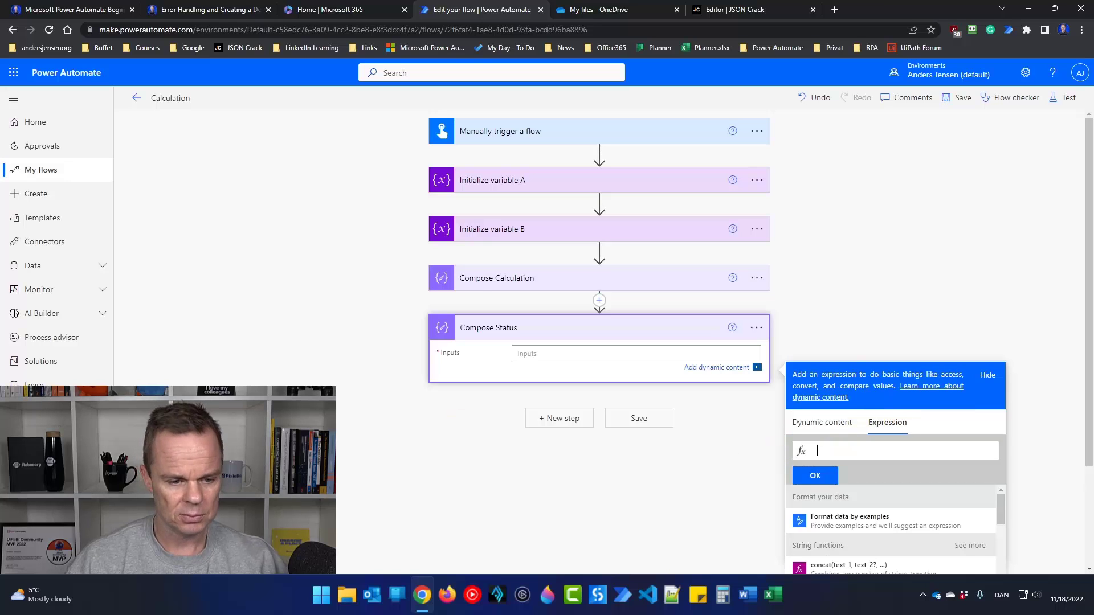
type("actions")
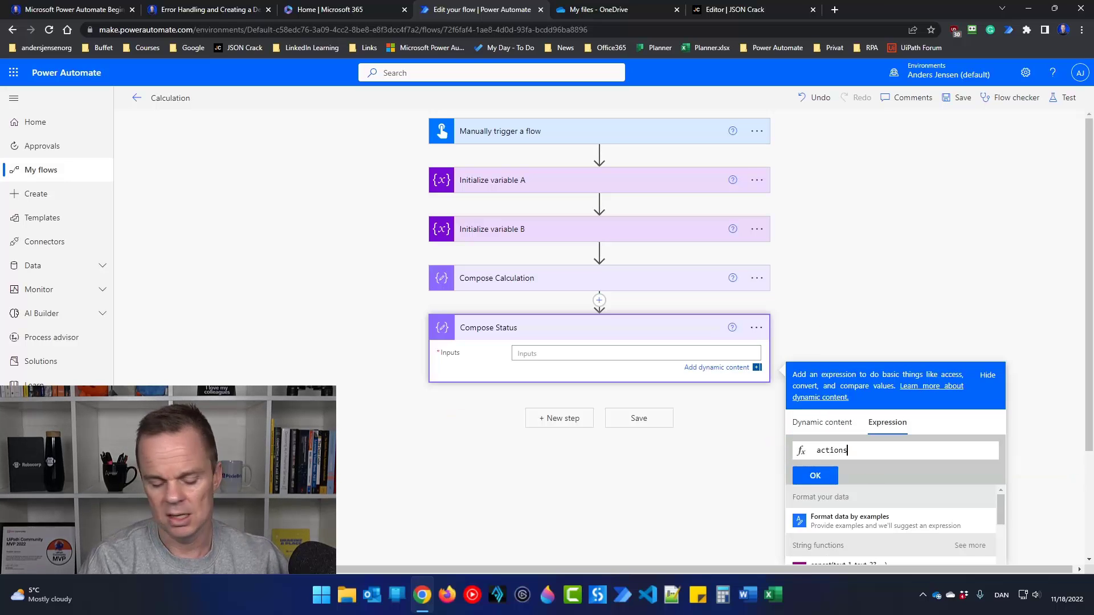
type("(")
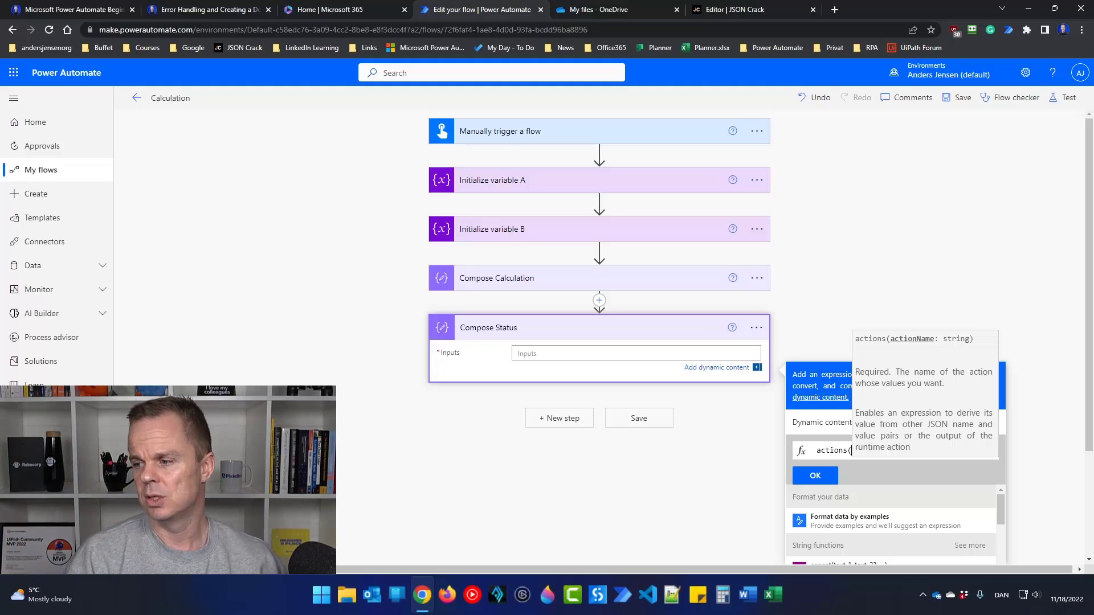
type("'")
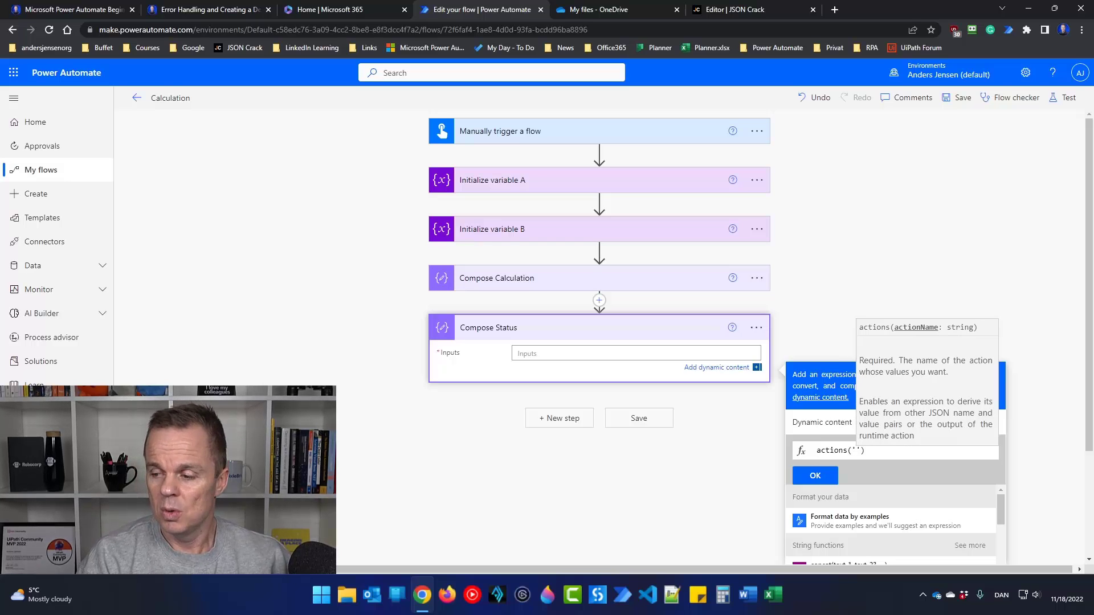
type("Compose_")
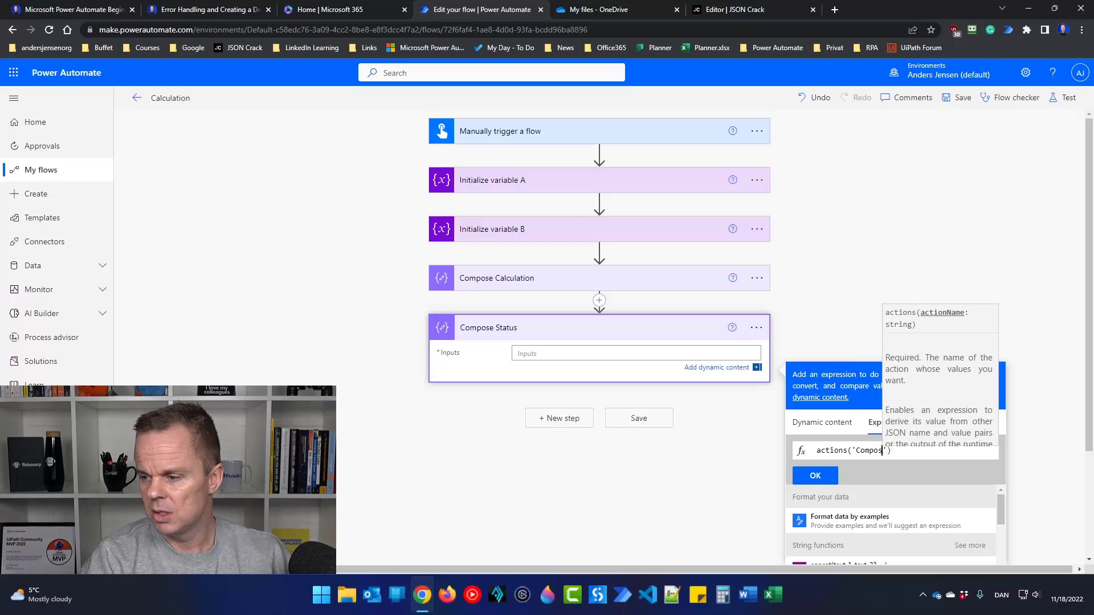
type("Calcu")
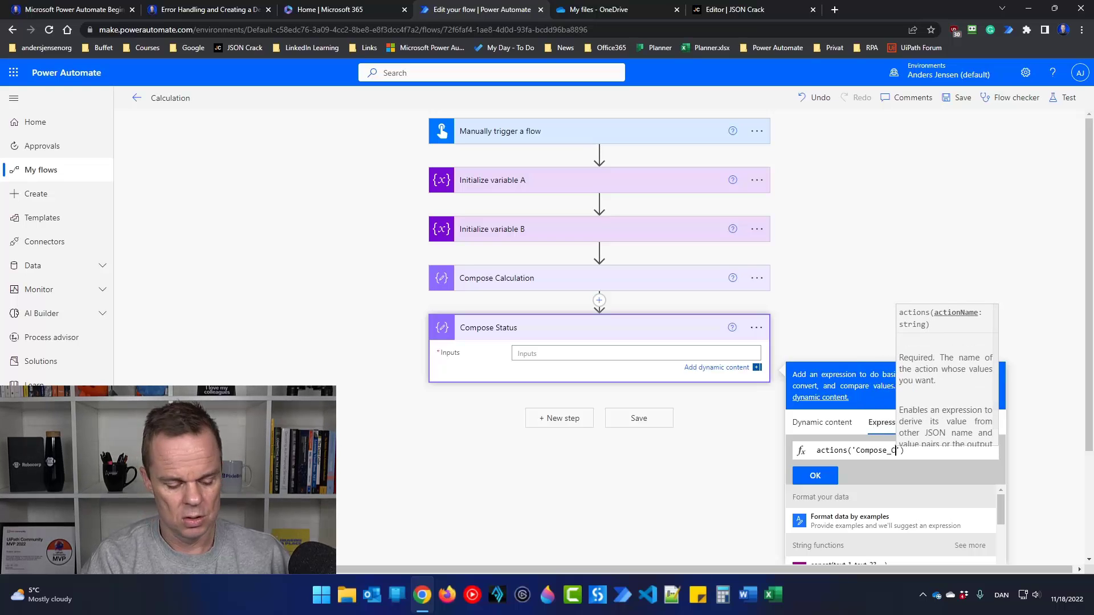
type("lation")
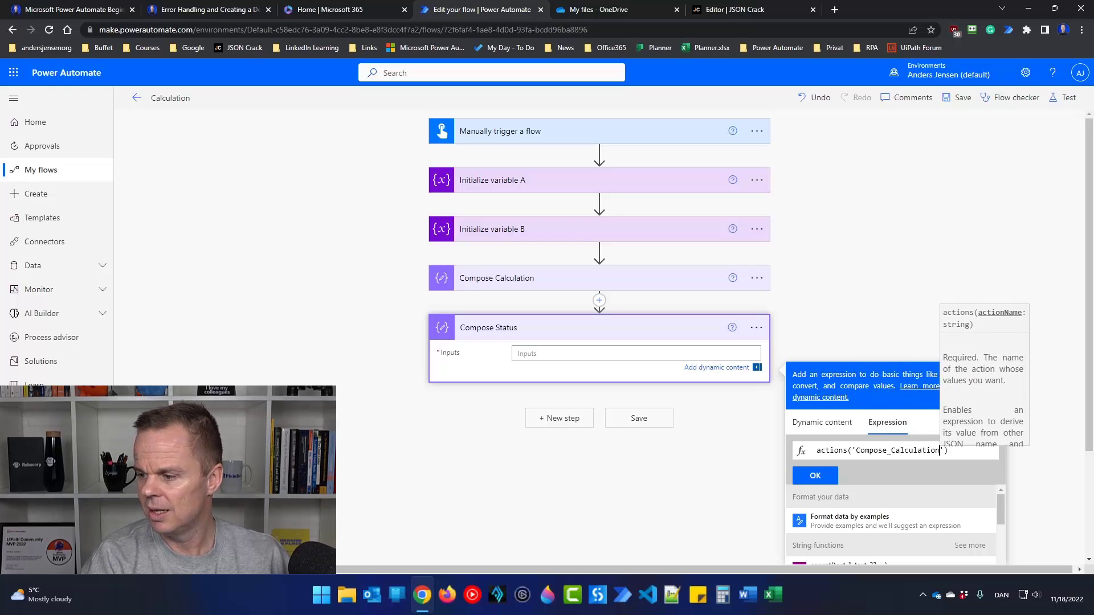
key("ctrl+a")
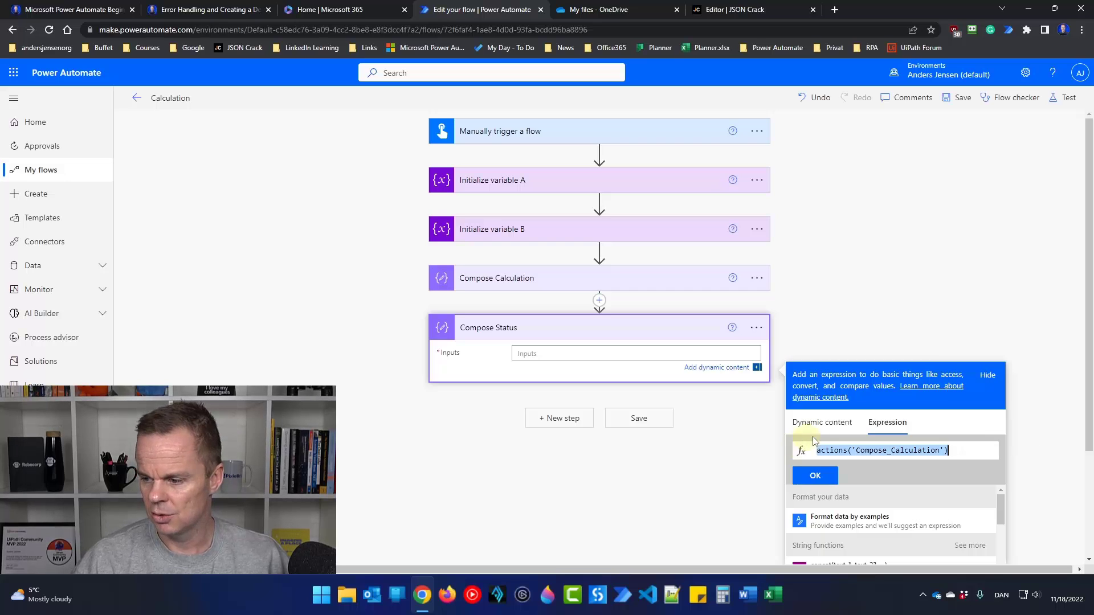
left_click(815, 475)
left_click(642, 91)
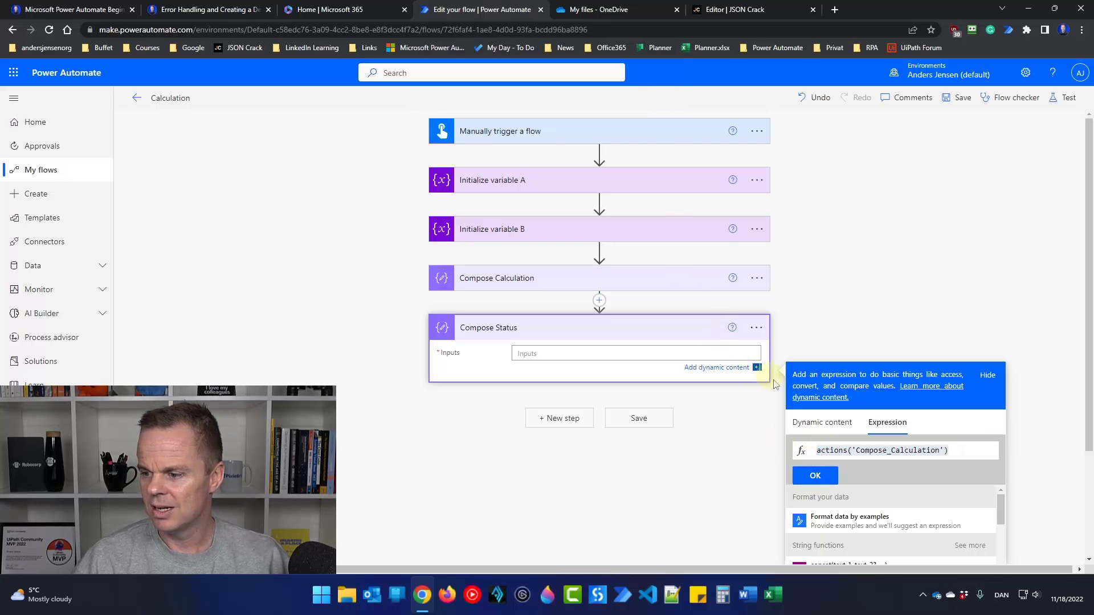
left_click(814, 475)
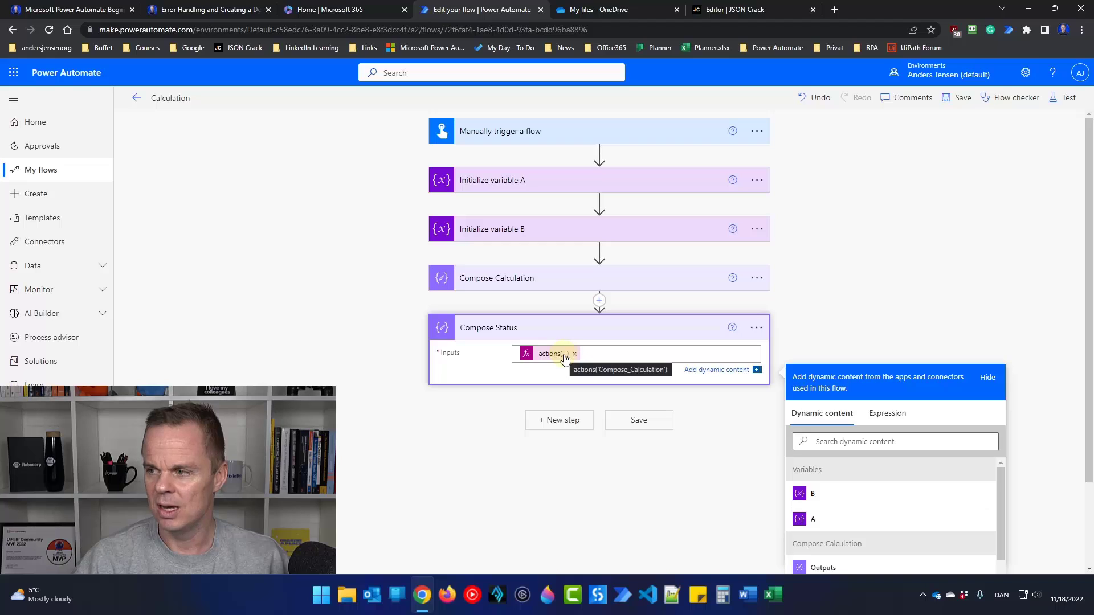
left_click(817, 320)
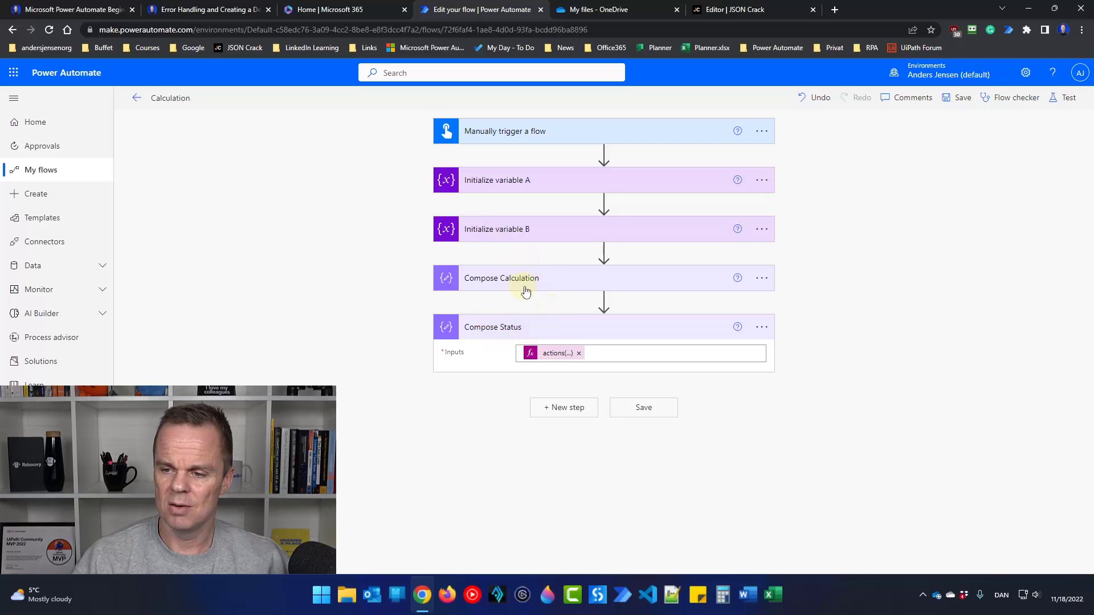
Configure Compose Status to run after Compose Calculation is successful, has failed or has timed out.
mouse_move(605, 310)
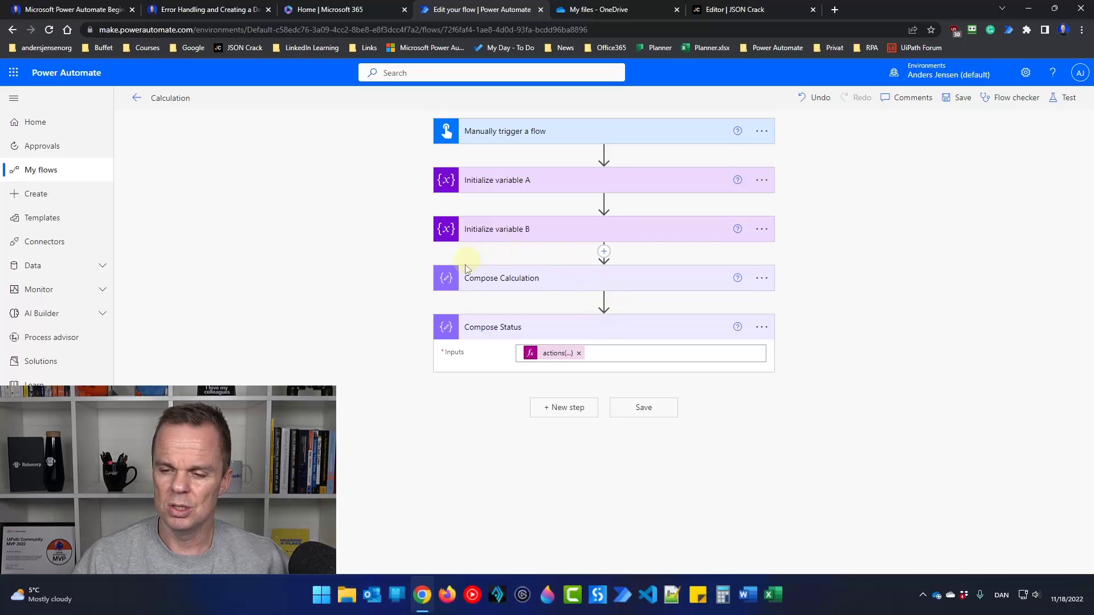
left_click(763, 329)
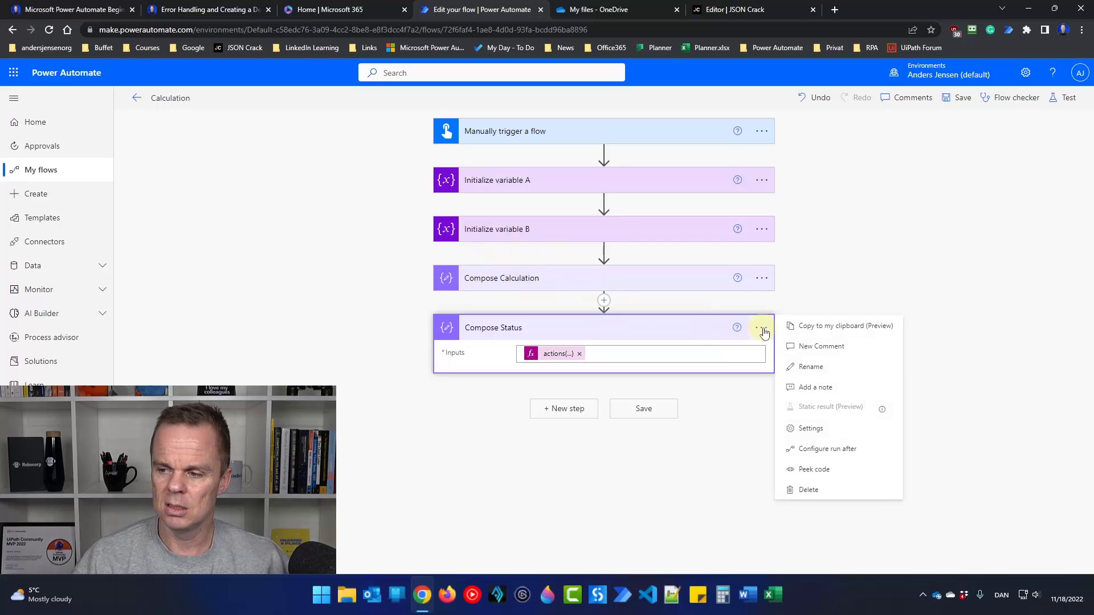
left_click(824, 449)
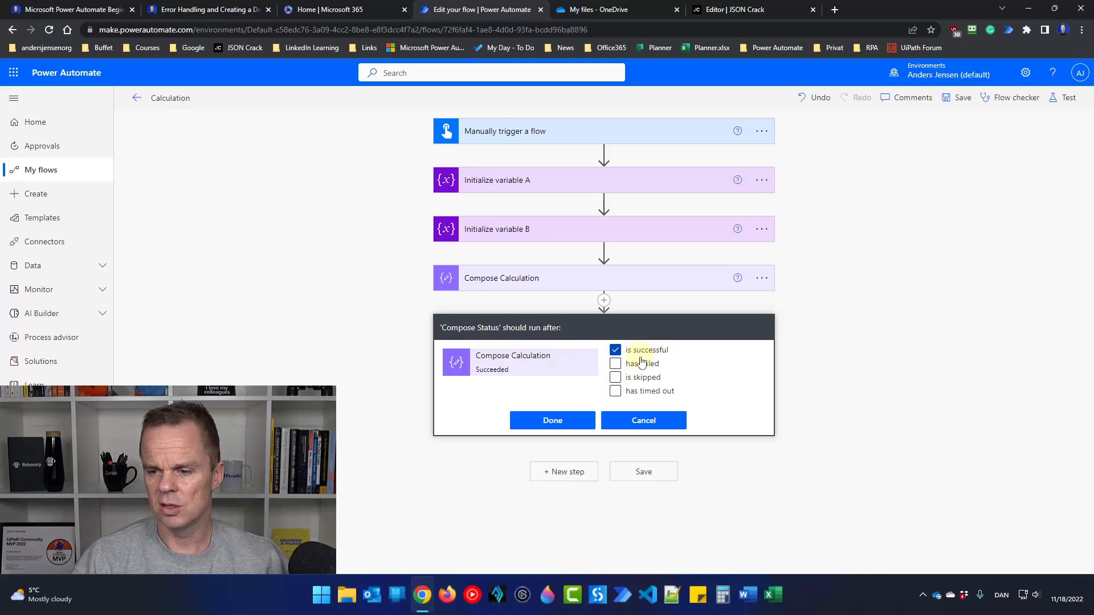
left_click(615, 364)
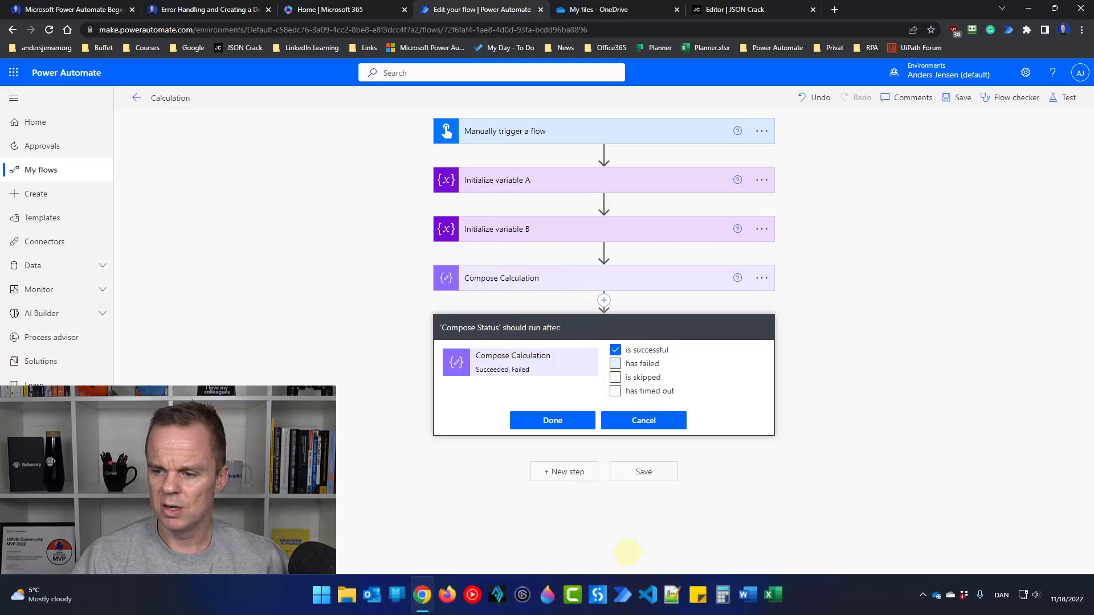
left_click(615, 391)
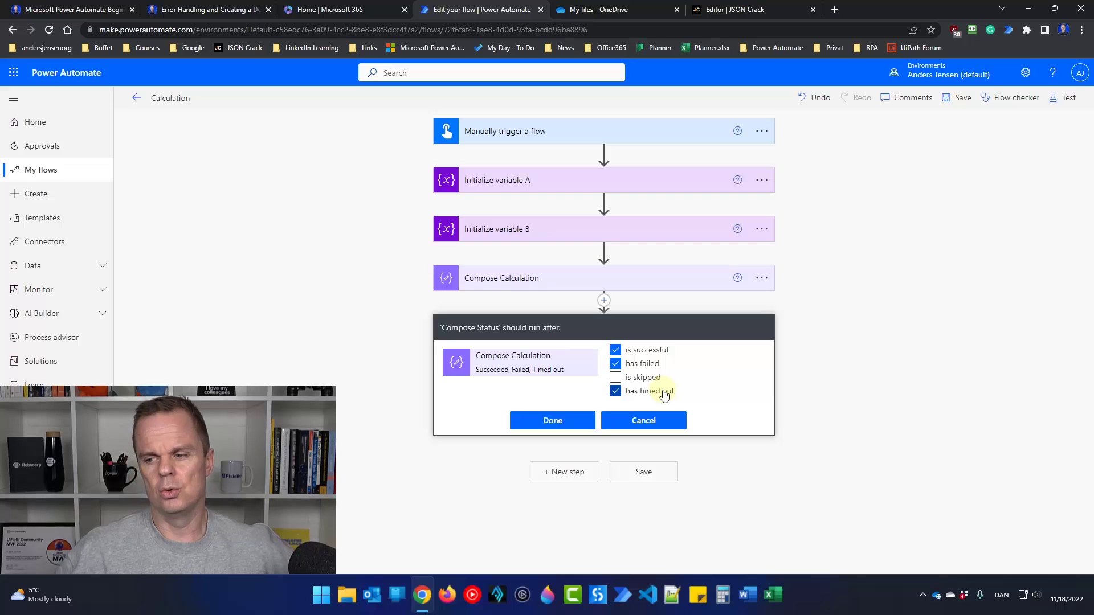
left_click(553, 421)
Save the Calculation flow and run a manual test of it.
left_click(953, 106)
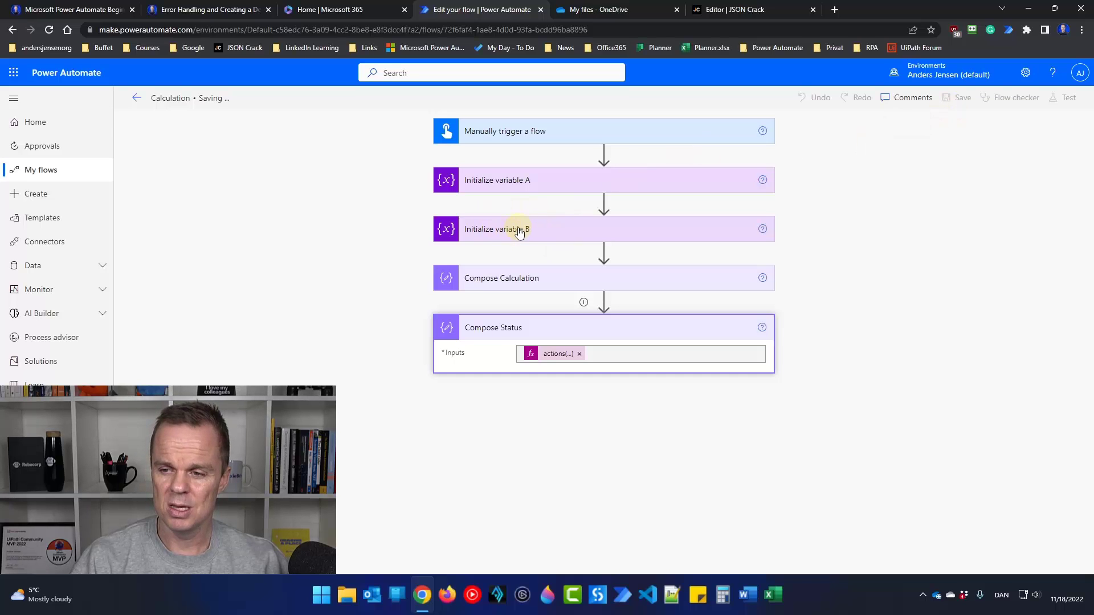
left_click(1054, 102)
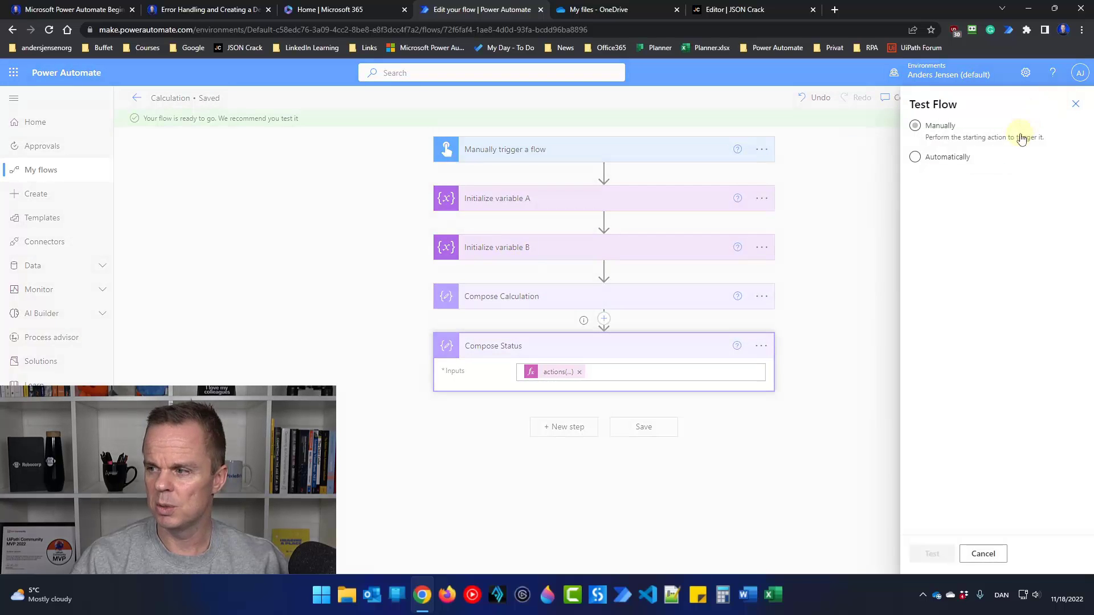
left_click(945, 129)
left_click(940, 553)
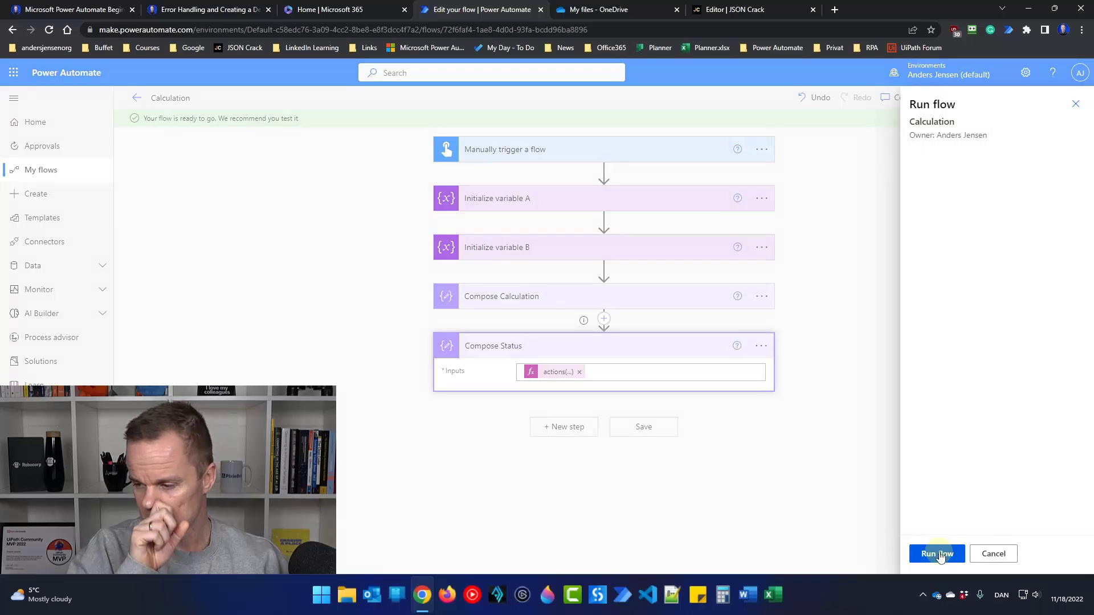
left_click(940, 553)
left_click(938, 554)
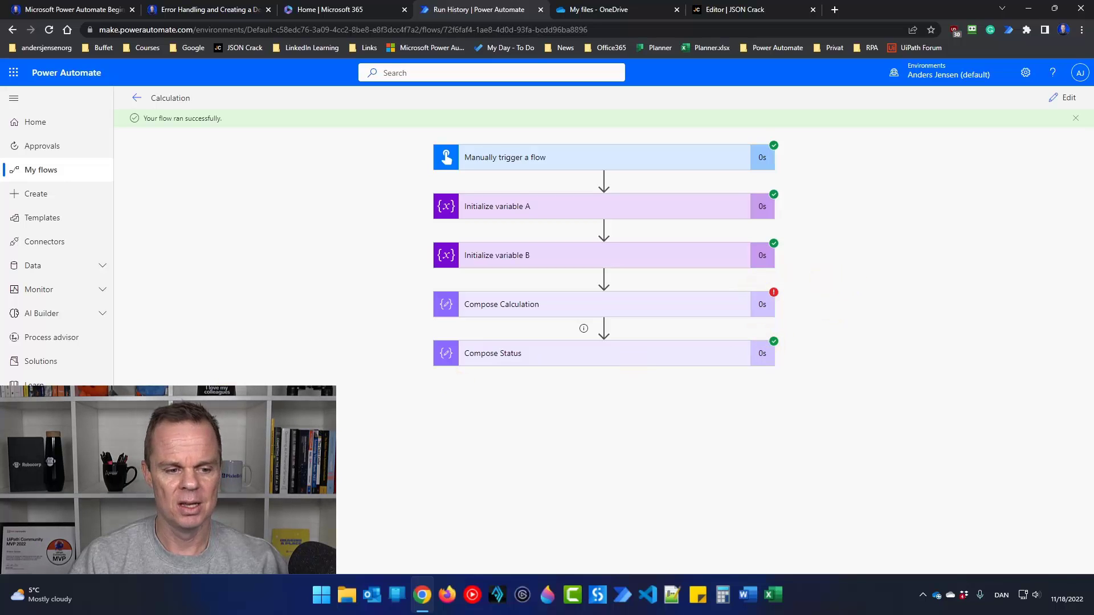
Review the run details of Compose Status and copy its entire Outputs JSON.
left_click(559, 357)
scroll(494, 444, "down", 1)
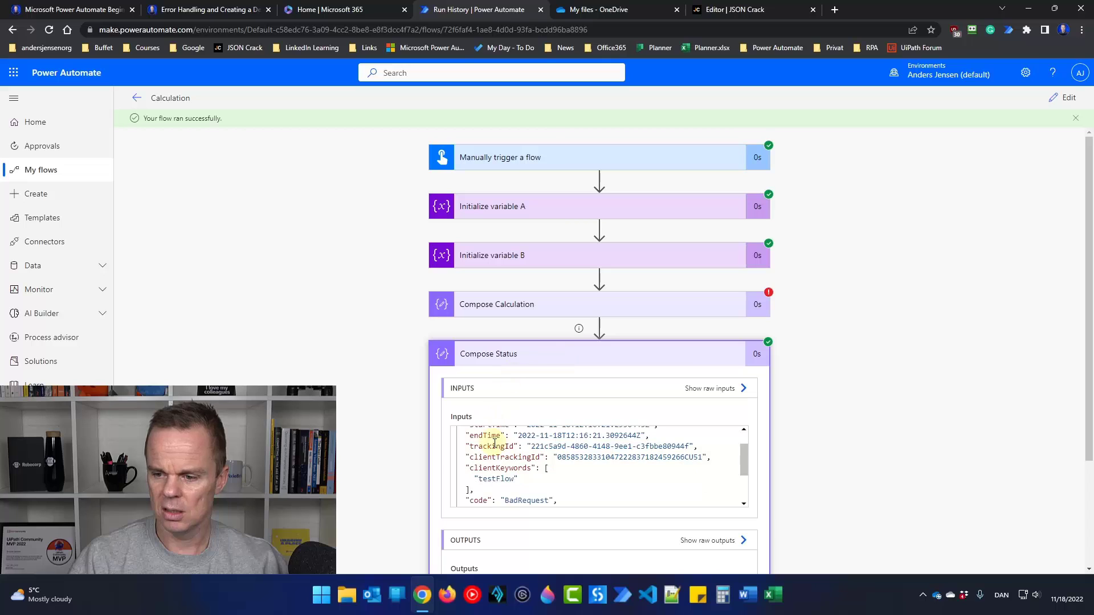
scroll(843, 386, "down", 3)
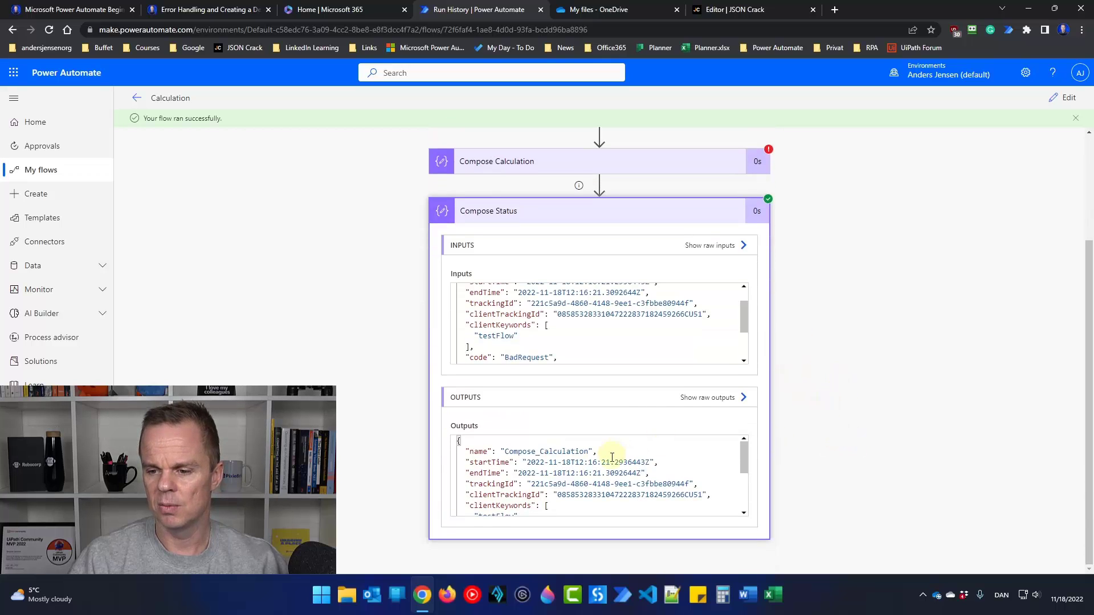
scroll(608, 462, "down", 3)
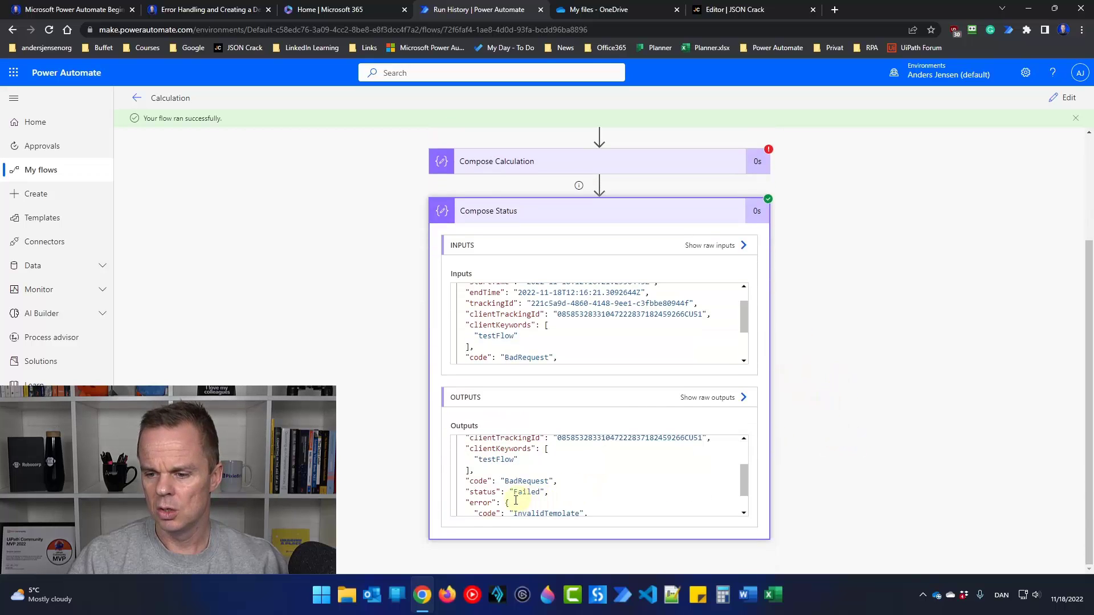
scroll(523, 496, "down", 2)
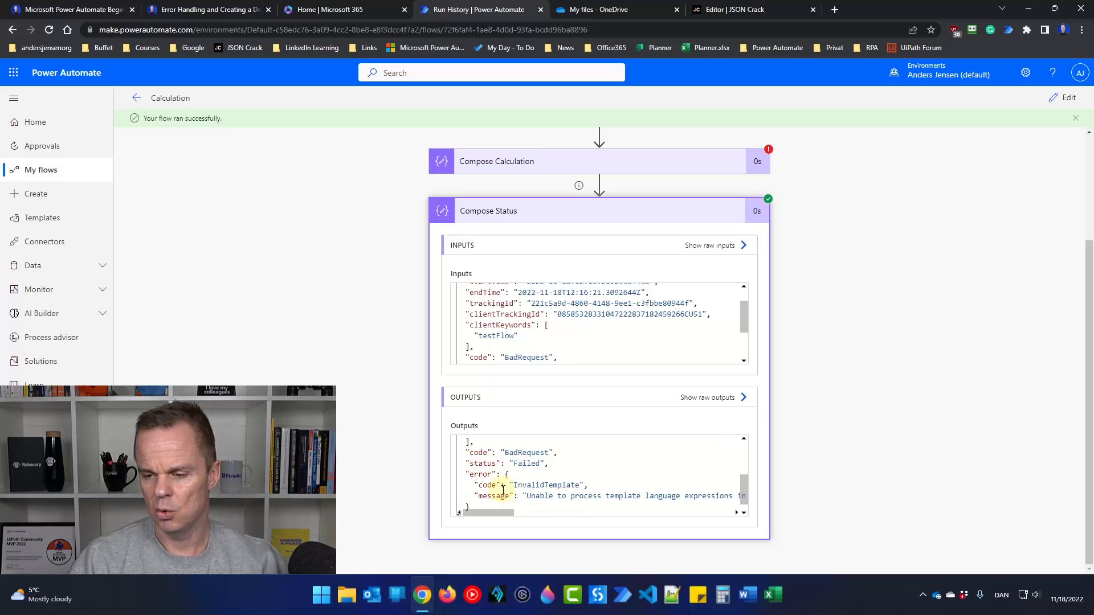
left_click(505, 484)
key("ctrl+a")
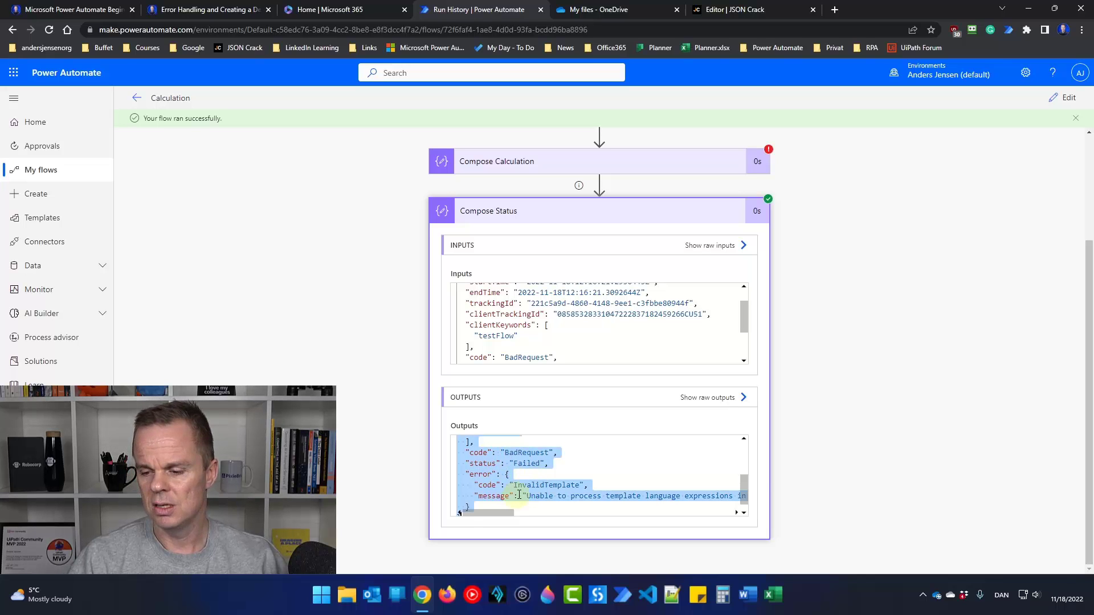
Switch to JSON Crack, replace the sample JSON with the copied Compose Status output, and widen the text editor.
left_click(747, 12)
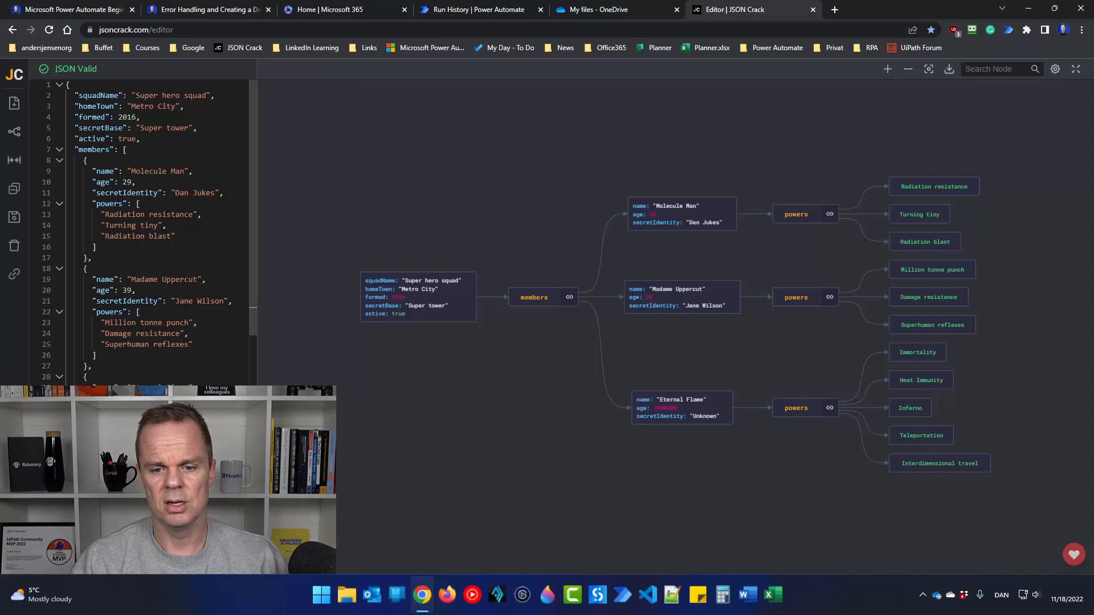
key("ctrl+a")
key("ctrl+v")
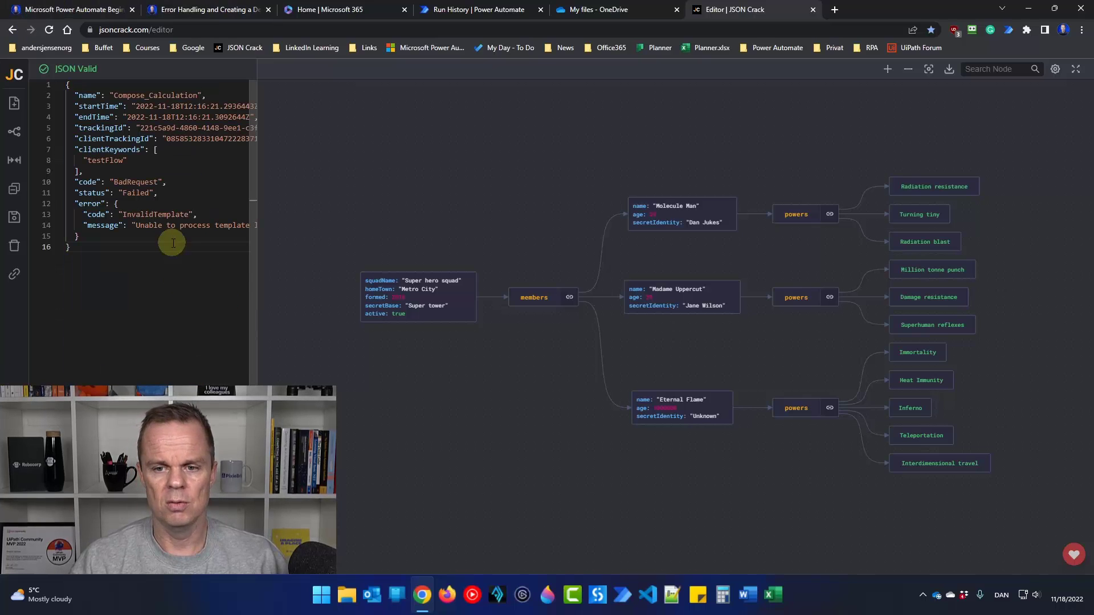
left_click_drag(256, 212, 389, 210)
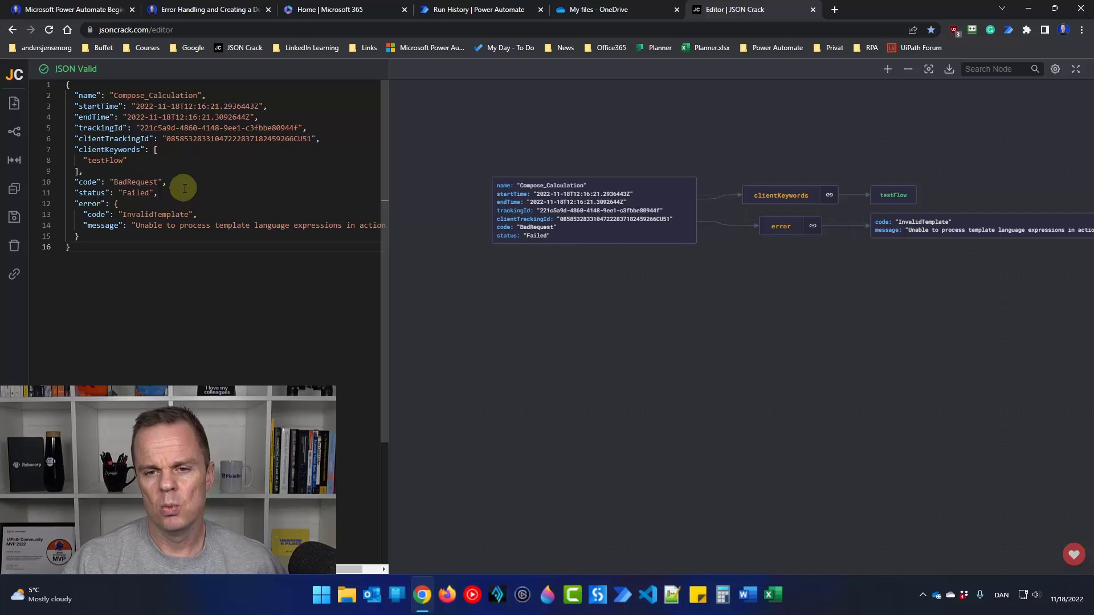
Open Notepad and note "Get the status of the Compose Calculation" with the expression actions('Compose_Calculation')?['status'] on the line below.
left_click(320, 593)
type("note")
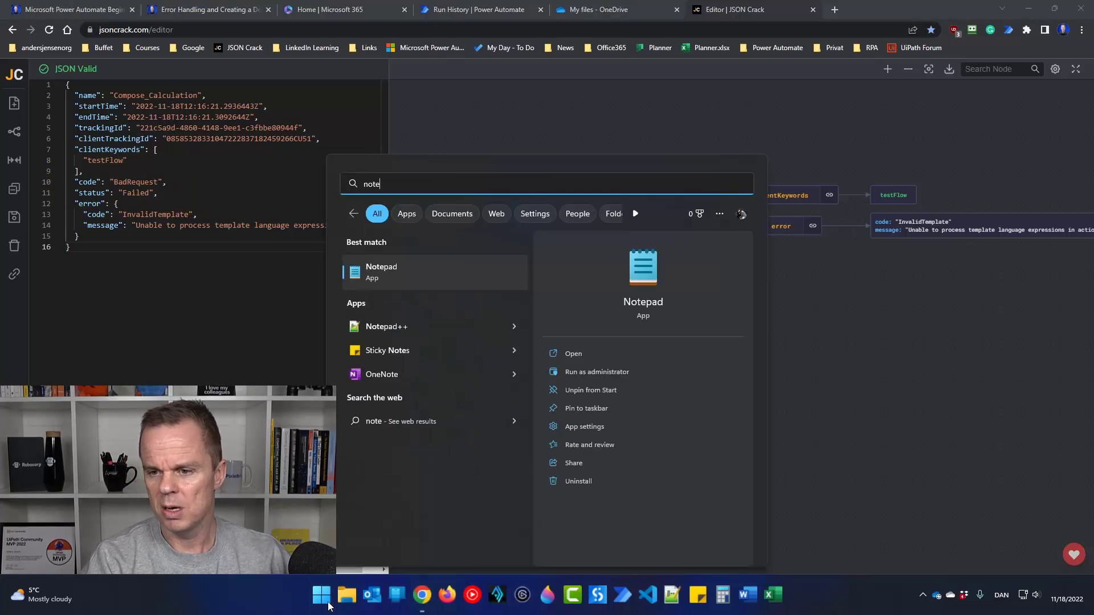
key("Return")
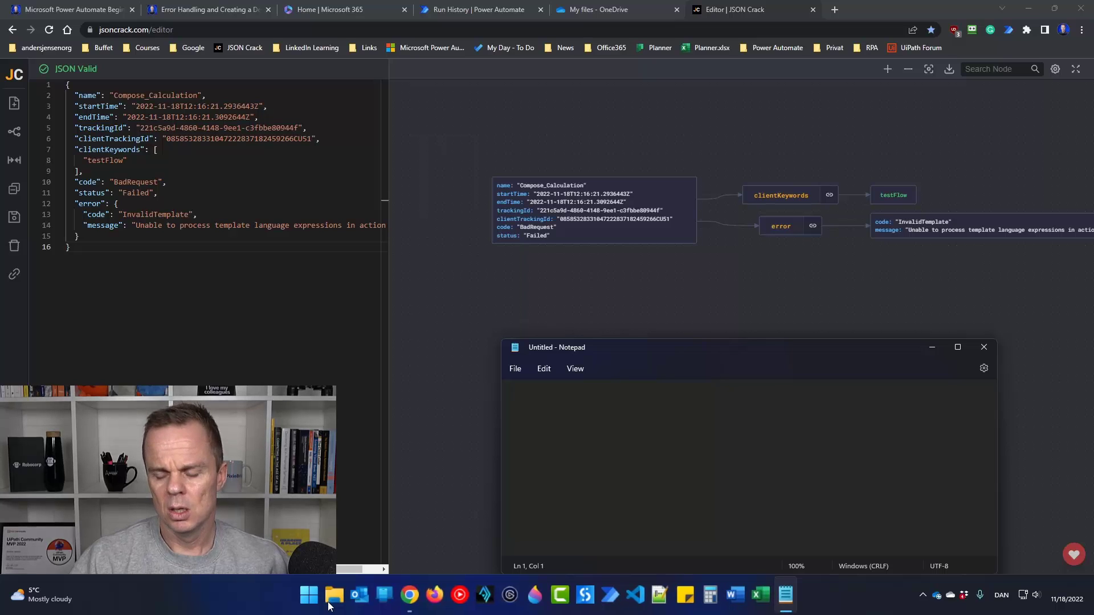
type("Get the")
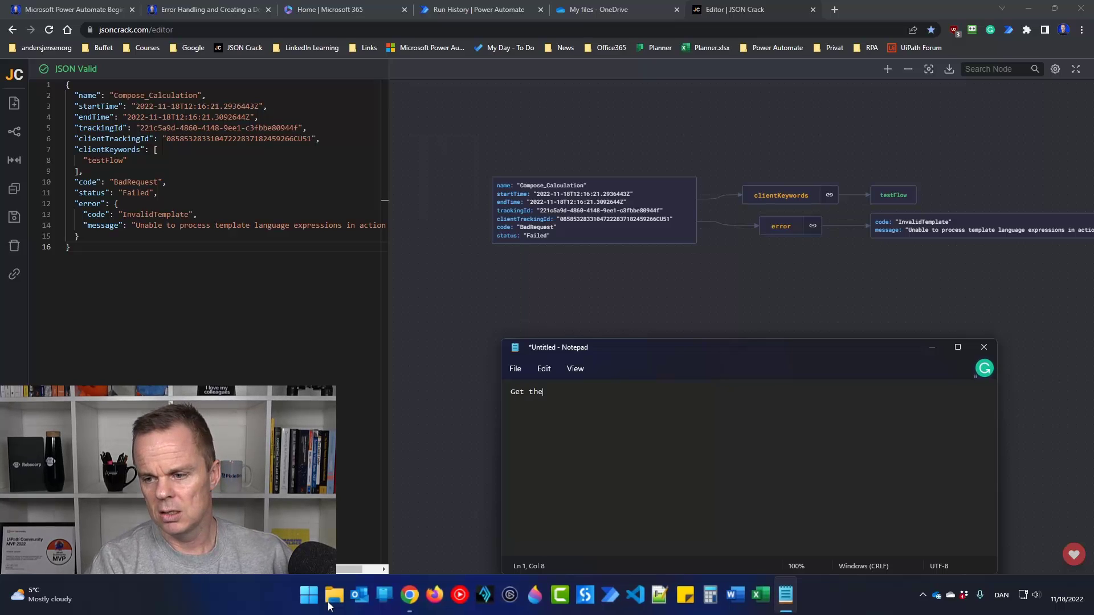
type(" status of the ")
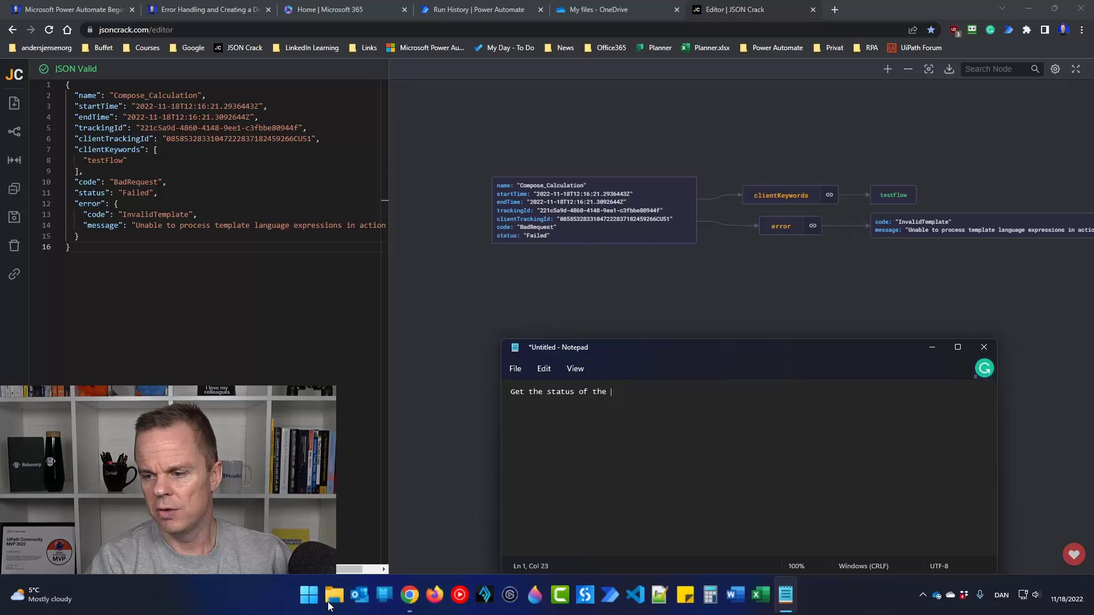
type("Compose Calculation")
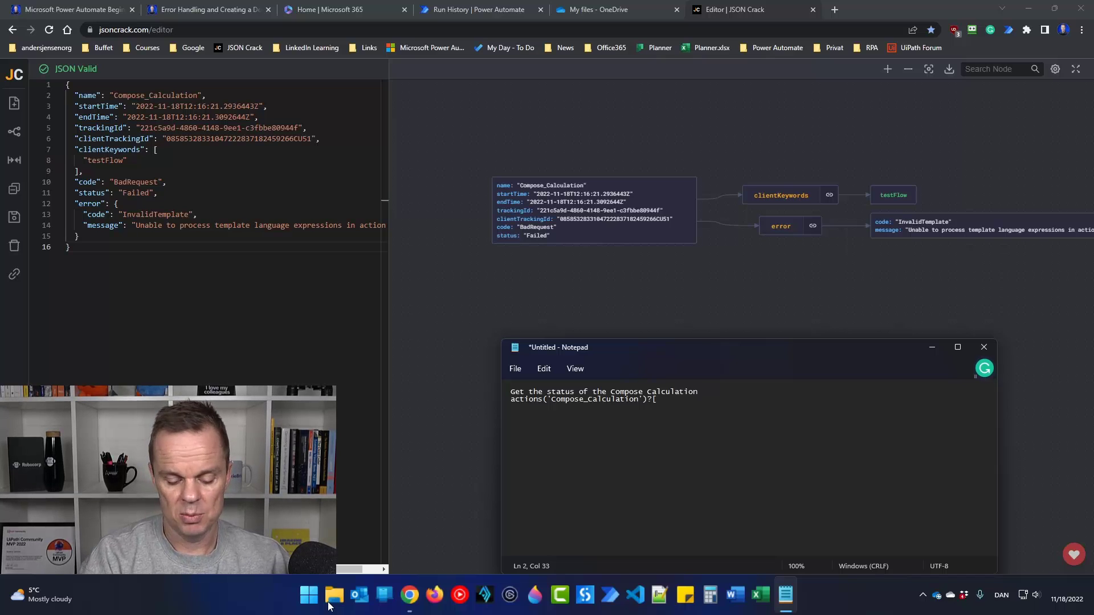
type("tatus'")
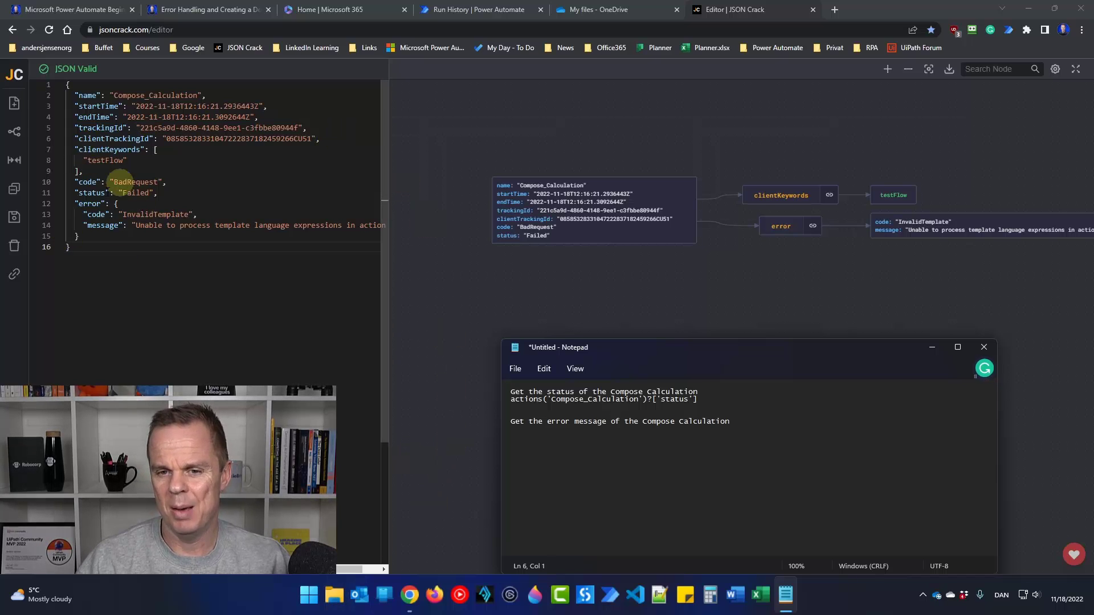
Under "Get the error message of the Compose Calculation", duplicate the status expression and change it to actions('Compose_Calculation')?['error']?['message'].
left_click(535, 407)
left_click_drag(534, 408, 497, 397)
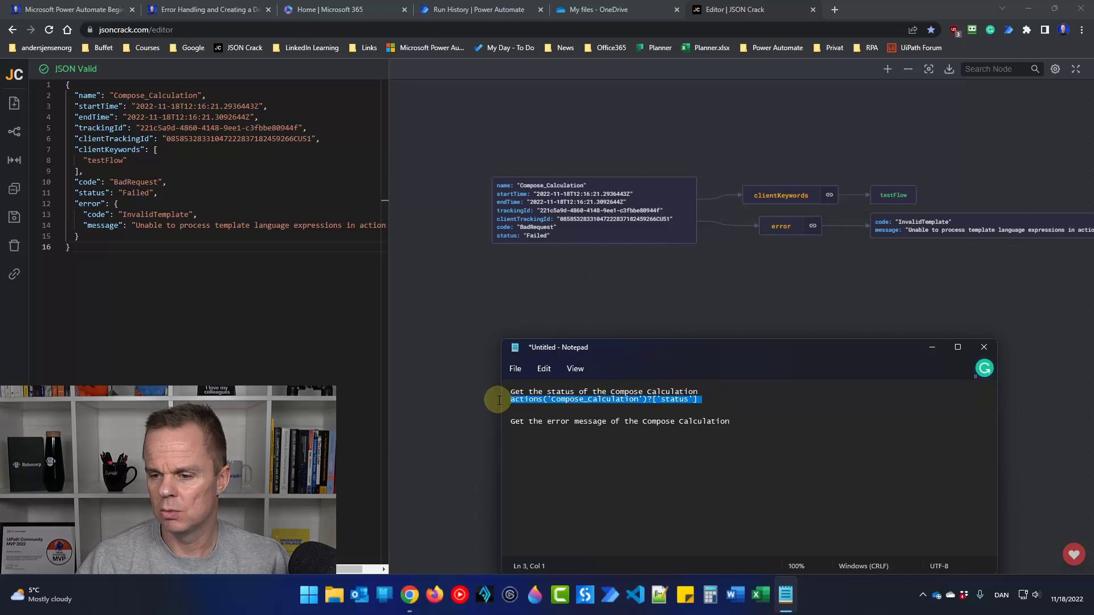
key("ctrl+c")
left_click(561, 433)
key("ctrl+v")
left_click(702, 430)
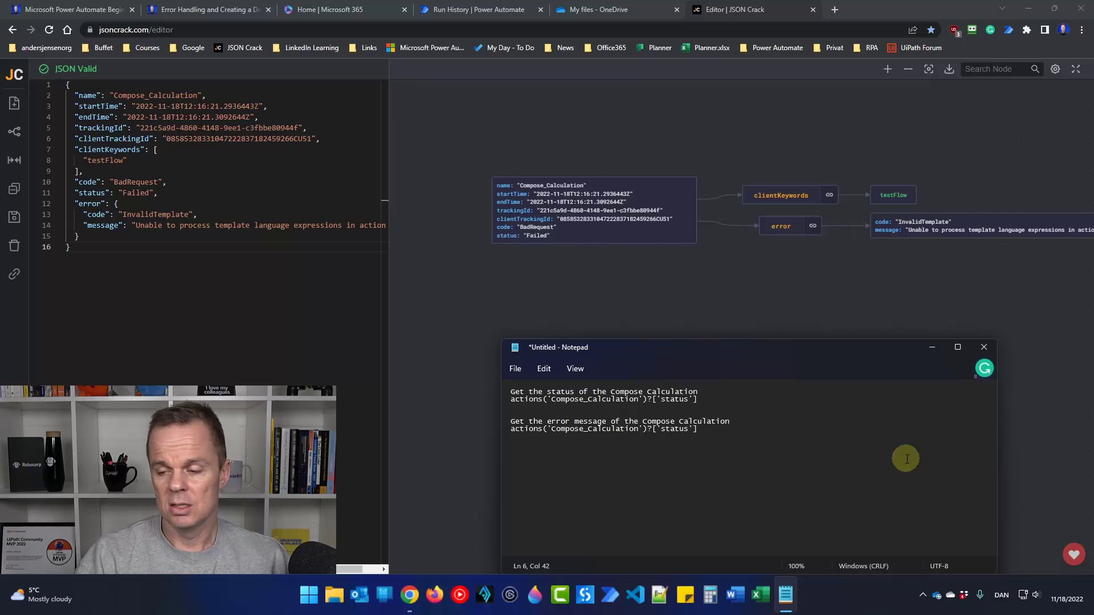
key("BackSpace")
key("BackSpace")
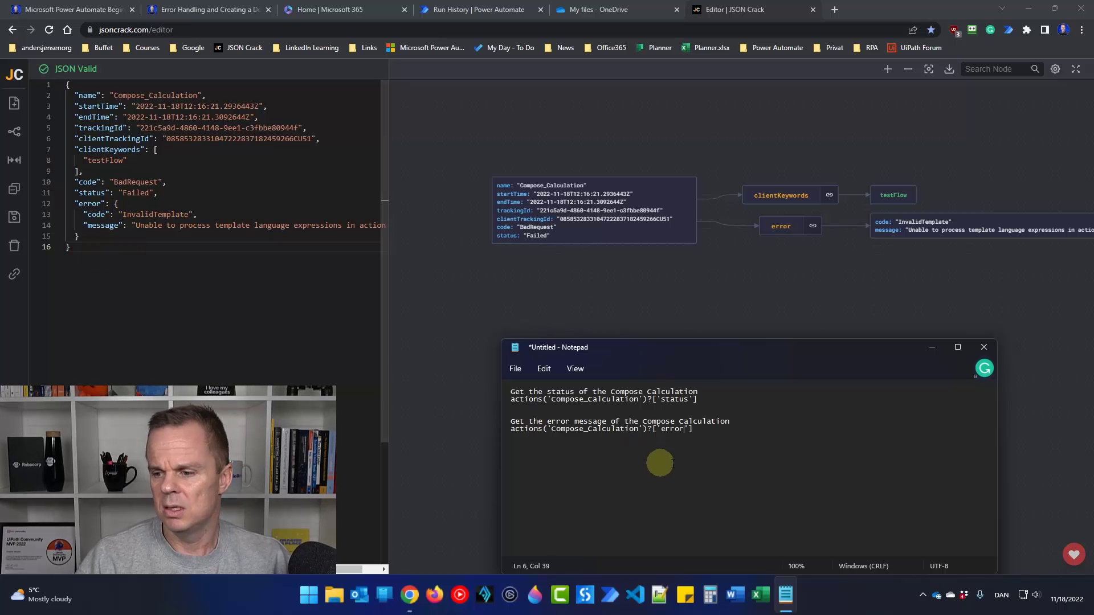
left_click(753, 450)
type("?['")
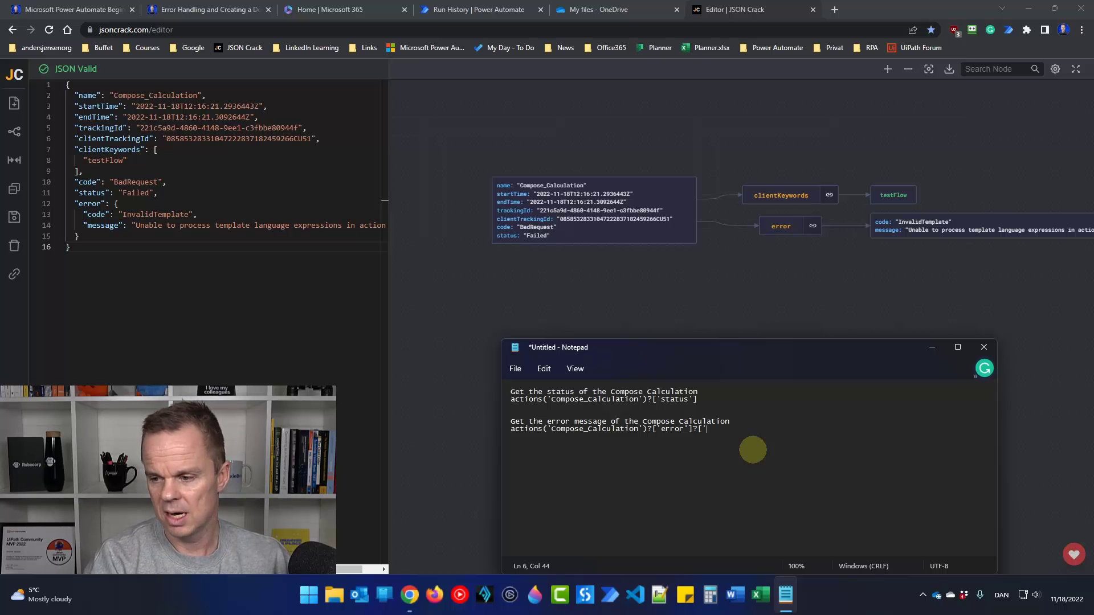
type("message")
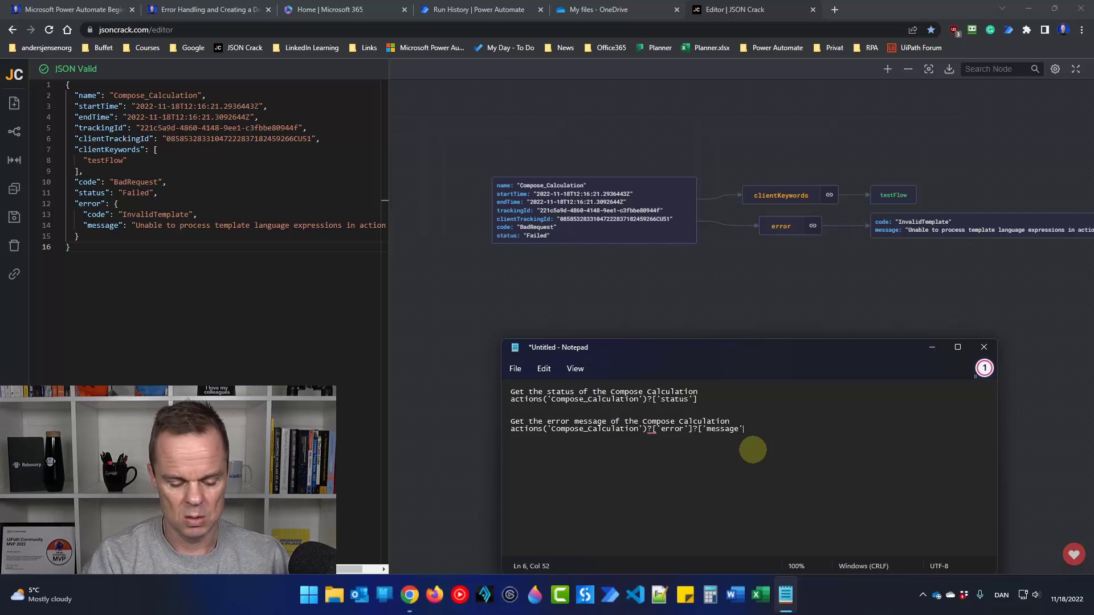
type("']")
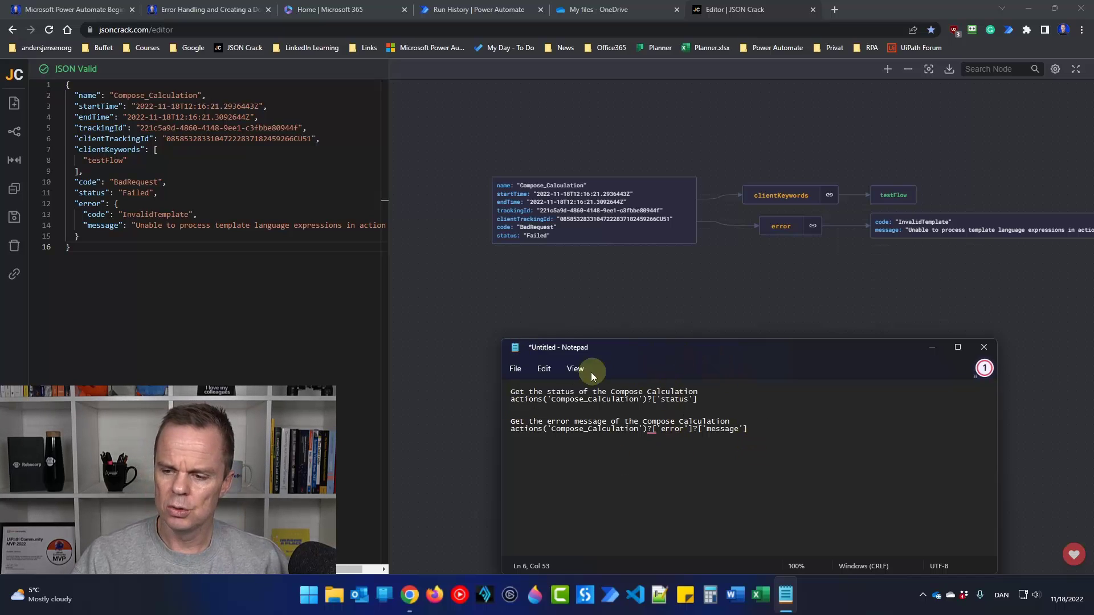
Copy the noted status expression, switch to Power Automate, and replace the Compose Status input with actions('Compose_Calculation')?['status'].
left_click_drag(698, 398, 509, 399)
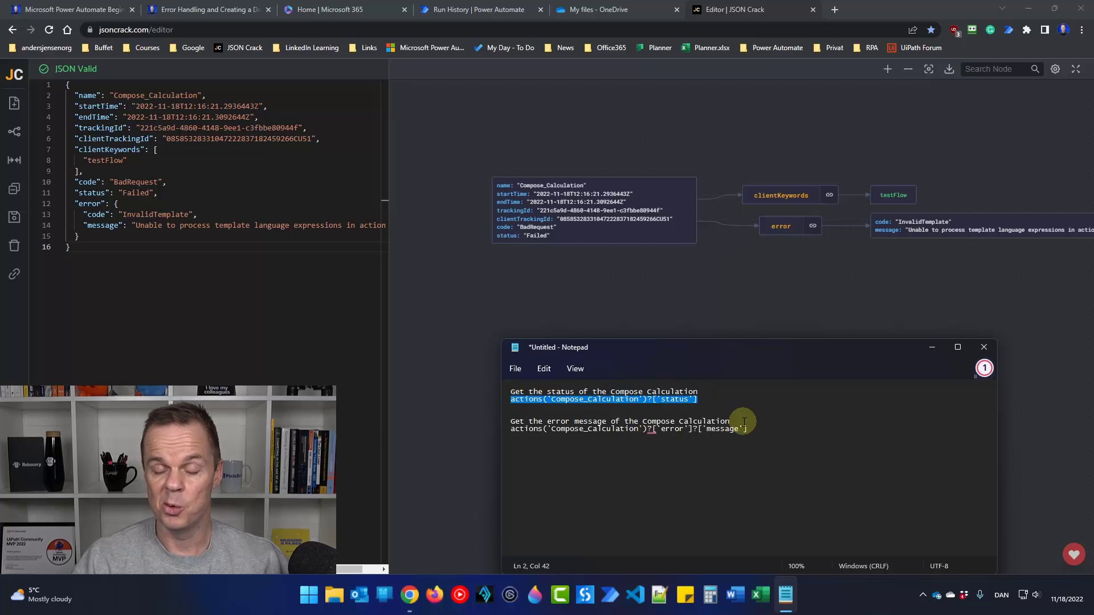
left_click(476, 10)
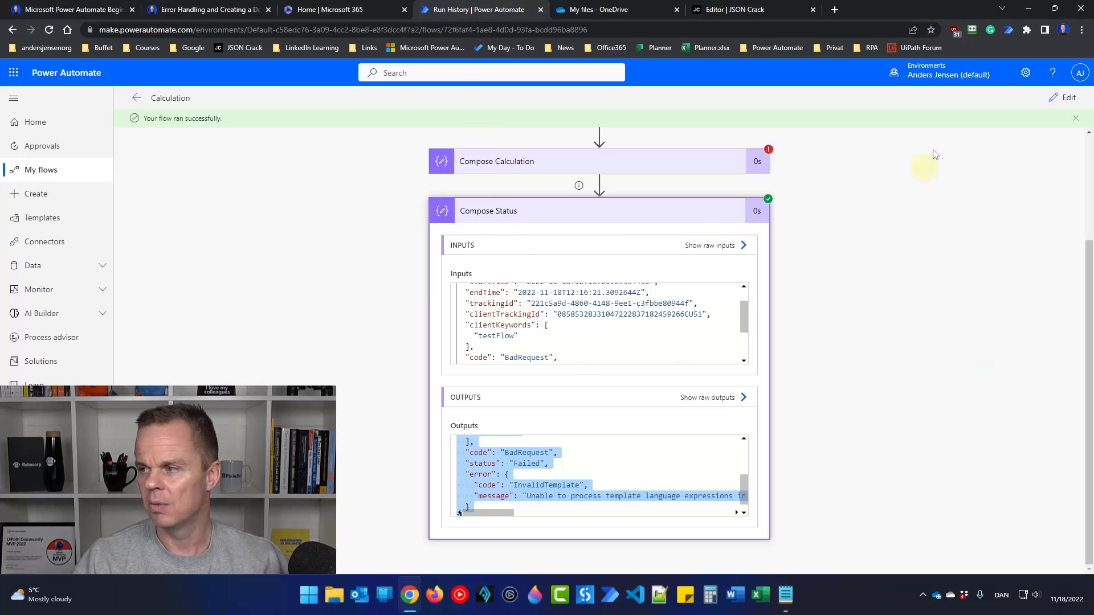
left_click(1061, 101)
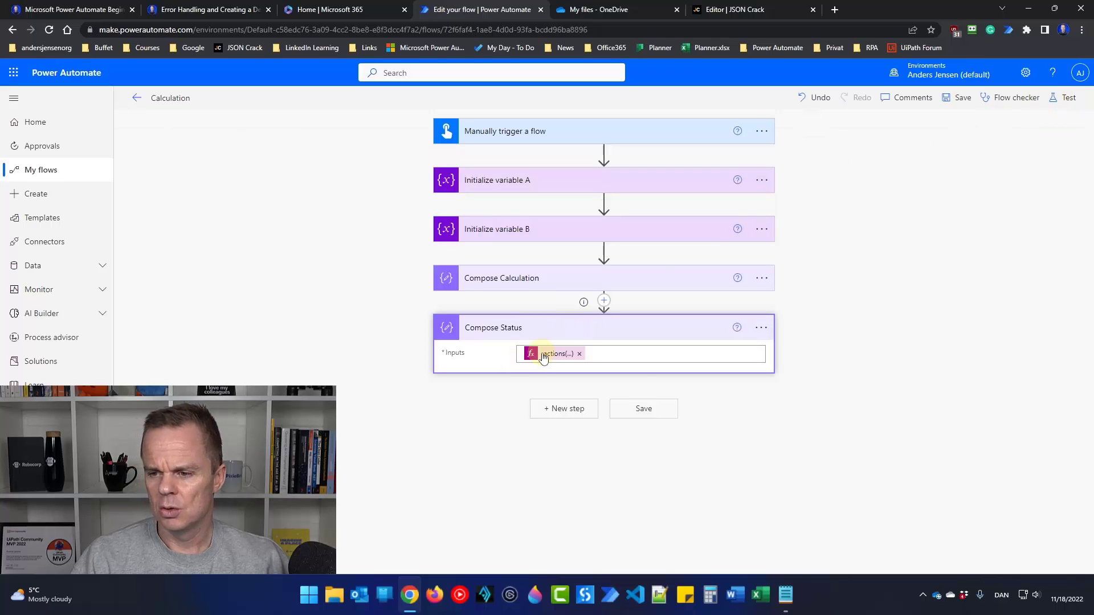
left_click(578, 354)
left_click(883, 422)
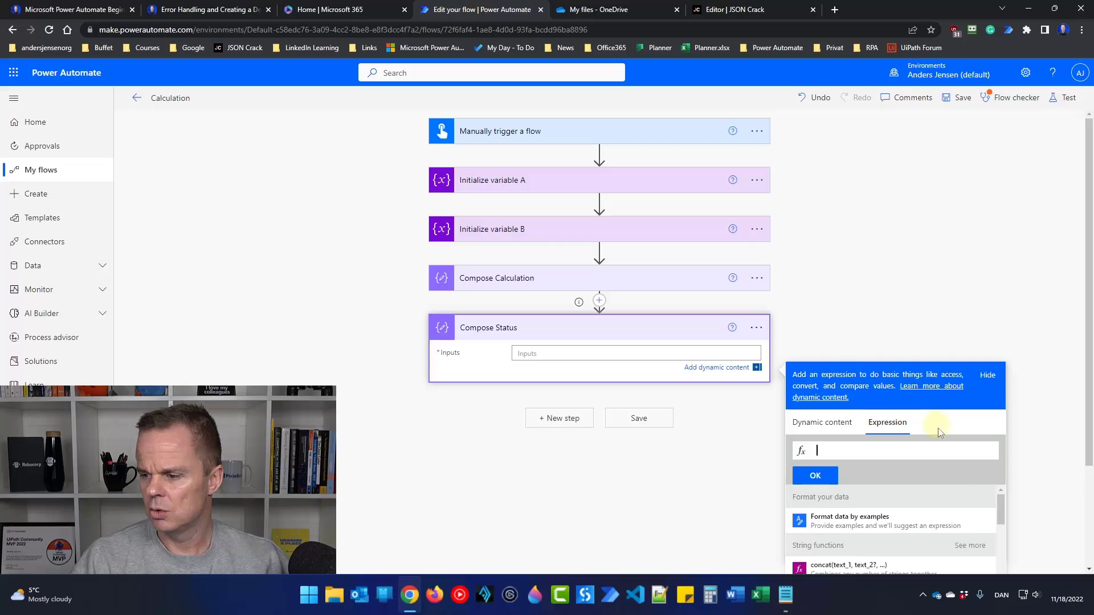
key("ctrl+v")
left_click(814, 475)
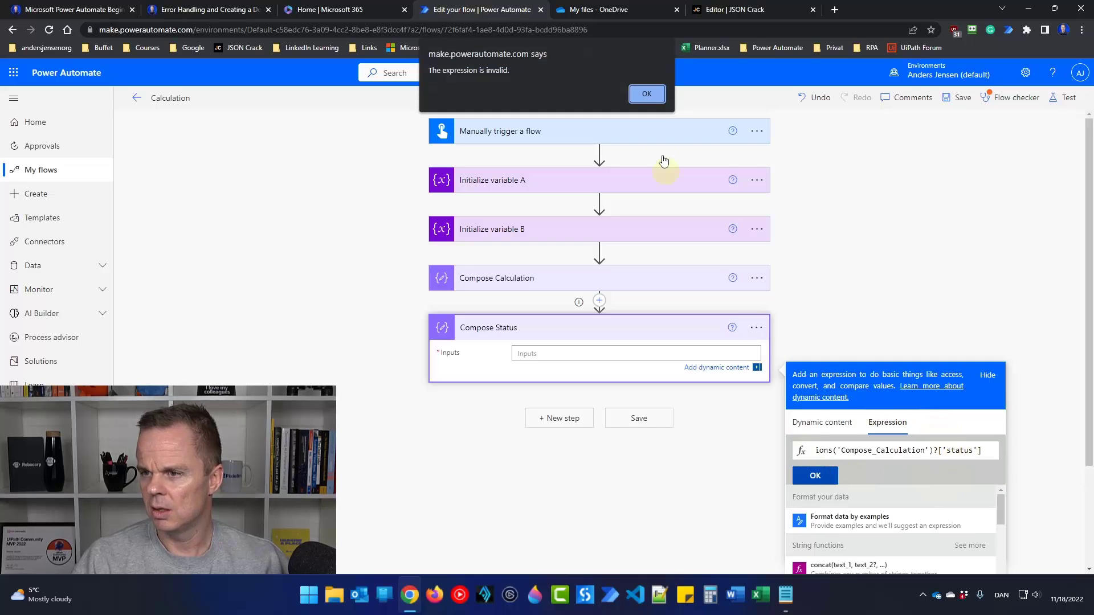
left_click(646, 92)
left_click(827, 474)
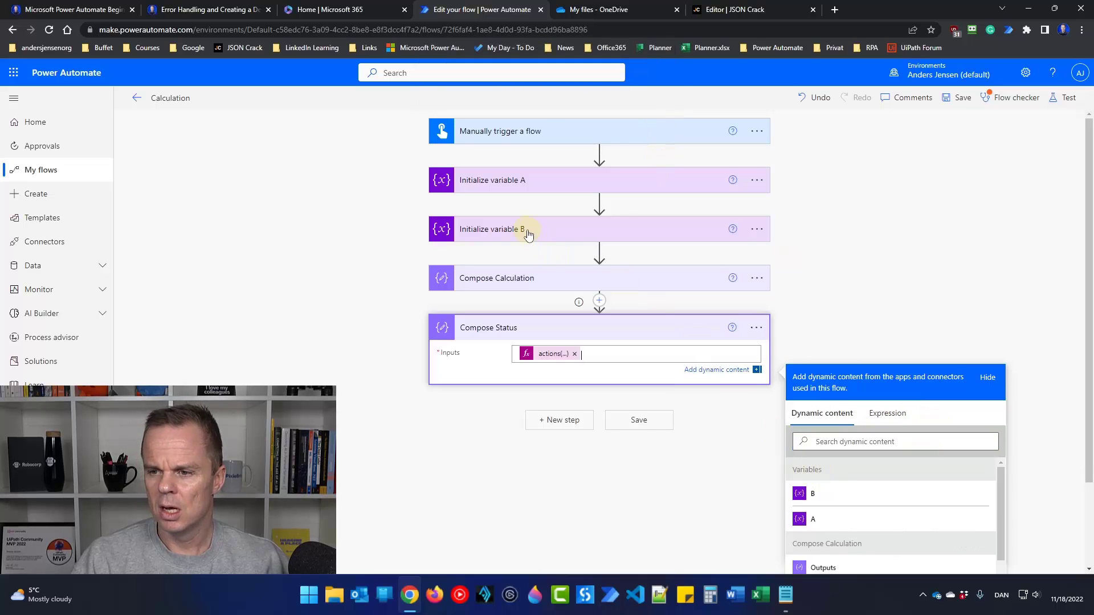
Change the type of variable B to Integer in Initialize variable B.
left_click(546, 224)
left_click(533, 278)
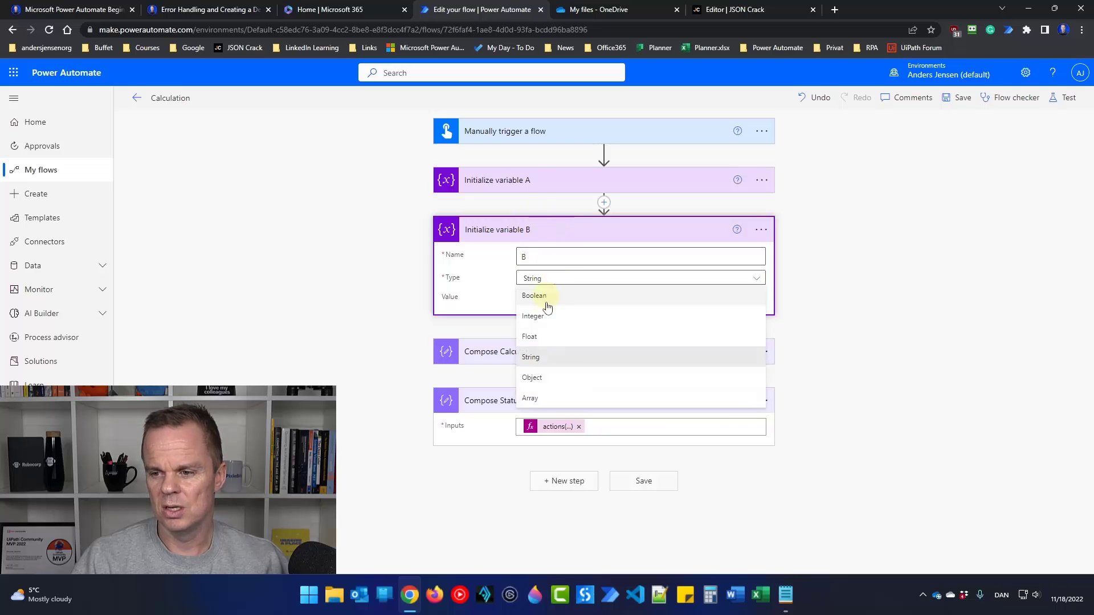
left_click(546, 312)
Save the Calculation flow, run it manually, and examine the Compose Status output of the run.
left_click(962, 97)
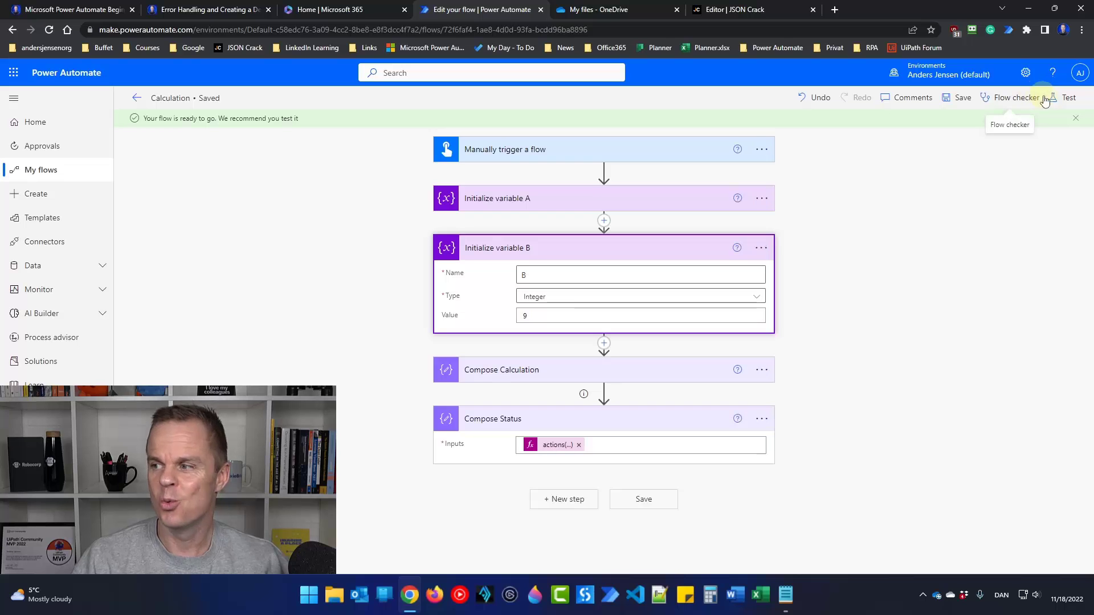
left_click(1055, 98)
left_click(937, 554)
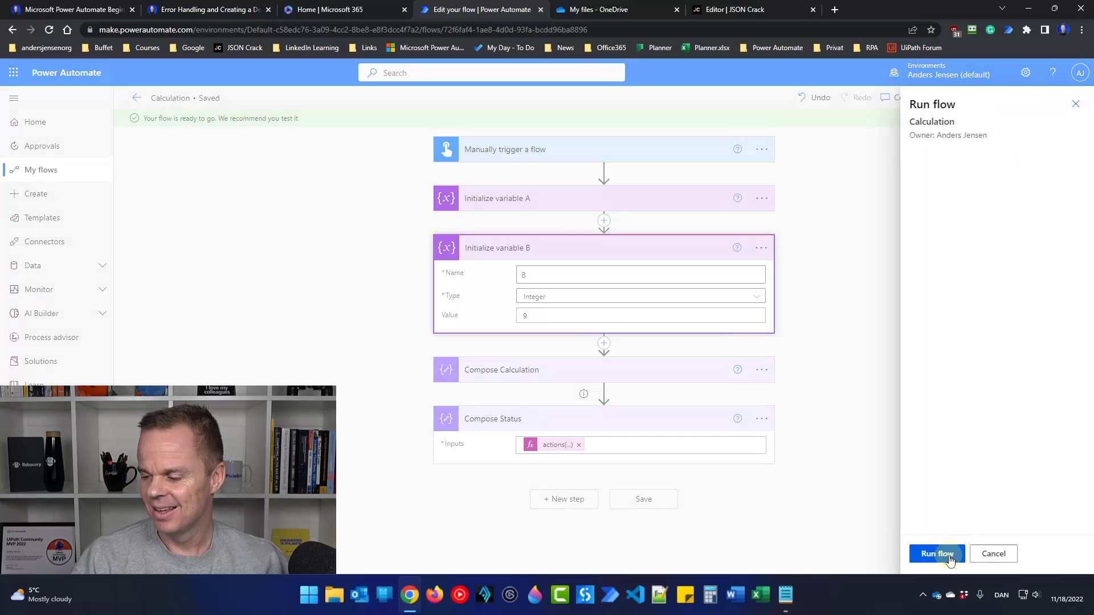
left_click(945, 555)
left_click(950, 560)
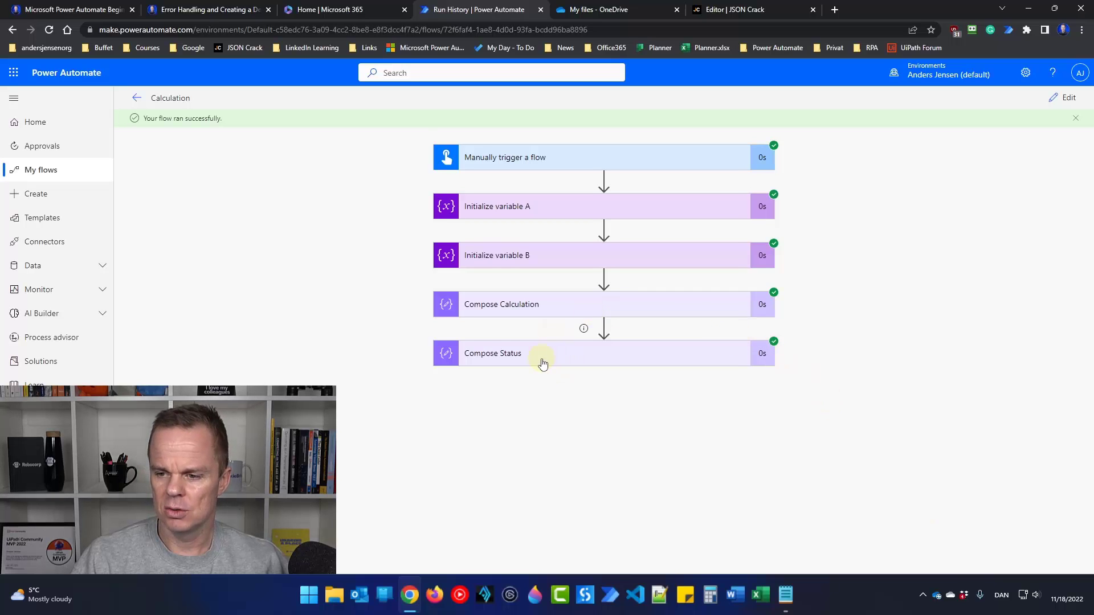
left_click(543, 354)
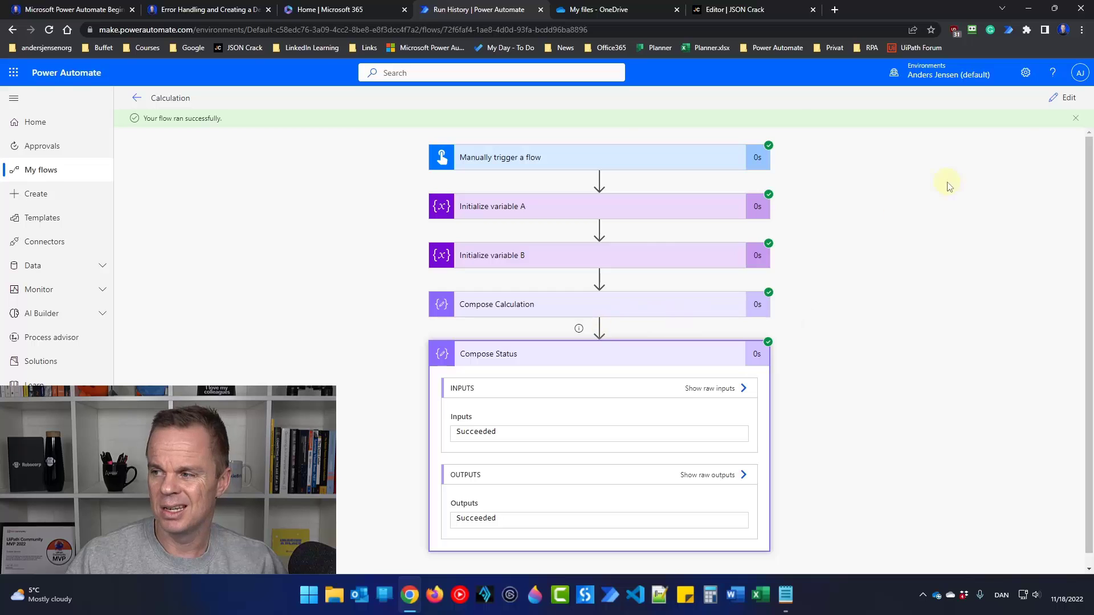
Reopen the Calculation flow for editing and add a new Compose action after Compose Status.
left_click(1068, 98)
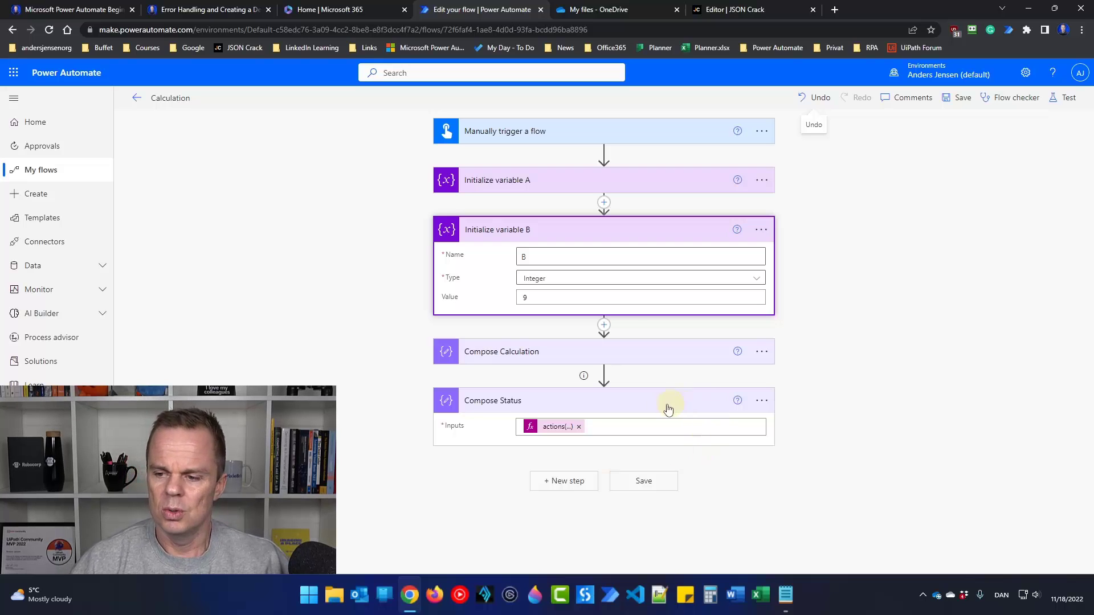
left_click(620, 222)
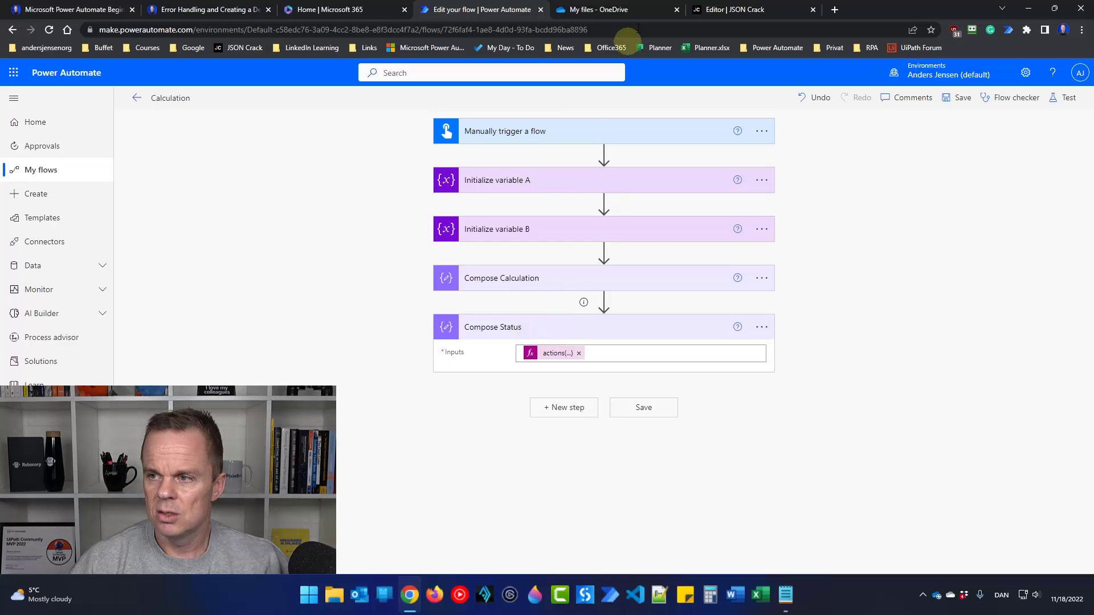
left_click(723, 16)
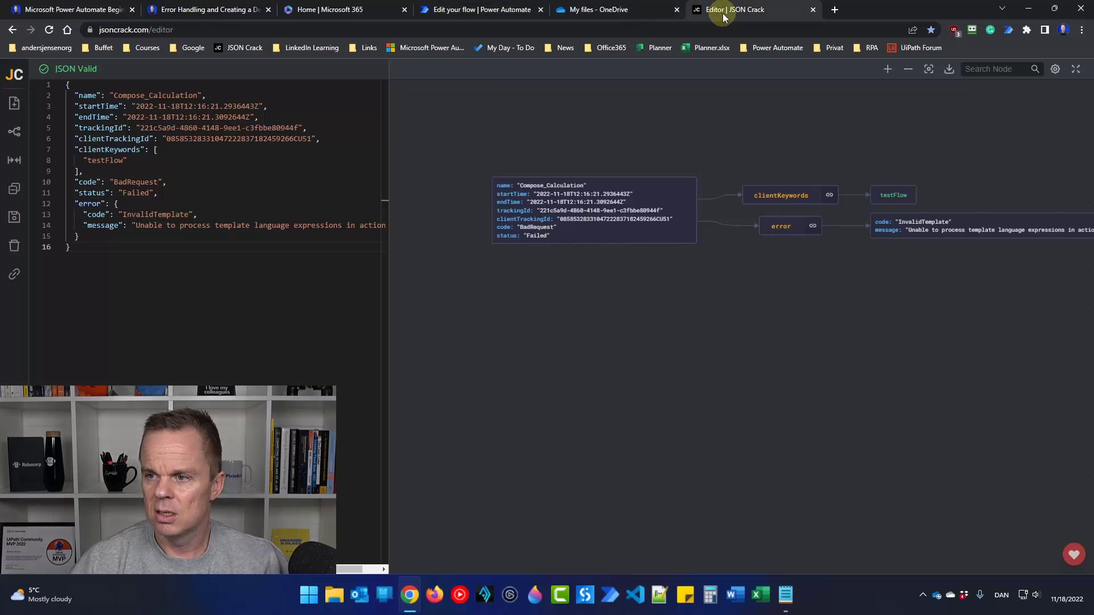
left_click(493, 16)
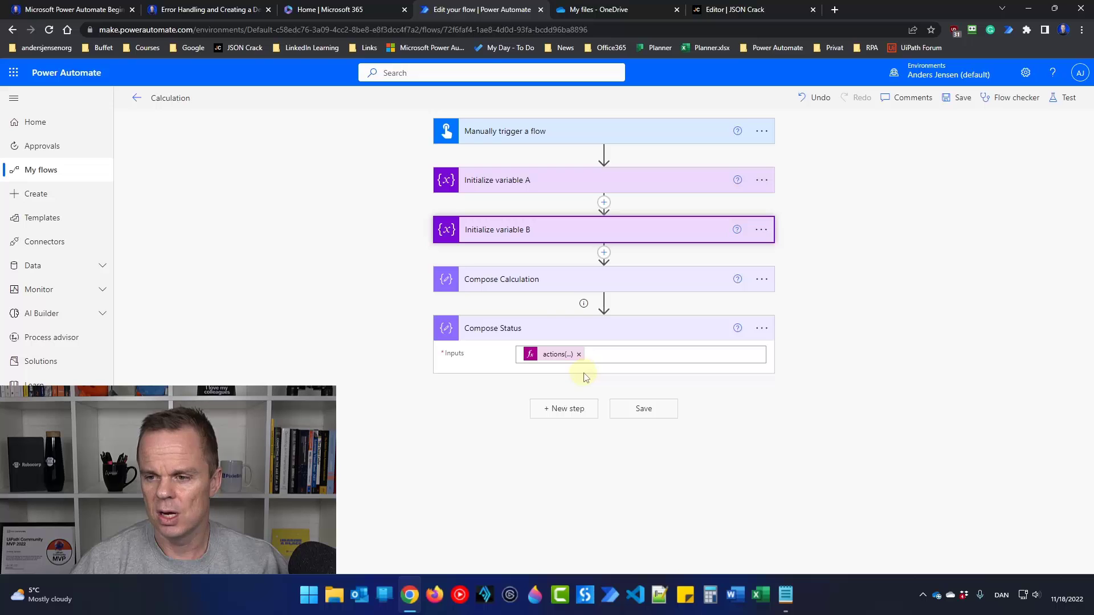
left_click(564, 409)
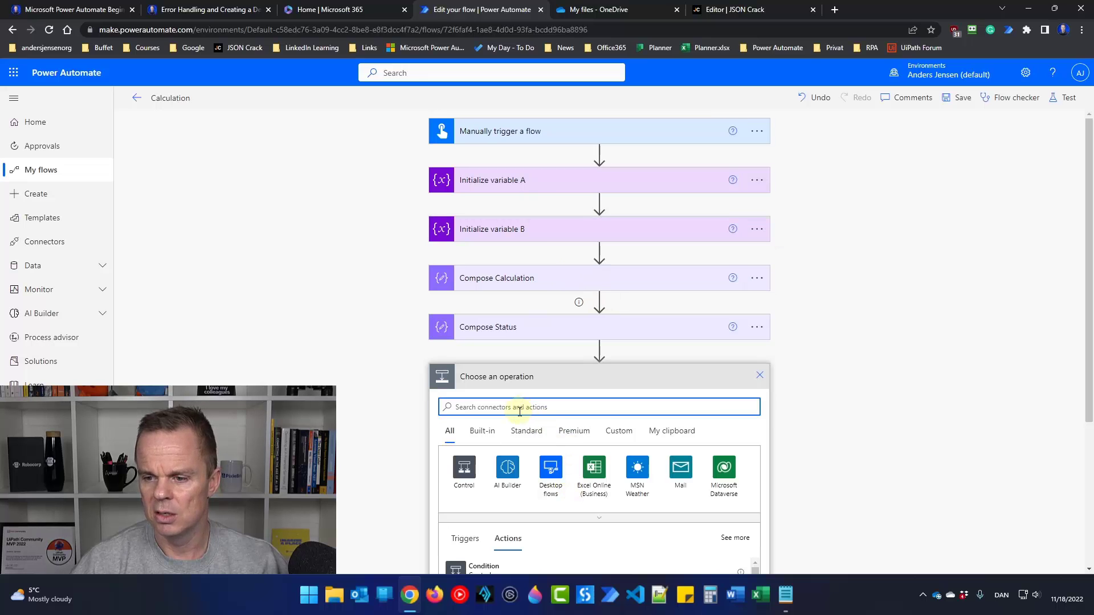
type("compose")
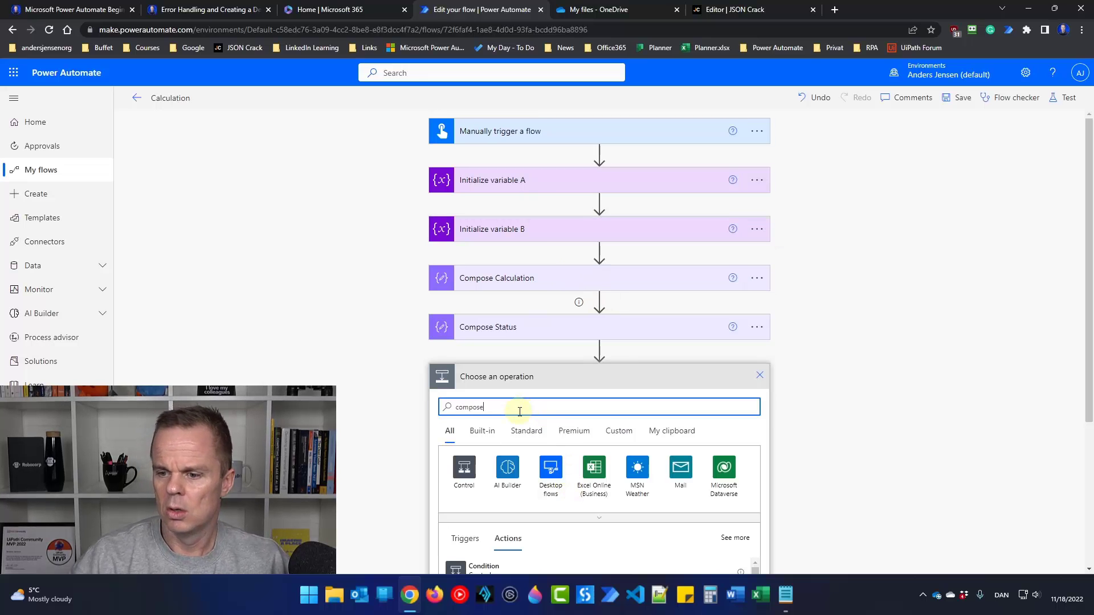
left_click(495, 569)
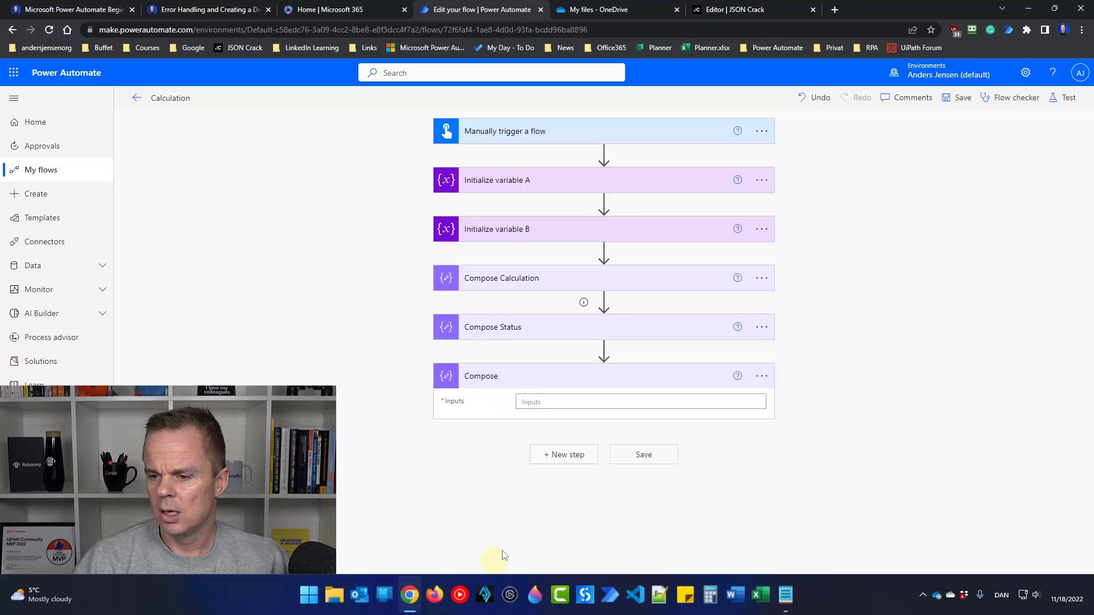
Rename the new Compose action to "Compose Error Message".
left_click(763, 378)
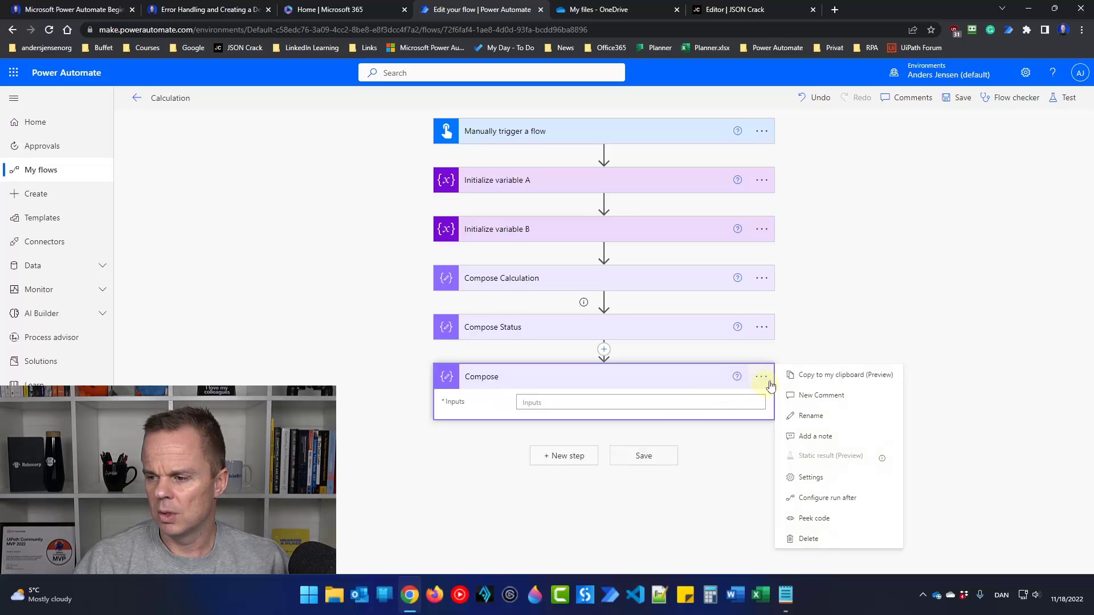
left_click(809, 415)
left_click(511, 374)
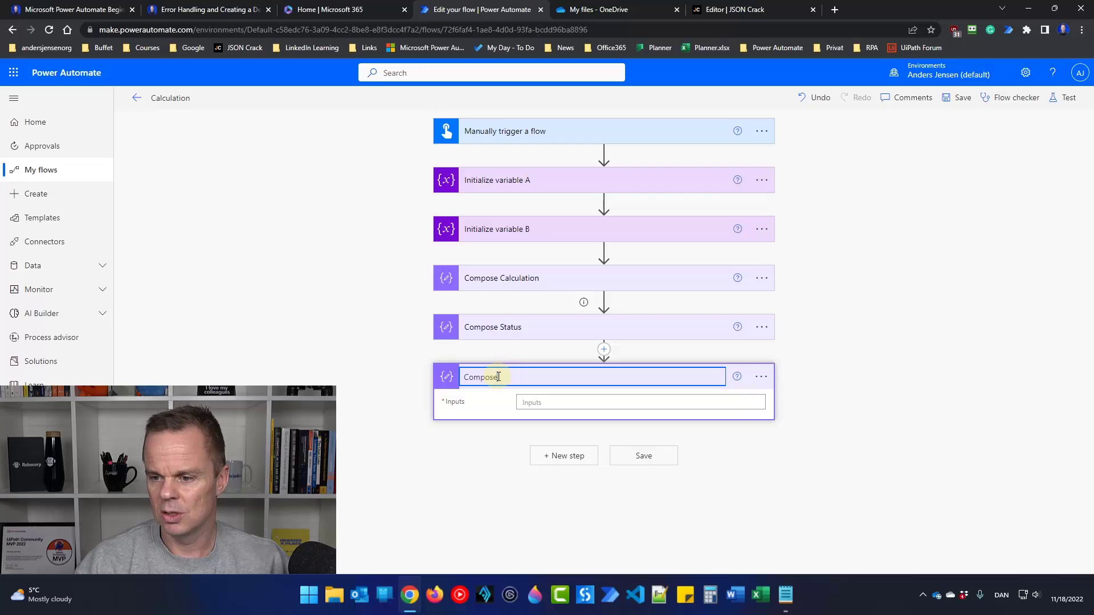
type("Err")
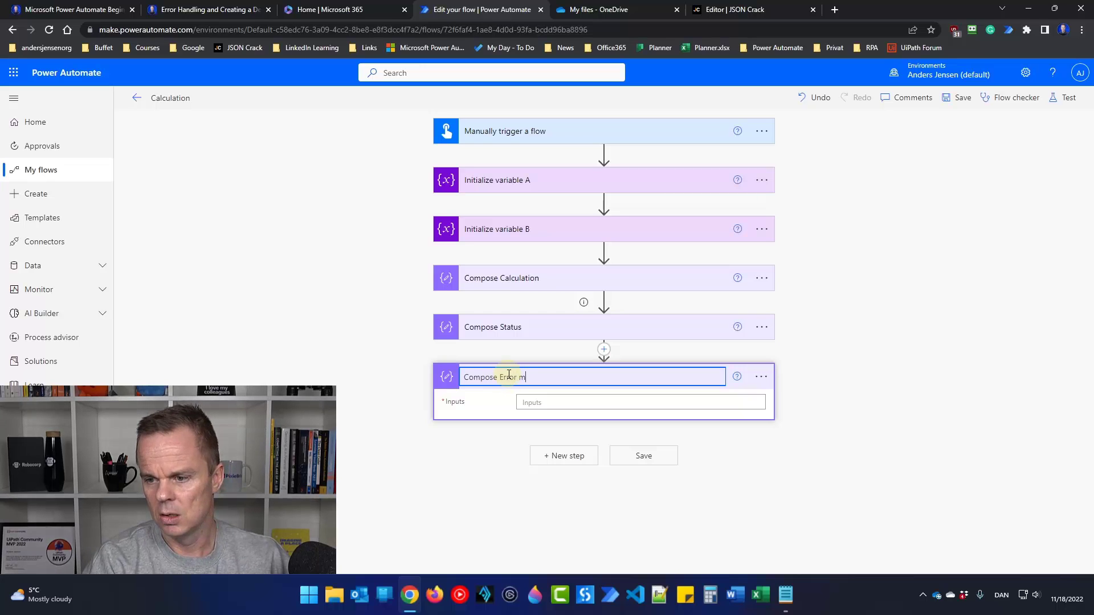
type("or Message")
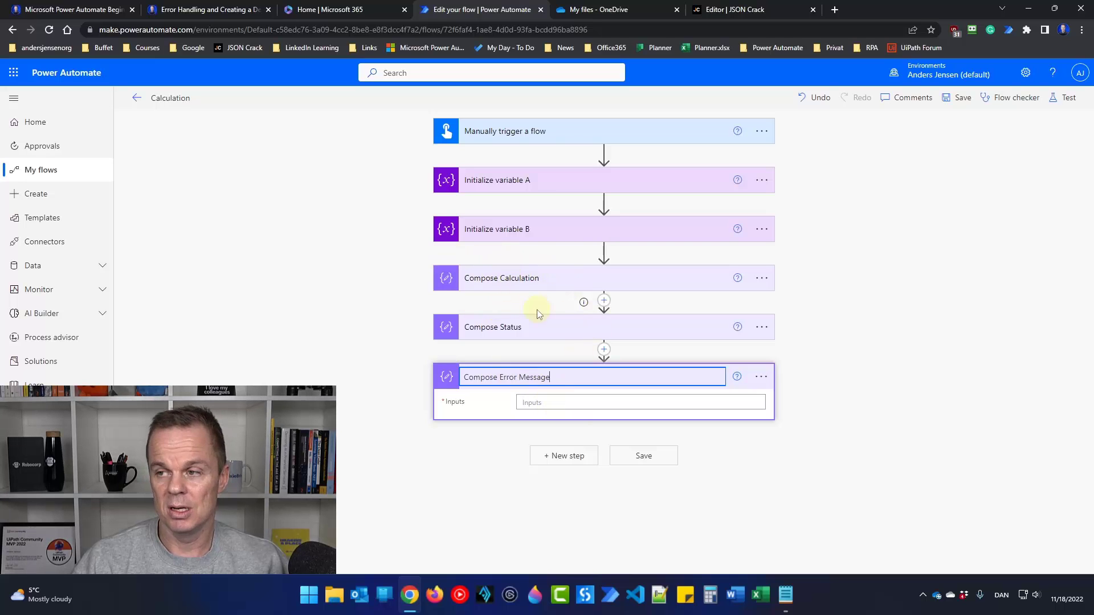
Set the Inputs of Compose Error Message to the expression actions('Compose_Calculation').
left_click(544, 402)
left_click(886, 459)
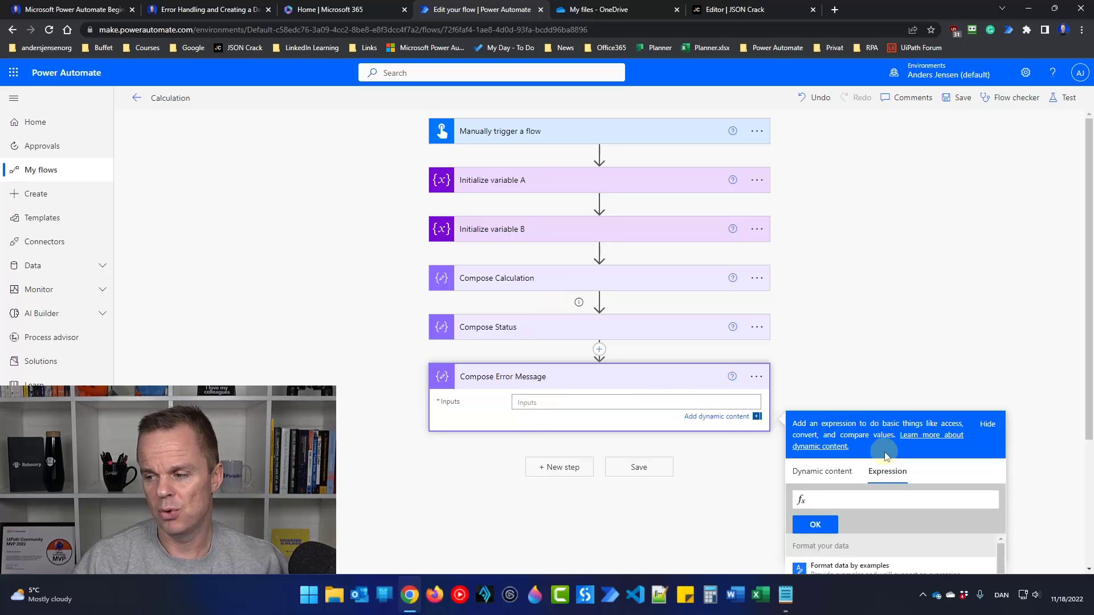
scroll(866, 445, "down", 1)
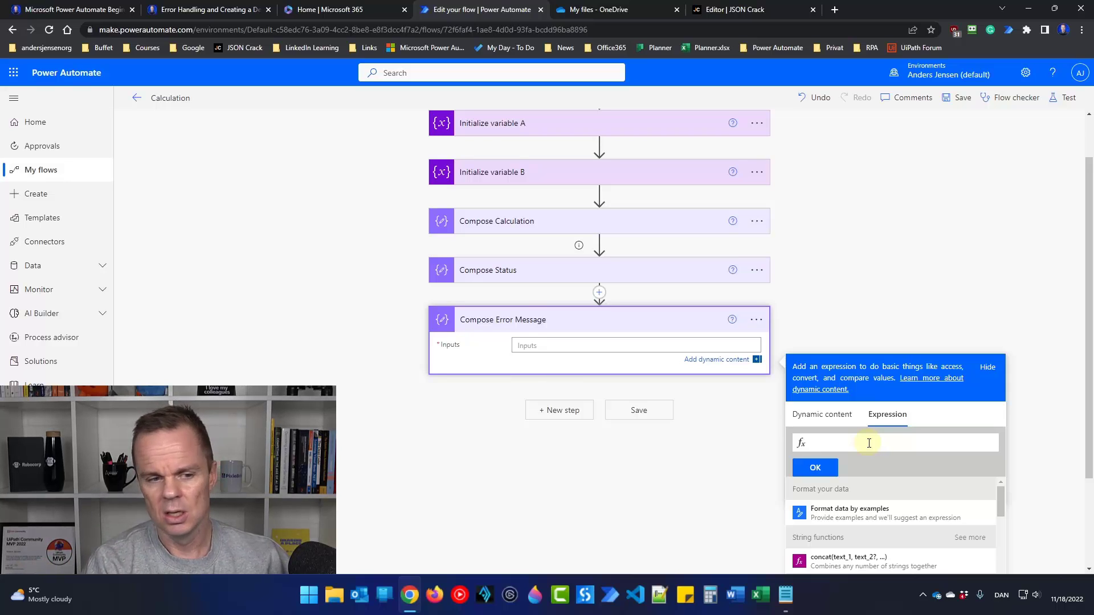
type("ac")
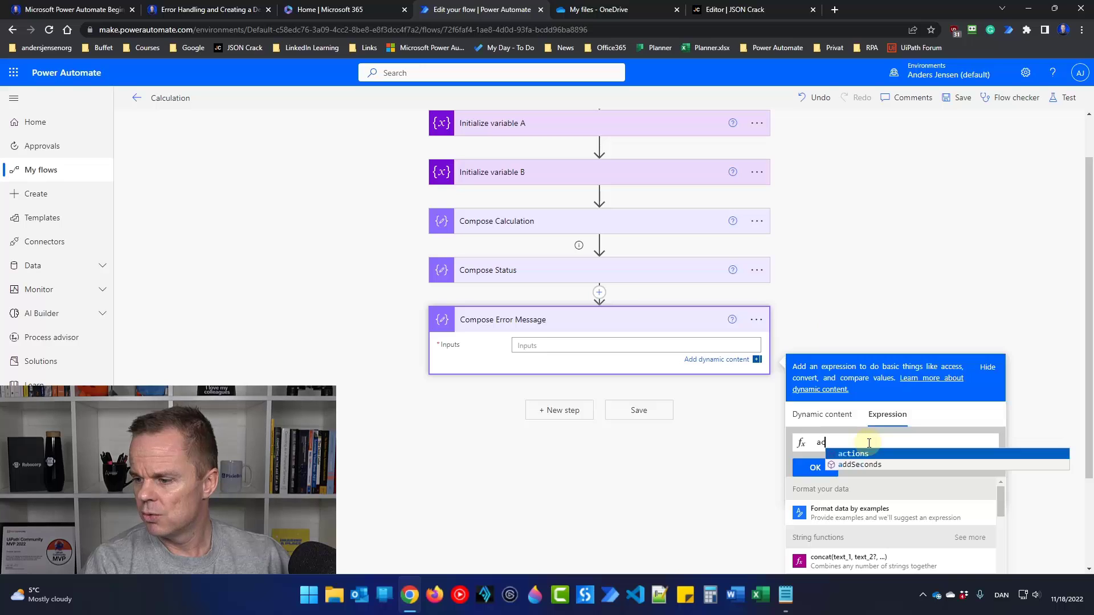
type("tions('Compose_")
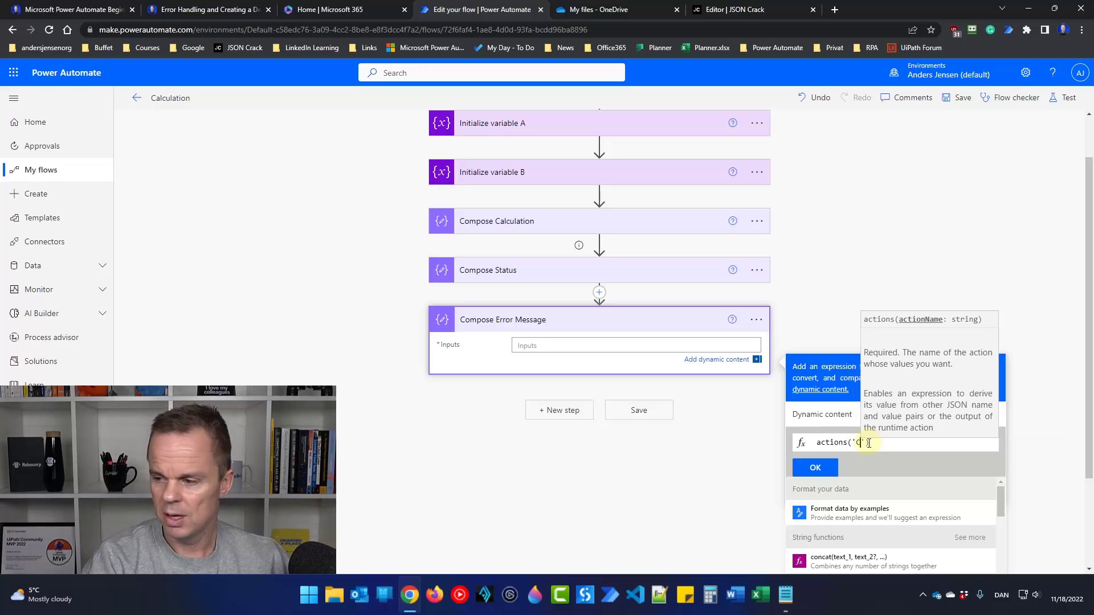
type("Calculatip")
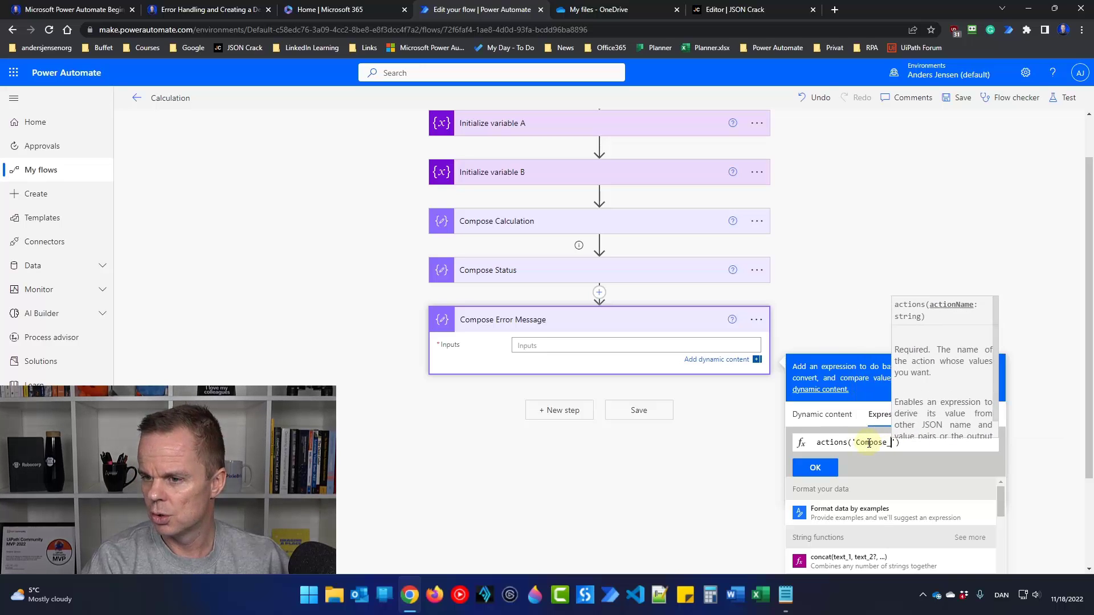
key("BackSpace")
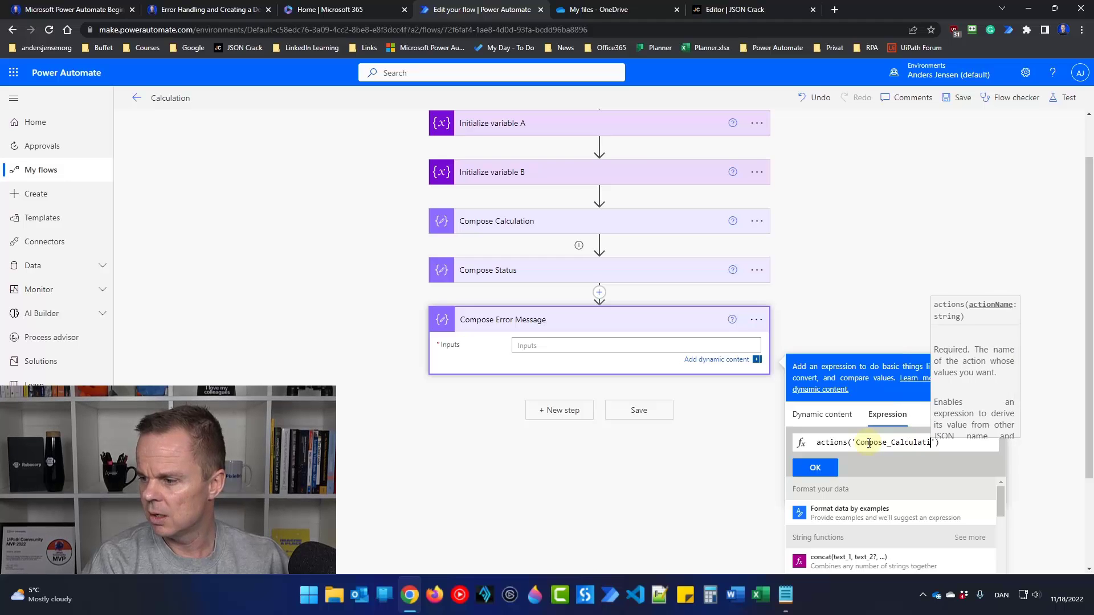
type("on")
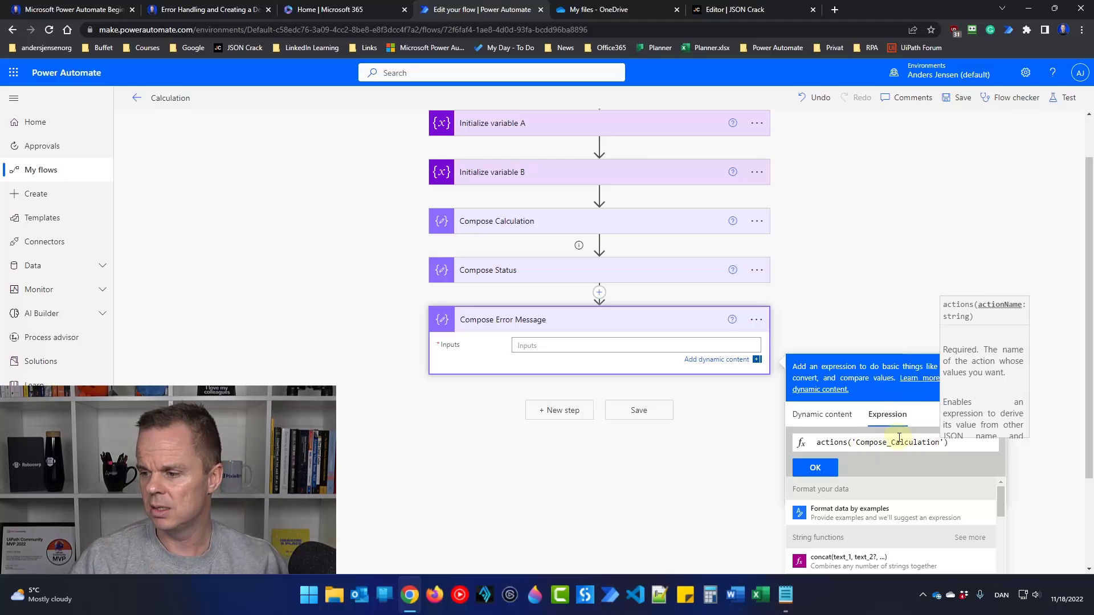
key("ctrl+a")
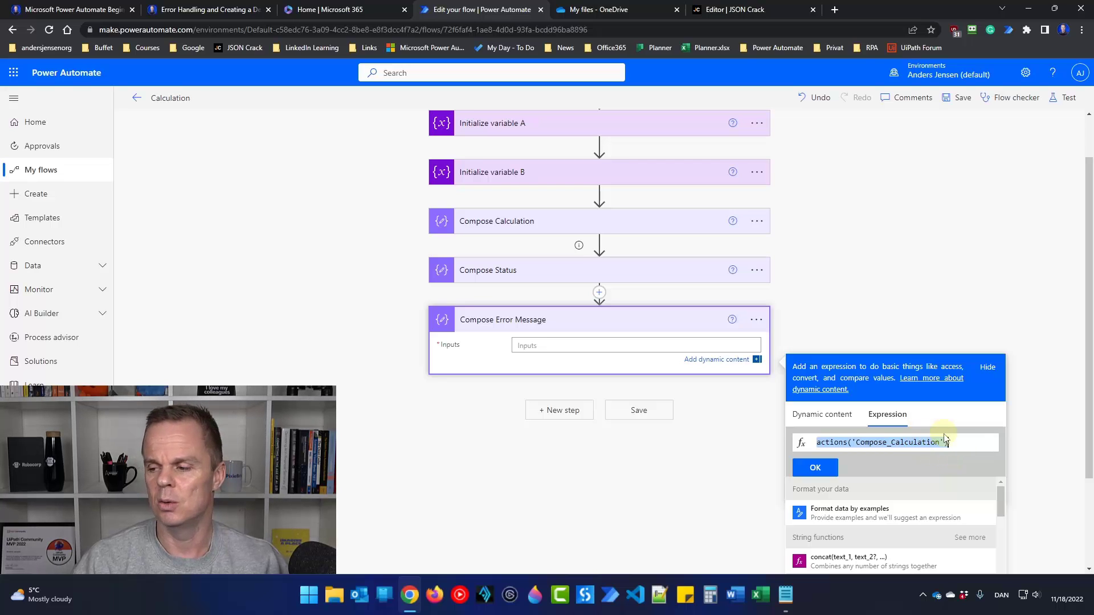
left_click(824, 469)
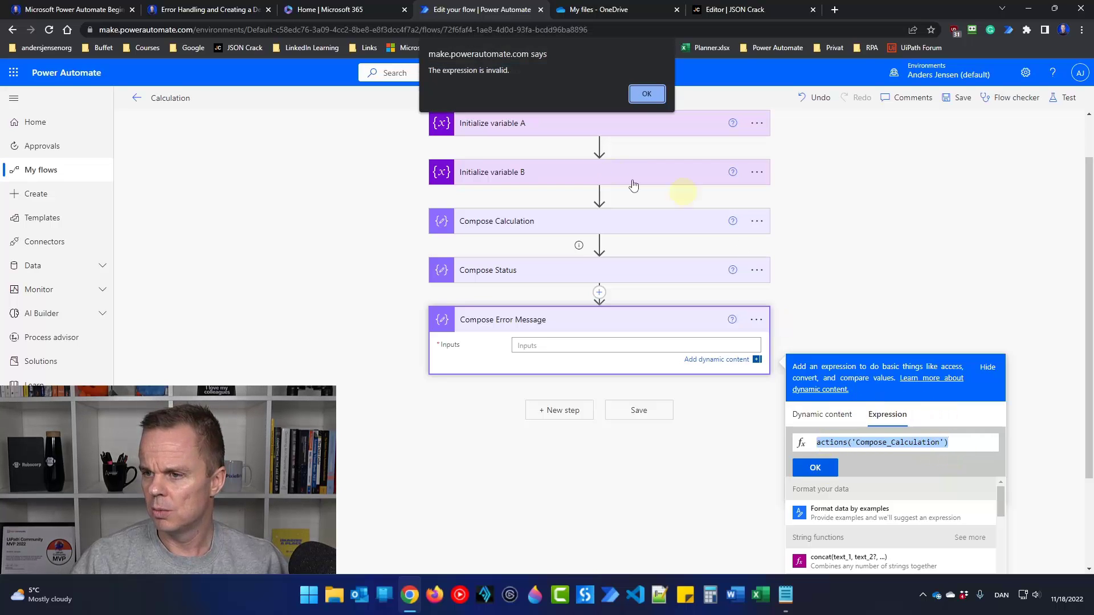
left_click(650, 97)
left_click(825, 468)
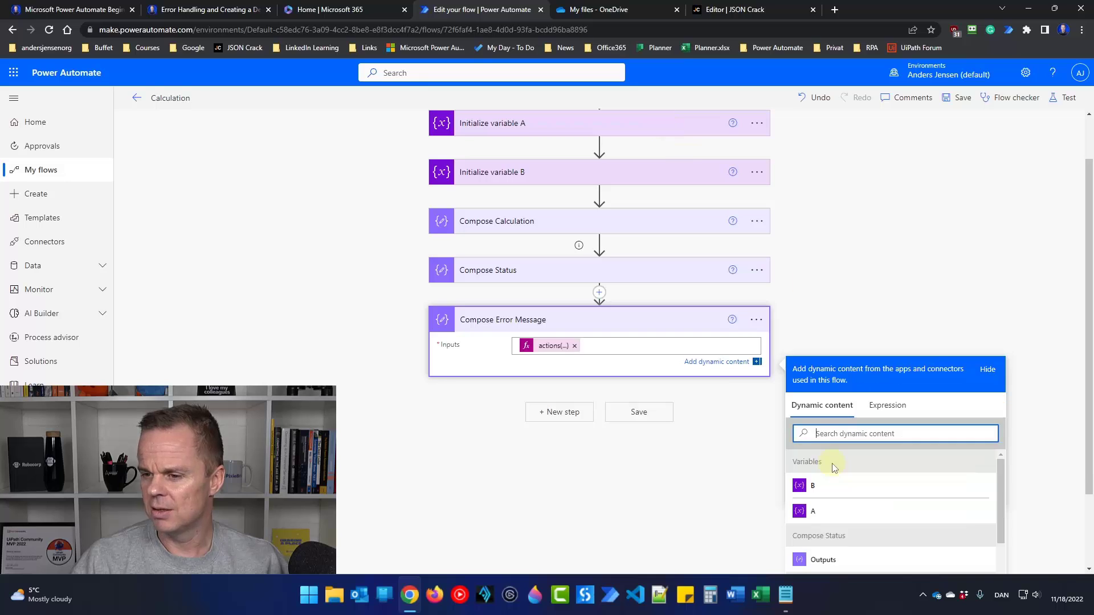
Save the Calculation flow, test it manually, and examine the Compose Error Message output of the run.
left_click(976, 99)
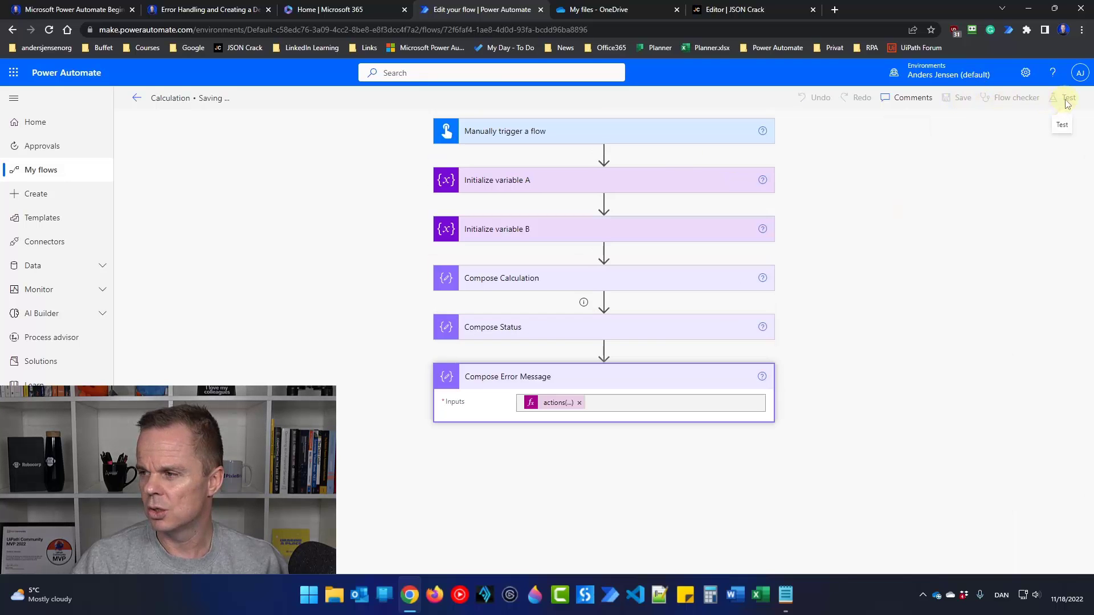
left_click(1067, 100)
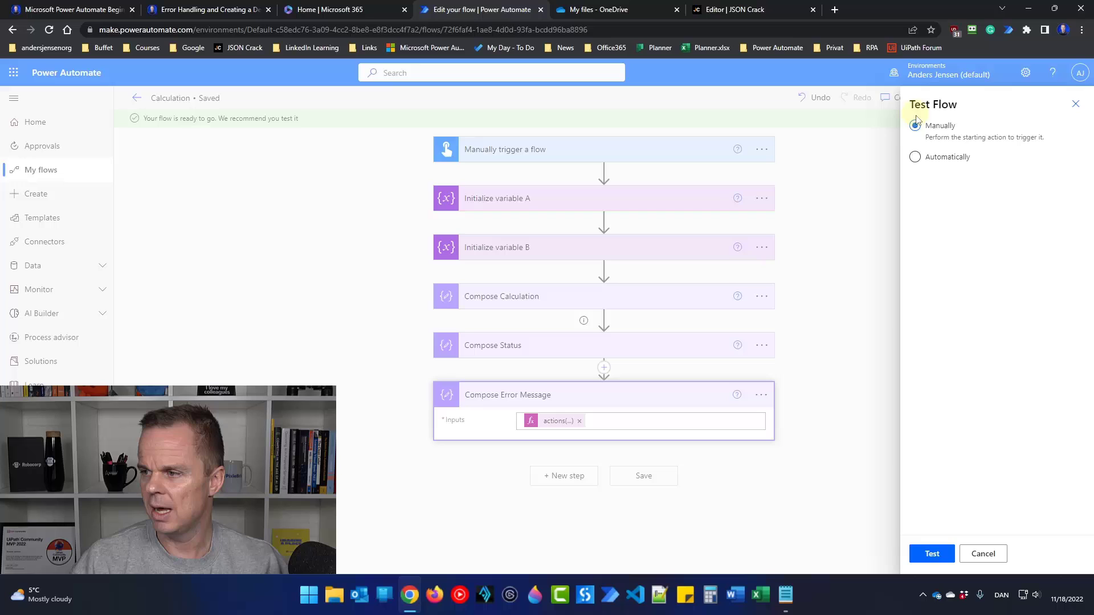
left_click(932, 554)
left_click(935, 555)
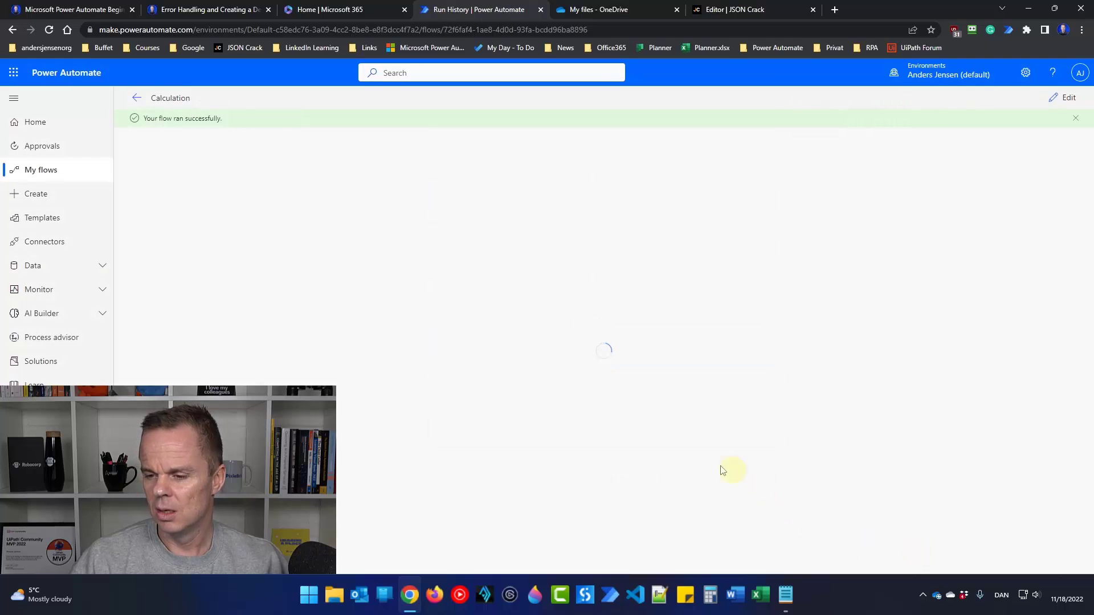
left_click(546, 406)
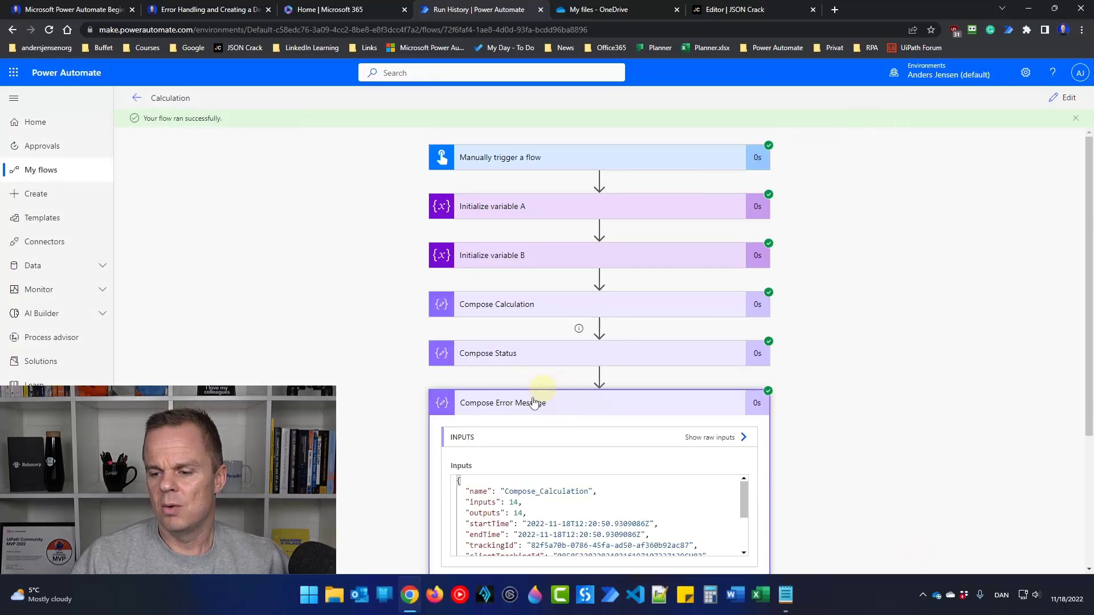
scroll(871, 479, "down", 3)
scroll(642, 481, "down", 3)
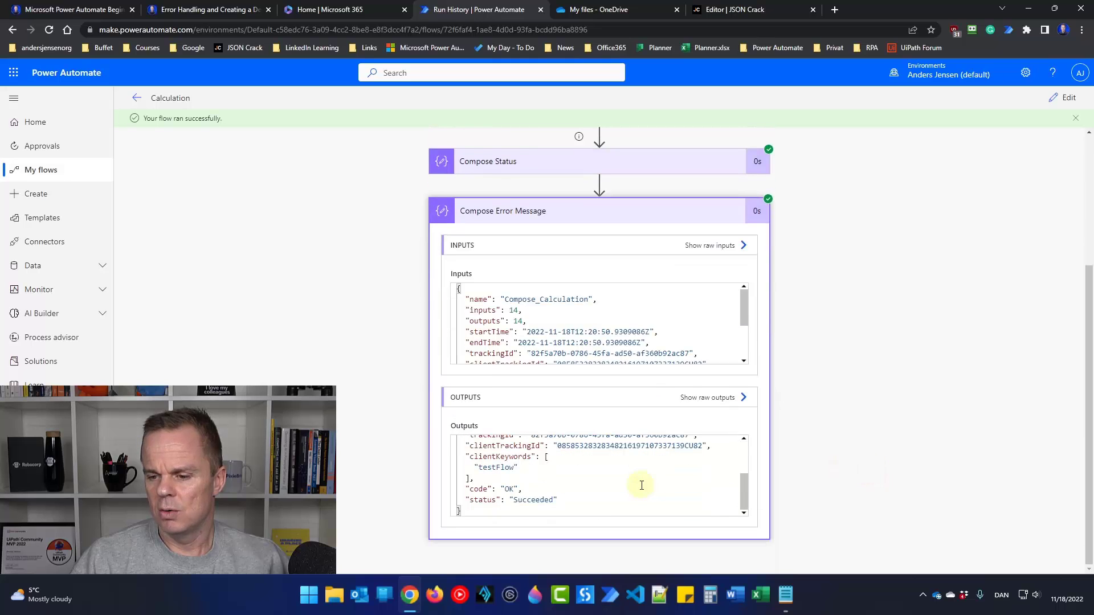
scroll(529, 496, "up", 5)
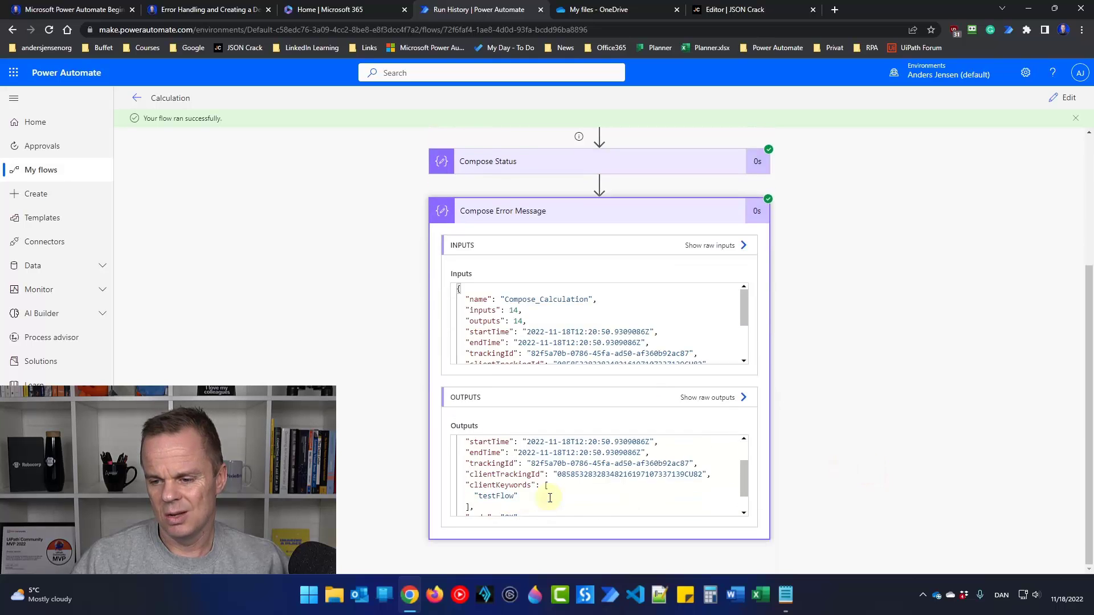
scroll(549, 493, "down", 5)
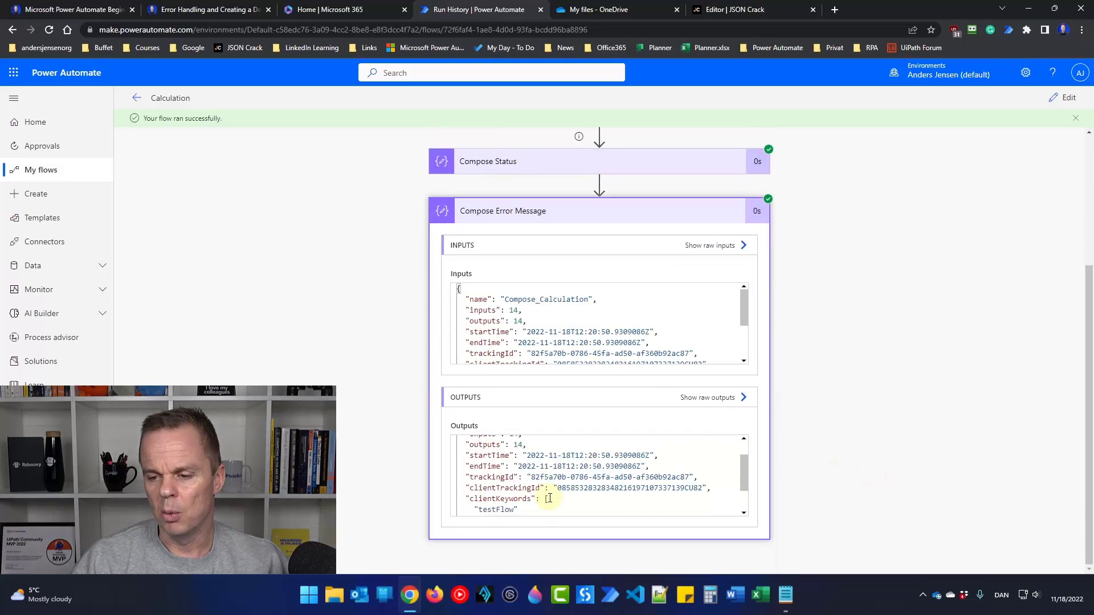
Reopen the flow for editing and copy the error message expression for Compose Calculation from the Notepad notes.
left_click(1063, 98)
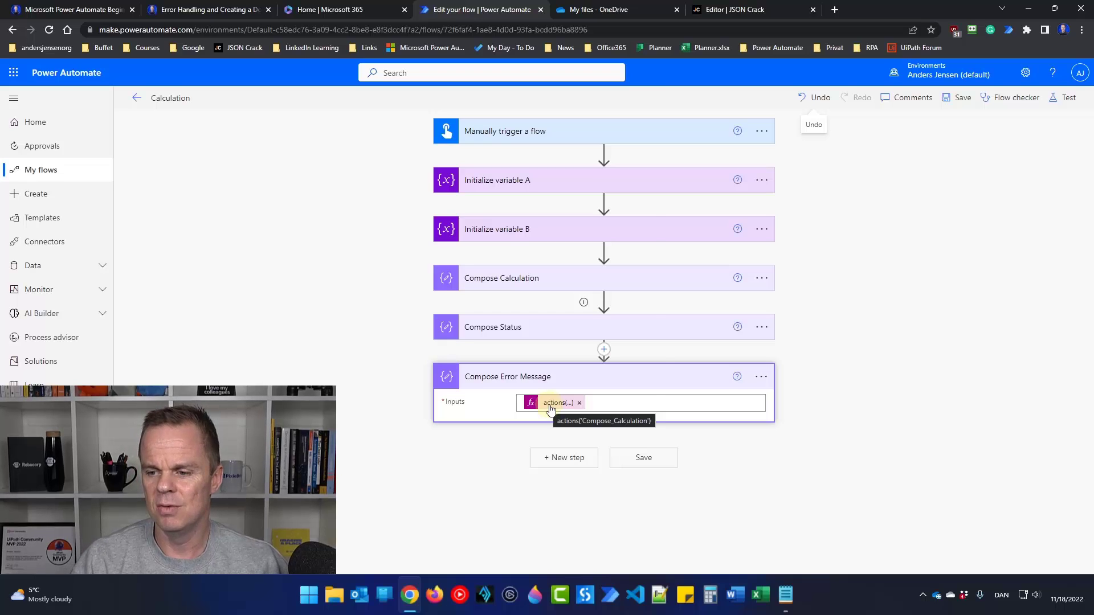
left_click(785, 595)
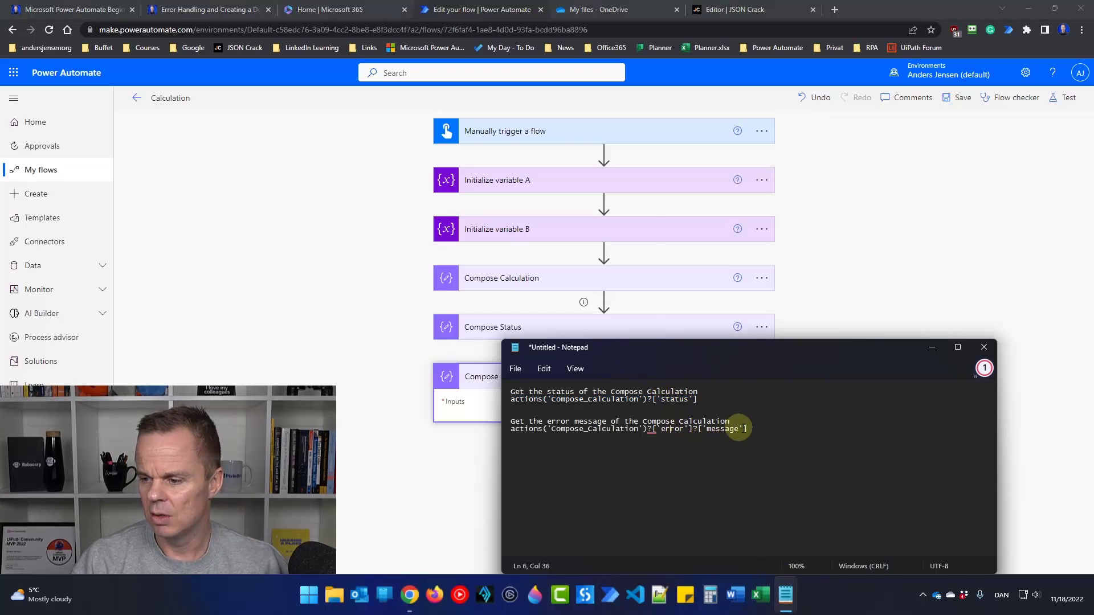
triple_click(741, 429)
key("ctrl+c")
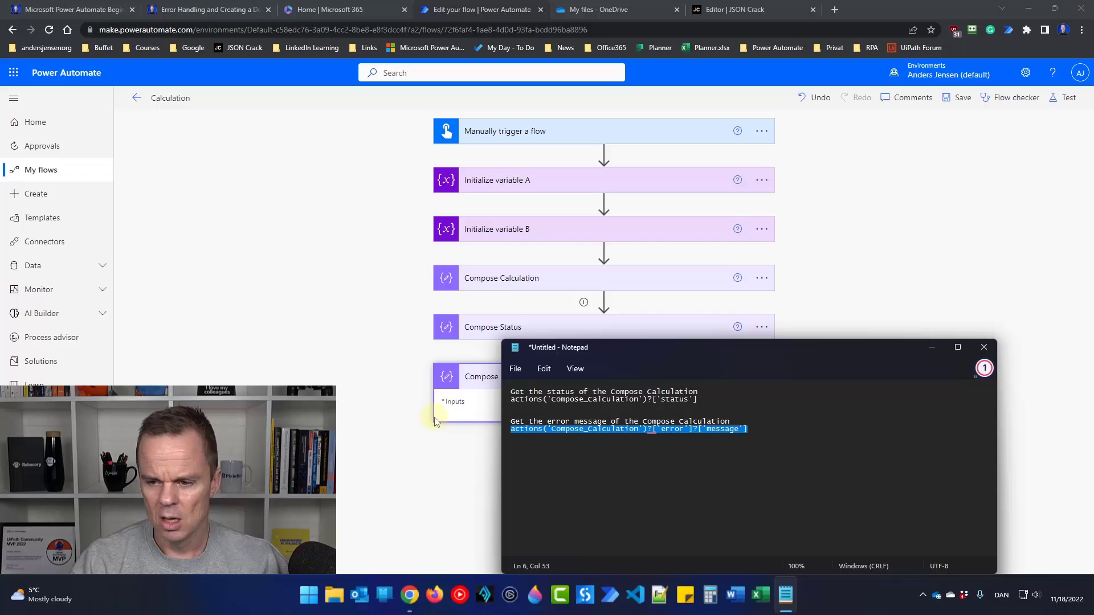
Back in the flow, replace the Compose Error Message input with the expression actions('Compose_Calculation')?['error']?['message'].
left_click(488, 382)
left_click(549, 380)
left_click(558, 372)
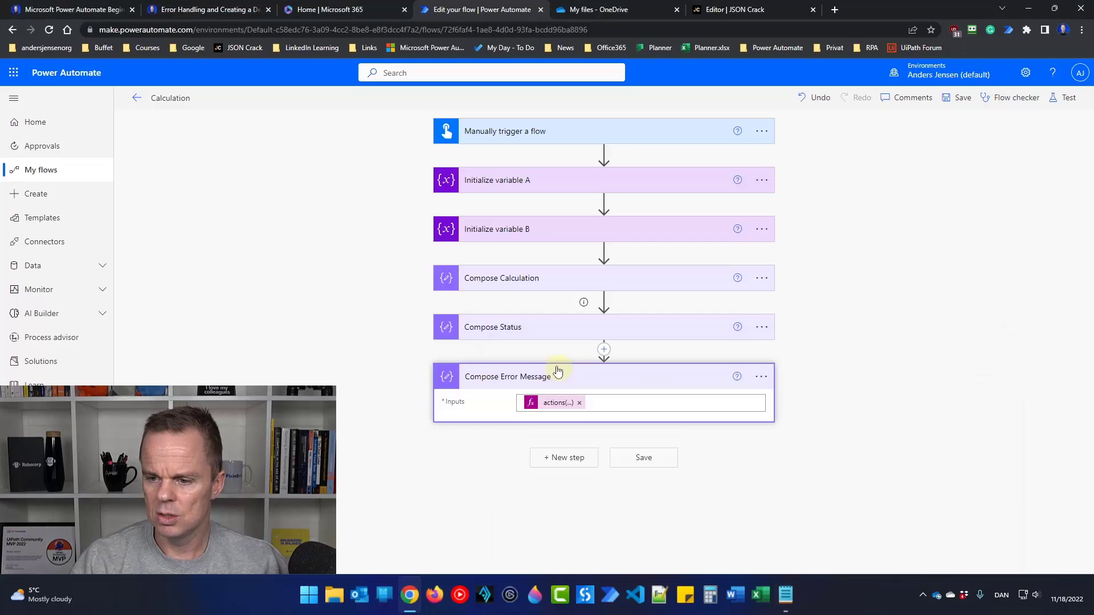
left_click(579, 402)
left_click(580, 402)
left_click(887, 471)
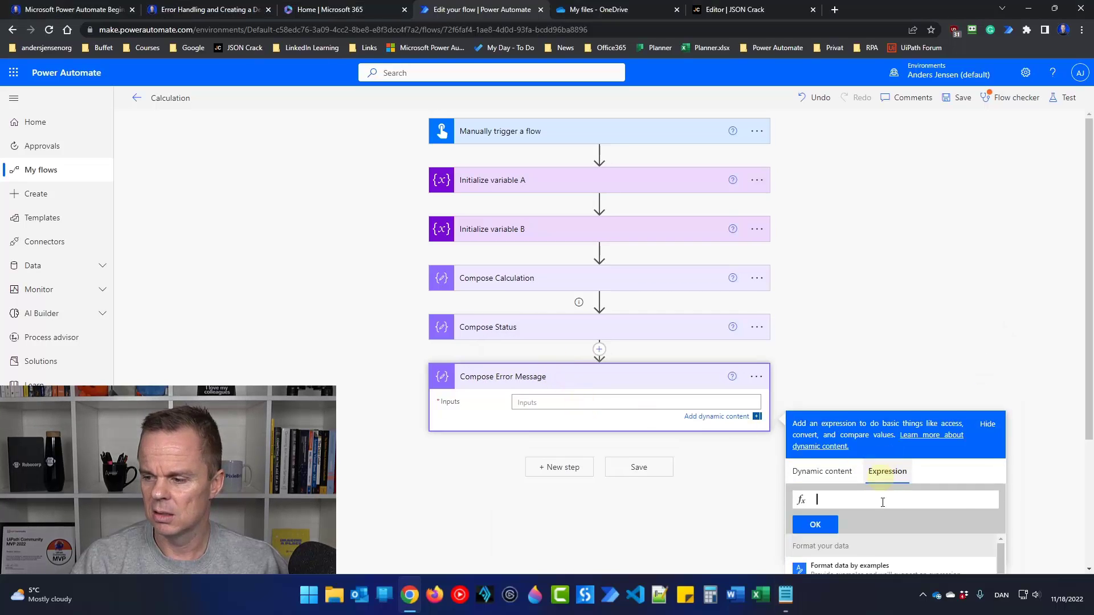
key("ctrl+v")
left_click(816, 524)
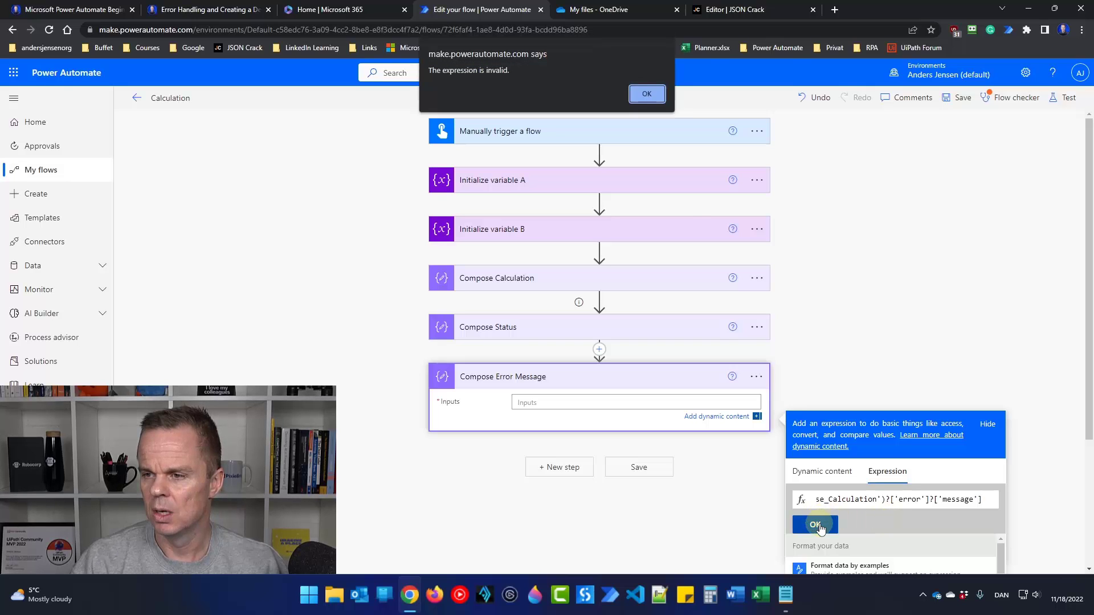
left_click(654, 101)
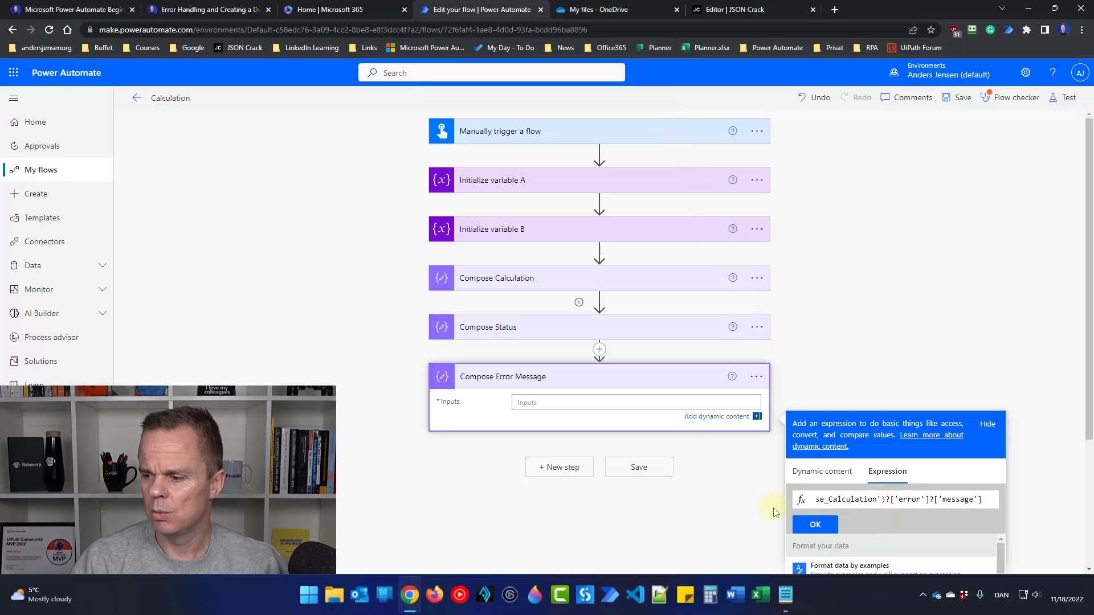
left_click(815, 524)
left_click(413, 513)
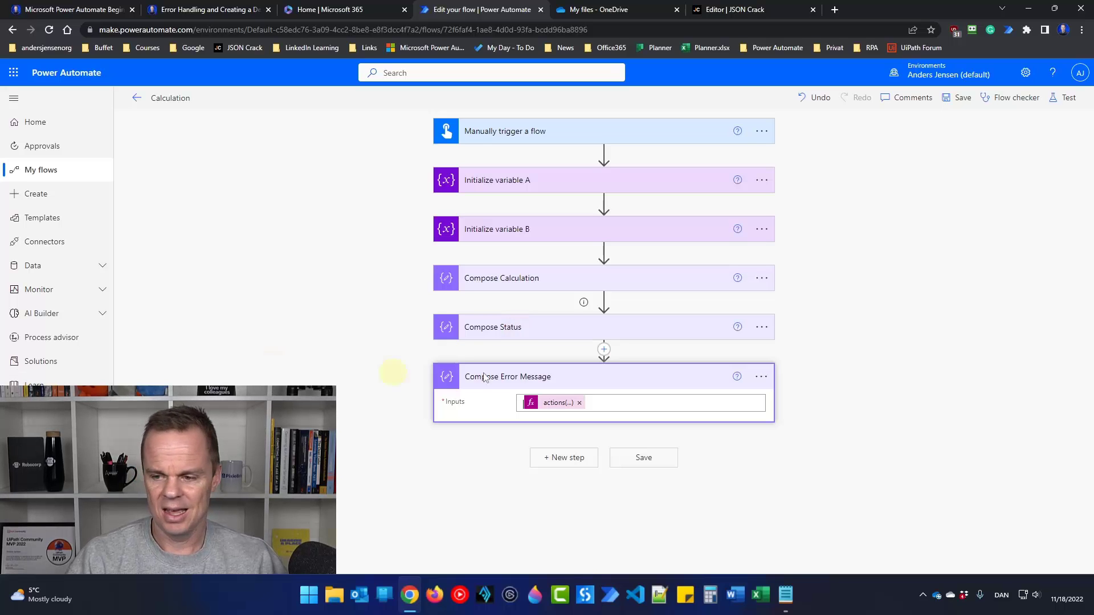
Insert a Condition control between Compose Status and Compose Error Message.
left_click(604, 349)
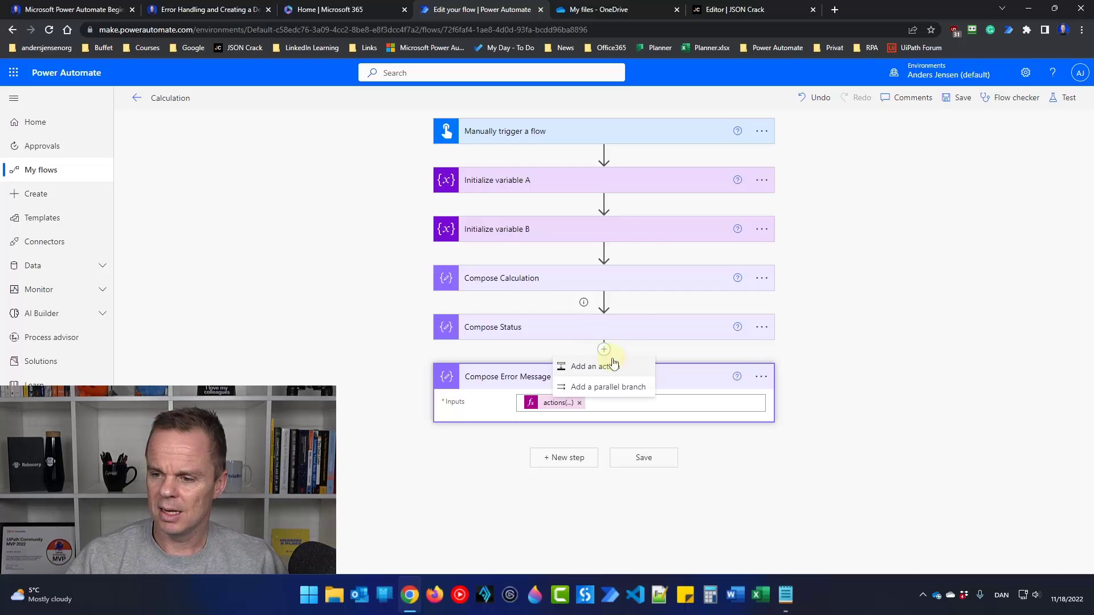
scroll(558, 399, "down", 4)
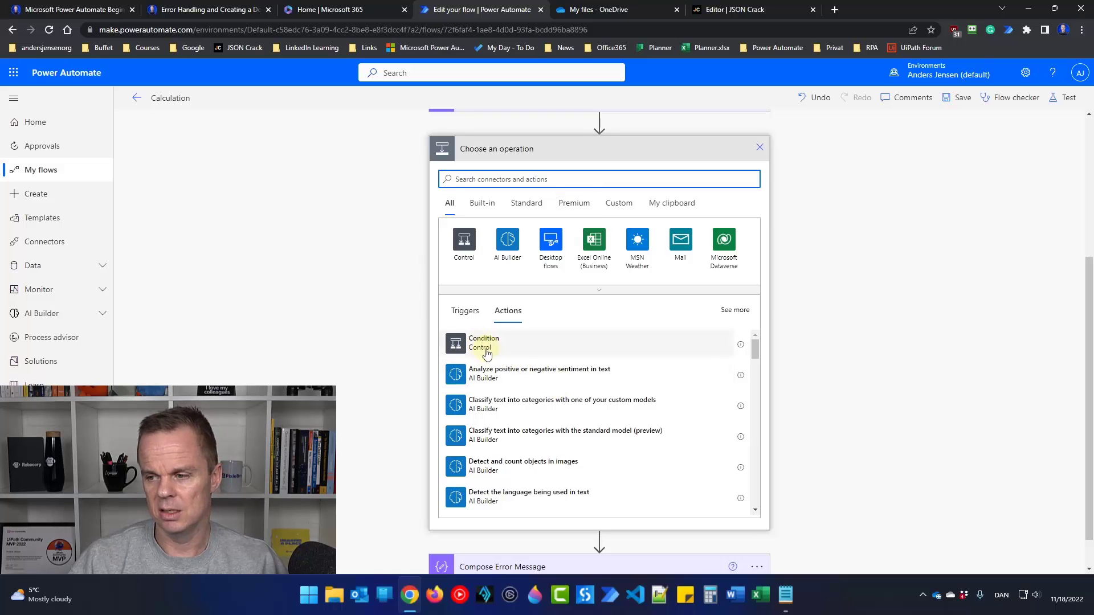
left_click(518, 355)
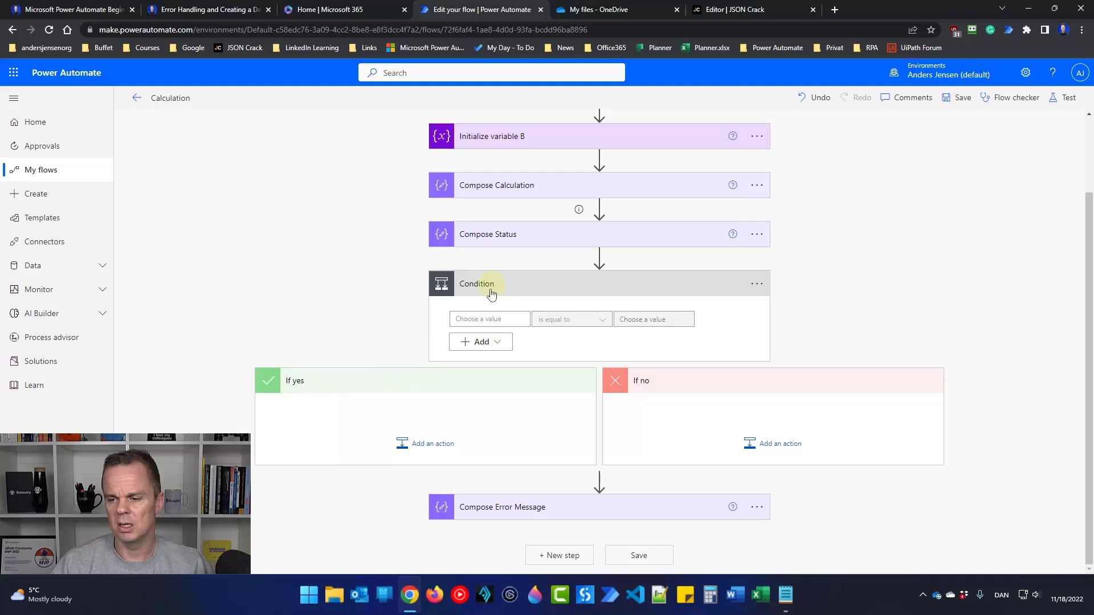
Make the condition check that the Compose Status Outputs is equal to Failed, and move Compose Error Message into the If yes branch.
left_click(486, 318)
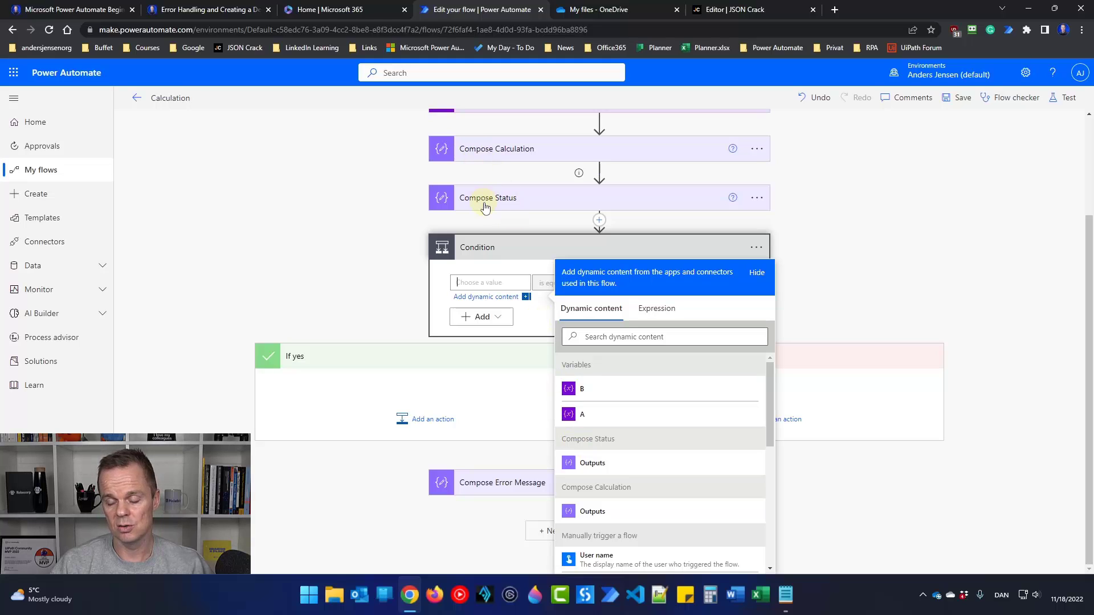
left_click(608, 463)
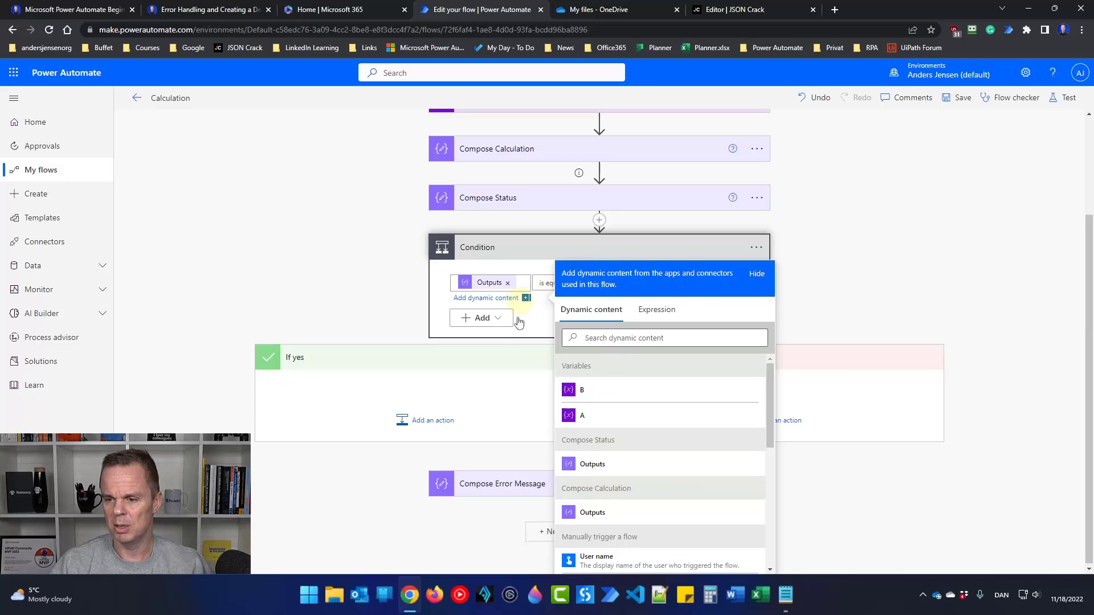
left_click(518, 347)
left_click(629, 322)
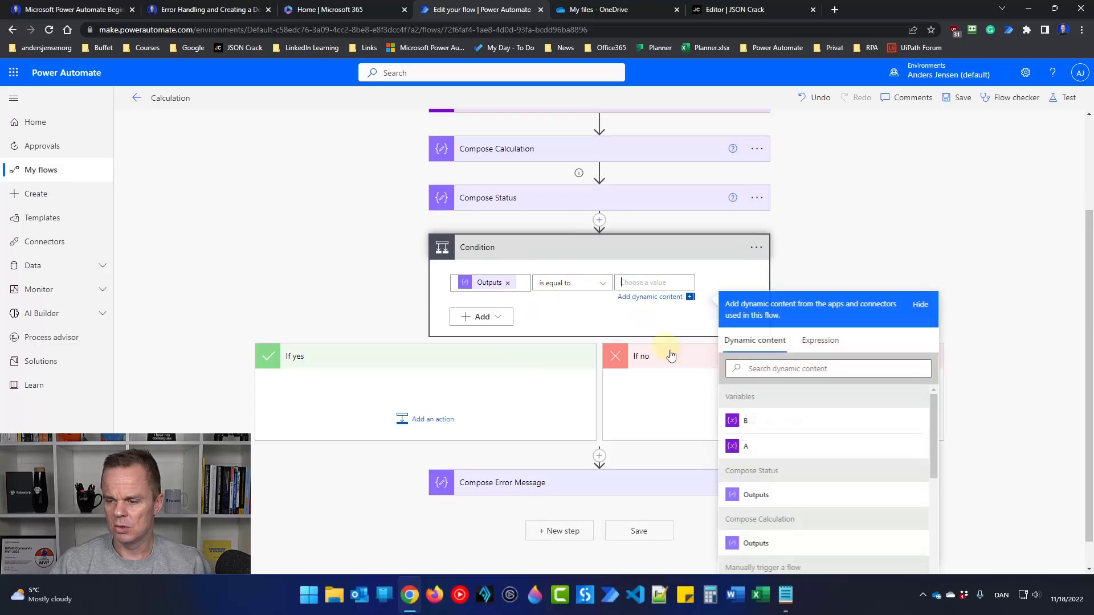
type("Failed")
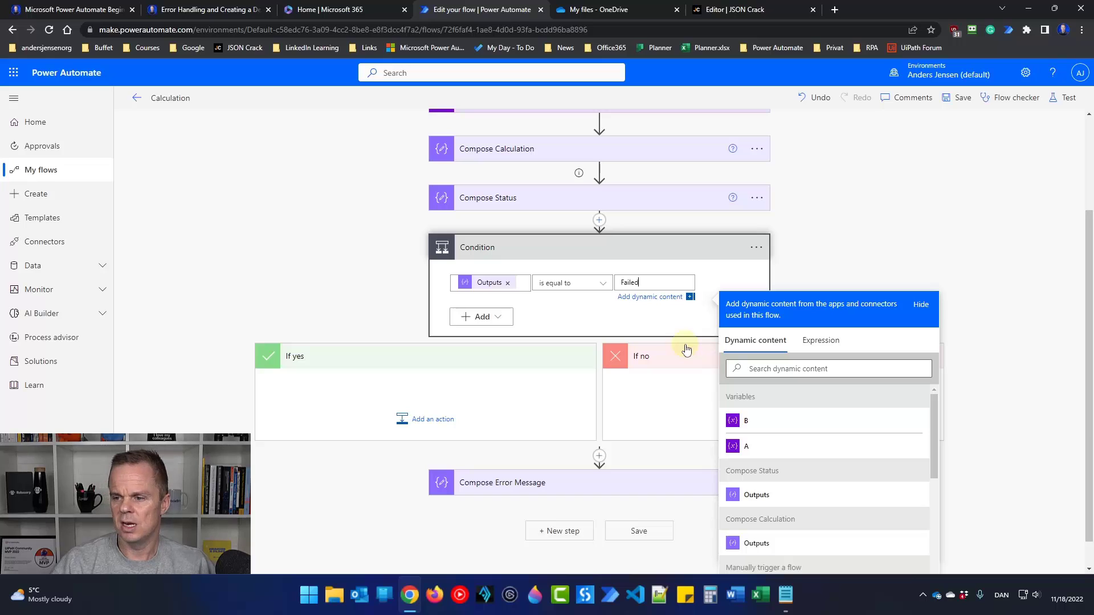
left_click(334, 393)
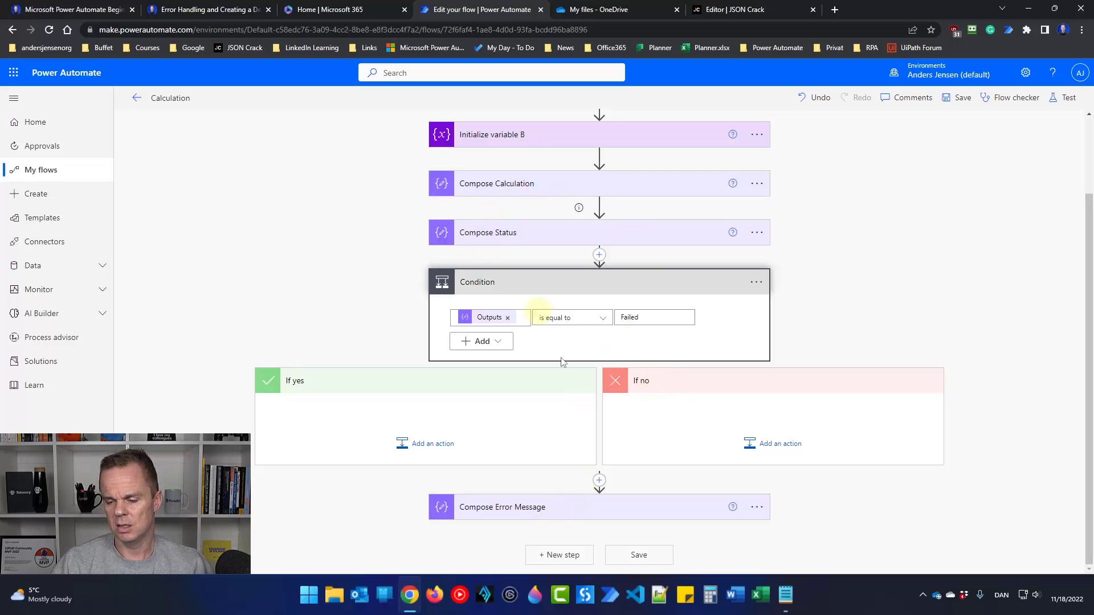
left_click_drag(520, 509, 427, 425)
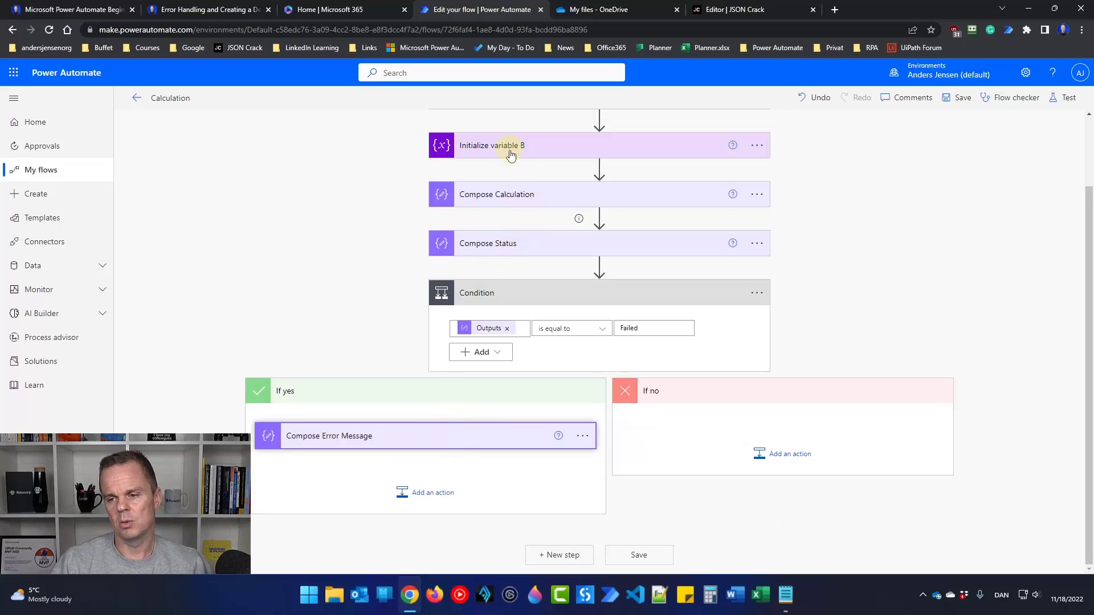
Expand Initialize variable B to check its type and value, and save the flow.
scroll(529, 202, "up", 1)
left_click(526, 205)
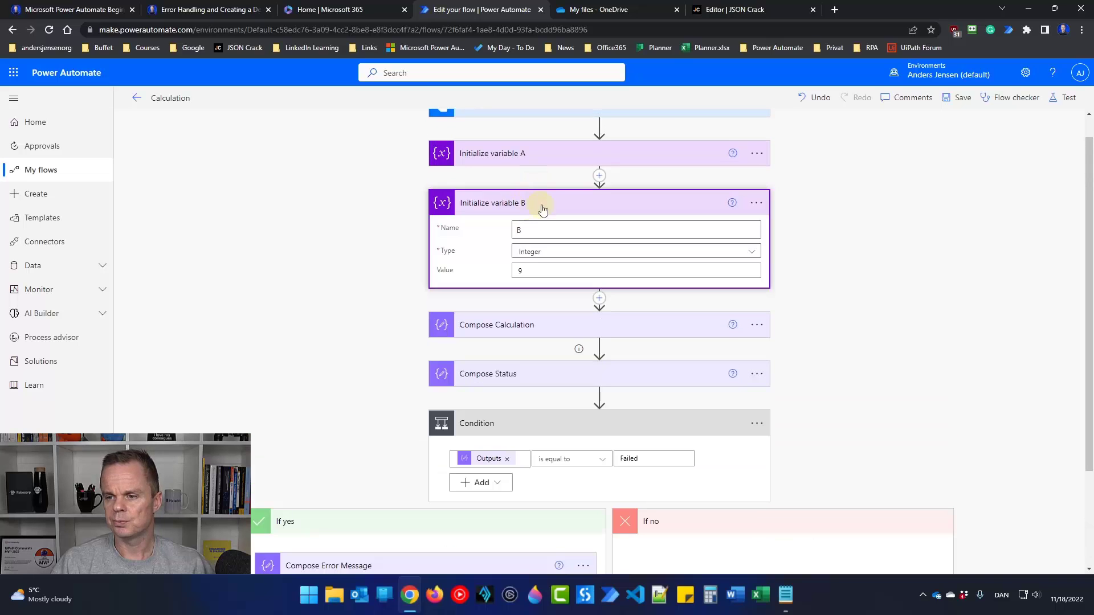
scroll(518, 537, "down", 1)
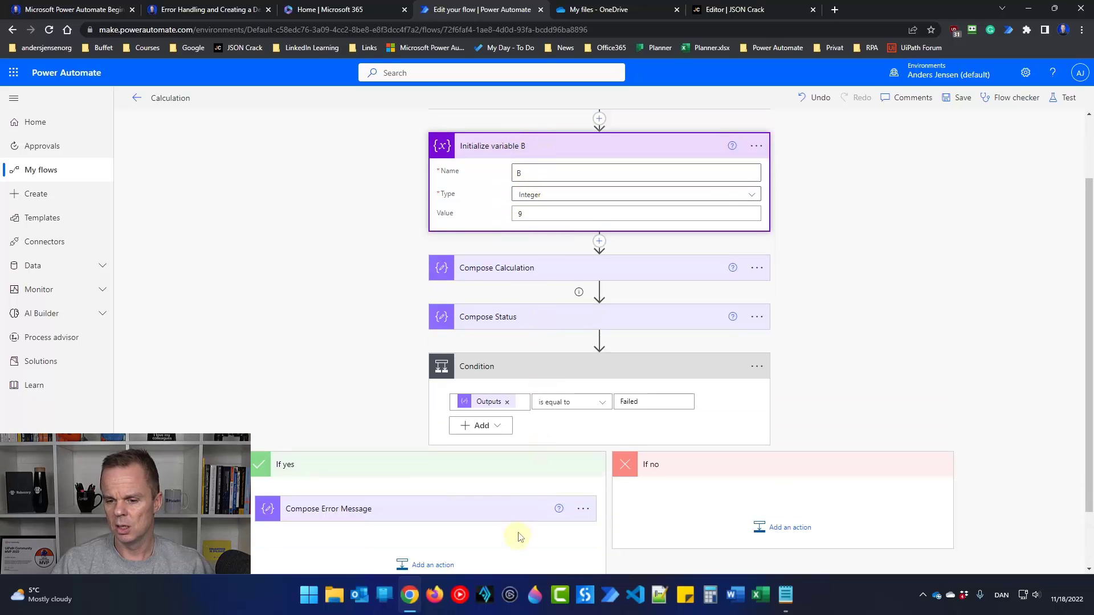
left_click(958, 98)
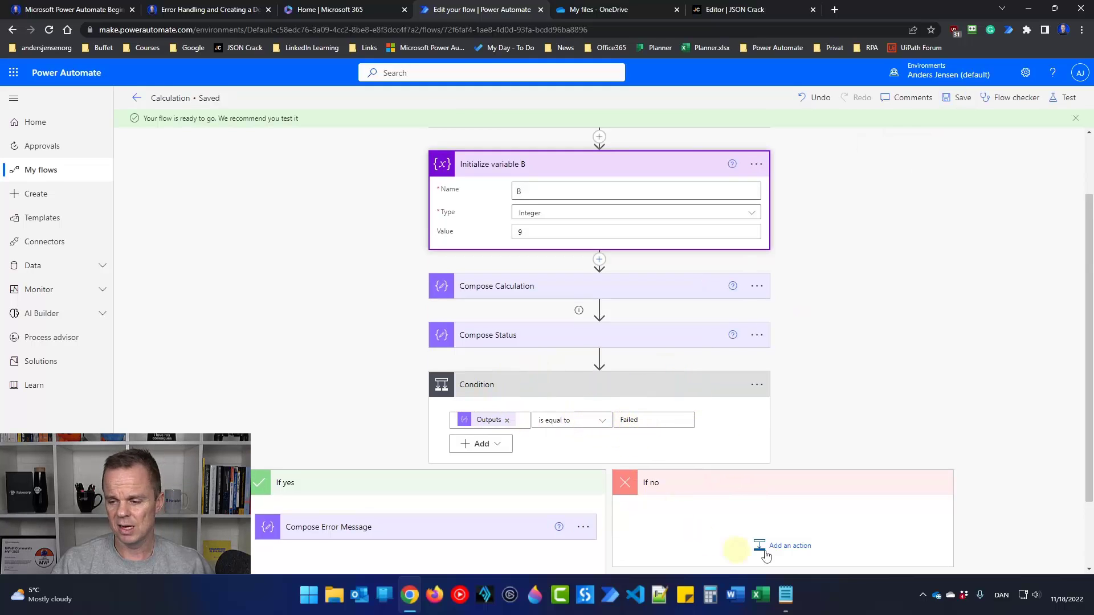
Run a manual test of the flow and inspect the Condition's expression result and branches in the run.
left_click(1052, 106)
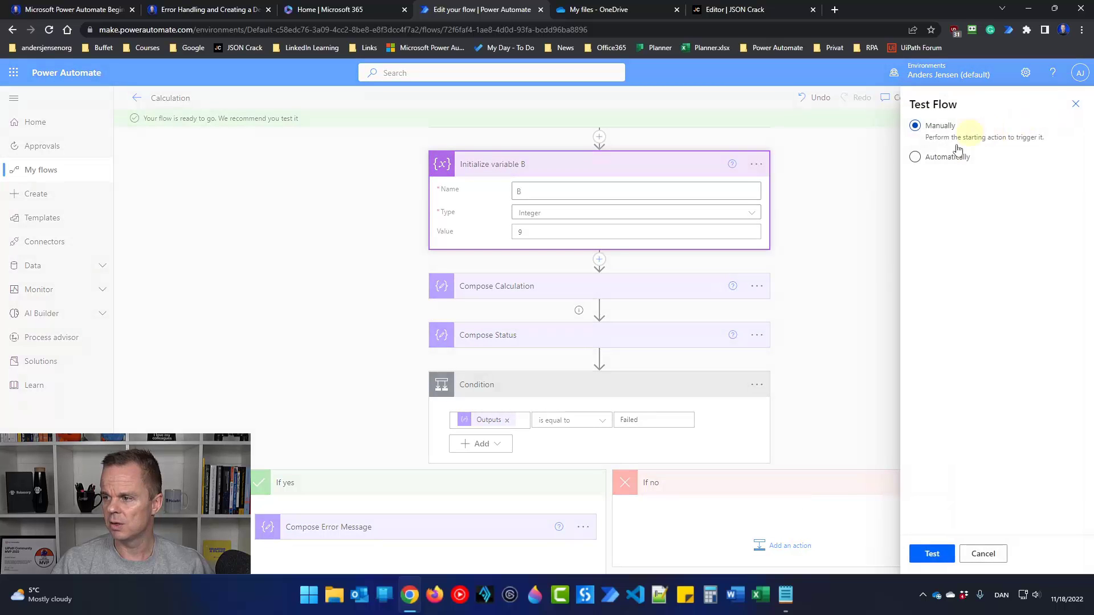
left_click(929, 553)
left_click(935, 554)
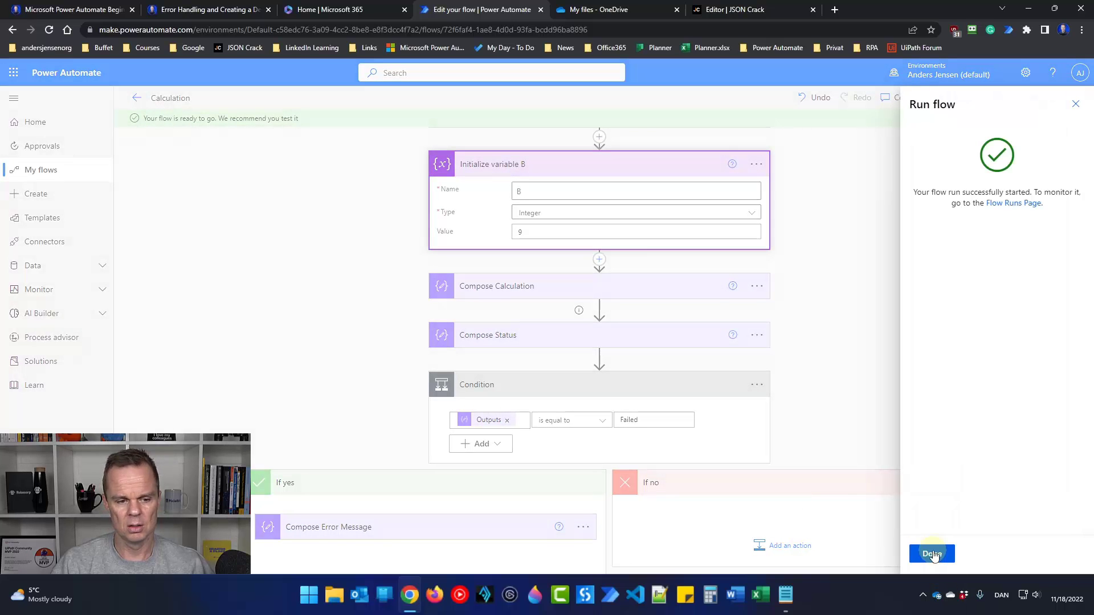
left_click(932, 554)
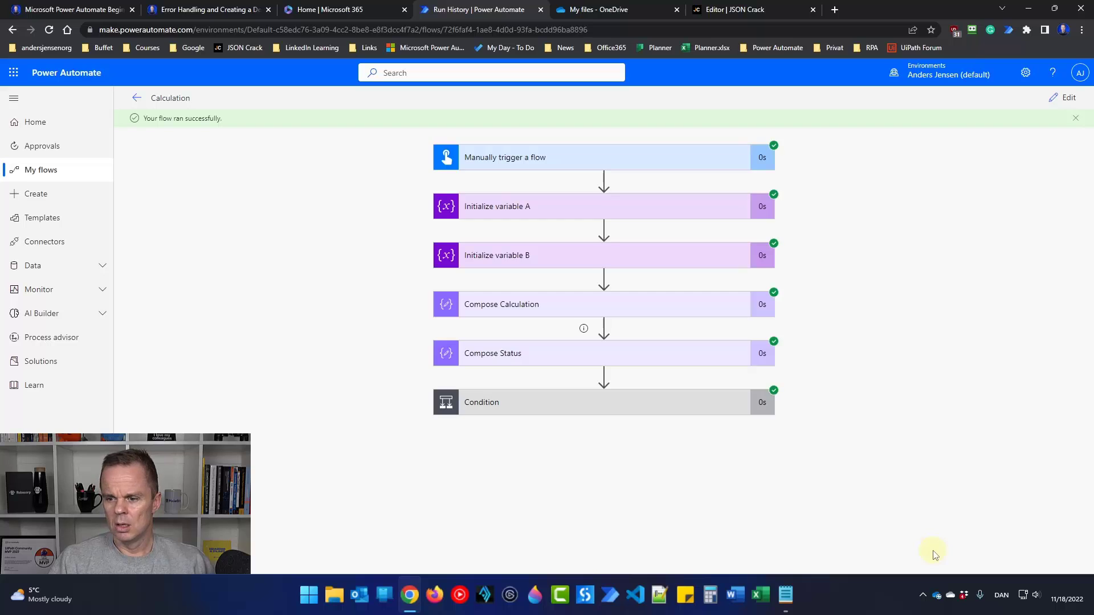
left_click(560, 404)
scroll(555, 407, "down", 1)
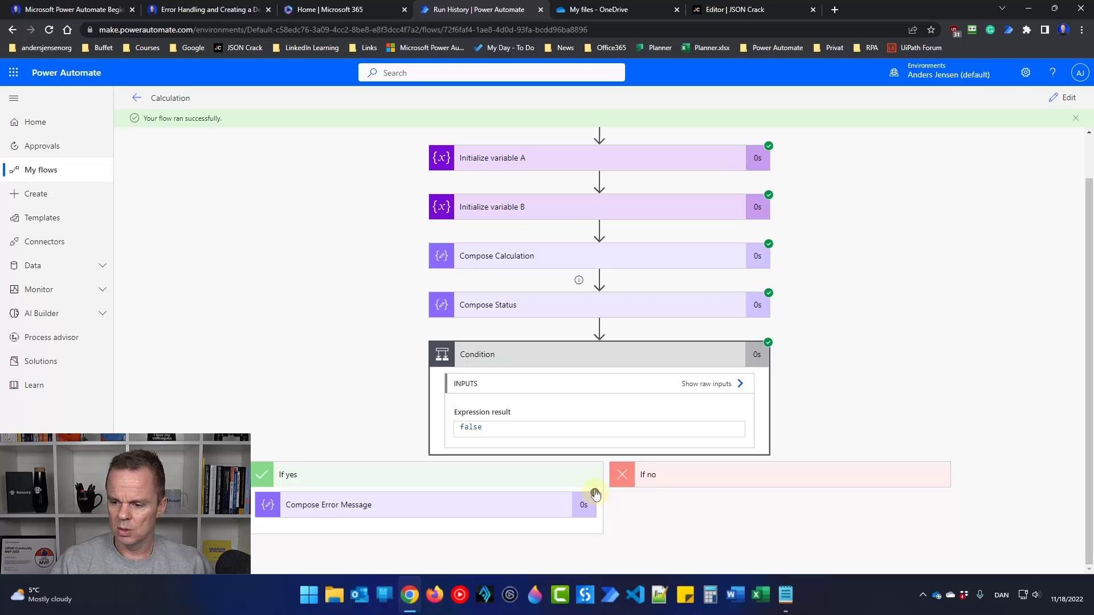
Reopen the flow for editing, set the type of variable B to String, and save the flow.
left_click(1063, 97)
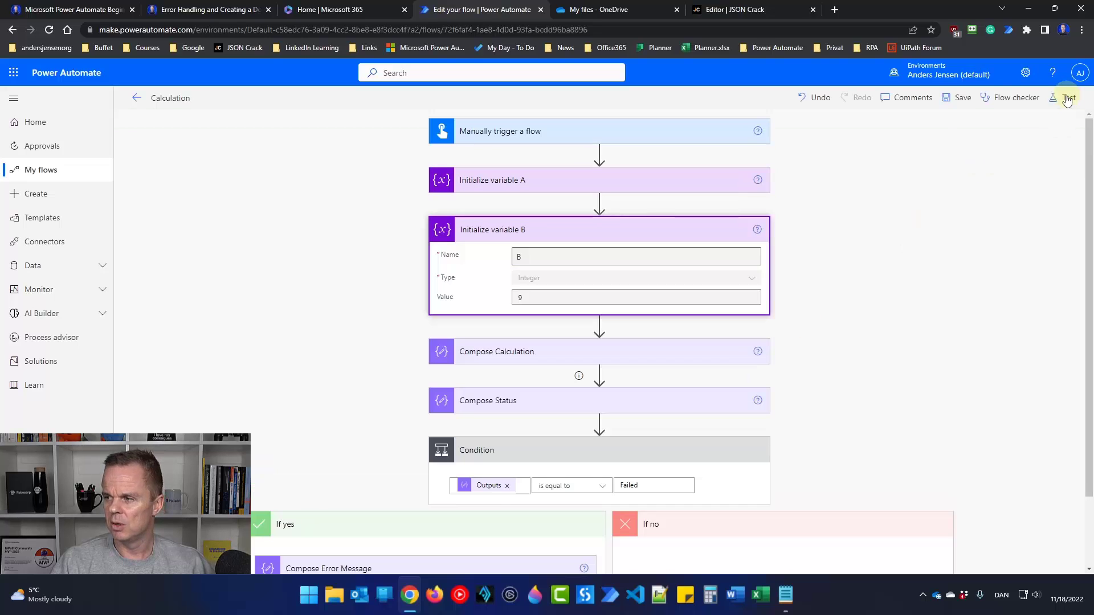
left_click(527, 280)
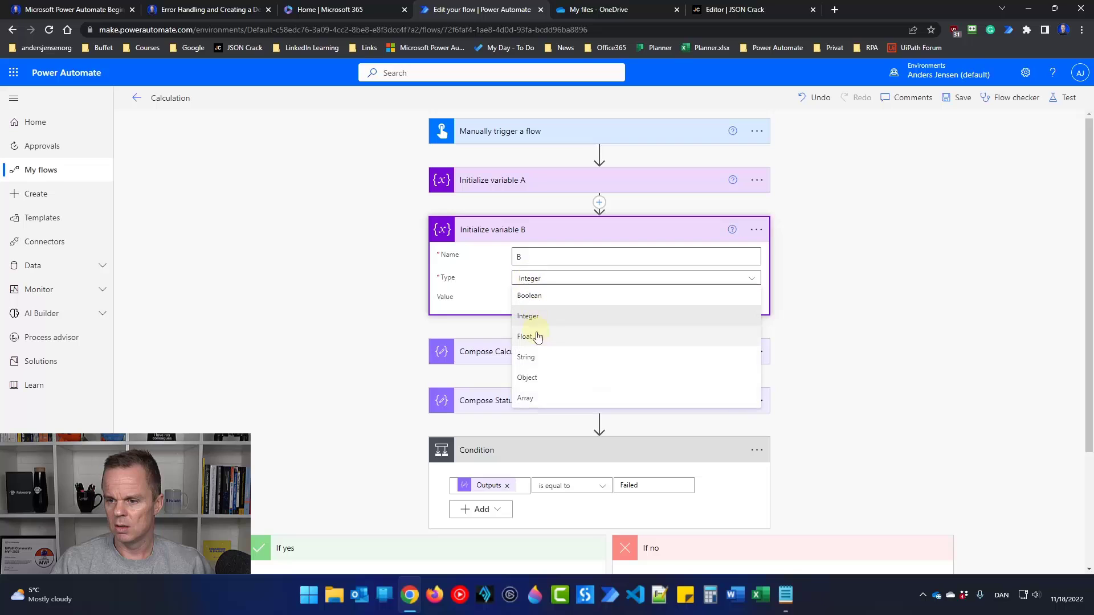
left_click(536, 357)
left_click(962, 98)
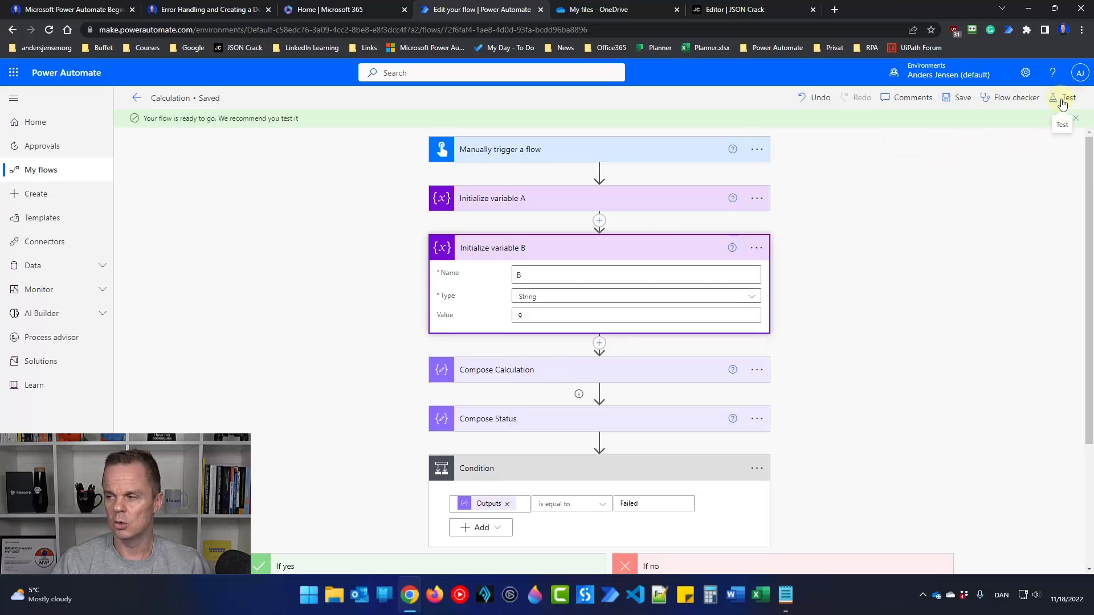
Run a manual test of the flow with variable B as a String.
left_click(1063, 97)
left_click(932, 553)
left_click(932, 554)
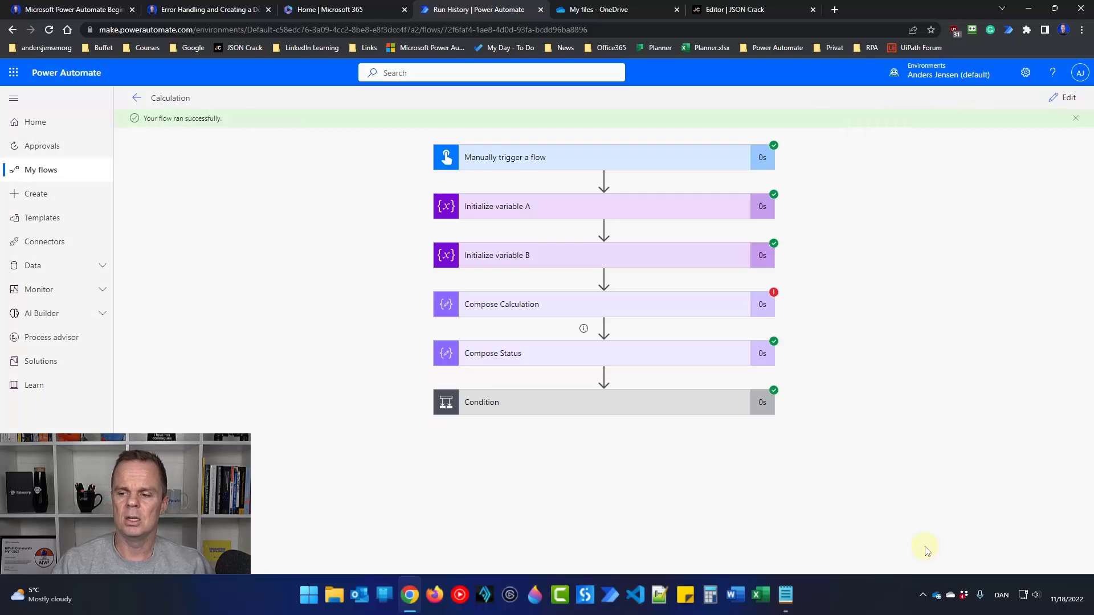
Examine the Condition's expression result and the inputs and outputs of Compose Error Message in the run.
left_click(565, 405)
scroll(557, 422, "down", 1)
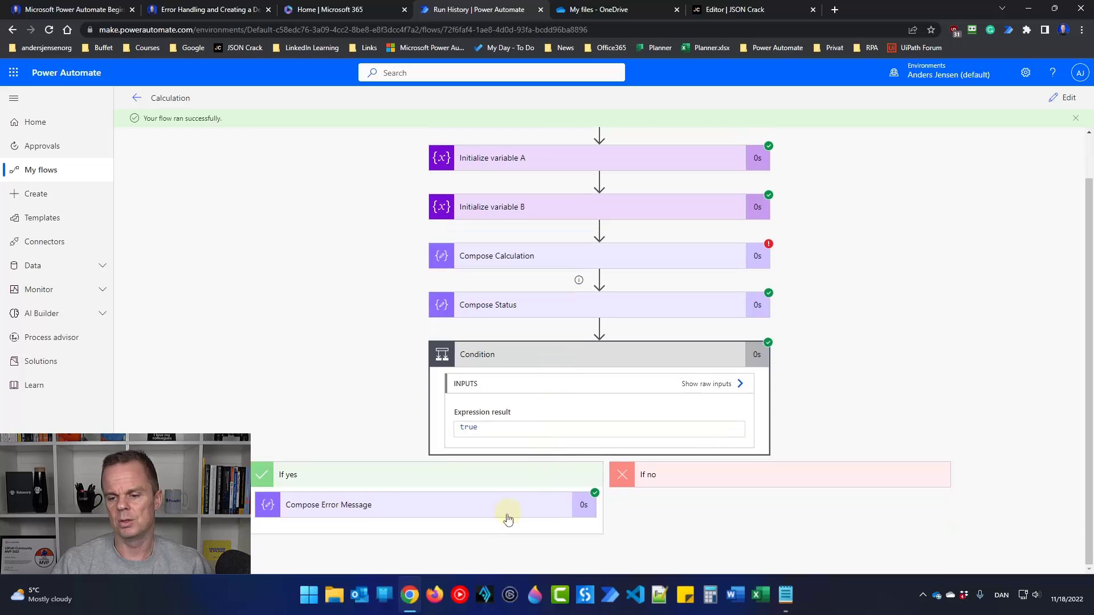
left_click(394, 503)
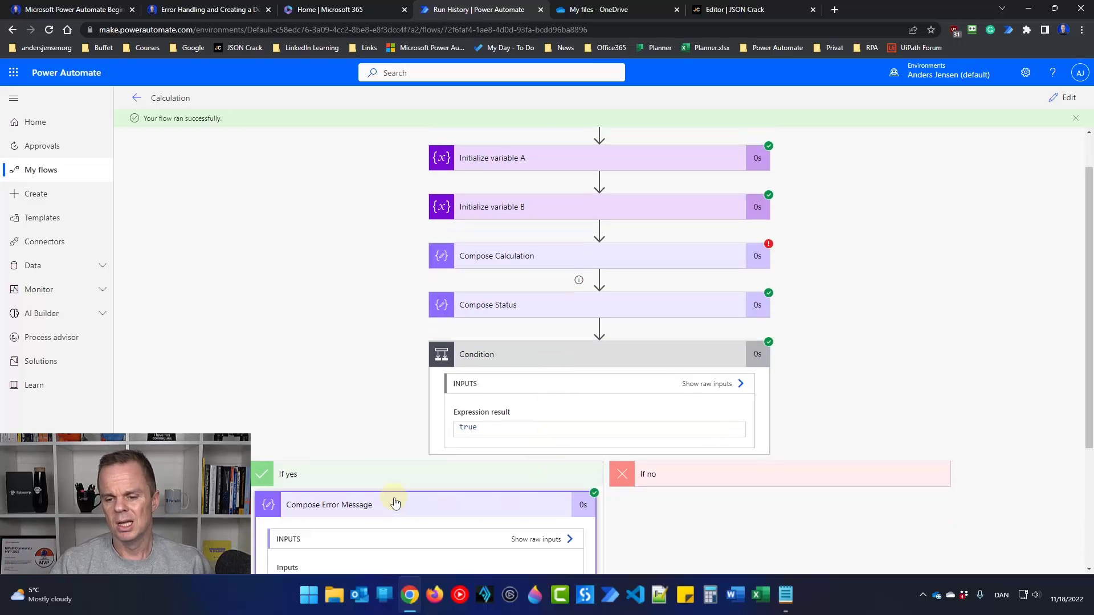
scroll(395, 503, "down", 2)
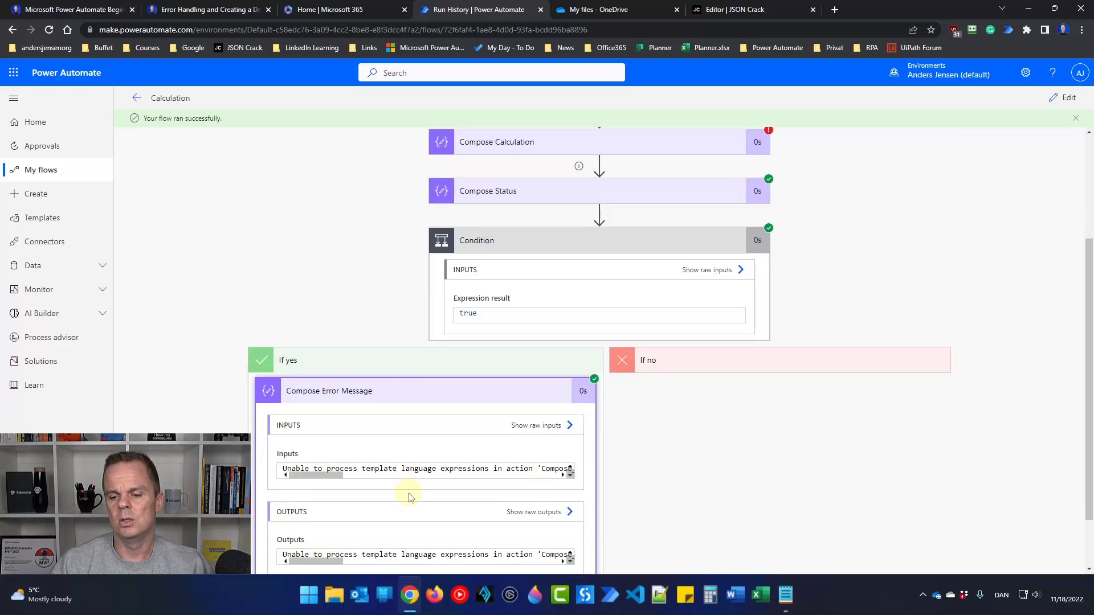
scroll(472, 494, "down", 1)
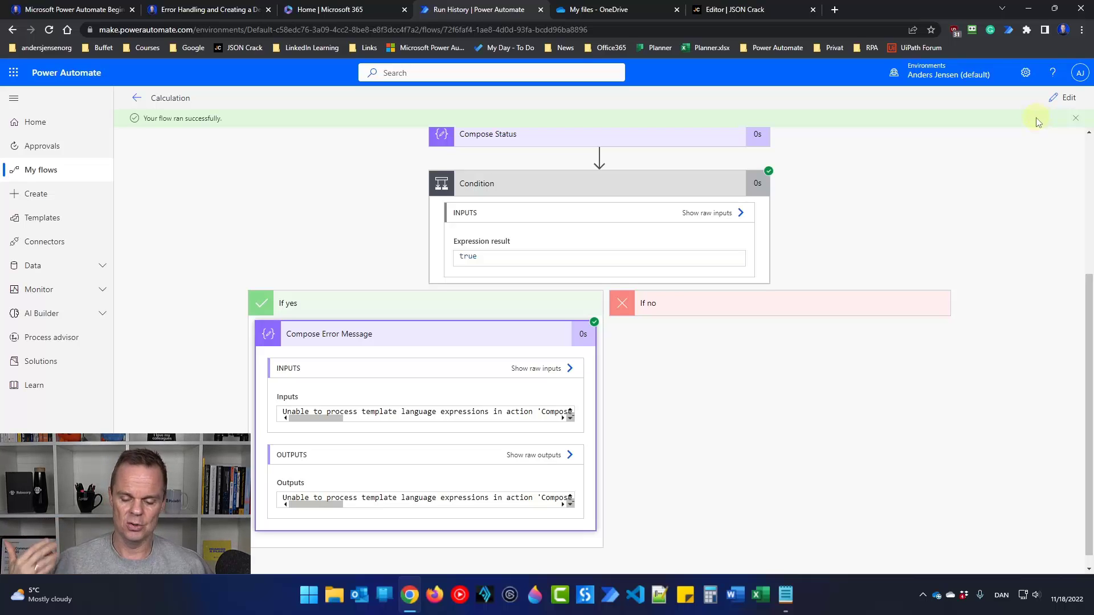
Reopen the flow for editing, collapse Initialize variable B, and insert a Compose action between the manual trigger and Initialize variable A.
left_click(1061, 100)
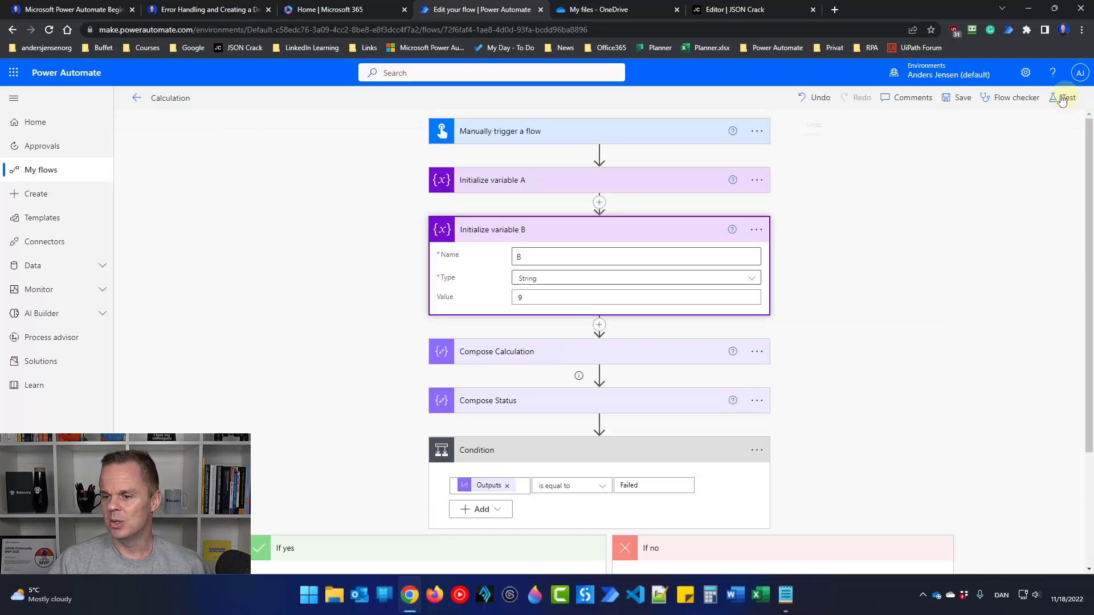
left_click(559, 232)
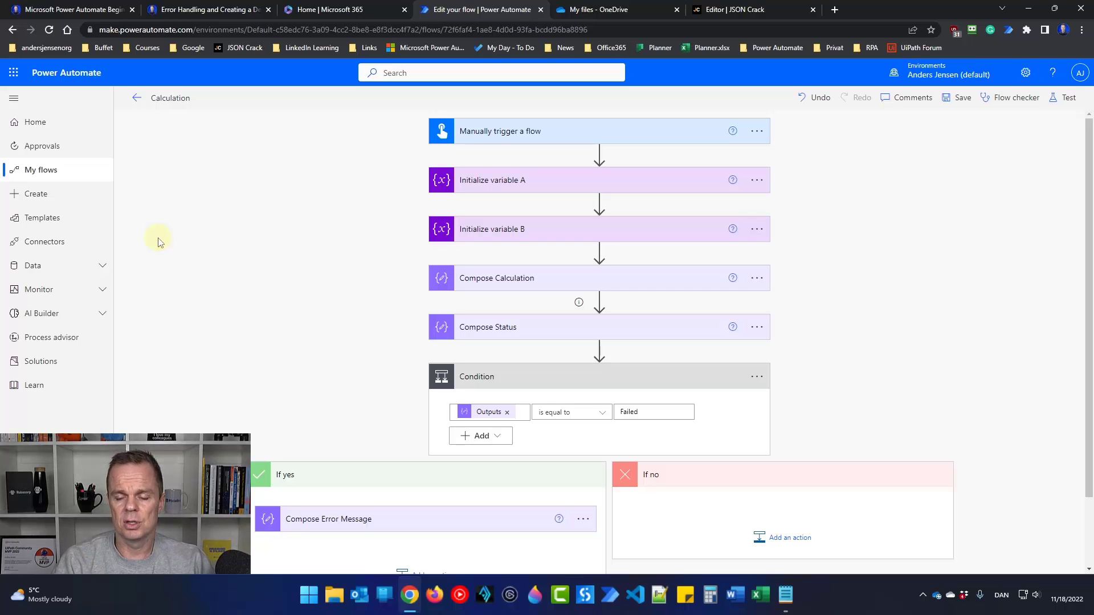
left_click(599, 153)
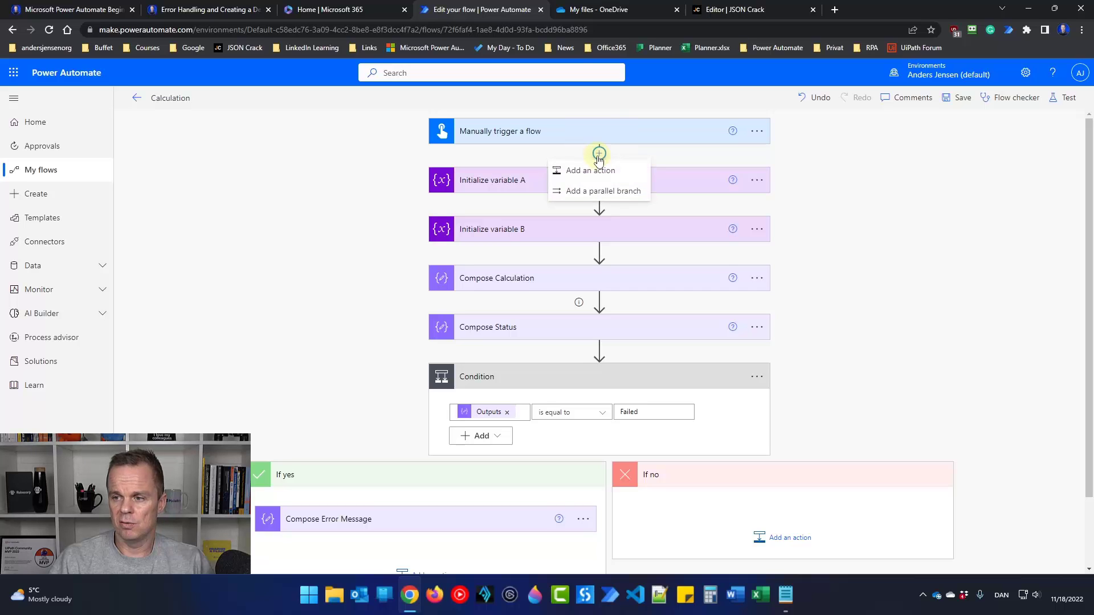
left_click(599, 171)
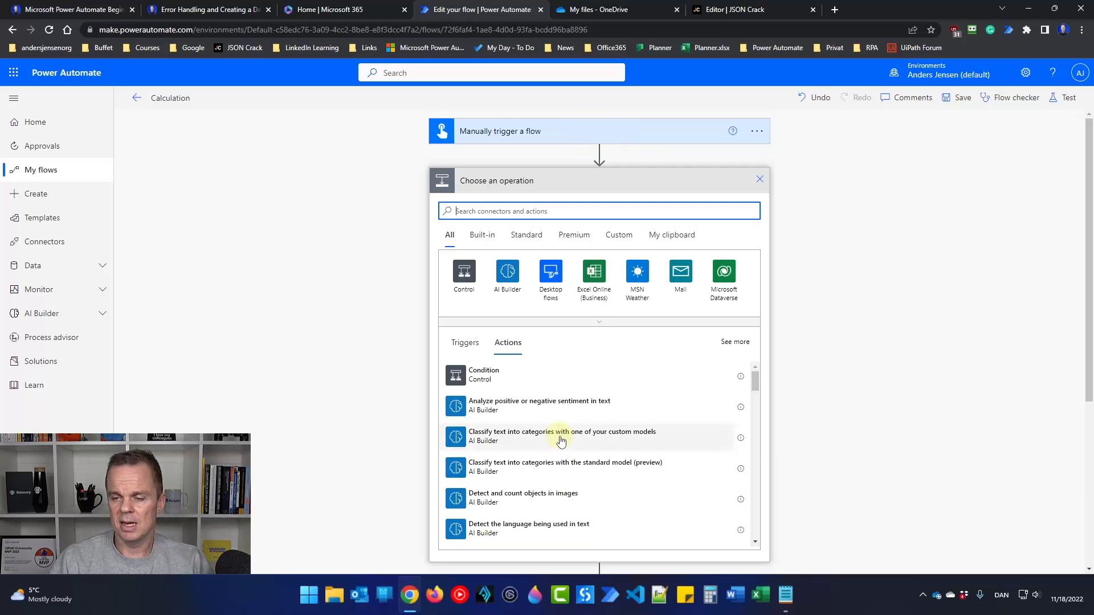
type("compose")
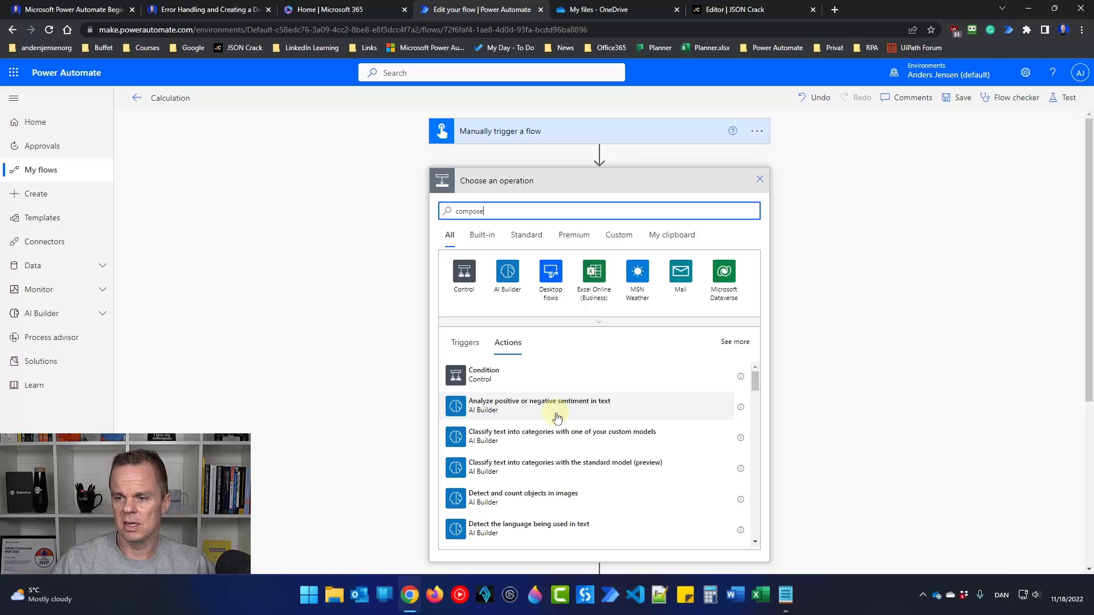
left_click(529, 388)
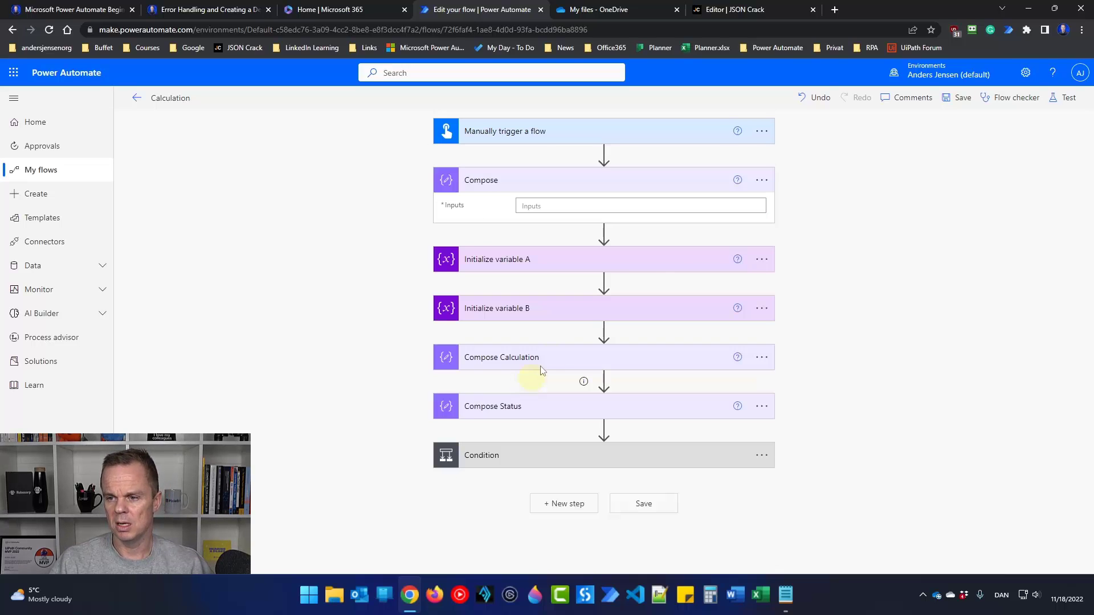
Rename the new Compose action to Compose Flow Name.
left_click(761, 180)
left_click(805, 221)
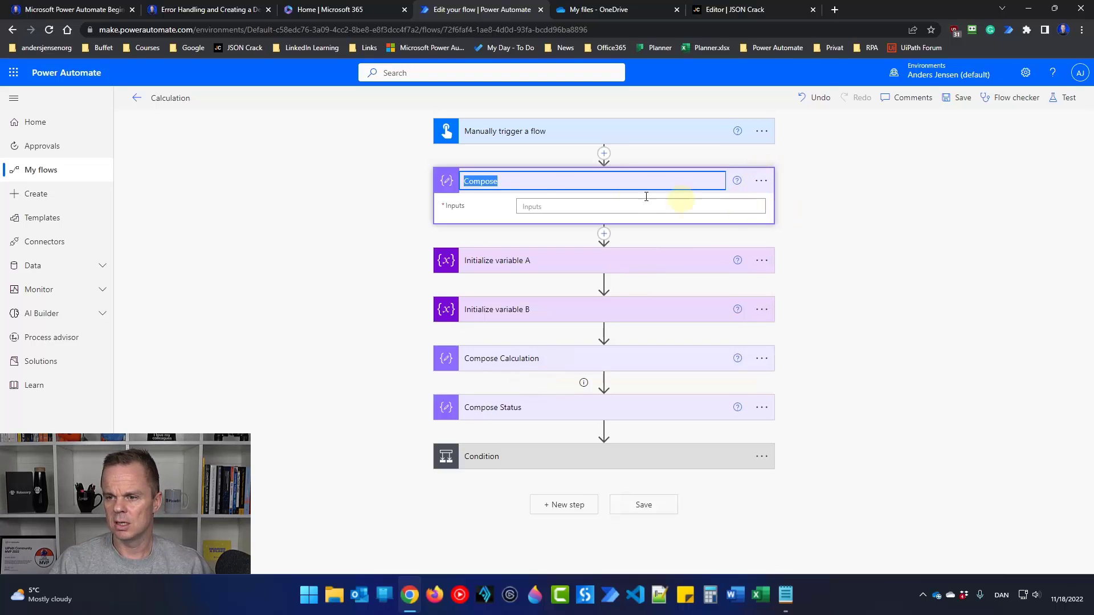
left_click(540, 181)
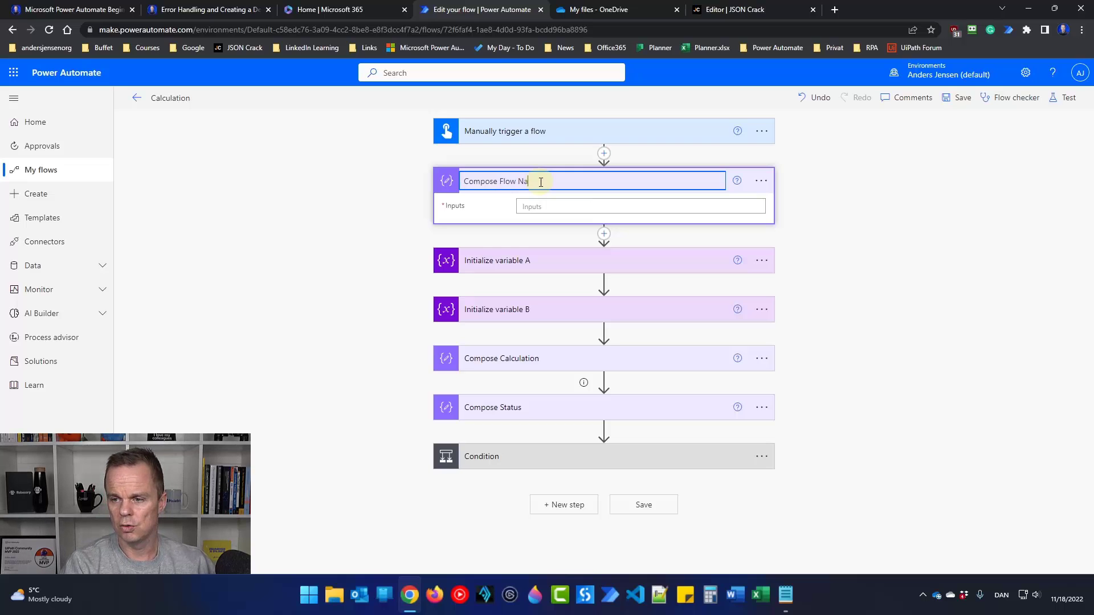
type("Flow Name")
key("BackSpace")
type("me")
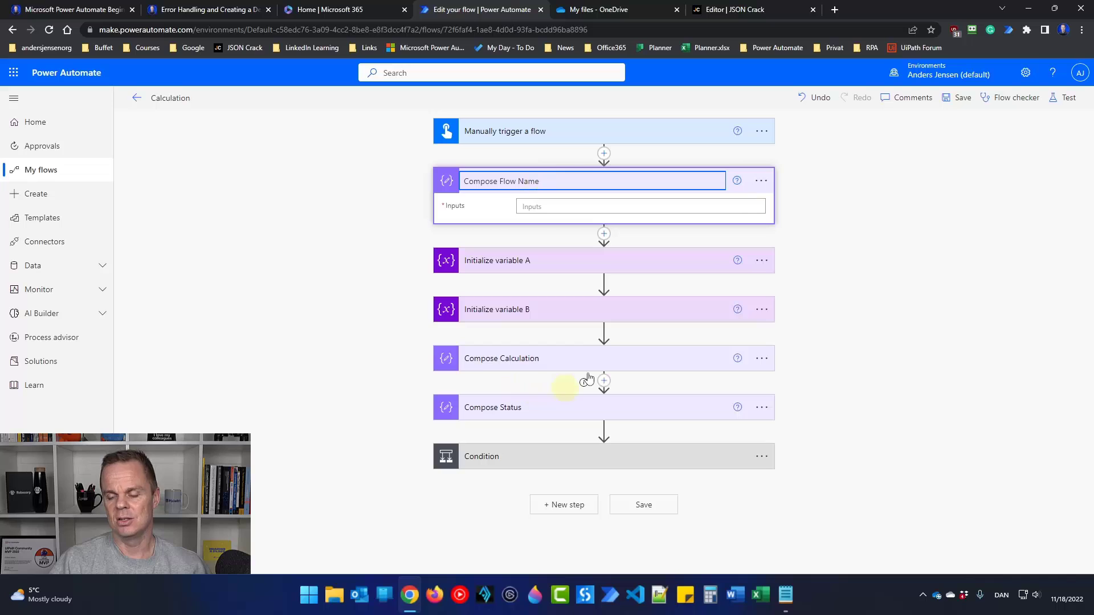
Set the Compose Flow Name input to the expression workflow() and save the flow.
left_click(553, 207)
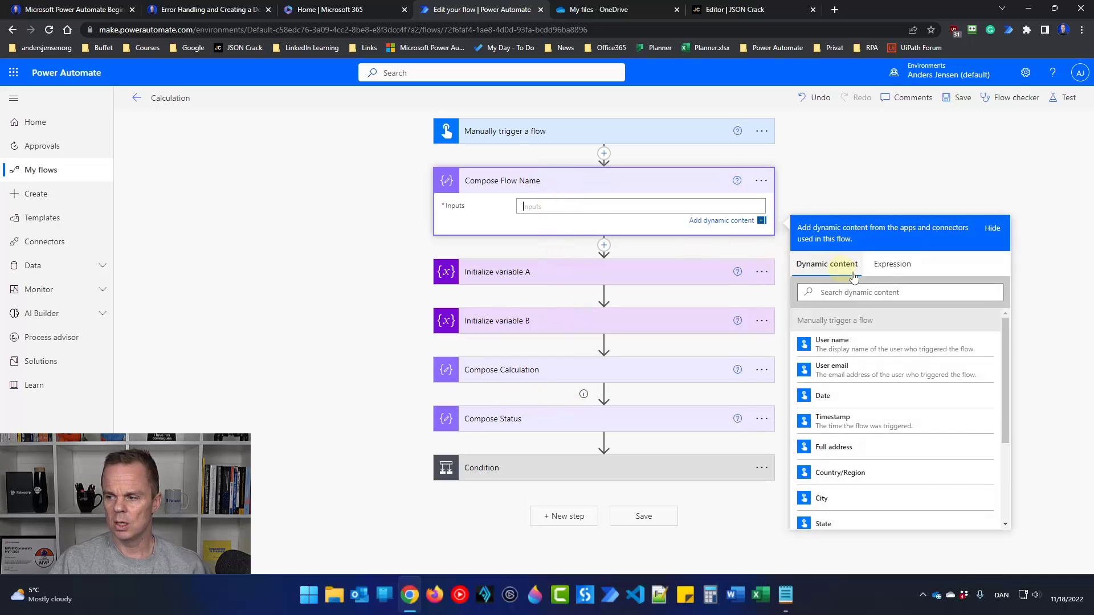
left_click(892, 263)
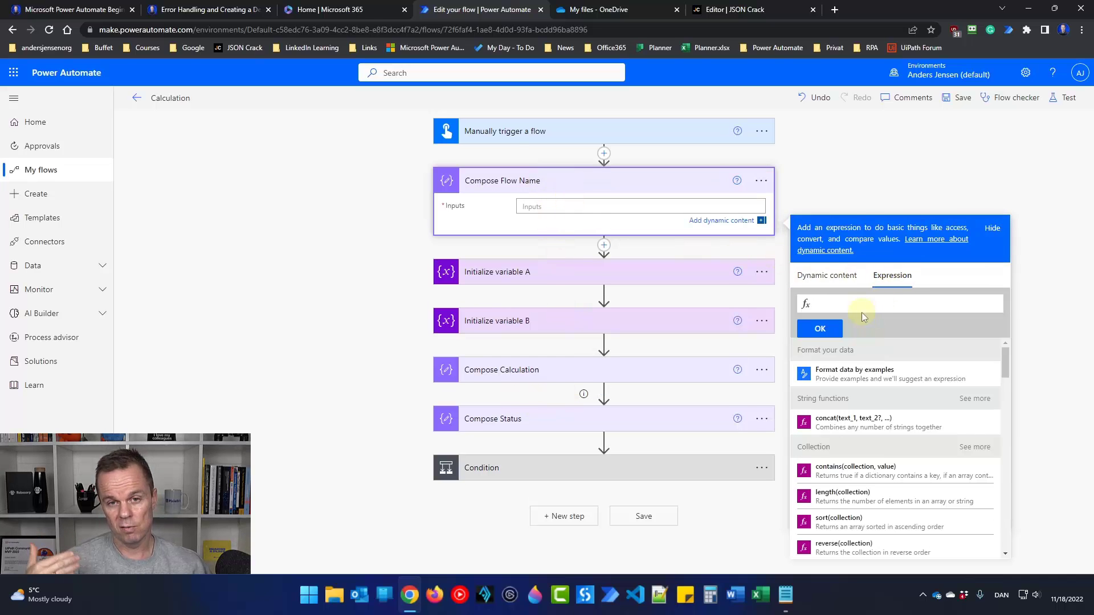
type("workflow()")
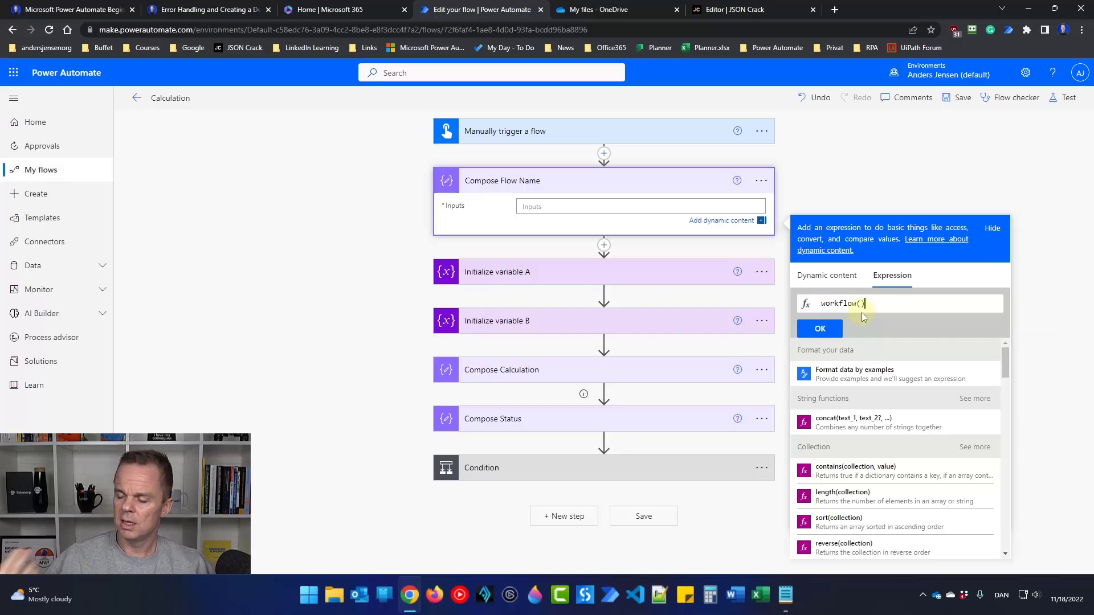
left_click(819, 328)
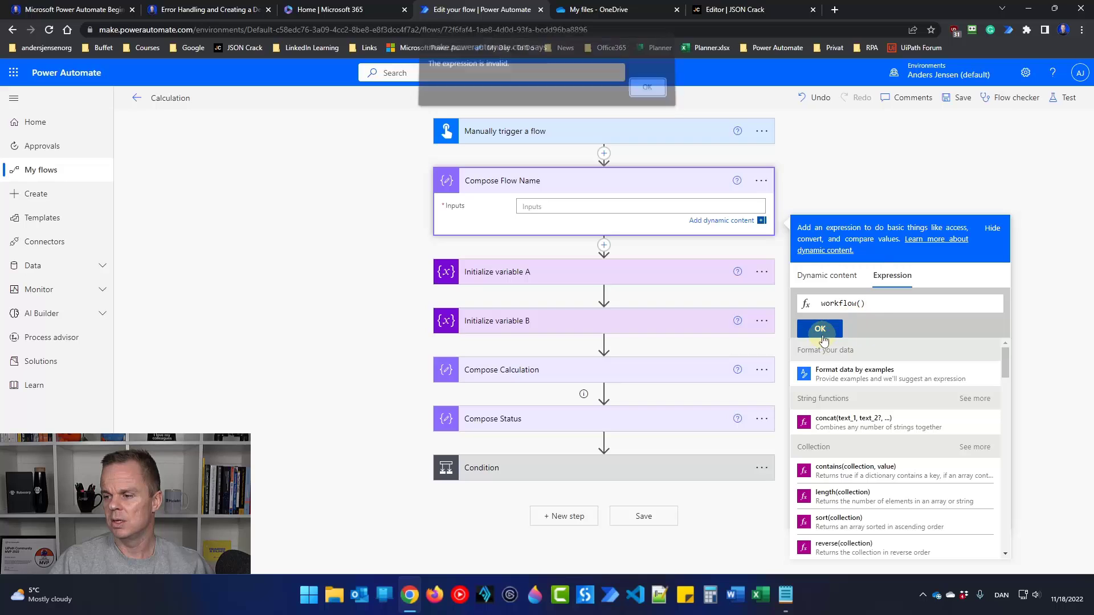
left_click(645, 94)
left_click(819, 329)
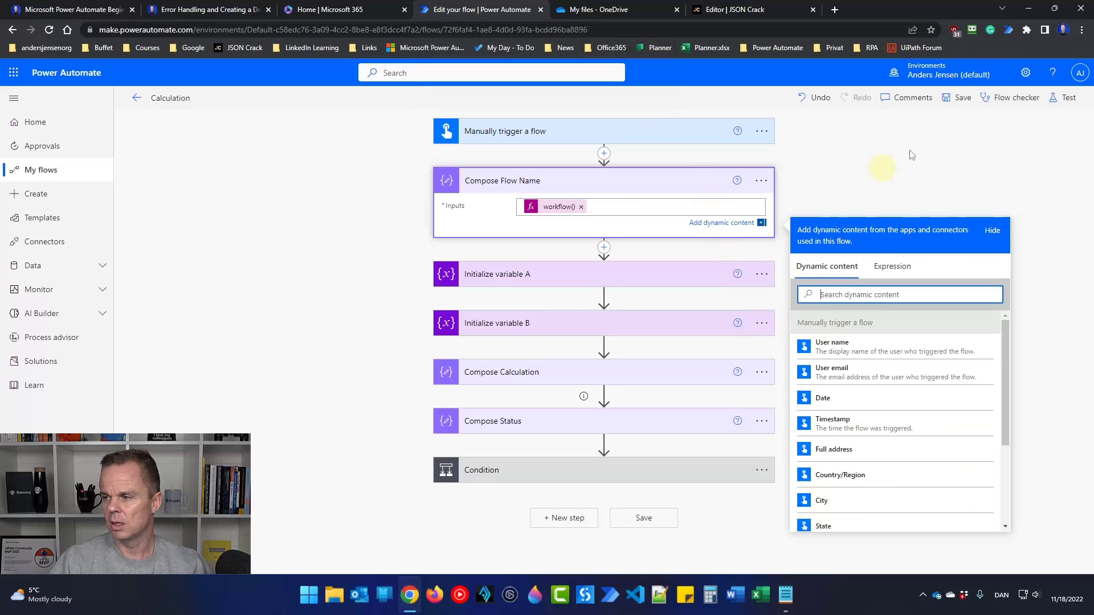
left_click(963, 98)
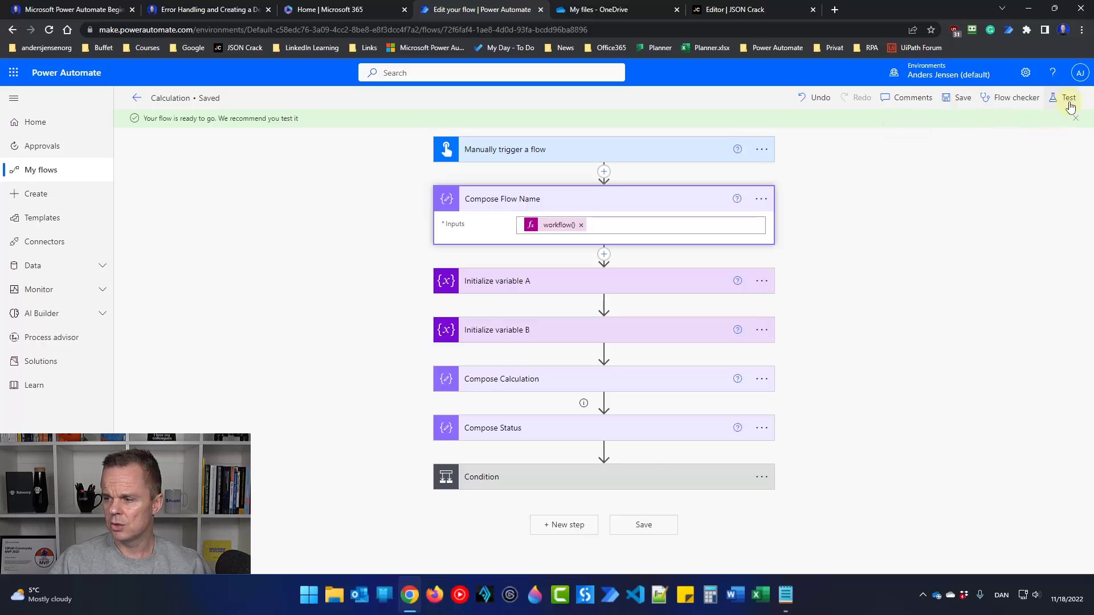
Run a manual test of the flow and examine the tags in the Compose Flow Name output.
left_click(1063, 97)
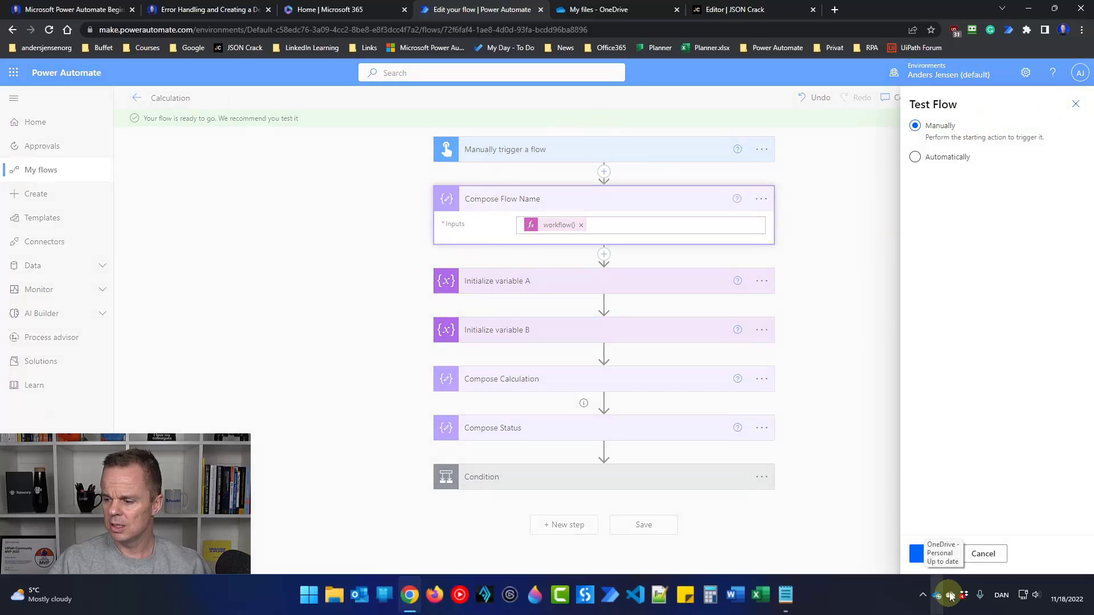
left_click(935, 558)
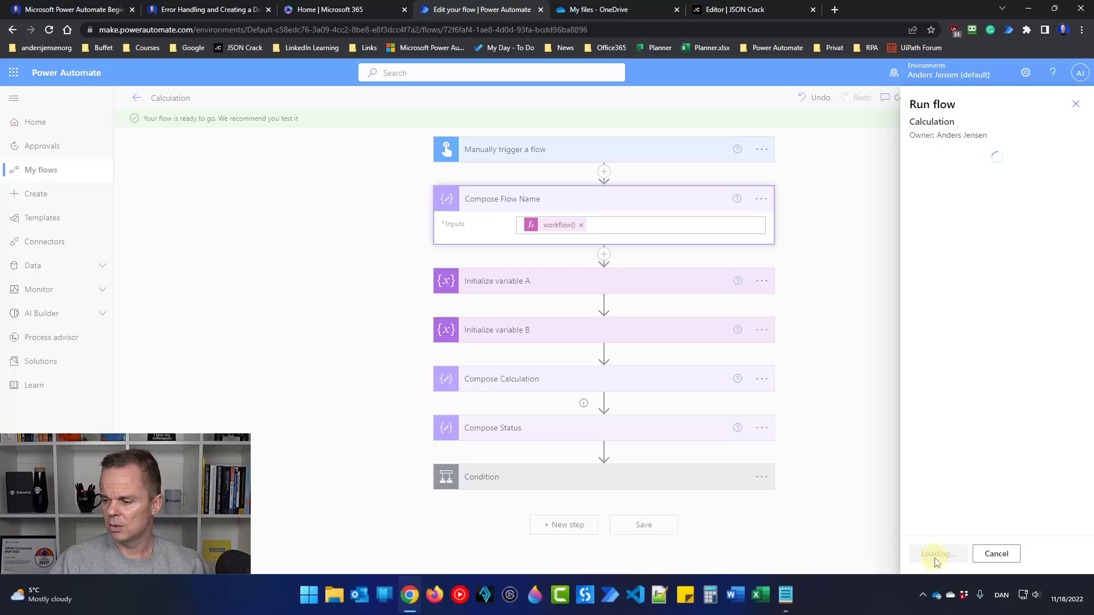
left_click(932, 554)
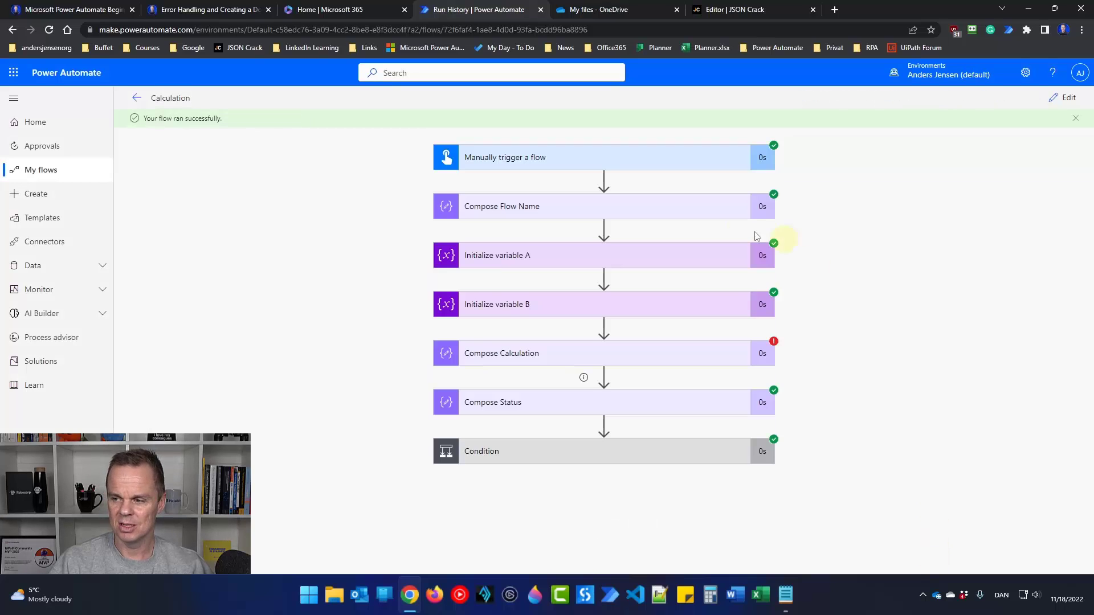
left_click(544, 215)
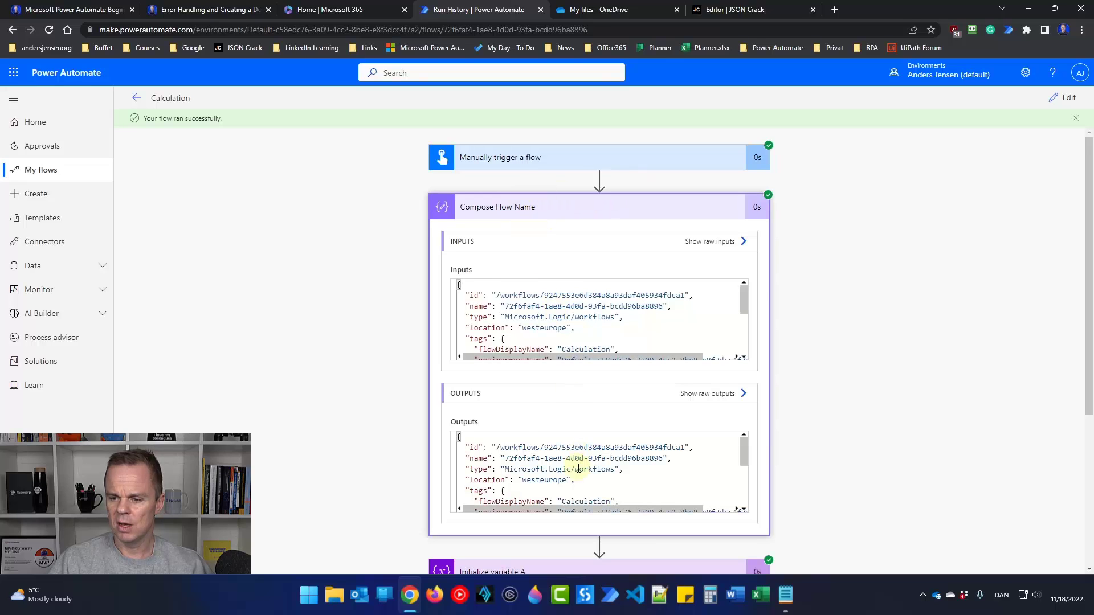
scroll(579, 469, "down", 1)
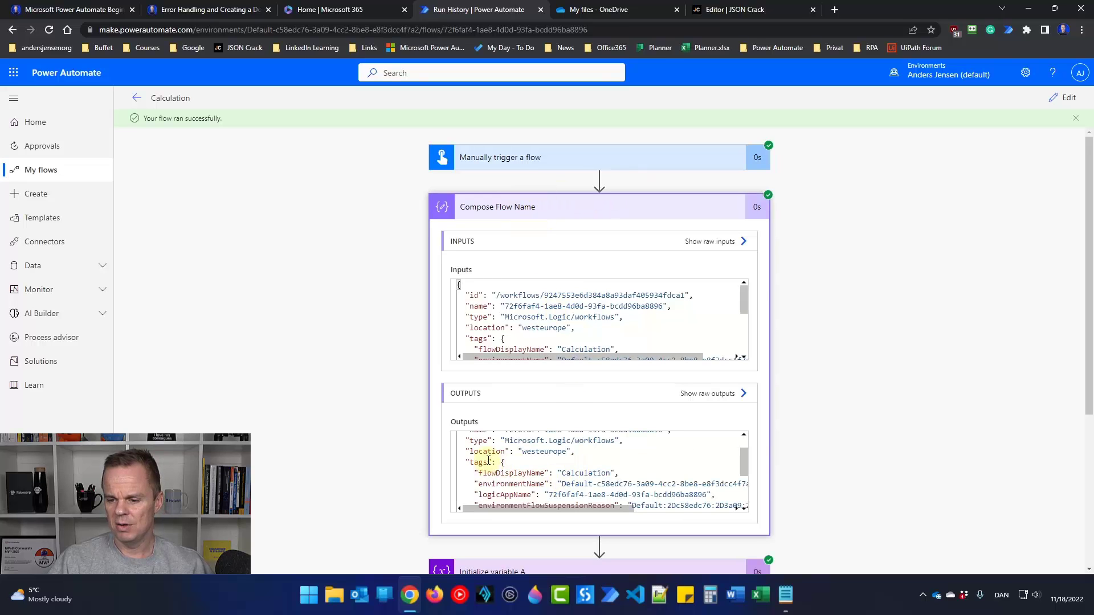
Copy the whole Compose Flow Name output and replace the JSON in the JSON Crack editor with it.
scroll(488, 460, "up", 2)
scroll(476, 466, "down", 1)
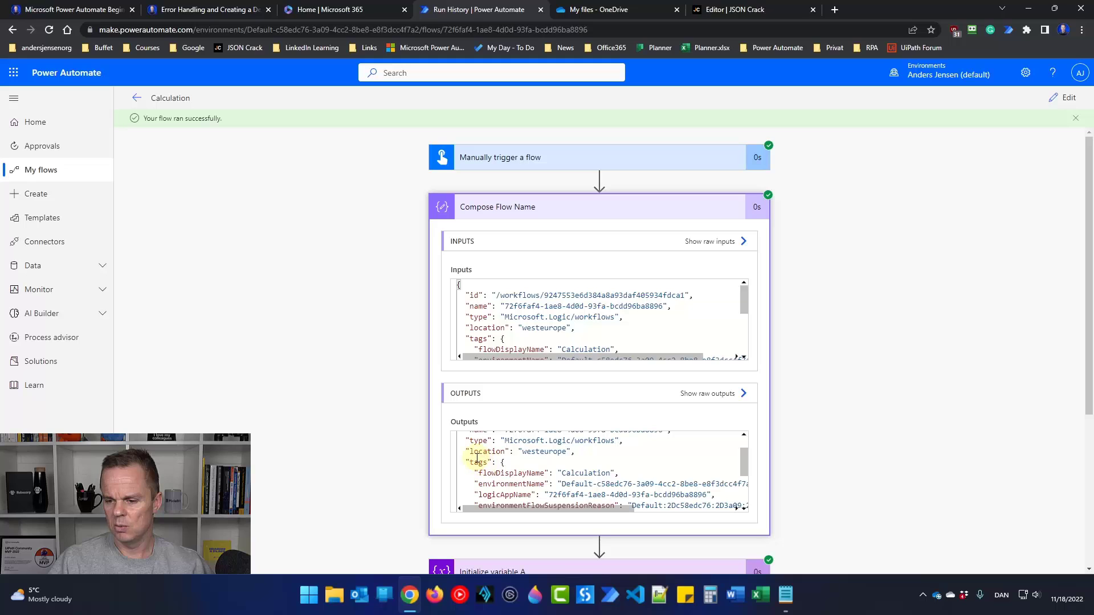
key("ctrl+a")
key("ctrl+c")
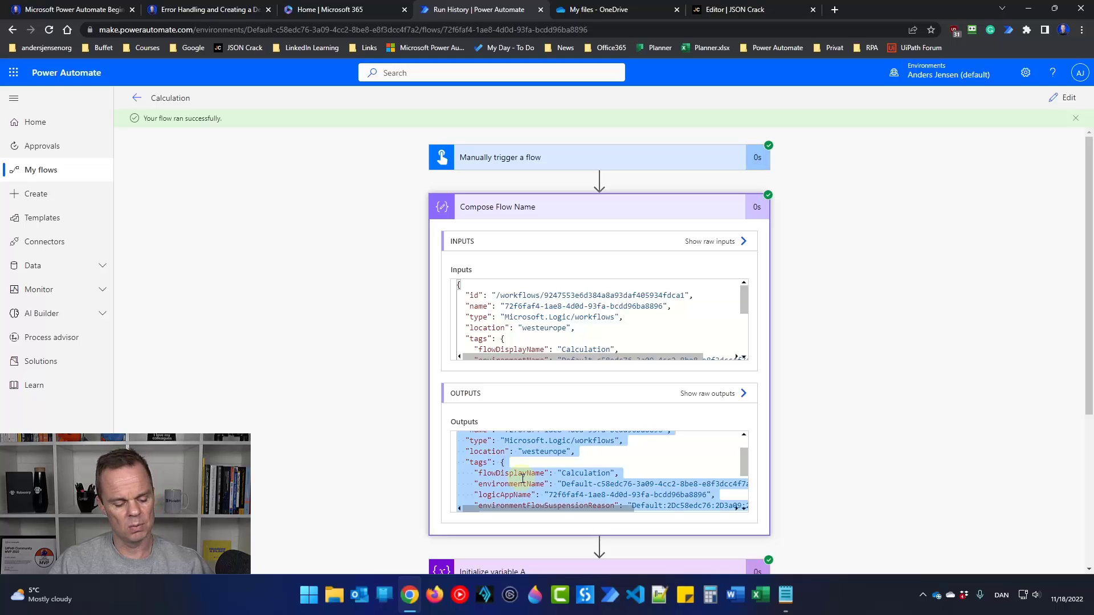
left_click(759, 7)
left_click(264, 245)
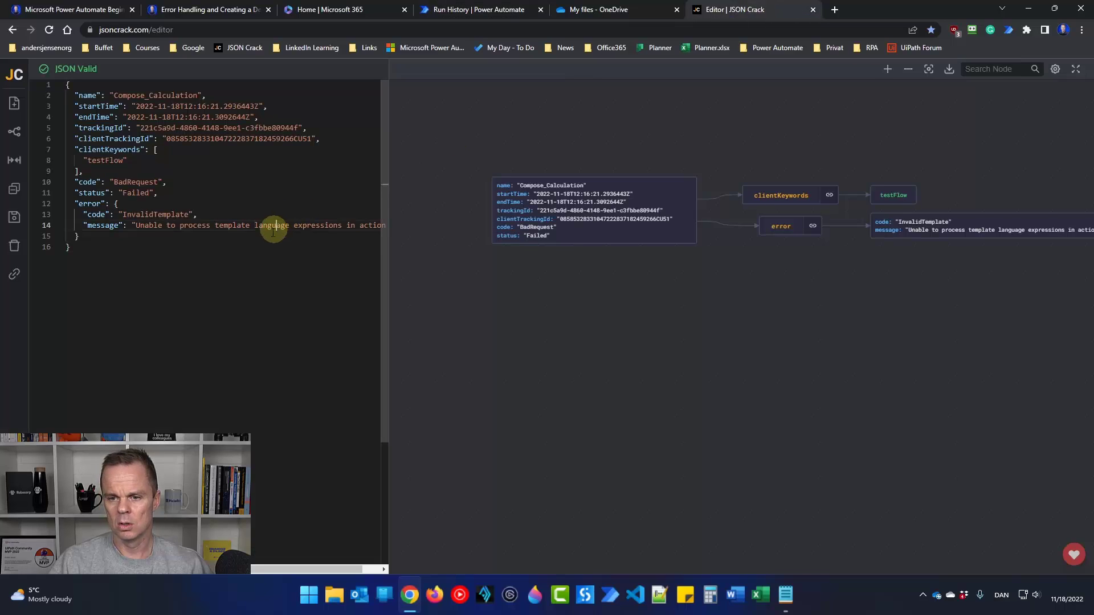
key("ctrl+a")
key("ctrl+v")
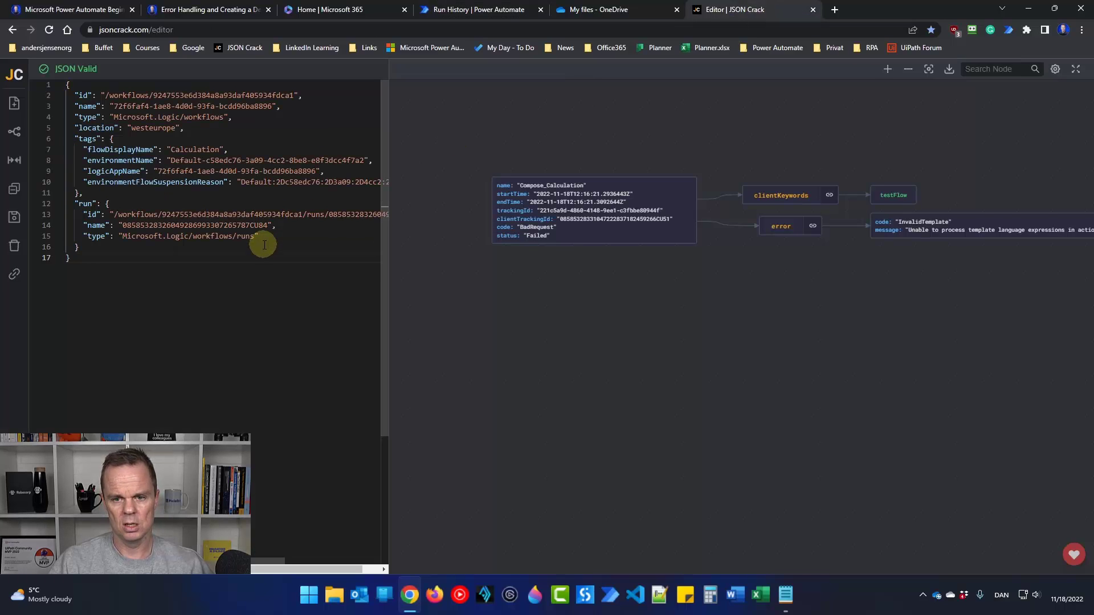
Switch to Notepad and add the heading Flow name with the expression workflow()?['tags']?['flowDisplayName'] below the error message expression.
left_click(786, 594)
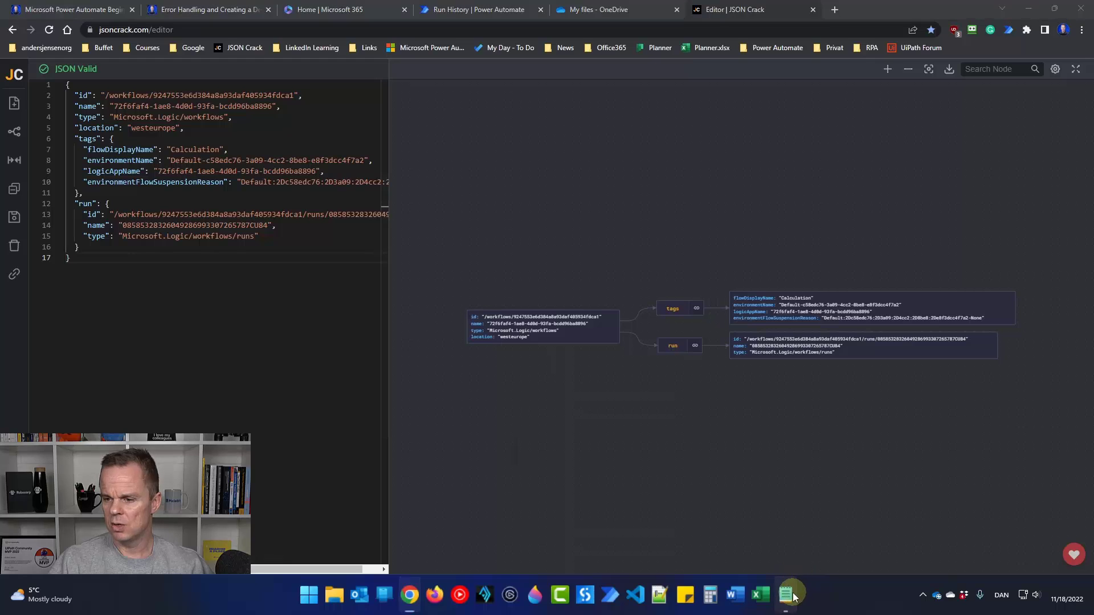
left_click(760, 426)
key("Return")
key("Return")
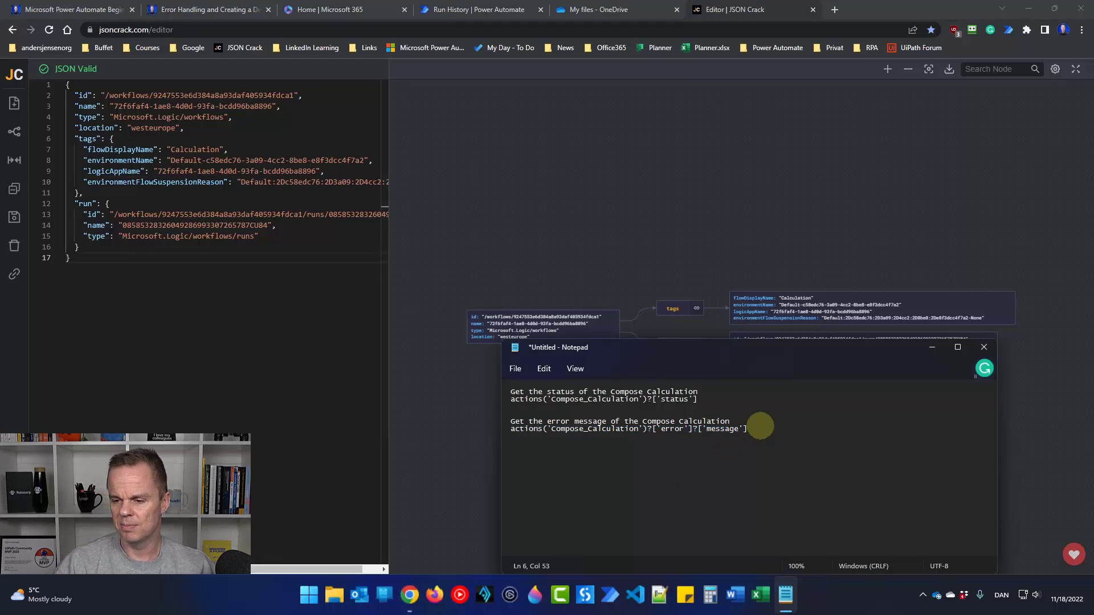
type("Flow name")
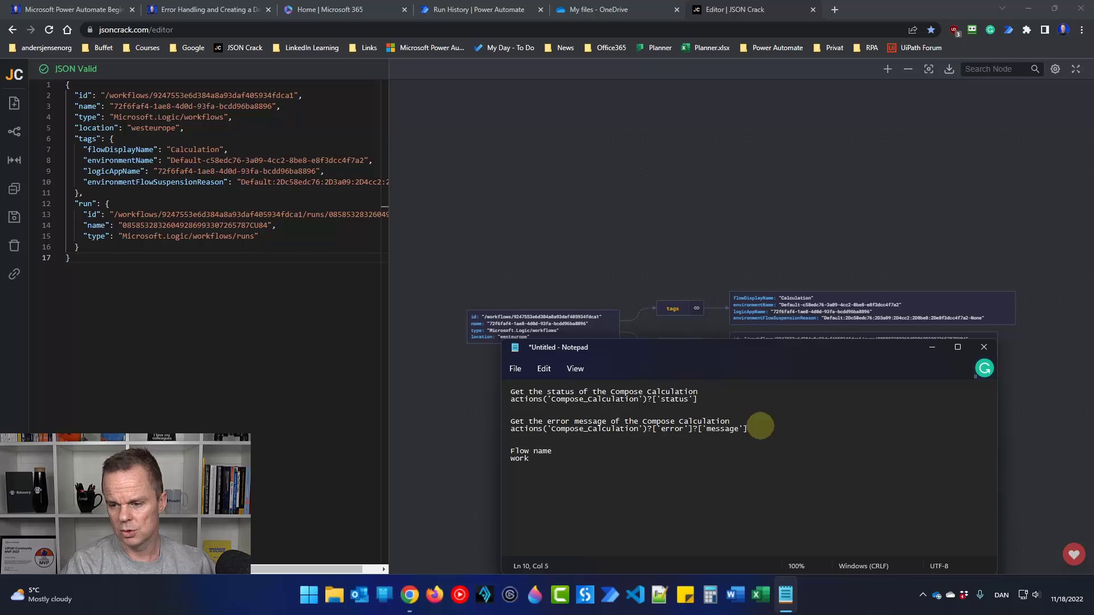
type("ow(")
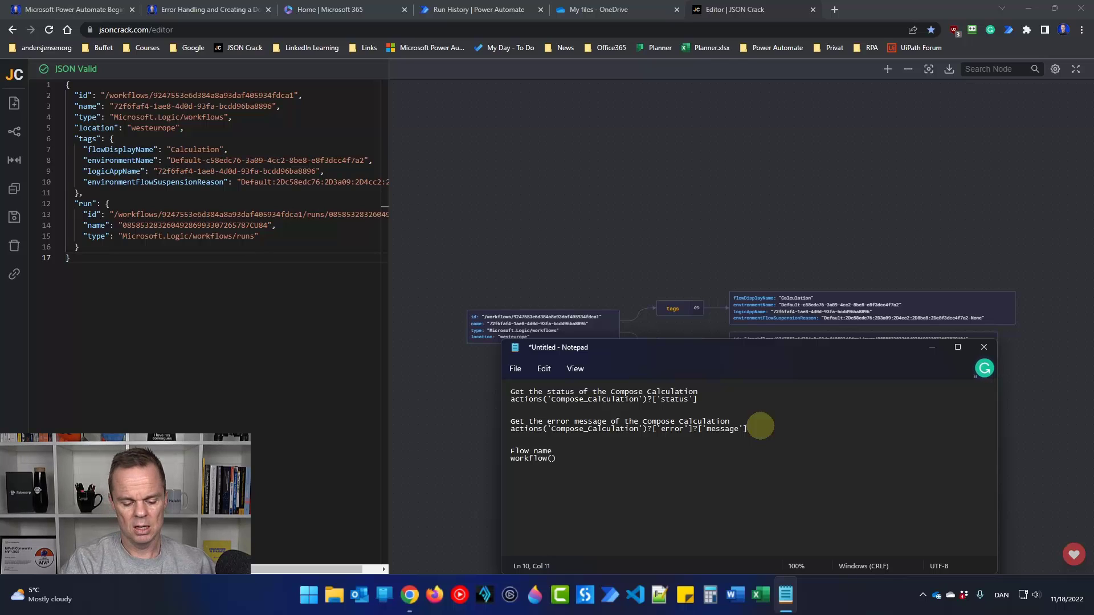
type(")?[")
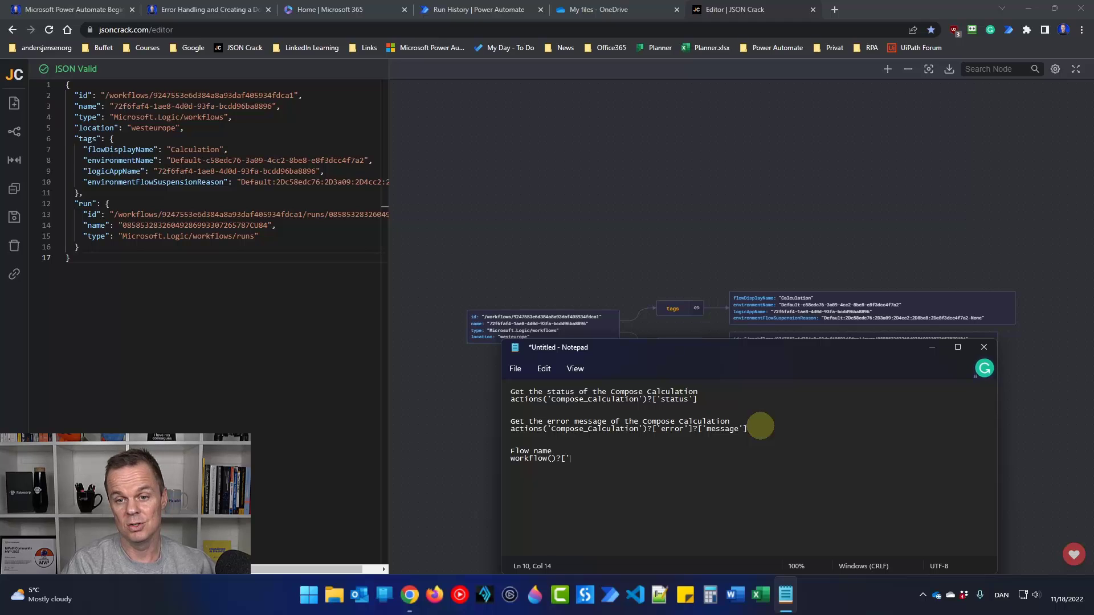
type("'")
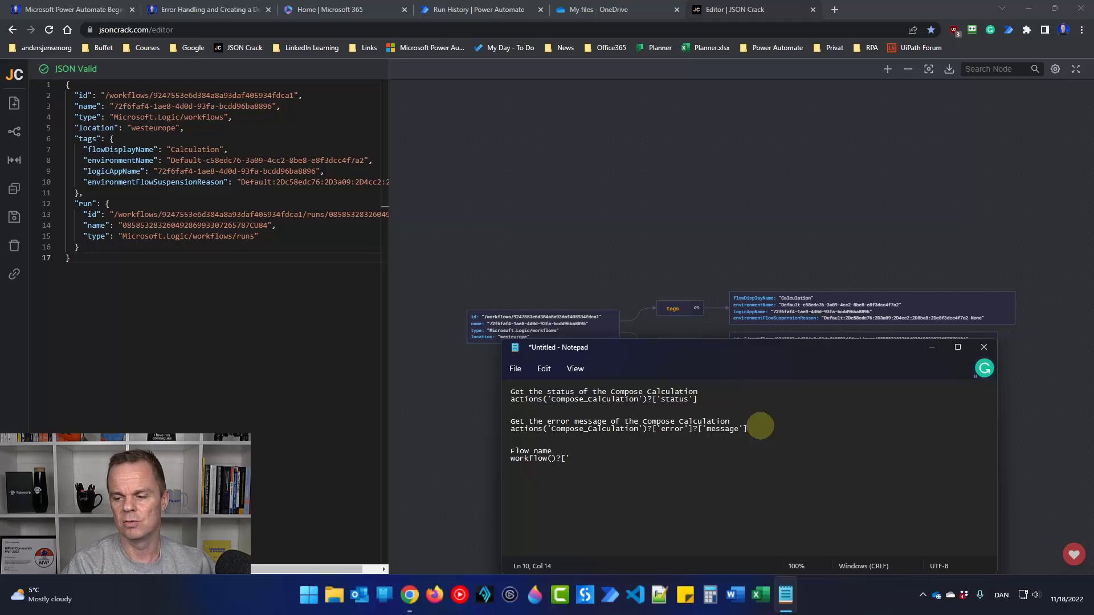
type("tags']?['flowDI")
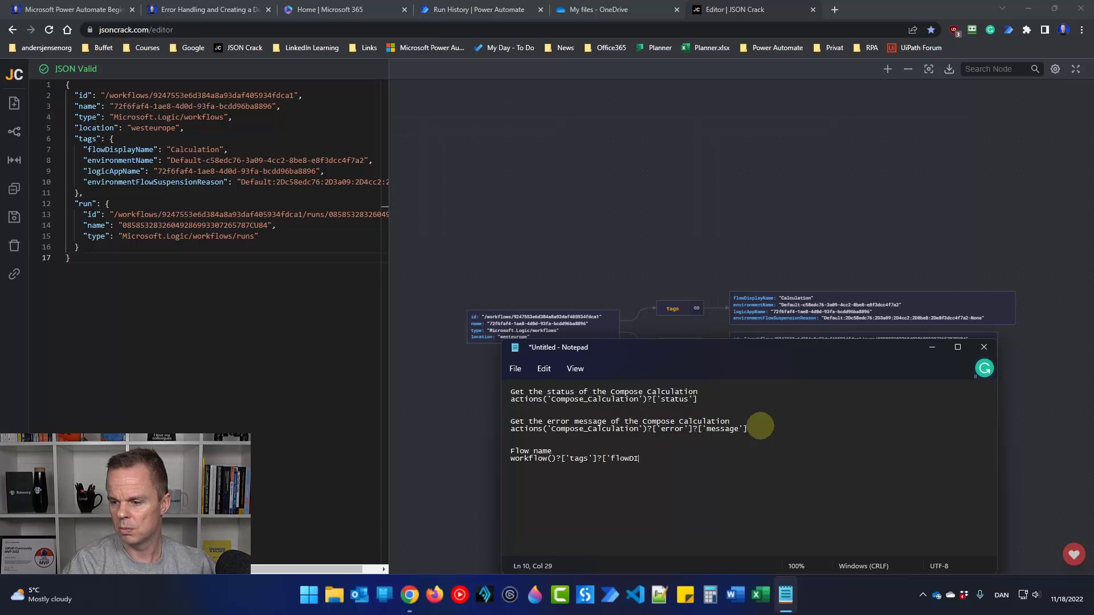
type("splayName")
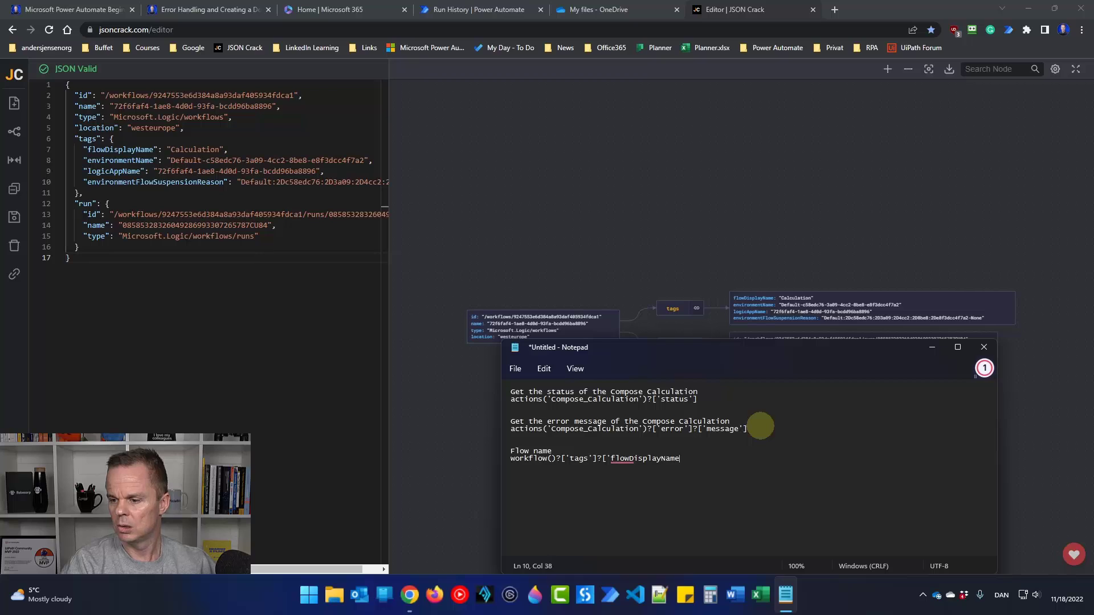
type("'")
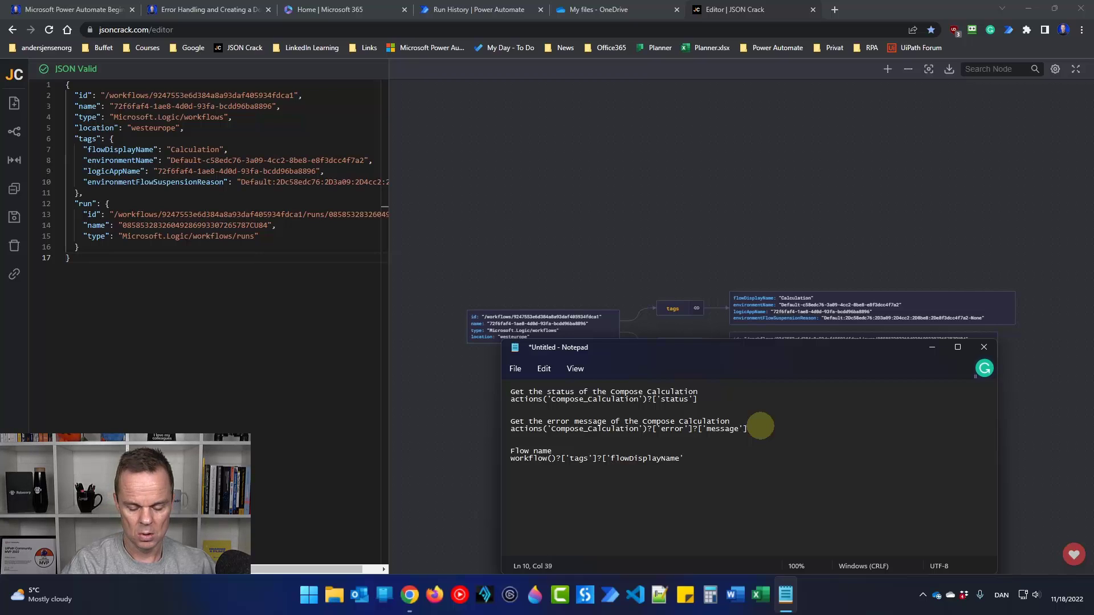
type("]")
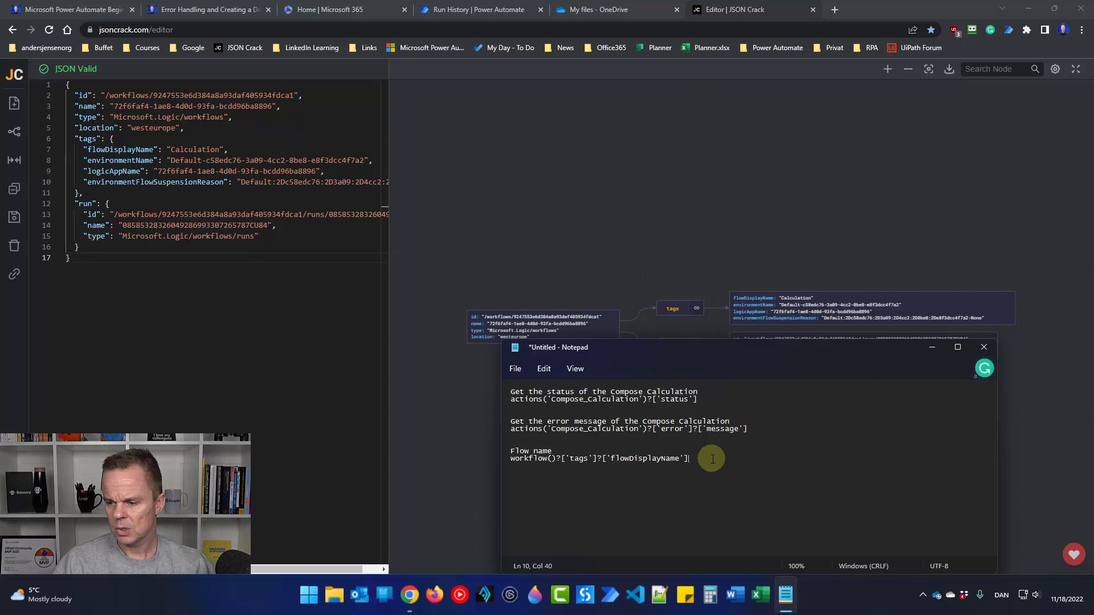
Copy the flow name expression, replace the Compose Flow Name input in Power Automate with workflow()?['tags']?['flowDisplayName'], and save the flow.
left_click_drag(707, 457, 511, 459)
key("ctrl+c")
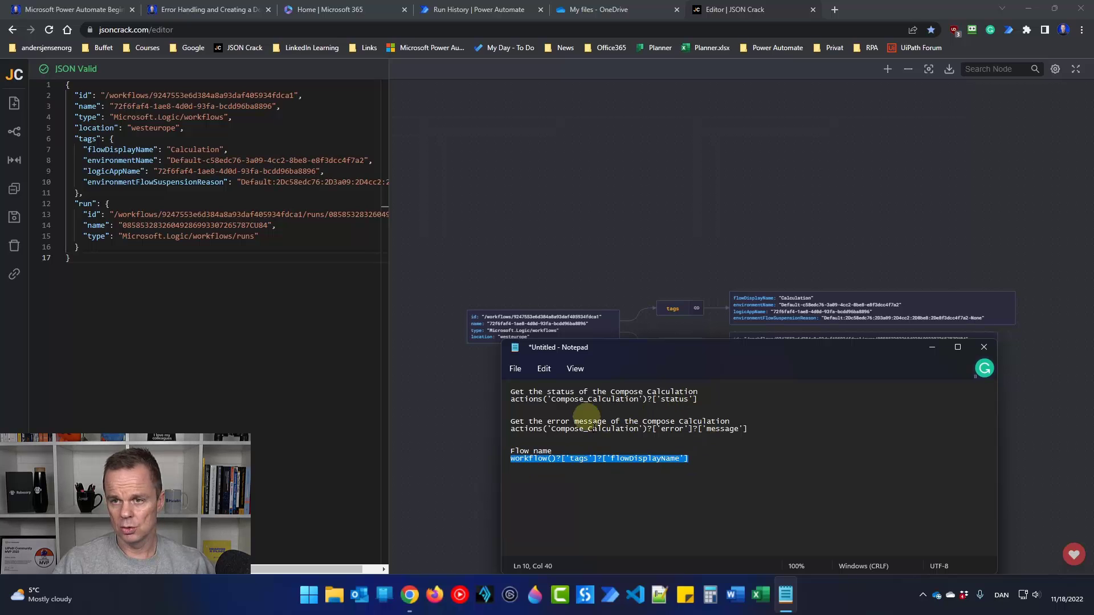
left_click(472, 12)
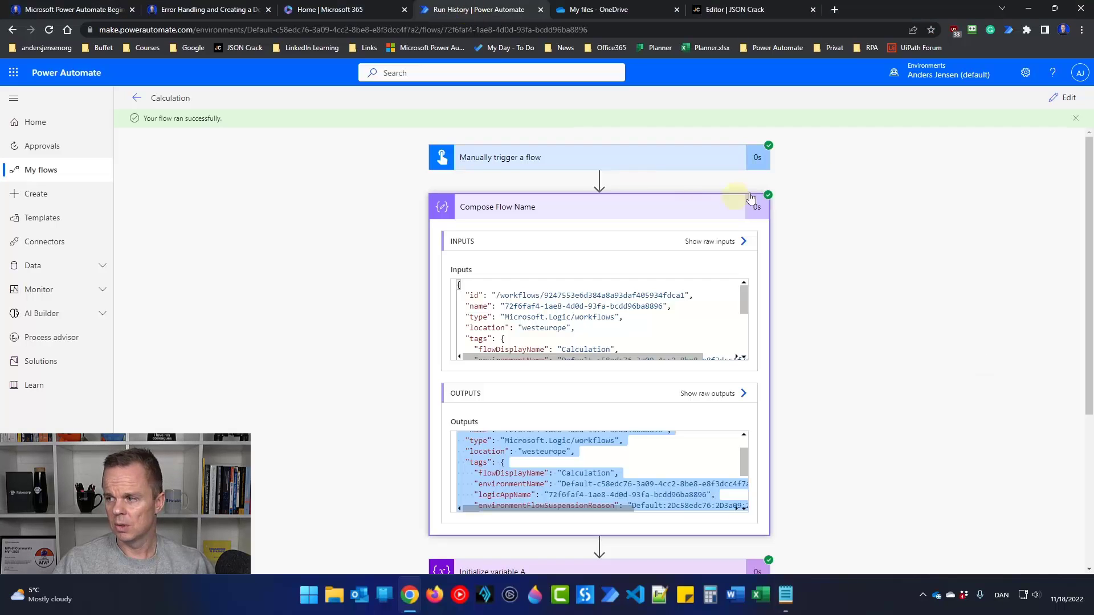
left_click(1061, 98)
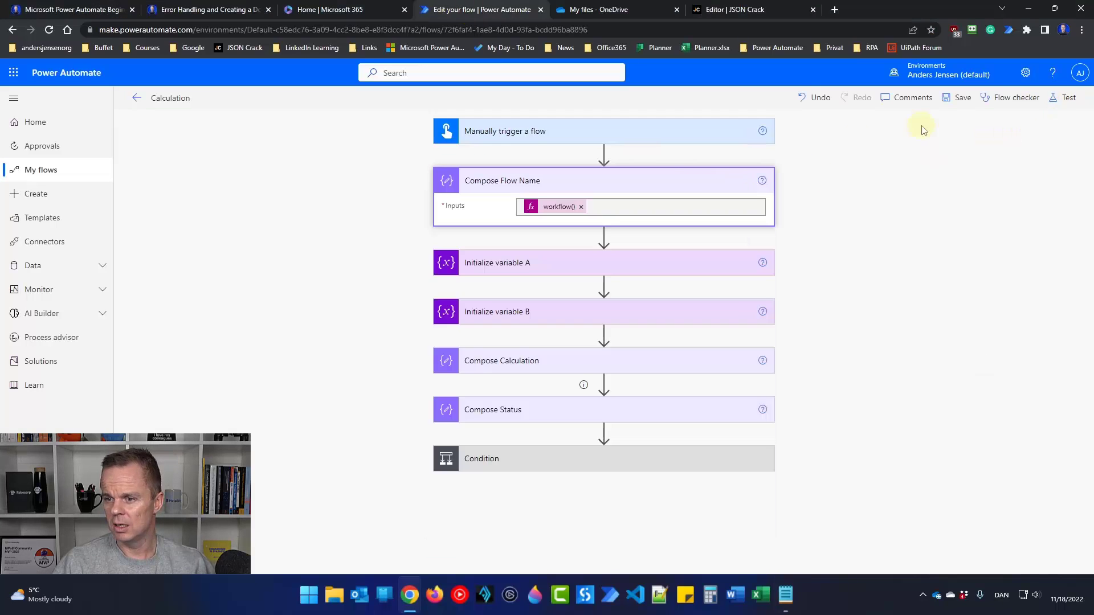
left_click(580, 207)
left_click(900, 276)
key("ctrl+v")
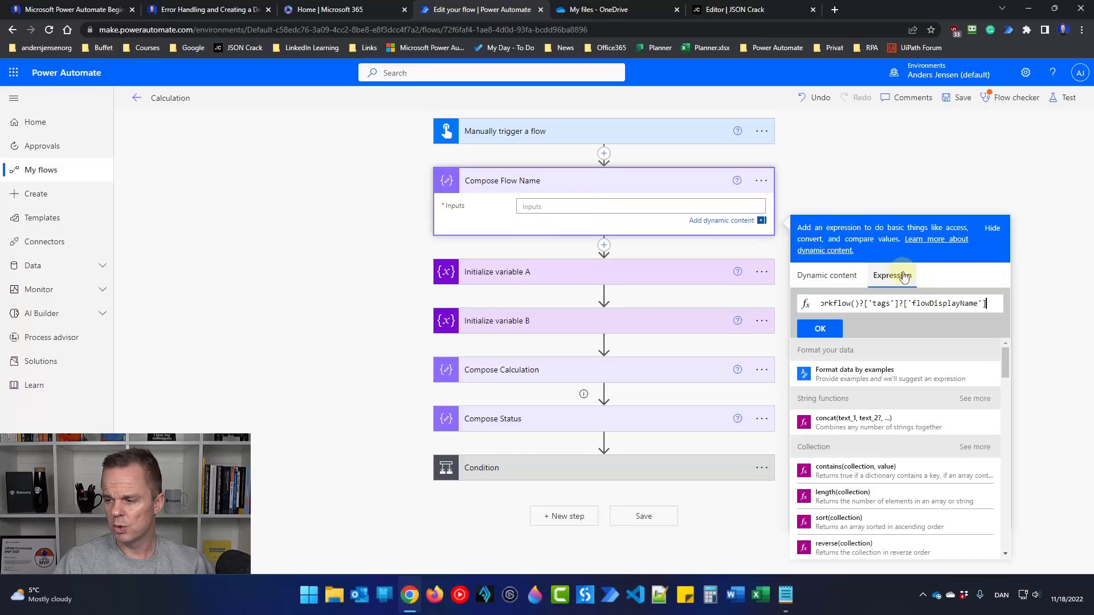
left_click(828, 330)
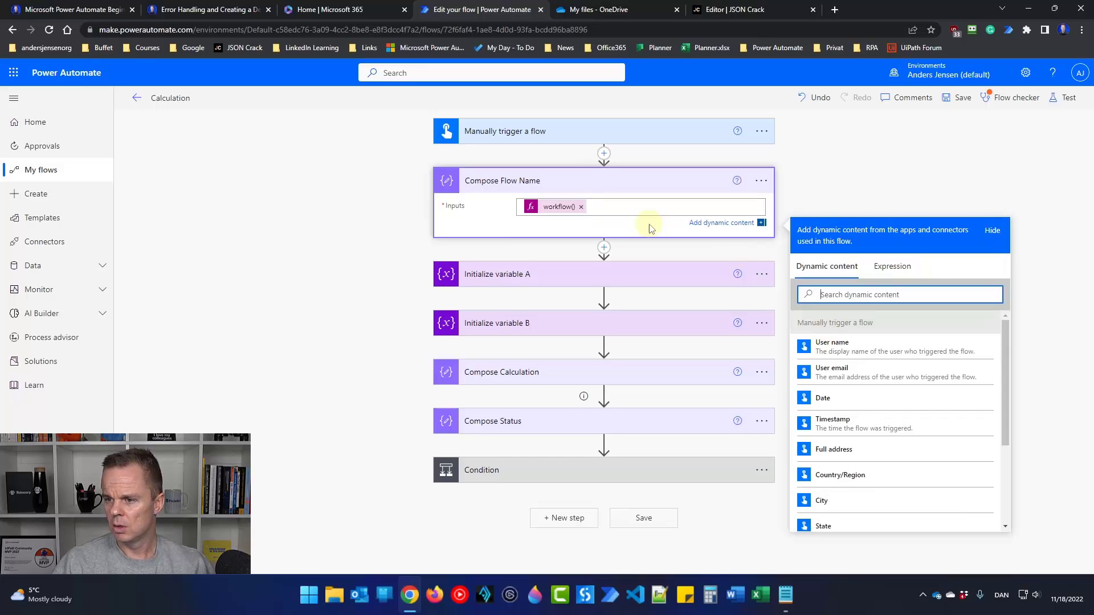
left_click(960, 98)
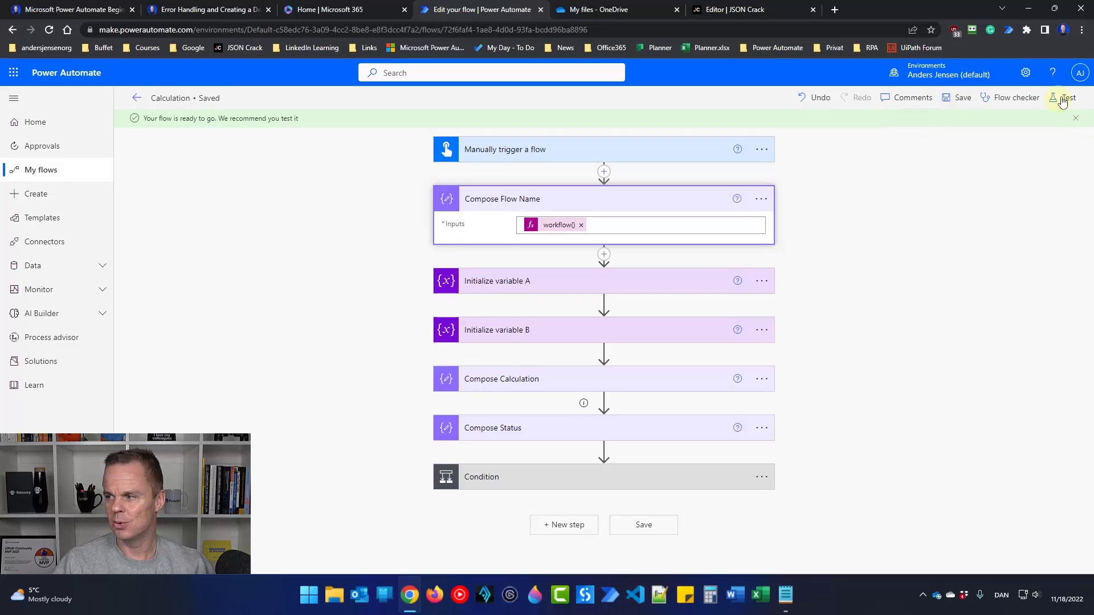
Test the saved flow again and check the output of Compose Flow Name.
left_click(1060, 97)
left_click(932, 555)
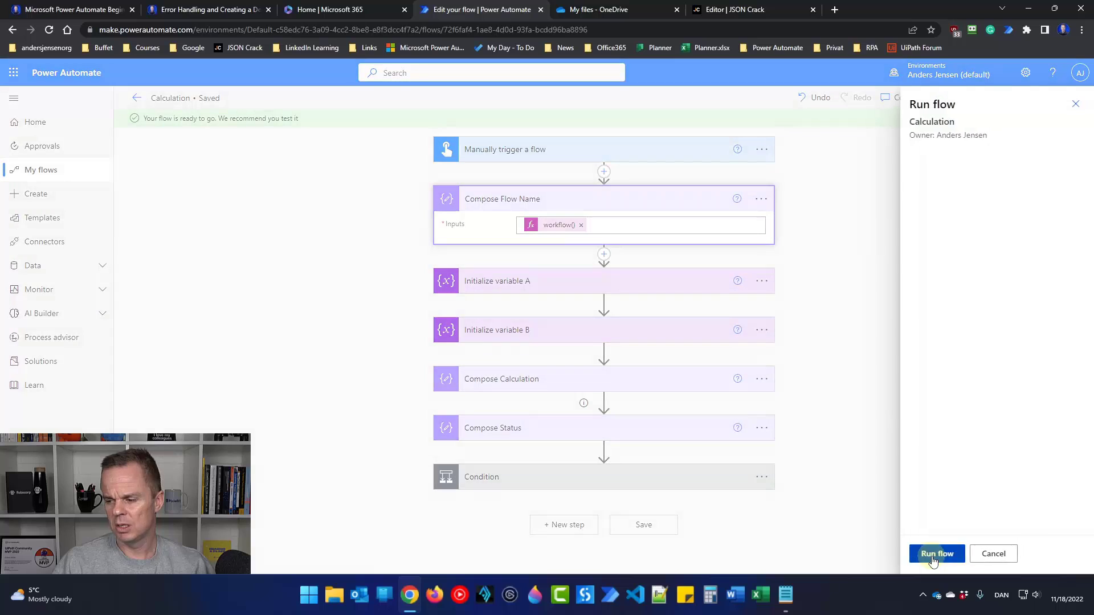
left_click(932, 556)
left_click(933, 557)
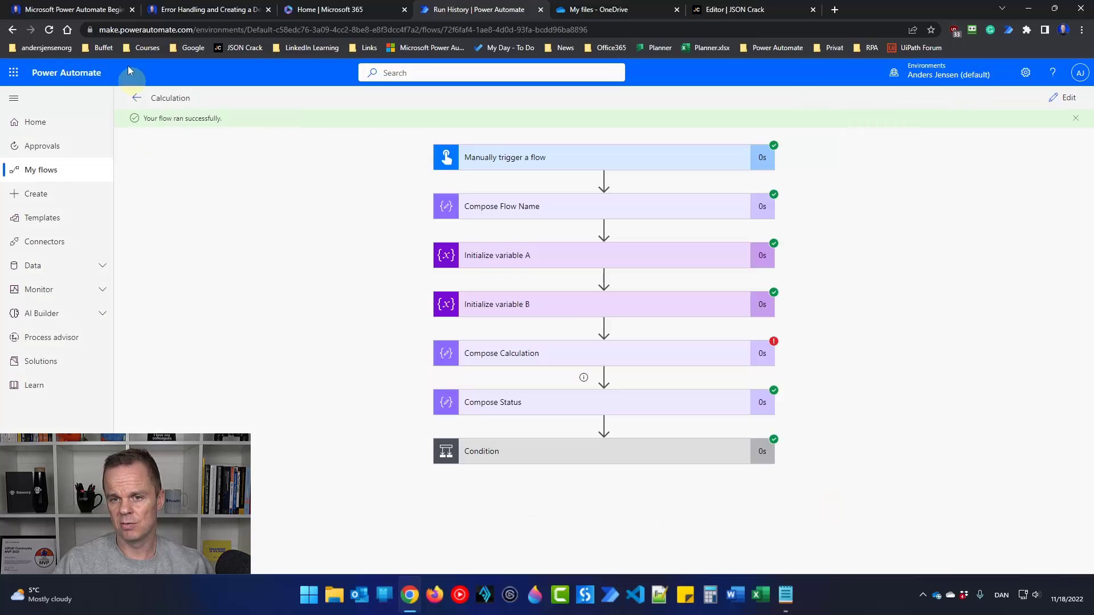
left_click(500, 208)
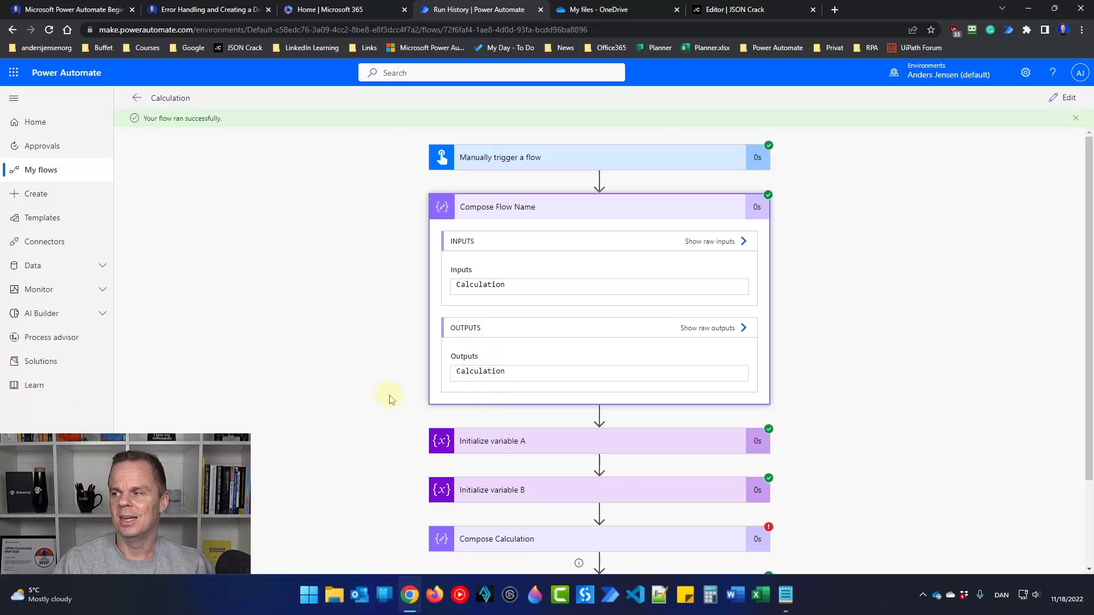
Reopen the flow for editing and add a Send an email (V2) action after Compose Error Message in the condition's If yes branch.
left_click(1063, 97)
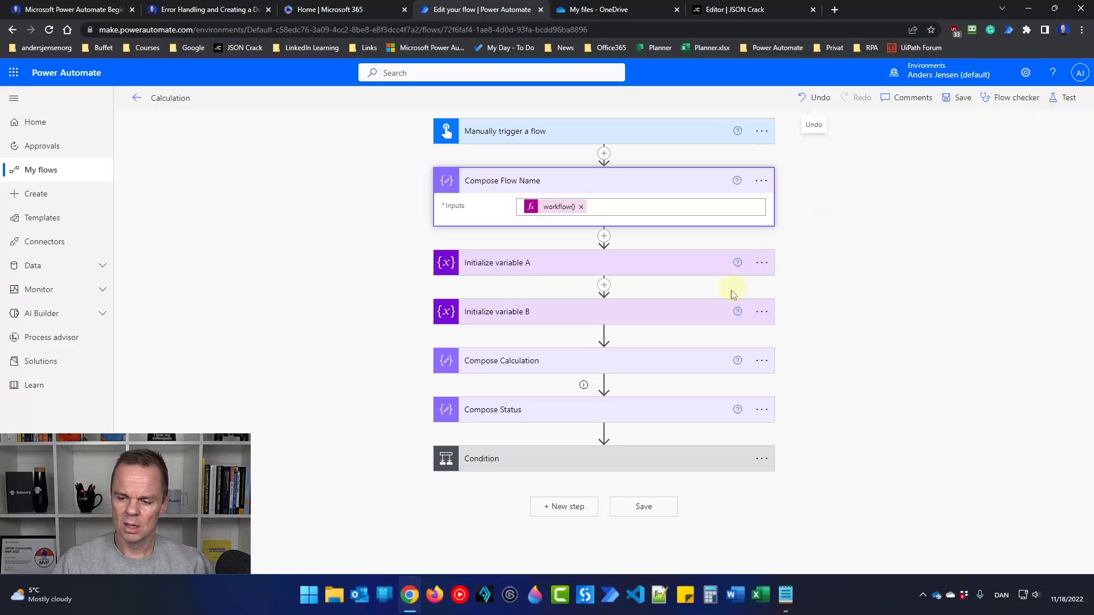
left_click(483, 461)
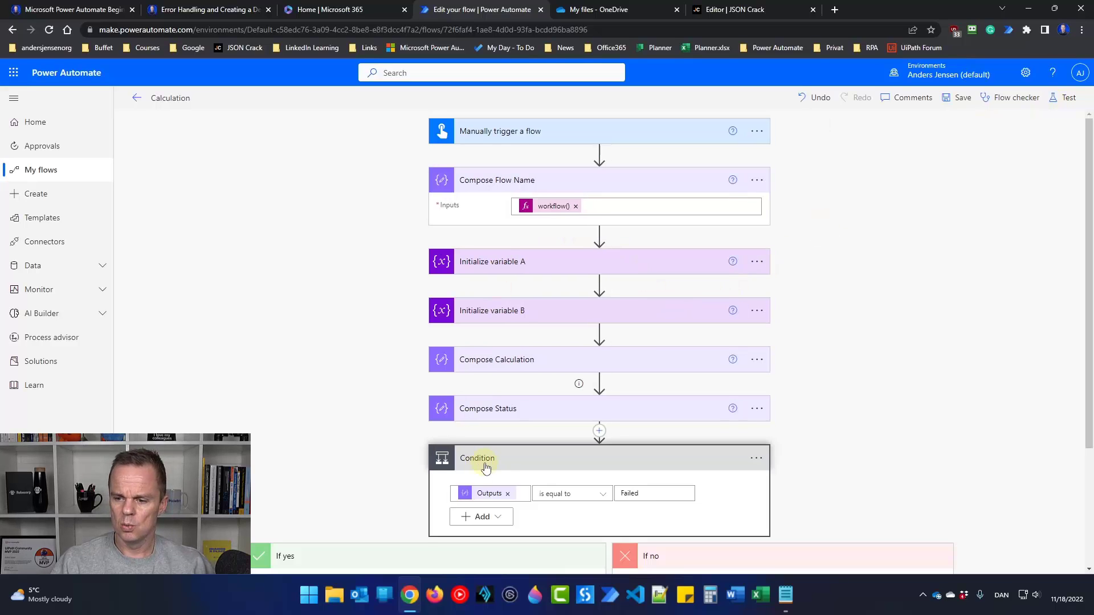
scroll(517, 463, "down", 3)
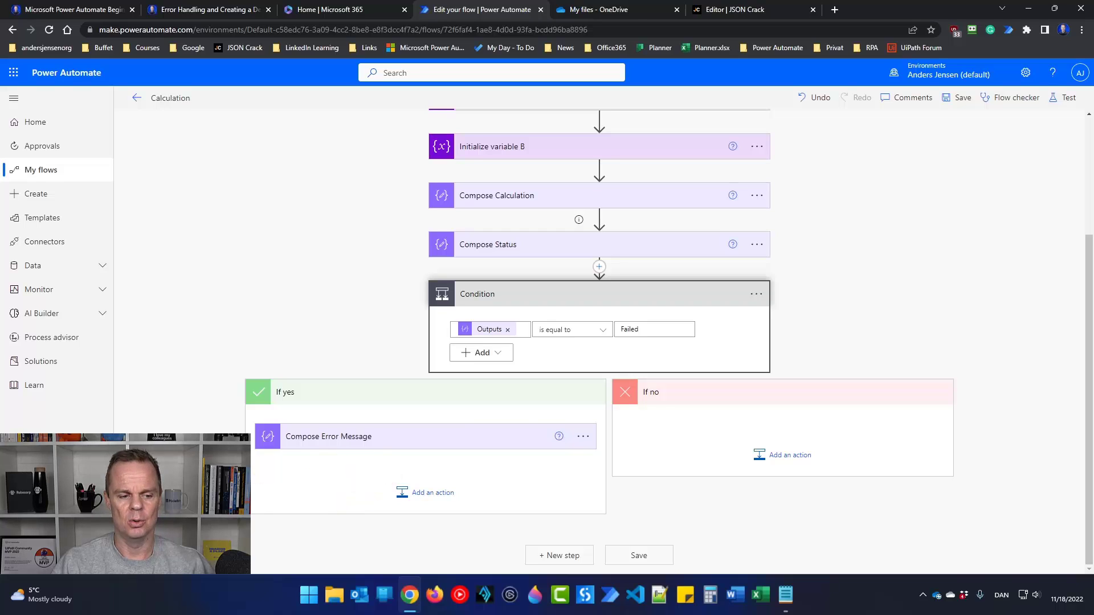
left_click(429, 492)
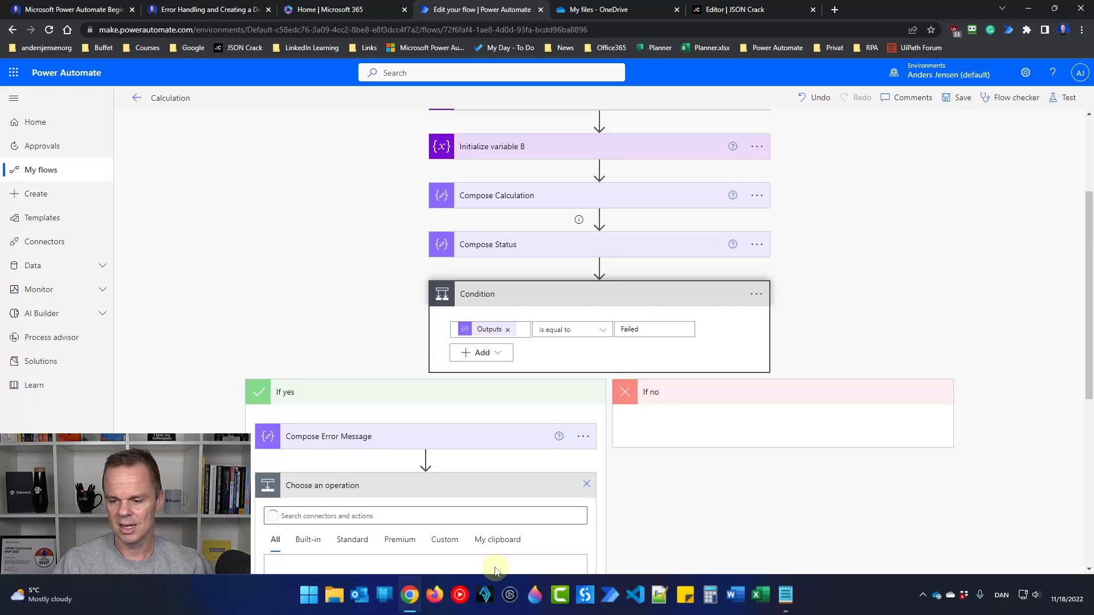
type("send")
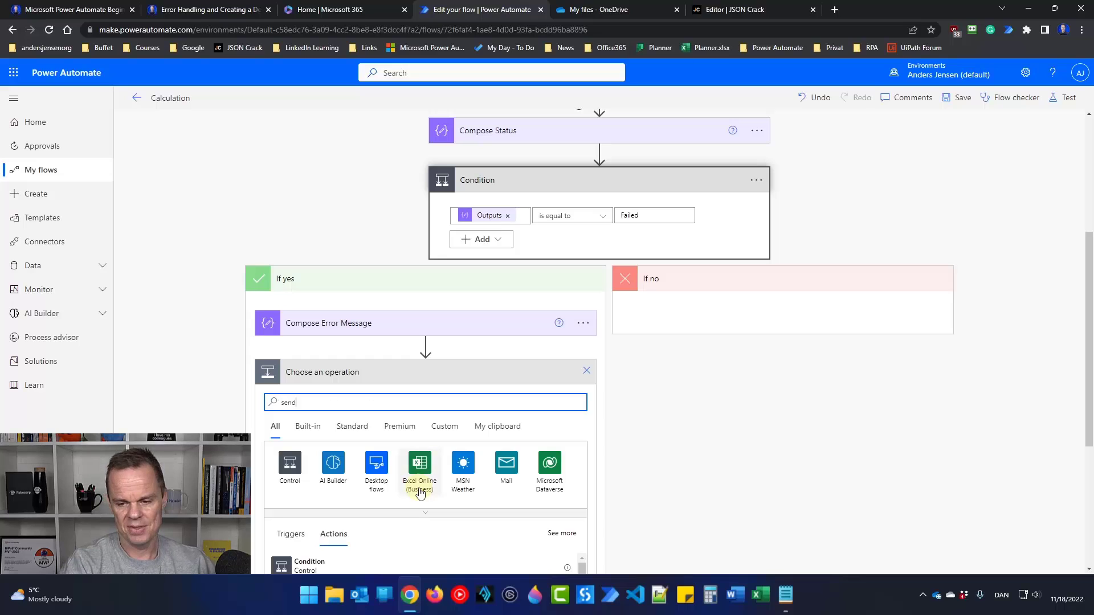
type(" an ema")
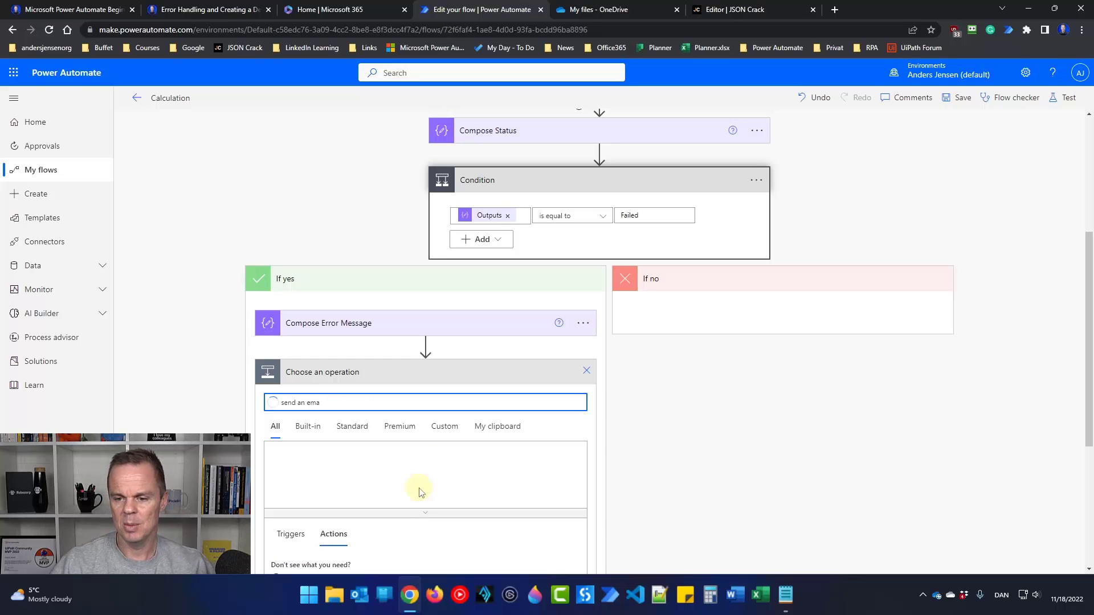
left_click(336, 563)
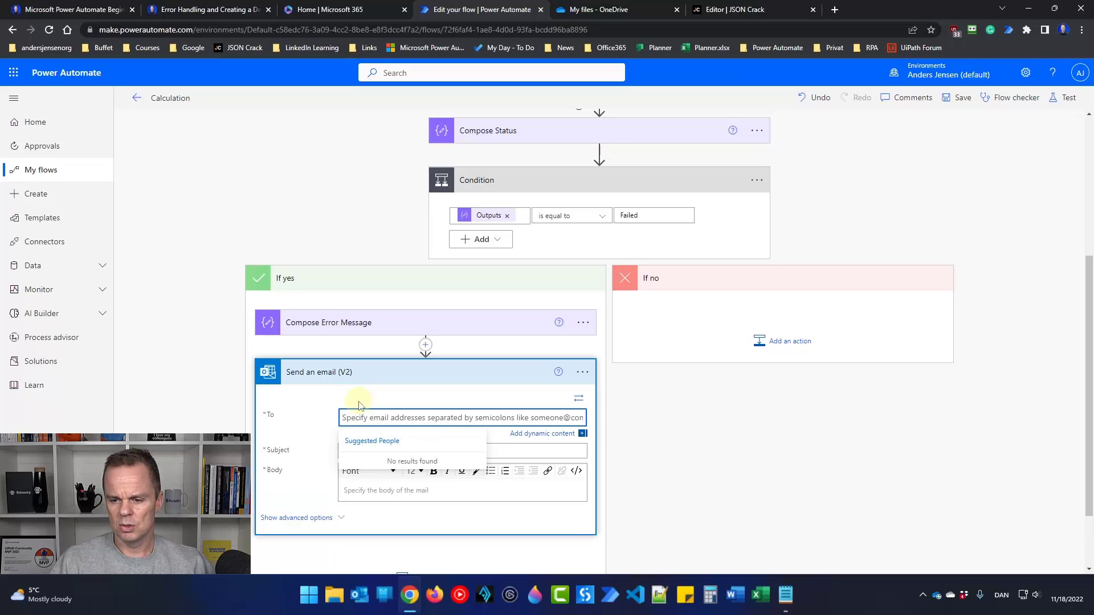
Choose the recipient of the Send an email (V2) action and set its subject to "Your flow" followed by the Compose Status output.
type("Anders")
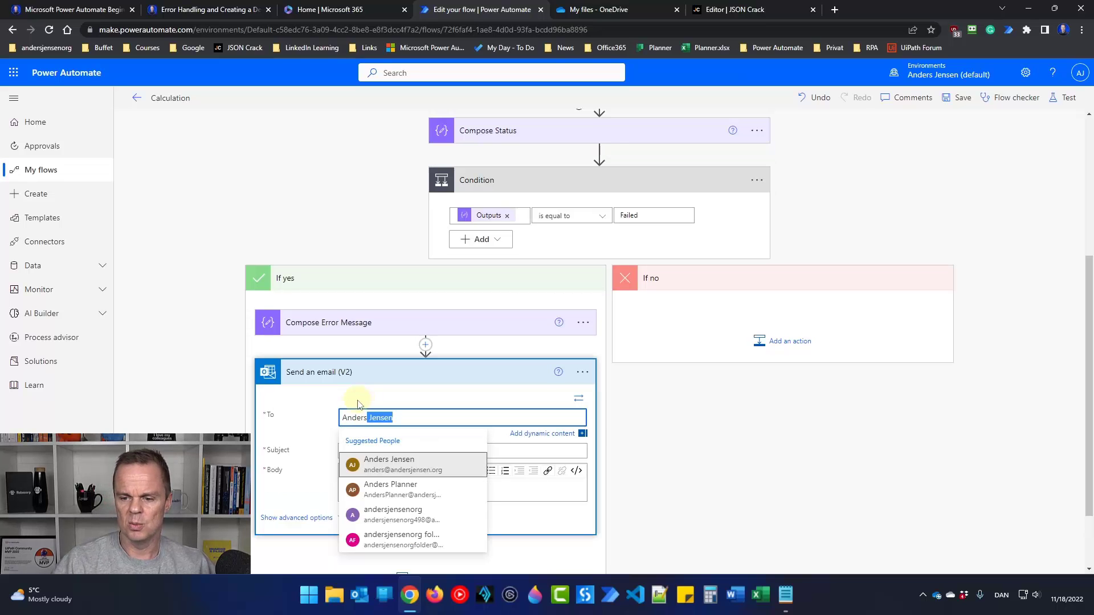
left_click(406, 463)
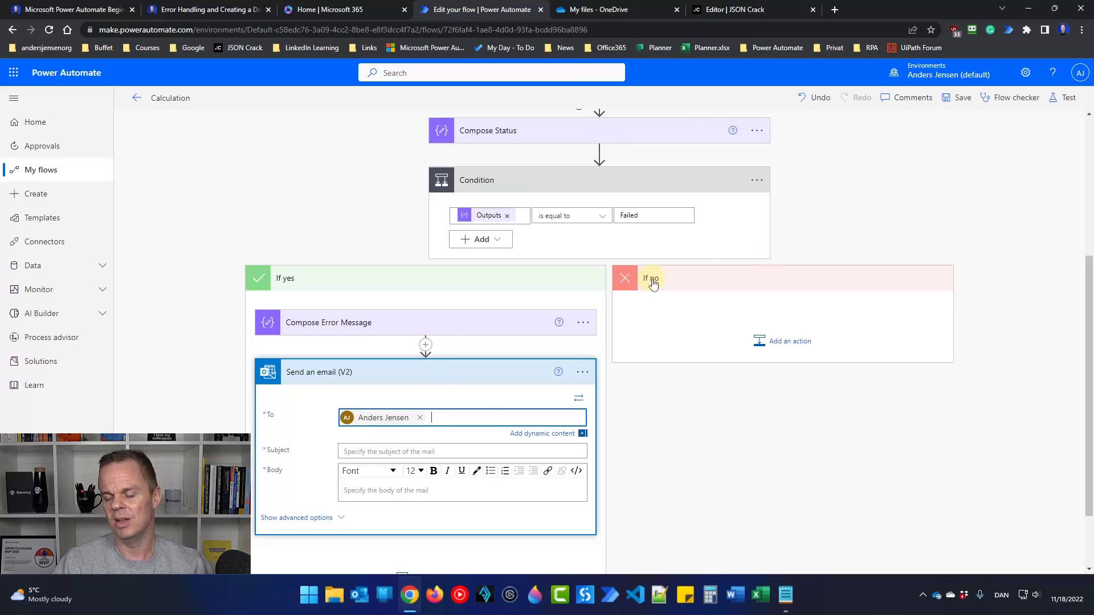
left_click(349, 452)
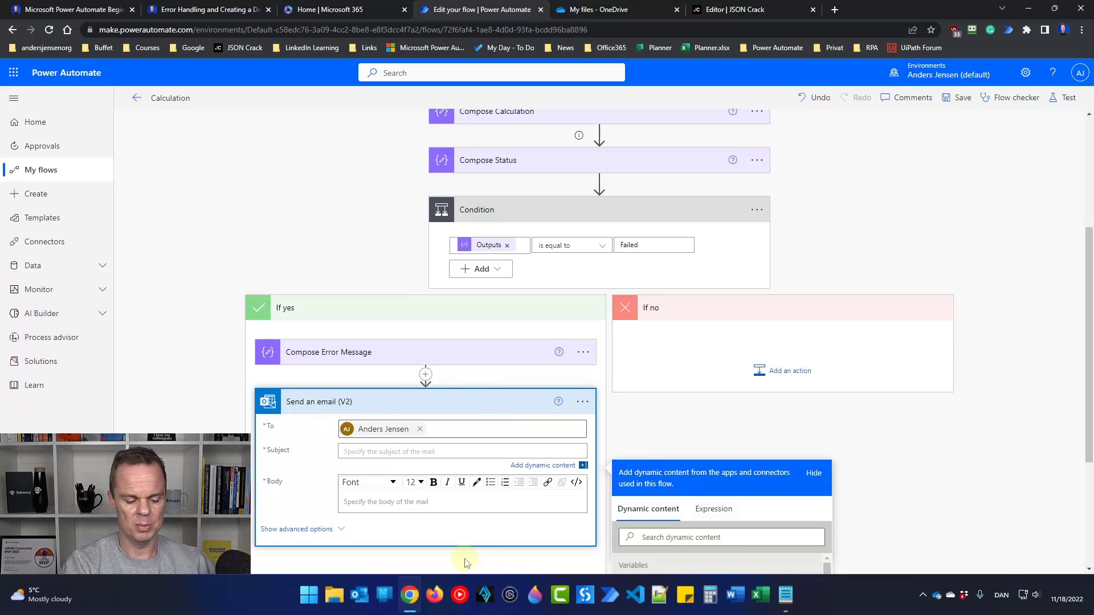
type("Your flow")
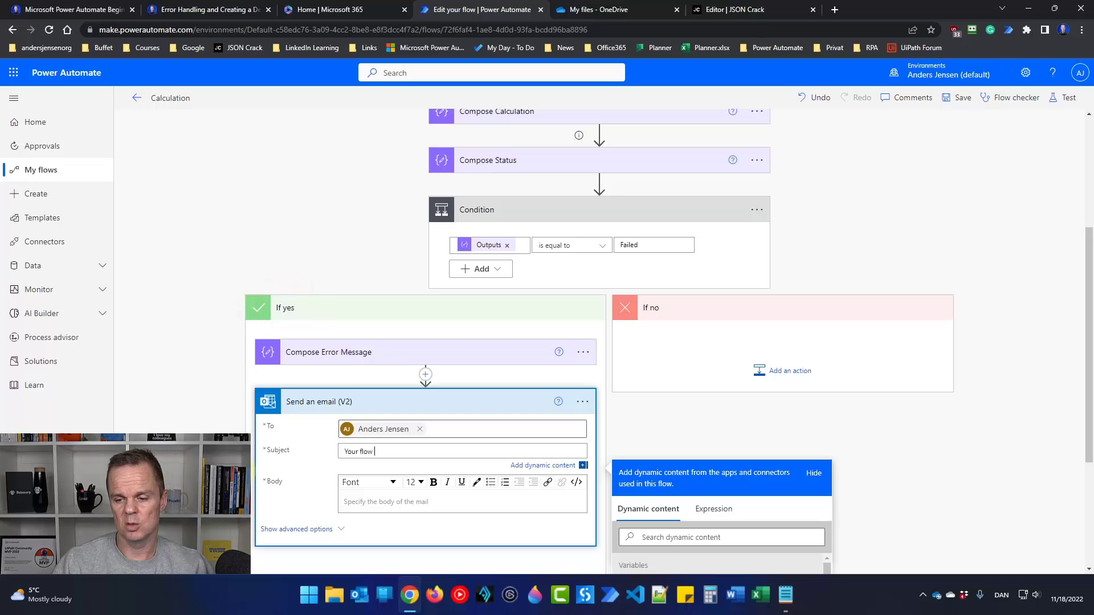
scroll(261, 482, "down", 2)
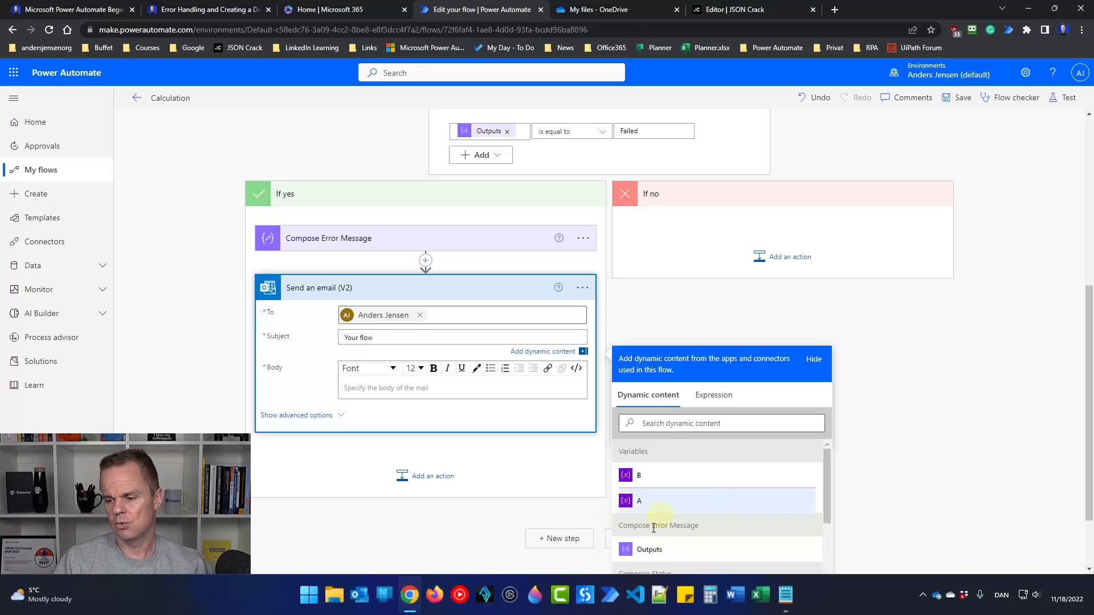
scroll(678, 512, "down", 1)
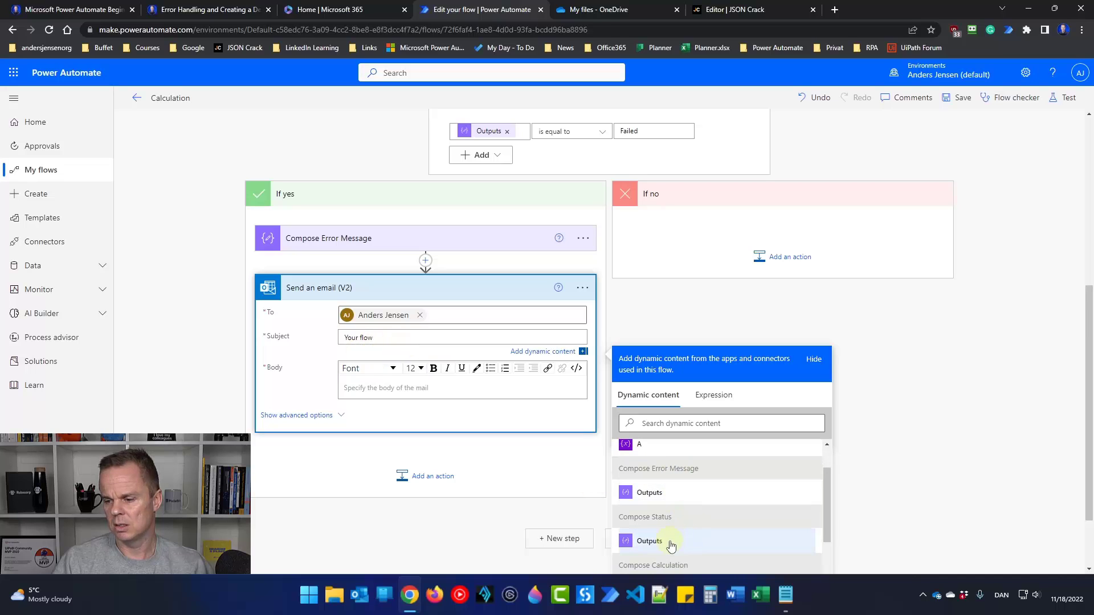
left_click(651, 541)
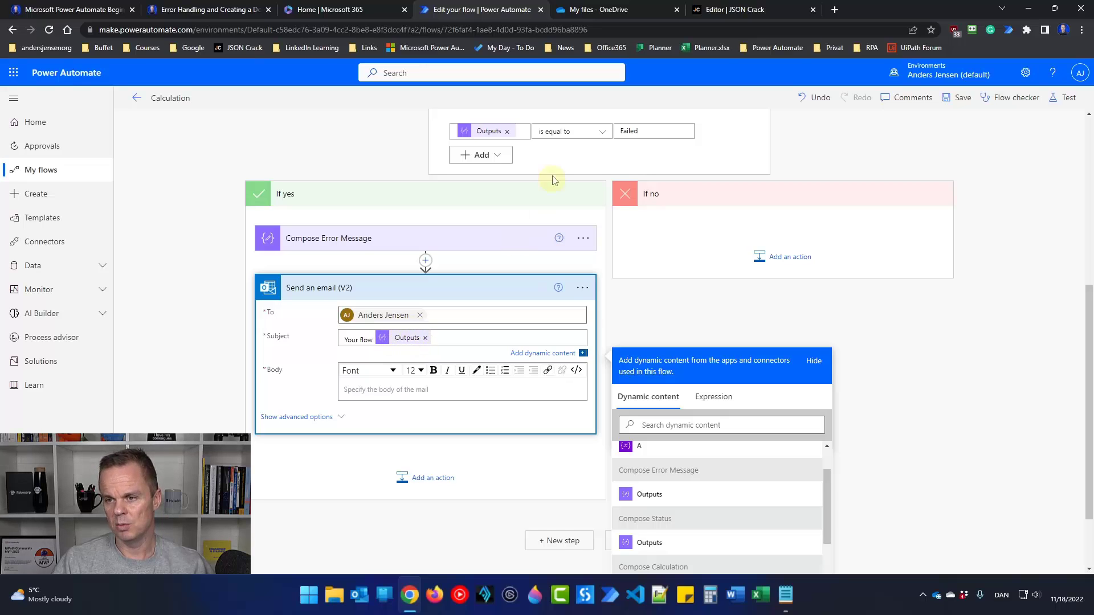
Fill the email body with a "Flow Name:" line holding the Compose Flow Name output and a "Status:" line holding the Compose Status output.
scroll(552, 180, "up", 3)
scroll(488, 326, "down", 2)
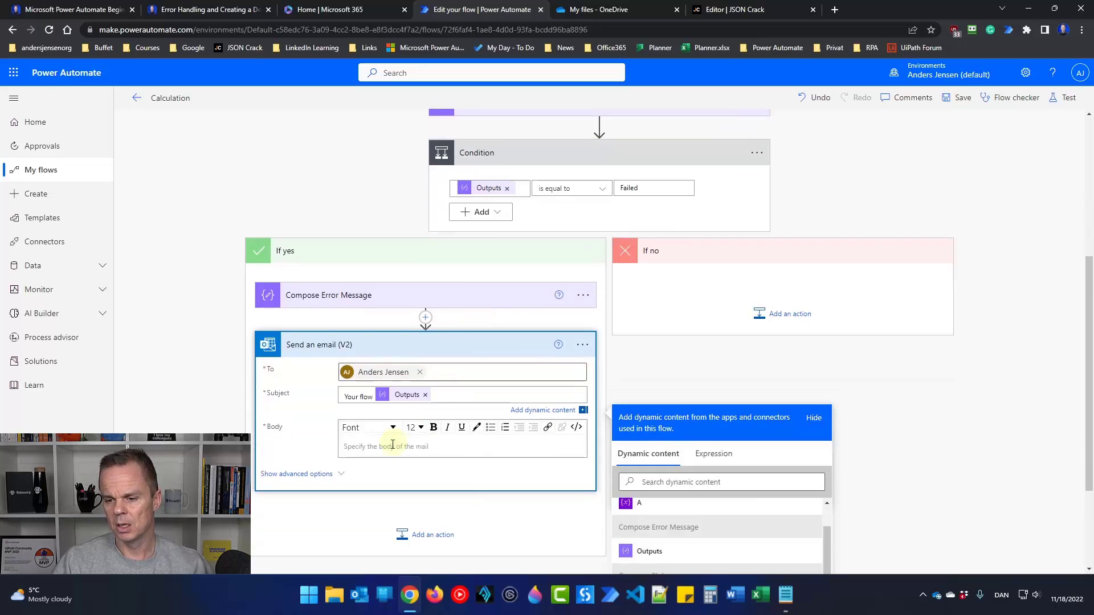
left_click(386, 454)
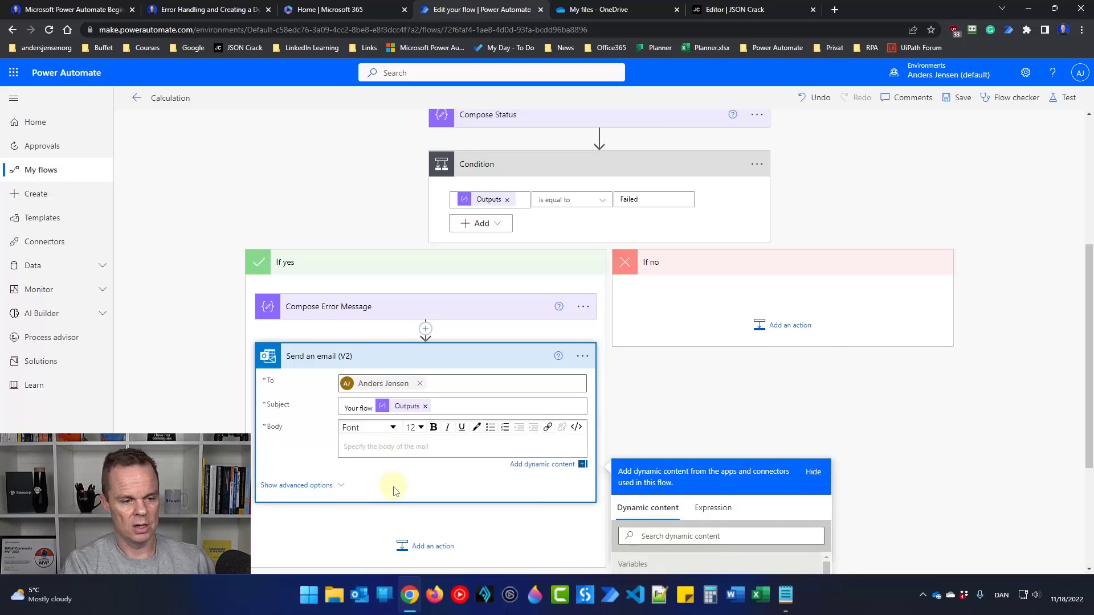
type("Flow Name:")
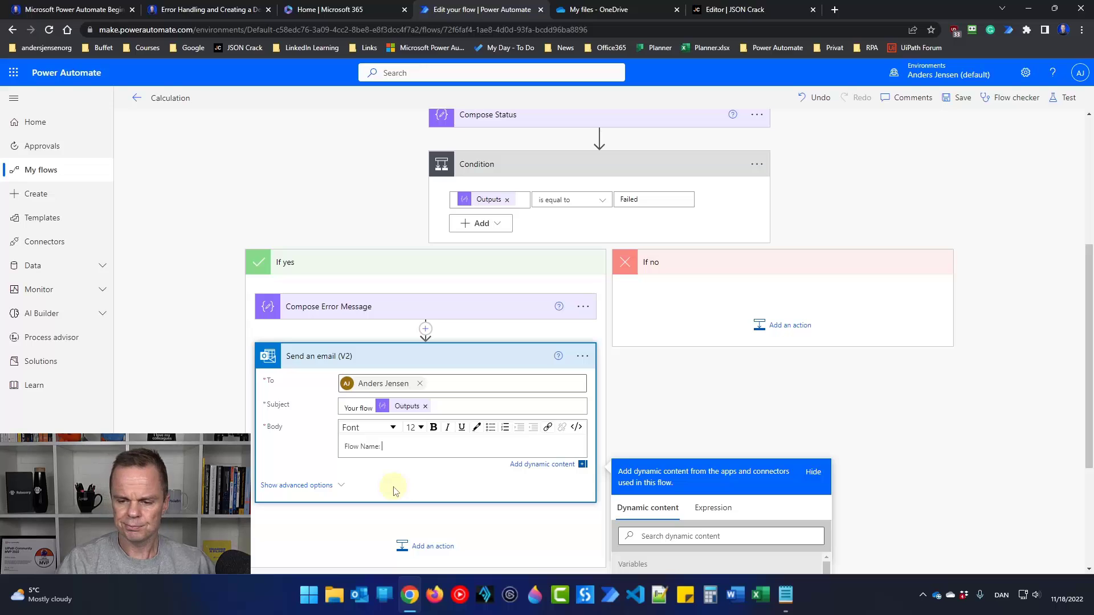
scroll(740, 493, "down", 5)
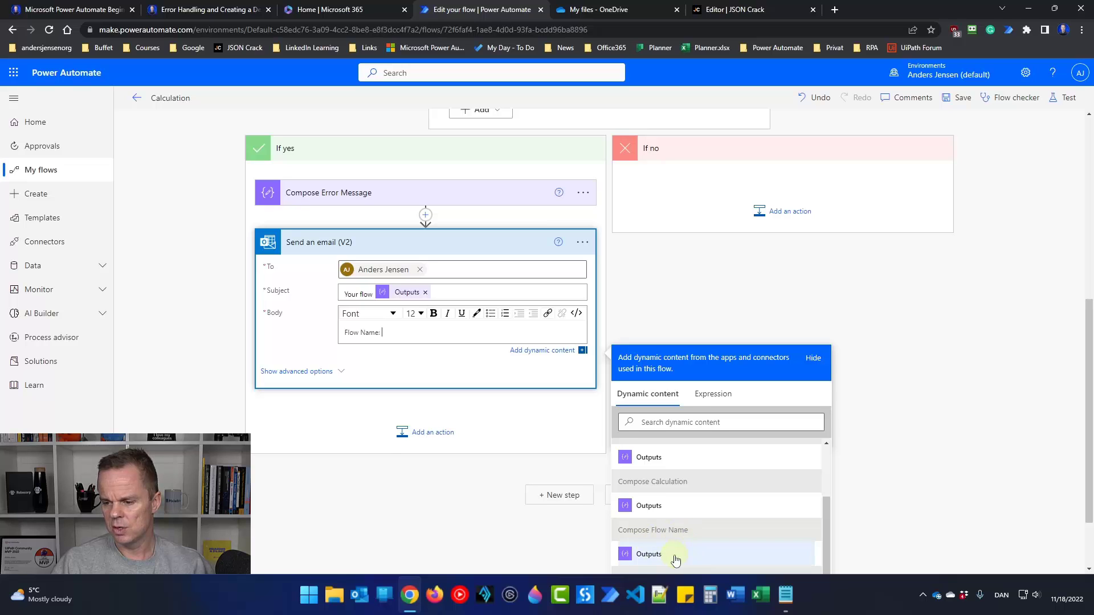
left_click(649, 554)
key("Return")
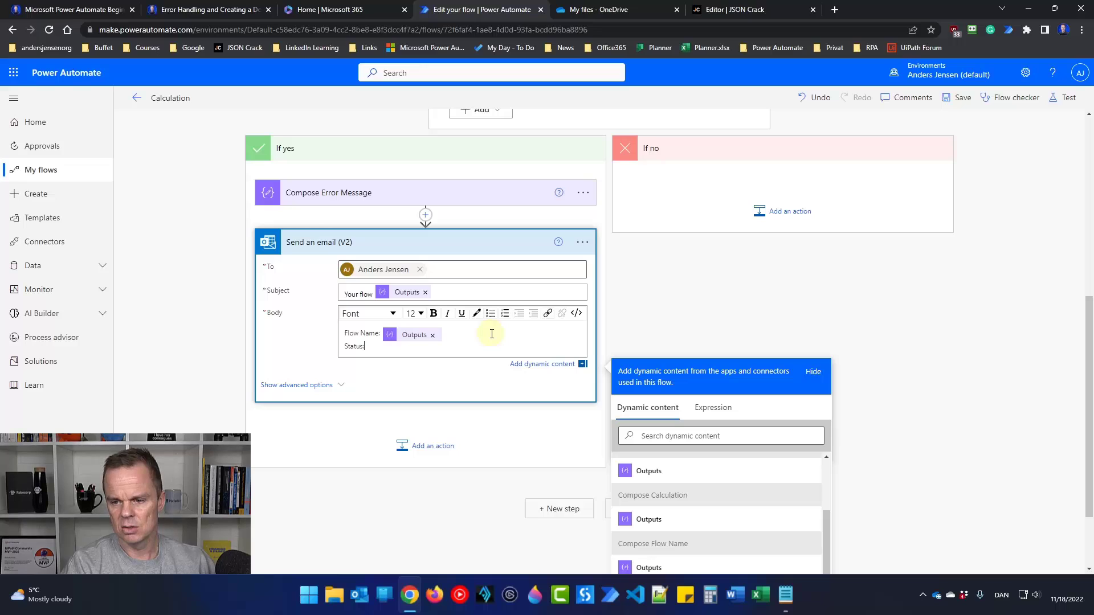
type("Status:")
scroll(698, 502, "up", 1)
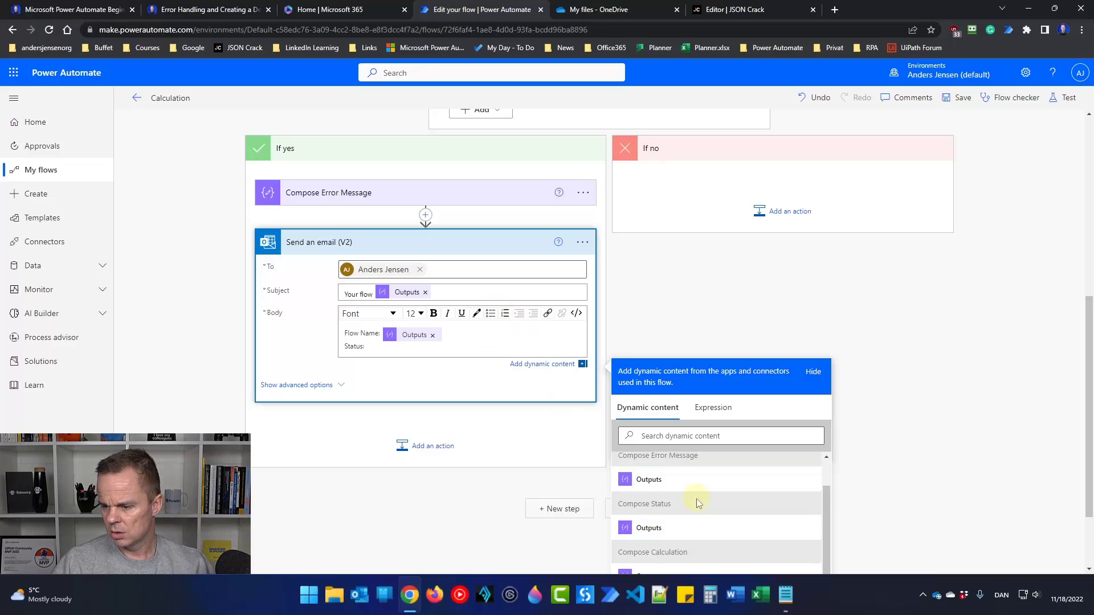
left_click(679, 528)
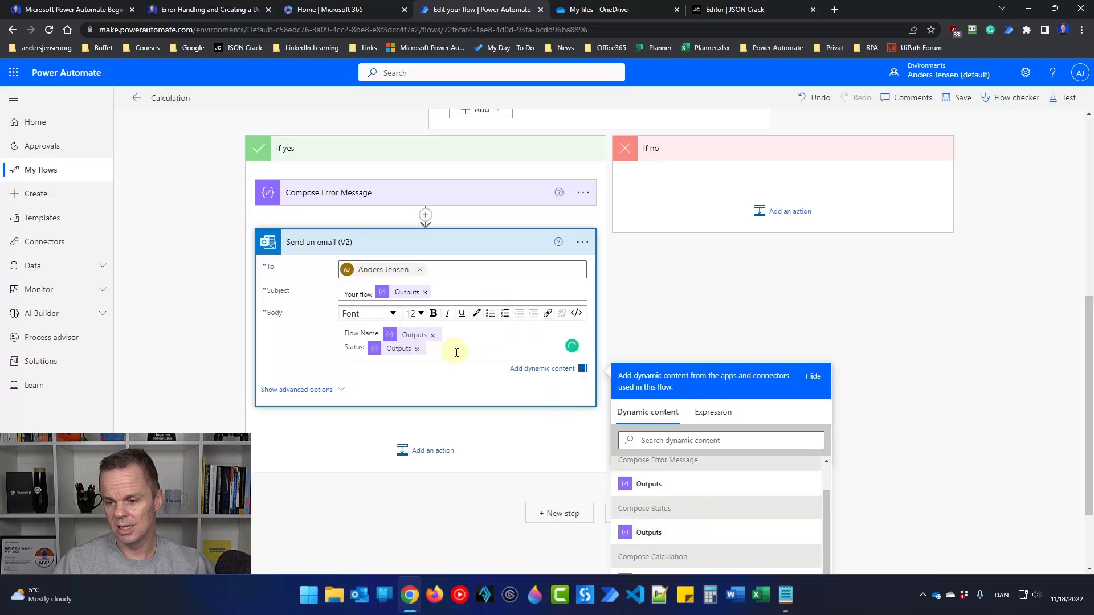
Add a third body line, "Error Message:", followed by the Compose Error Message output.
key("Return")
scroll(670, 538, "up", 1)
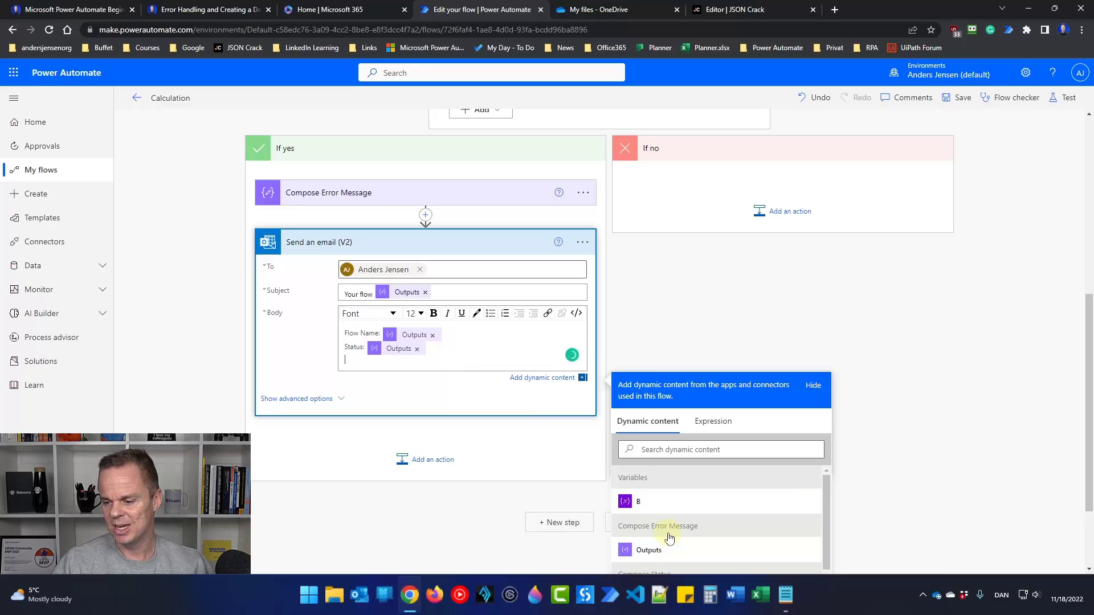
scroll(669, 533, "down", 2)
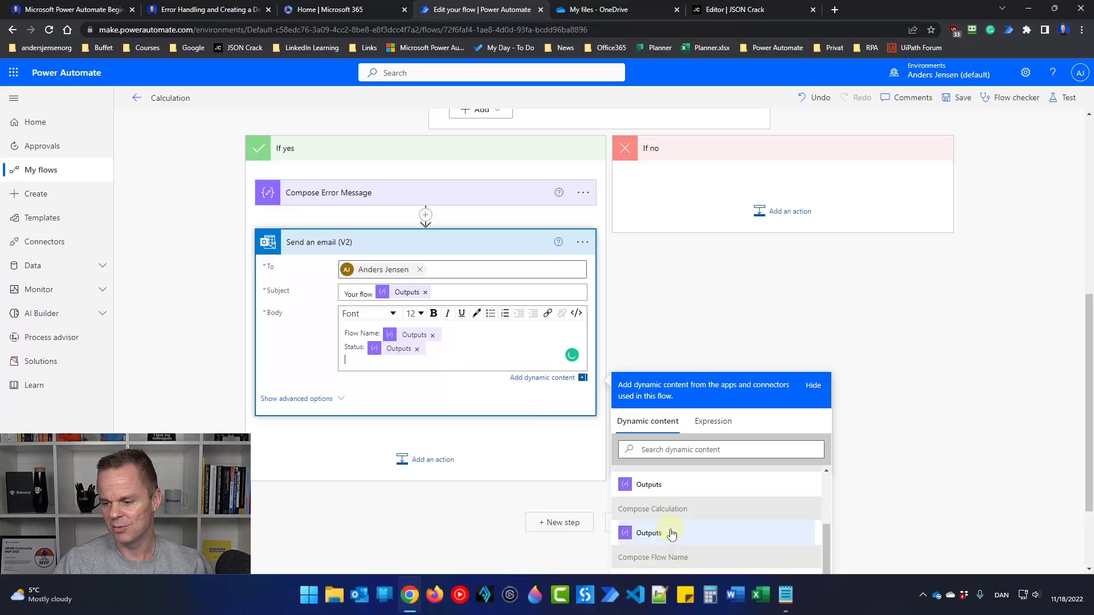
left_click(353, 359)
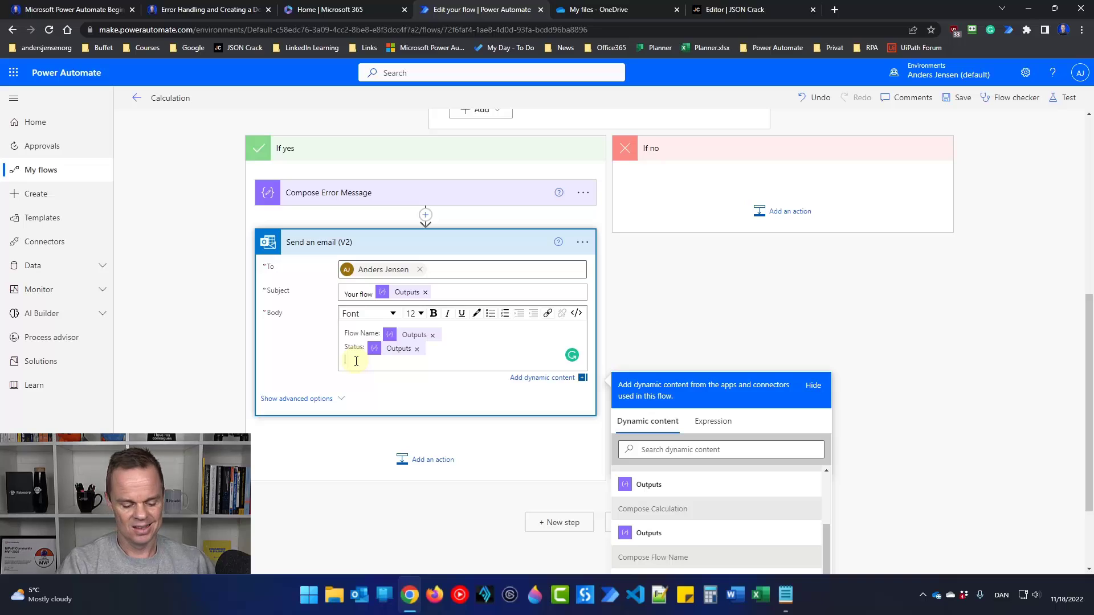
type("Error Message:")
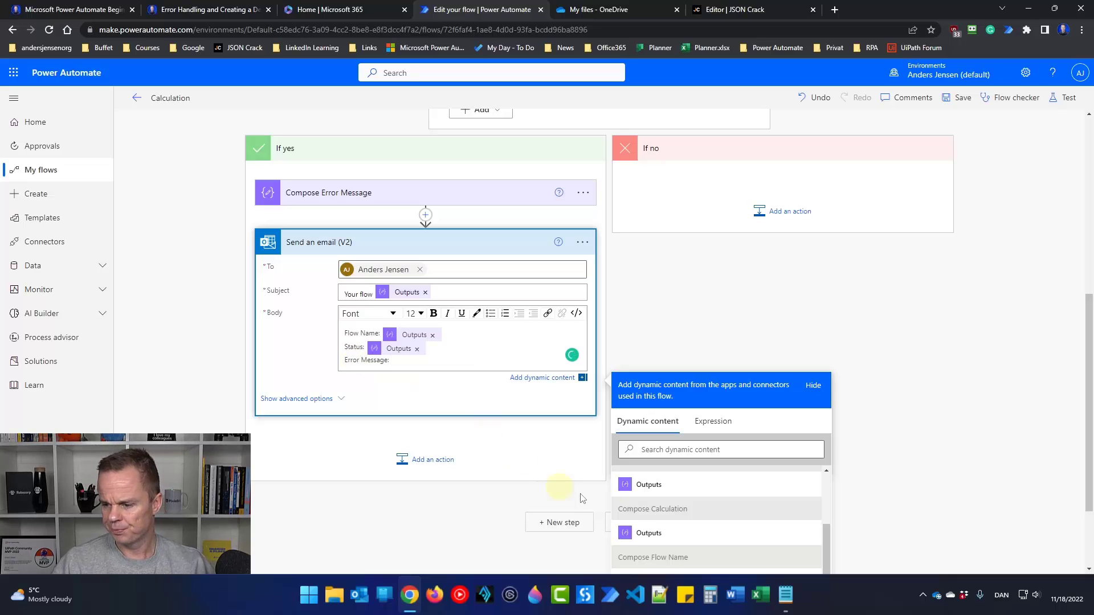
scroll(752, 542, "up", 1)
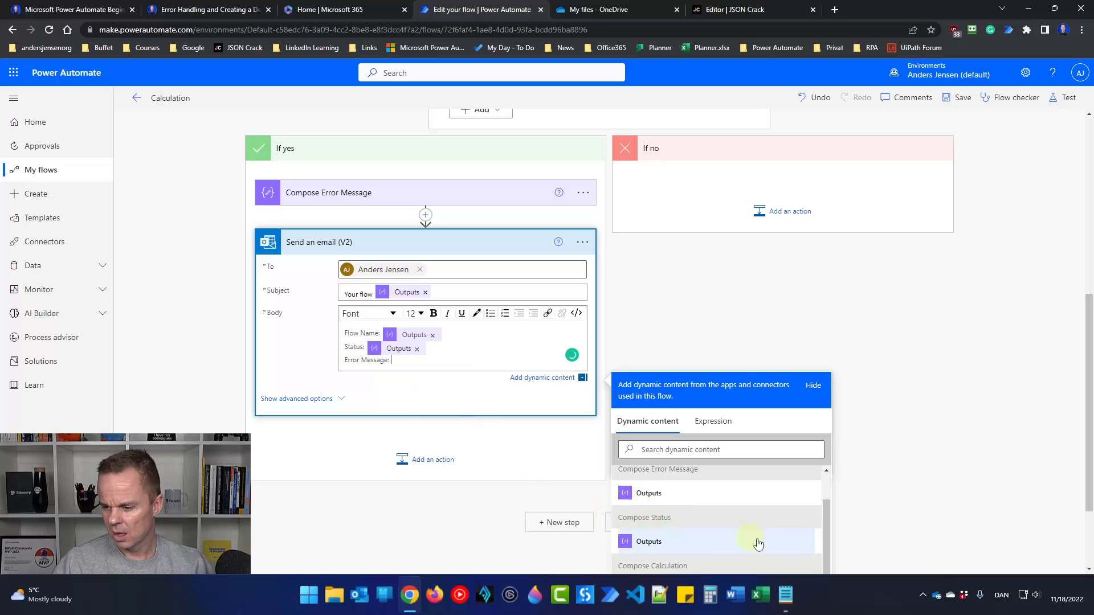
scroll(704, 531, "up", 1)
left_click(674, 549)
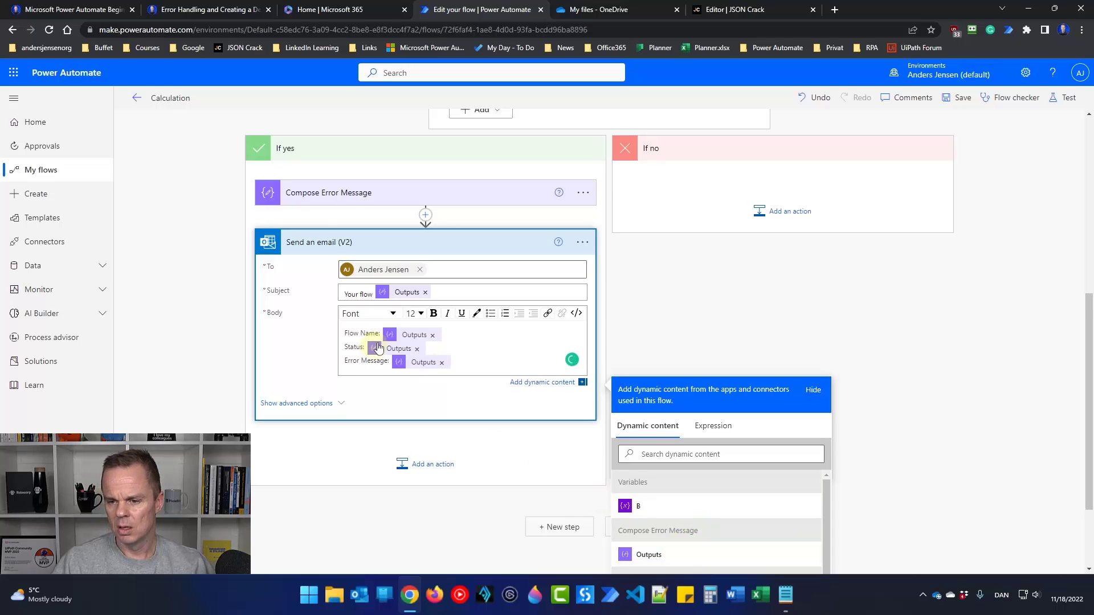
Make the Flow Name, Status and Error Message labels in the email body bold and save the flow.
left_click_drag(381, 333, 332, 376)
left_click(433, 317)
left_click(433, 313)
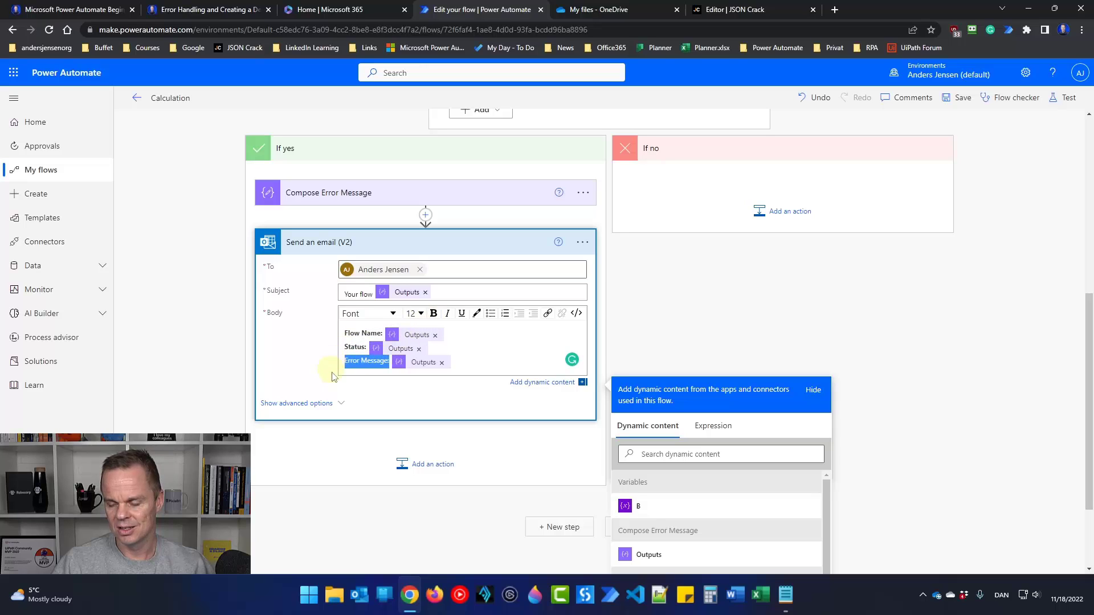
left_click(433, 314)
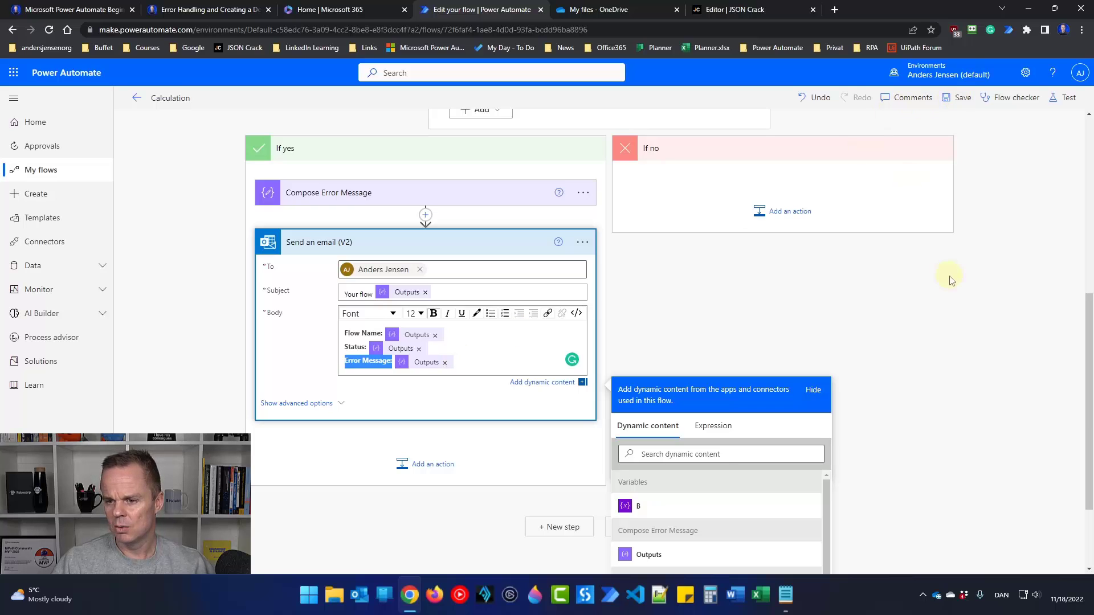
left_click(968, 98)
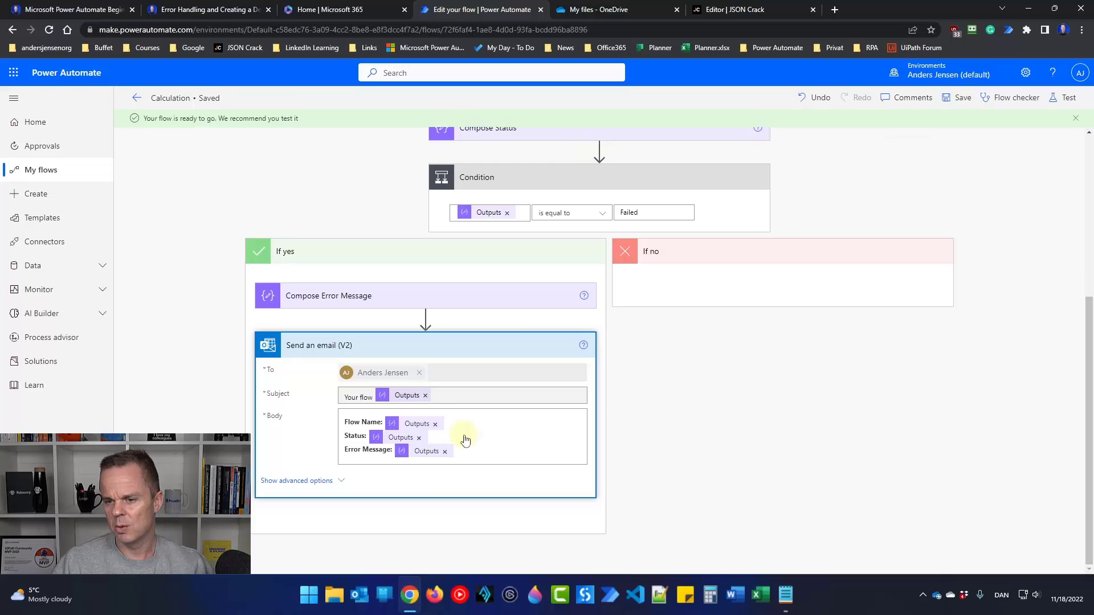
Check the type of variable B, then test the flow and read the notification email it sends.
scroll(694, 348, "up", 3)
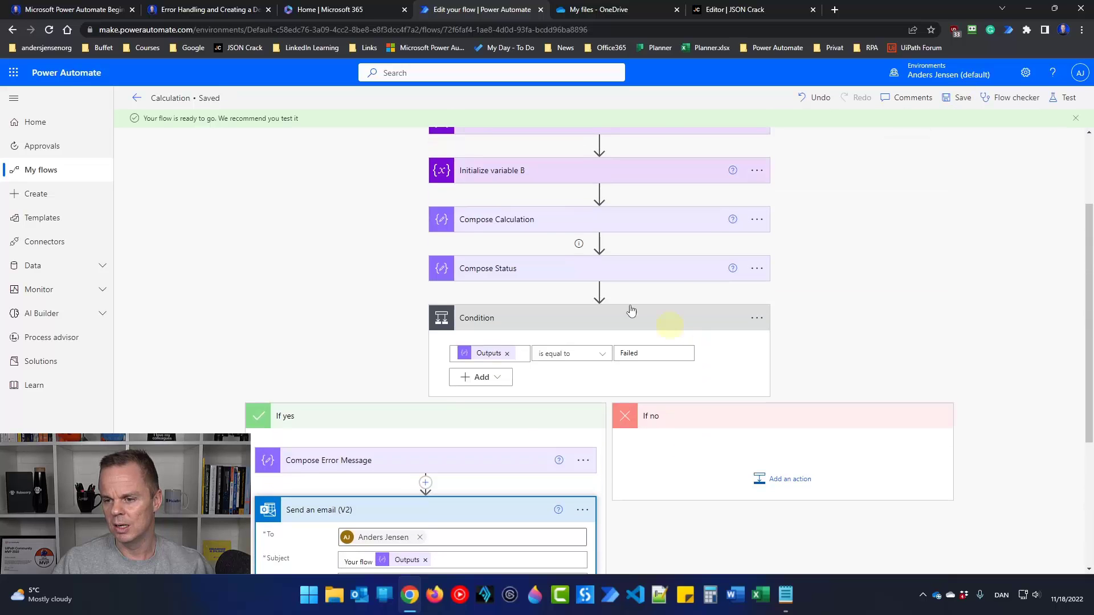
left_click(532, 171)
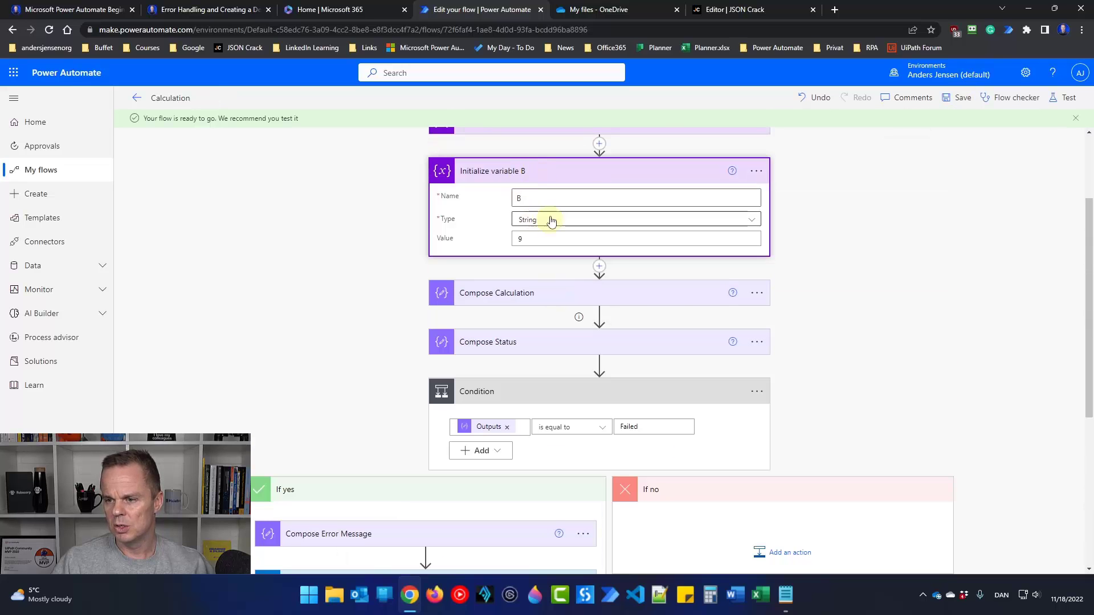
left_click(1075, 115)
left_click(934, 555)
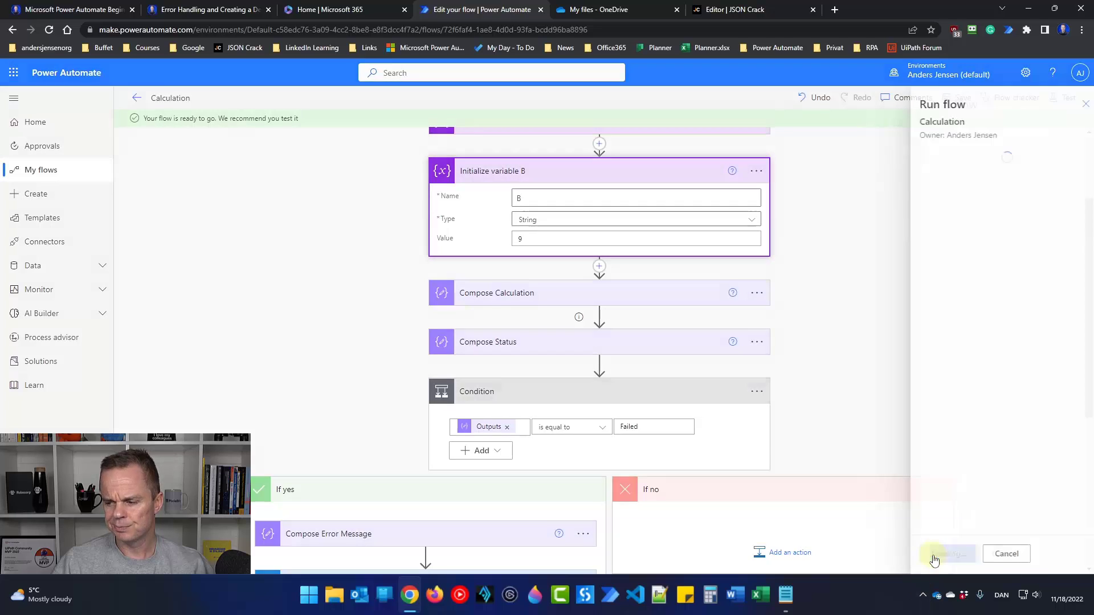
left_click(935, 555)
left_click(934, 555)
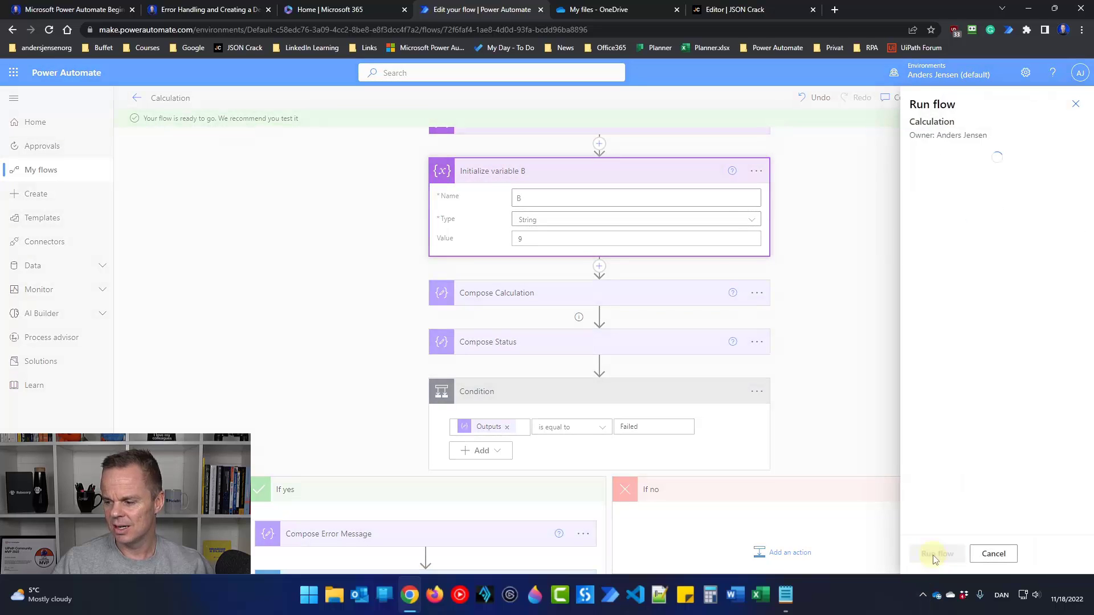
left_click(932, 553)
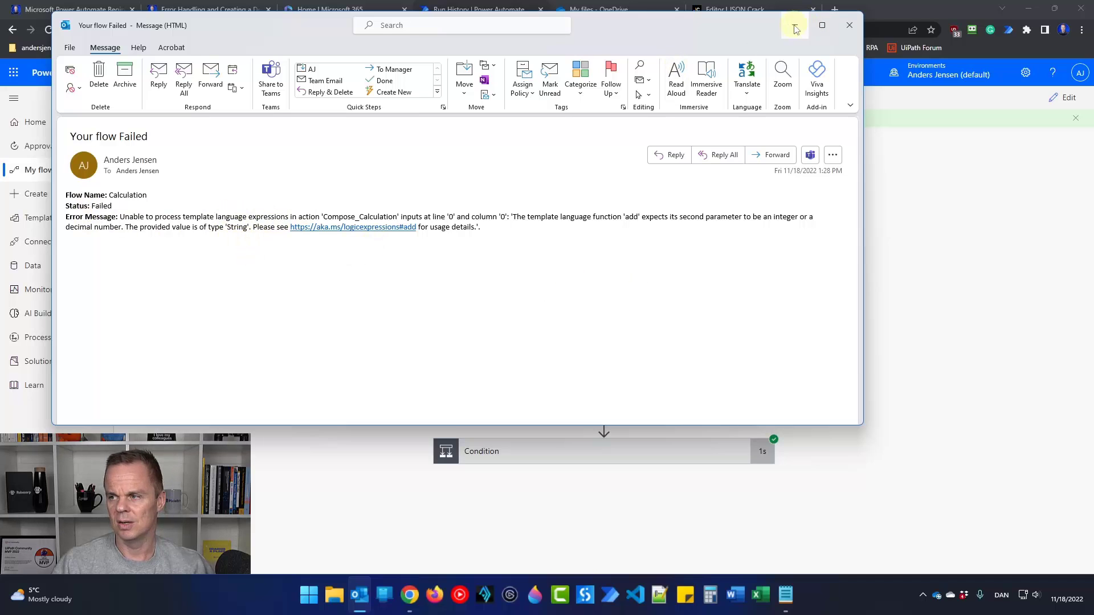
left_click(849, 25)
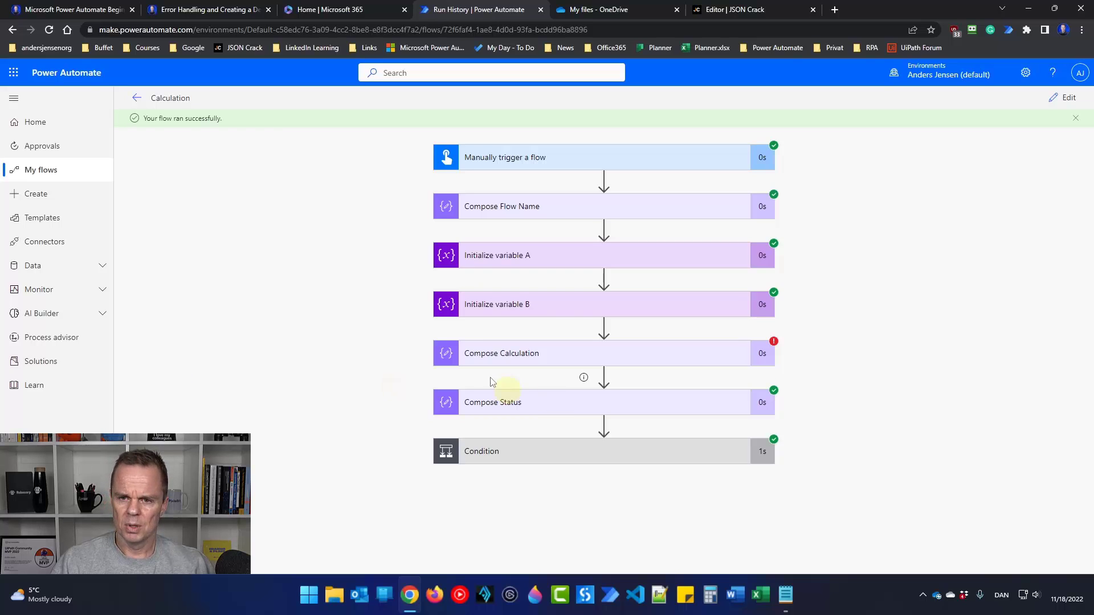
Review the 28-day run history on the flow's details page and reopen the flow for editing.
left_click(137, 97)
scroll(455, 387, "down", 2)
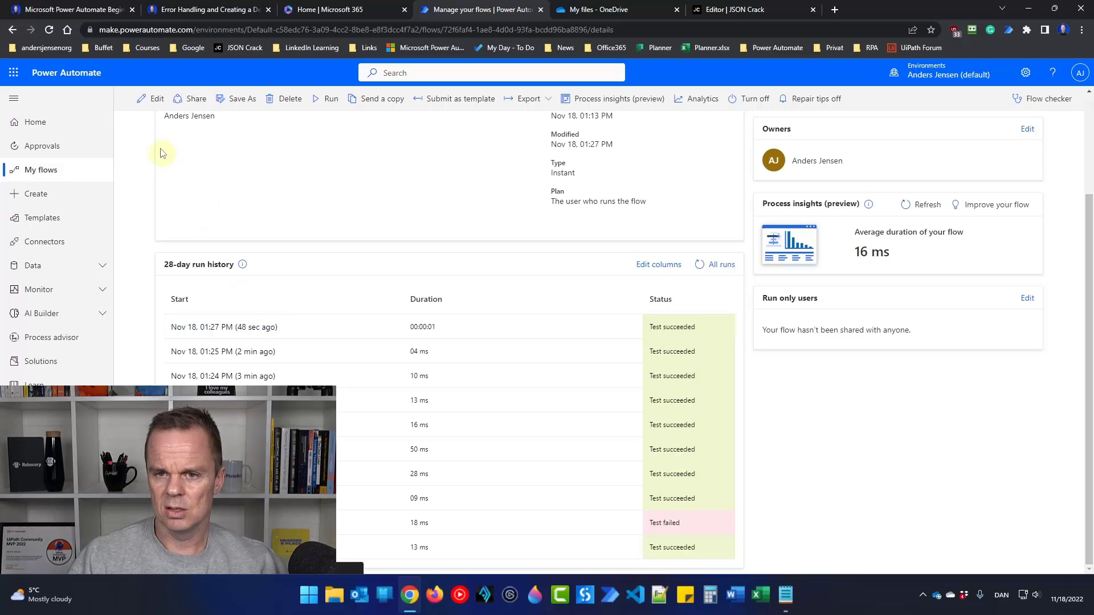
left_click(153, 99)
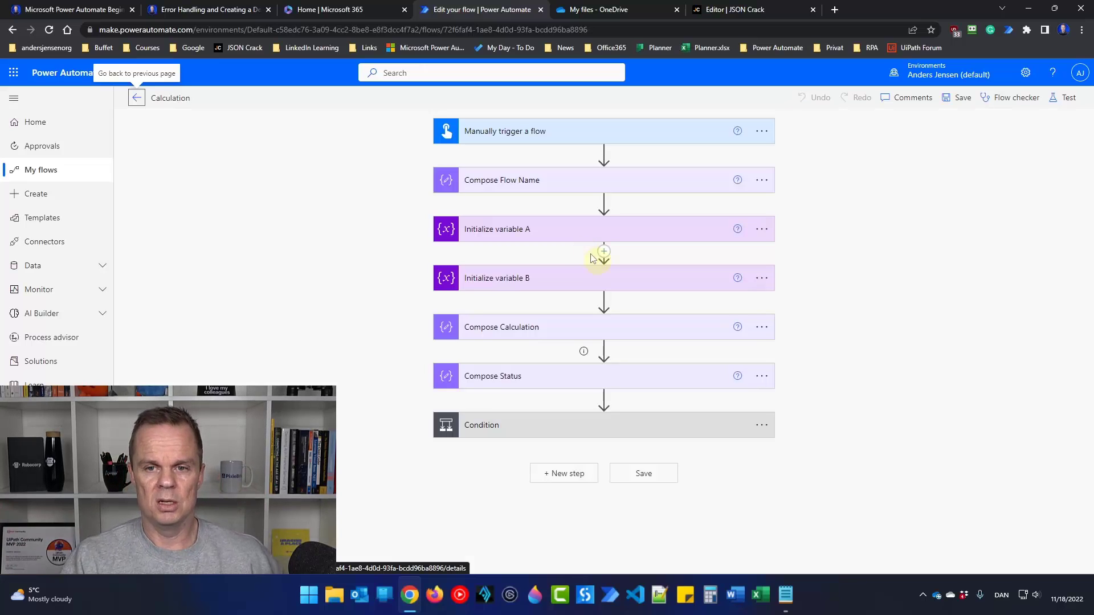
Add a Terminate action after Send an email (V2) in the condition's If yes branch.
left_click(496, 433)
scroll(429, 439, "down", 3)
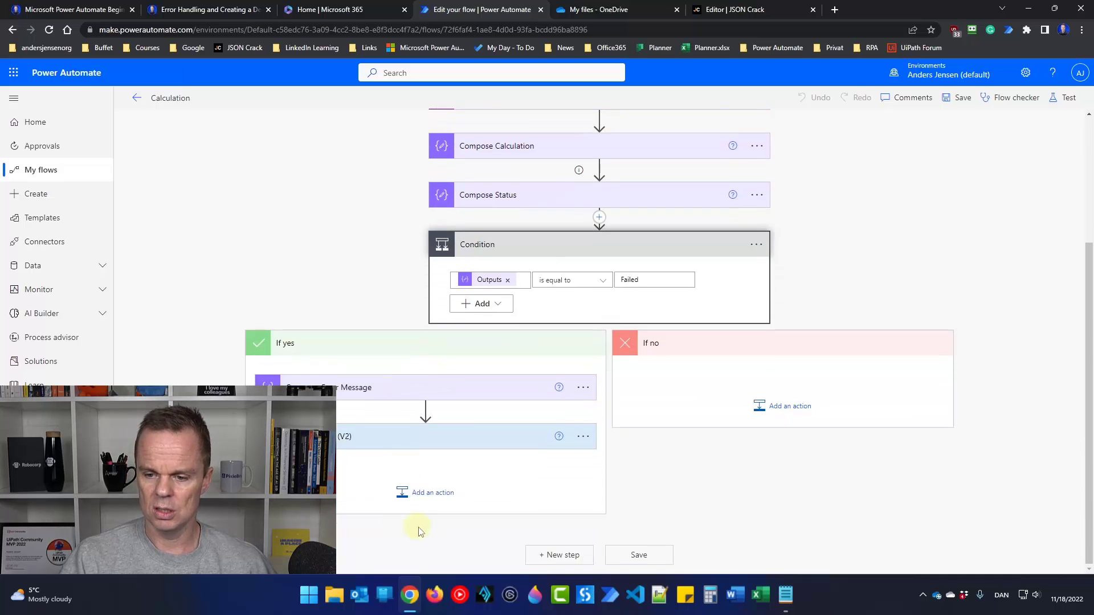
left_click(429, 493)
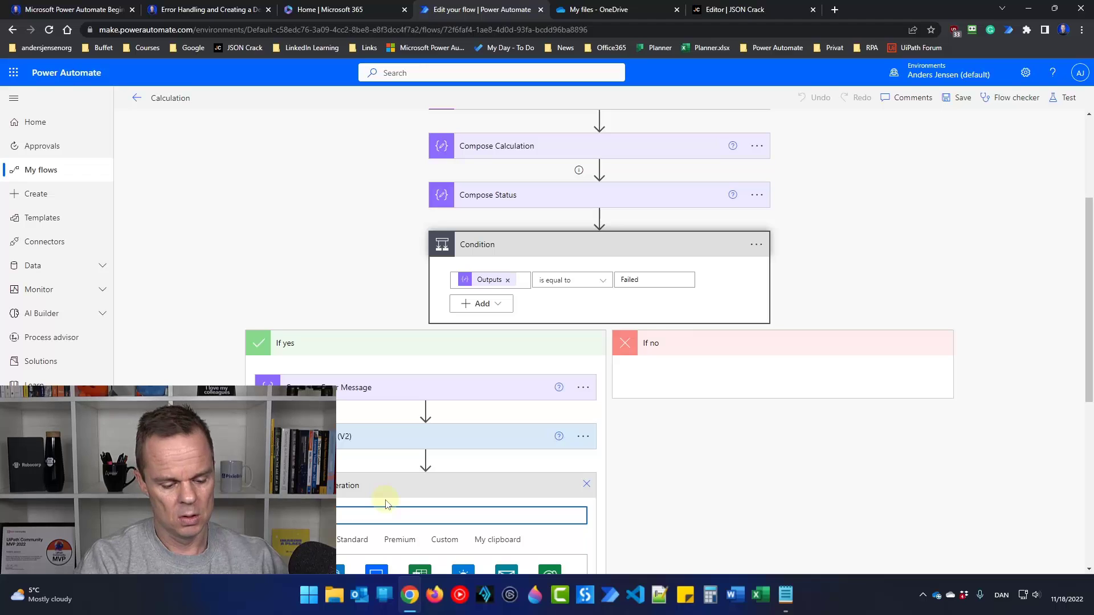
scroll(386, 501, "down", 2)
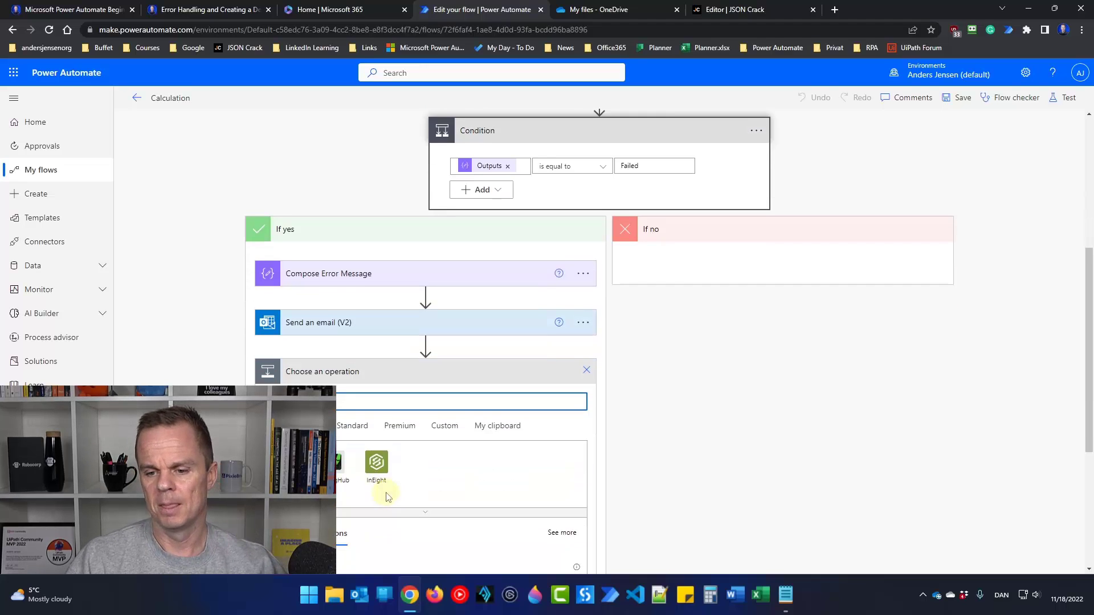
scroll(388, 498, "down", 1)
left_click(328, 508)
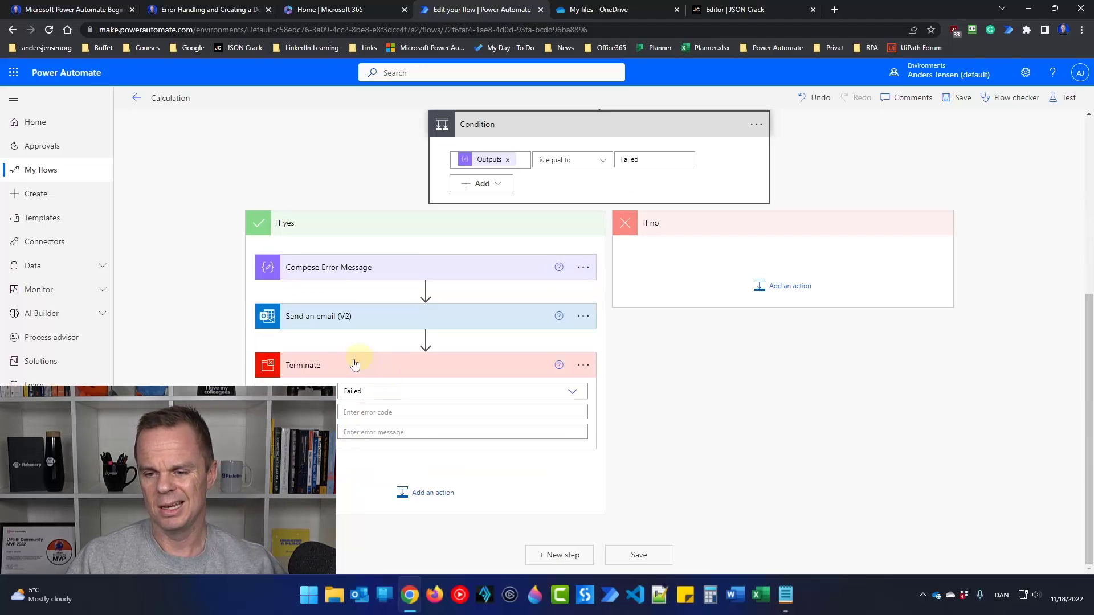
Save the flow, run a manual test, and reopen it for editing from its details page.
left_click(959, 109)
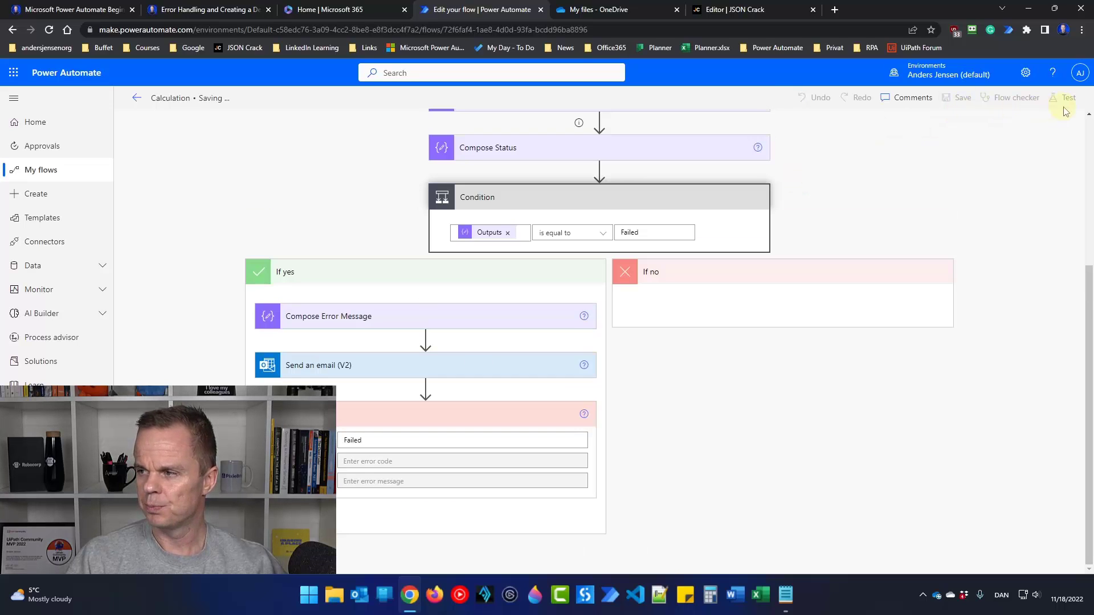
left_click(1068, 107)
left_click(940, 127)
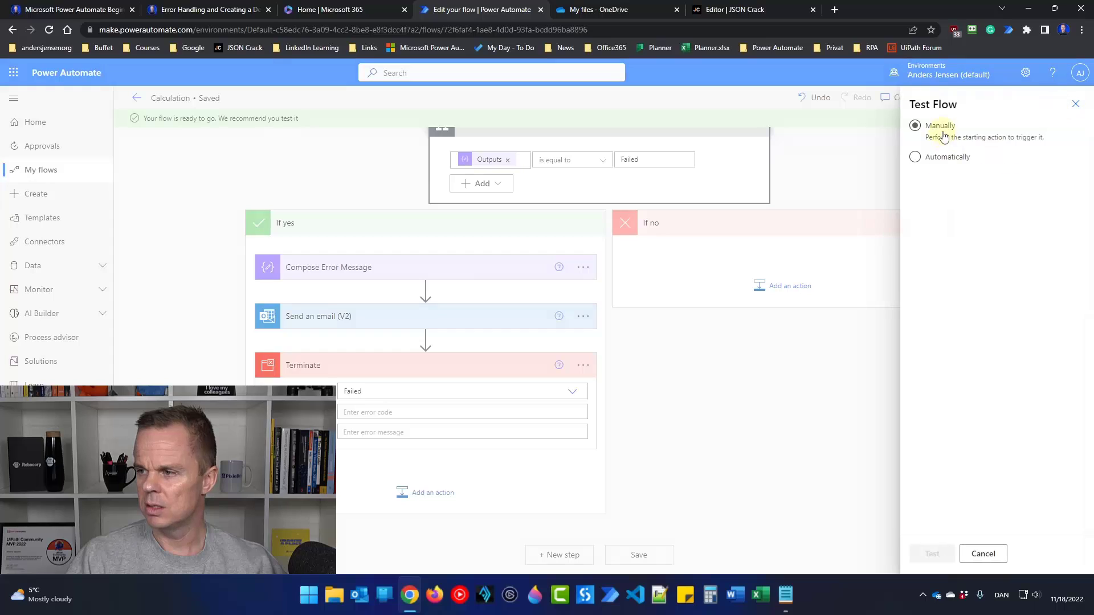
left_click(933, 553)
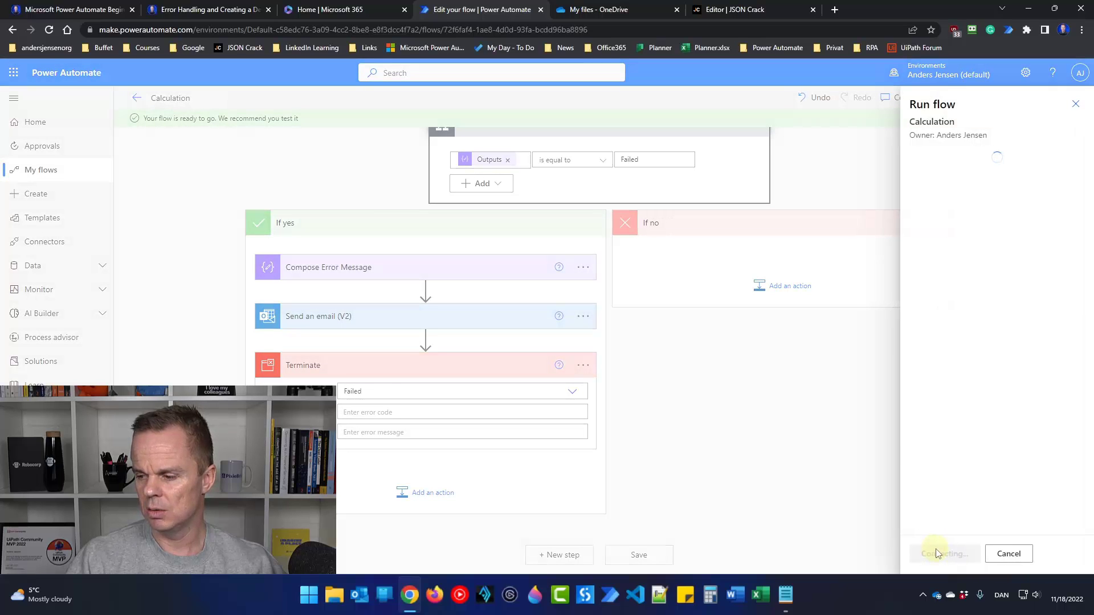
left_click(936, 553)
left_click(936, 553)
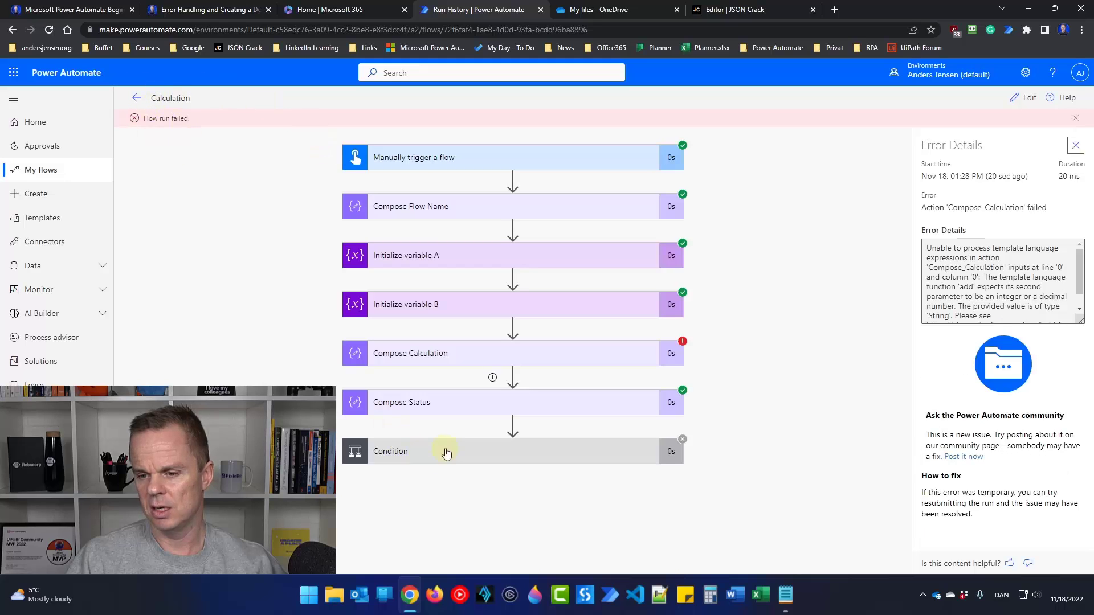
left_click(143, 101)
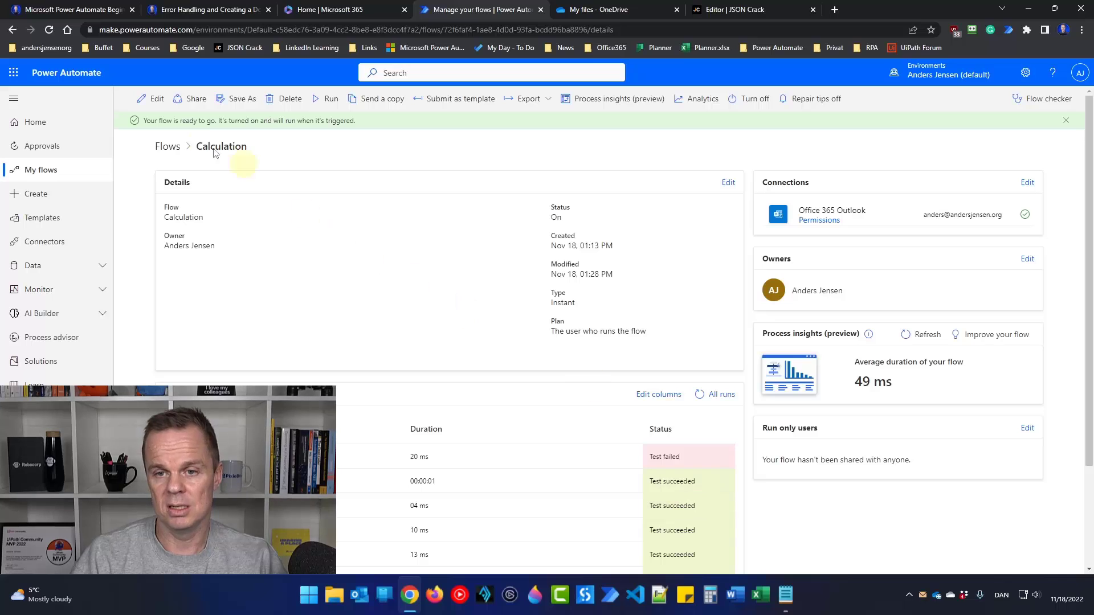
left_click(153, 98)
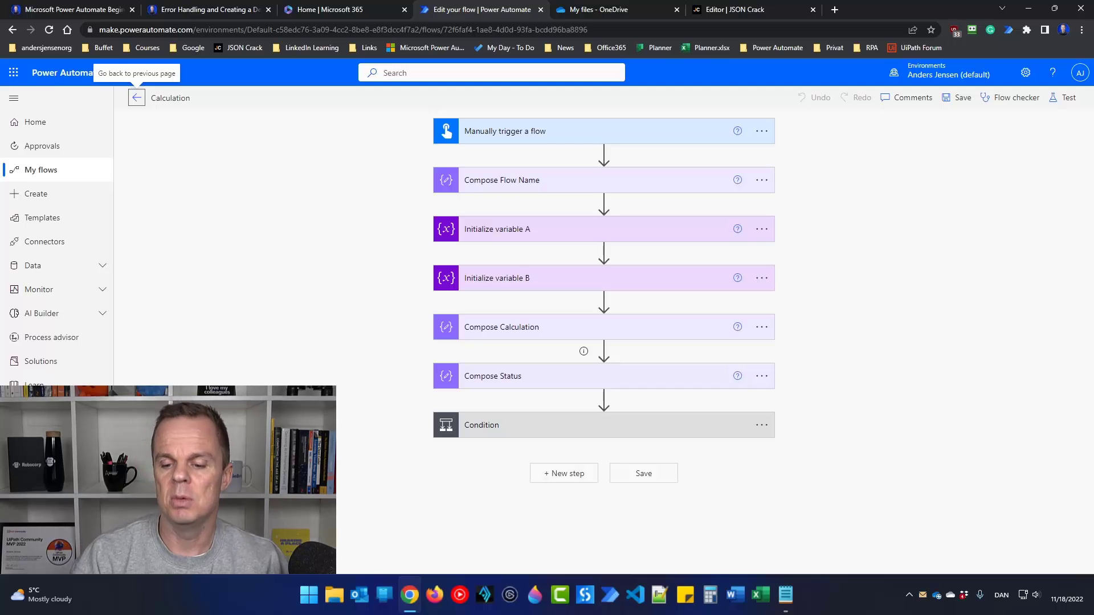
Open a new Notepad note and write the underlined heading Try Catch Finally with the entries Try, Catch and Finally beneath it.
left_click(303, 597)
type("note")
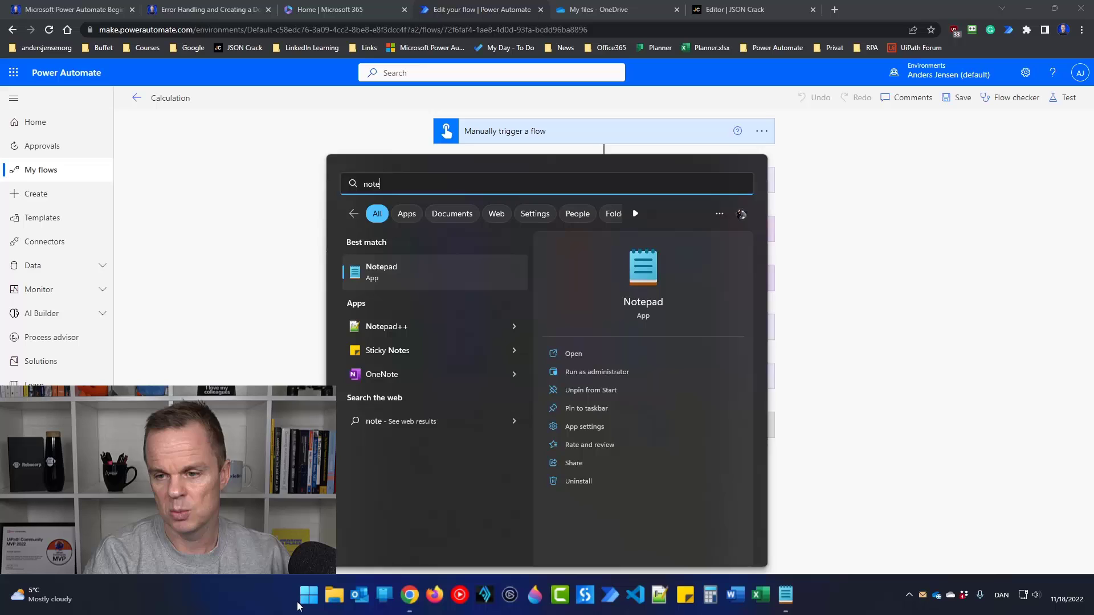
key("Return")
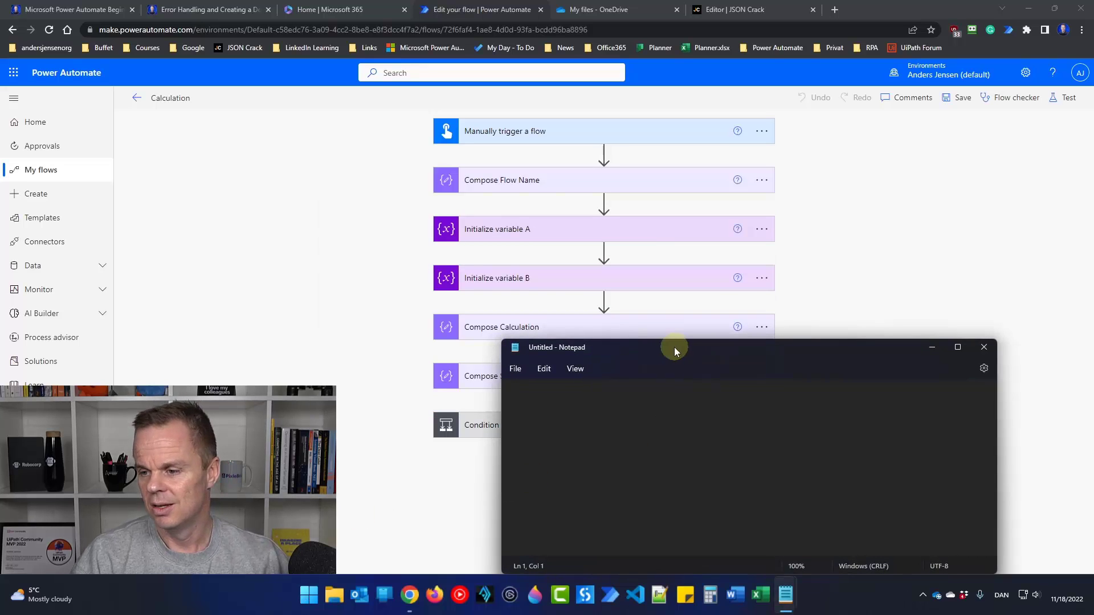
left_click_drag(674, 342, 648, 221)
type("Tr")
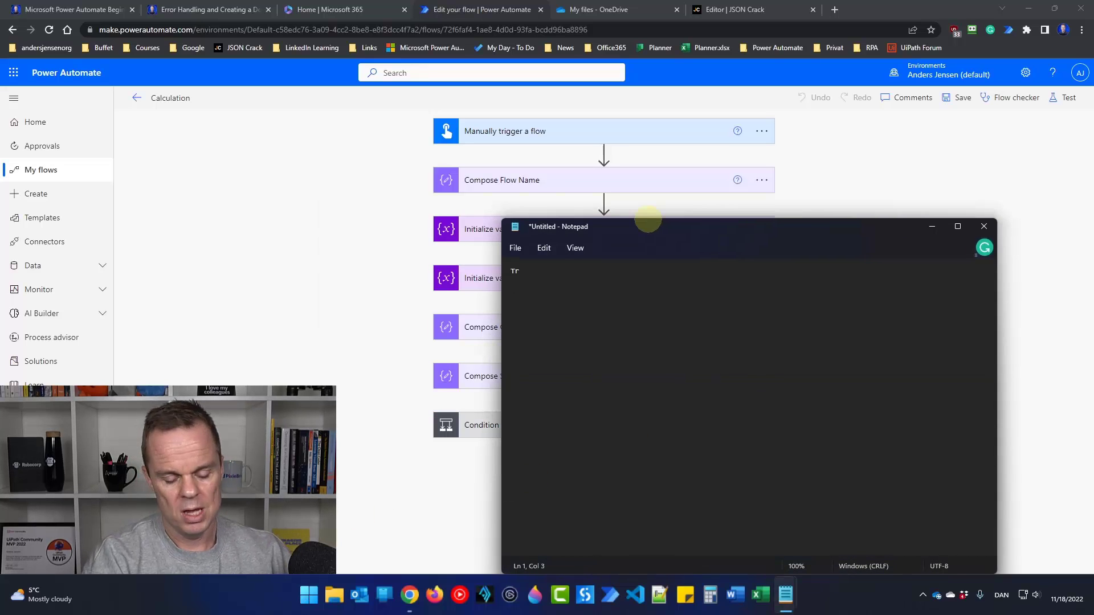
type("y Catch FInal")
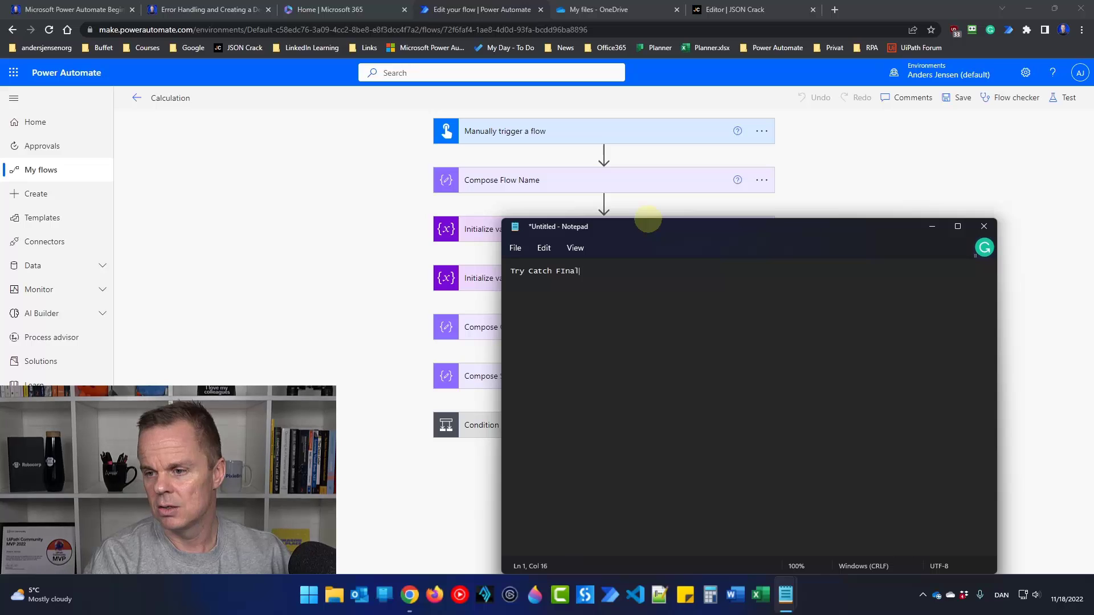
type("ly")
key("Return")
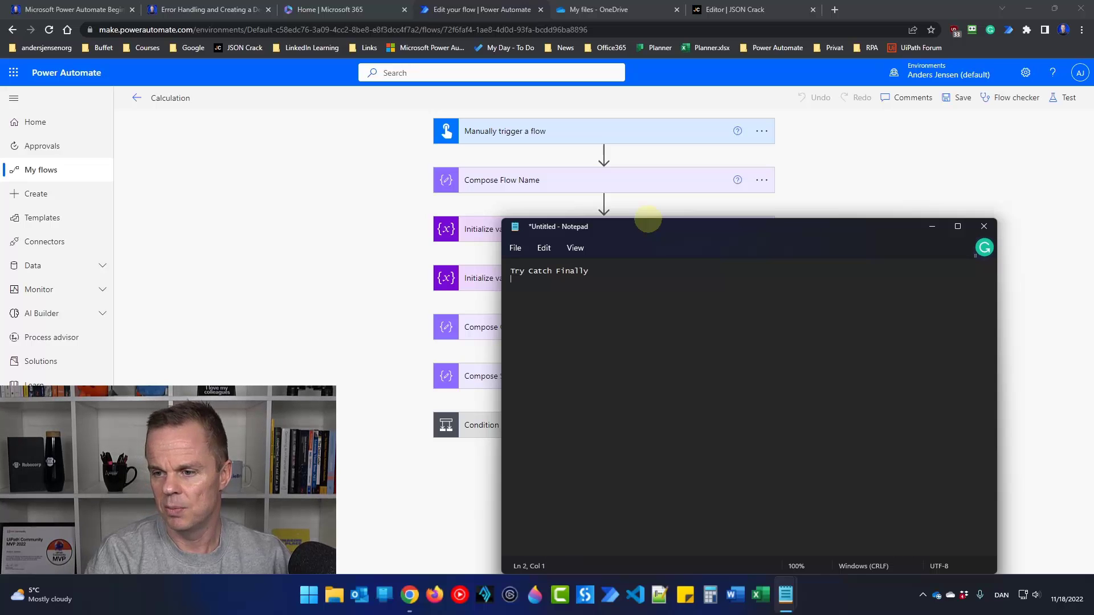
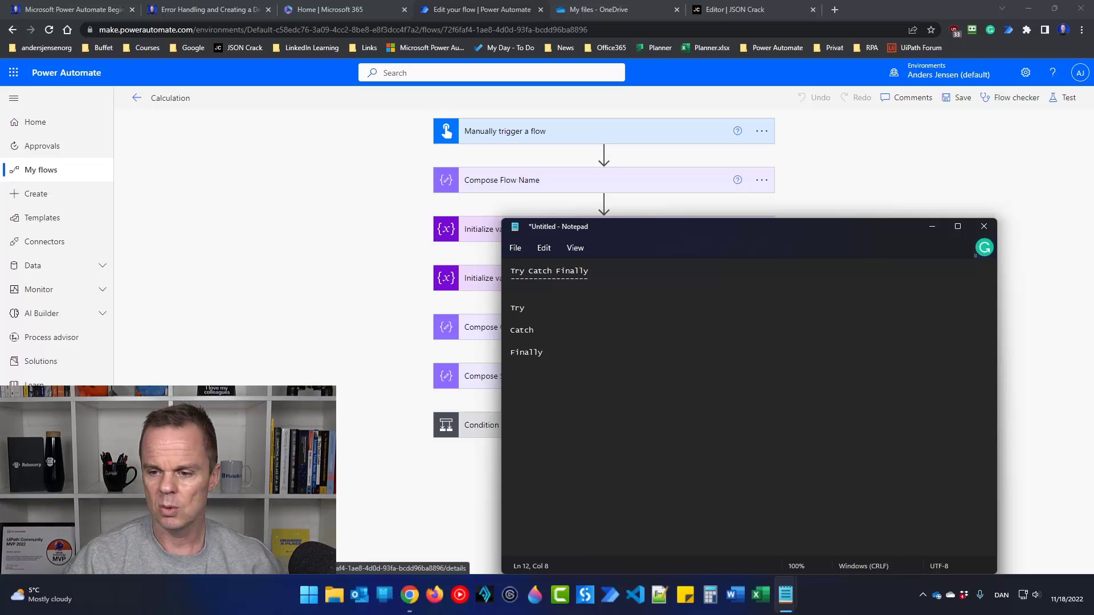
Switch back to Power Automate and set Compose Status to run only after Compose Calculation is successful, deselecting has failed and has timed out.
key("alt+Tab")
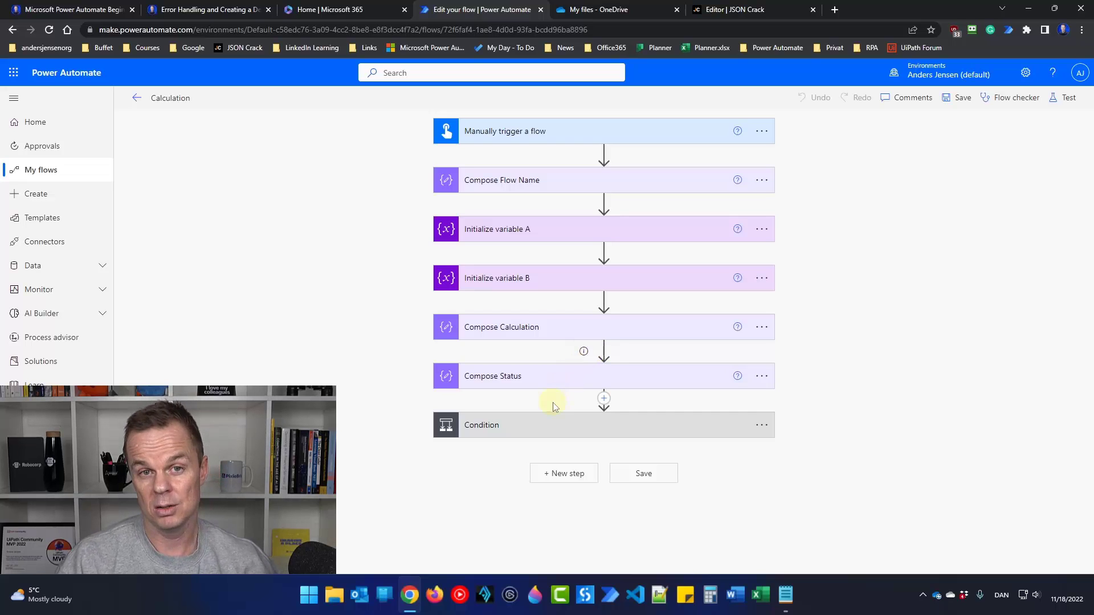
left_click(762, 376)
left_click(826, 497)
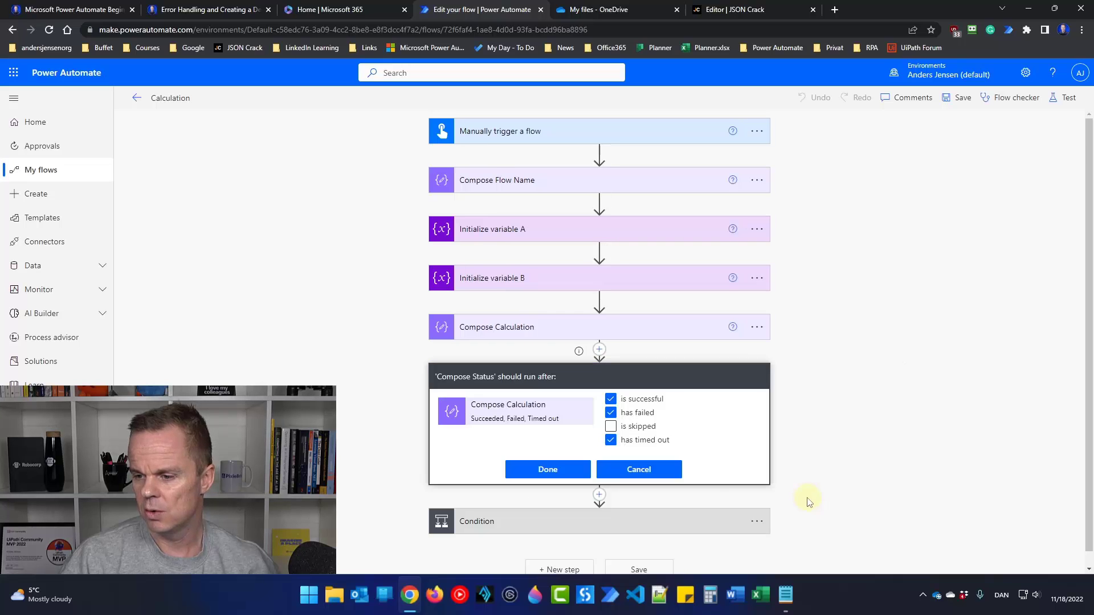
left_click(610, 413)
left_click(611, 439)
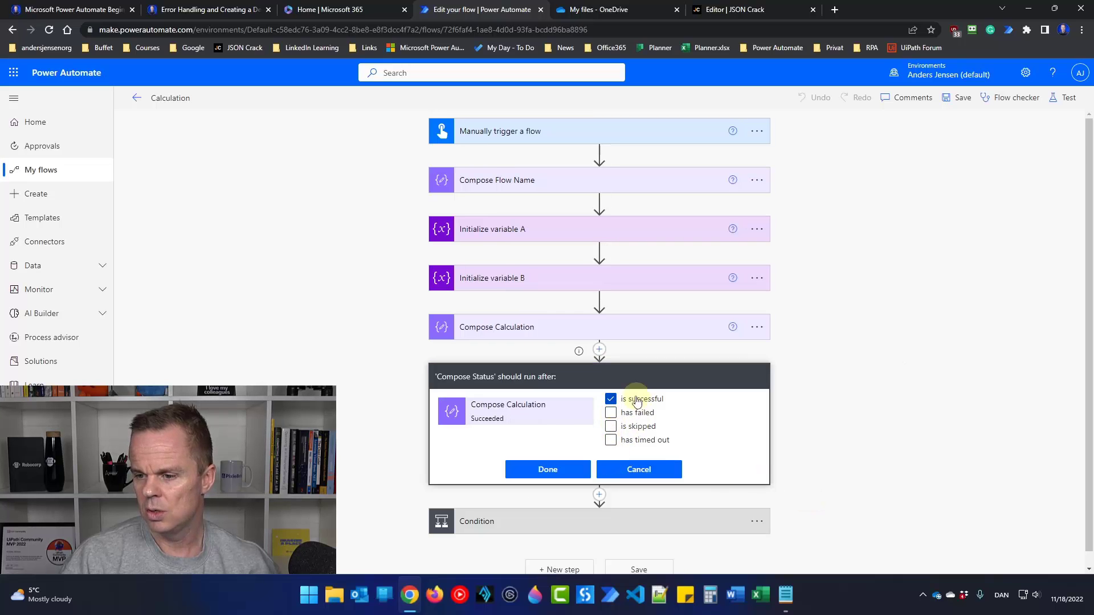
left_click(573, 475)
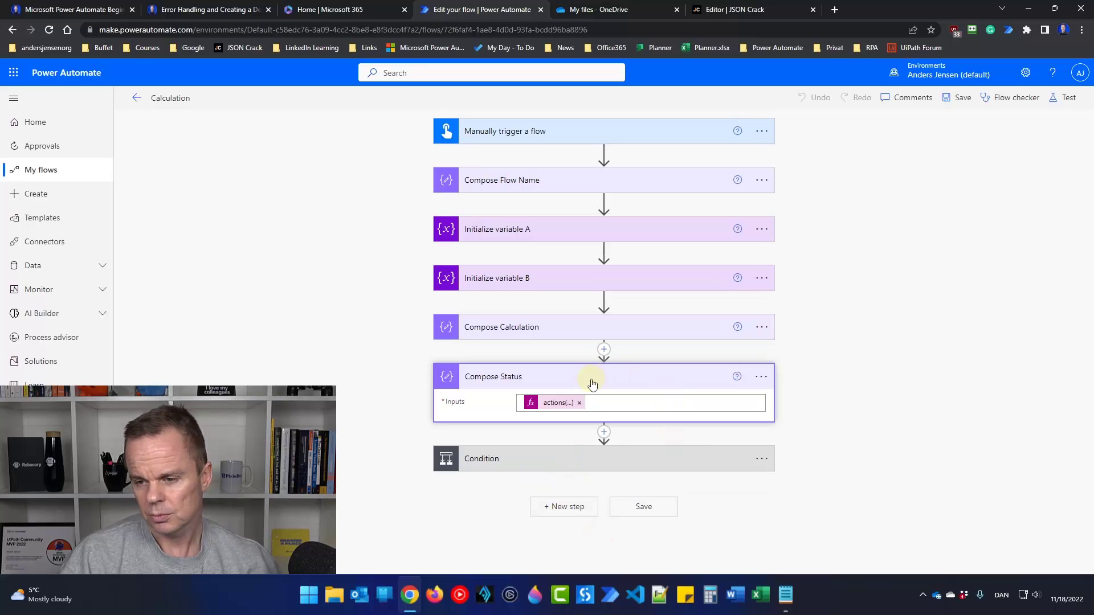
left_click(581, 505)
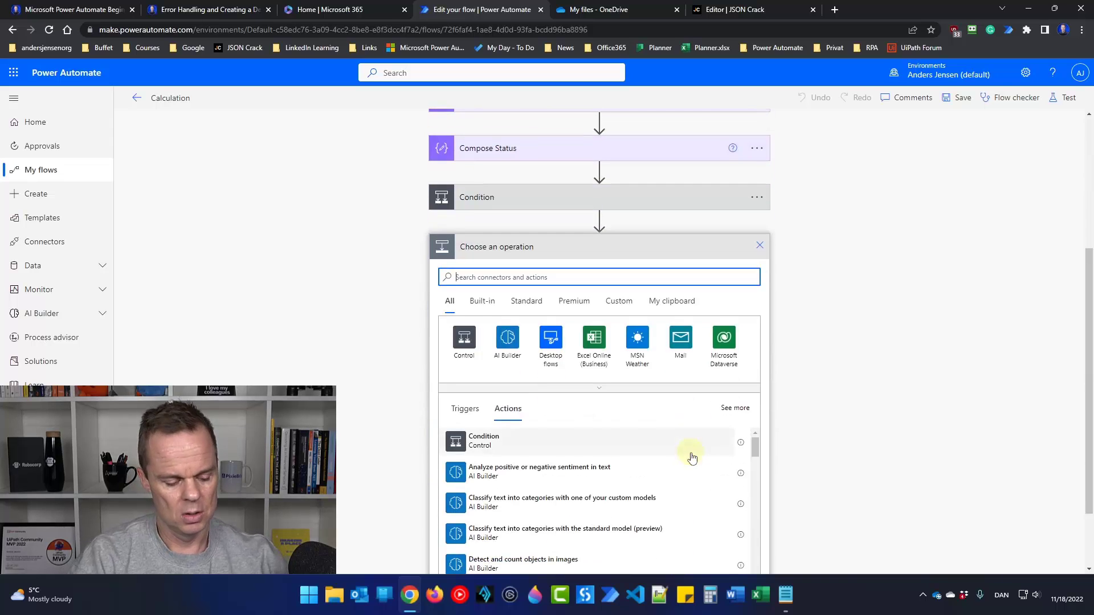
type("compose")
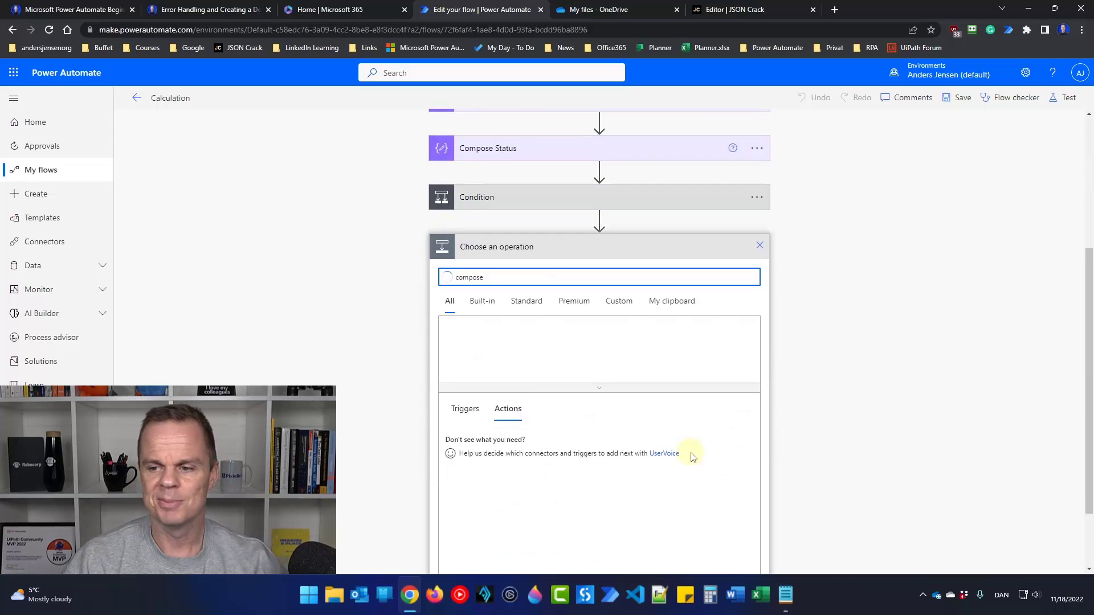
left_click(504, 442)
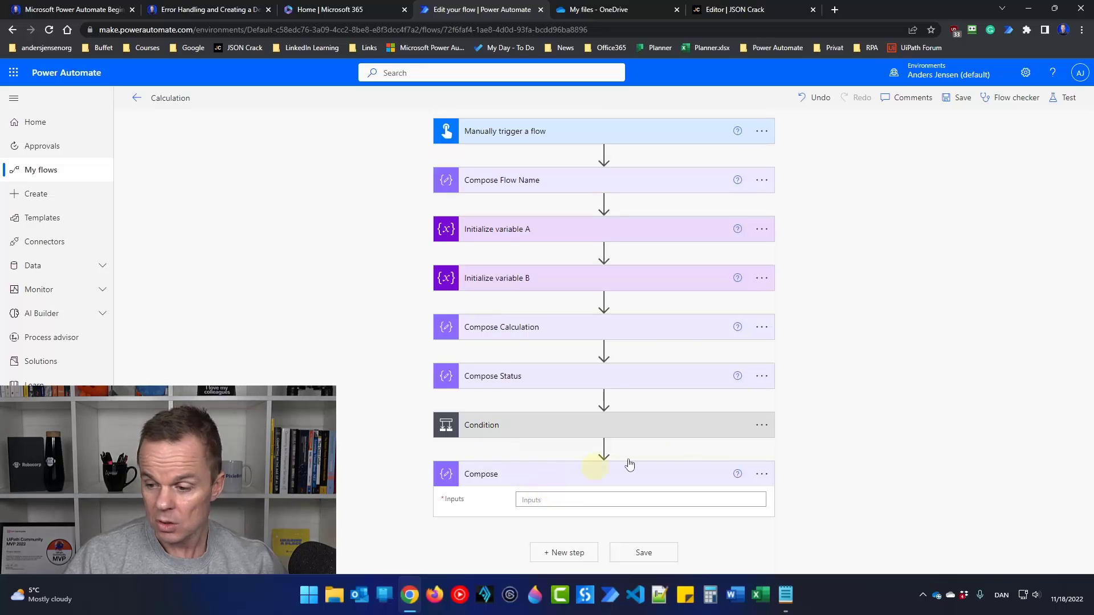
left_click(760, 475)
left_click(797, 558)
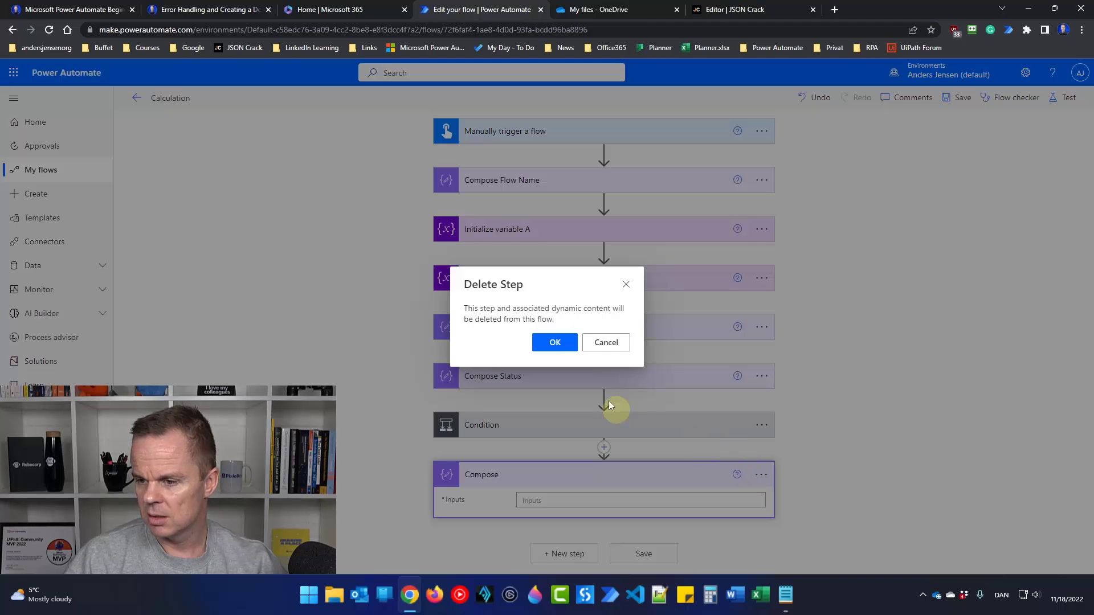
left_click(541, 343)
Add a Scope action after the Condition and rename it Scope Try Catch Finally.
left_click(556, 473)
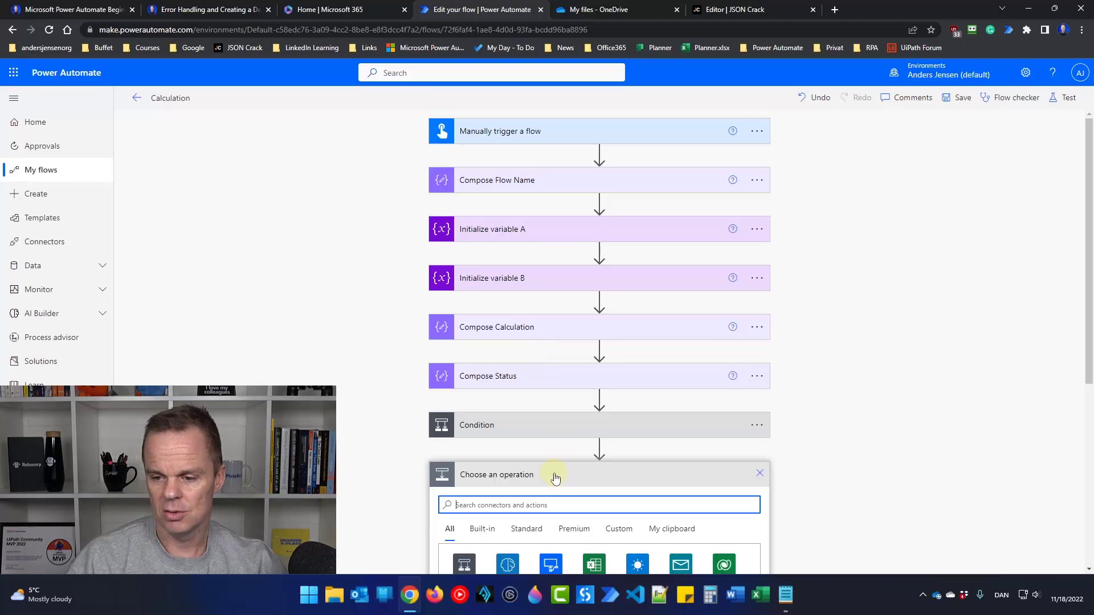
type("scope")
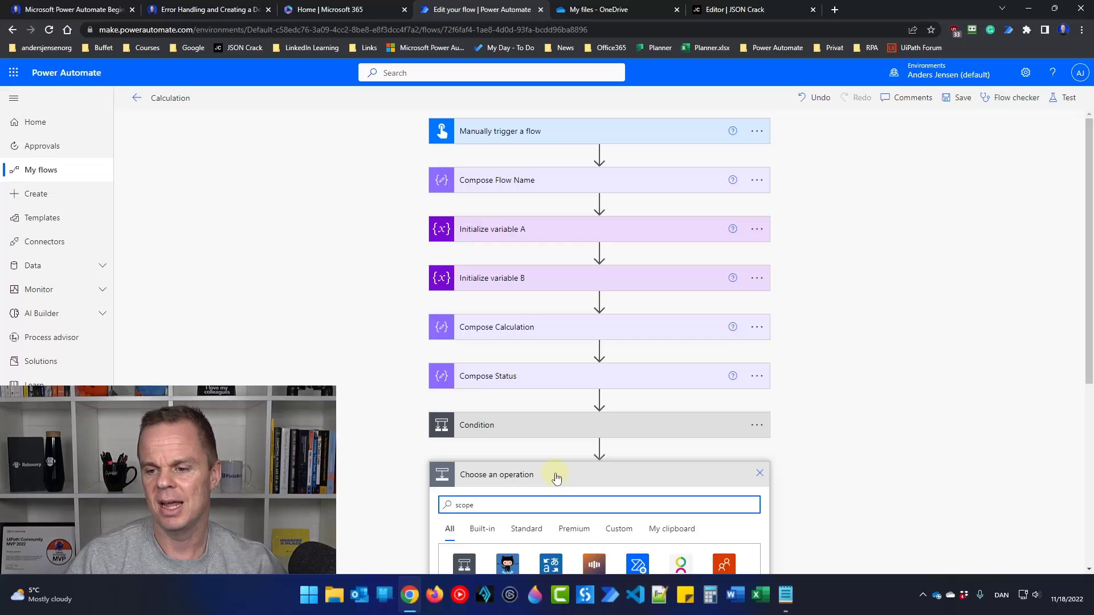
scroll(556, 479, "down", 1)
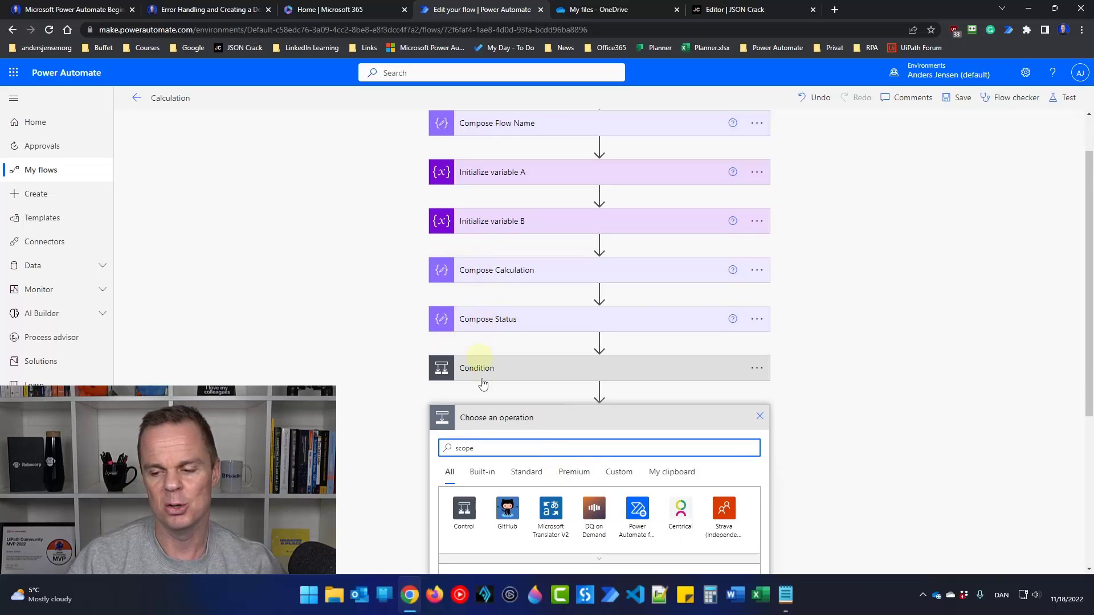
left_click(487, 558)
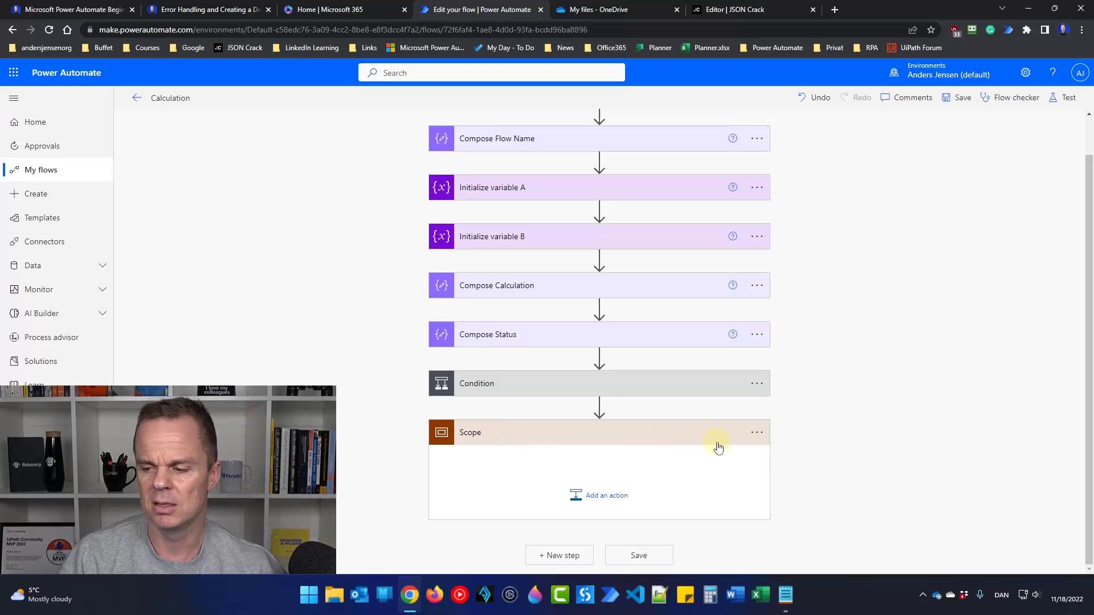
left_click(758, 433)
left_click(812, 439)
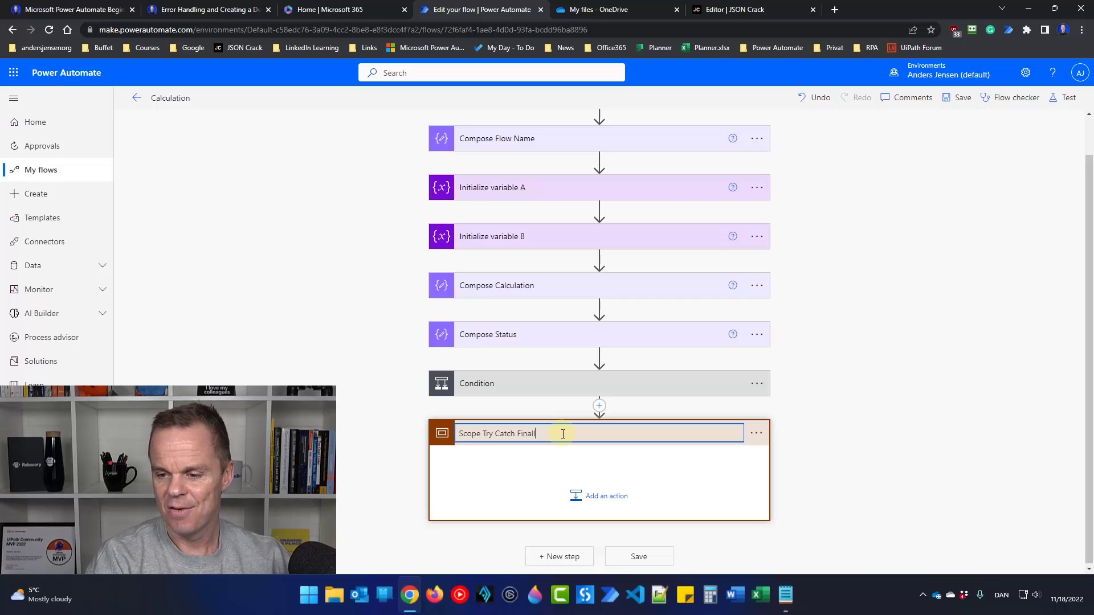
left_click(518, 497)
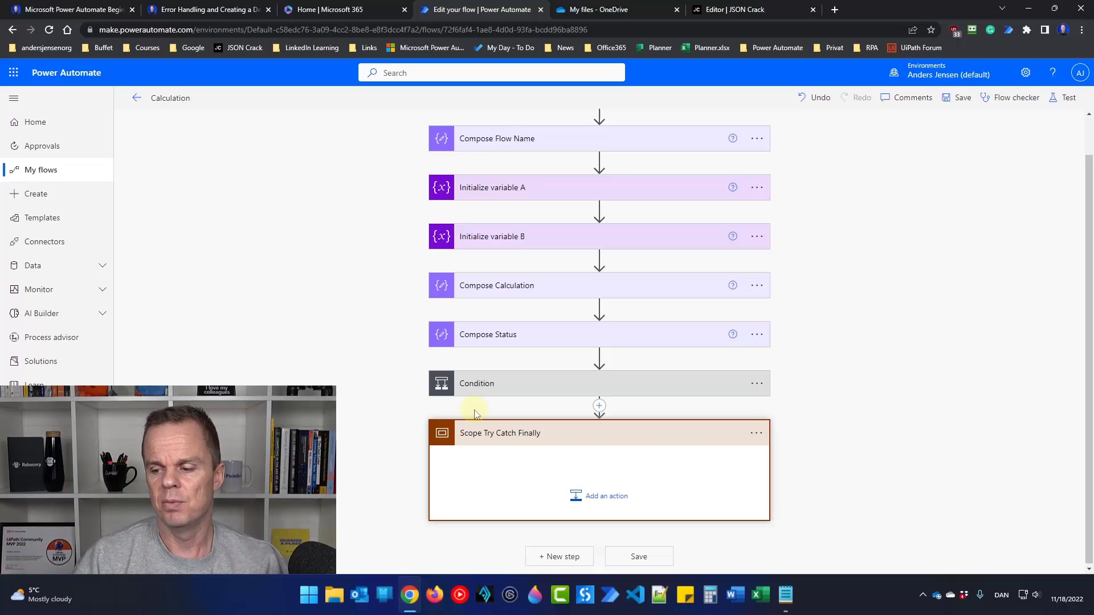
Consult the Try Catch Finally outline in Notepad and add a nested Scope action inside Scope Try Catch Finally in Power Automate.
mouse_move(785, 594)
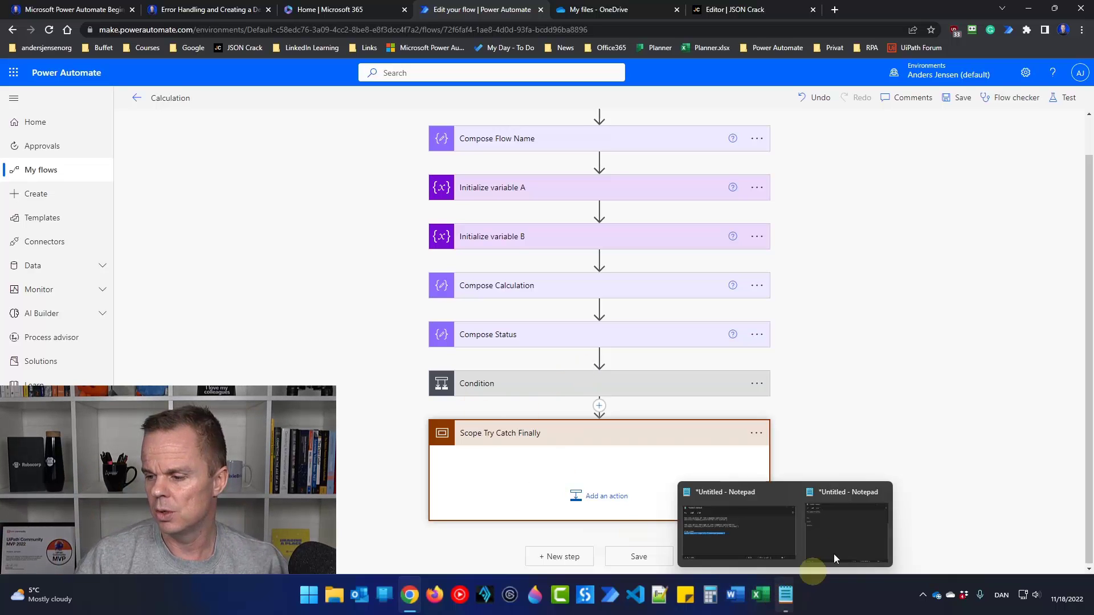
left_click(758, 512)
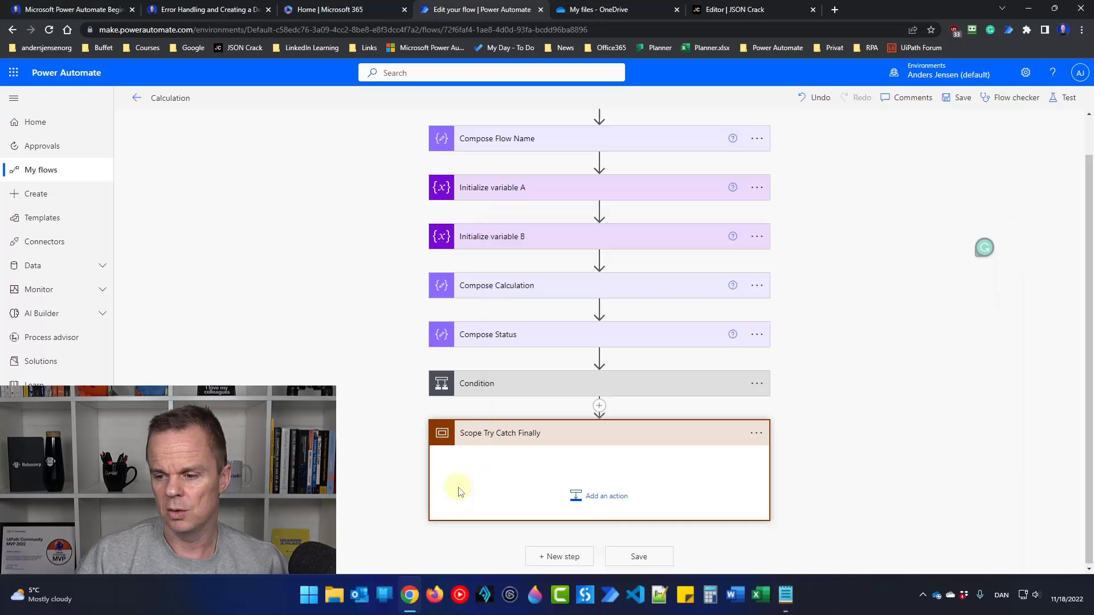
left_click(460, 493)
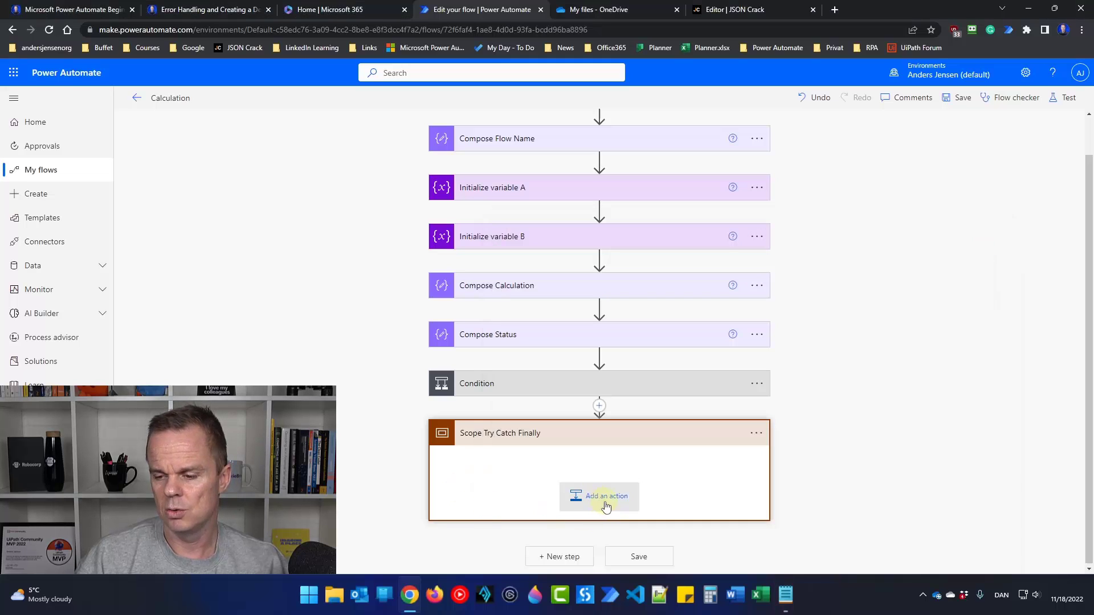
left_click(612, 506)
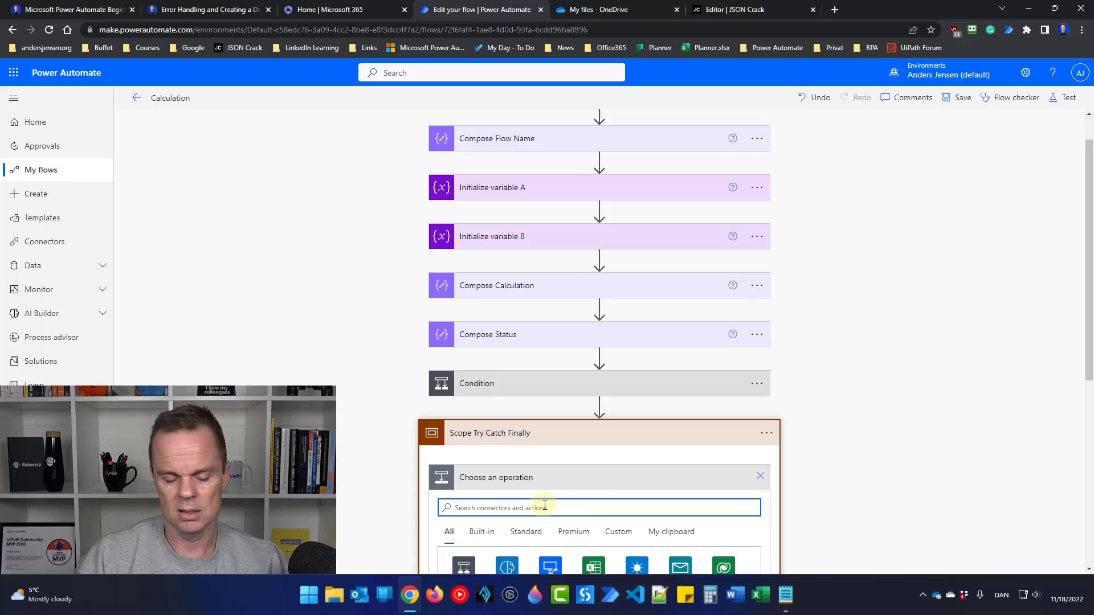
type("scope")
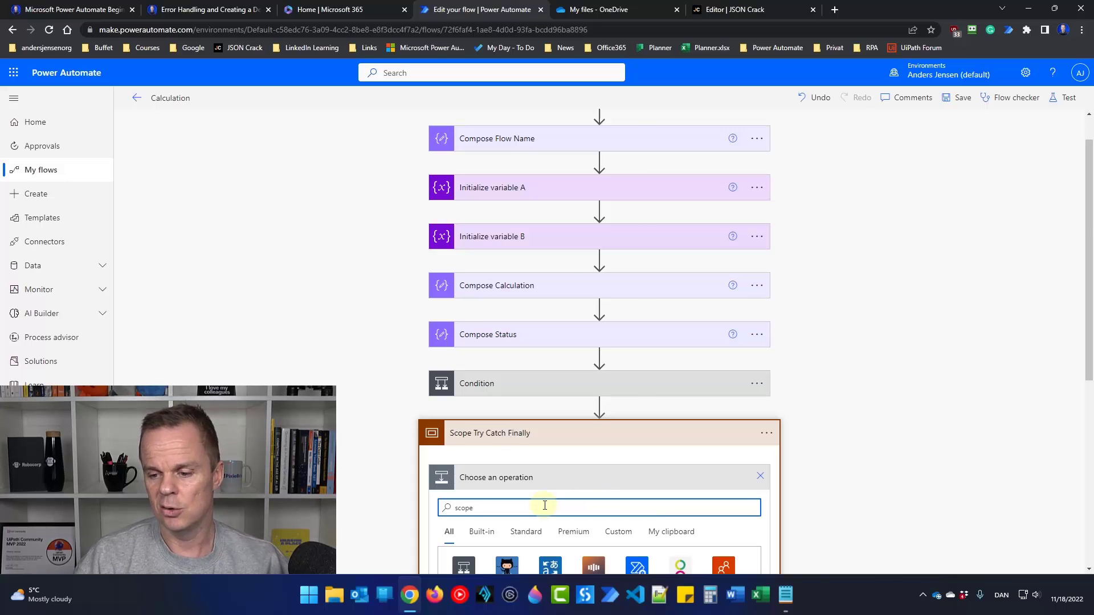
scroll(544, 505, "down", 3)
left_click(506, 512)
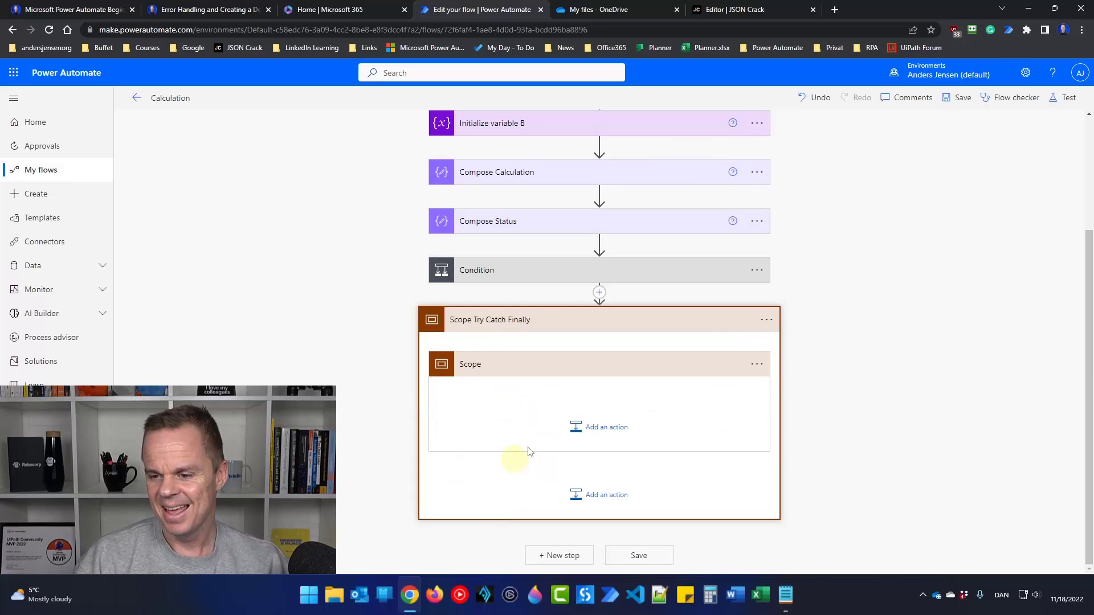
Rename the nested scope inside Scope Try Catch Finally to Scope Try.
left_click(757, 364)
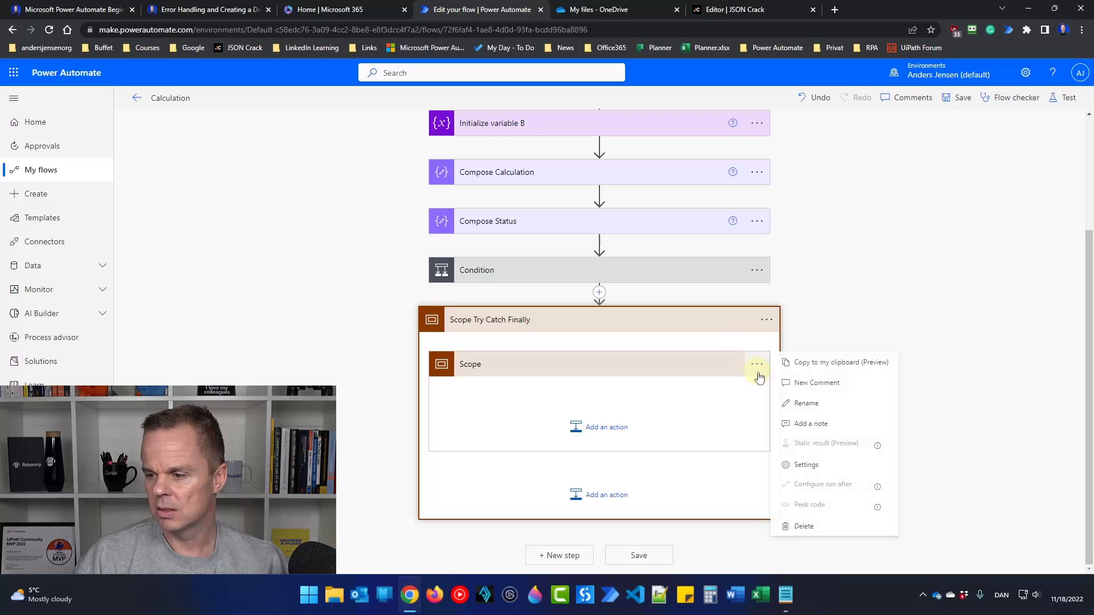
left_click(789, 403)
left_click(531, 366)
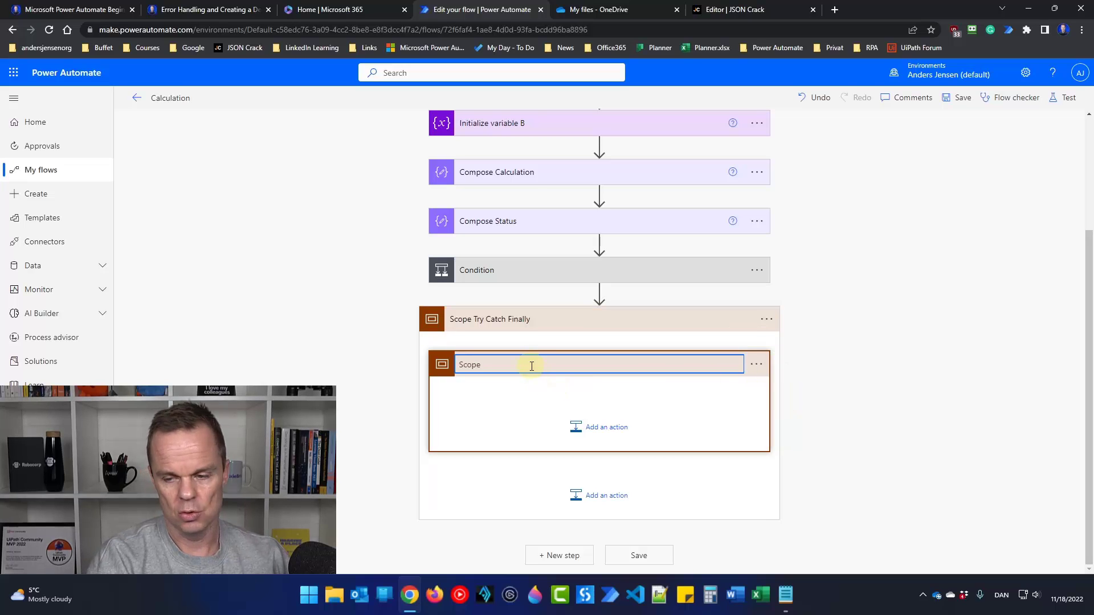
type("Try")
key("Return")
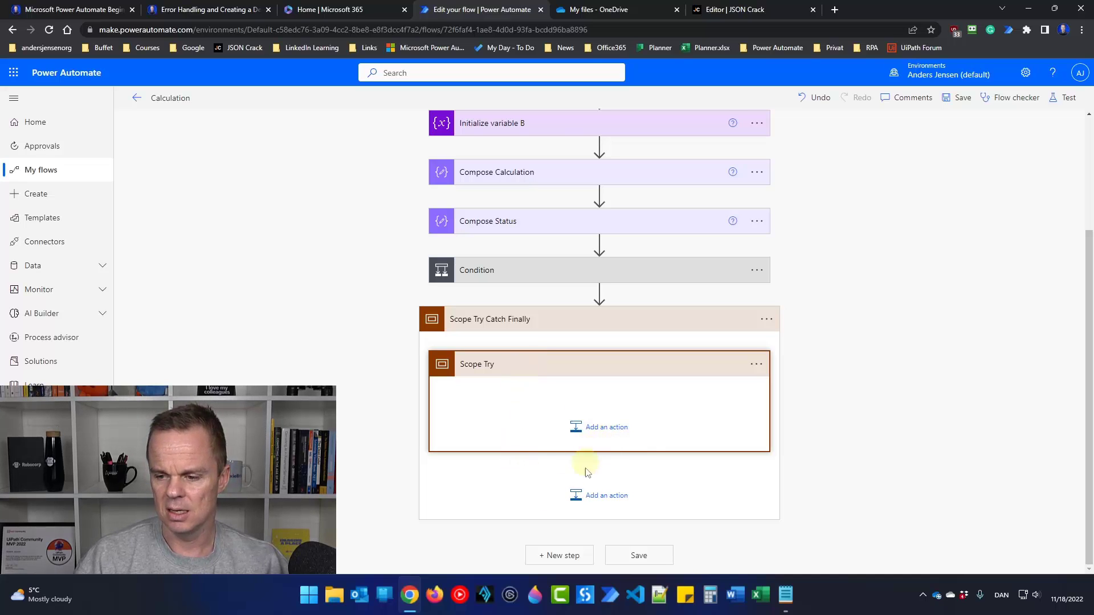
Add a second nested Scope action after Scope Try inside Scope Try Catch Finally.
left_click(606, 501)
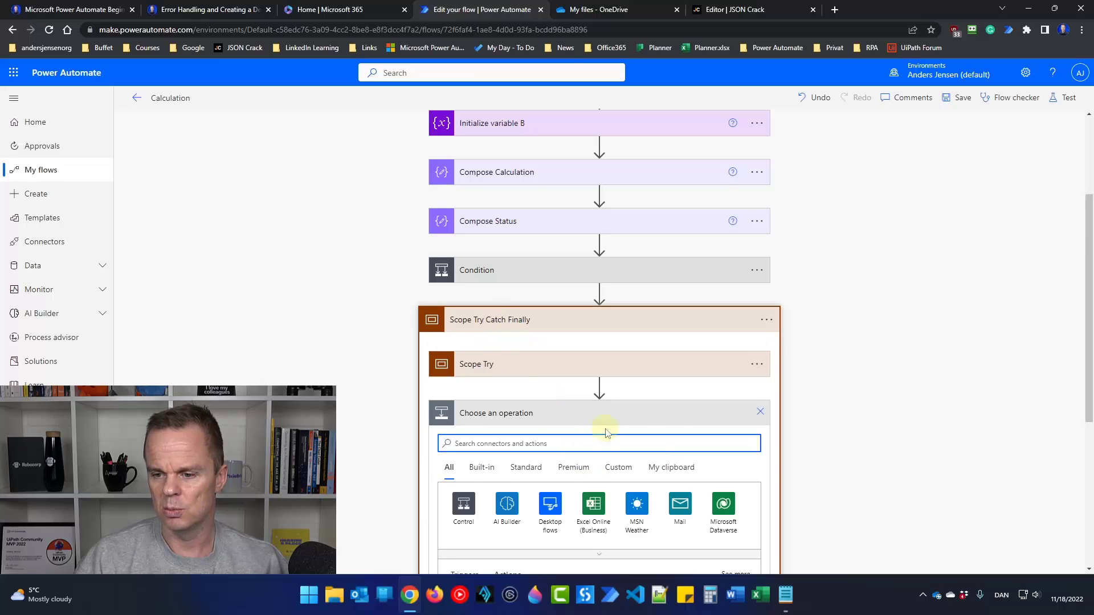
scroll(599, 428, "down", 2)
type("s")
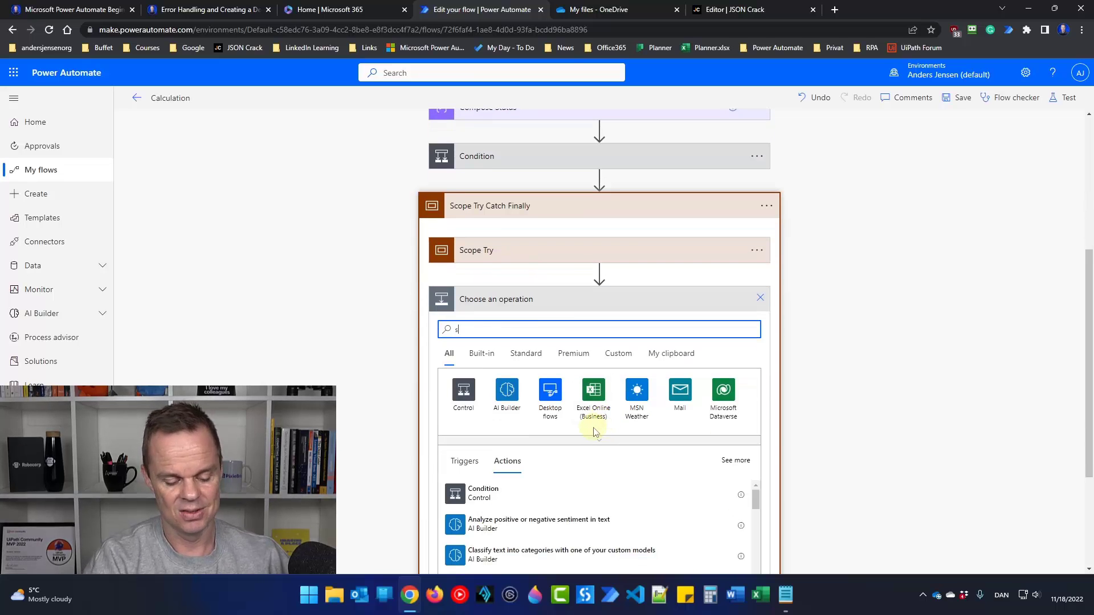
type("cope")
left_click(513, 492)
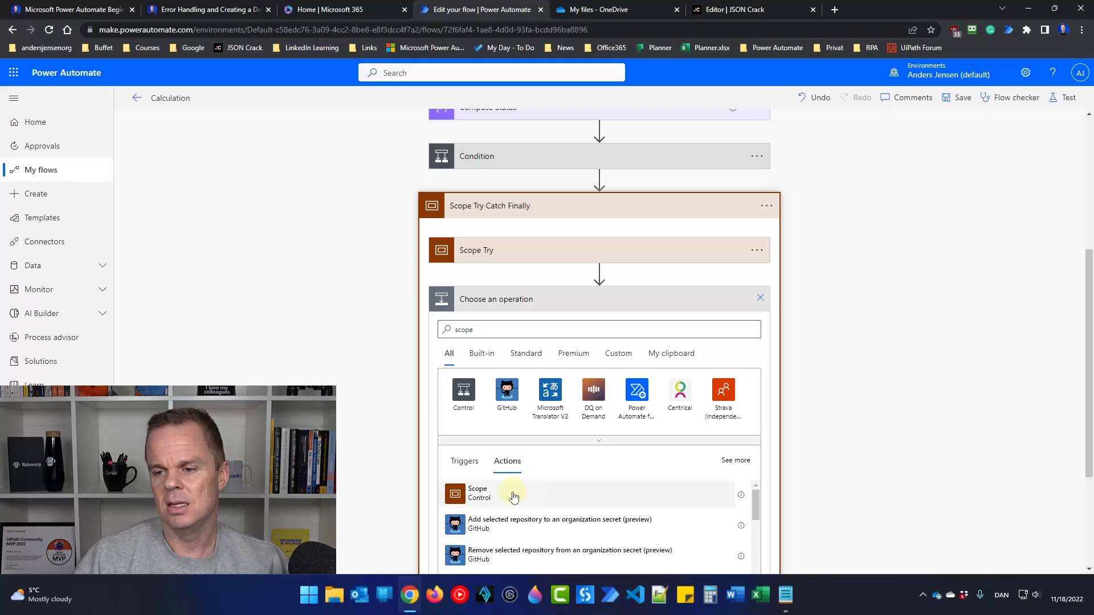
Rename the new nested scope below Scope Try to Scope Catch.
left_click(757, 364)
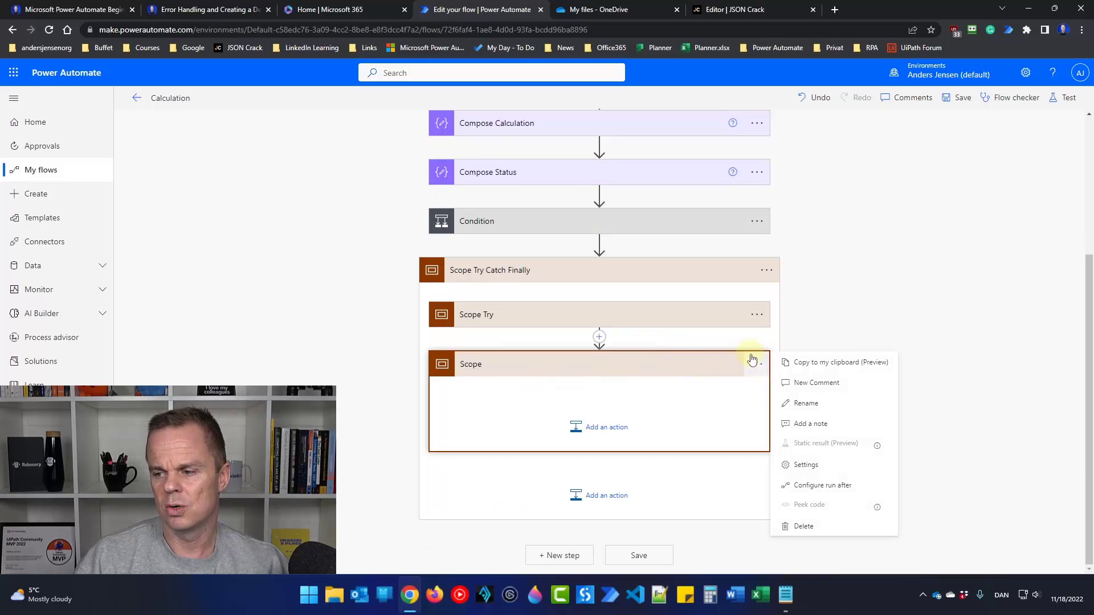
left_click(798, 405)
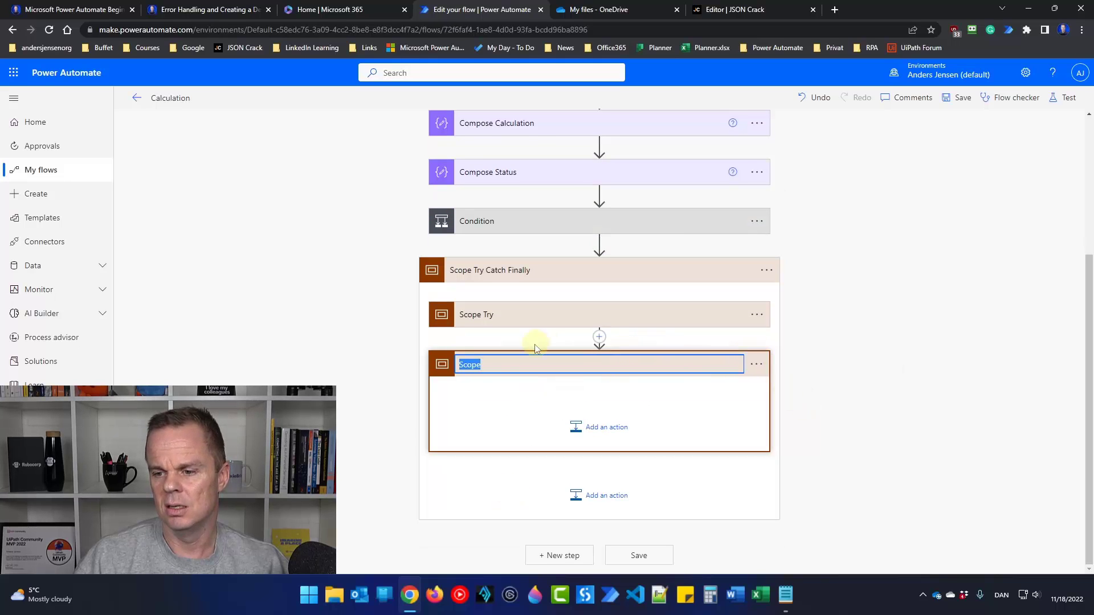
left_click(491, 368)
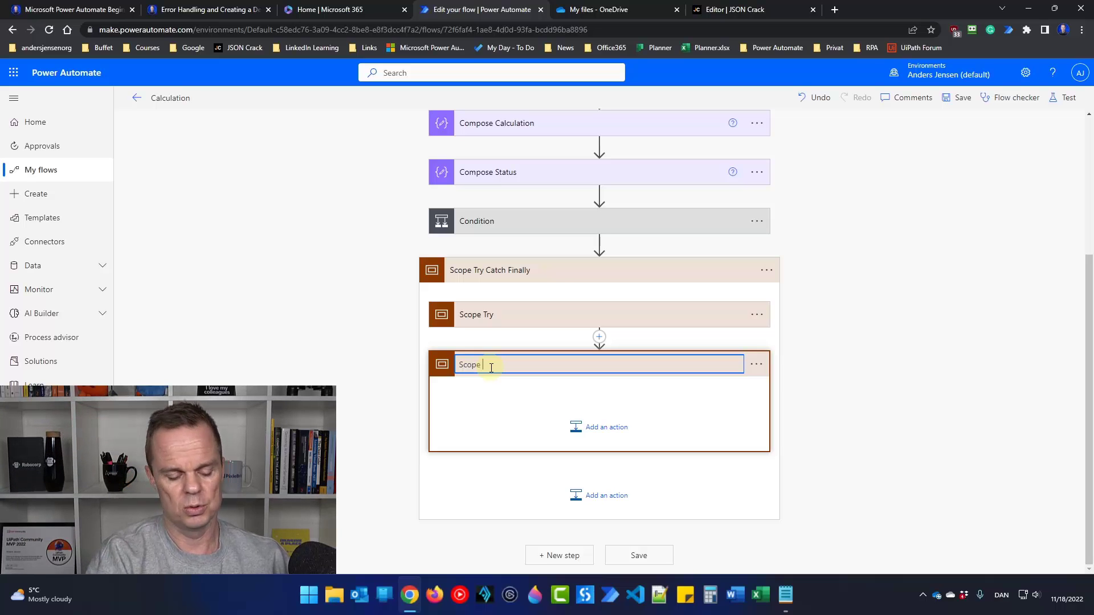
type("Catch")
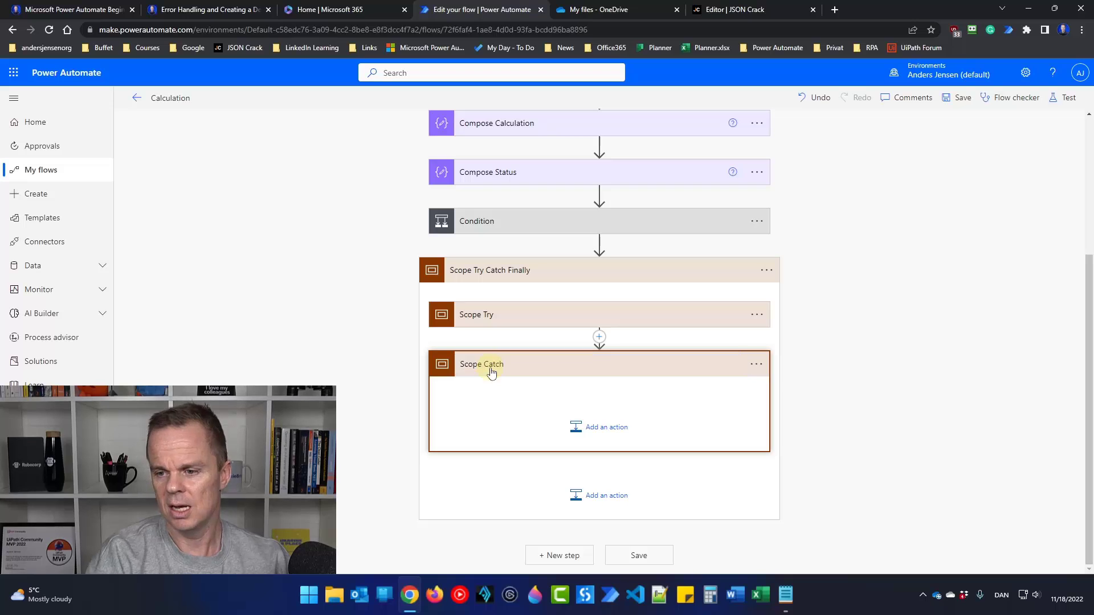
Add a third nested Scope action after Scope Catch and rename it Scope Finally.
left_click(604, 495)
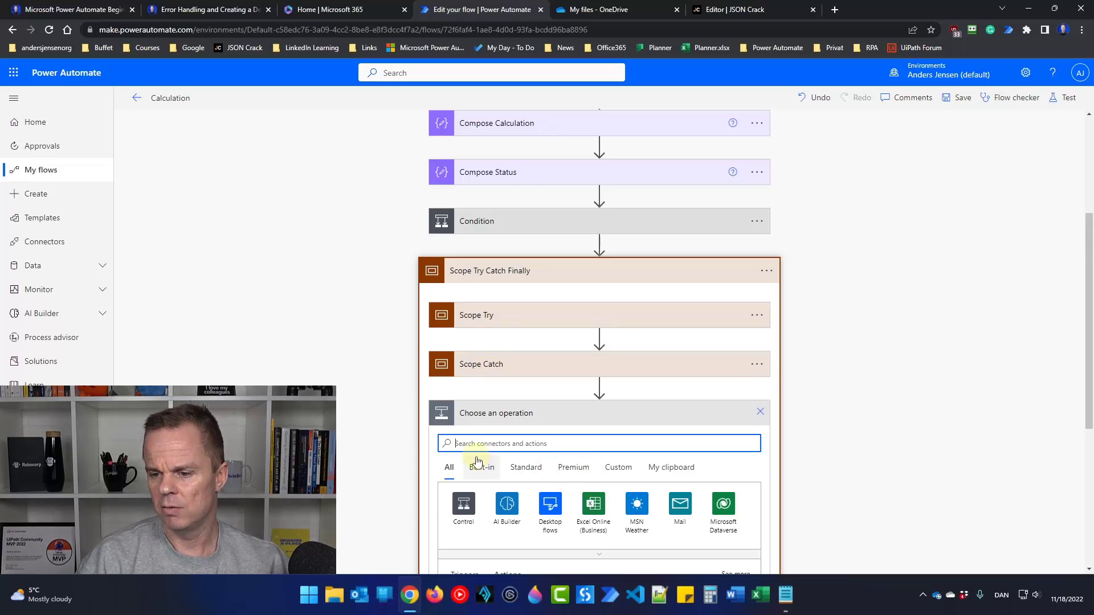
type("scope")
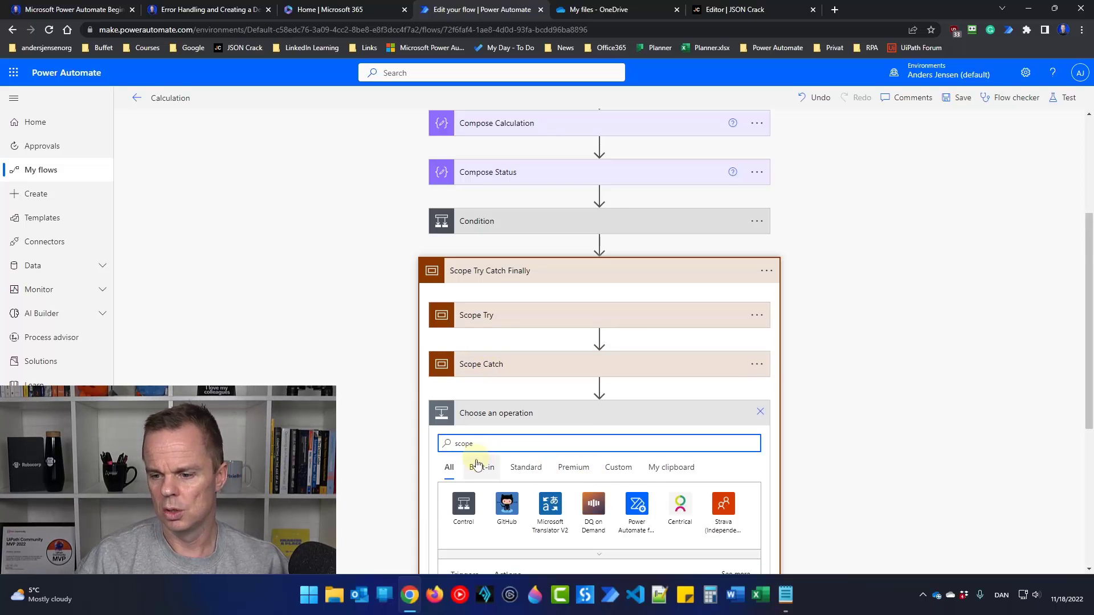
left_click(471, 489)
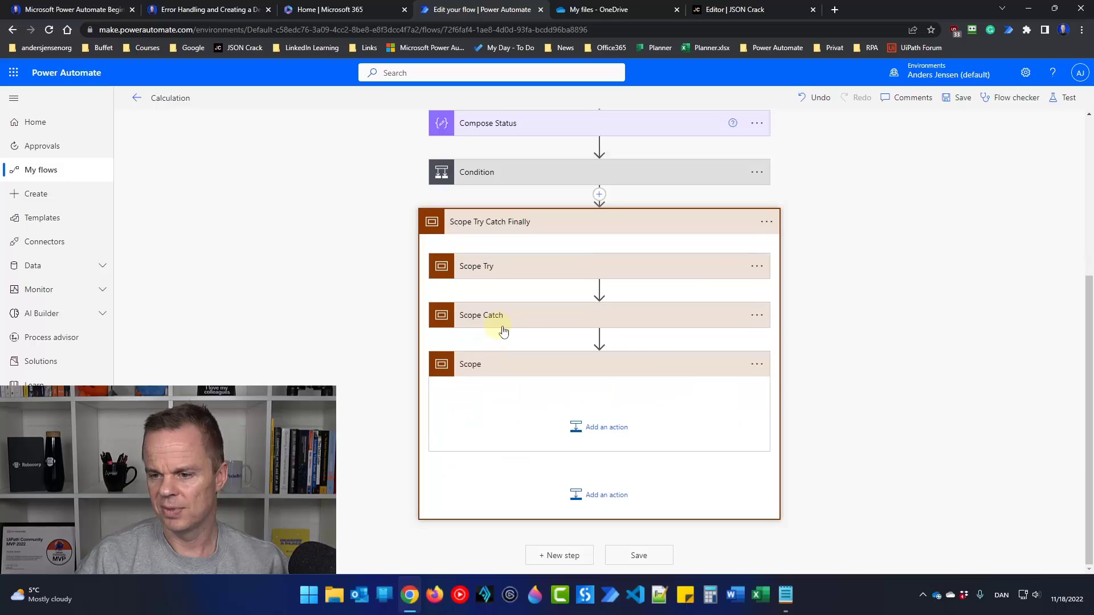
left_click(757, 364)
left_click(791, 402)
left_click(500, 366)
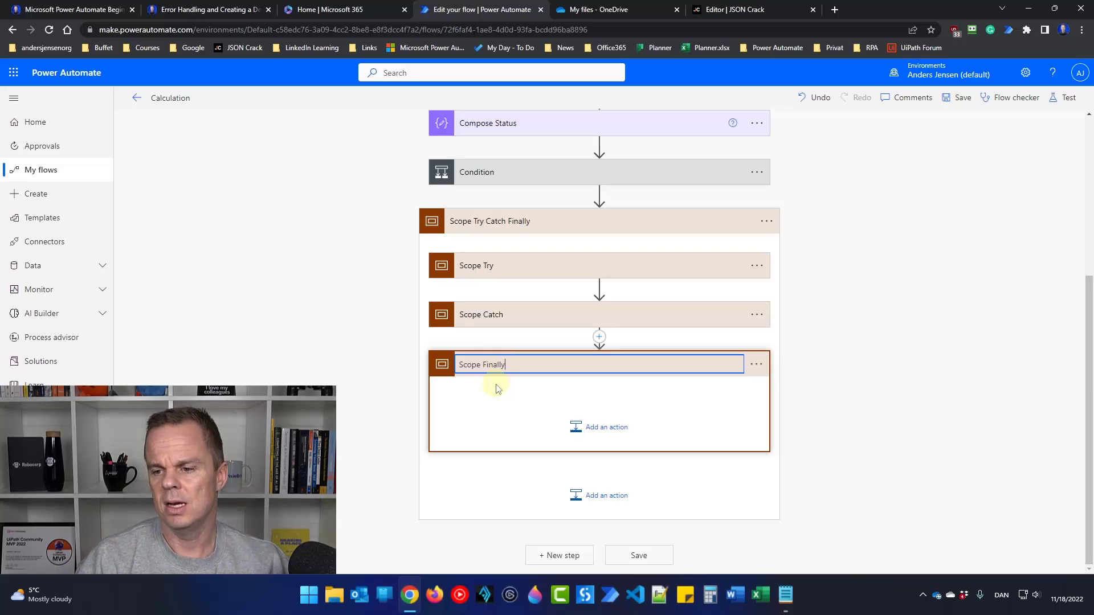
key("Return")
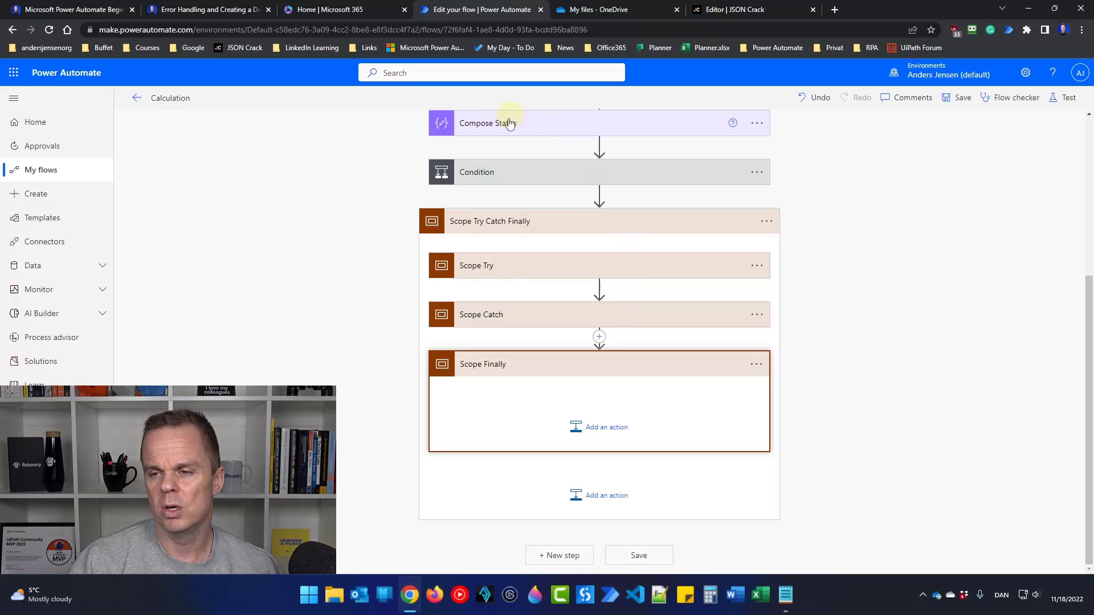
Configure Scope Catch to run after Scope Try only when it has failed or has timed out, deselecting is successful.
left_click(757, 315)
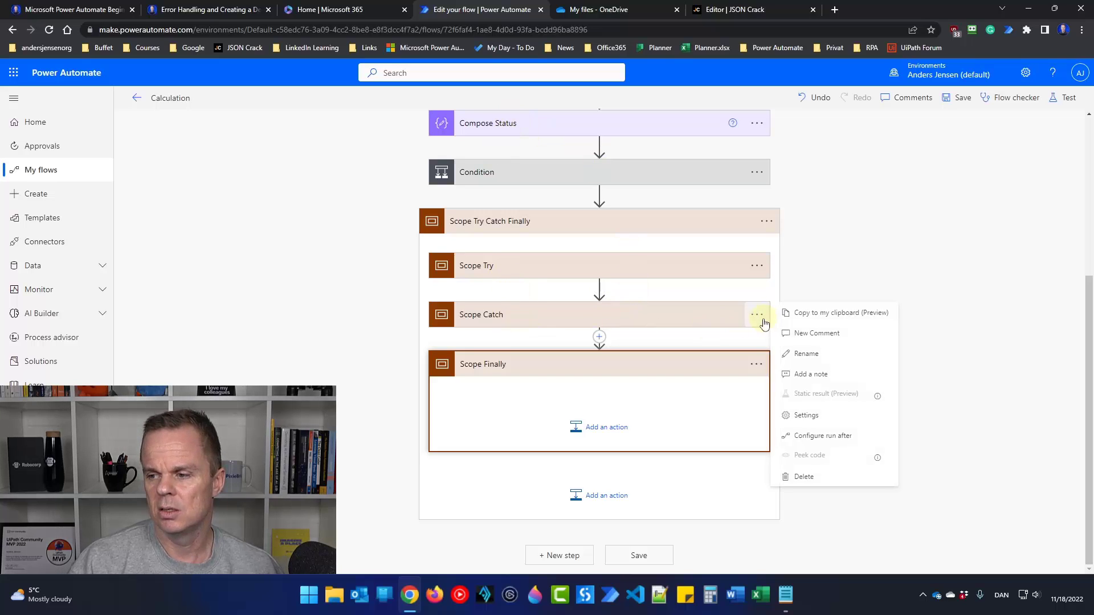
left_click(796, 436)
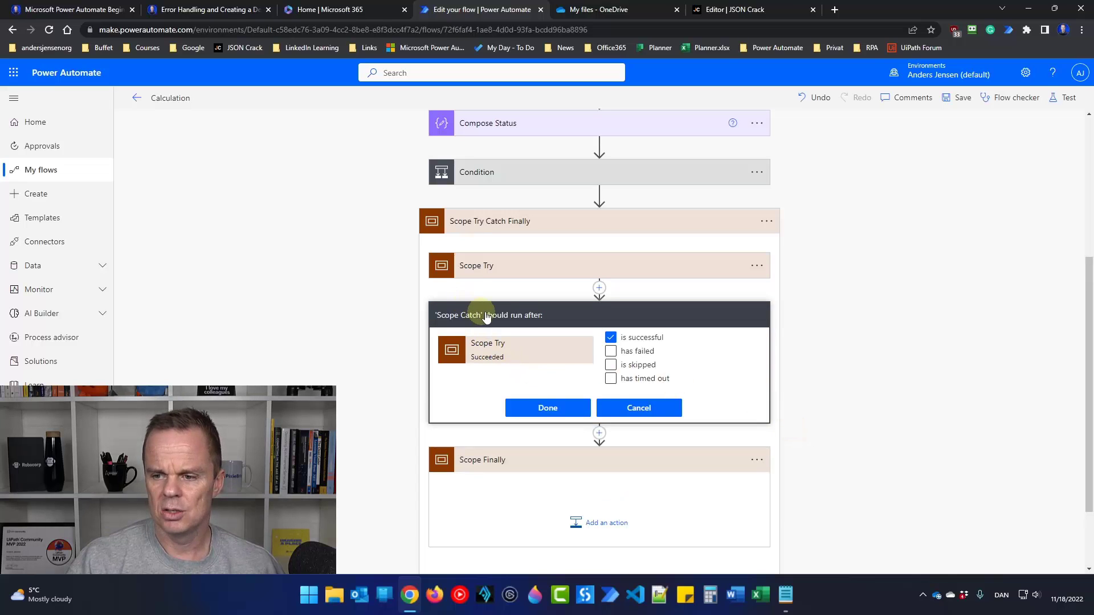
left_click(611, 351)
left_click(626, 338)
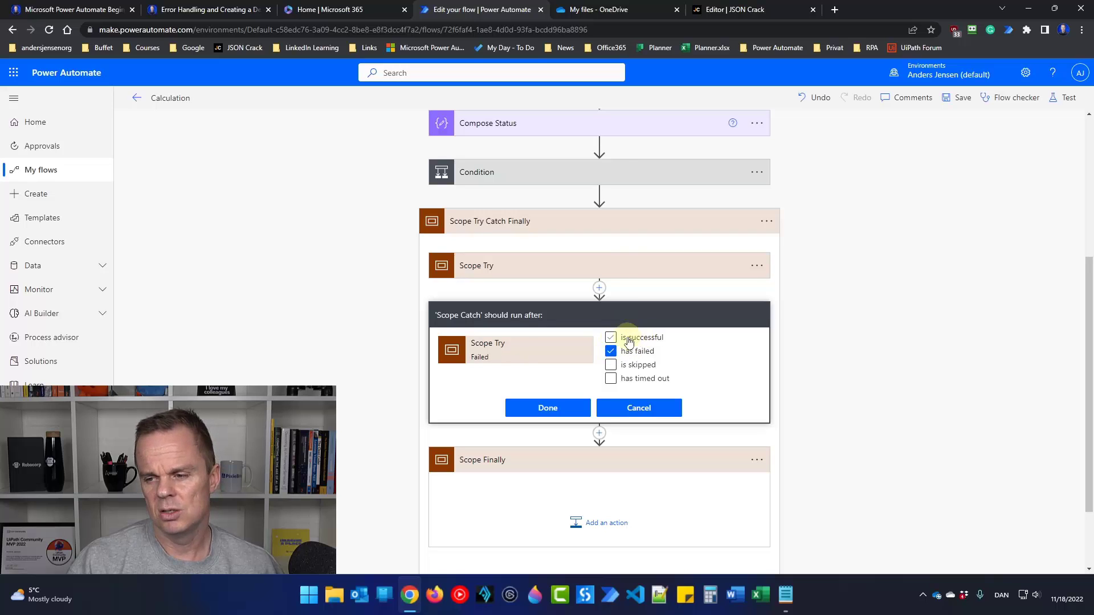
left_click(611, 378)
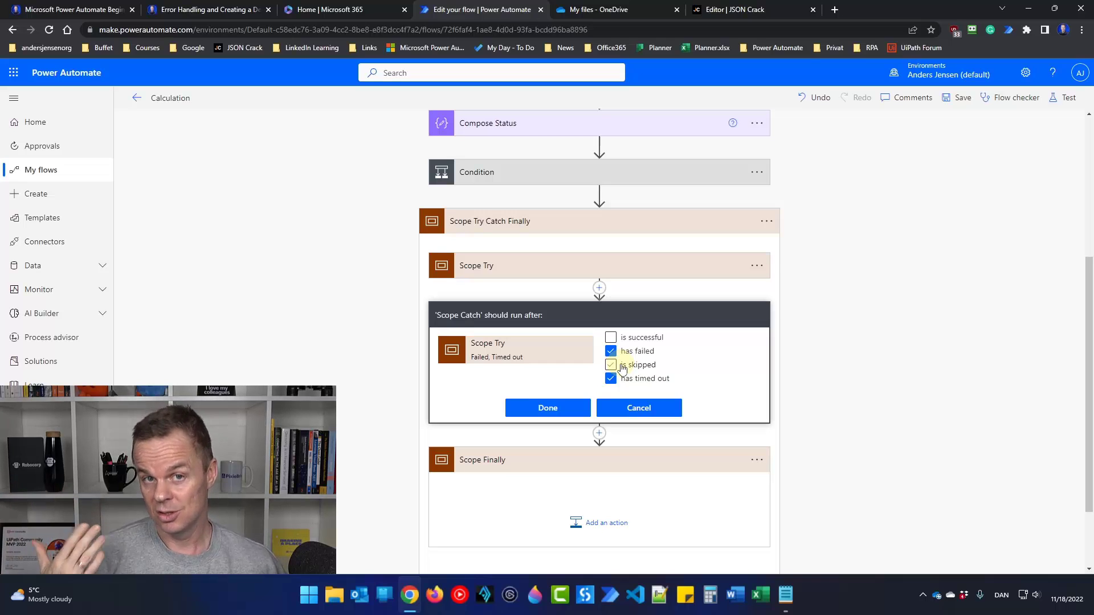
left_click(535, 413)
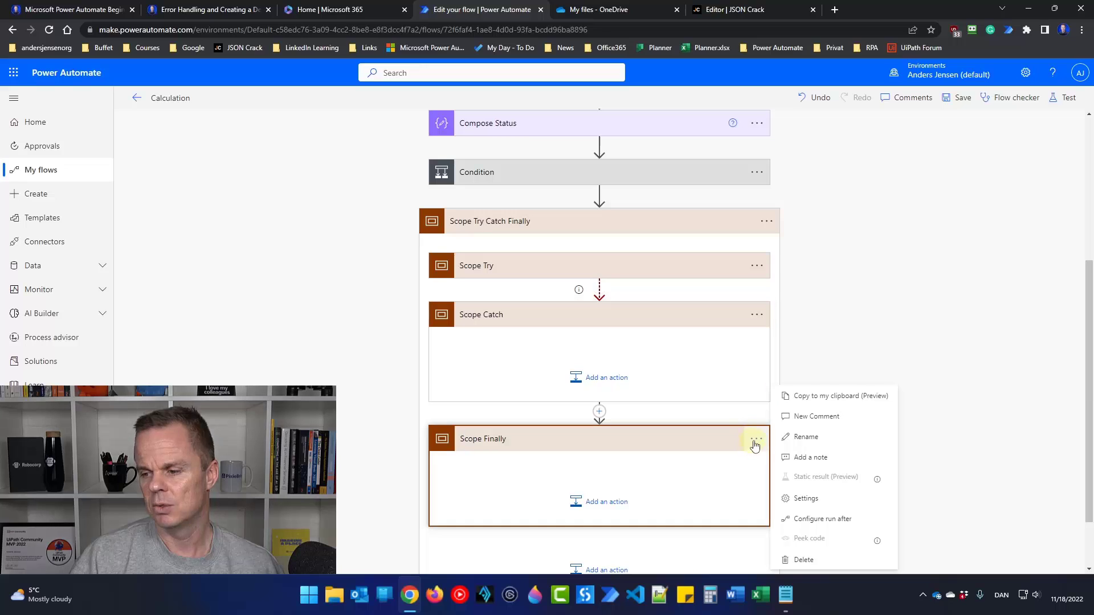
Configure Scope Finally to run after Scope Catch is successful, has failed, is skipped or has timed out, and save the flow.
left_click(802, 519)
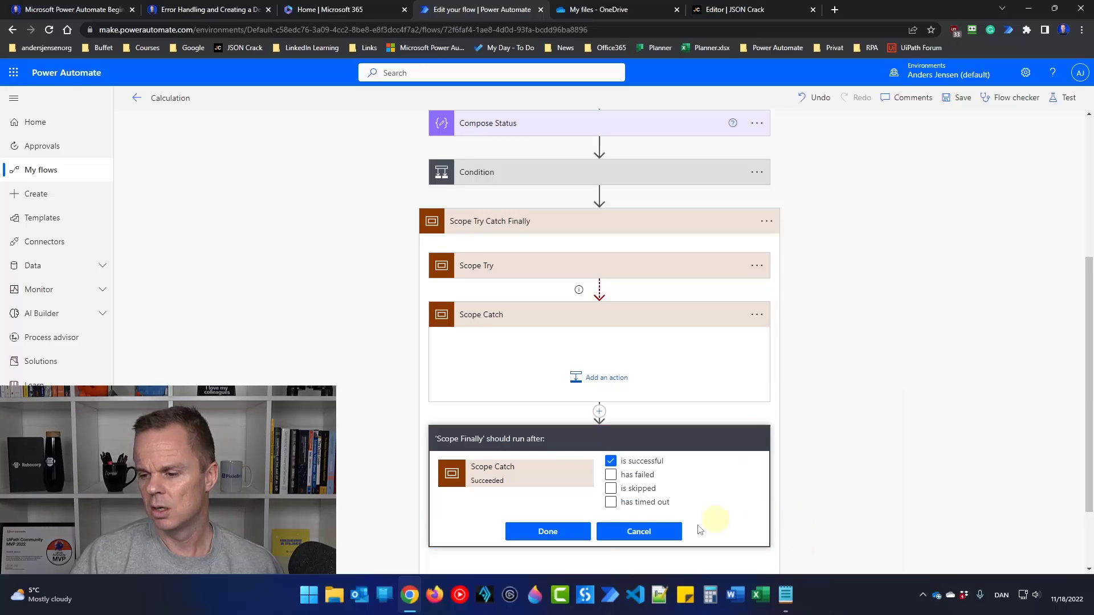
left_click(610, 502)
left_click(610, 488)
left_click(610, 474)
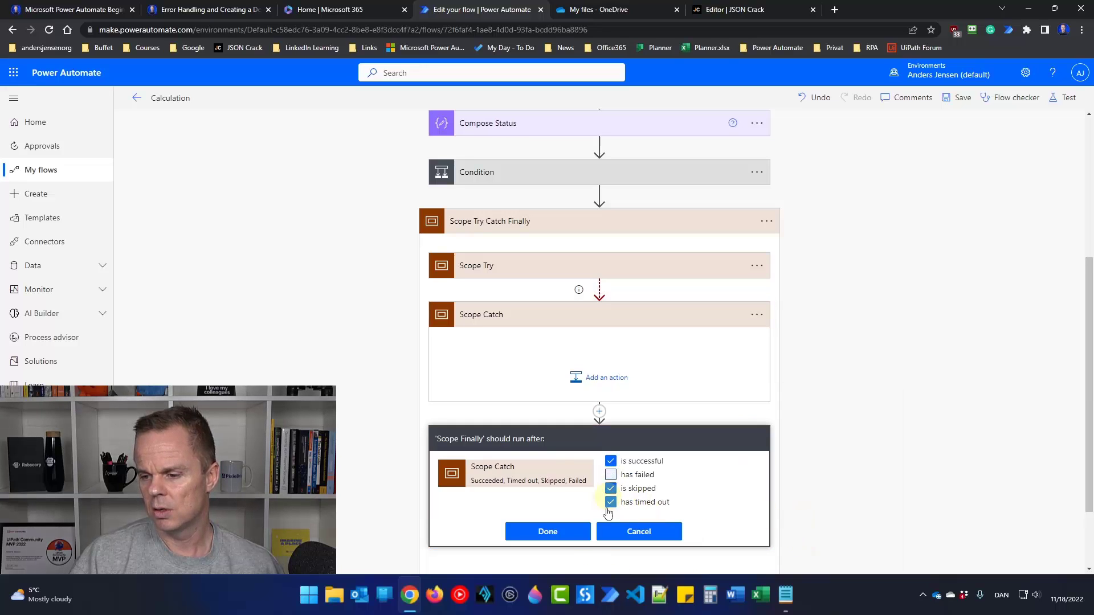
left_click(553, 540)
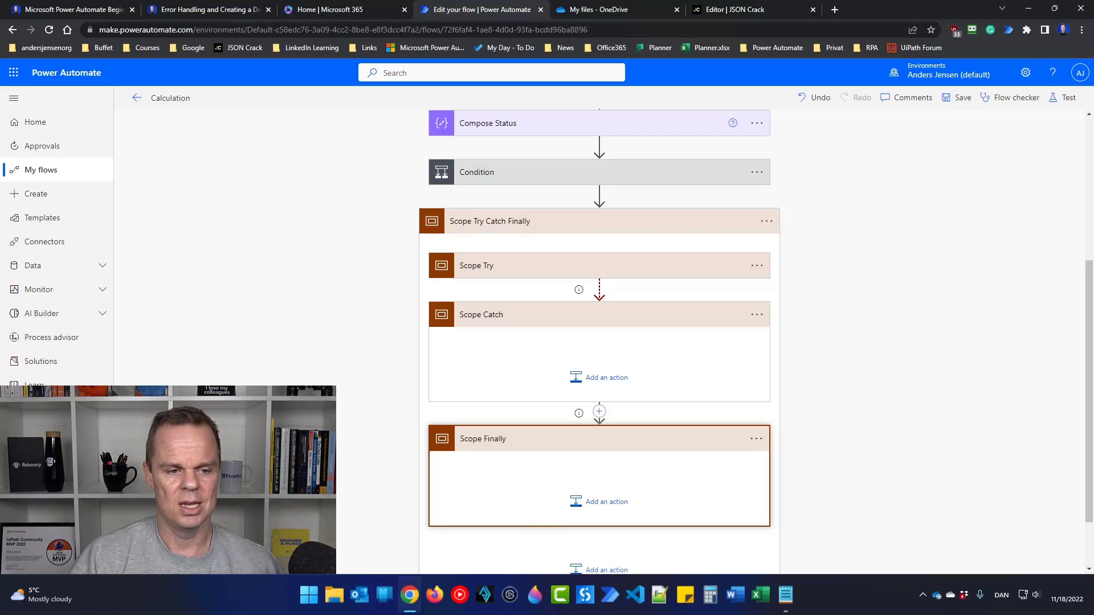
left_click(951, 98)
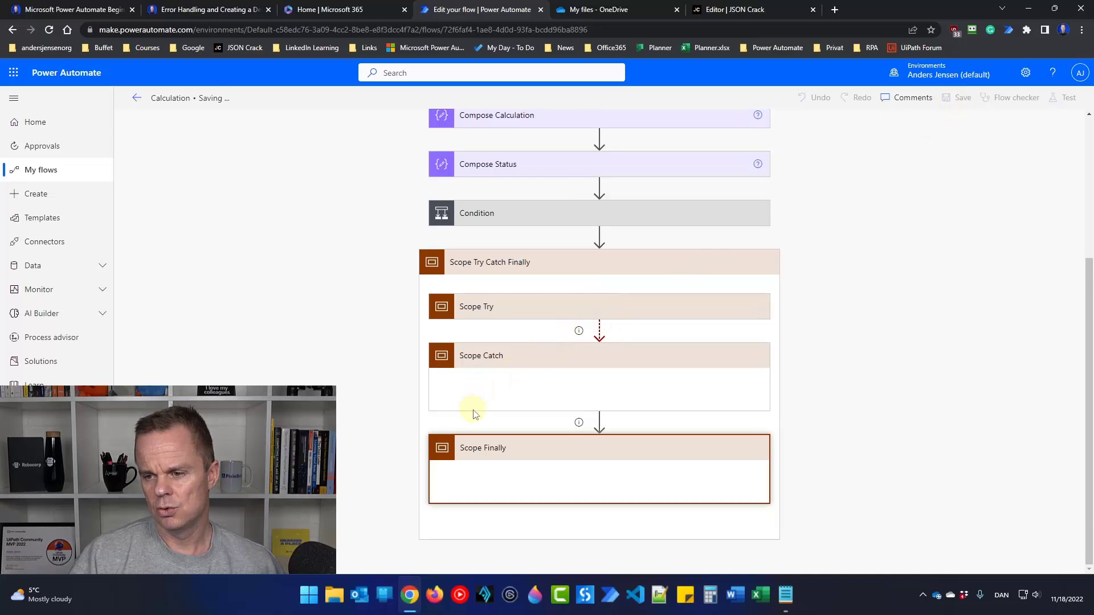
Review the Compose Status input and the Condition with the actions in its If yes branch.
scroll(615, 373, "up", 2)
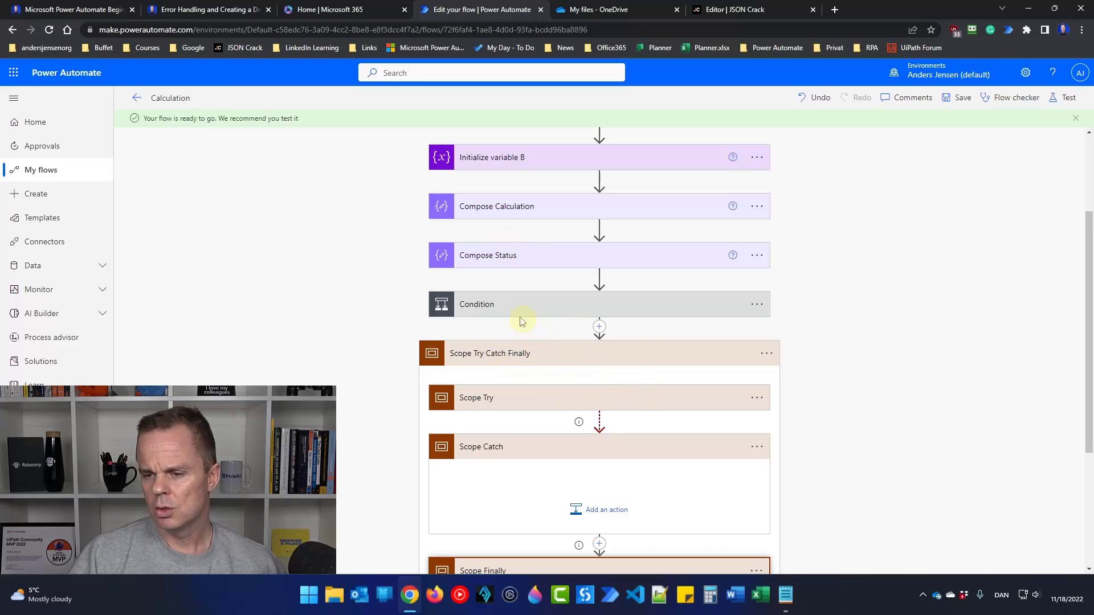
left_click(509, 261)
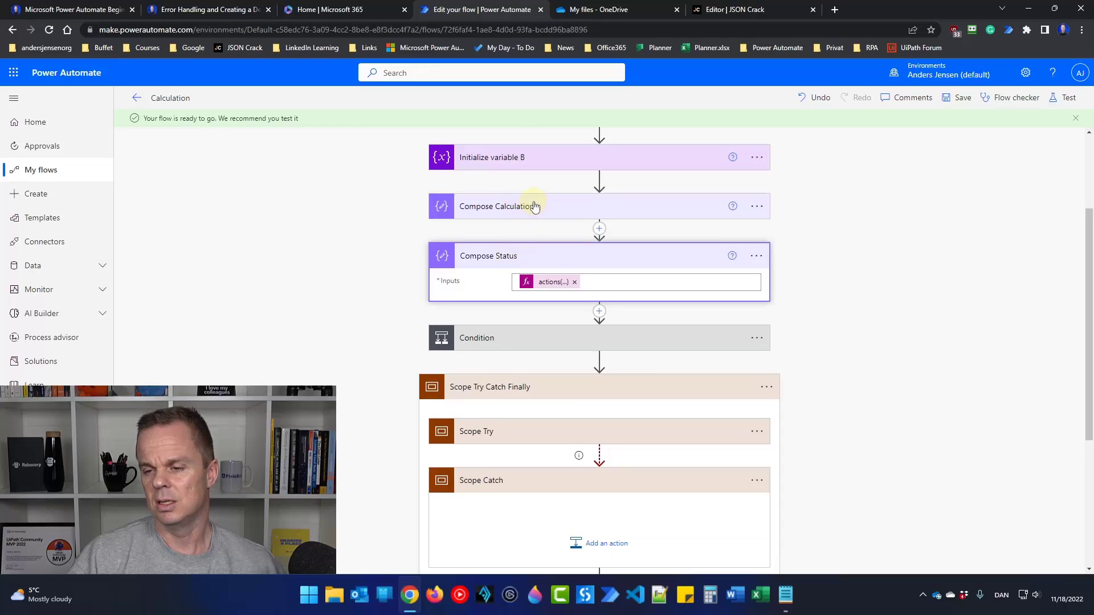
left_click(511, 258)
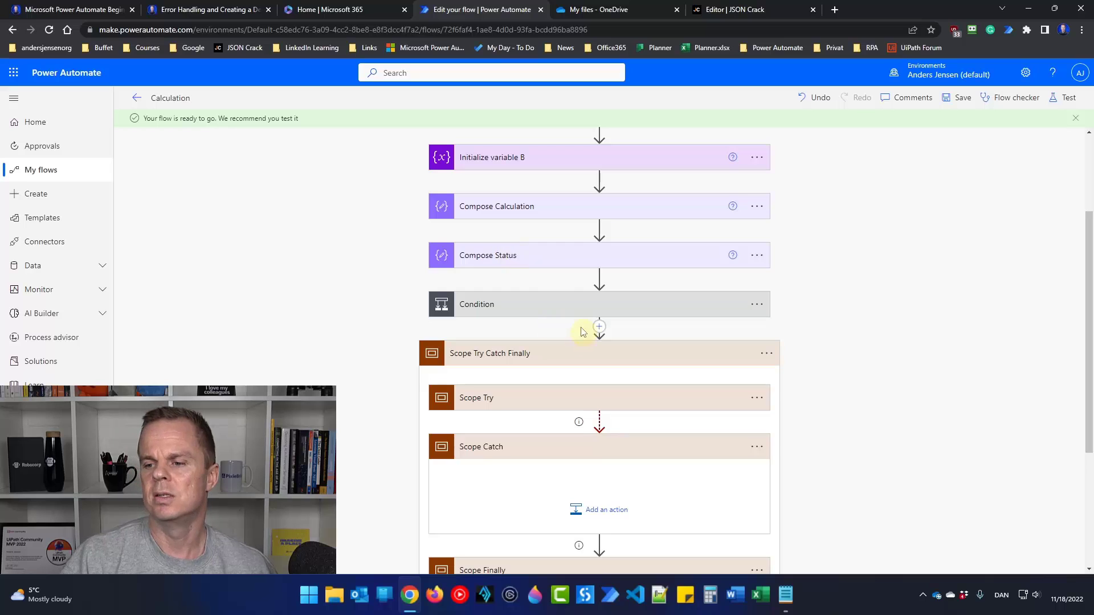
left_click(557, 308)
scroll(557, 312, "down", 4)
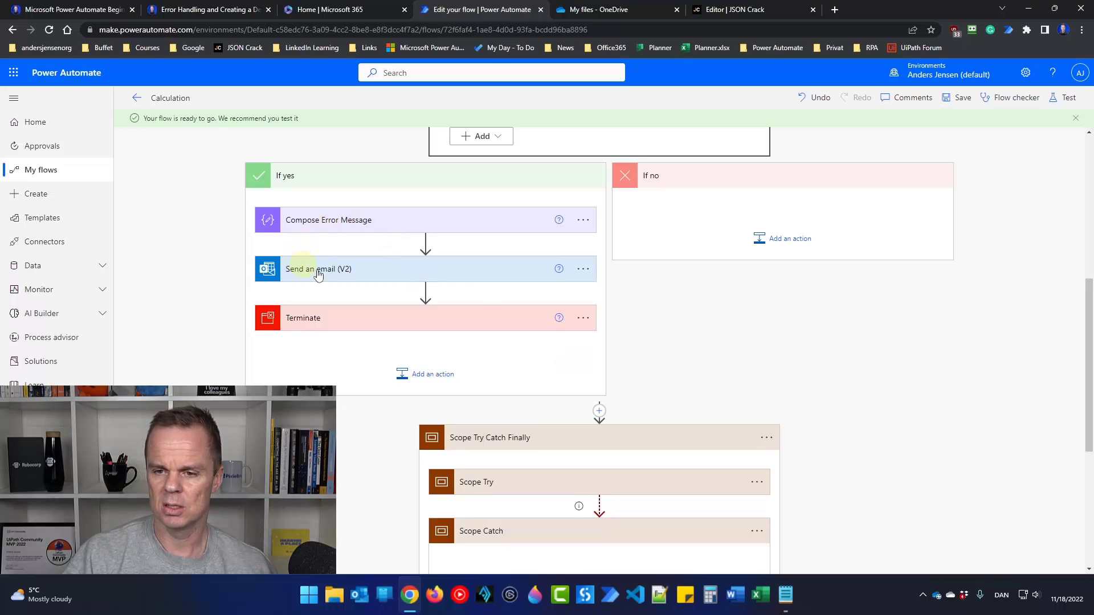
scroll(501, 294, "down", 1)
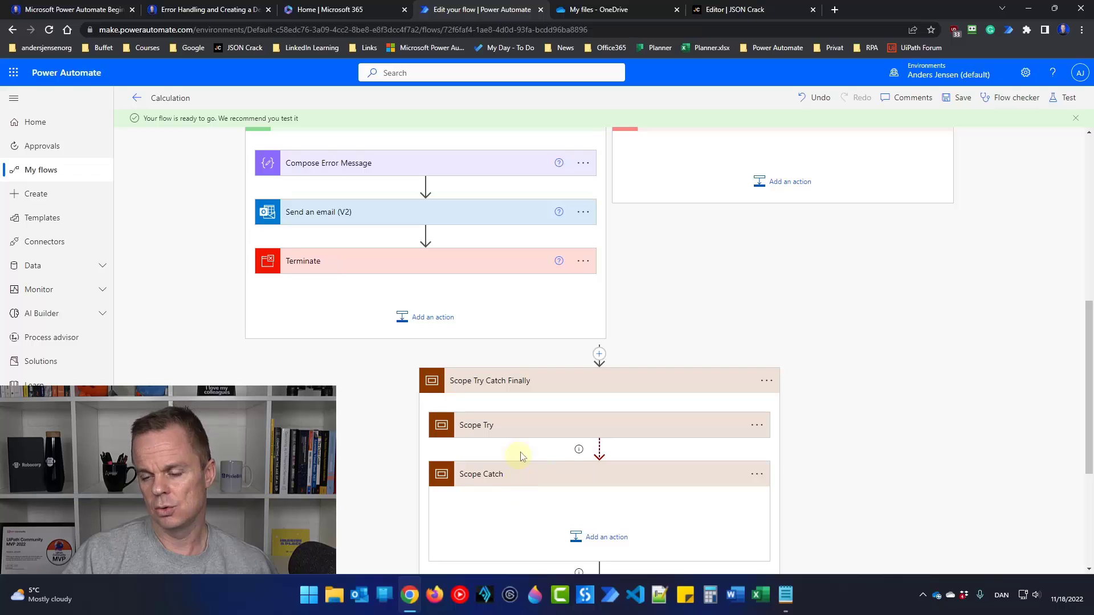
Expand Scope Try and move the Compose Calculation action into it.
left_click(497, 430)
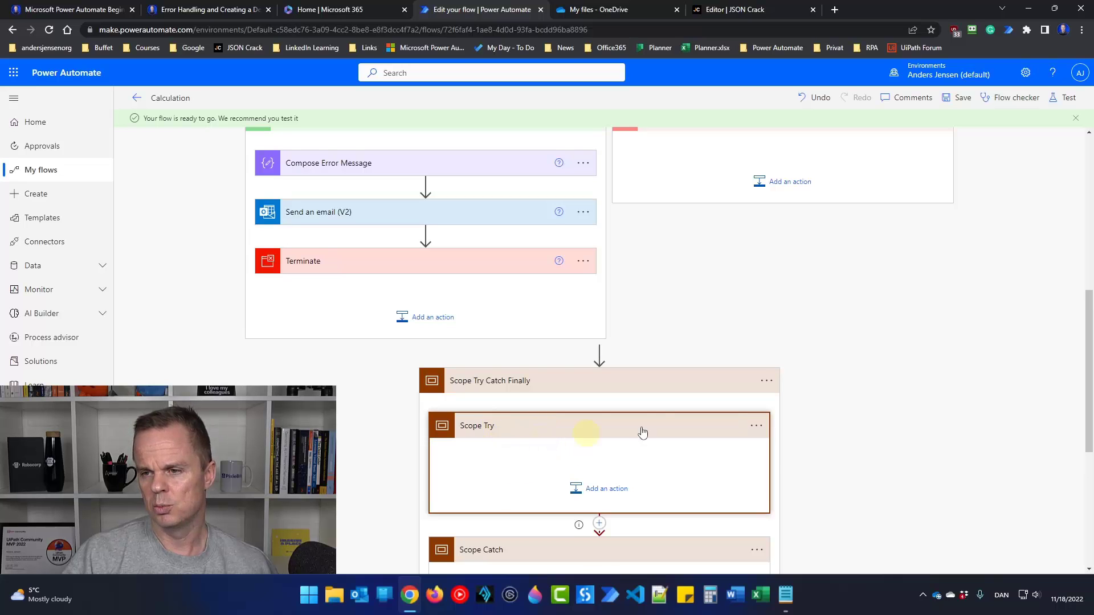
scroll(642, 433, "up", 4)
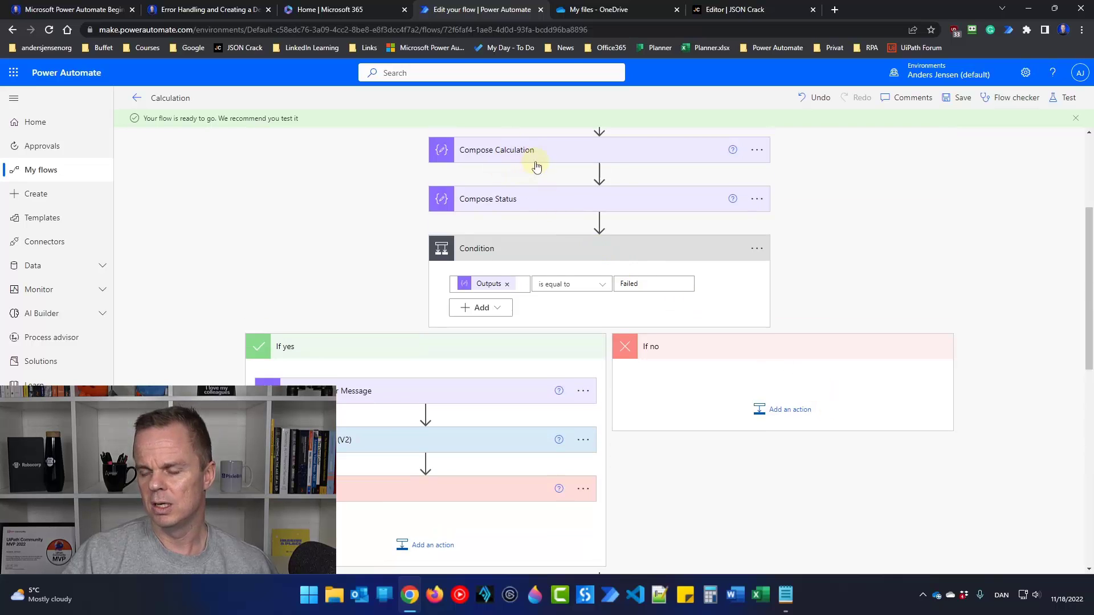
left_click(520, 200)
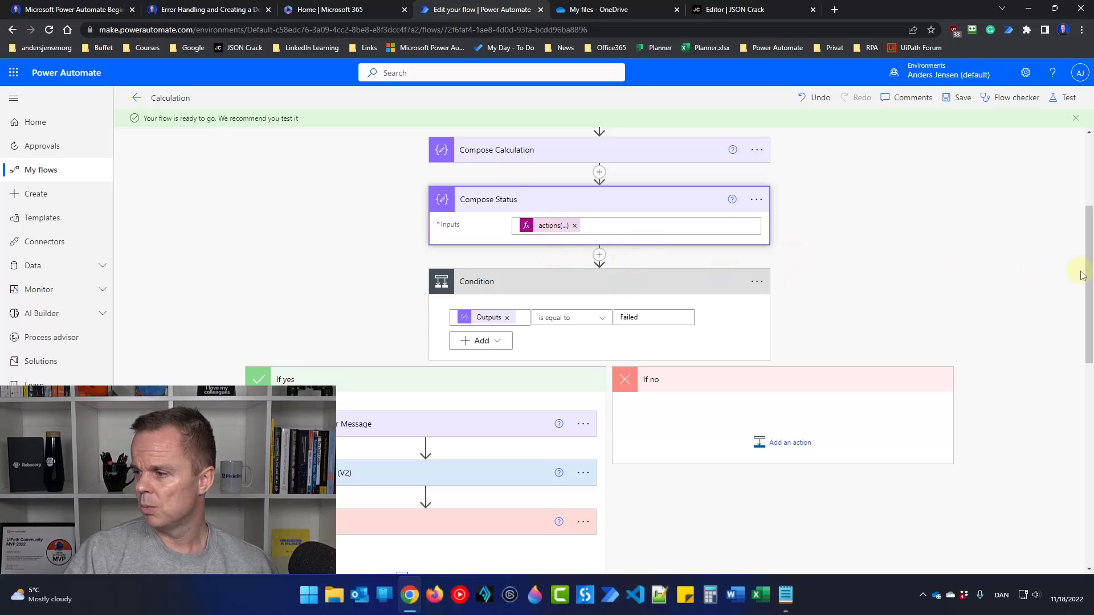
scroll(605, 340, "down", 3, "ctrl")
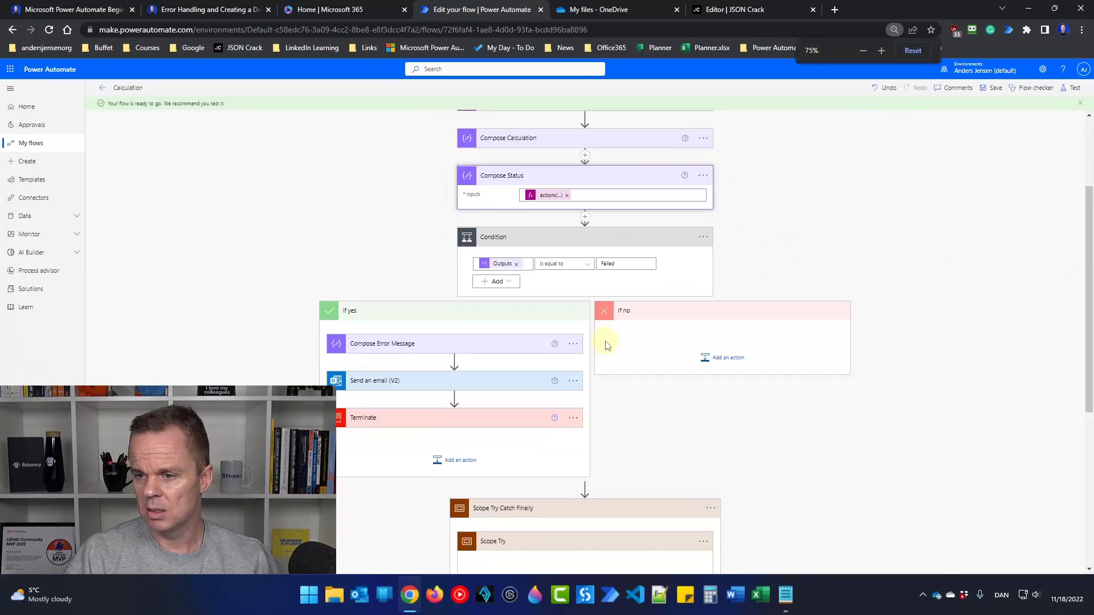
scroll(605, 341, "down", 1, "ctrl")
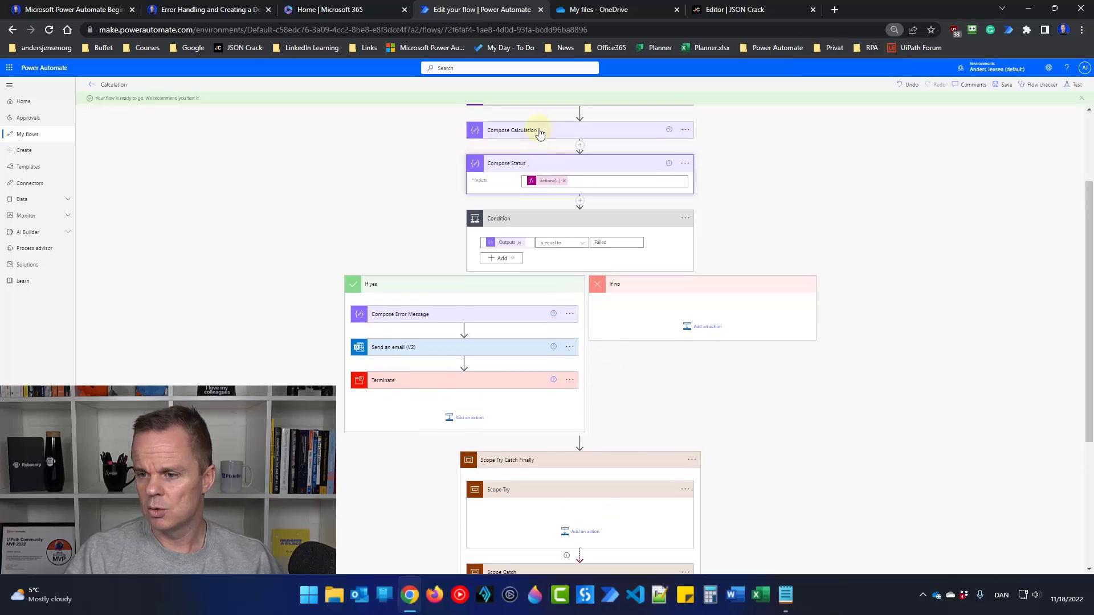
left_click_drag(540, 133, 593, 522)
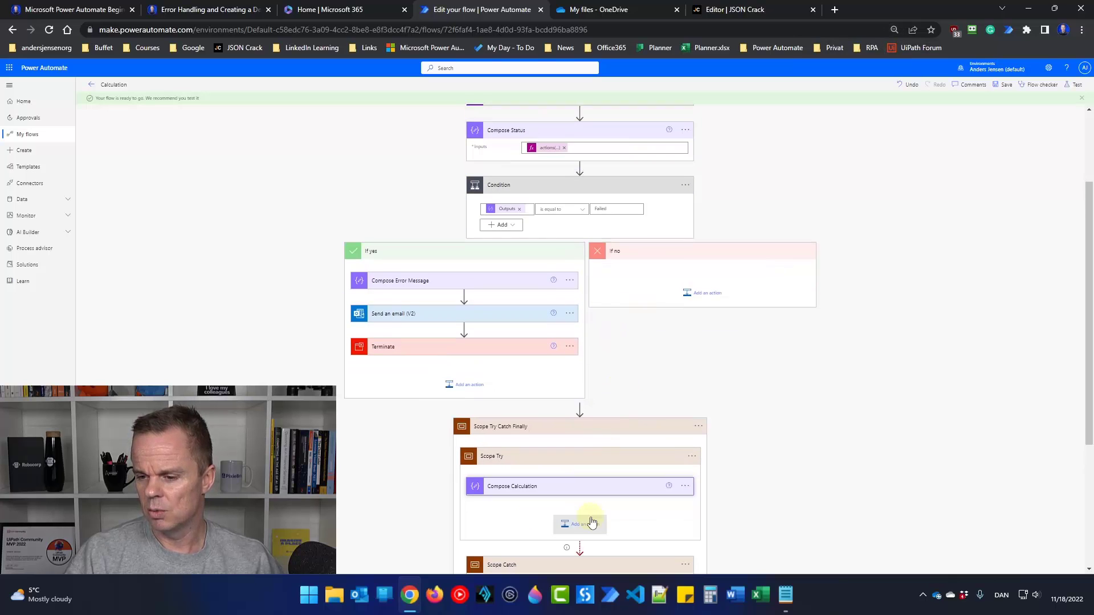
mouse_move(581, 412)
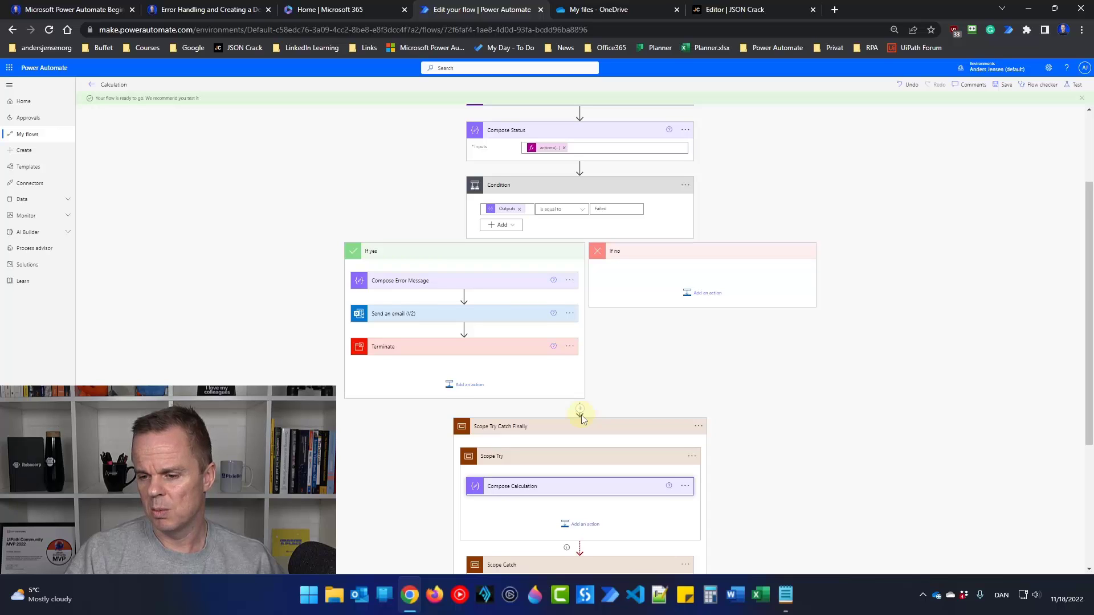
scroll(581, 416, "down", 1)
scroll(600, 499, "up", 2)
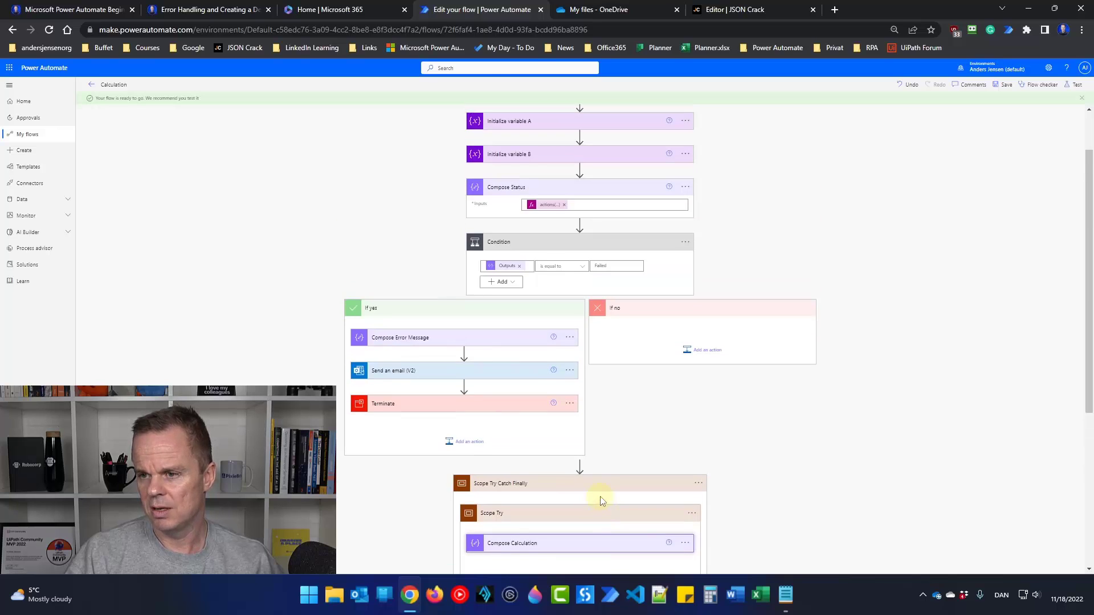
Try to move the Compose Status action from above the Condition into Scope Catch.
scroll(685, 549, "down", 1)
key("ctrl+minus")
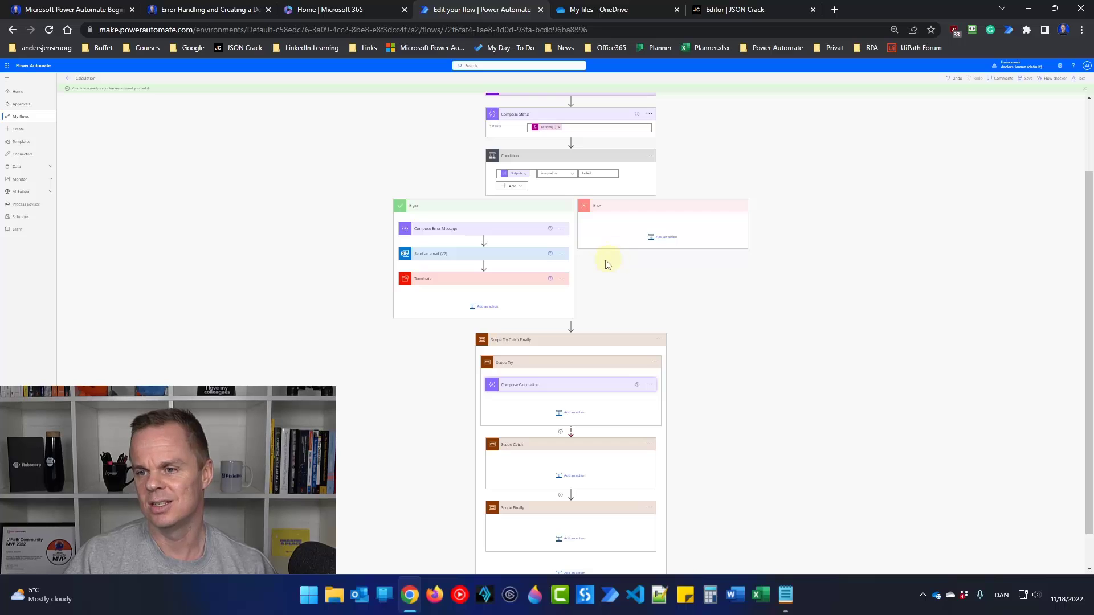
left_click_drag(545, 117, 571, 466)
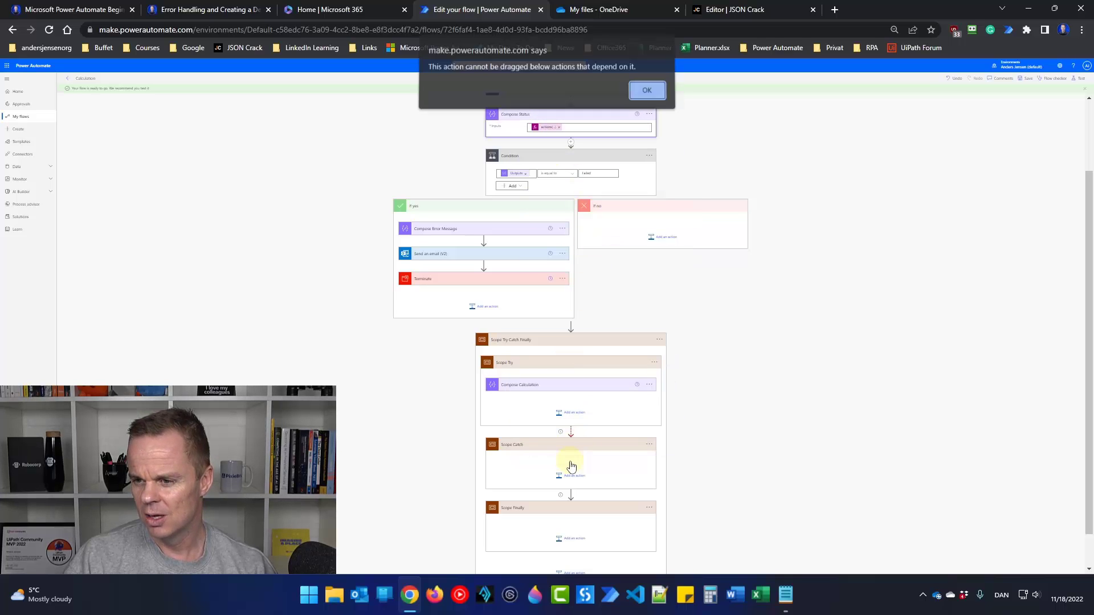
left_click(646, 94)
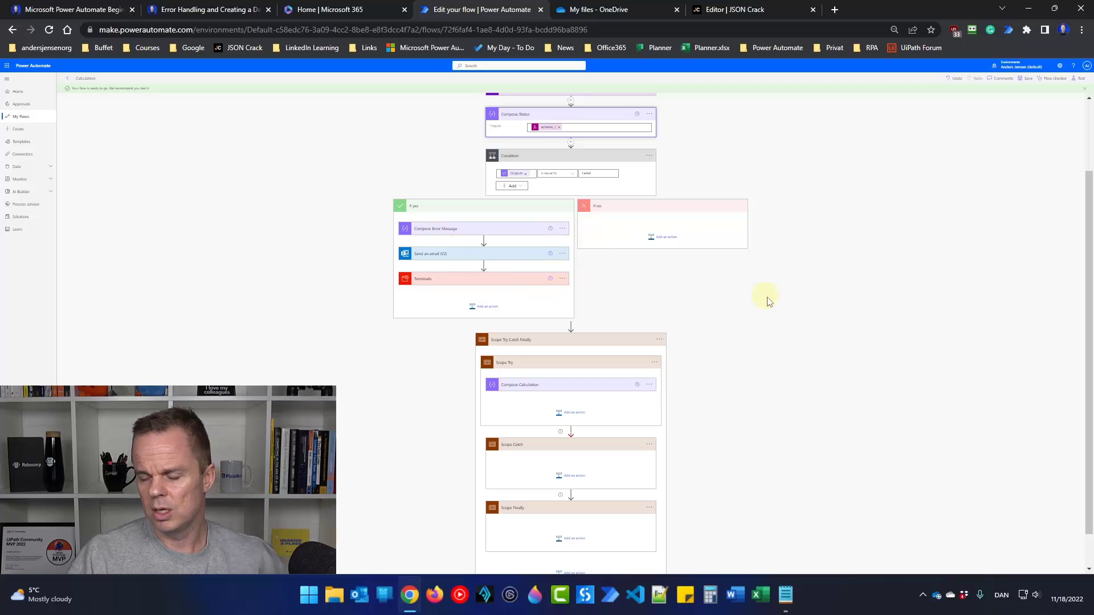
Try to move the Compose Error Message action from the If yes branch into Scope Catch.
key("ctrl+plus")
key("ctrl+plus")
key("ctrl+plus")
key("ctrl+plus")
key("ctrl+plus")
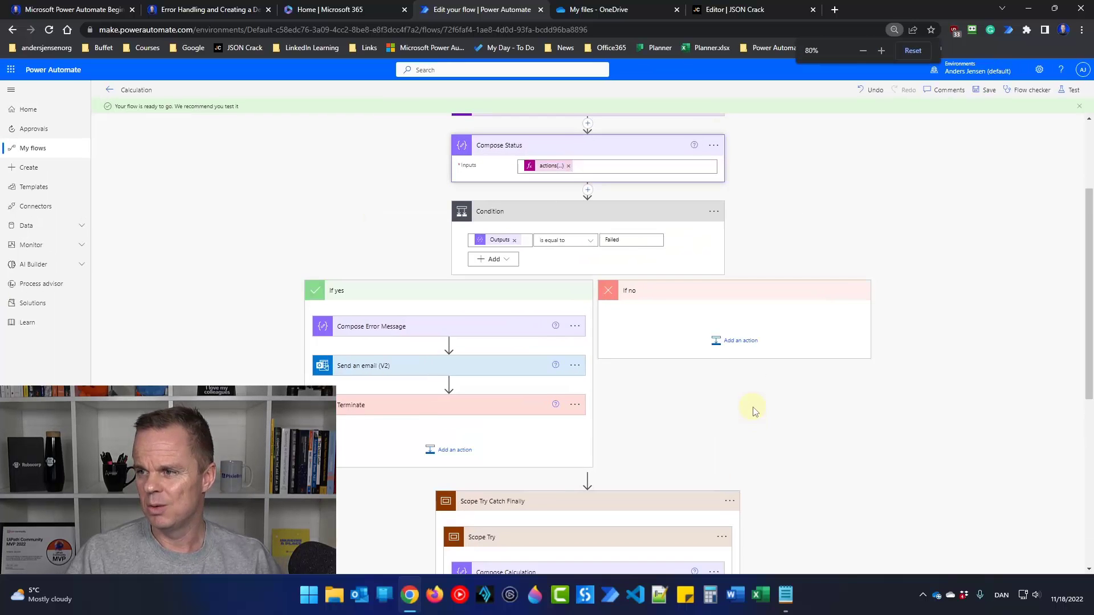
scroll(753, 411, "down", 1)
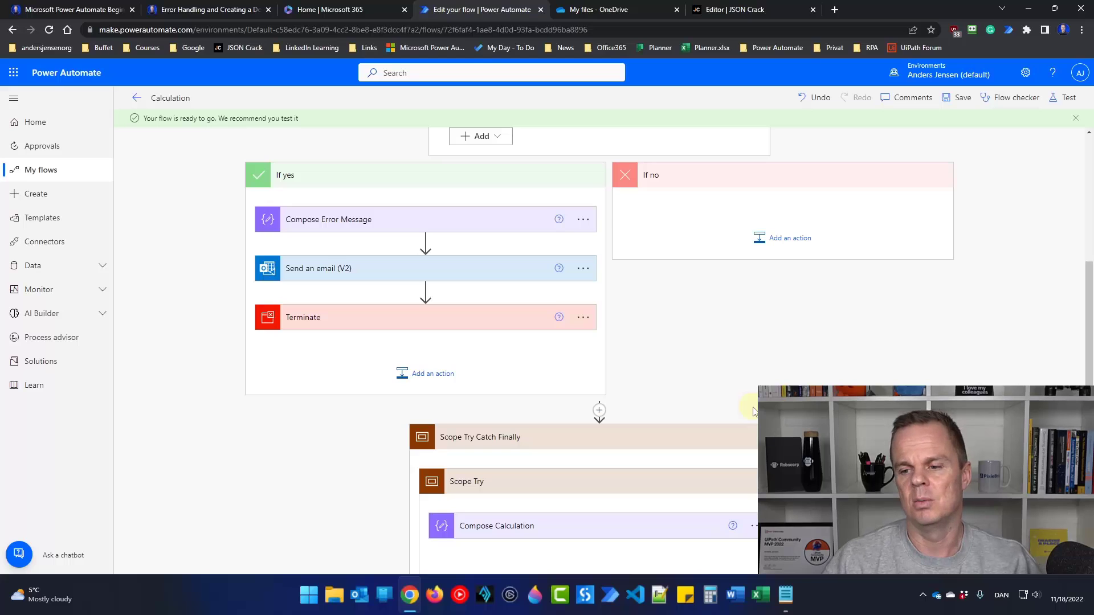
key("ctrl+minus")
key("ctrl+minus")
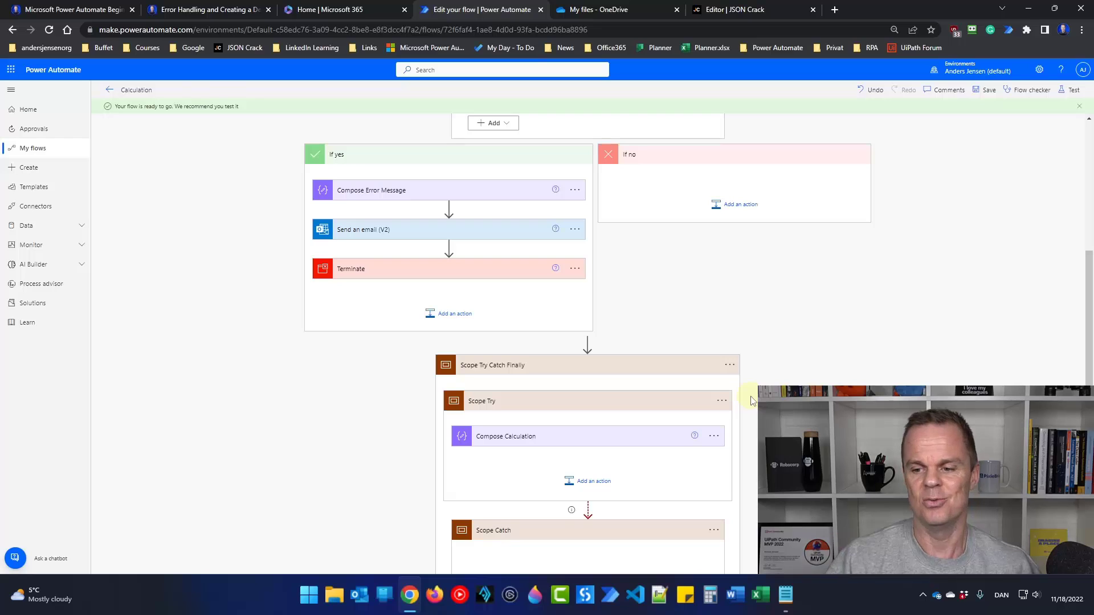
scroll(735, 376, "down", 1)
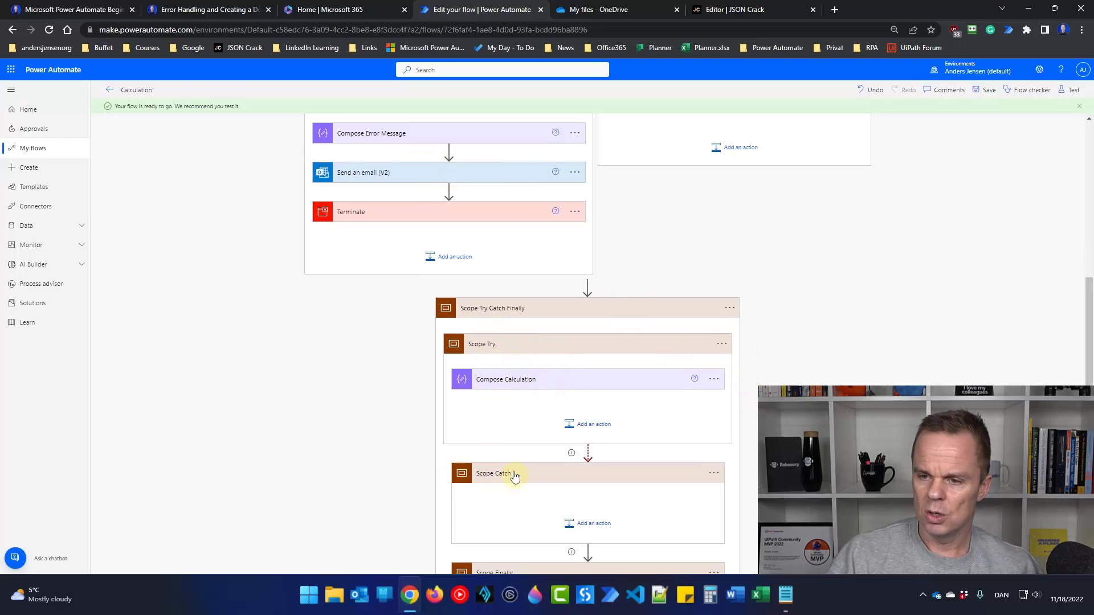
left_click_drag(389, 144, 592, 508)
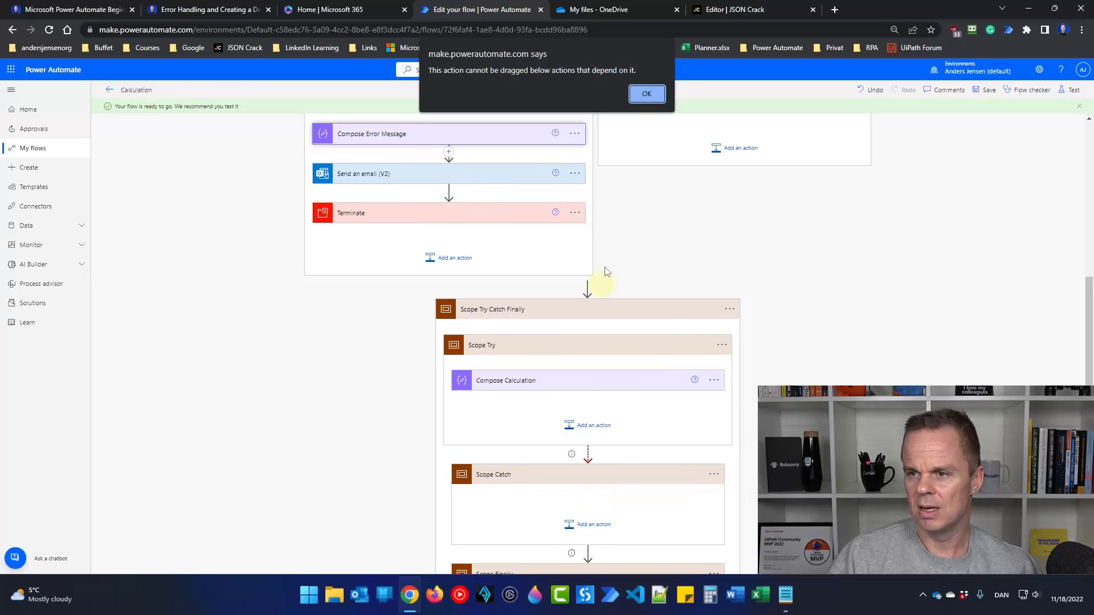
left_click(631, 98)
Move the Send an email (V2) action from the If yes branch into Scope Catch and delete the Terminate action.
left_click_drag(393, 180, 590, 516)
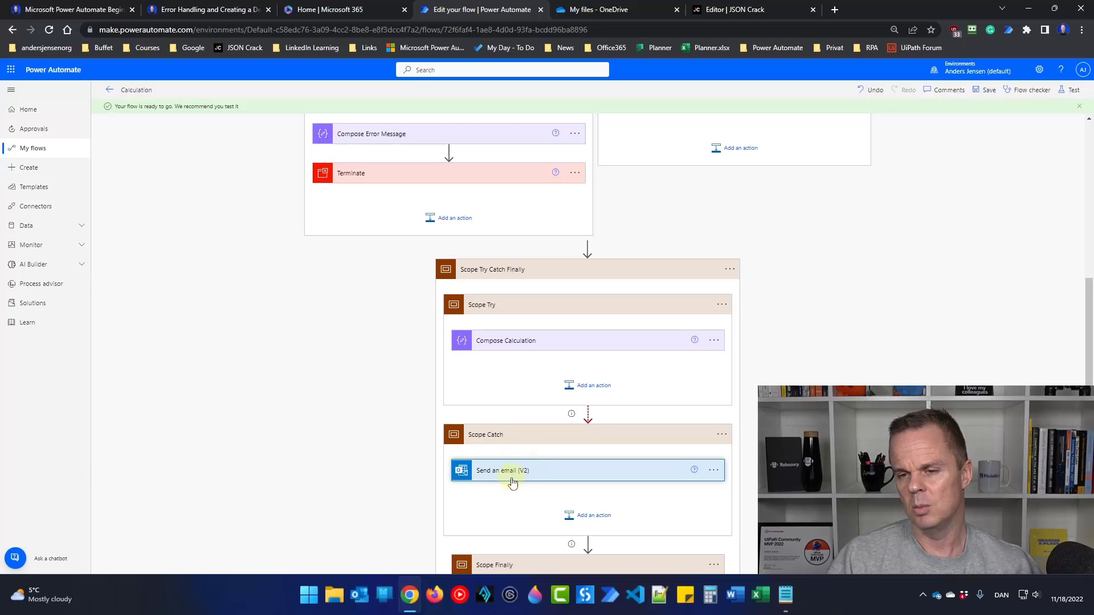
left_click(576, 176)
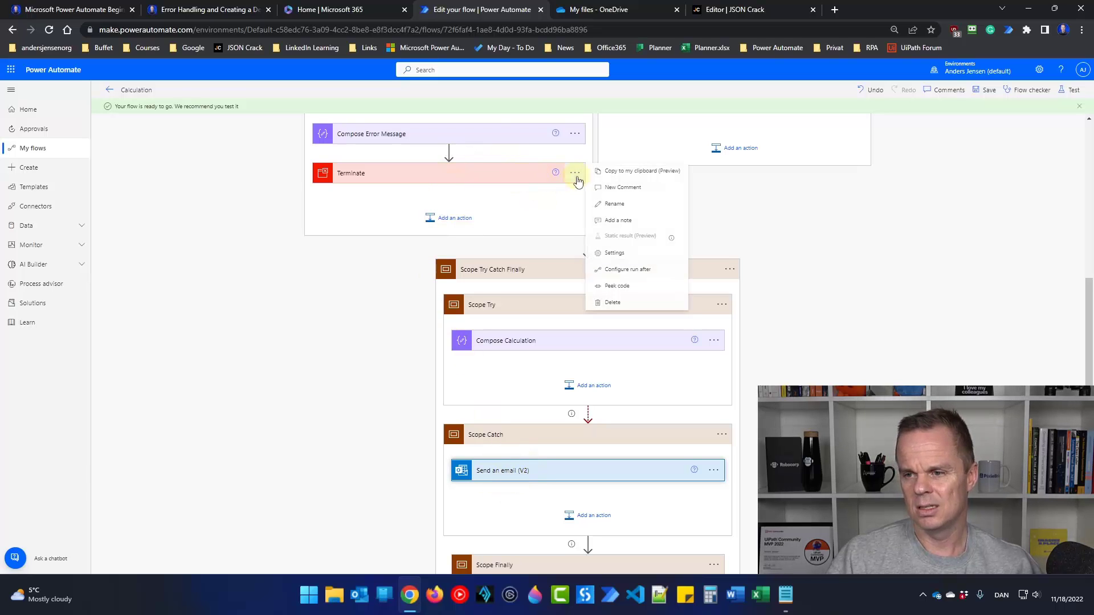
left_click(612, 303)
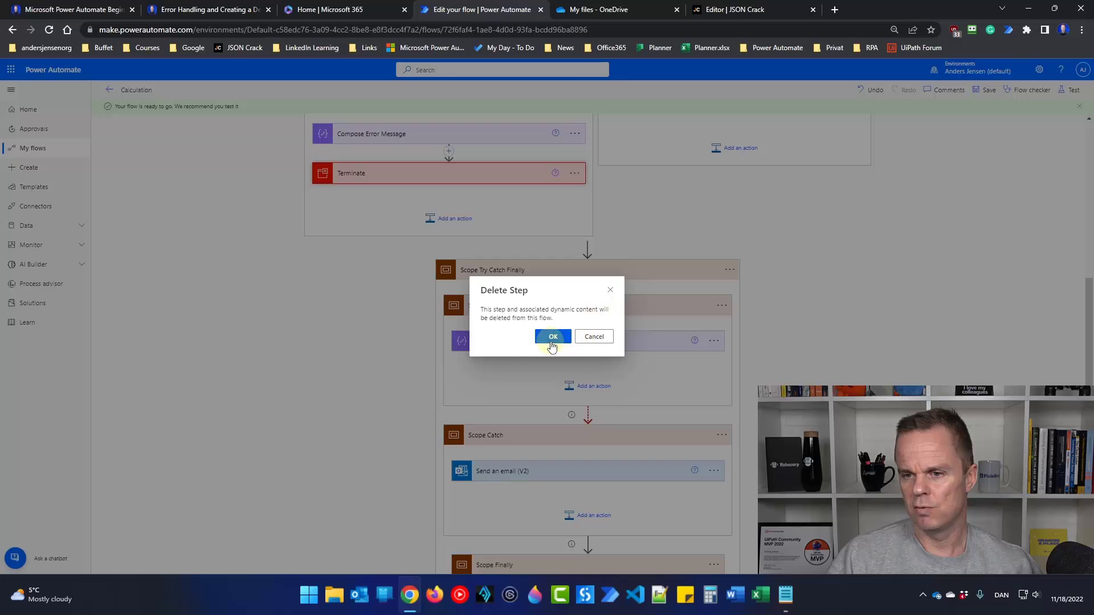
left_click(552, 338)
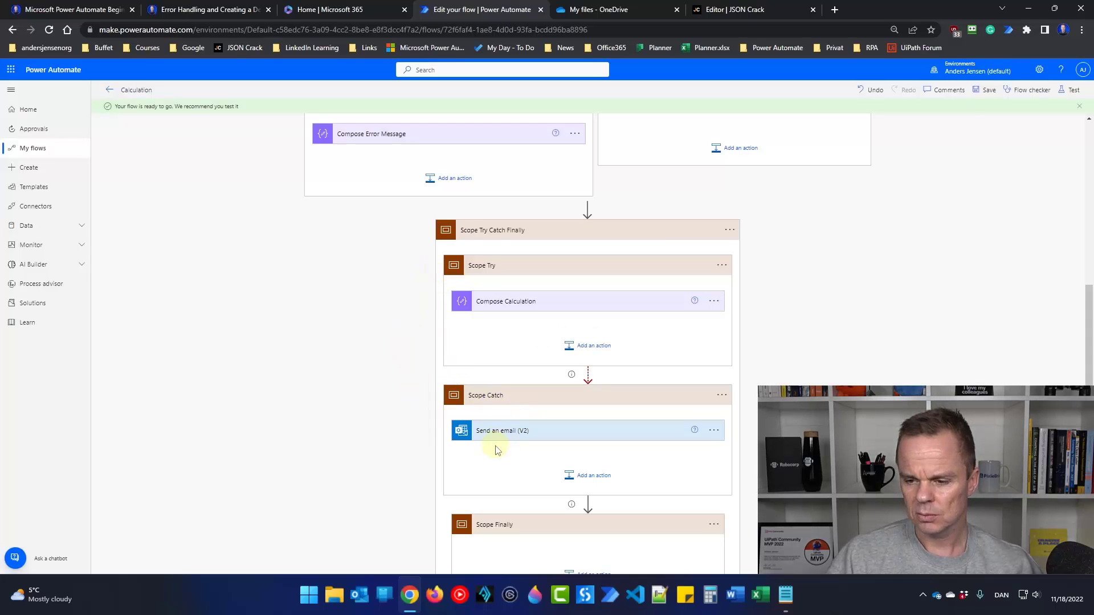
Copy the Compose Error Message action to the flow clipboard and delete the original from the If yes branch.
left_click_drag(362, 139, 582, 457)
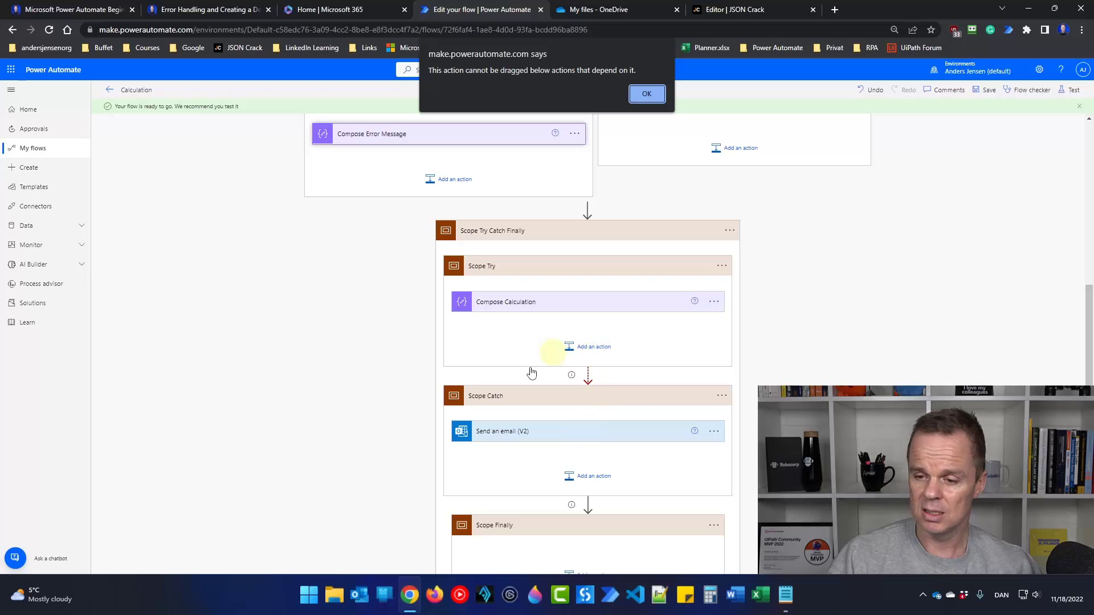
left_click(646, 94)
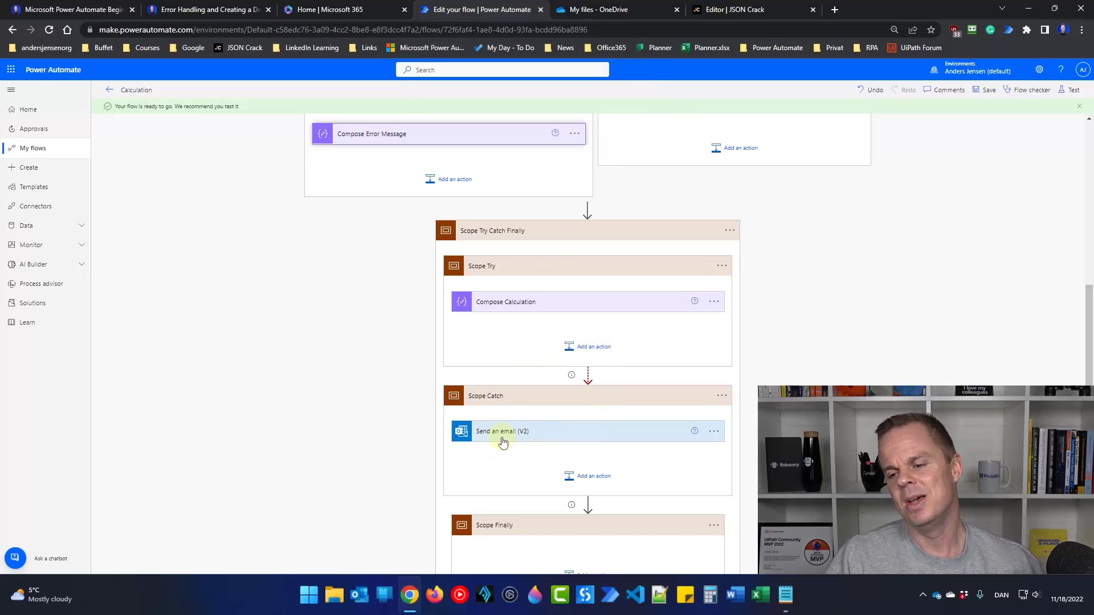
left_click(572, 141)
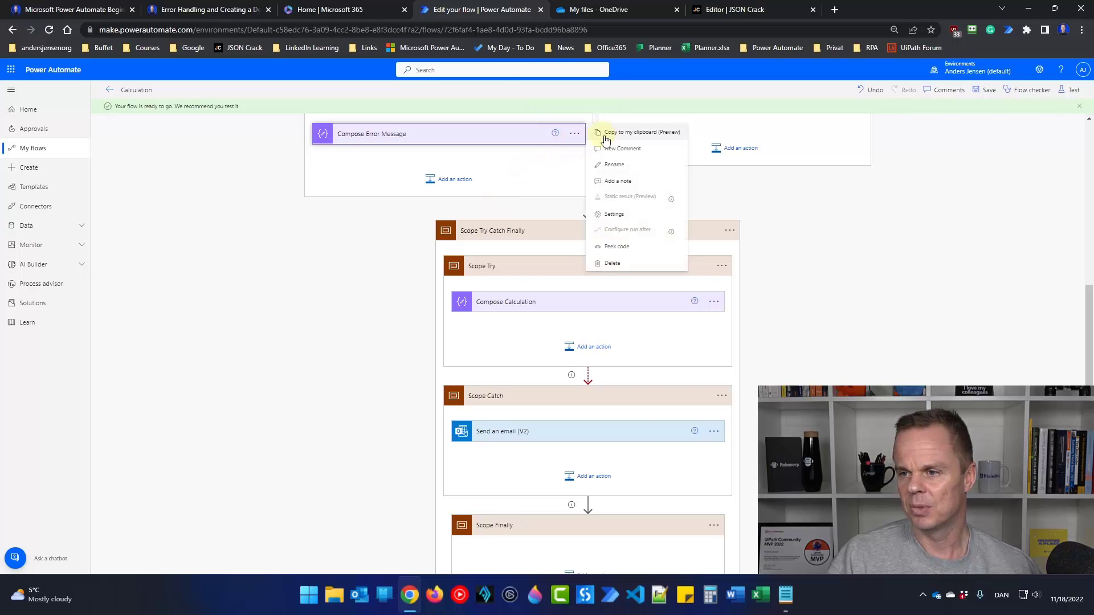
left_click(614, 137)
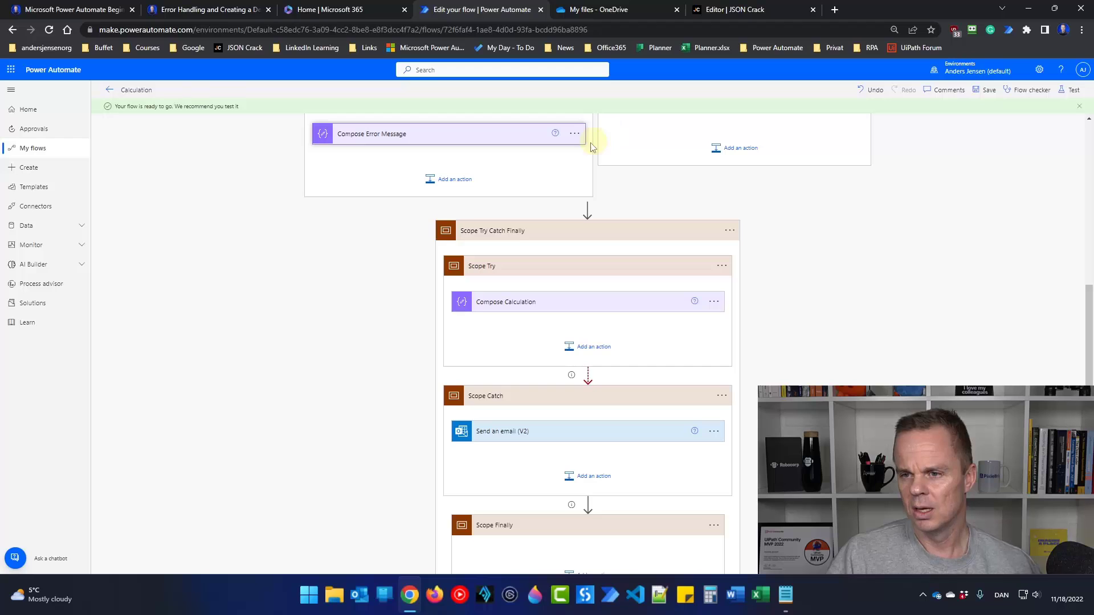
left_click(573, 138)
left_click(613, 261)
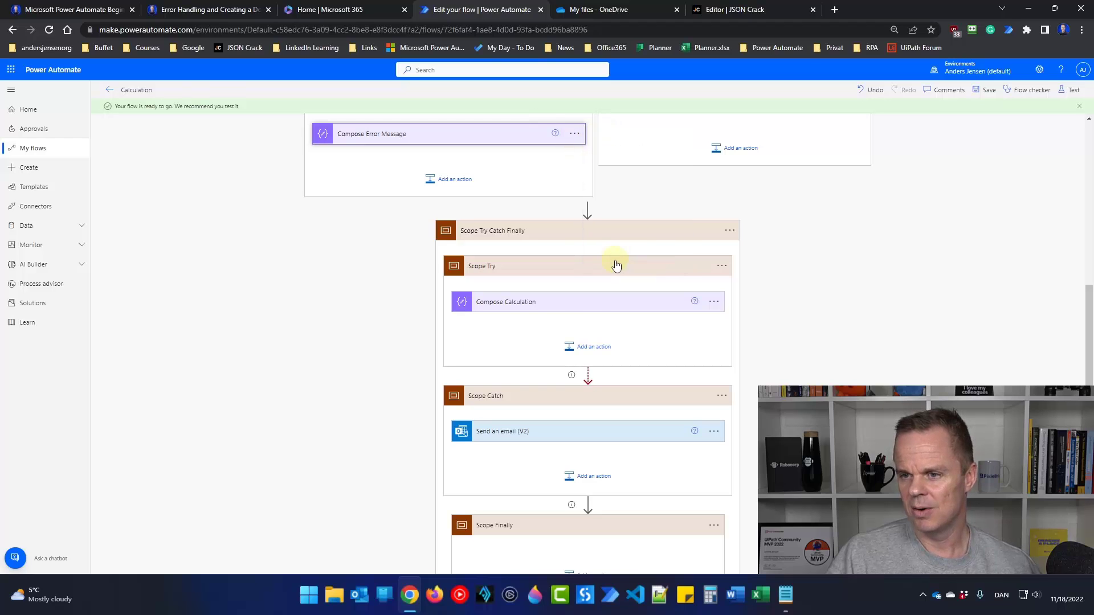
left_click(552, 336)
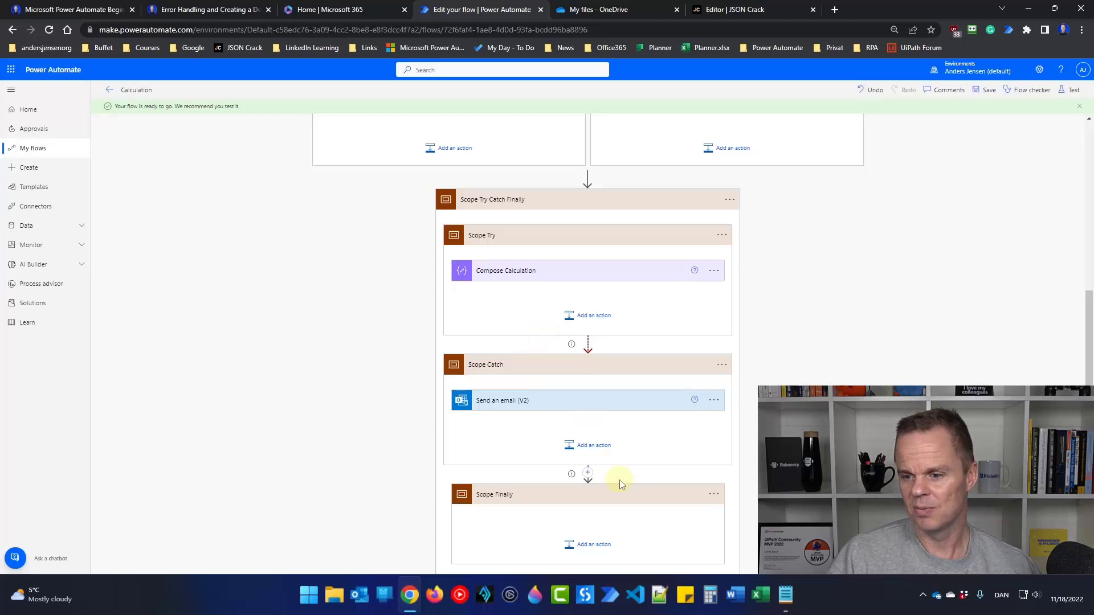
Add the copied Compose Error Message action from the clipboard inside Scope Catch, below Send an email (V2).
left_click(587, 446)
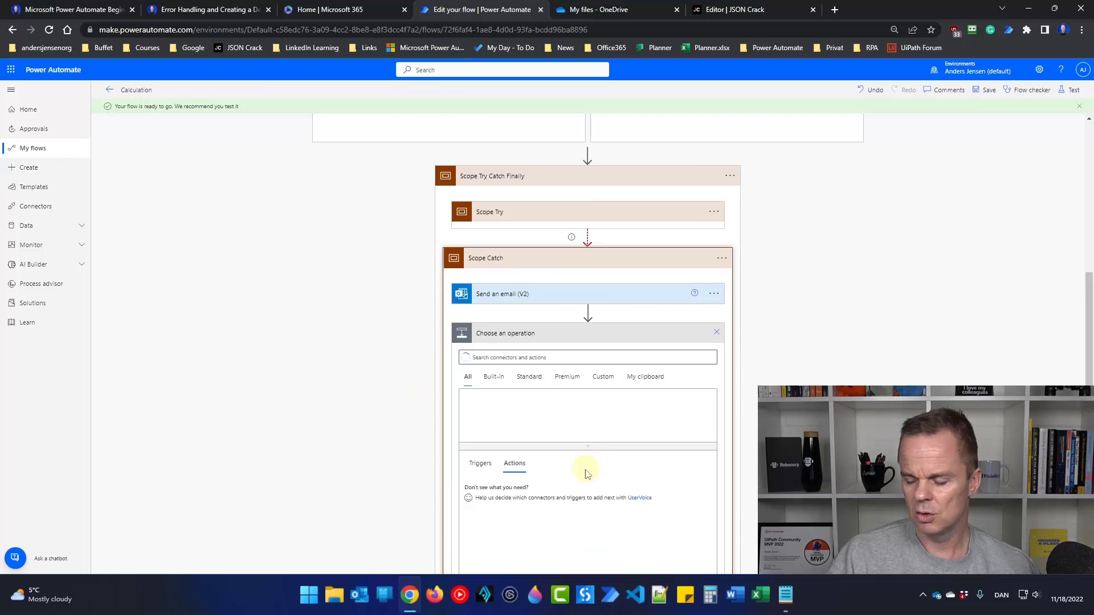
scroll(585, 471, "down", 2)
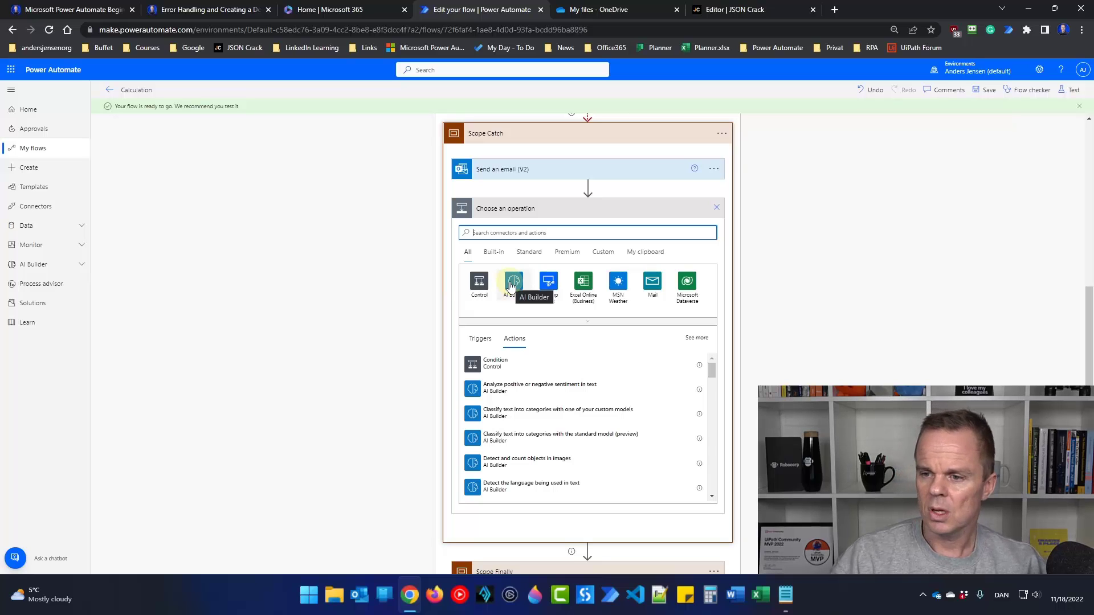
left_click(645, 251)
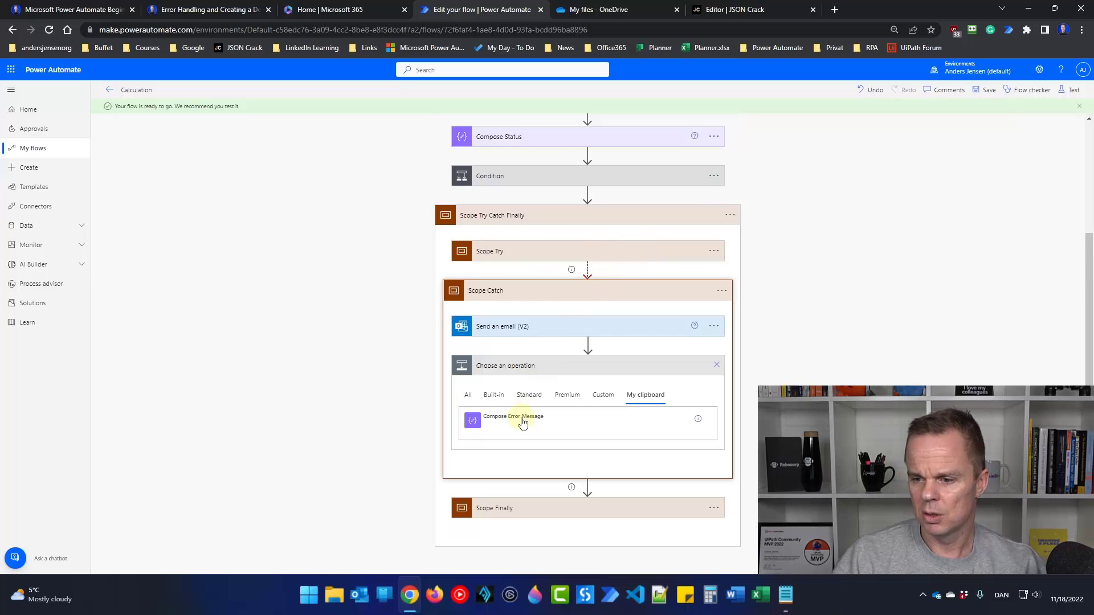
left_click(526, 438)
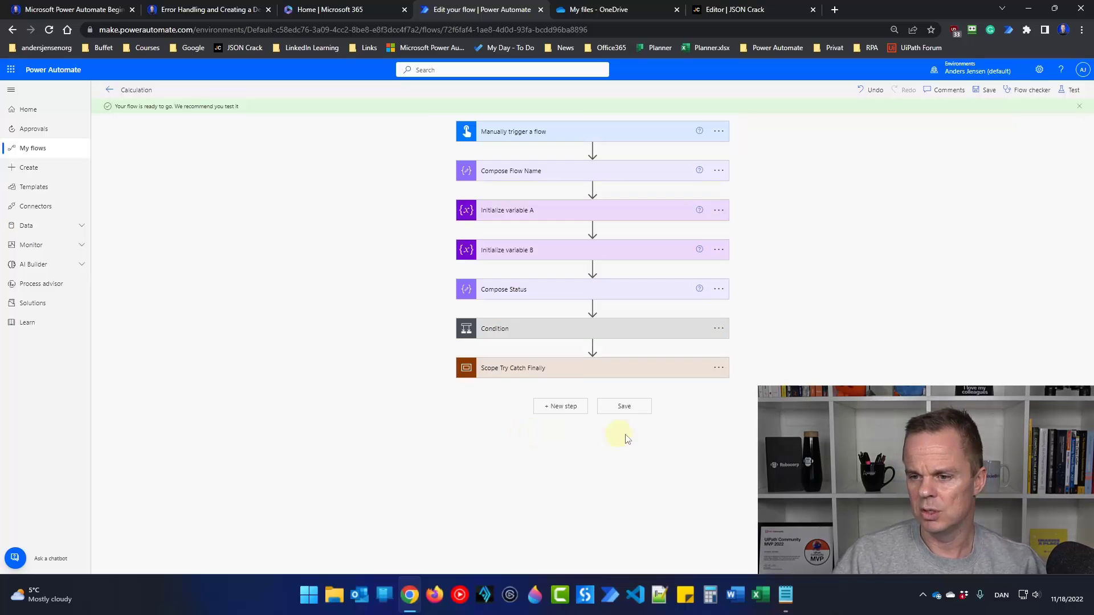
Expand Scope Try Catch Finally and Scope Catch, and move Send an email (V2) below Compose Error Message.
left_click(525, 367)
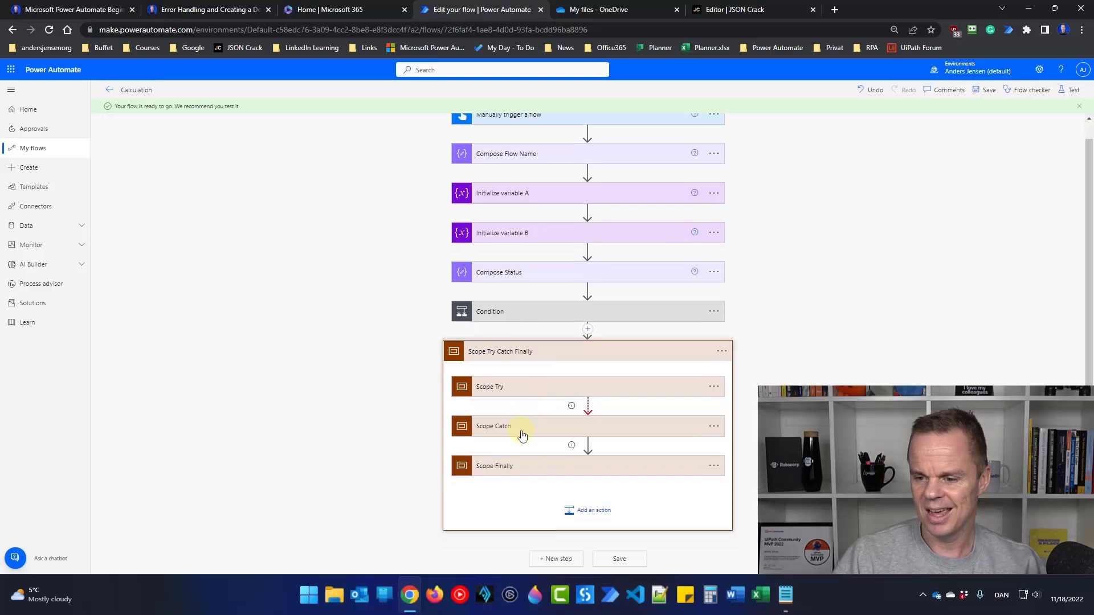
left_click(529, 420)
key("ctrl+plus")
key("ctrl+plus")
scroll(512, 381, "down", 4)
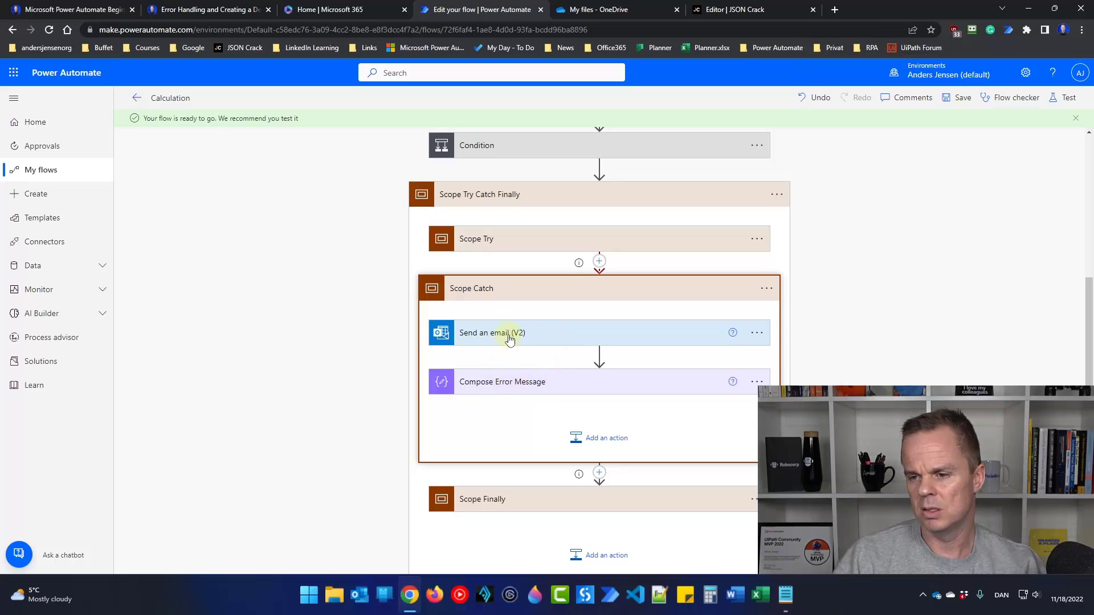
left_click_drag(508, 337, 508, 333)
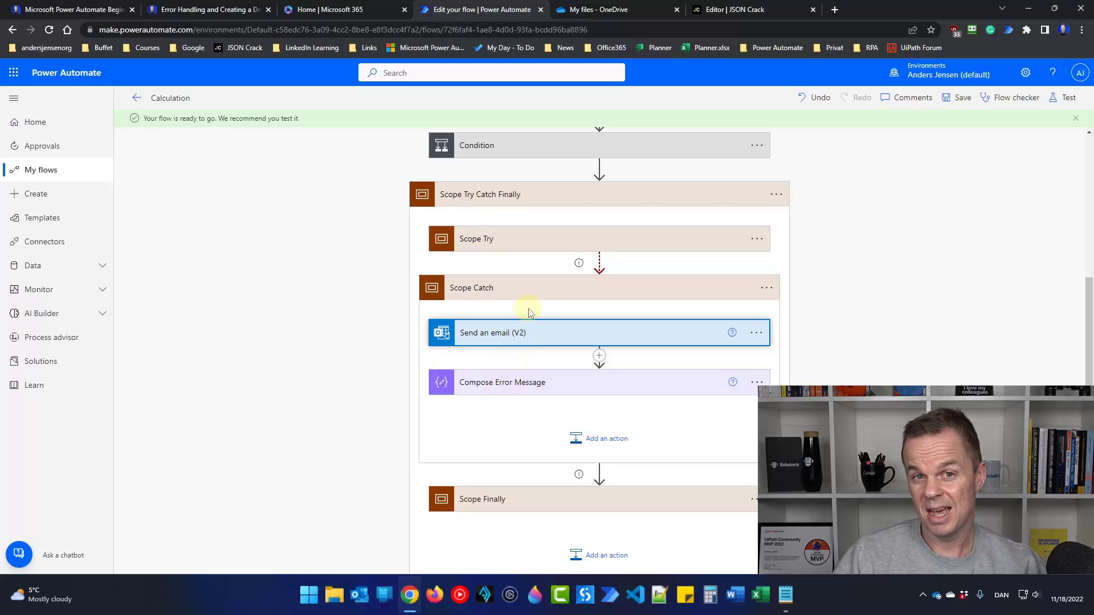
left_click_drag(515, 339, 604, 420)
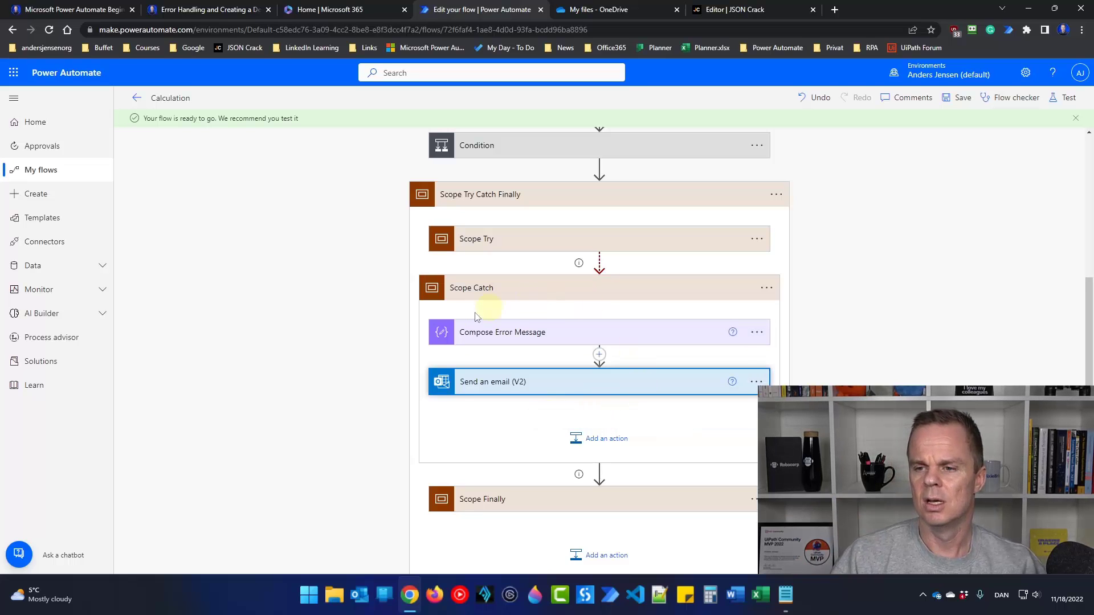
Delete the emptied Condition action above Scope Try Catch Finally.
scroll(524, 387, "up", 2)
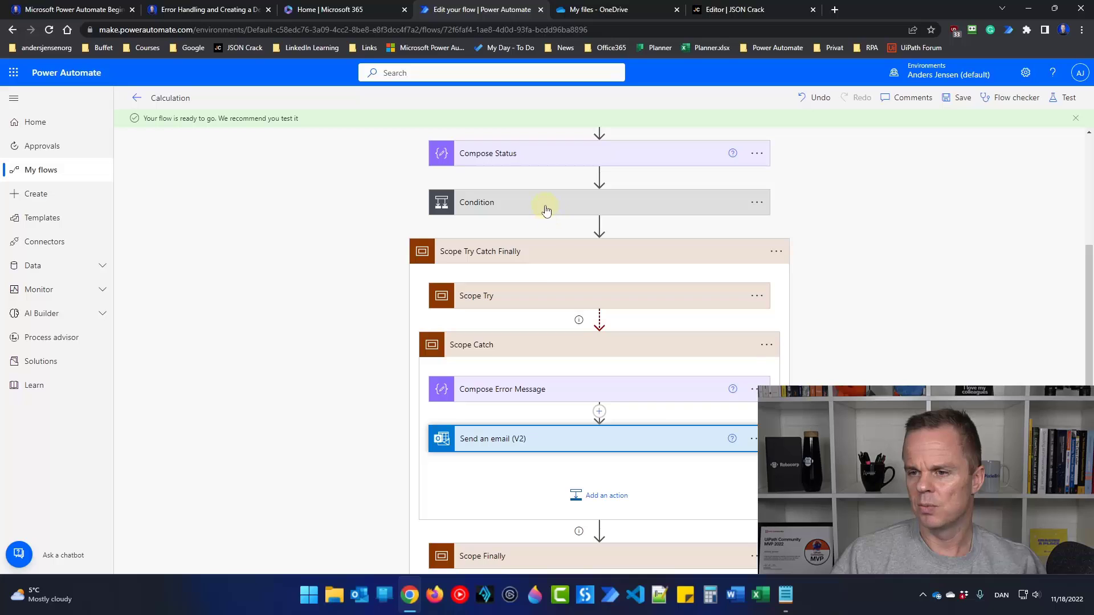
left_click(545, 211)
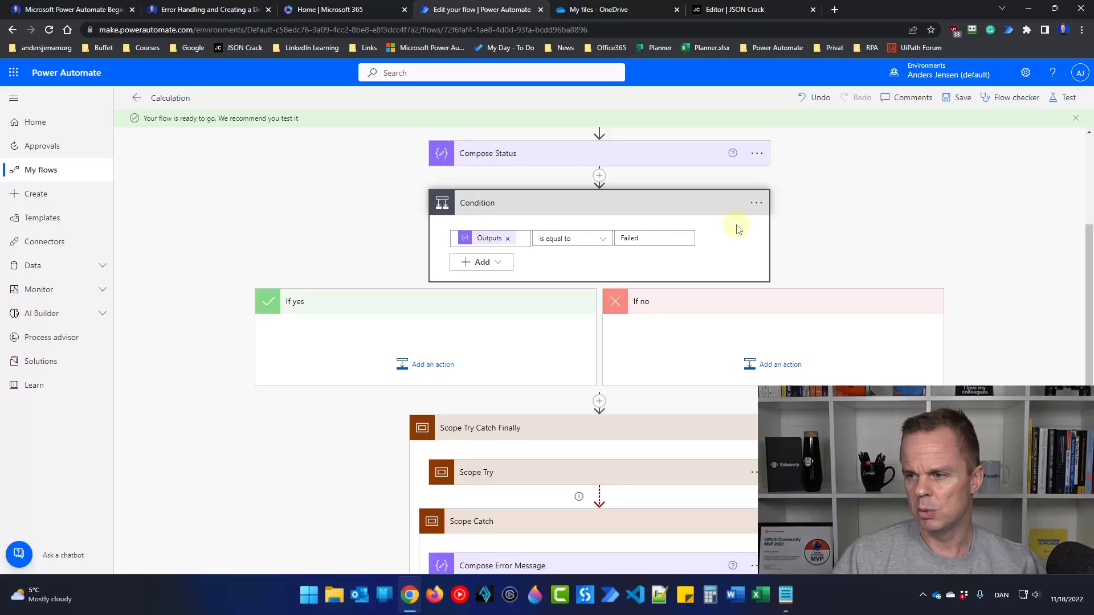
left_click(756, 207)
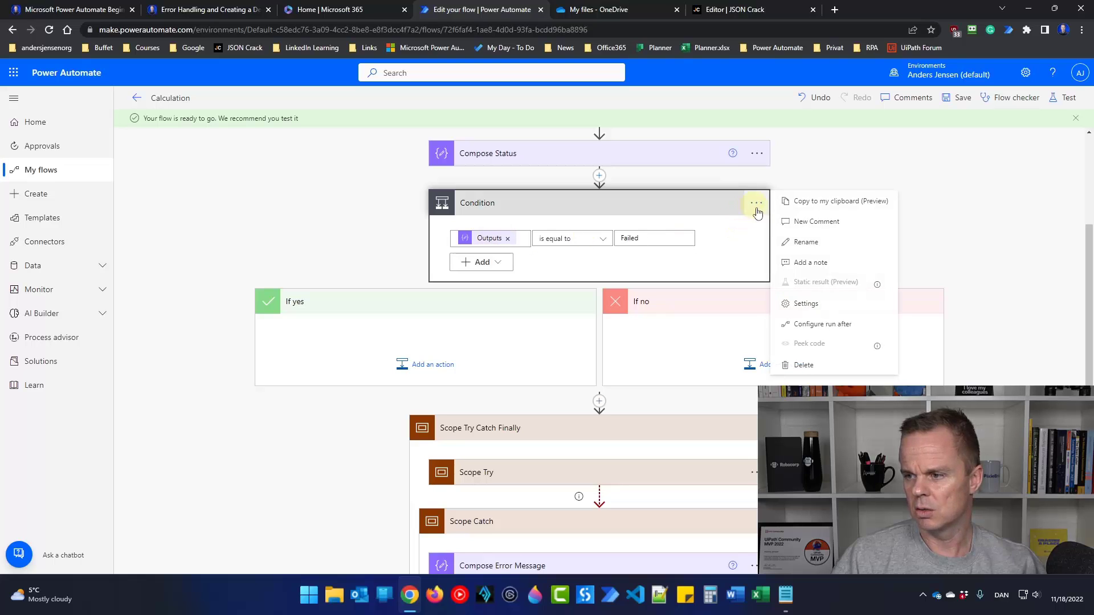
left_click(801, 364)
left_click(554, 342)
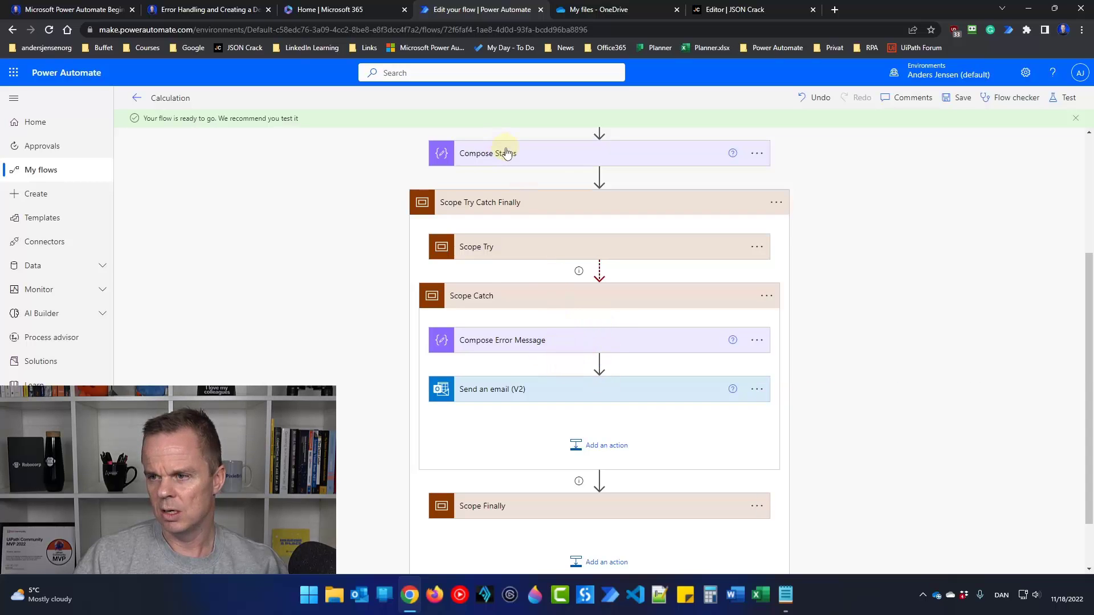
Move Compose Status into Scope Catch and order it before Compose Error Message and Send an email (V2).
scroll(701, 215, "up", 1)
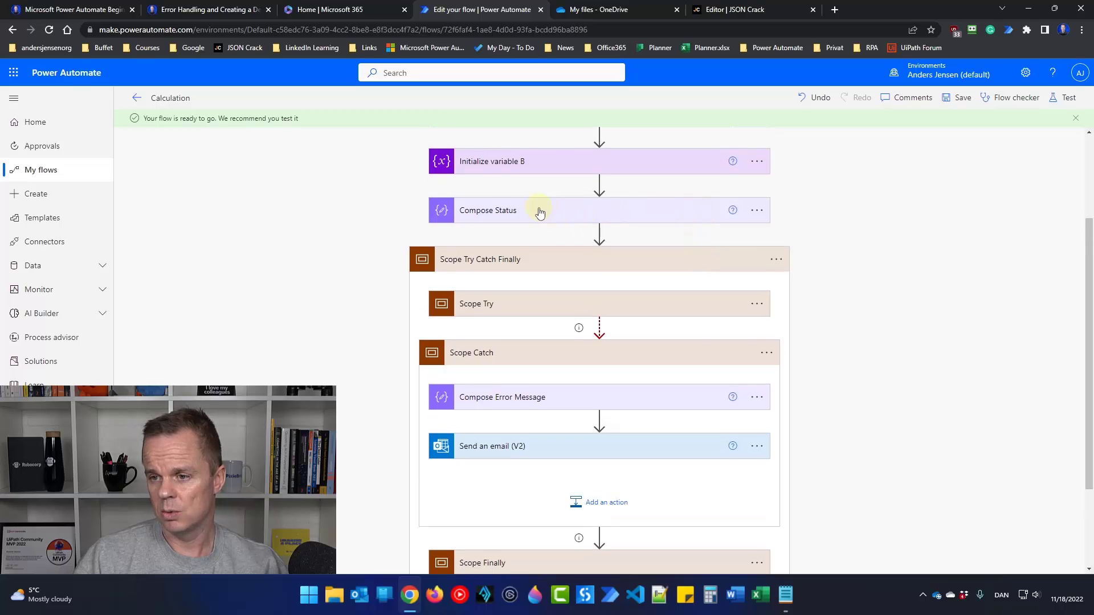
left_click_drag(540, 213, 576, 424)
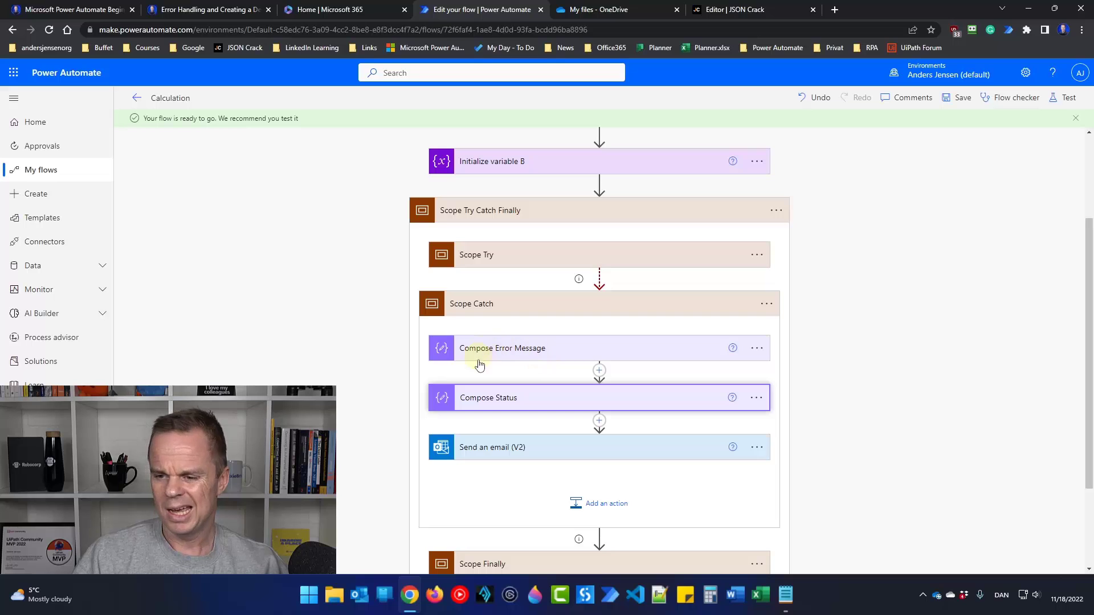
left_click_drag(529, 354, 521, 422)
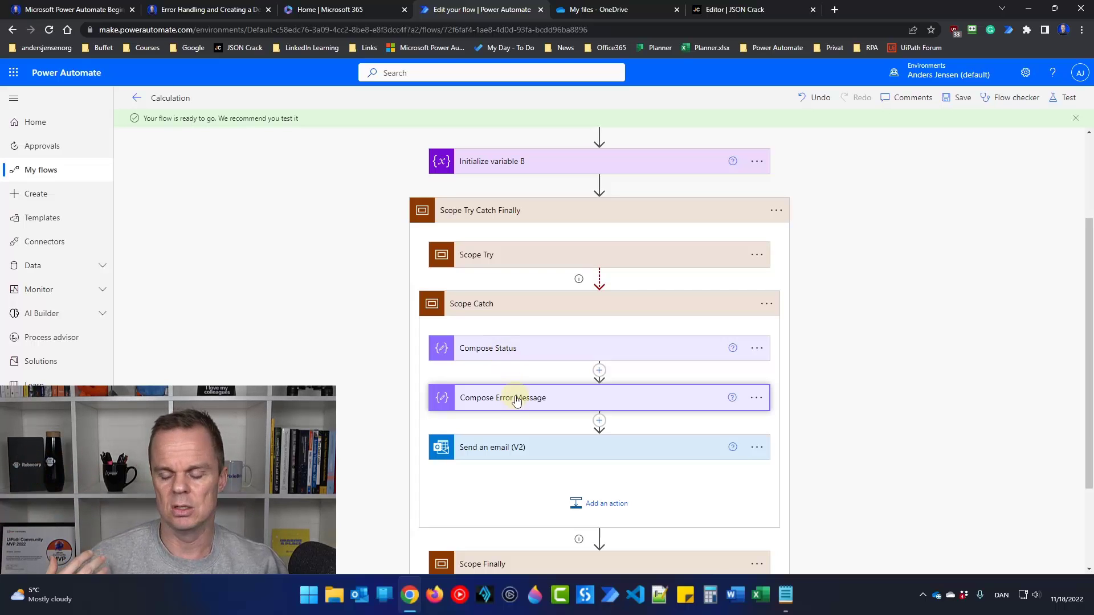
scroll(534, 393, "down", 1)
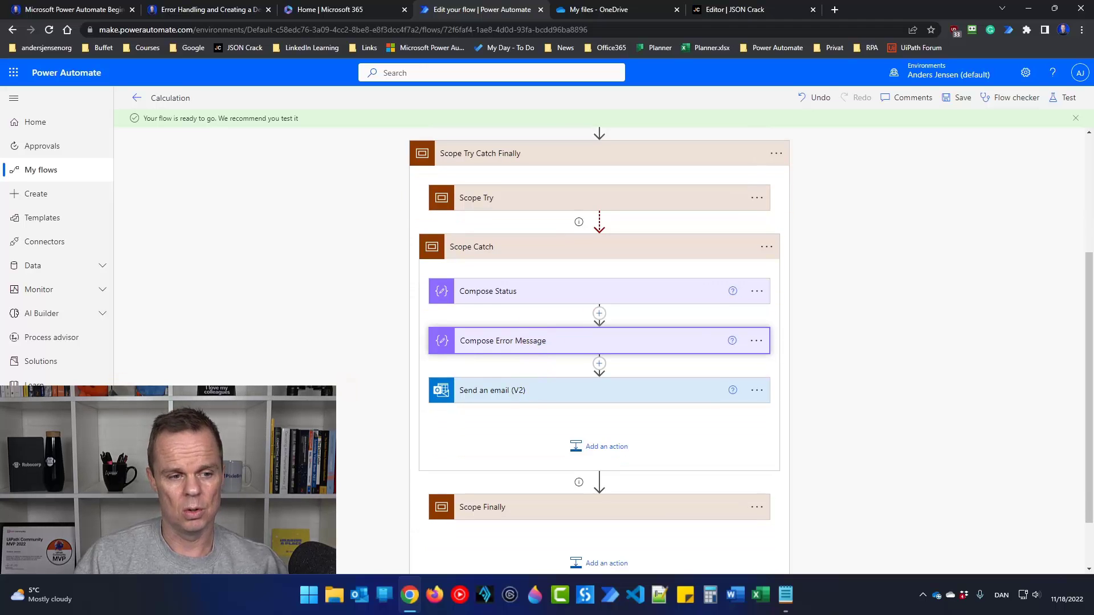
scroll(472, 341, "up", 3)
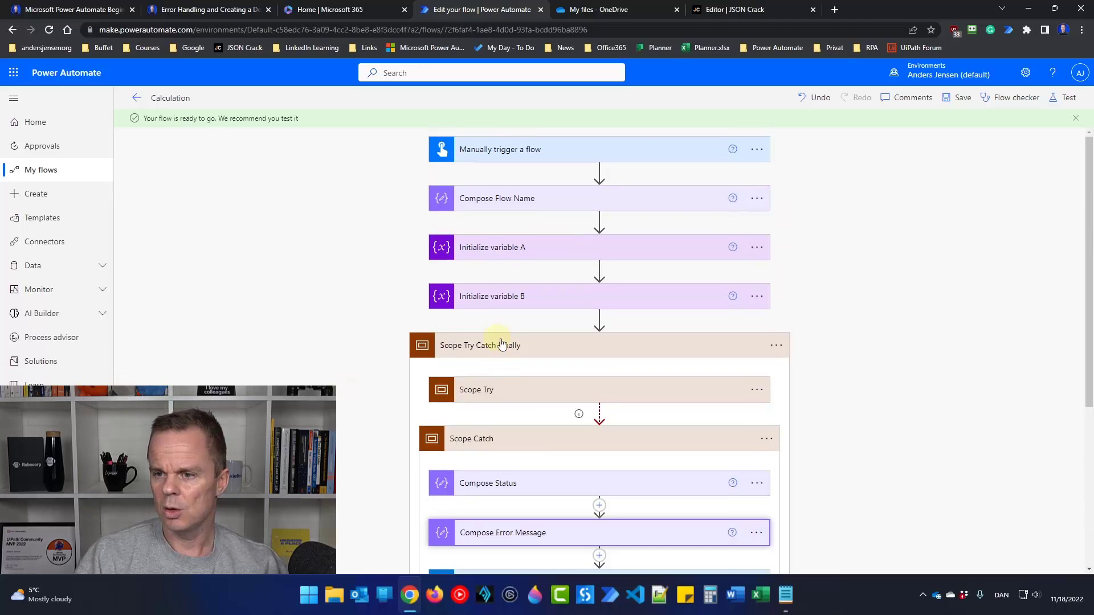
Insert the Compose Error Message outputs after the "Error Message:" label in the body of Send an email (V2), and save the flow.
scroll(675, 420, "down", 3)
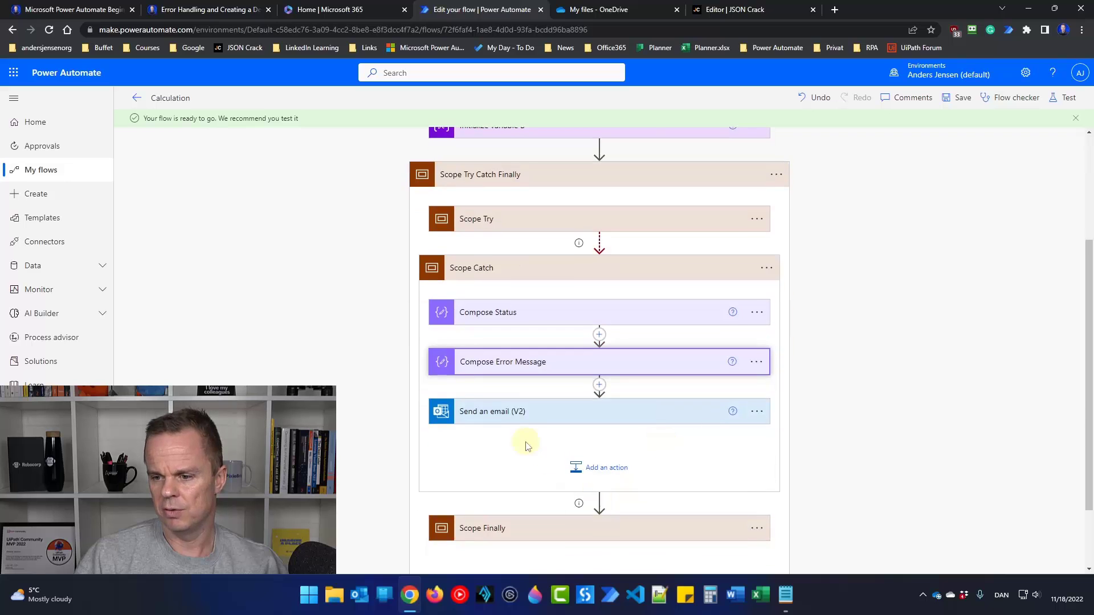
left_click(515, 412)
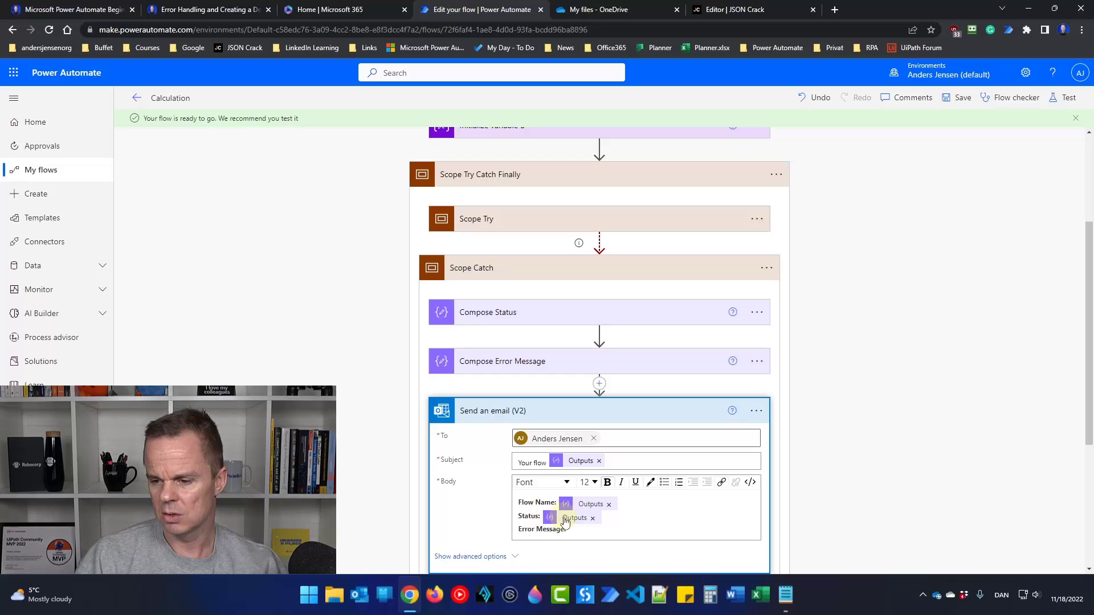
left_click(586, 532)
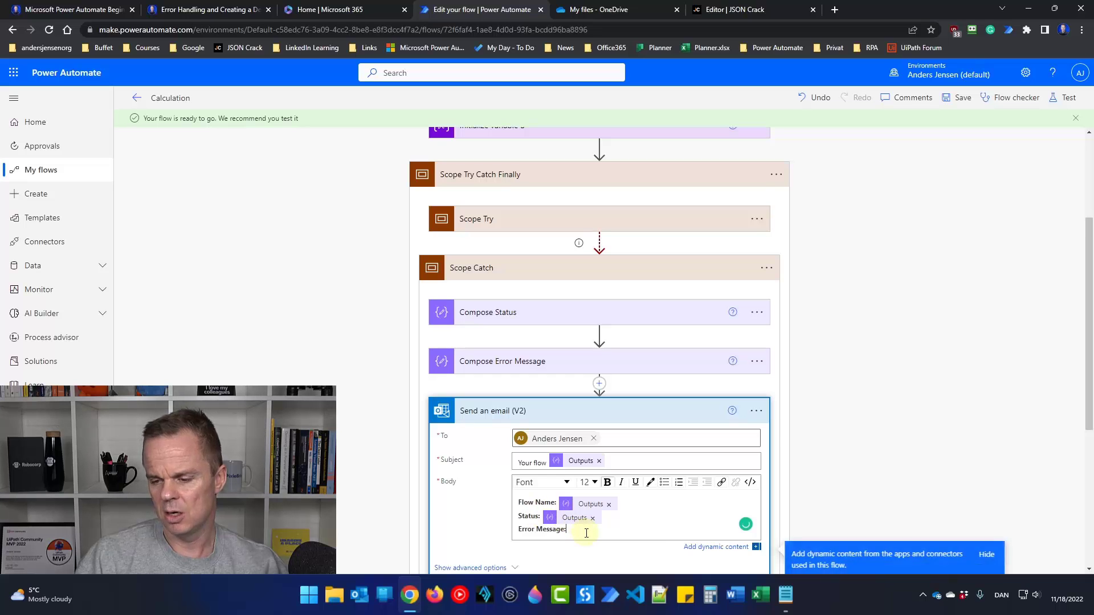
scroll(627, 512, "down", 2)
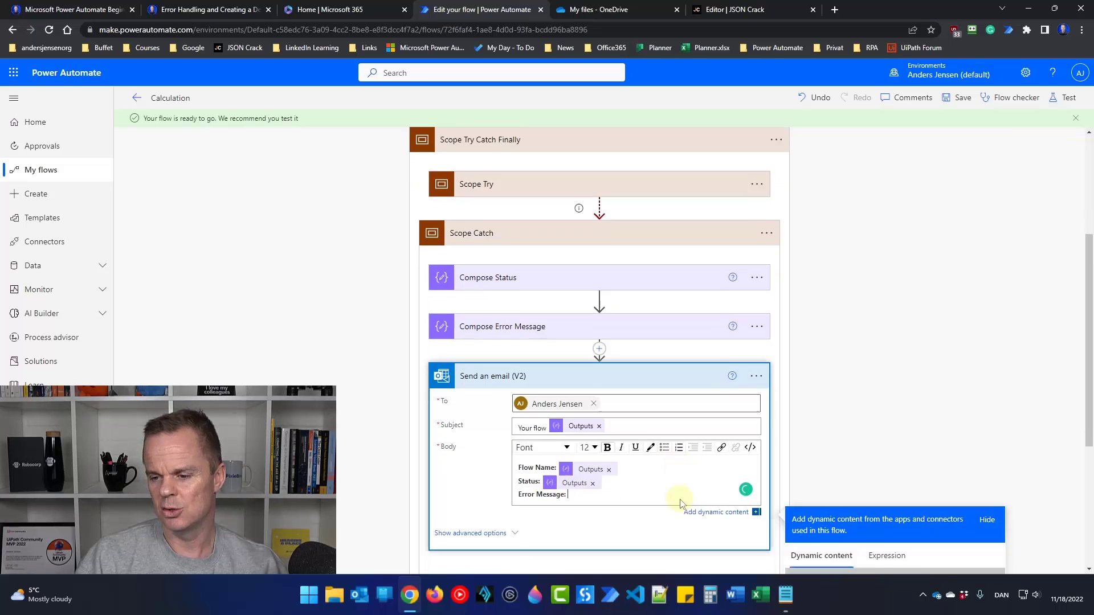
scroll(770, 506, "down", 1)
scroll(889, 536, "down", 2)
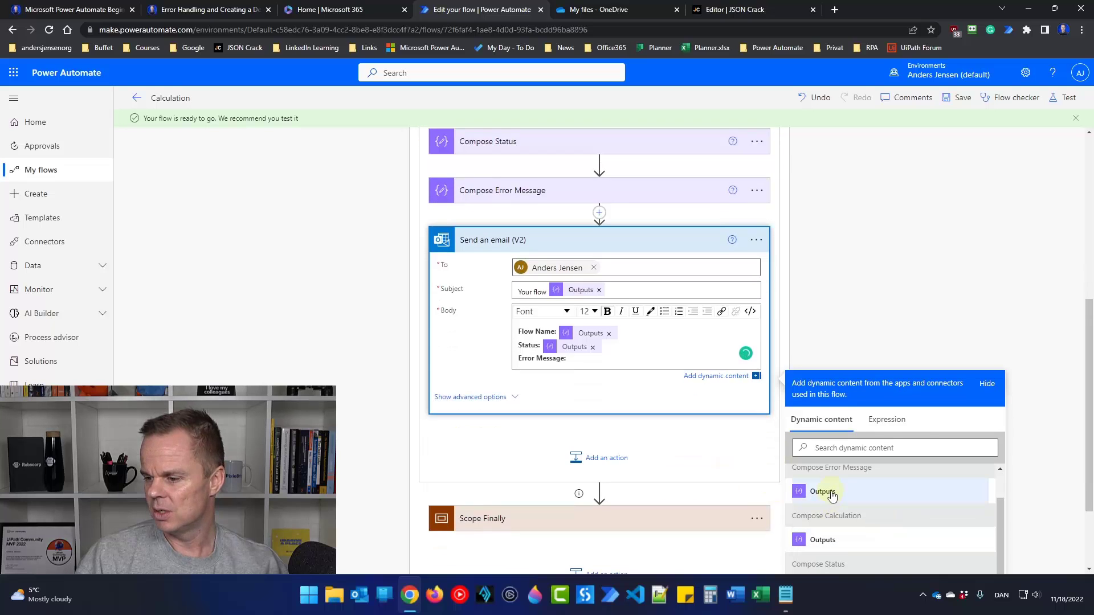
left_click(822, 496)
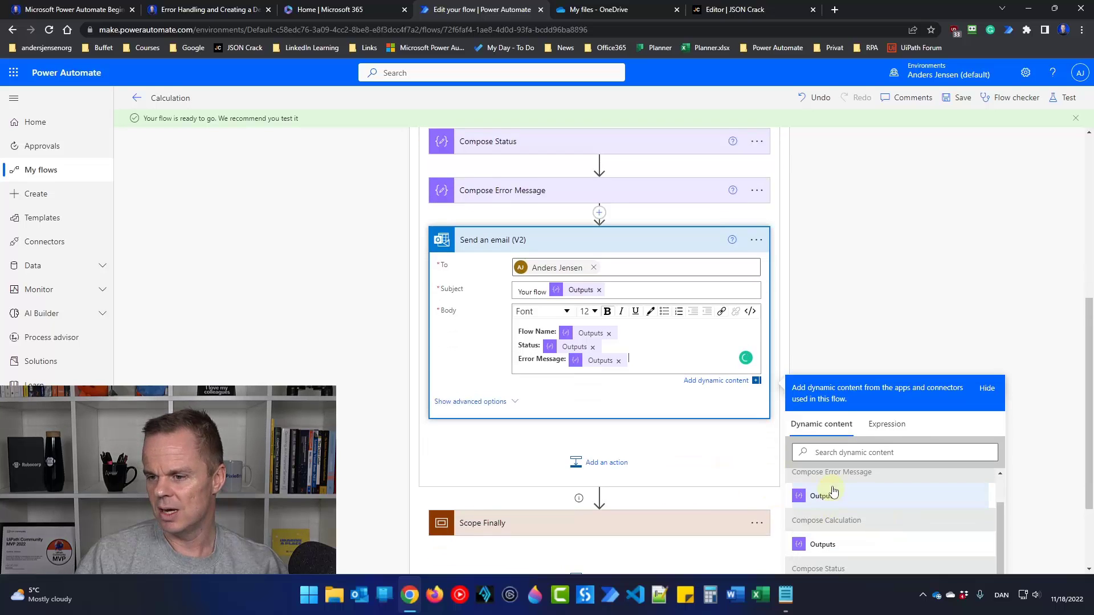
left_click(960, 100)
Save the Calculation flow again and run it with a manual test.
scroll(843, 356, "up", 1)
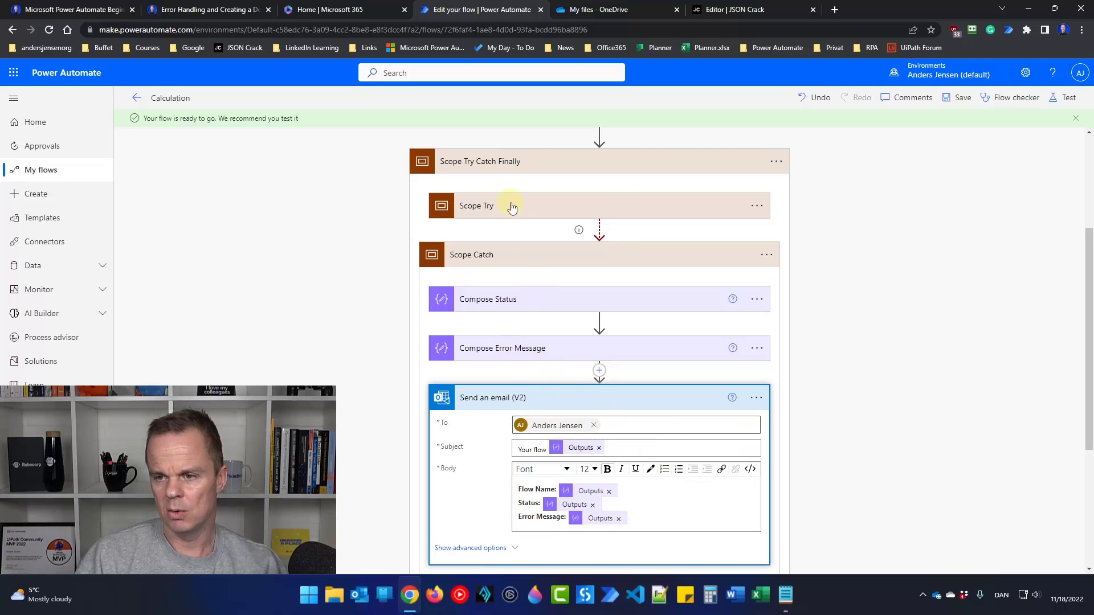
scroll(874, 277, "up", 3)
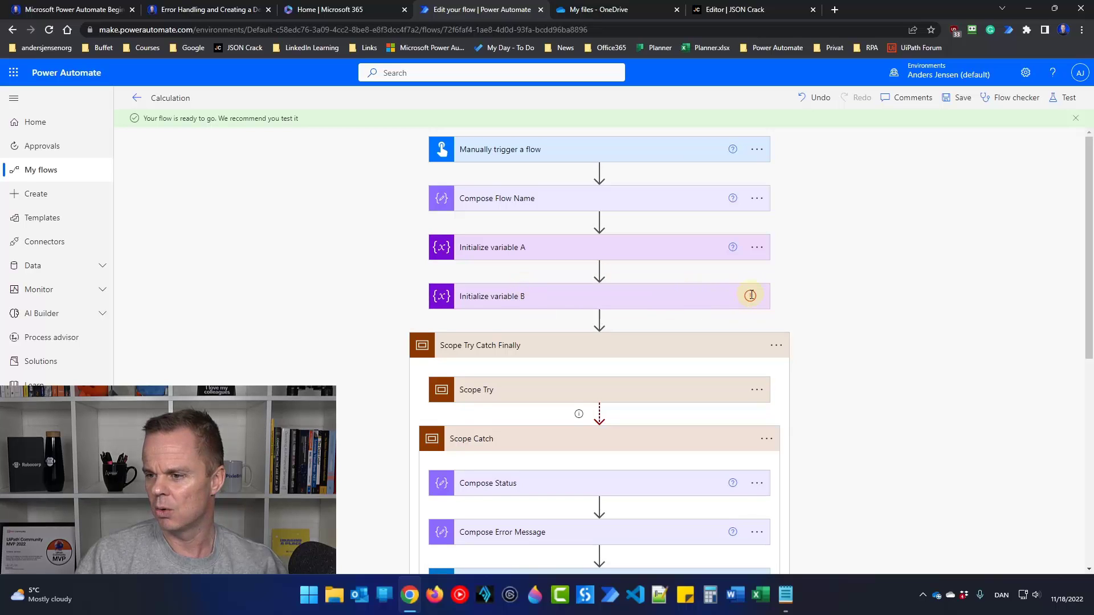
left_click(946, 104)
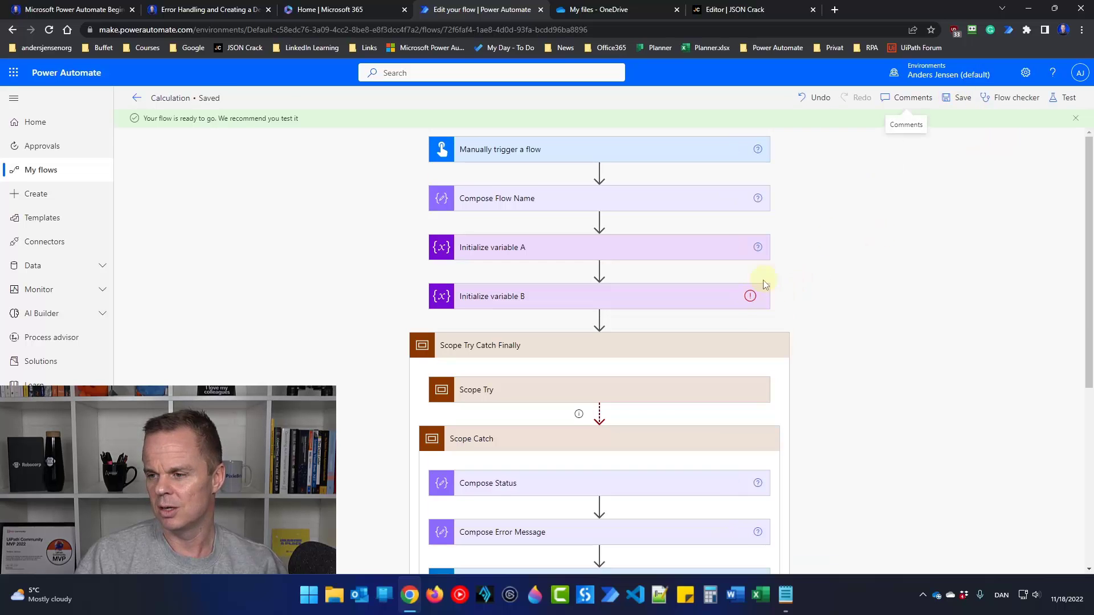
left_click(1067, 104)
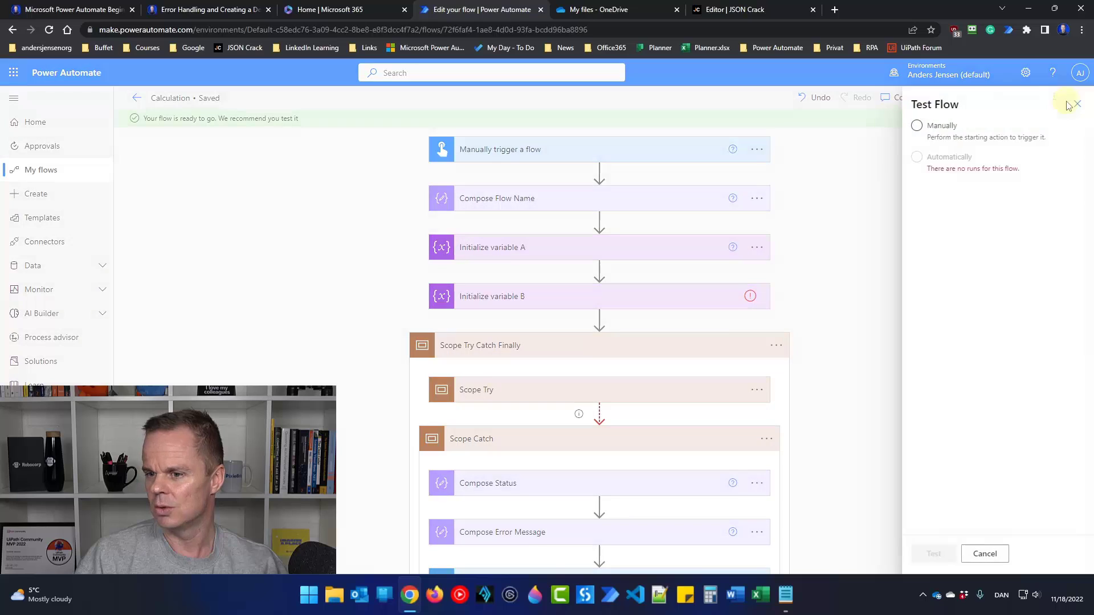
left_click(930, 555)
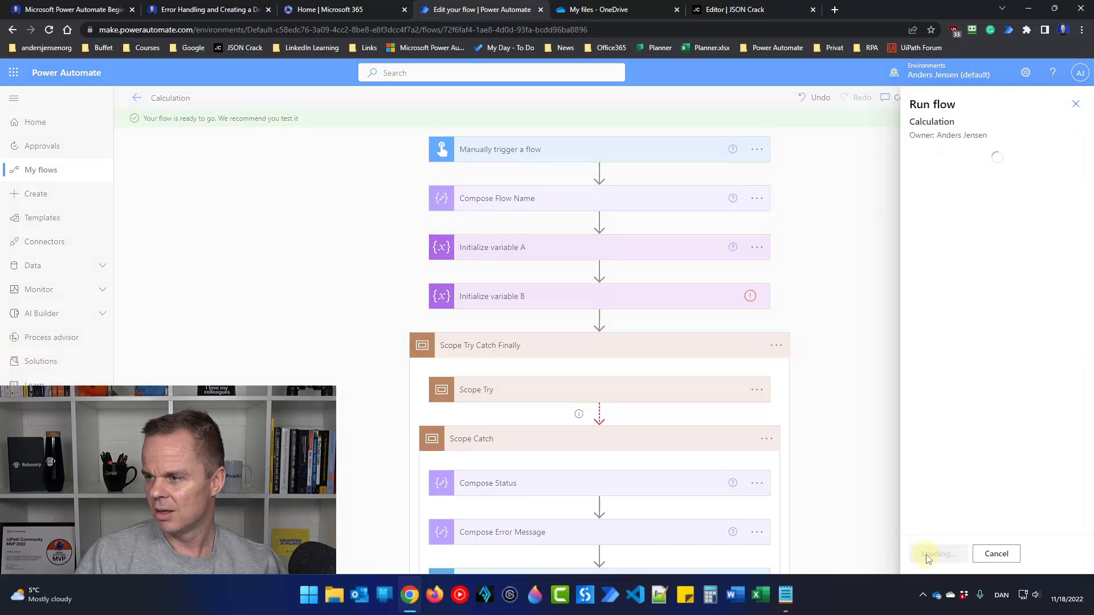
left_click(927, 556)
left_click(931, 554)
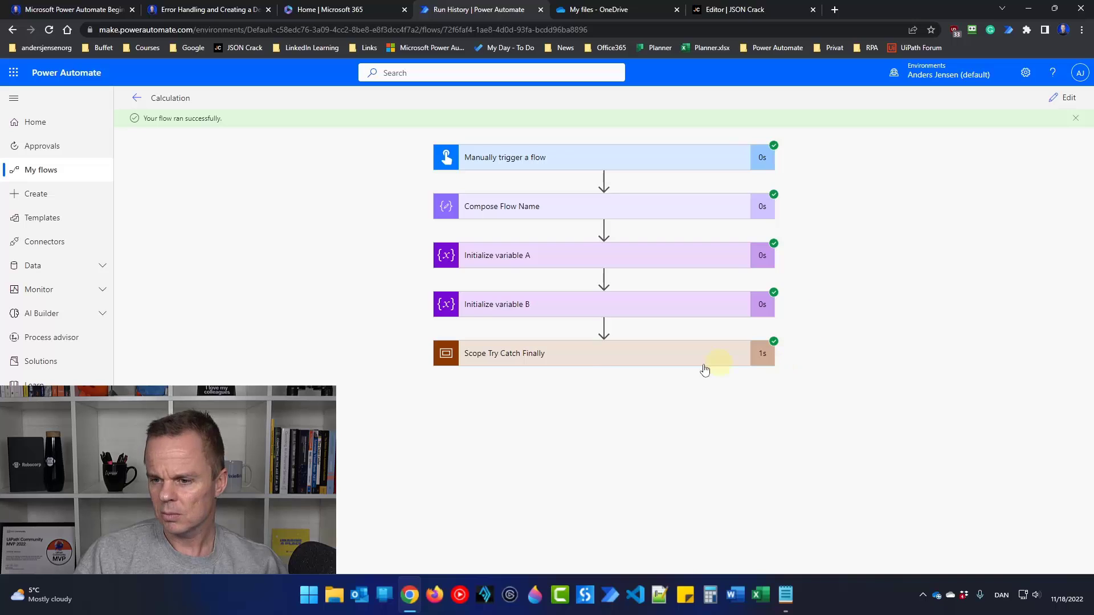
Examine Scope Try, Initialize variable B and Scope Catch in the run results, and read the failure email the flow sent.
left_click(578, 361)
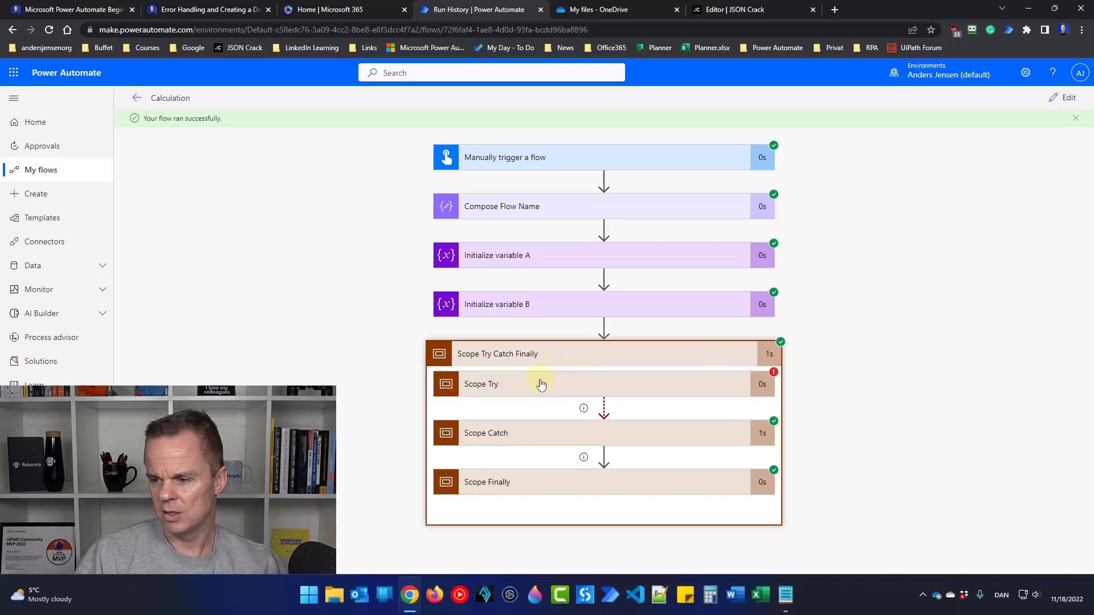
left_click(705, 389)
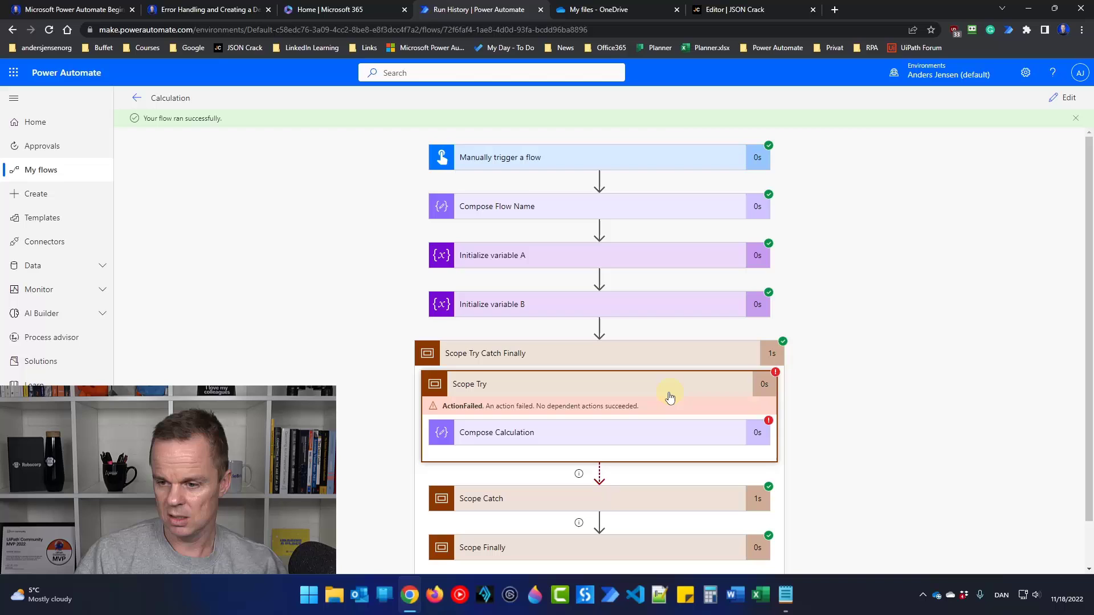
left_click(518, 309)
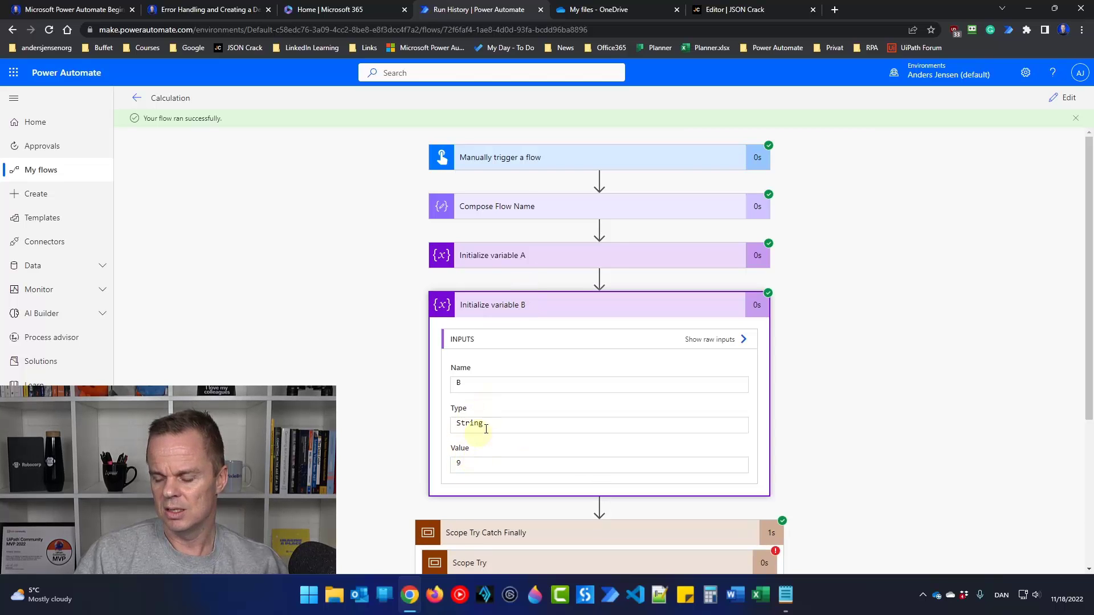
scroll(1063, 501, "down", 4)
left_click(547, 449)
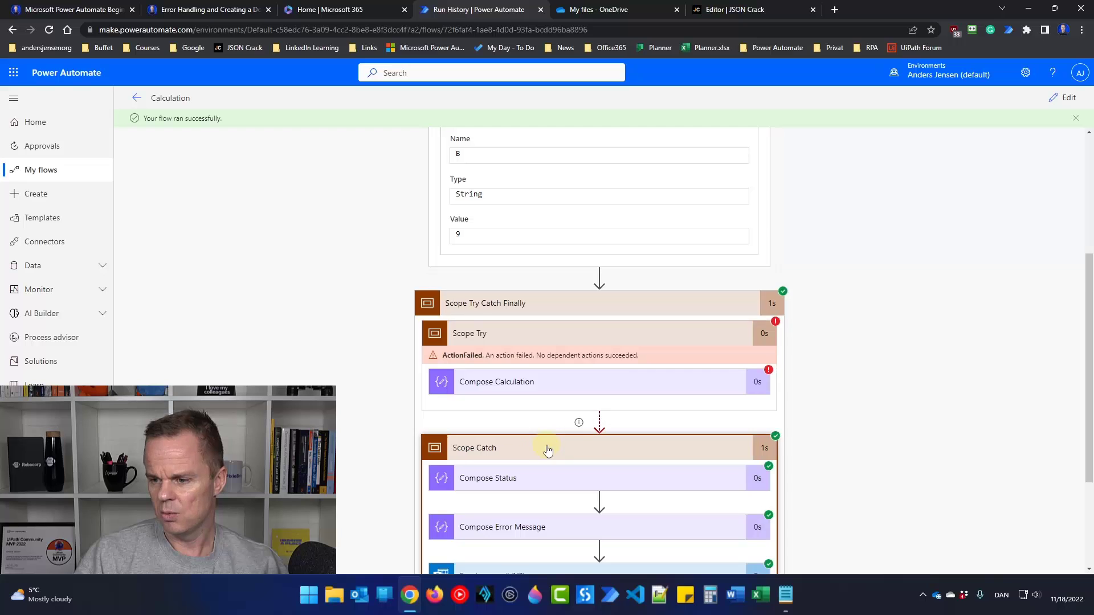
scroll(712, 432, "down", 3)
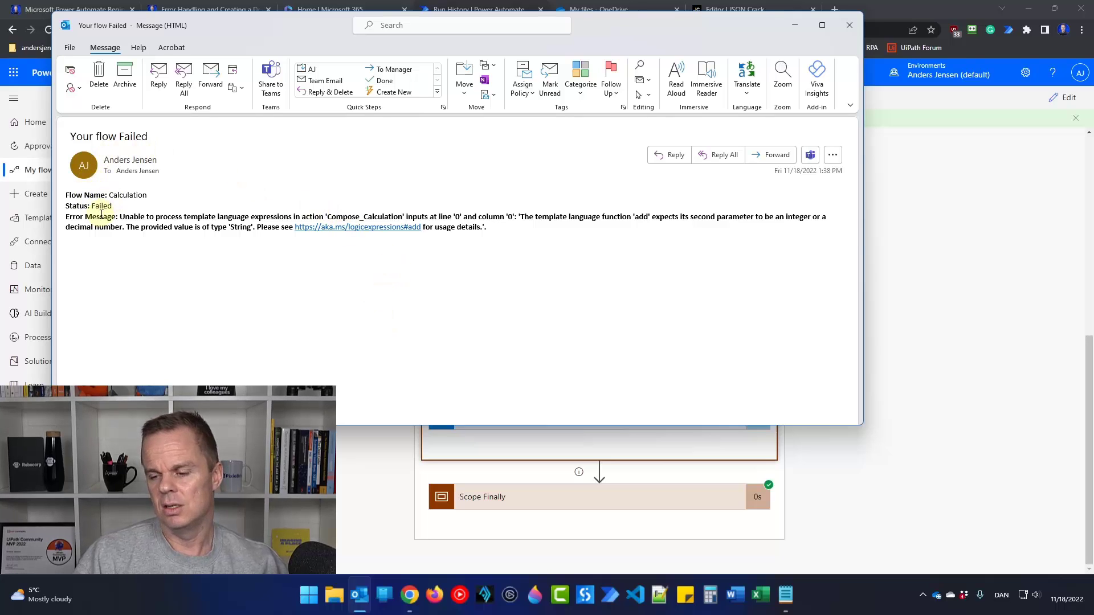
left_click(848, 25)
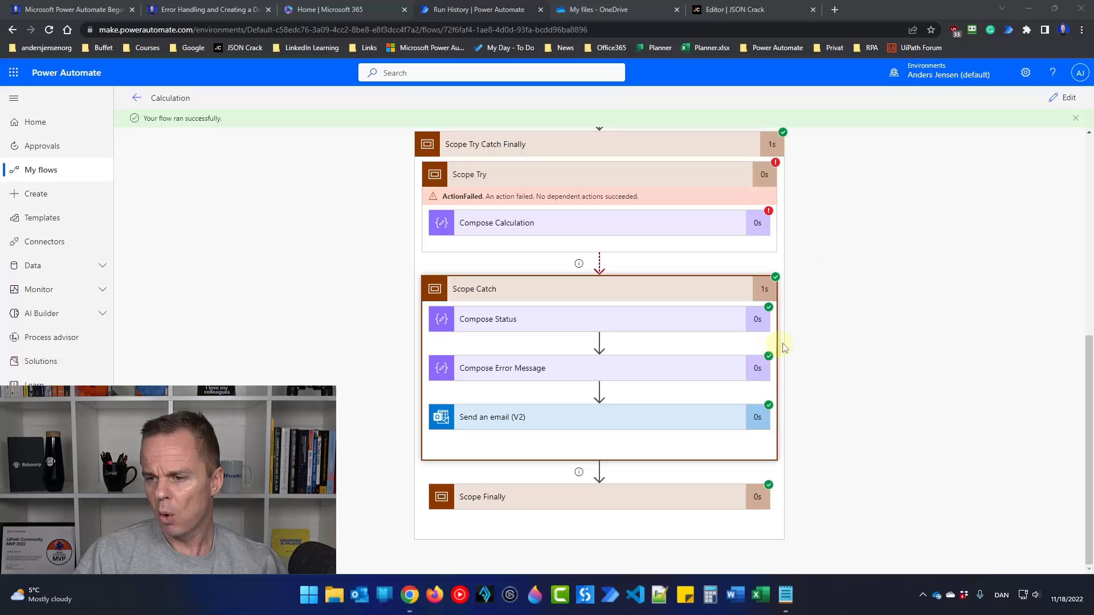
scroll(785, 335, "up", 2)
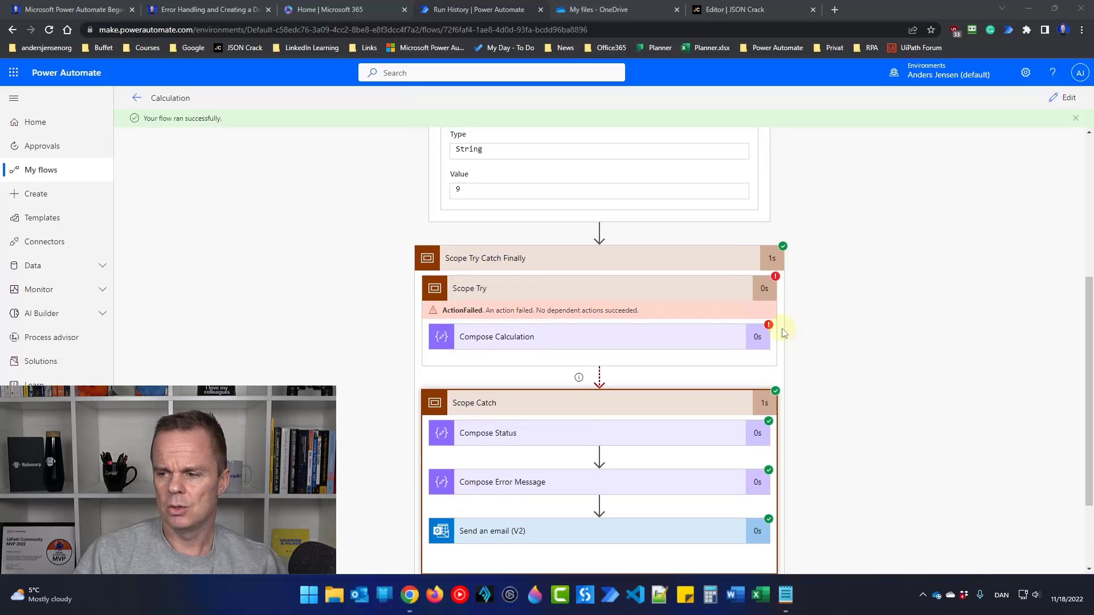
Return to editing the Calculation flow, save it and reload it in the editor.
left_click(1060, 99)
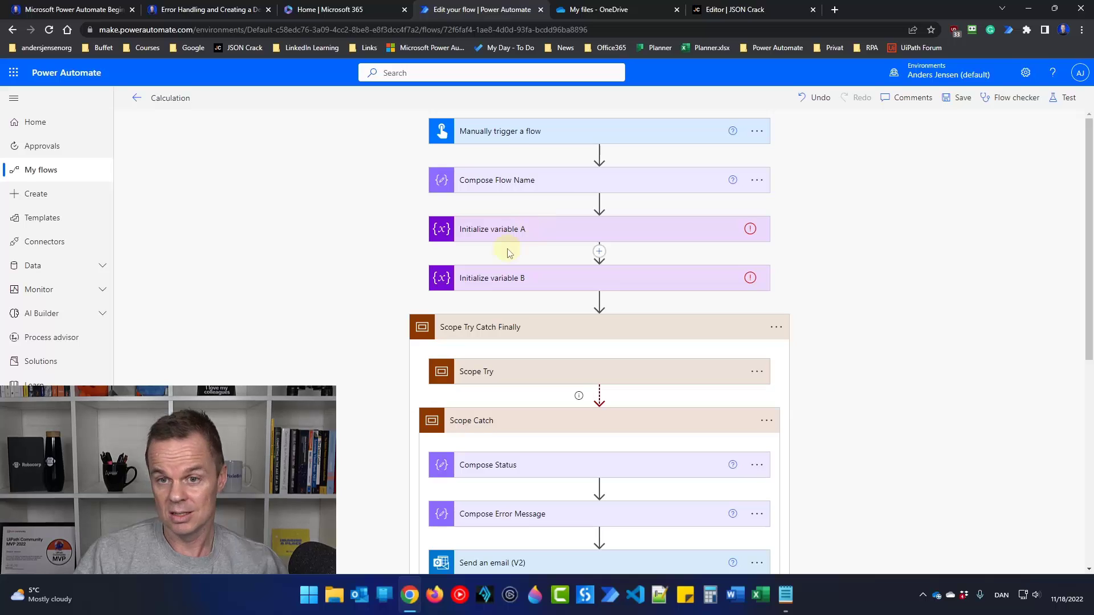
left_click(967, 99)
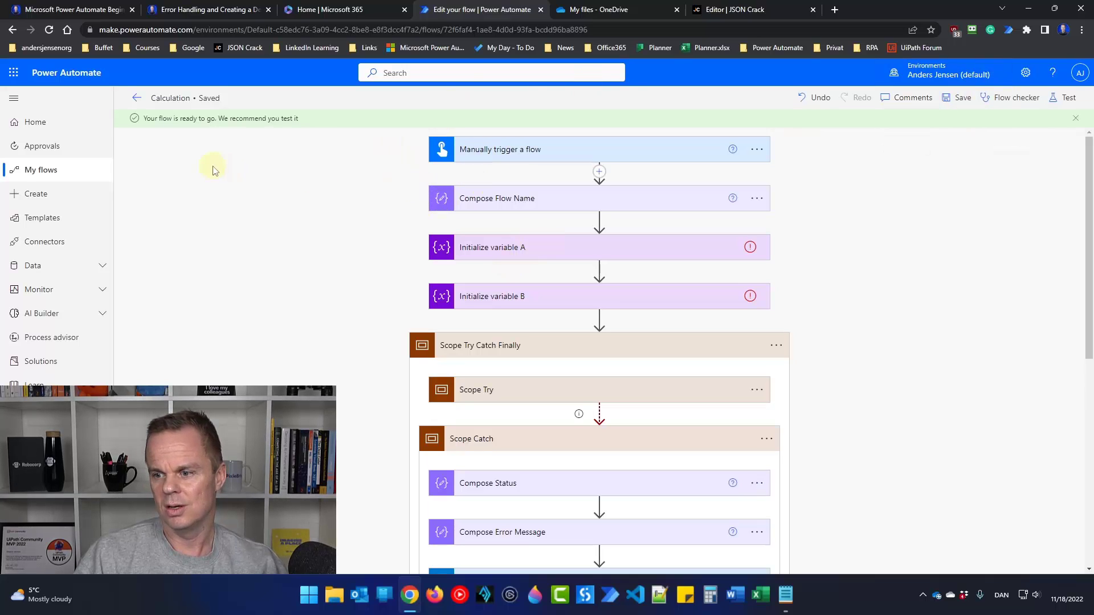
left_click(50, 30)
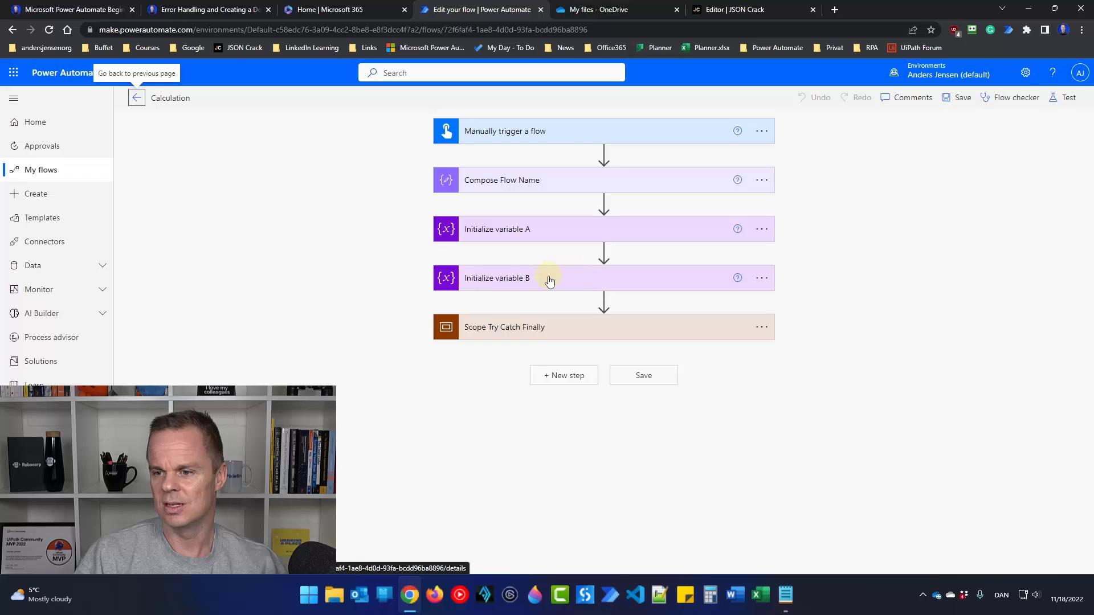
Change the type of variable B to Integer in Initialize variable B, and save the flow.
left_click(549, 277)
left_click(528, 229)
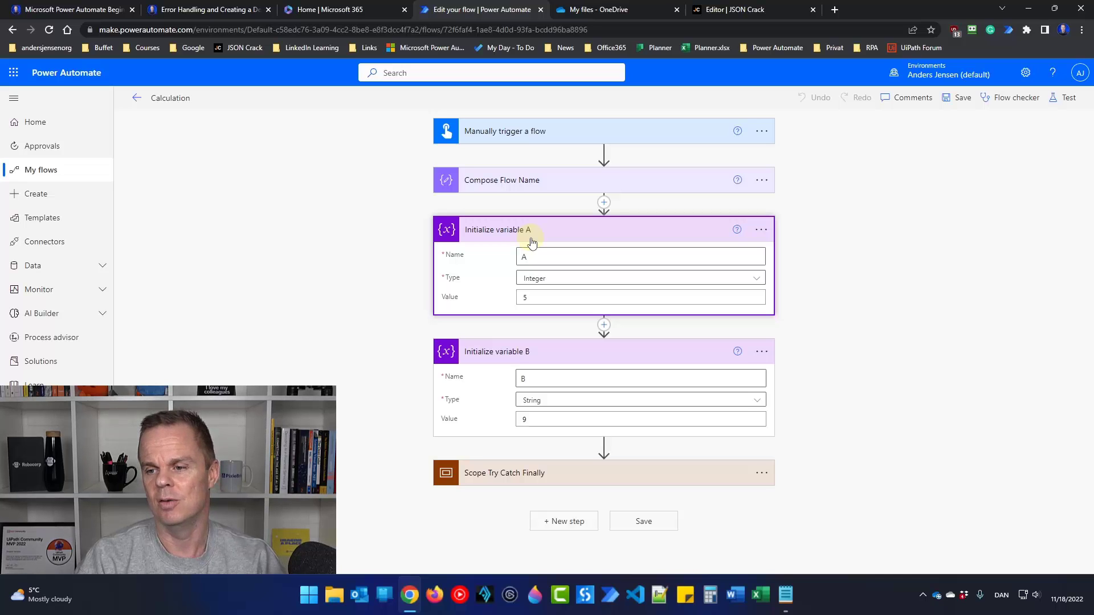
left_click(562, 409)
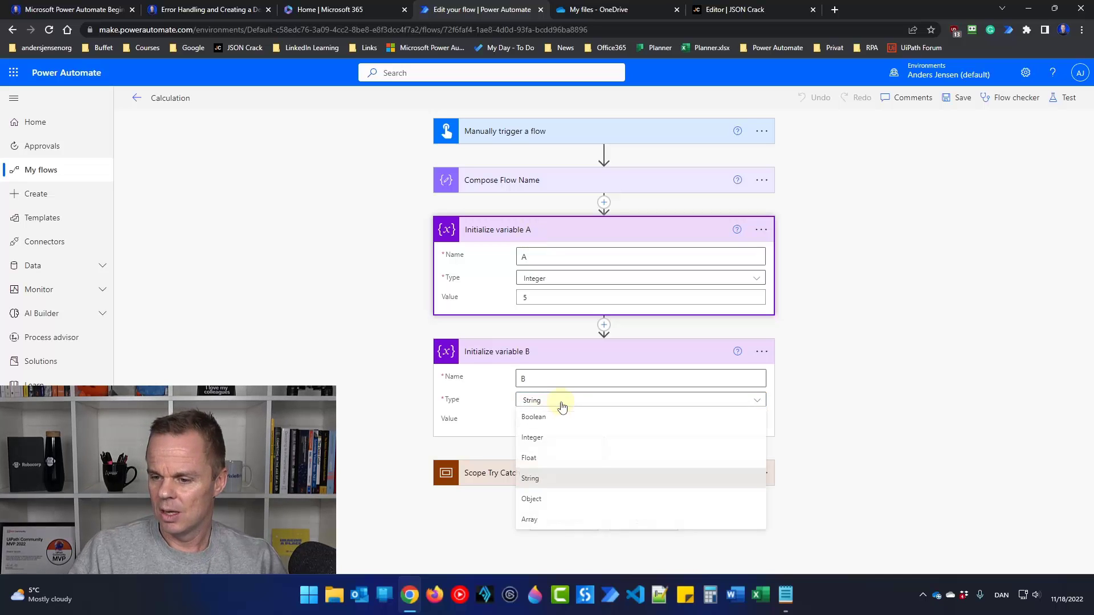
left_click(538, 434)
left_click(959, 98)
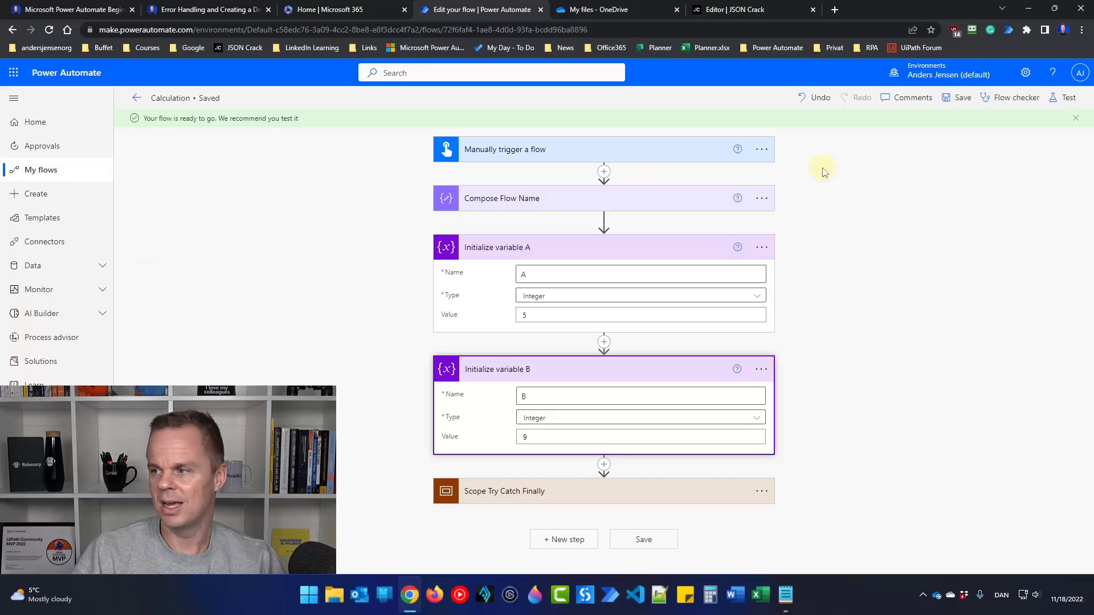
Run a manual test of the corrected flow and expand Scope Try Catch Finally in the run results.
left_click(1068, 97)
left_click(915, 126)
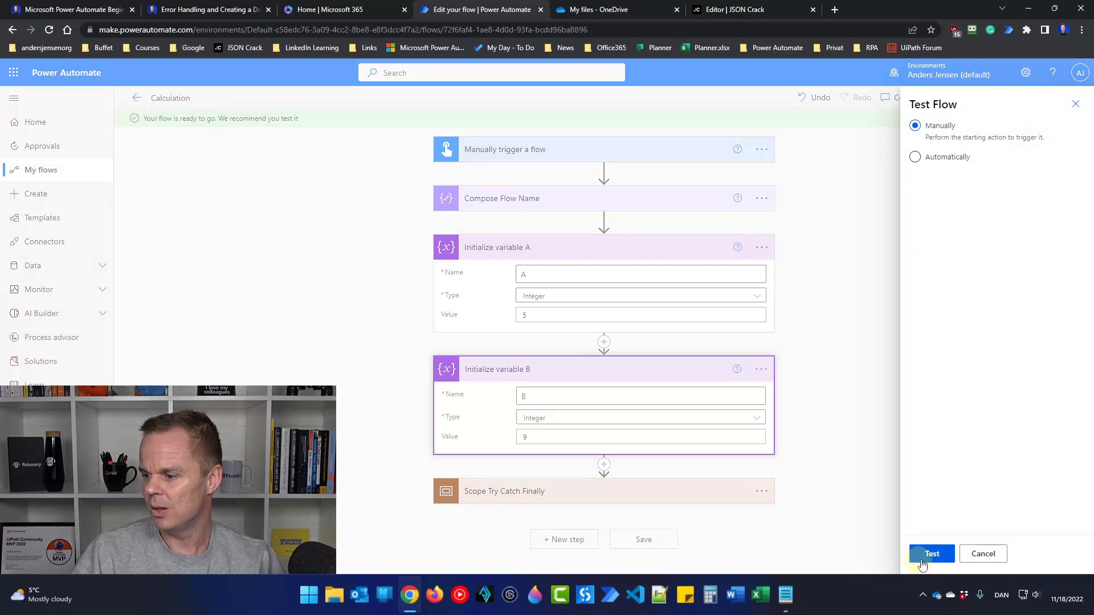
left_click(921, 560)
left_click(937, 554)
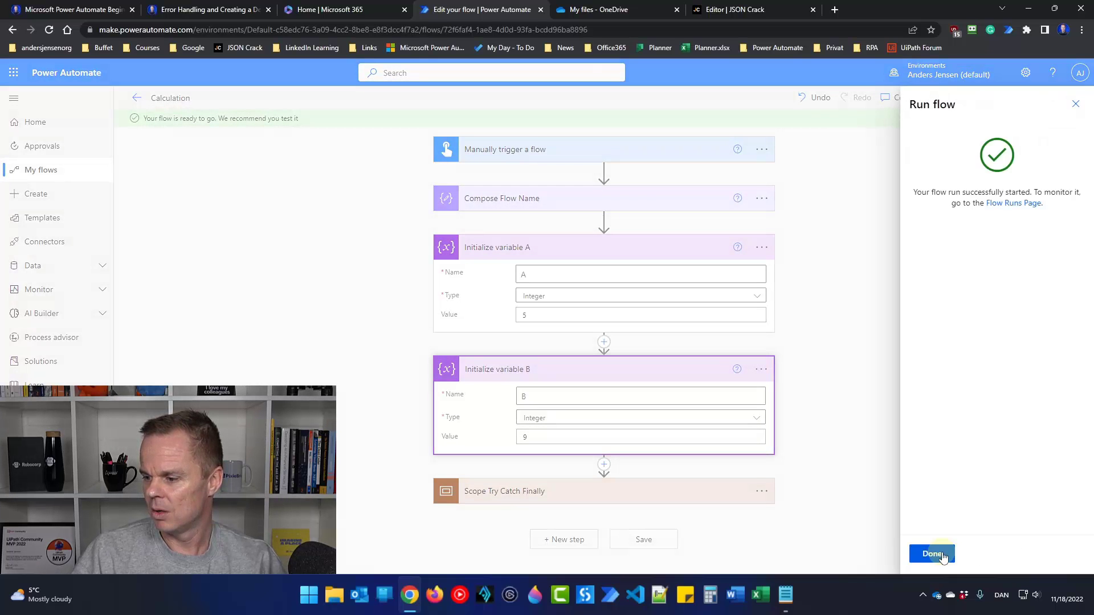
left_click(932, 554)
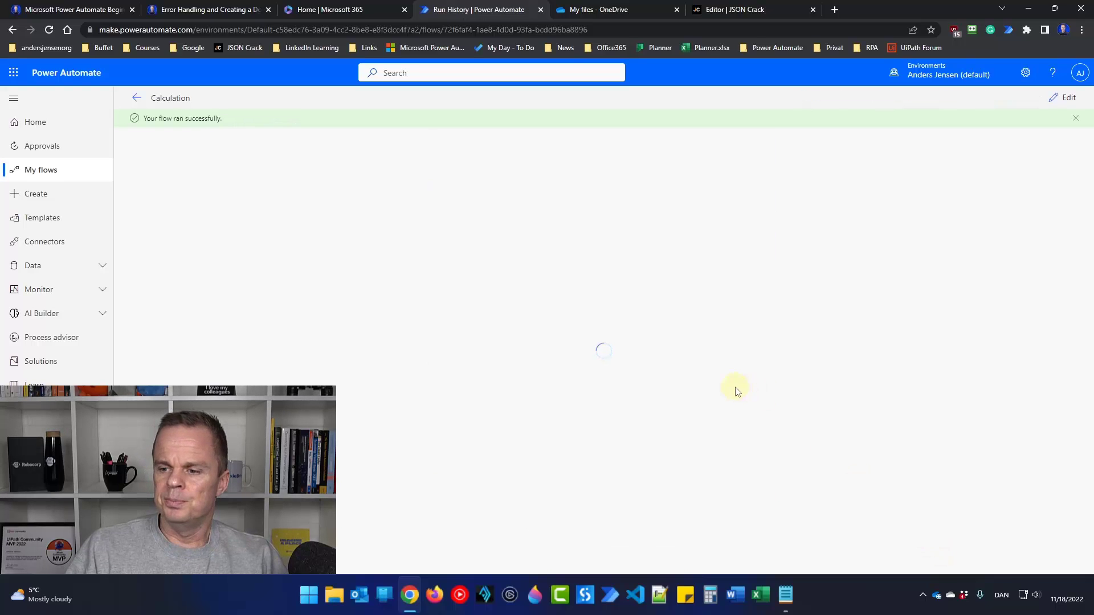
left_click(629, 356)
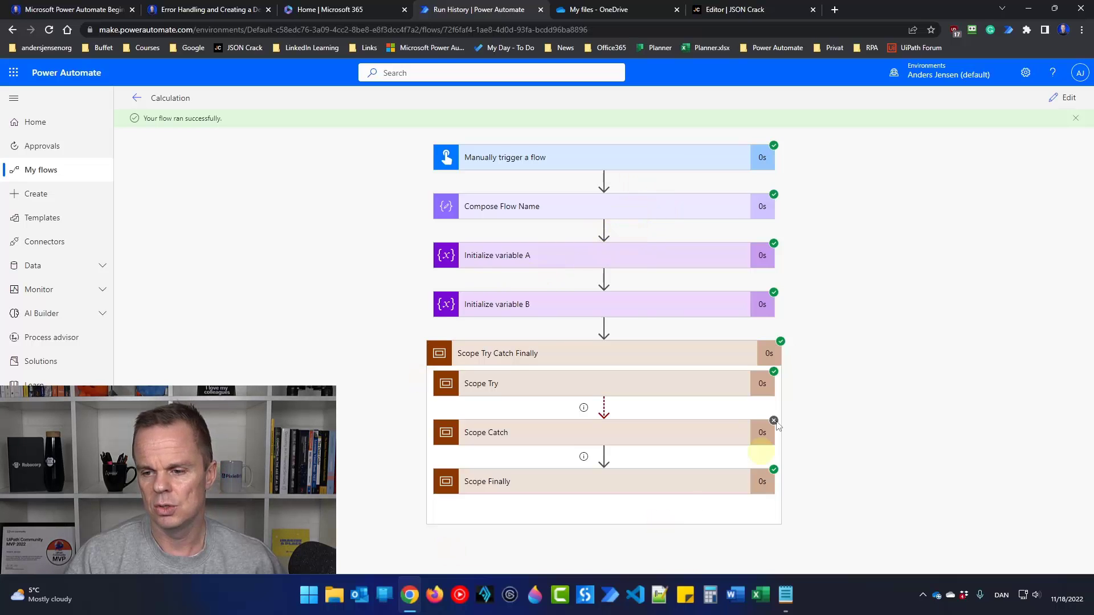
Switch to the Notepad notes containing the flow expressions and add the headings "Flow date" and "Flow URL" below the flow name expression.
mouse_move(785, 595)
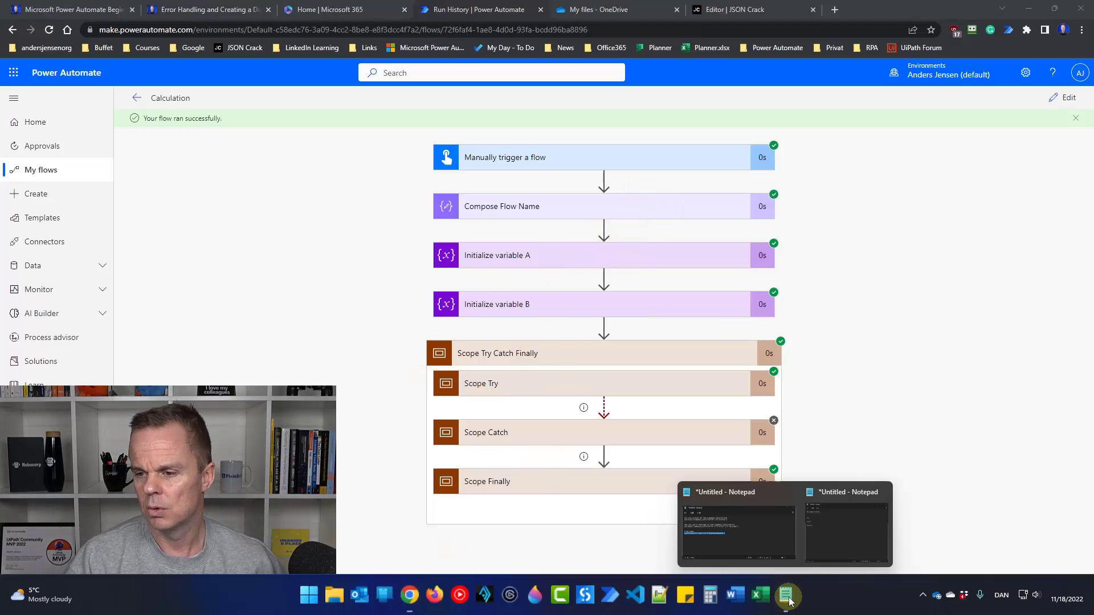
left_click(824, 530)
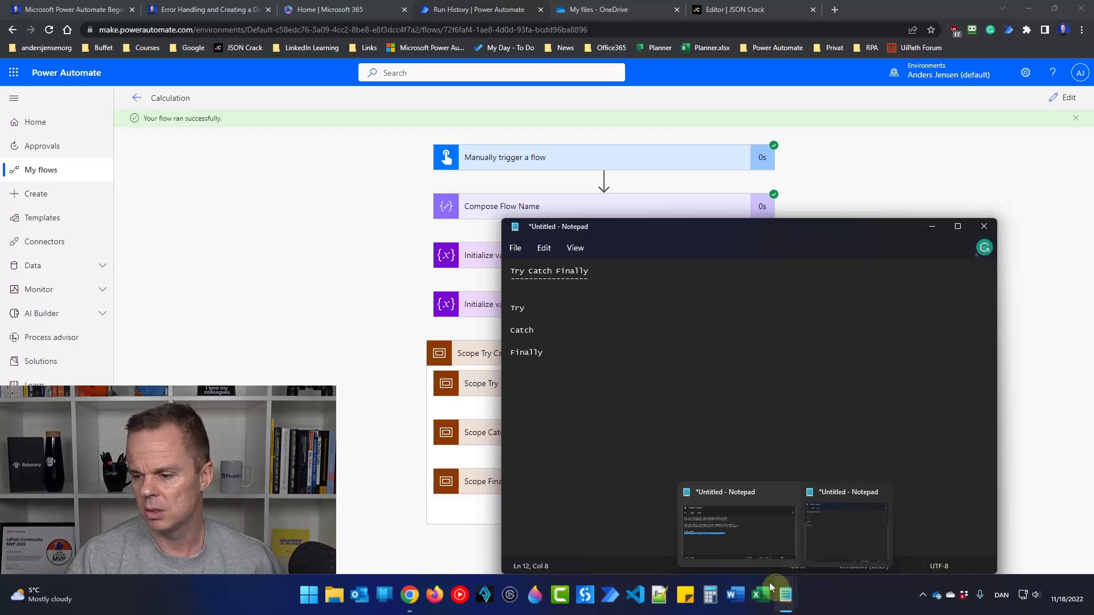
left_click(740, 551)
left_click(728, 470)
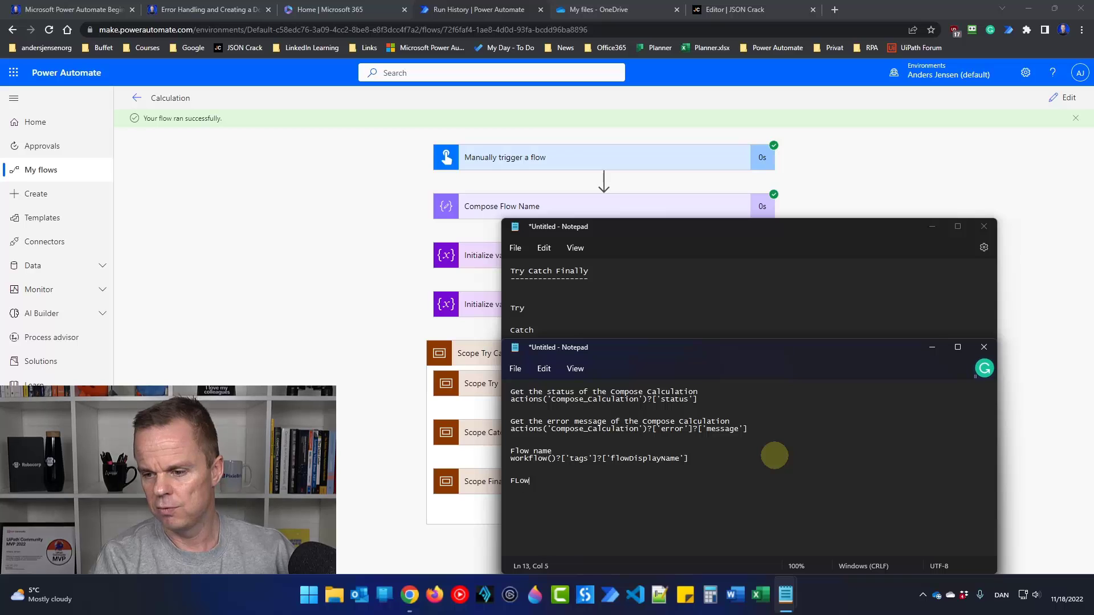
type("Flow date")
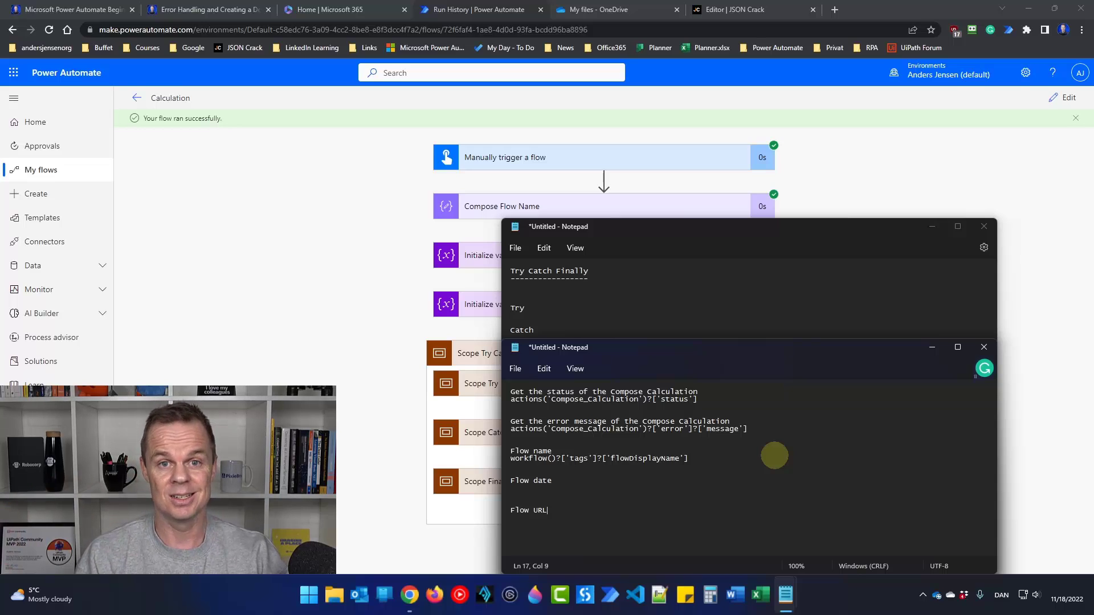
Below the "Flow date" heading in the notes, write utcnow() wrapped as the first argument of a convertFromUtc function.
left_click(530, 488)
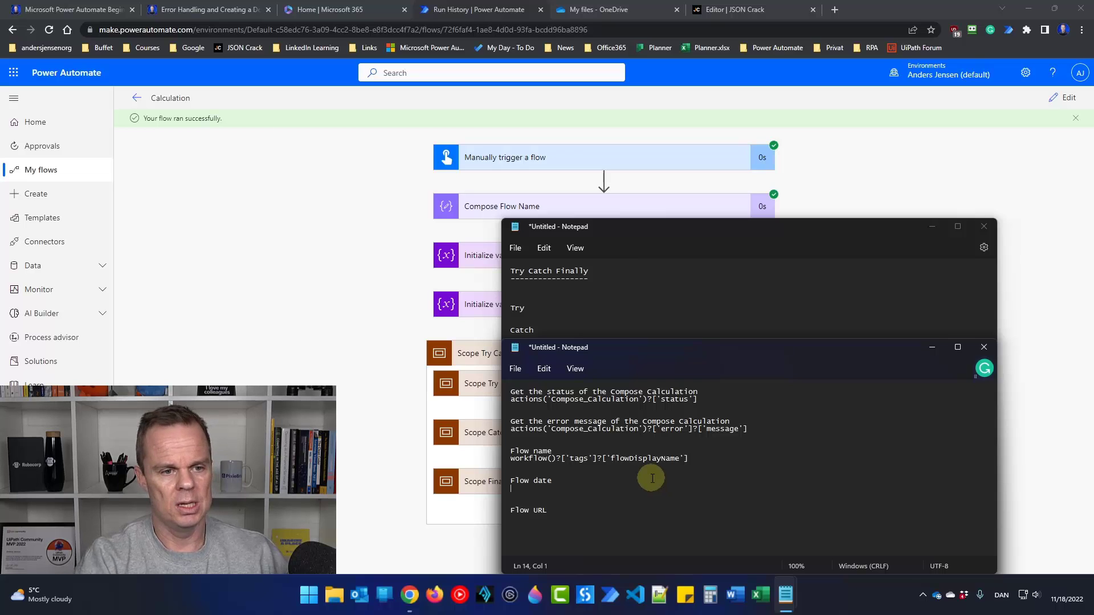
type("utcn")
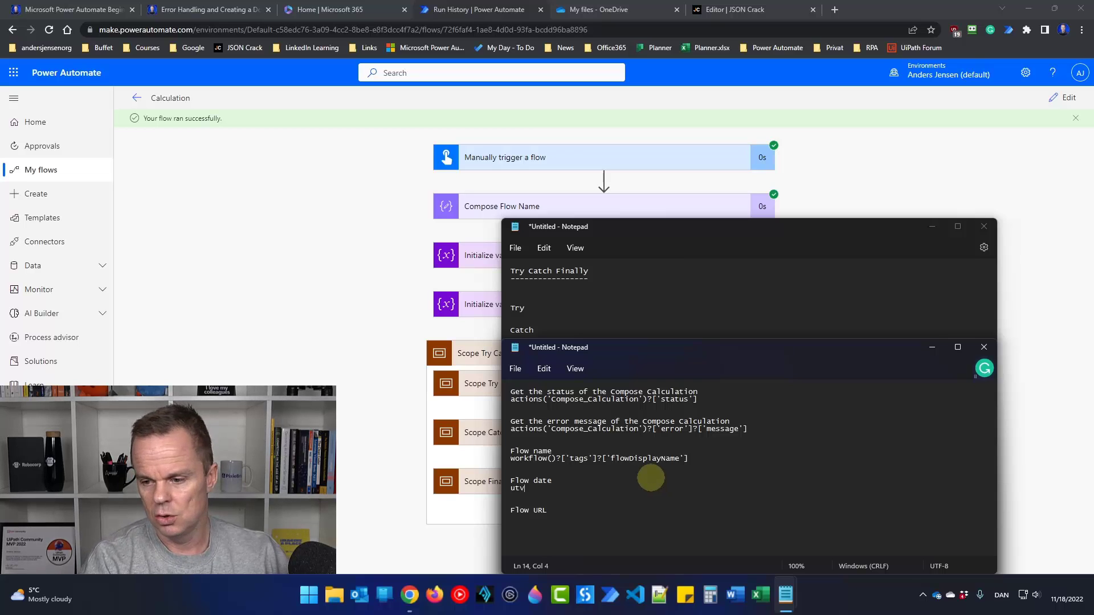
type("o")
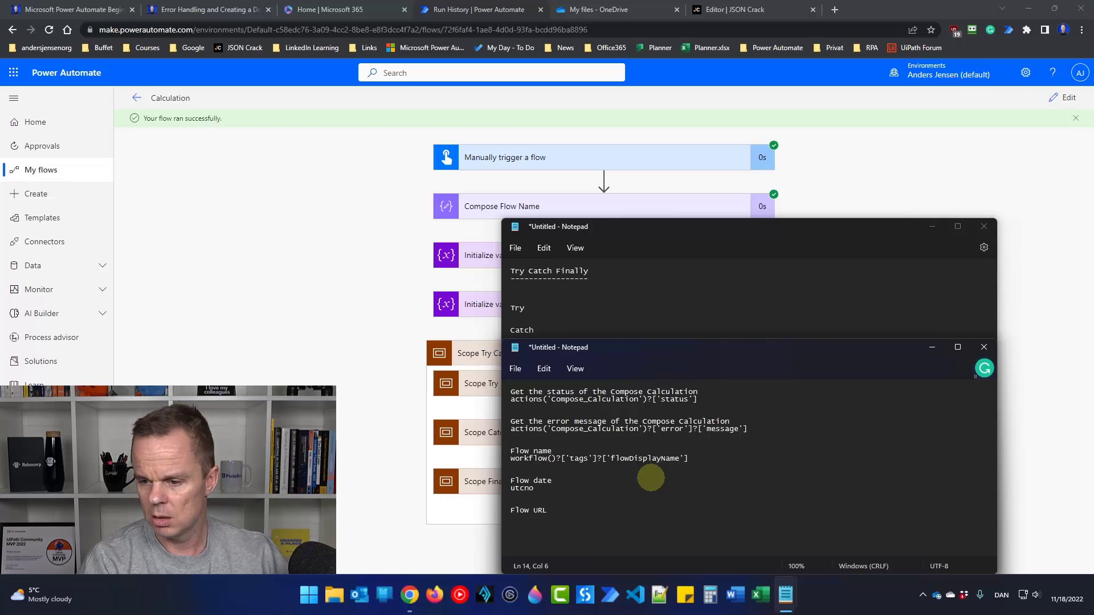
type("w()")
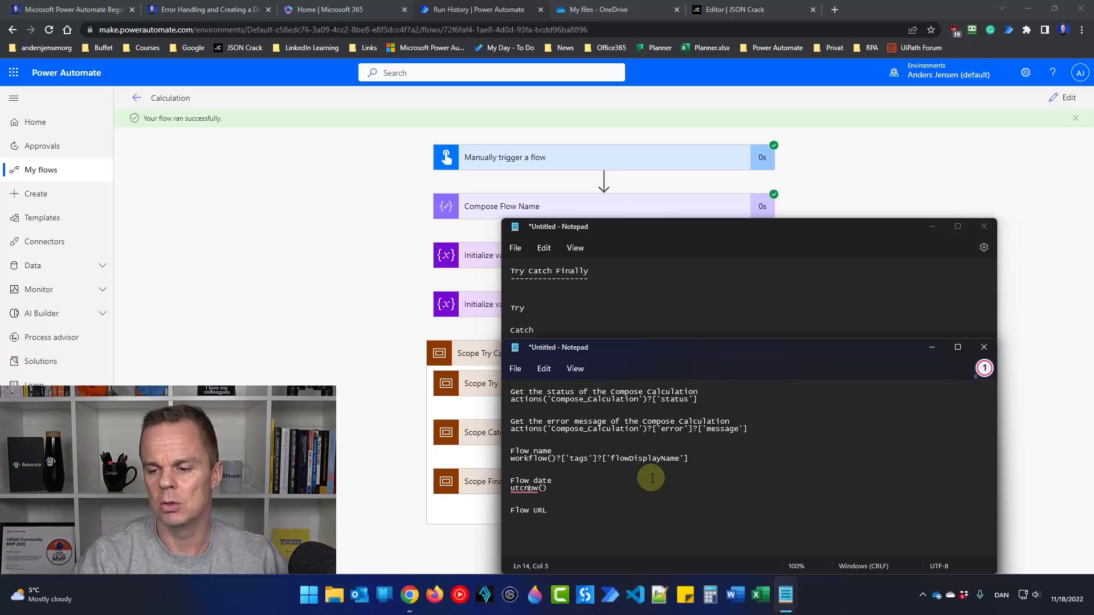
type("convert")
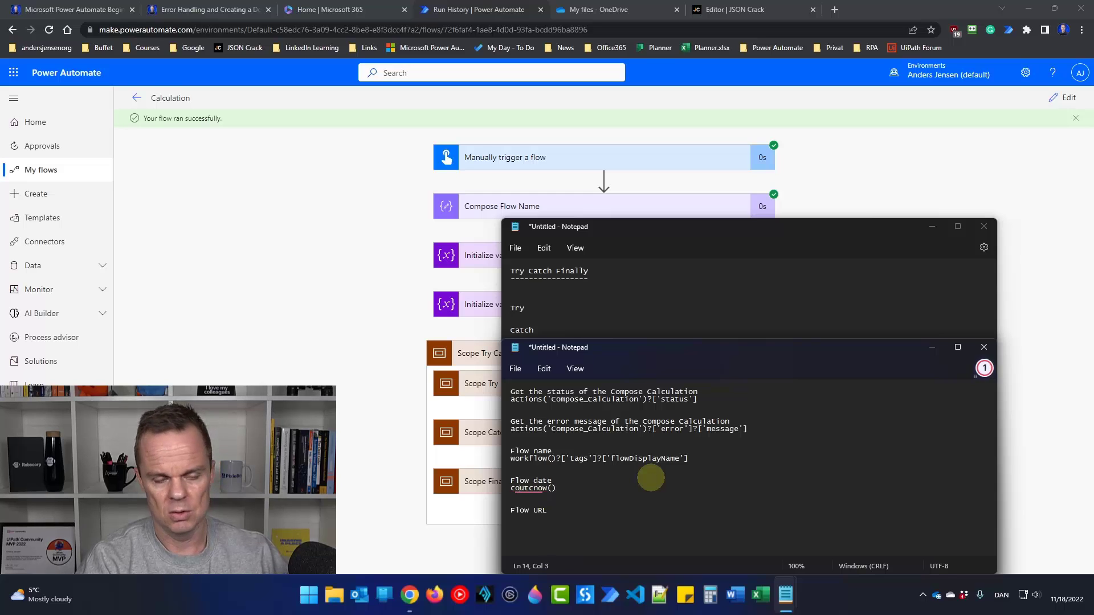
type("From")
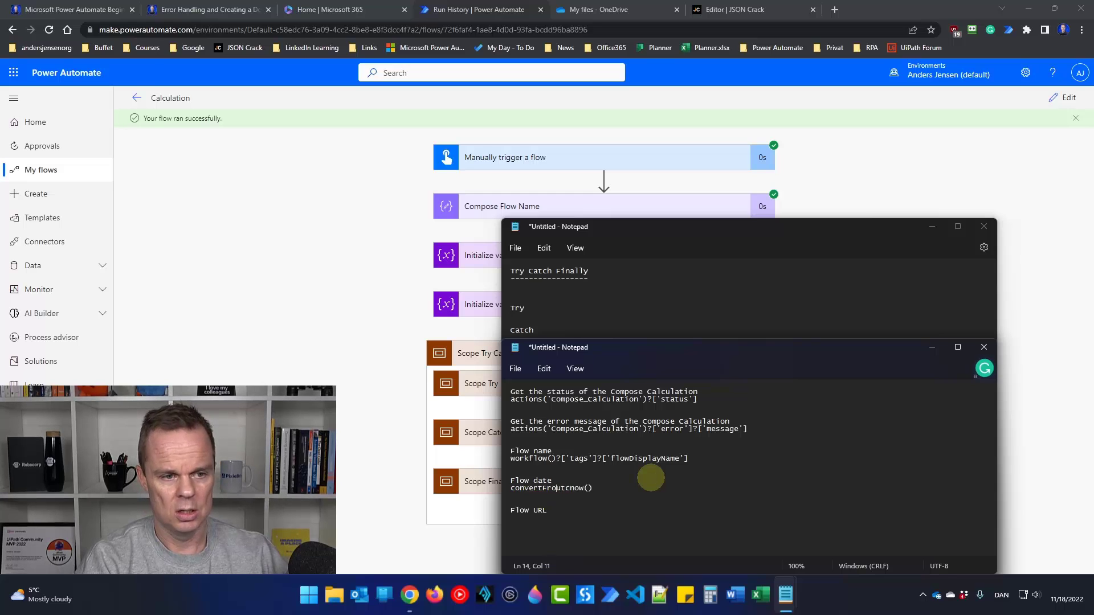
type("Utc(")
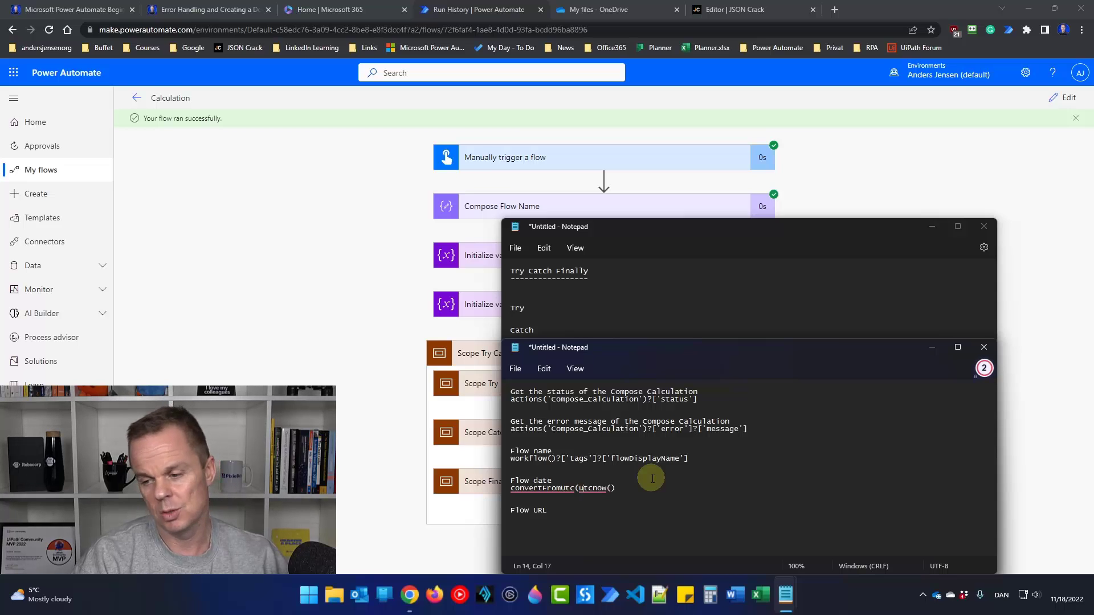
type(")")
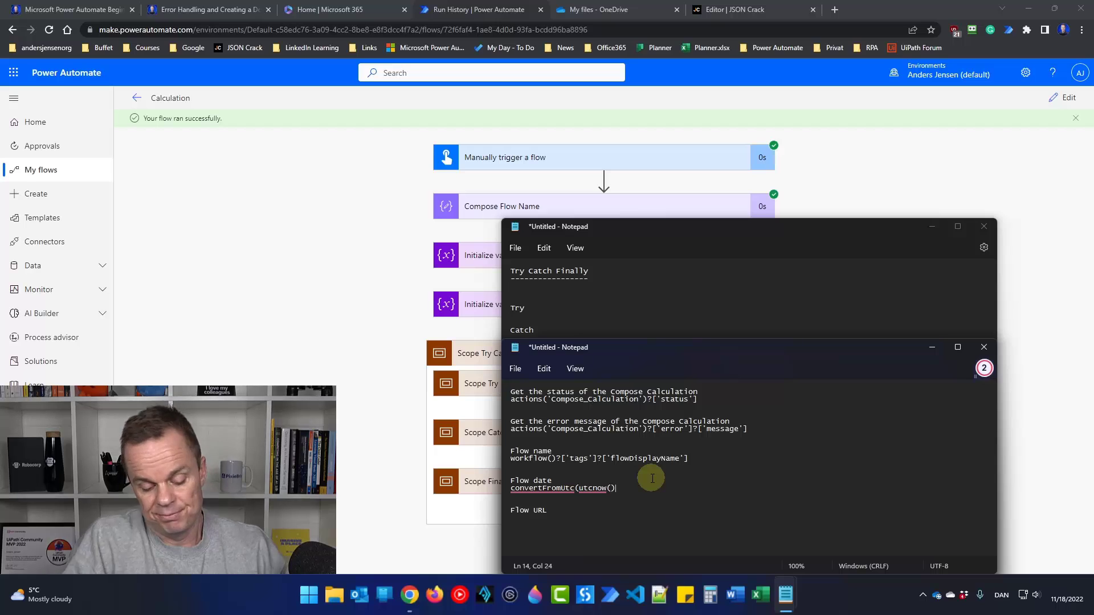
Complete the convertFromUtc expression with the time zone 'Romance Standard Time' and the date format 'dddd MMMM dd yyyy'.
type(",'Romance Standard")
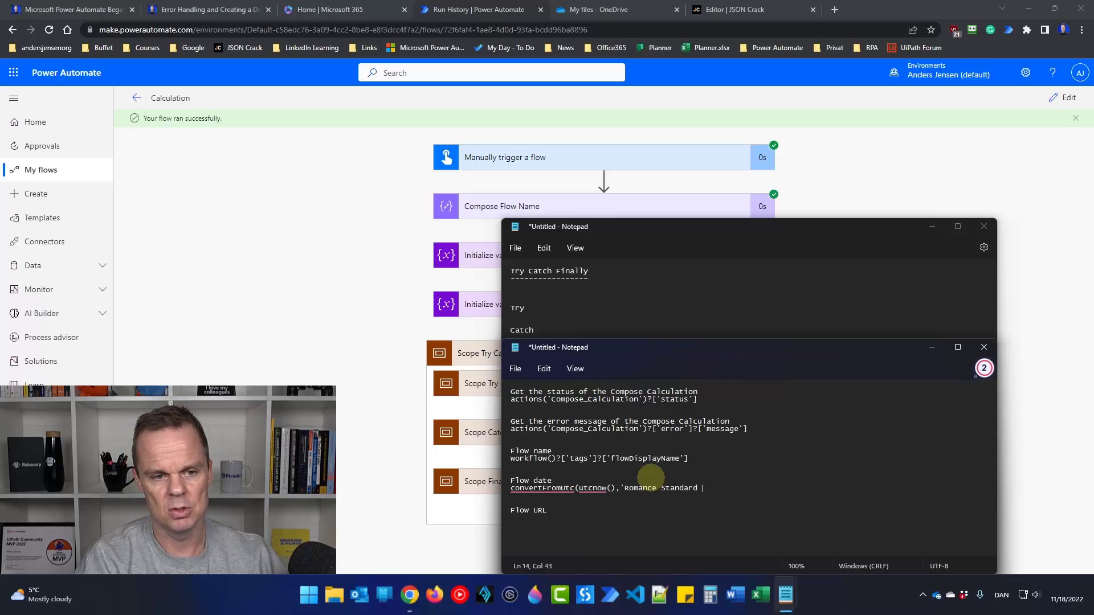
type("Time',")
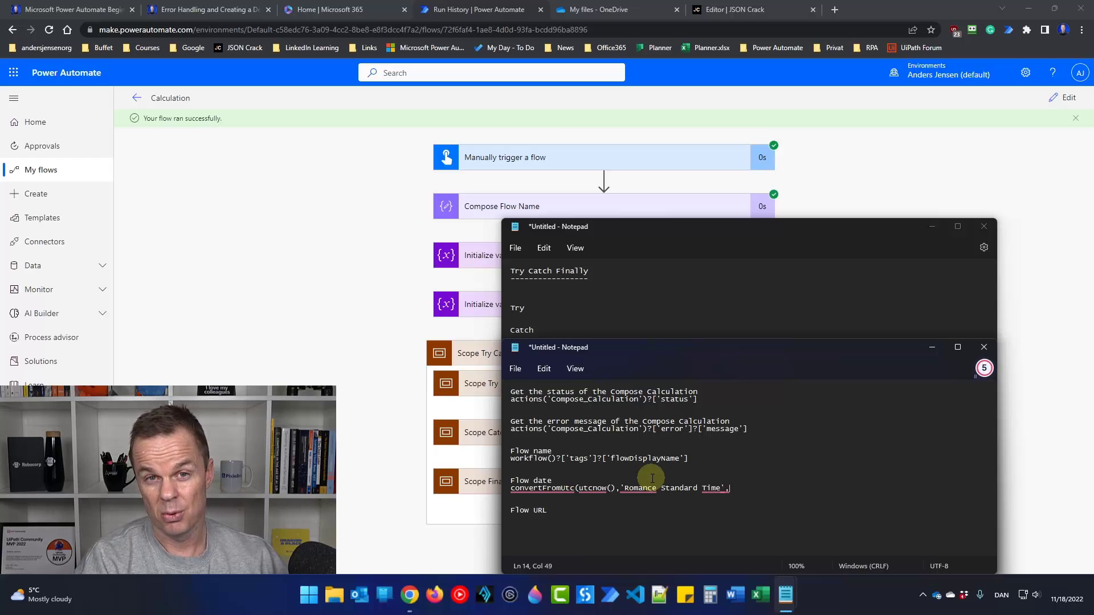
type("'")
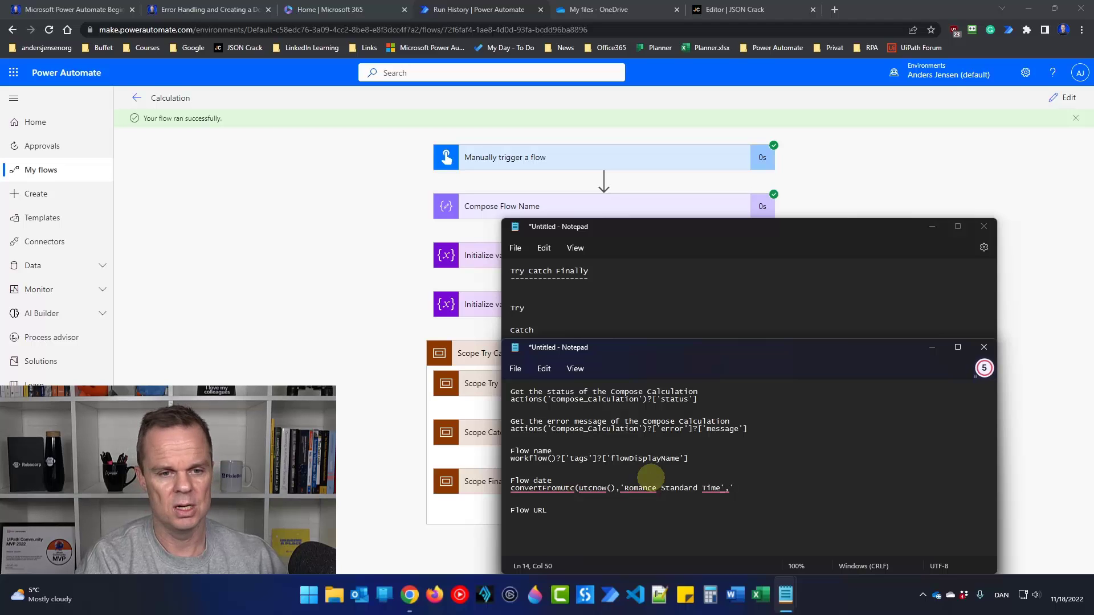
type("dddd ")
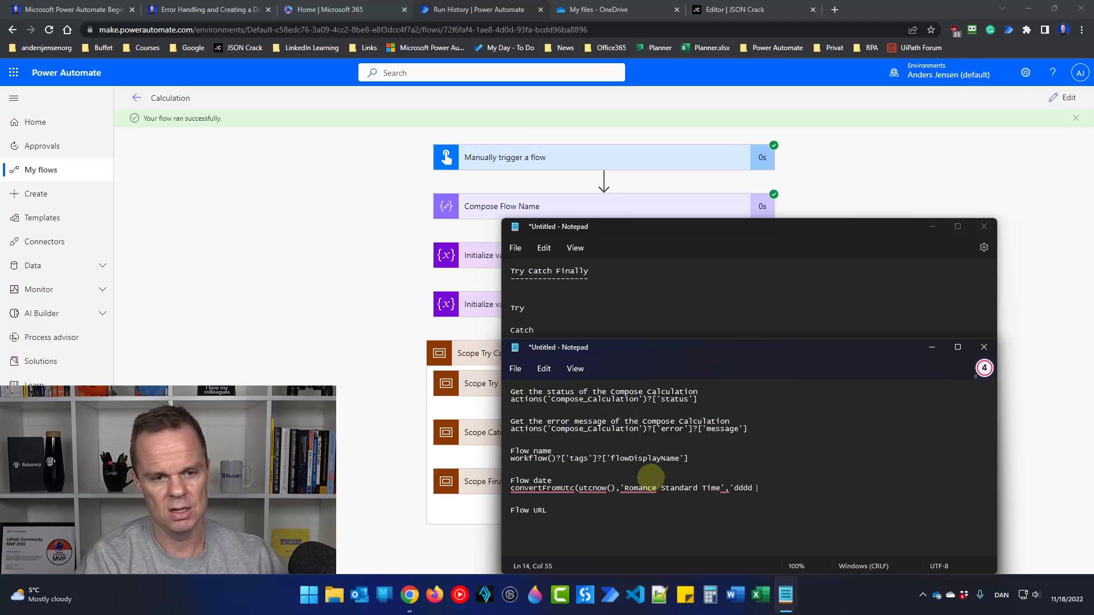
type("MMMM dd")
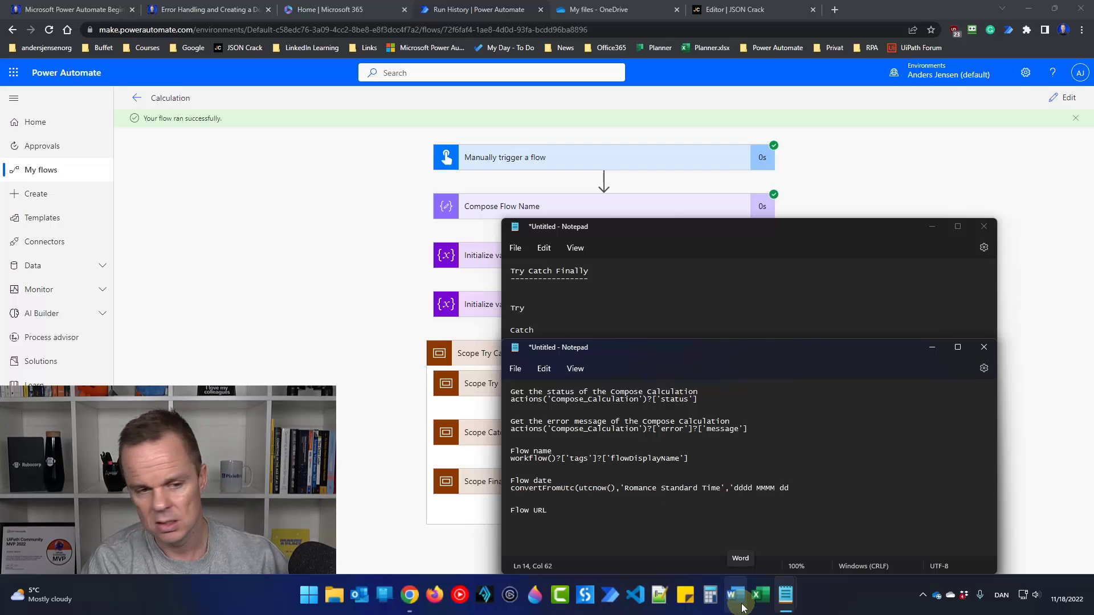
type("yyy'")
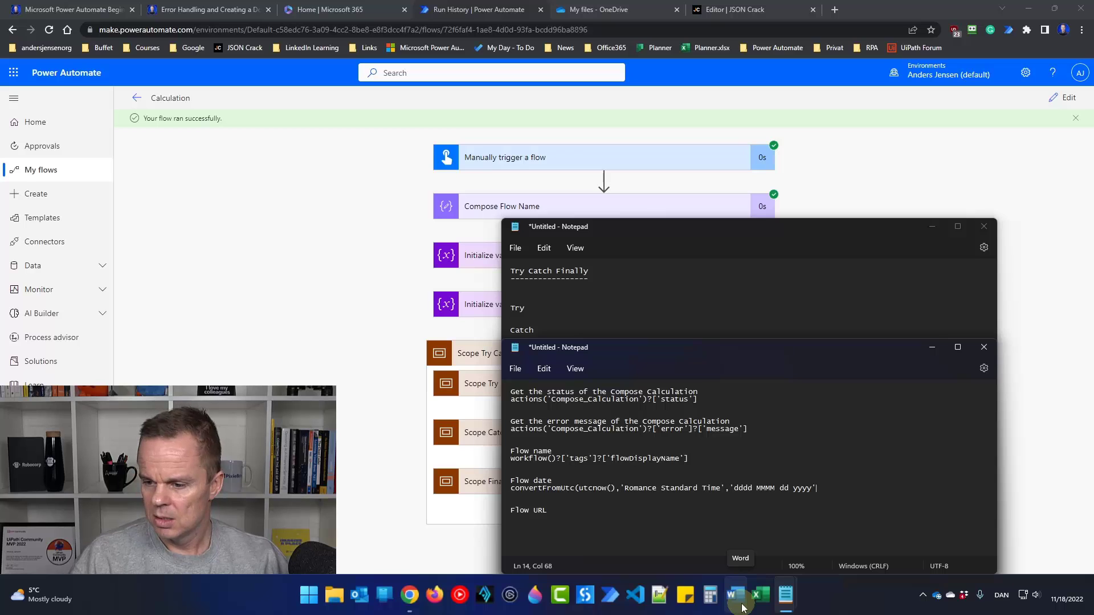
type(")")
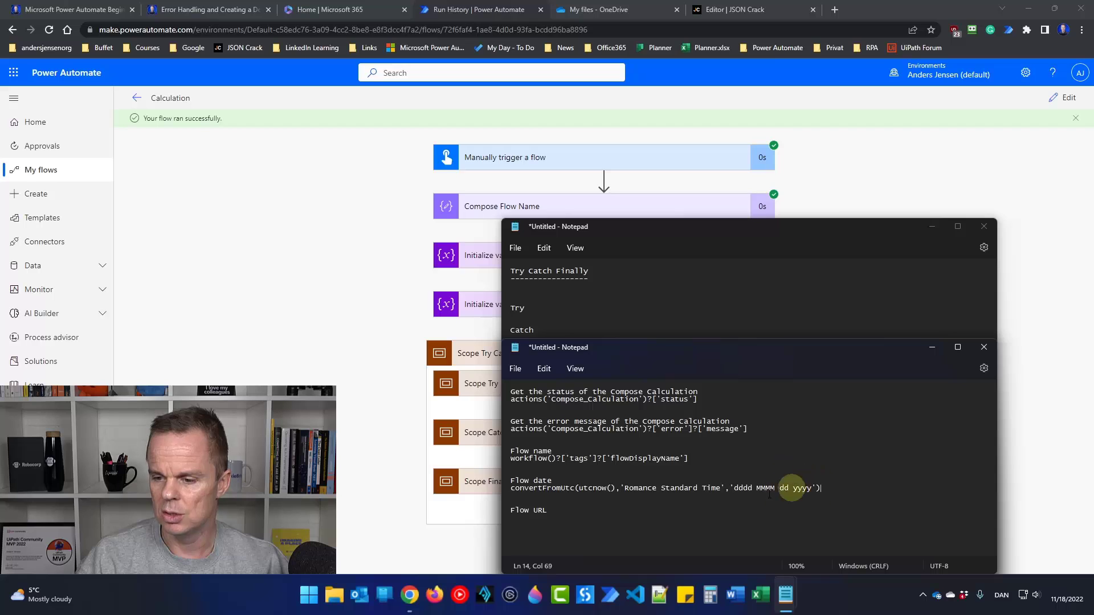
Copy the flow link concat expression from the Hints on the error handling lesson page and paste it below "Flow URL" in Notepad.
left_click(517, 519)
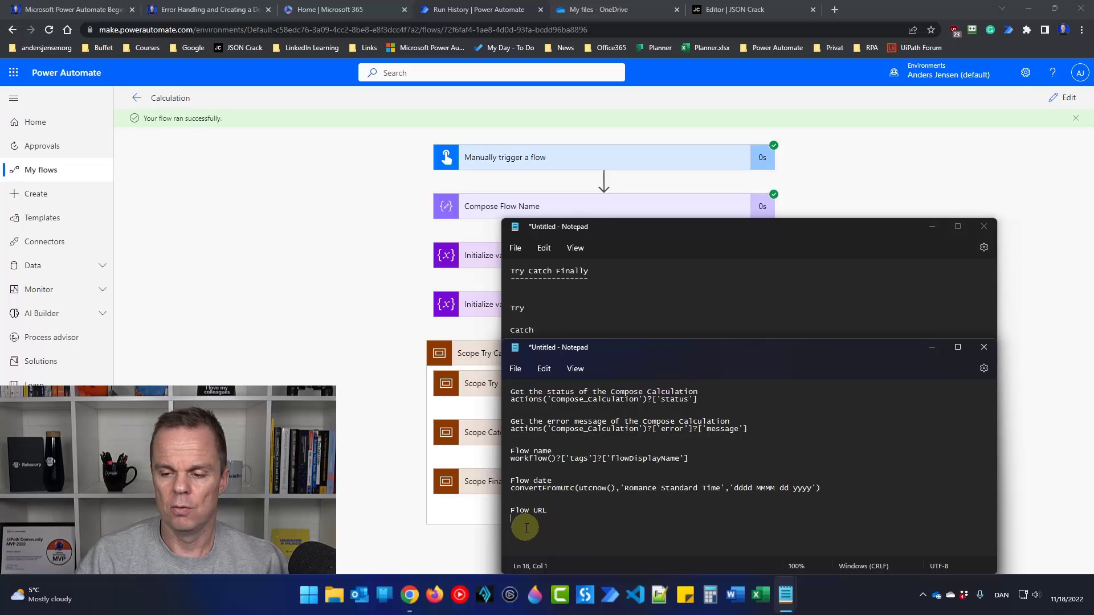
left_click(199, 10)
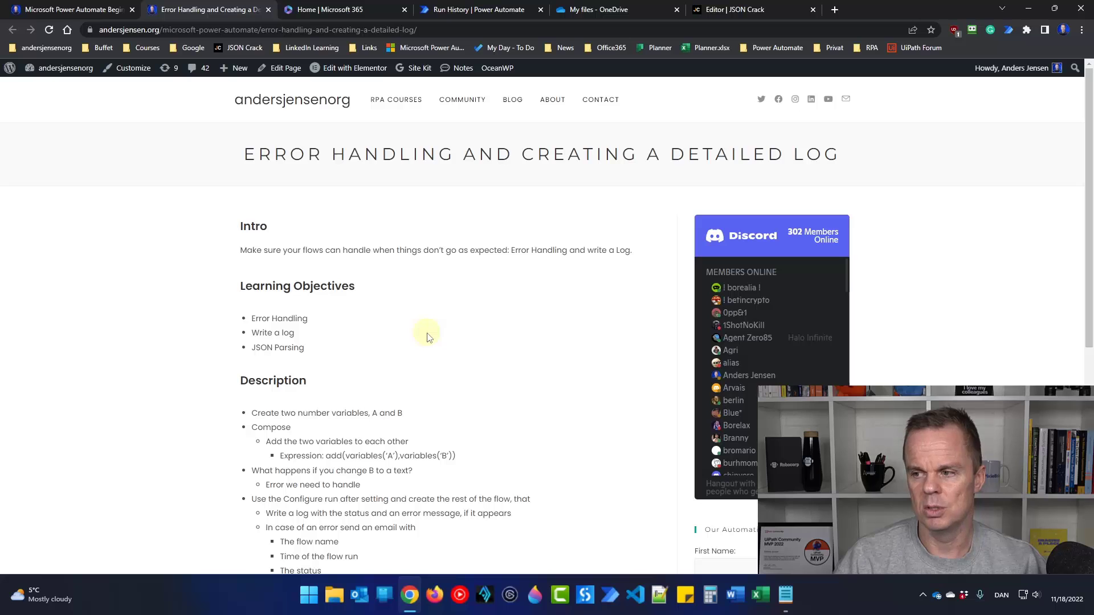
scroll(426, 335, "down", 6)
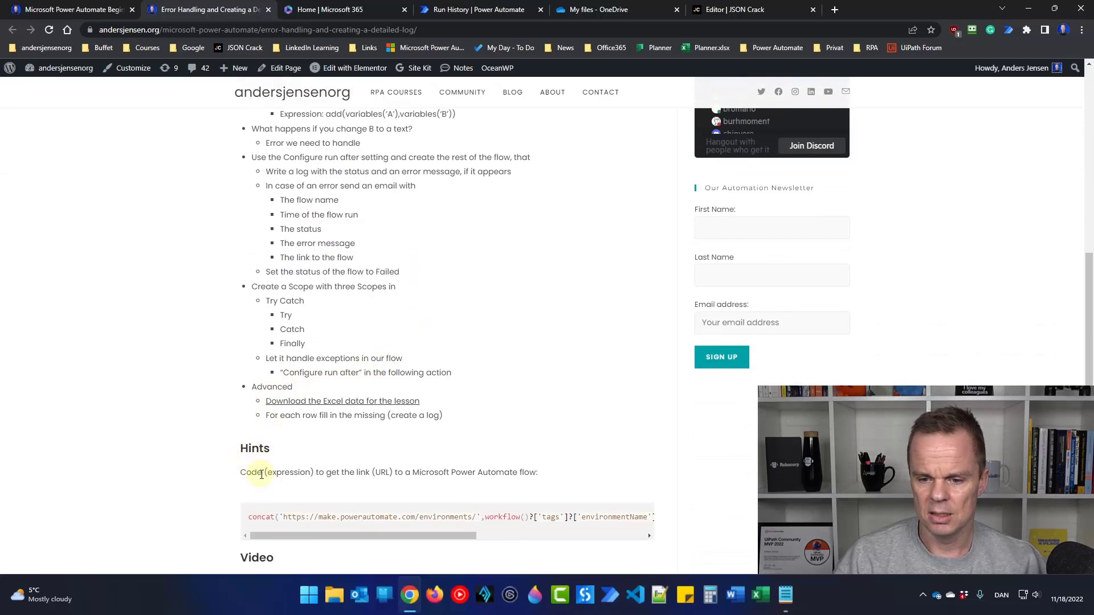
scroll(261, 475, "down", 1)
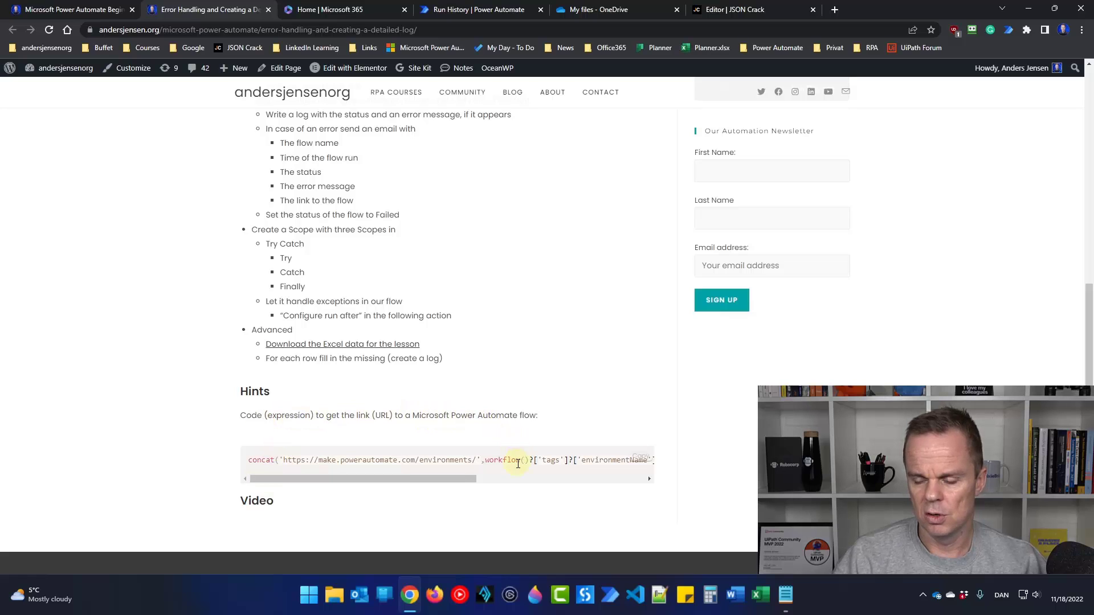
left_click_drag(462, 479, 393, 479)
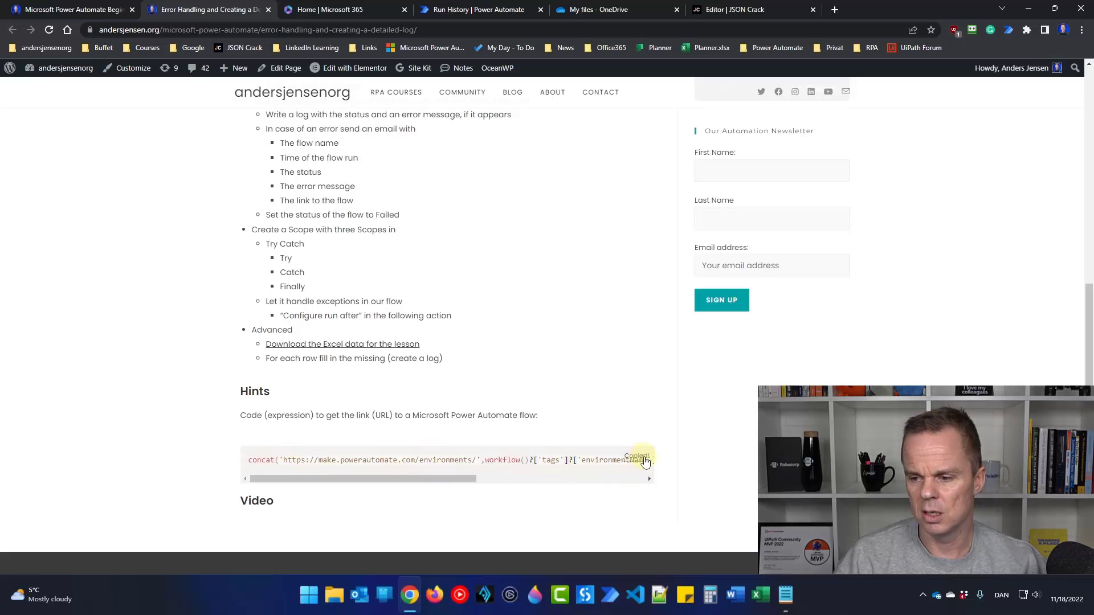
left_click_drag(287, 460, 416, 460)
left_click(444, 442)
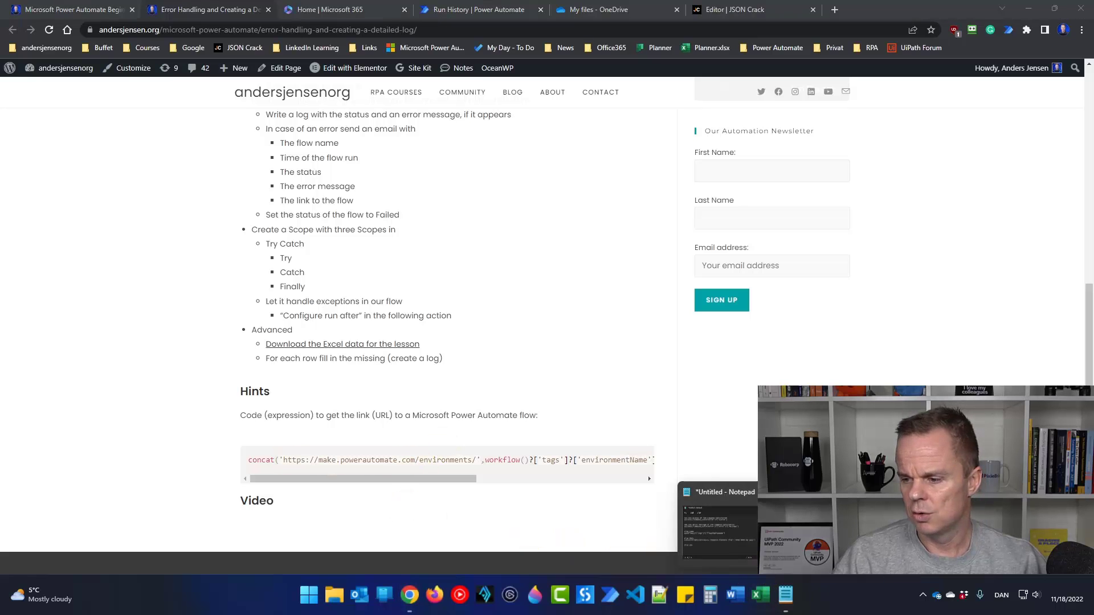
left_click(720, 546)
key("ctrl+v")
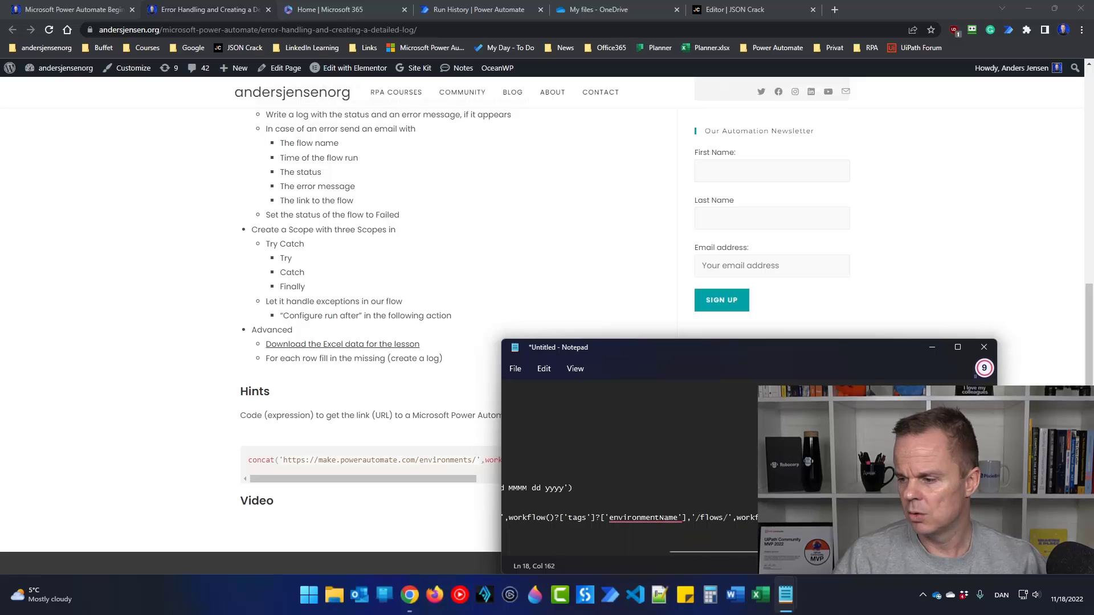
Move the Notepad notes window over the lesson page and widen it, showing the expressions from their beginning.
left_click_drag(809, 349, 593, 227)
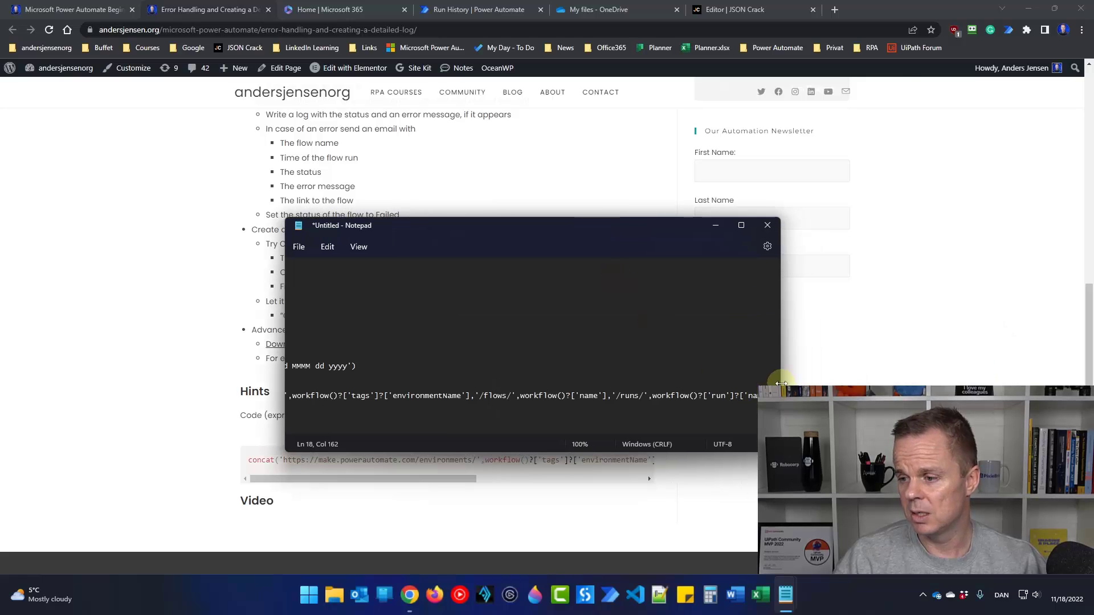
left_click_drag(780, 378, 1026, 378)
left_click_drag(471, 430, 433, 430)
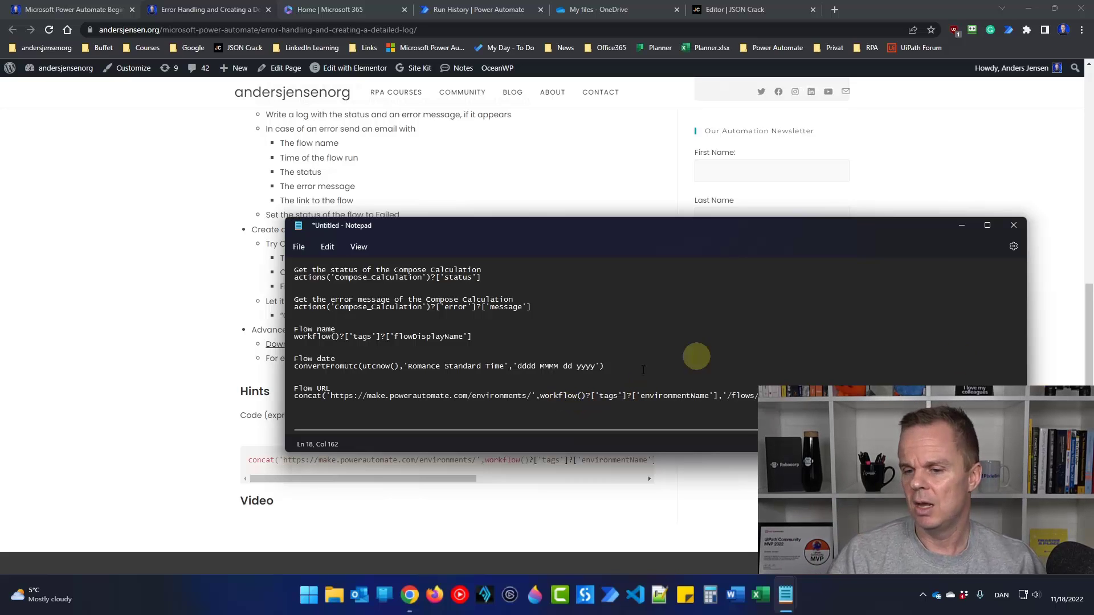
Copy the convertFromUtc expression from the notes, switch to Power Automate and open the Calculation flow for editing.
left_click_drag(604, 367, 293, 366)
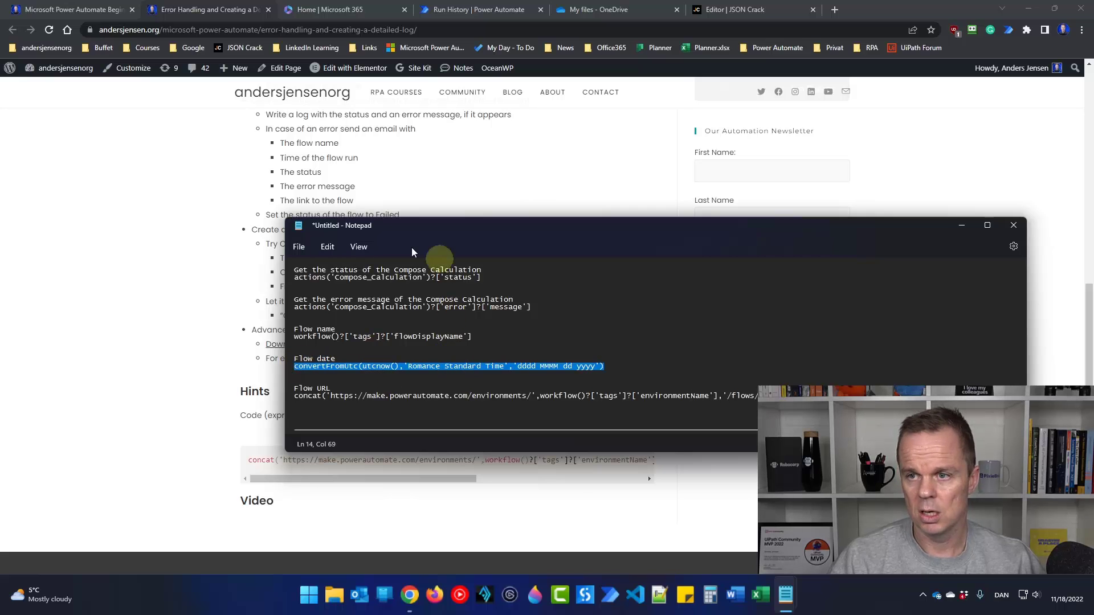
left_click(461, 8)
left_click(1063, 97)
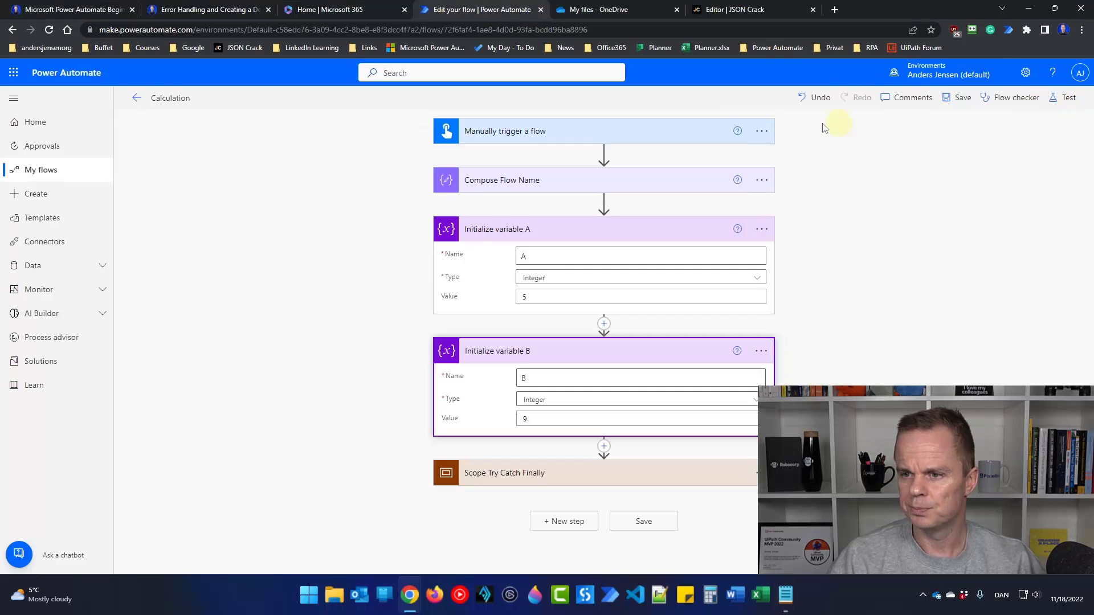
Insert a Compose action between Compose Flow Name and Initialize variable A, and rename it "Compose Date".
left_click(604, 204)
left_click(598, 215)
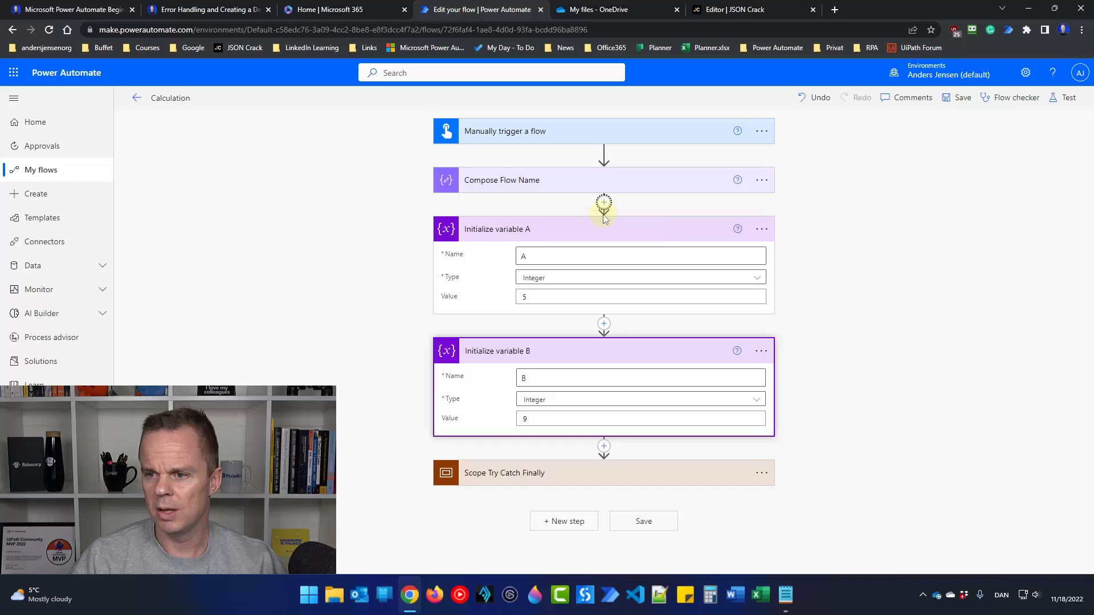
type("compose")
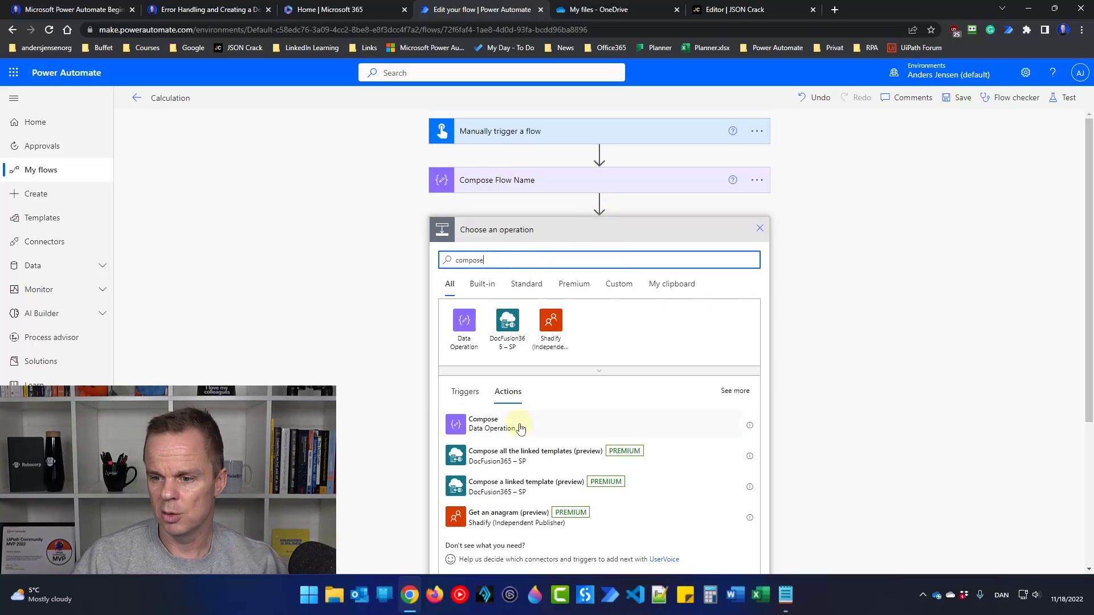
left_click(518, 422)
left_click(762, 229)
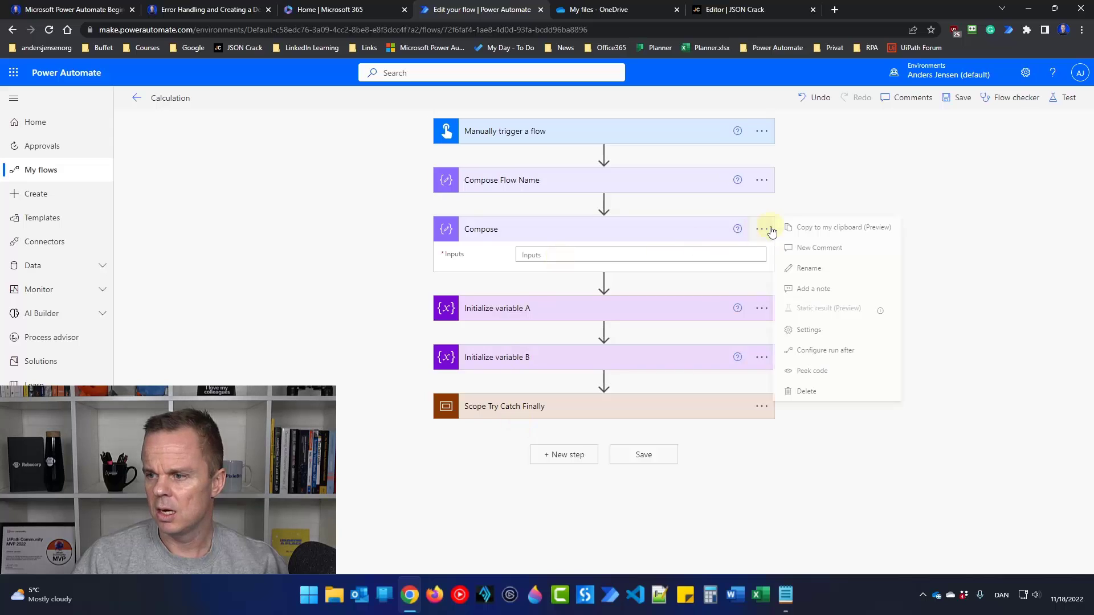
left_click(819, 266)
left_click(514, 230)
type("Date")
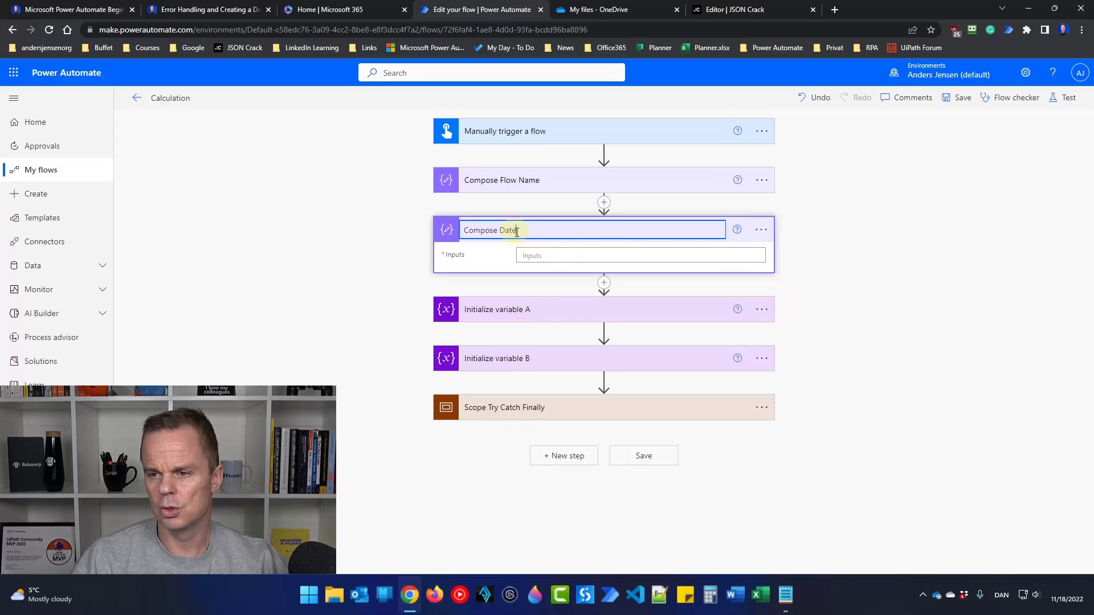
Set the Inputs of Compose Date to the copied expression convertFromUtc(utcnow(),'Romance Standard Time','dddd MMMM dd yyyy').
left_click(541, 257)
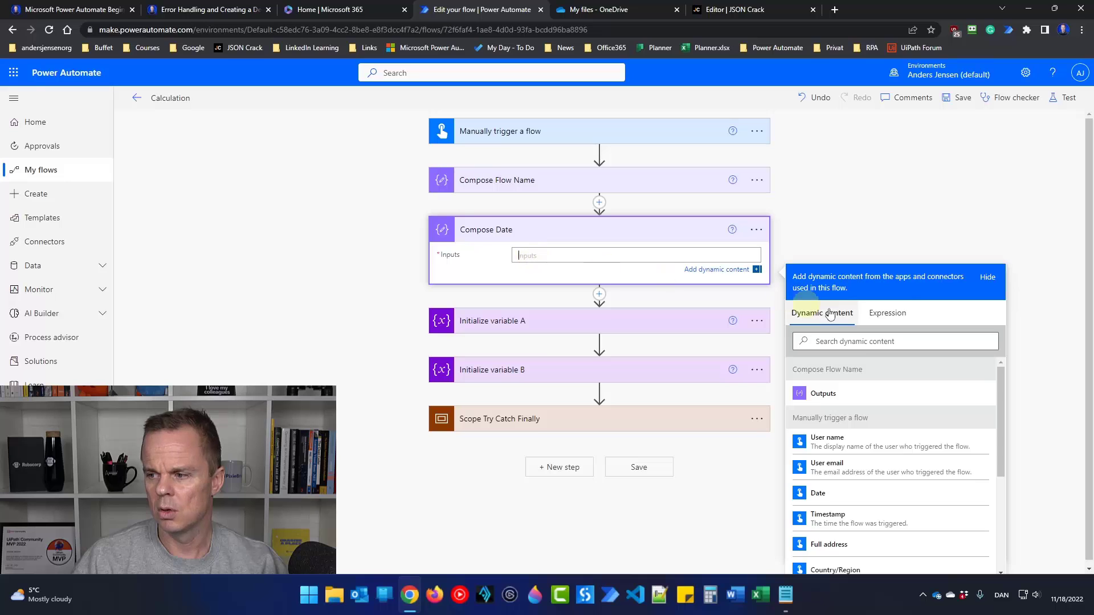
left_click(882, 313)
key("ctrl+v")
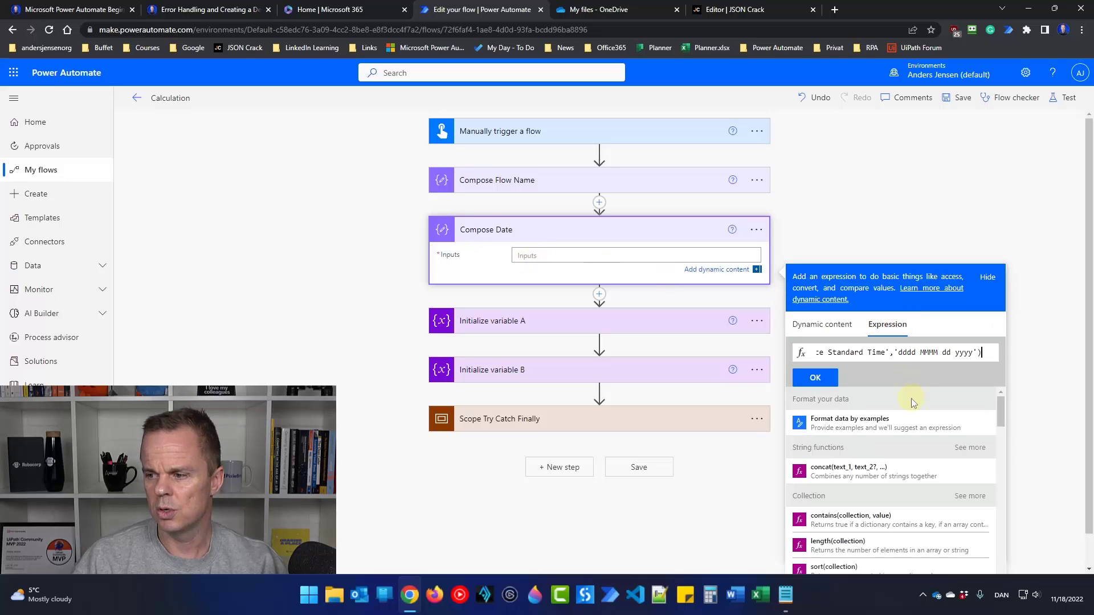
left_click(815, 378)
left_click(647, 94)
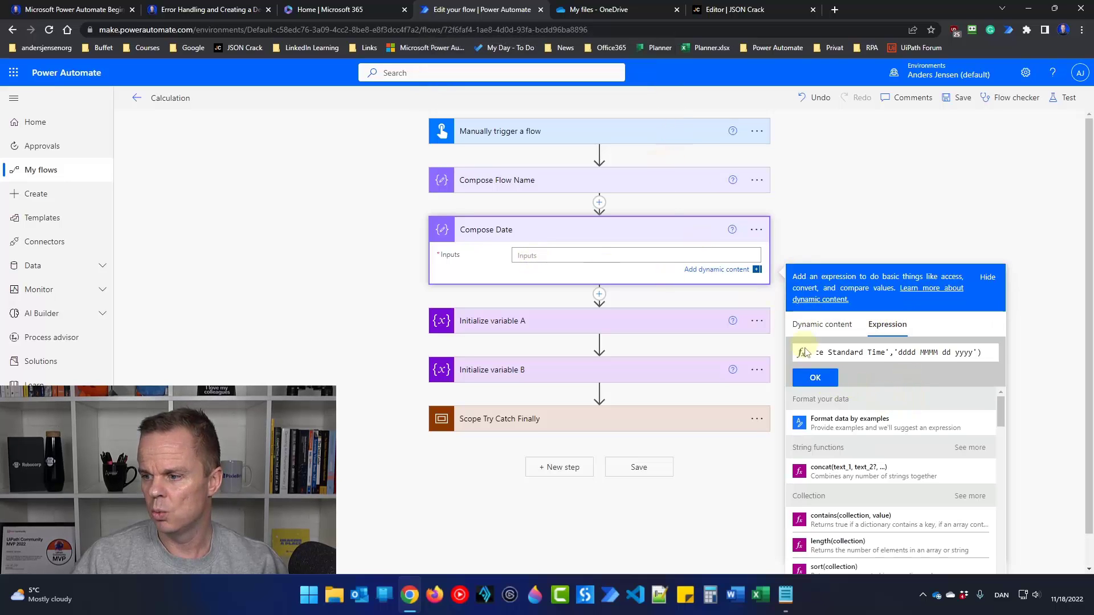
left_click(815, 377)
left_click(674, 254)
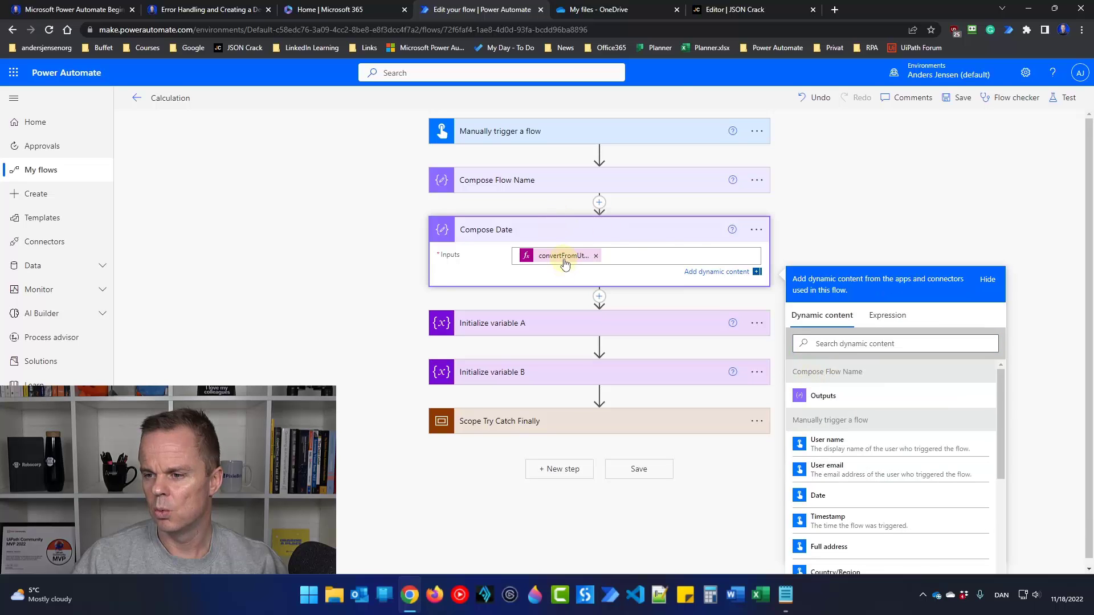
left_click(329, 292)
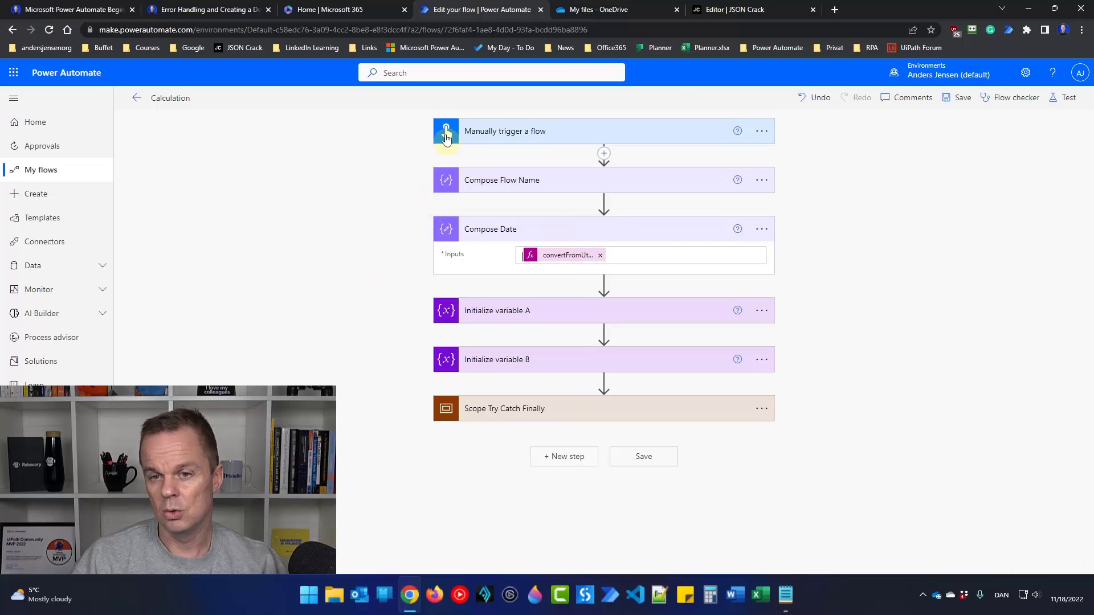
Insert a Compose action between Compose Date and Initialize variable A, and rename it "Compose URL".
left_click(604, 285)
left_click(607, 300)
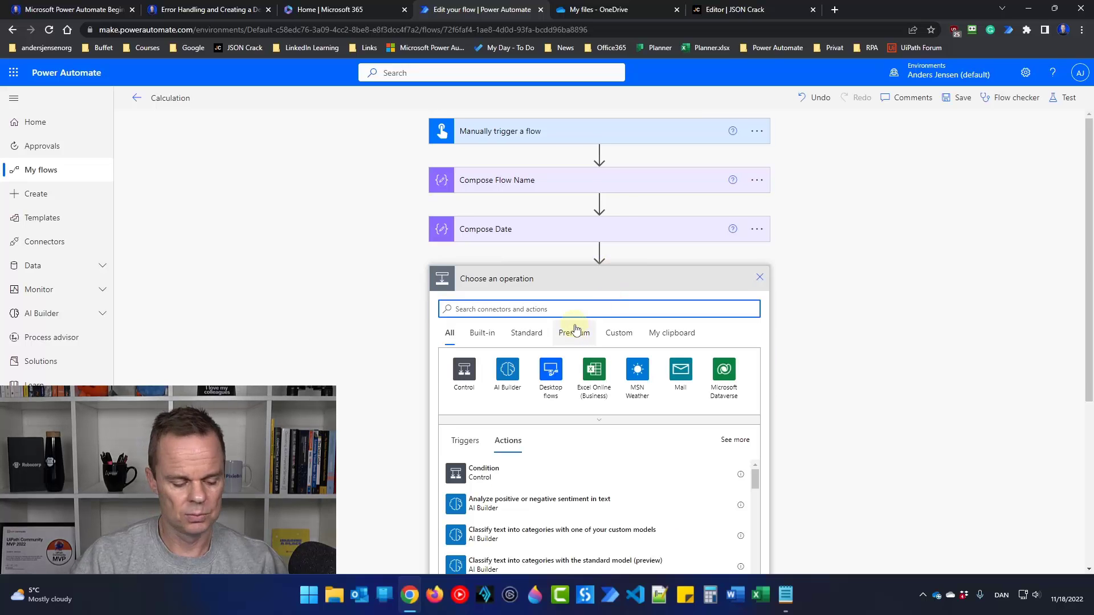
type("compose")
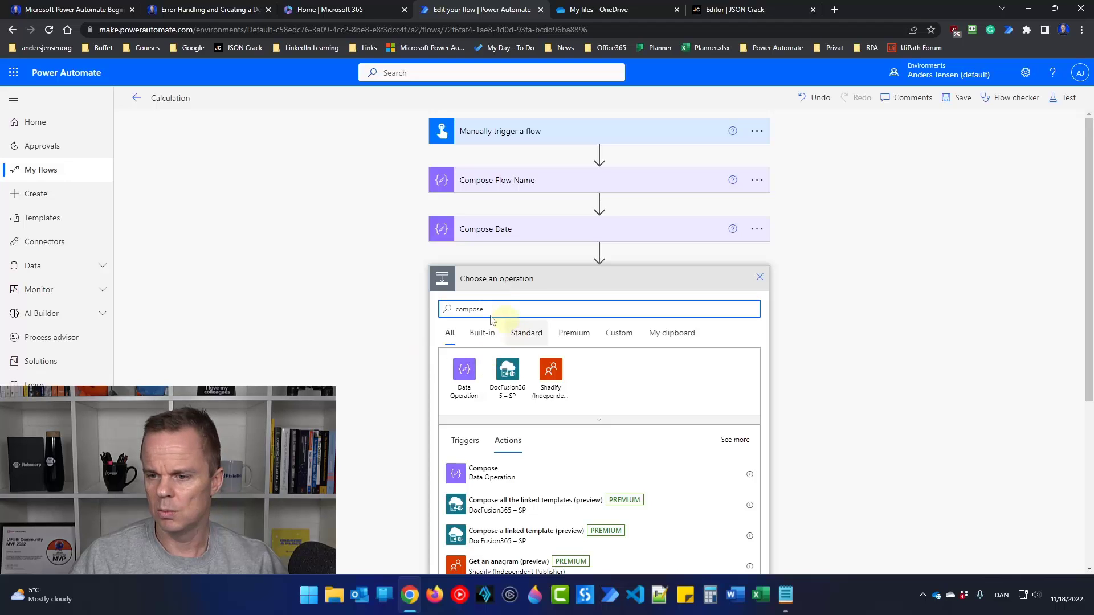
left_click(482, 472)
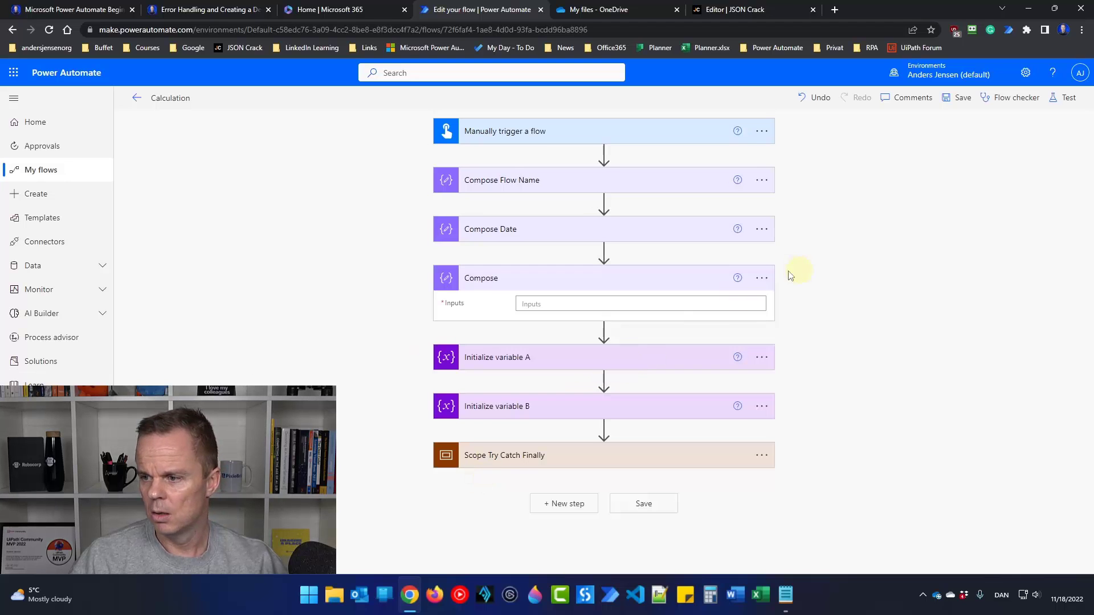
left_click(760, 278)
left_click(603, 283)
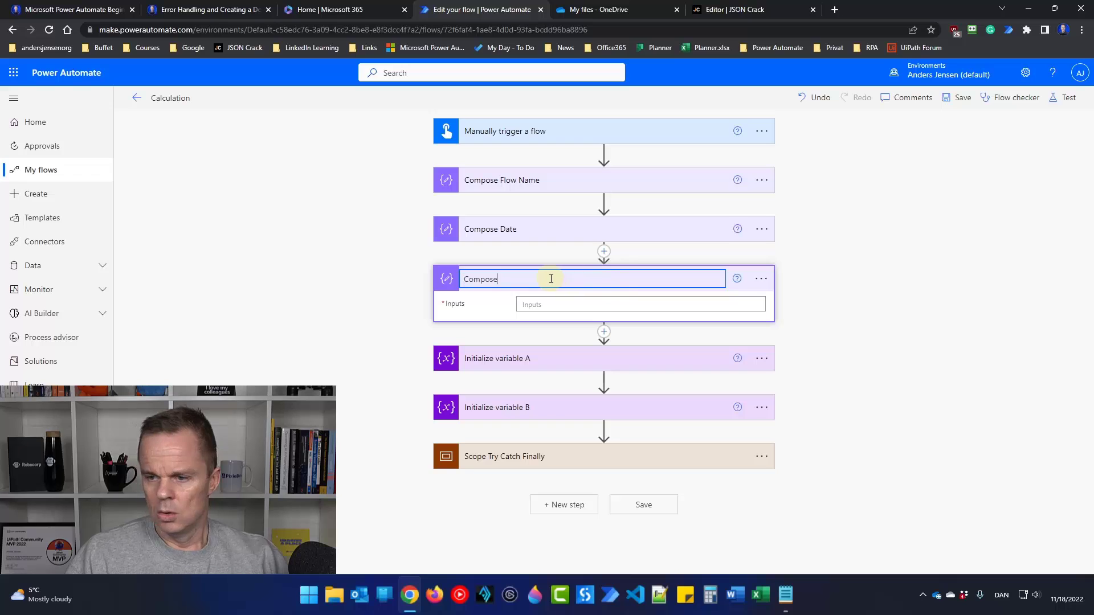
type("URL")
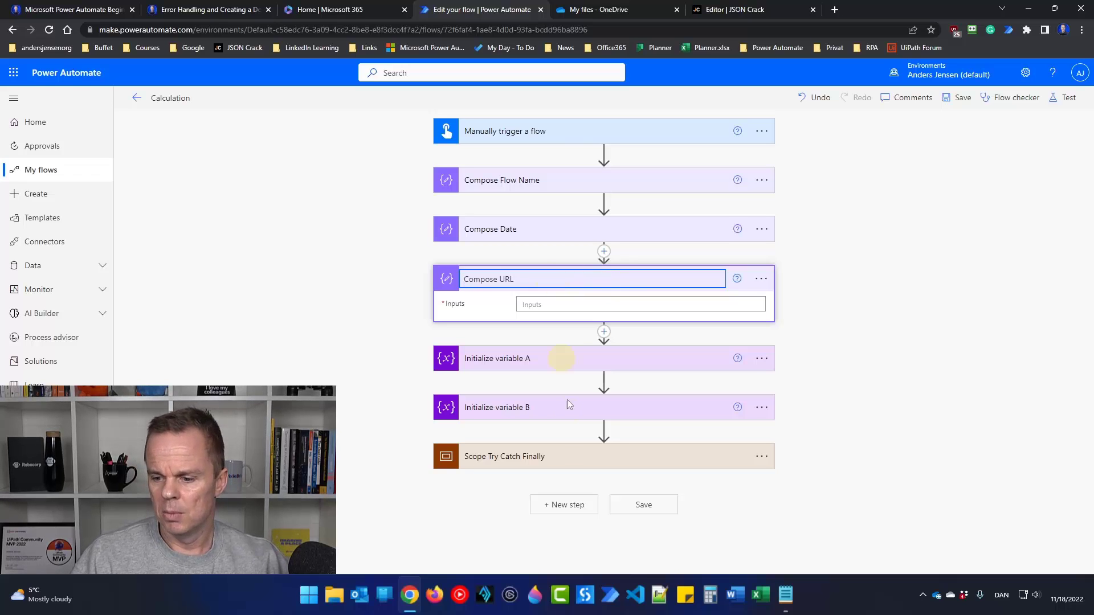
Copy the whole flow URL expression from the Notepad notes and return to the Calculation flow in Power Automate.
left_click(785, 594)
left_click(765, 556)
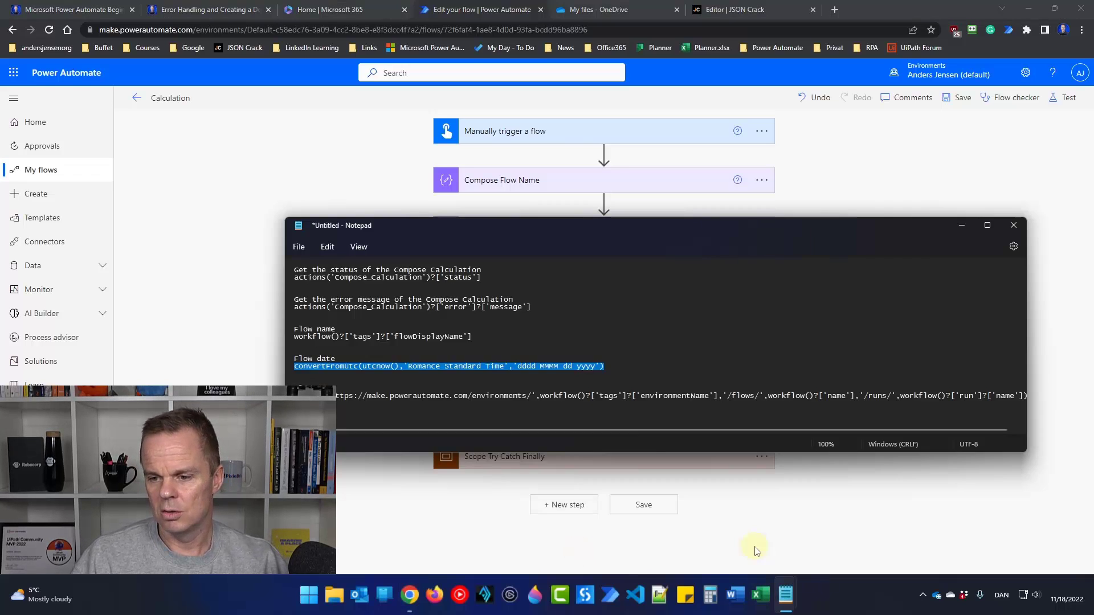
left_click(368, 393)
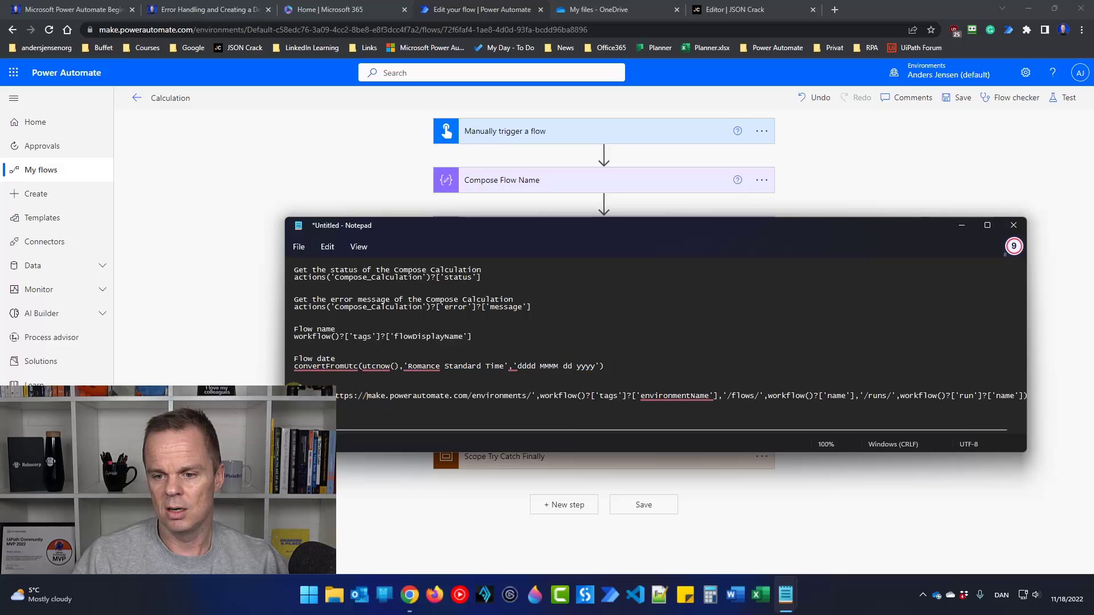
left_click_drag(295, 395, 1027, 412)
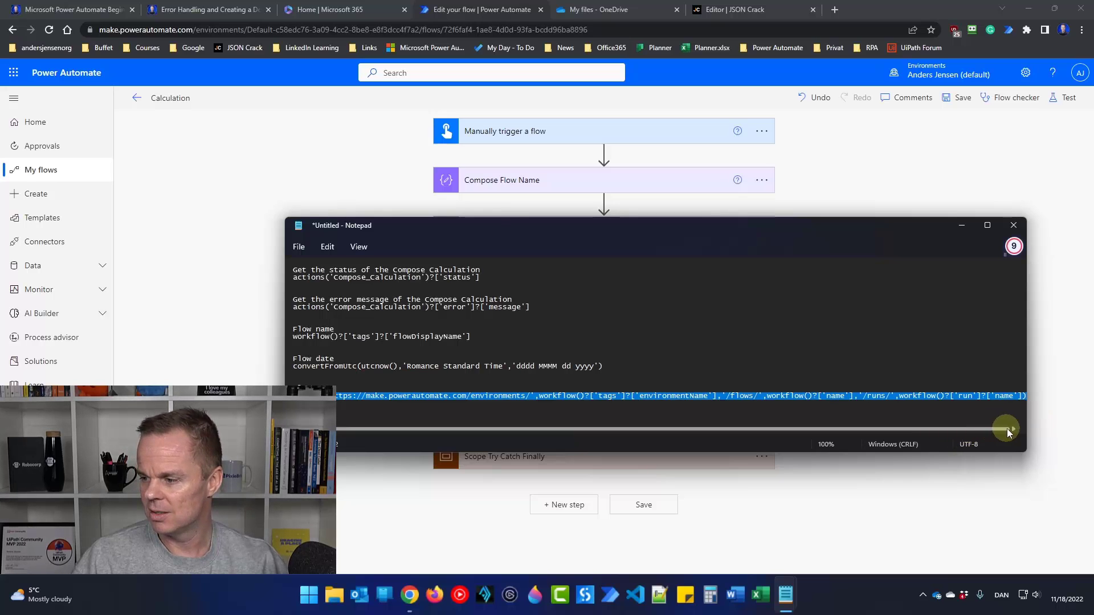
left_click(192, 336)
Set the Inputs of Compose URL to the copied concat expression that builds the flow run's web address, and save the flow.
left_click(557, 302)
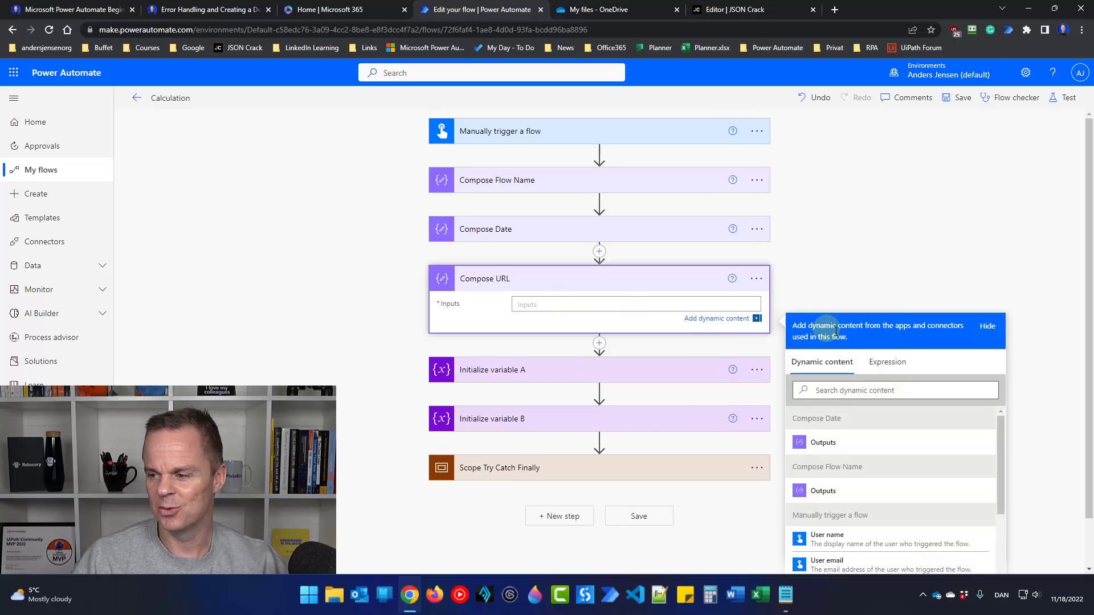
left_click(887, 373)
key("ctrl+v")
left_click(836, 426)
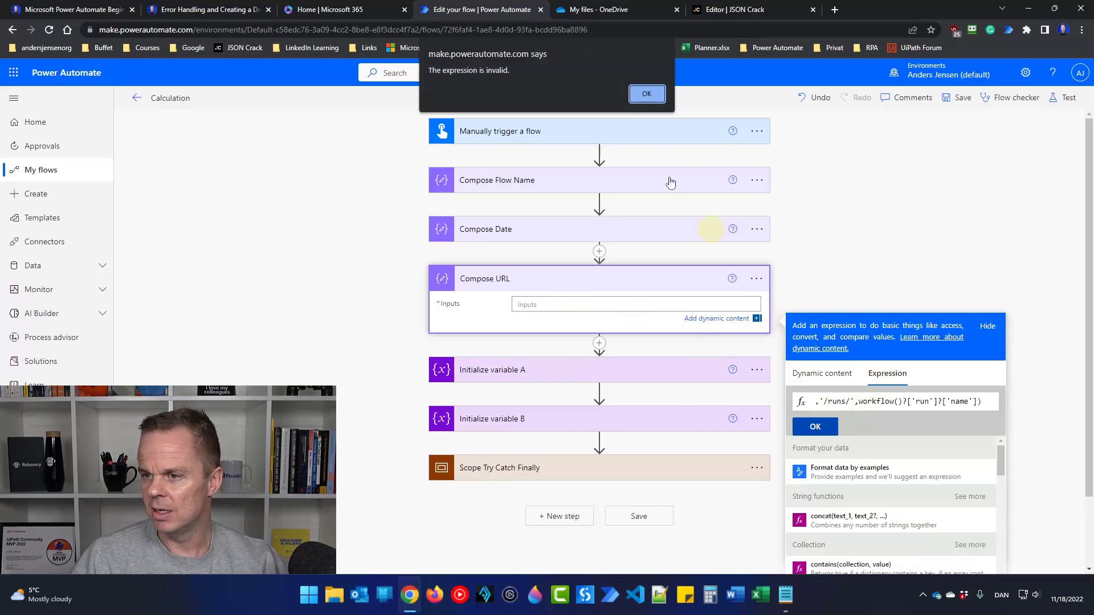
left_click(643, 93)
left_click(816, 425)
left_click(559, 302)
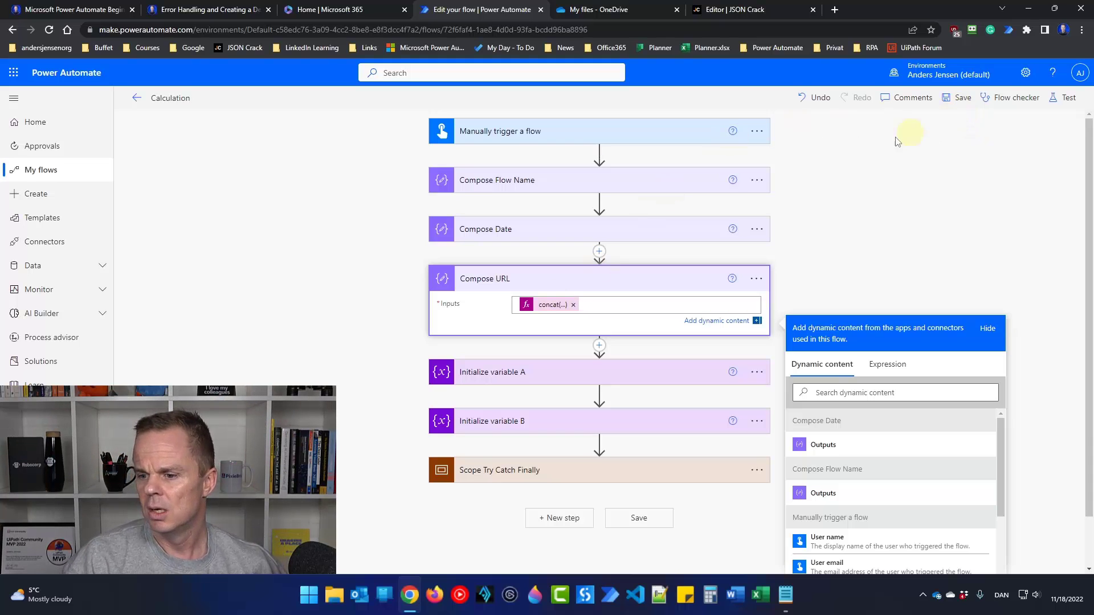
left_click(958, 98)
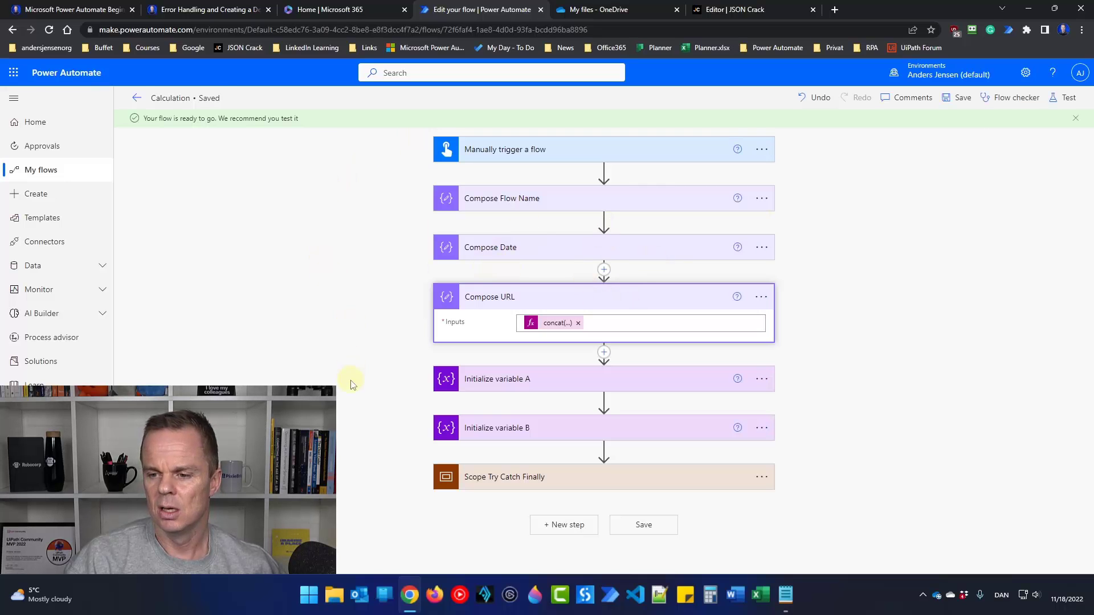
Expand Scope Try Catch Finally, its Scope Catch and the Send an email (V2) action inside it.
left_click(517, 479)
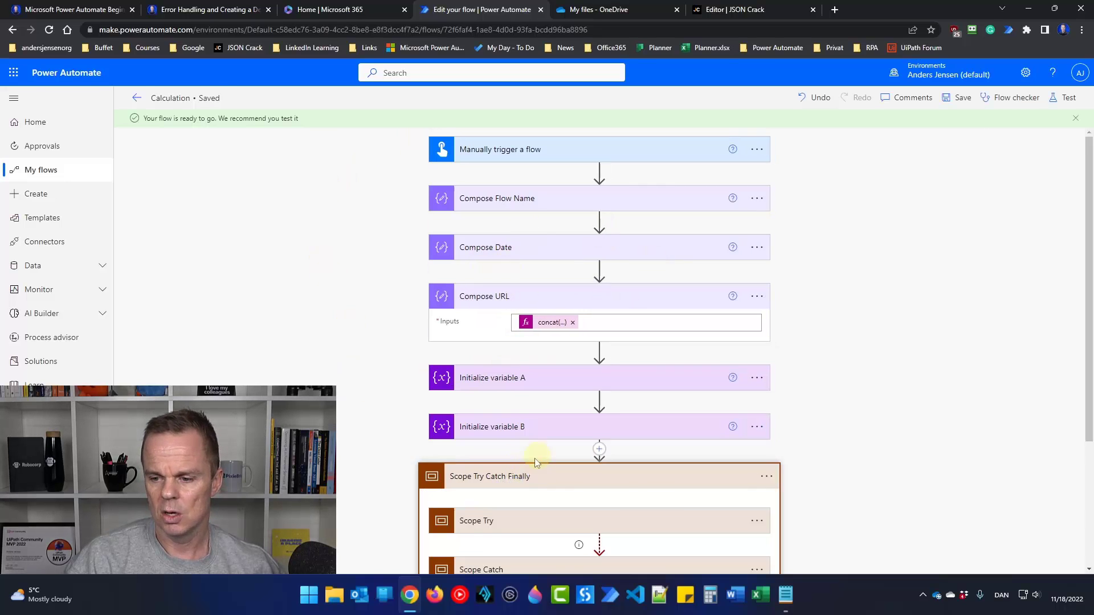
scroll(650, 471, "down", 3)
left_click(511, 398)
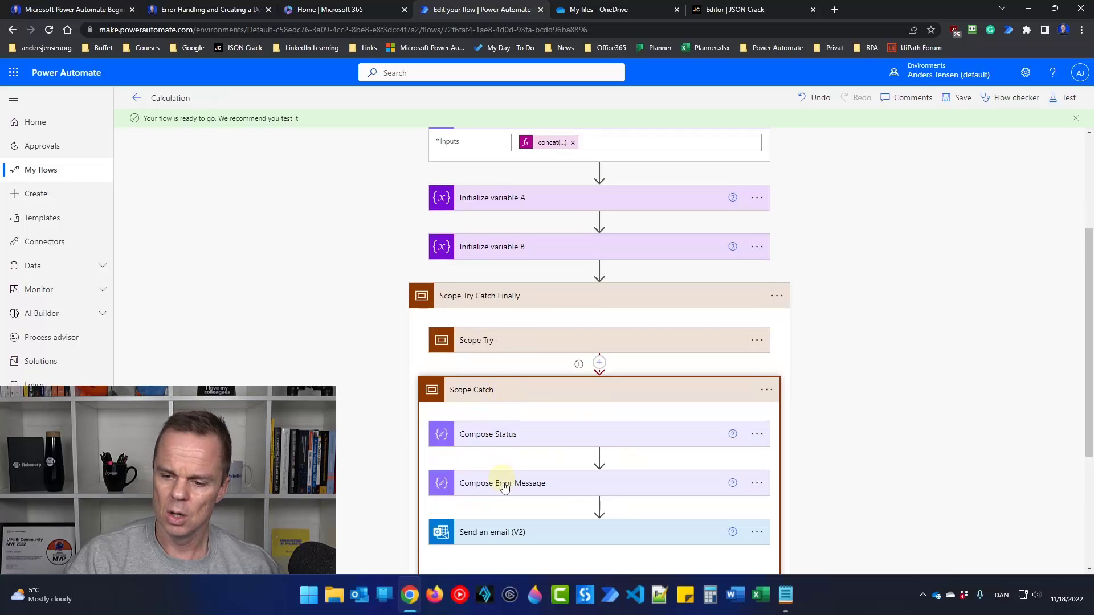
left_click(524, 536)
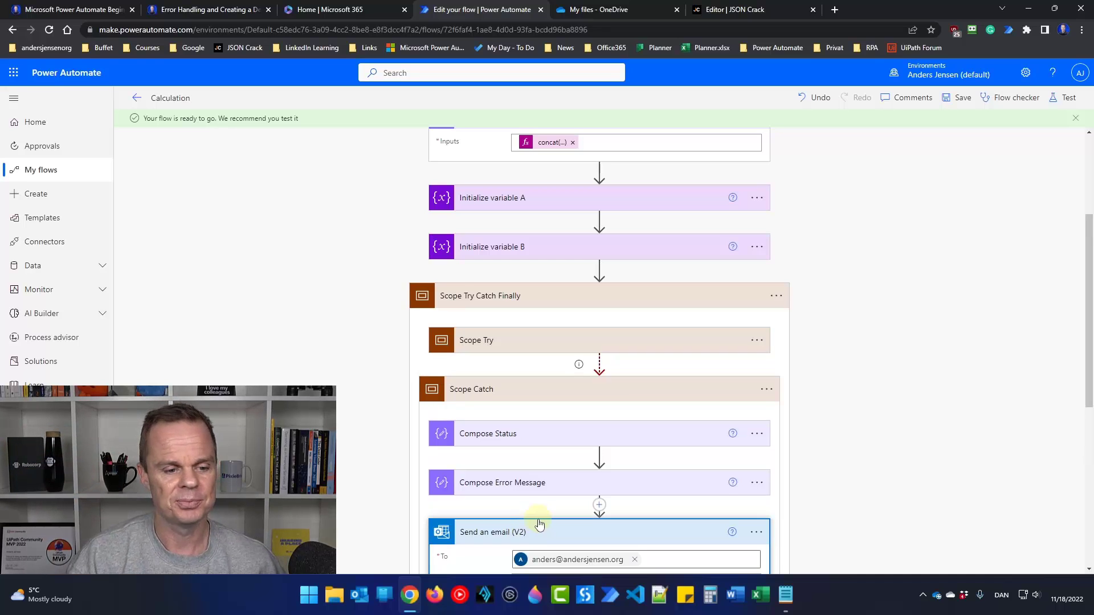
scroll(597, 294, "up", 3)
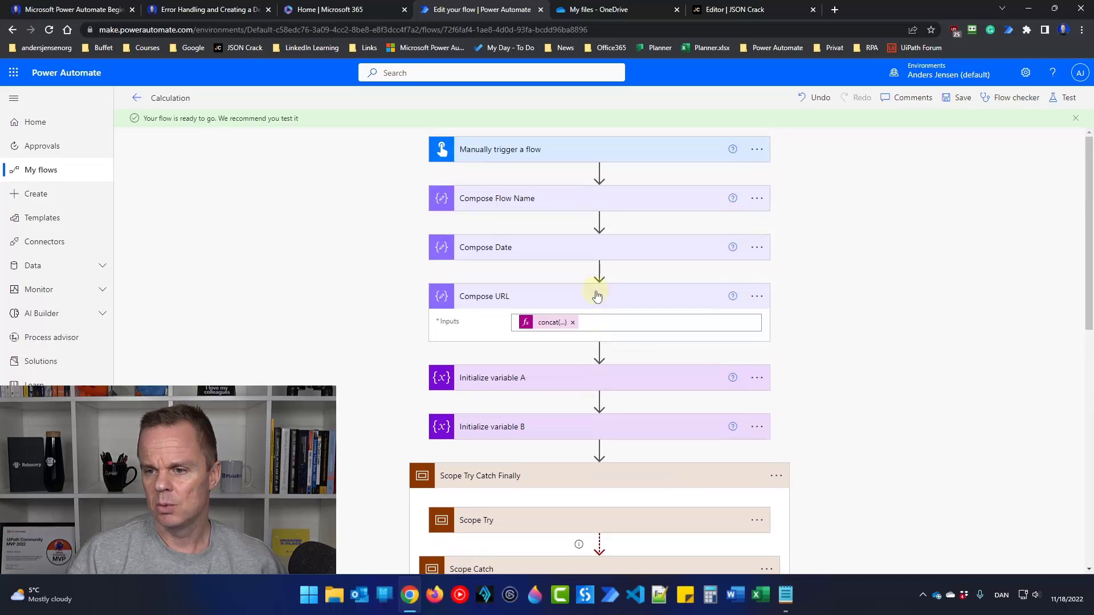
scroll(551, 310, "down", 6)
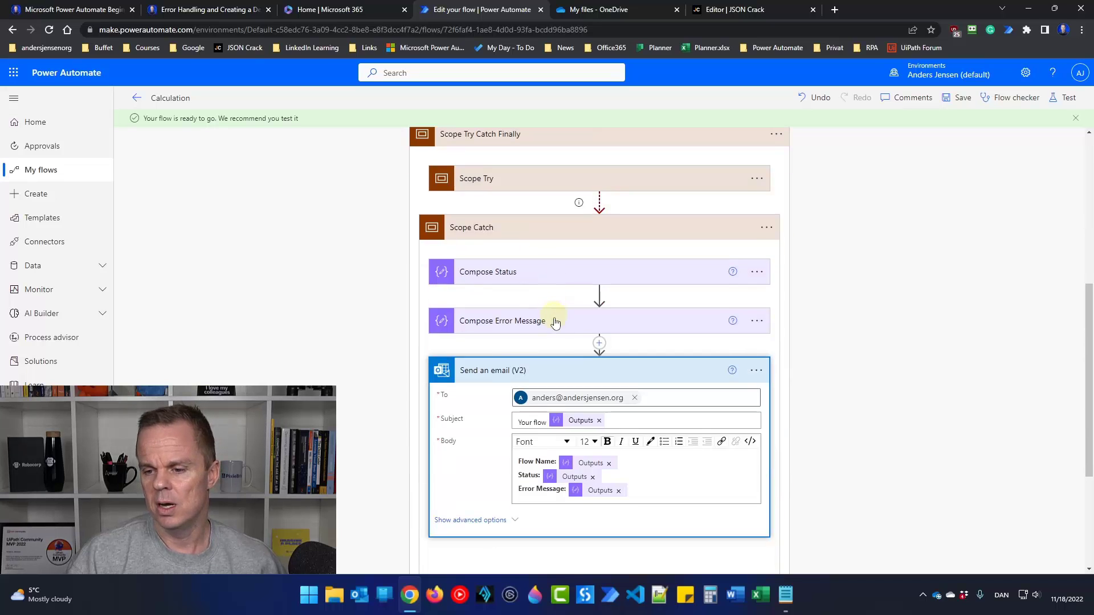
Add a "Date:" line above Flow Name in the email body, followed by the Outputs of Compose Date.
left_click(518, 467)
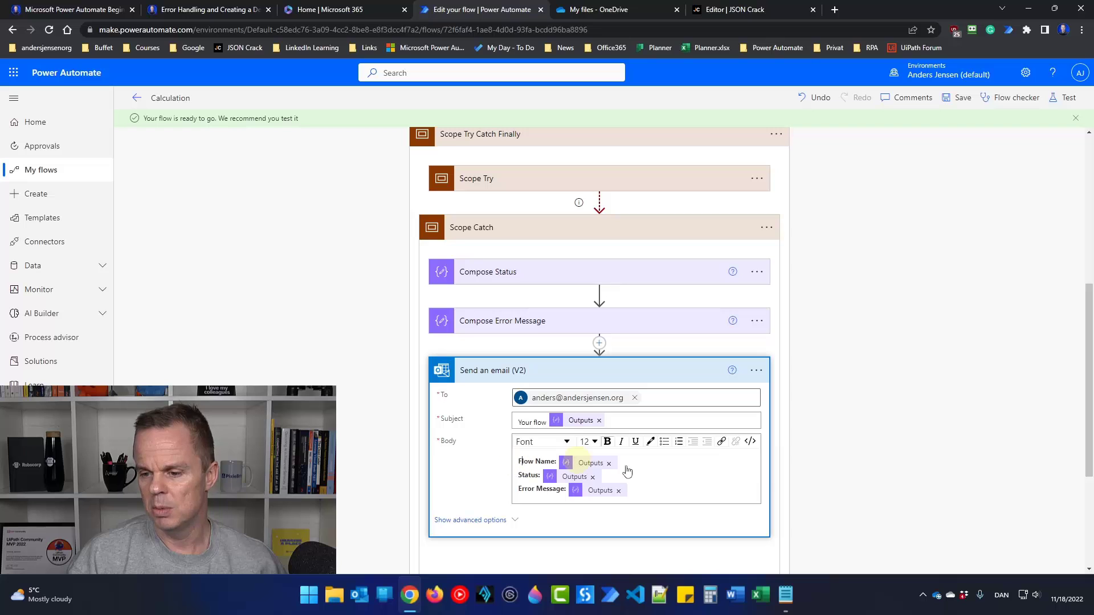
key("Return")
key("Up")
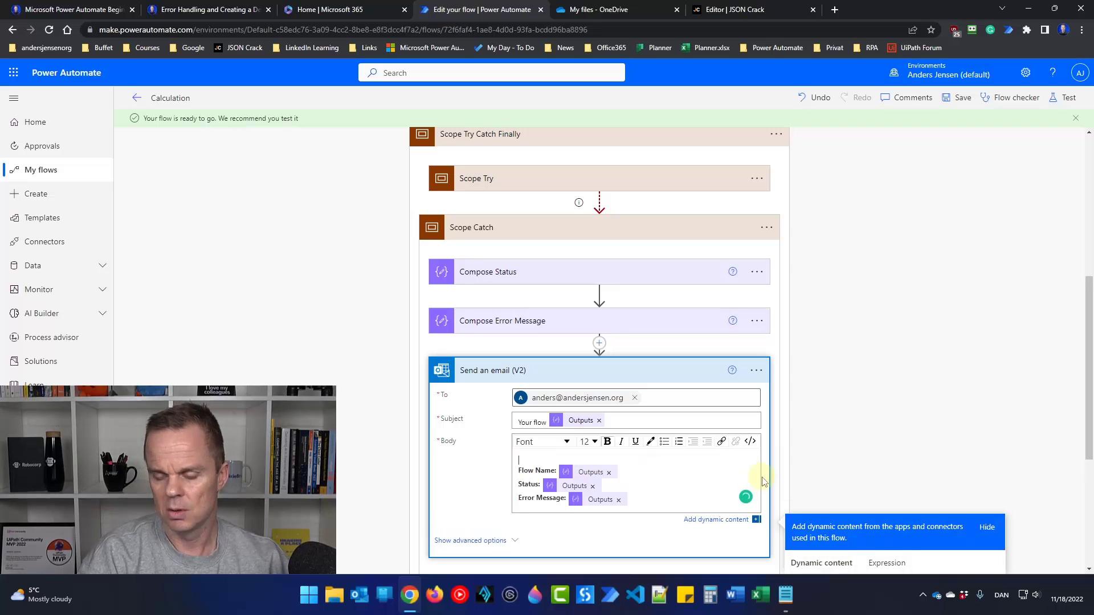
type("Date:")
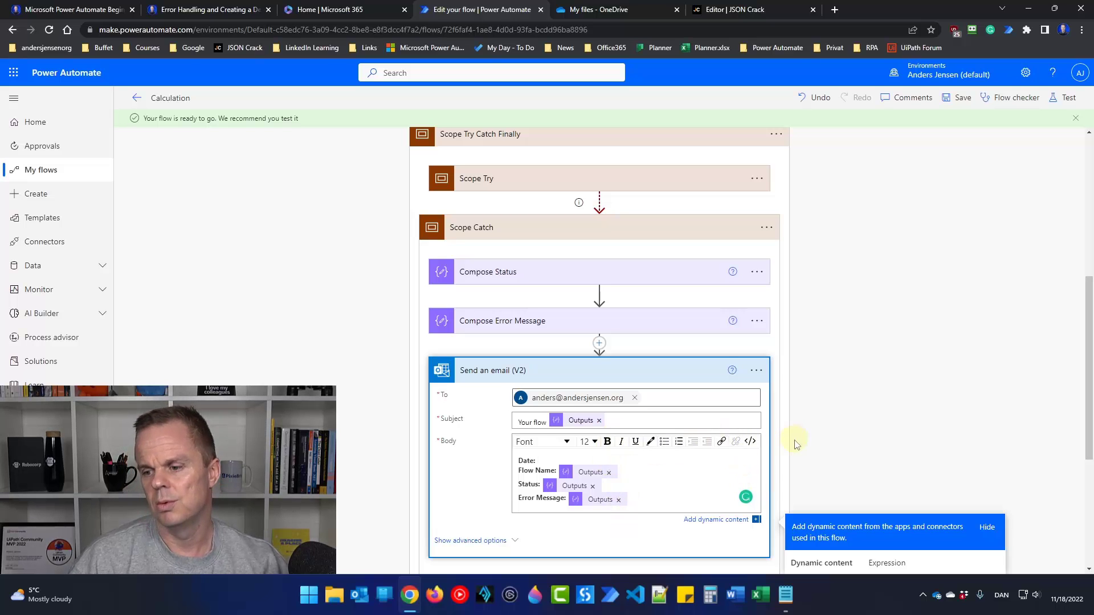
scroll(793, 442, "down", 2)
scroll(875, 516, "down", 1)
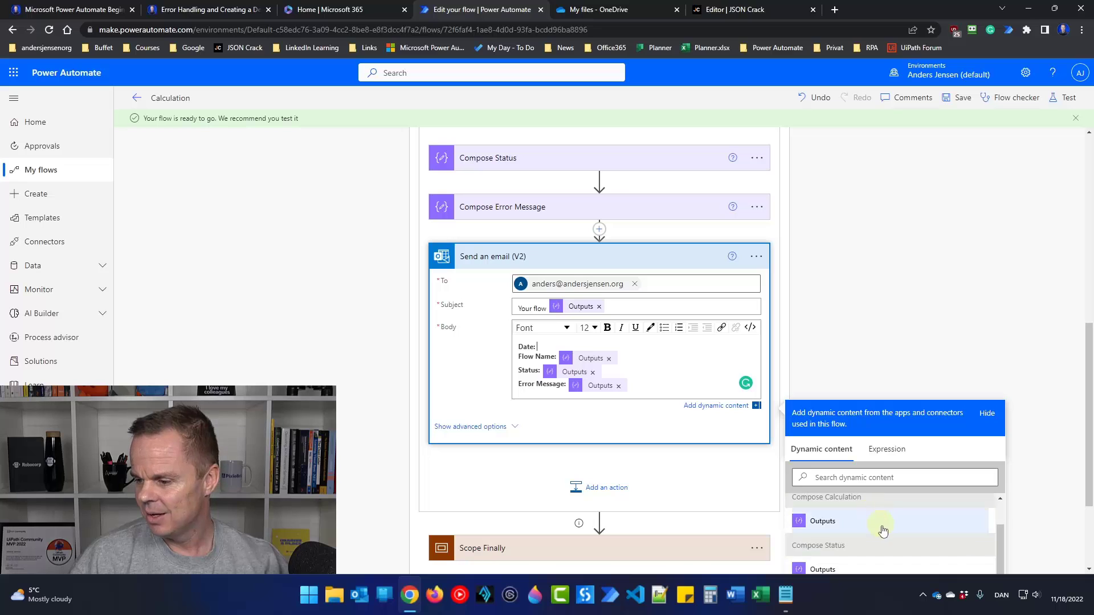
scroll(1037, 464, "down", 1)
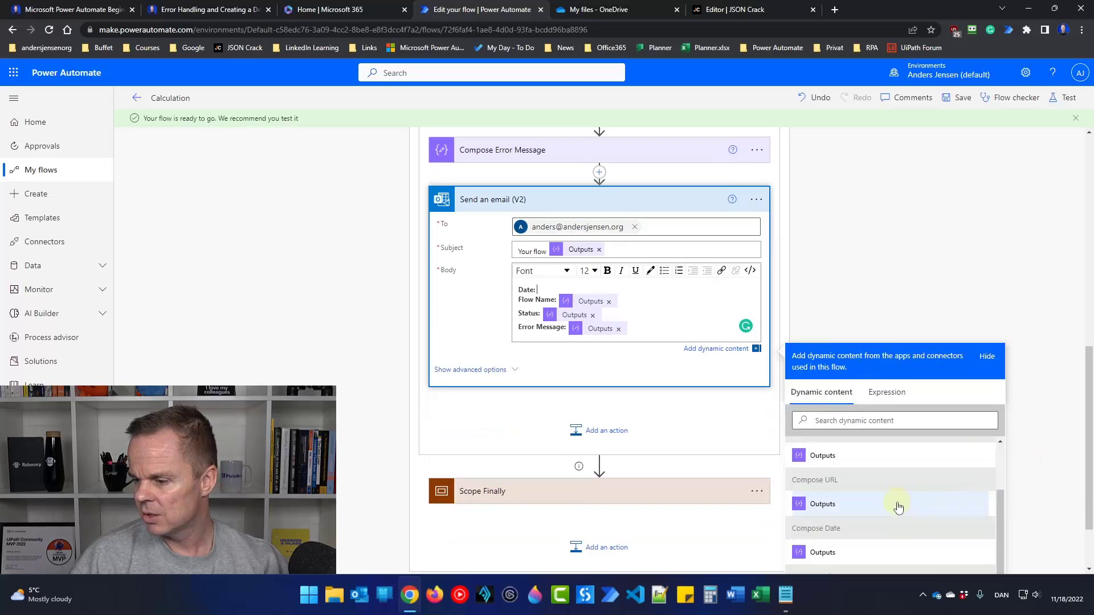
scroll(896, 505, "down", 1)
left_click(862, 495)
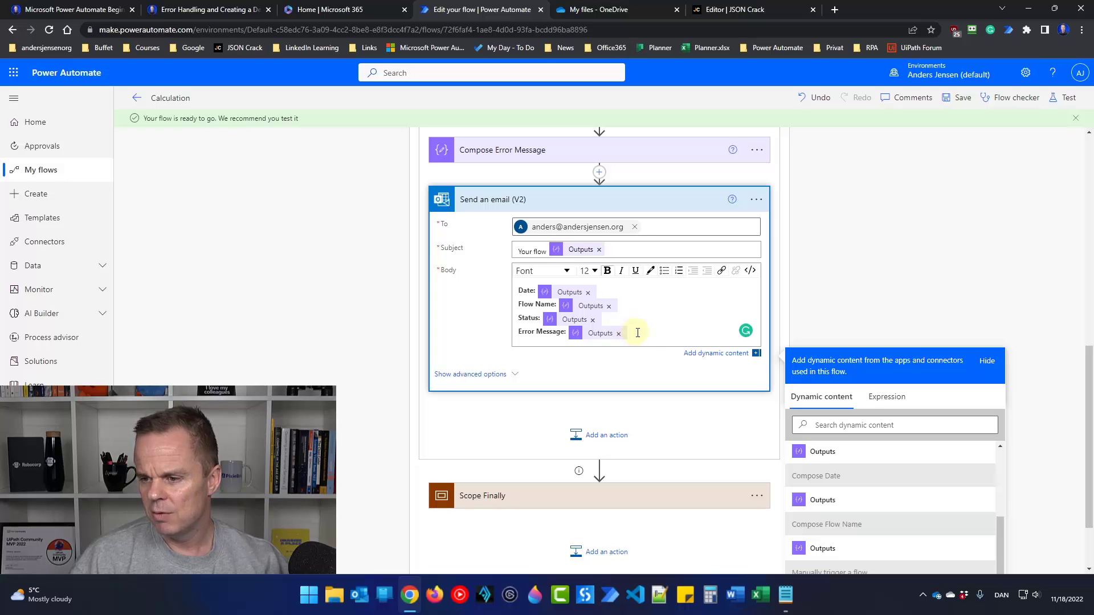
Add a "URL:" line between Flow Name and Status in the email body, followed by the Outputs of Compose URL.
key("Return")
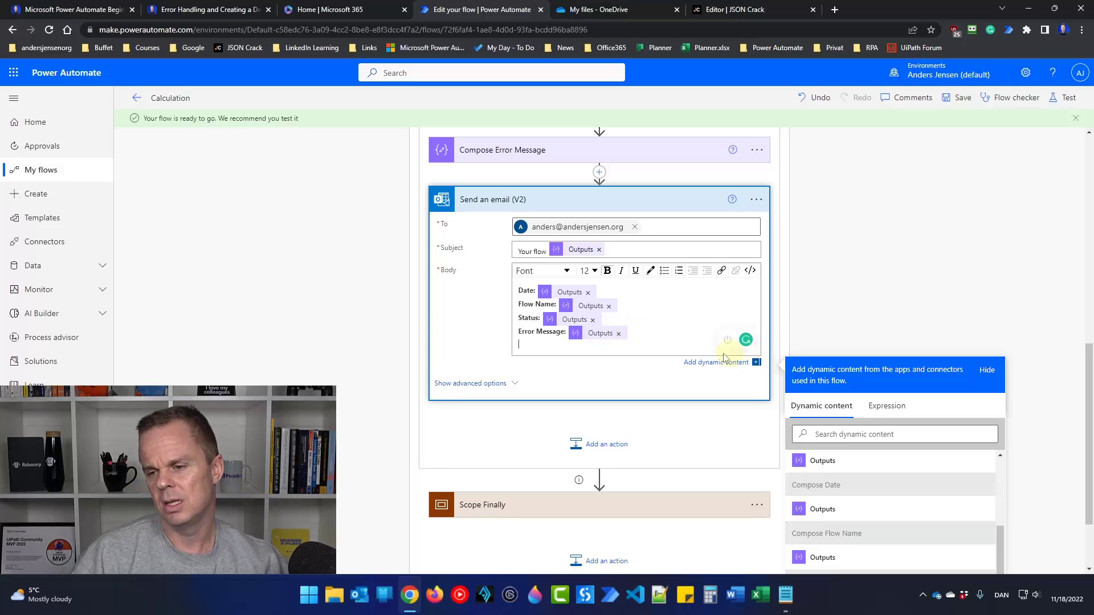
key("BackSpace")
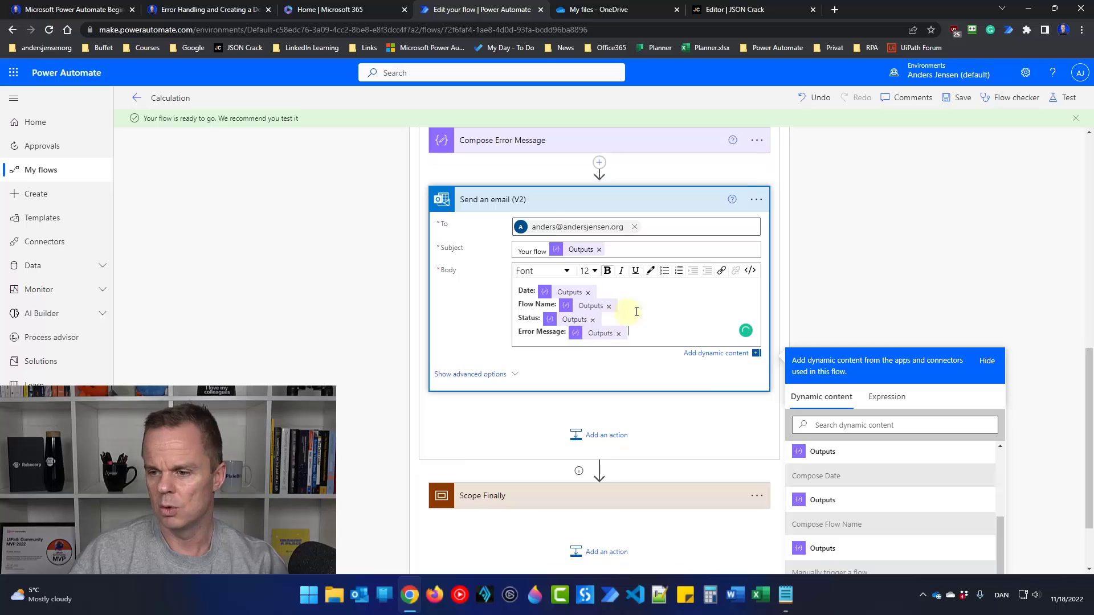
key("Return")
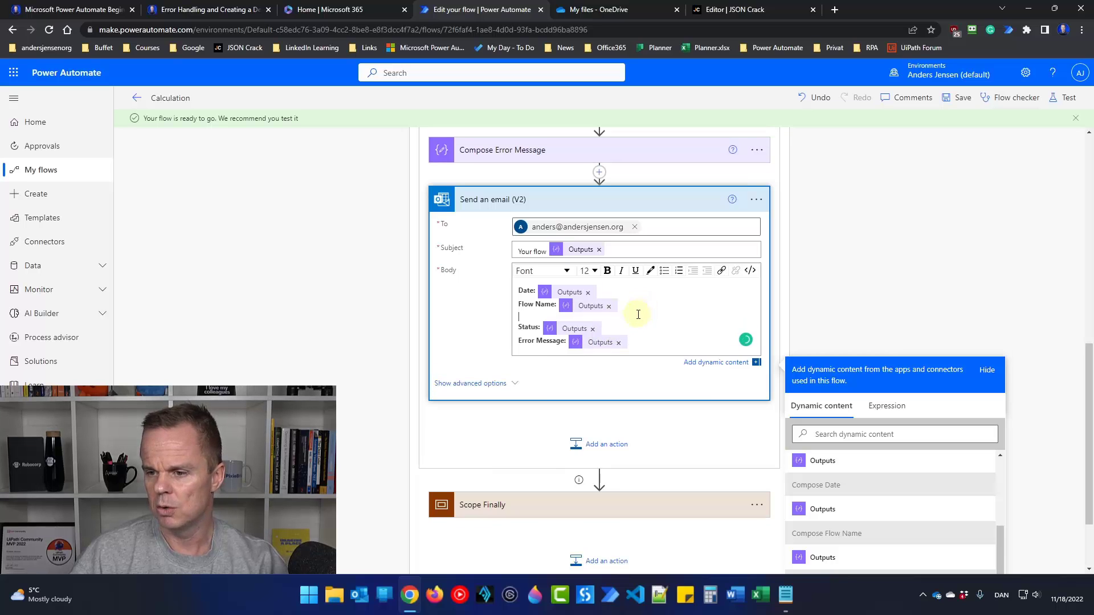
type("URL:")
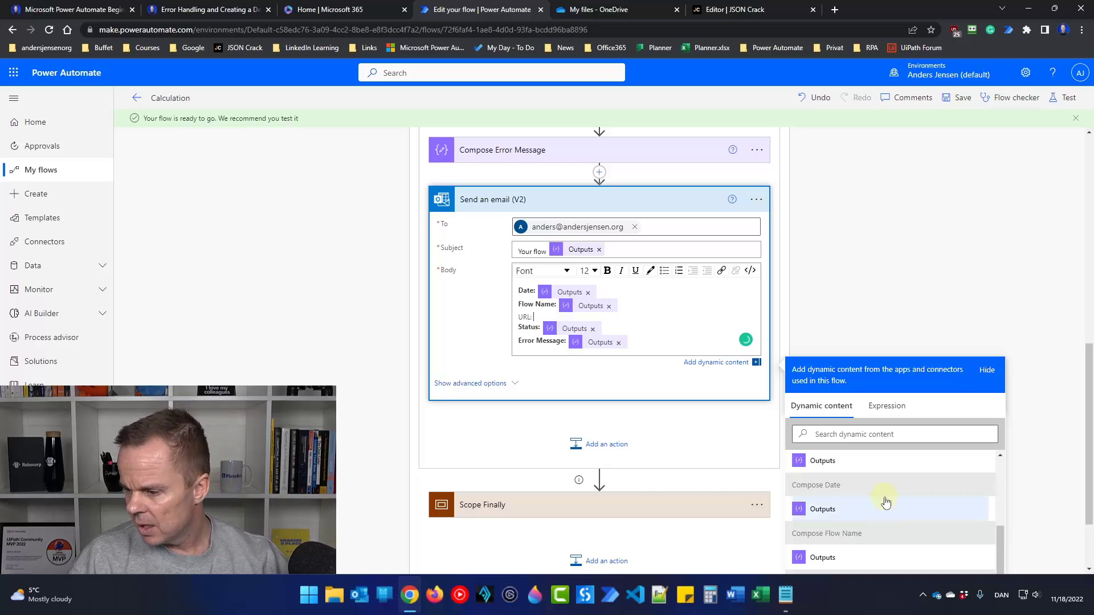
scroll(886, 501, "down", 3)
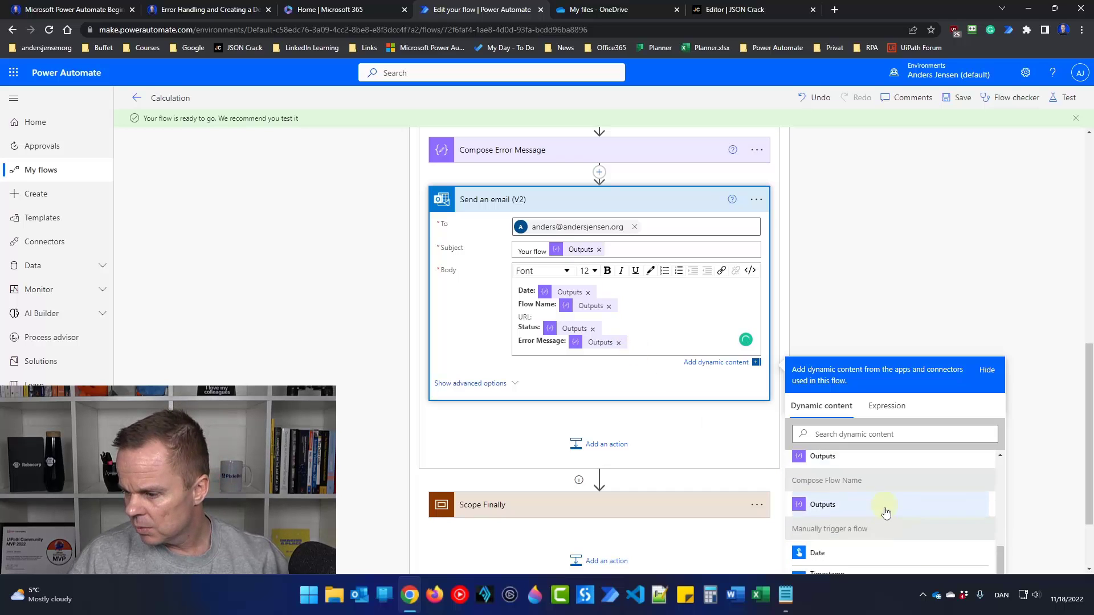
scroll(885, 510, "up", 5)
left_click(886, 517)
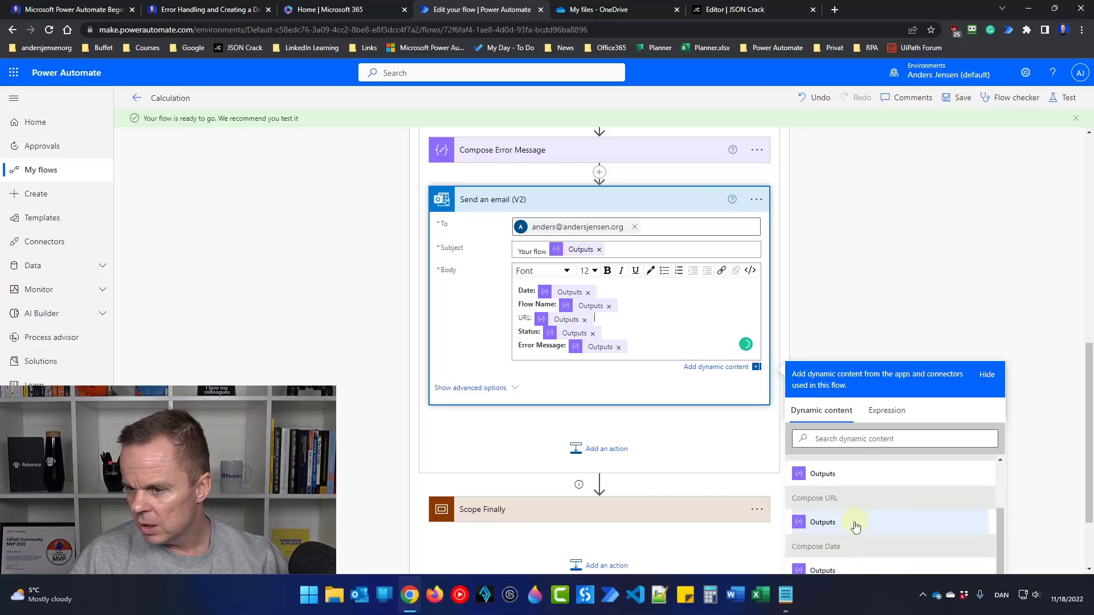
Make the "URL:" label in the email body bold and save the flow.
left_click_drag(532, 318, 510, 320)
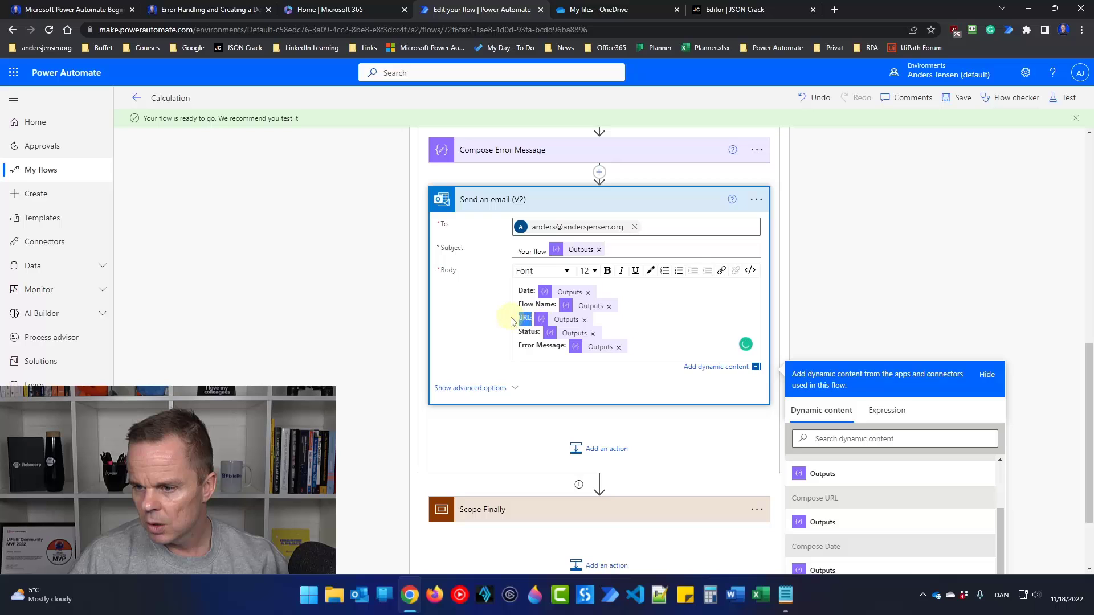
left_click(606, 271)
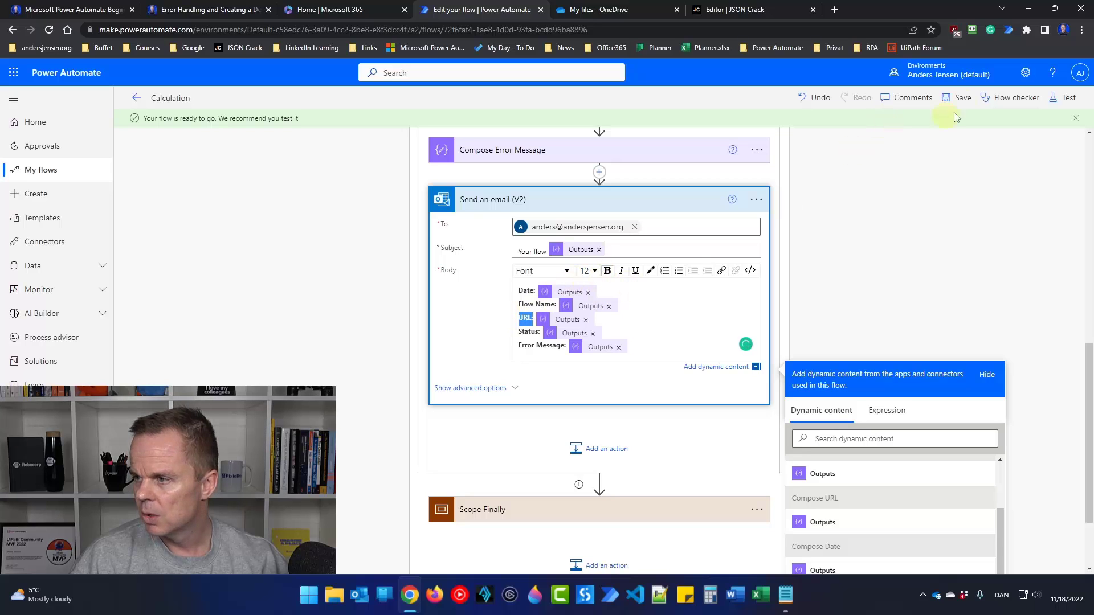
left_click(958, 98)
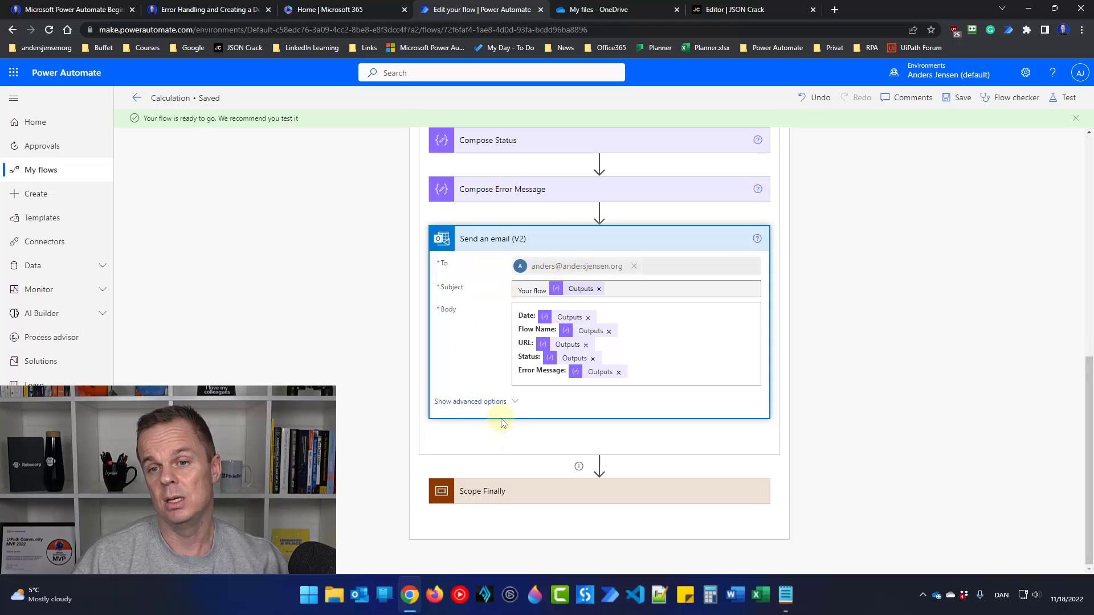
Expand Compose Flow Name and check the expression in its Inputs.
scroll(888, 370, "up", 4)
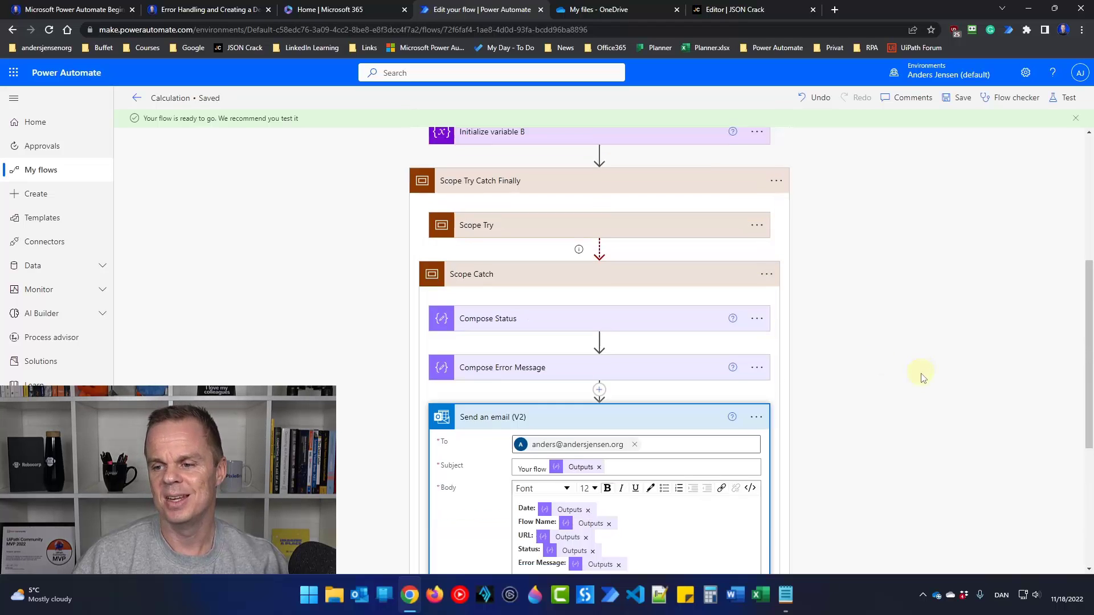
scroll(919, 377, "up", 5)
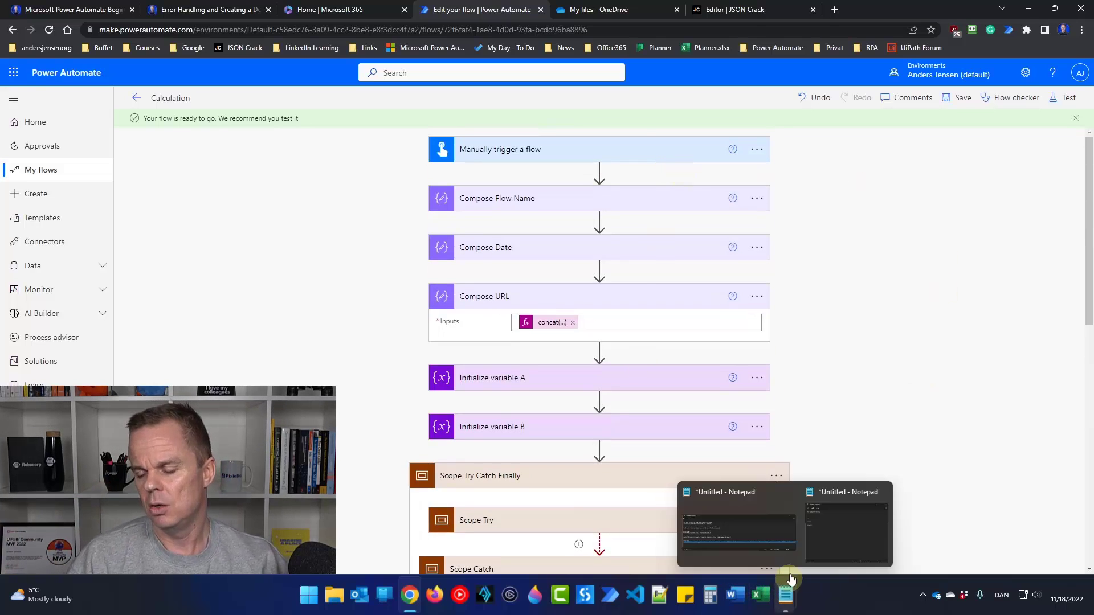
left_click(537, 201)
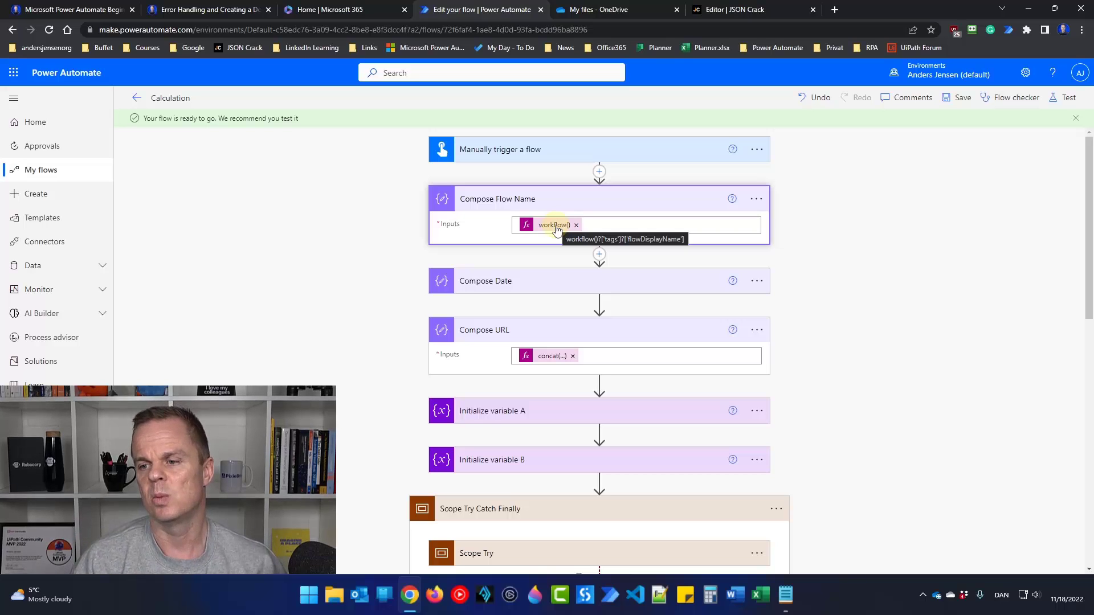
Change the type of Initialize variable B to String and save the flow.
left_click(519, 462)
scroll(569, 445, "down", 1)
left_click(556, 451)
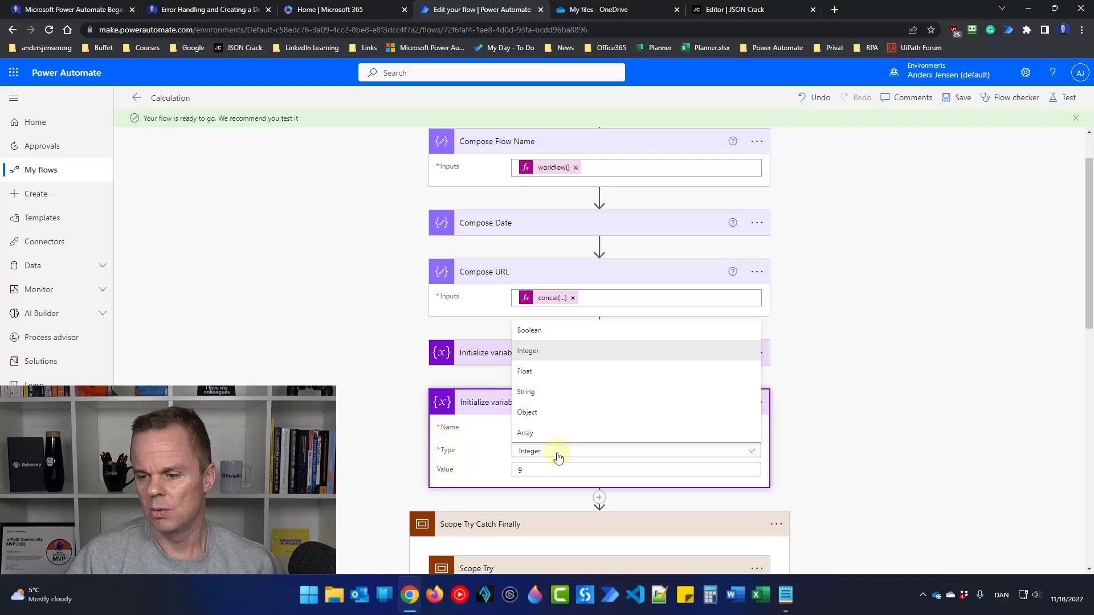
left_click(543, 404)
left_click(961, 97)
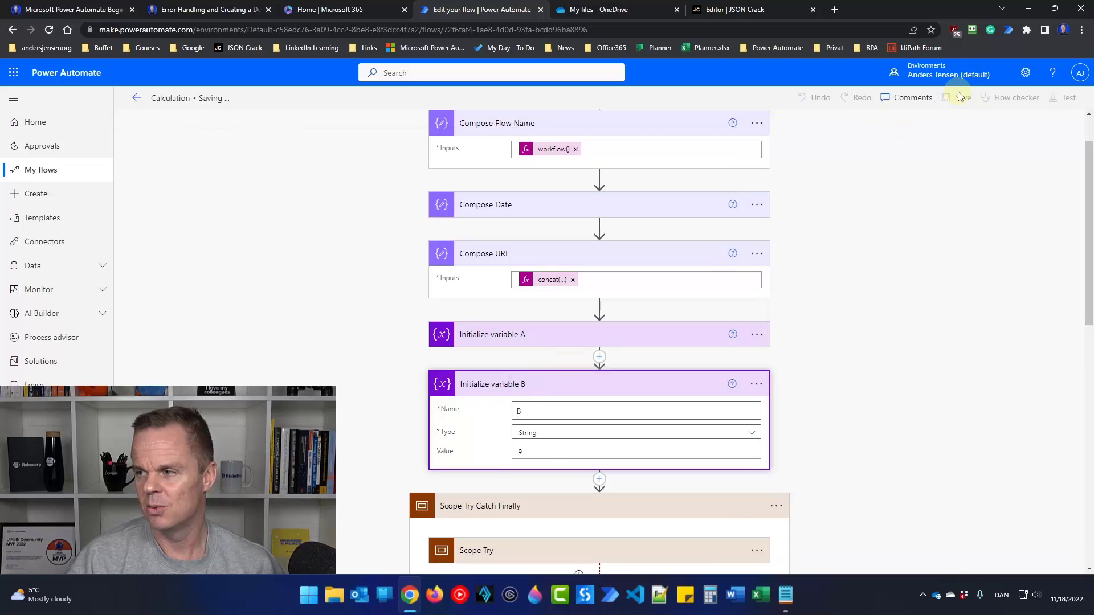
Run a manual test of the Calculation flow and open its run page.
left_click(1067, 102)
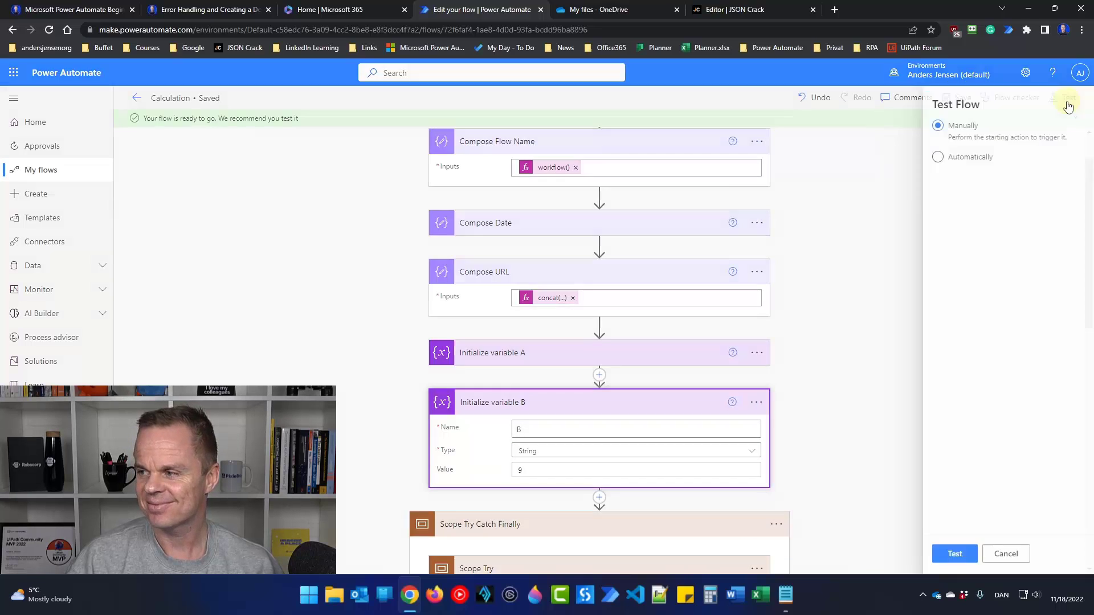
left_click(932, 554)
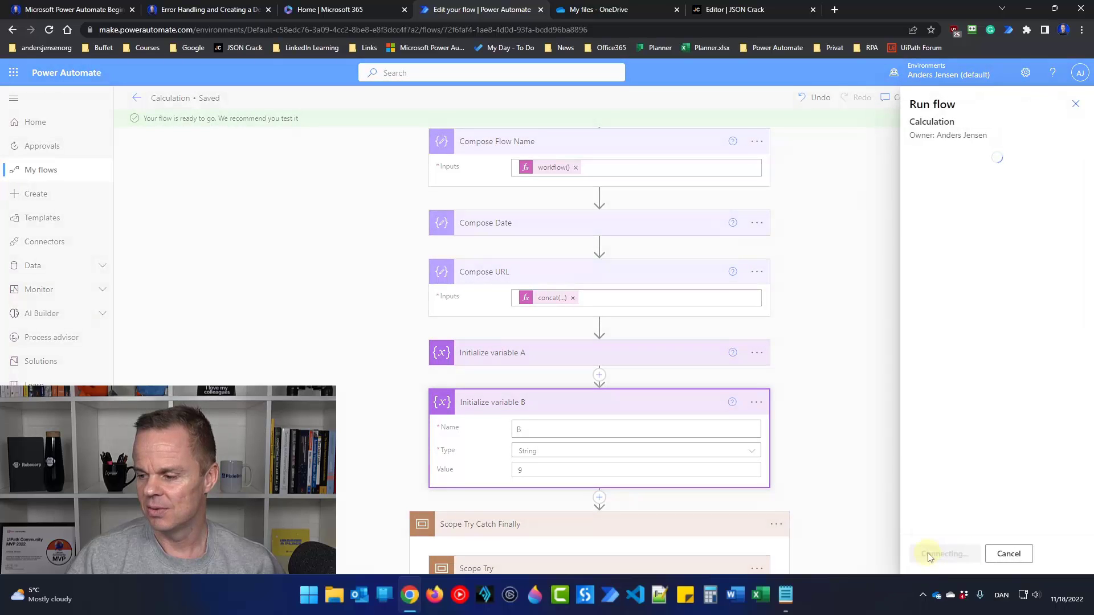
left_click(932, 555)
left_click(928, 554)
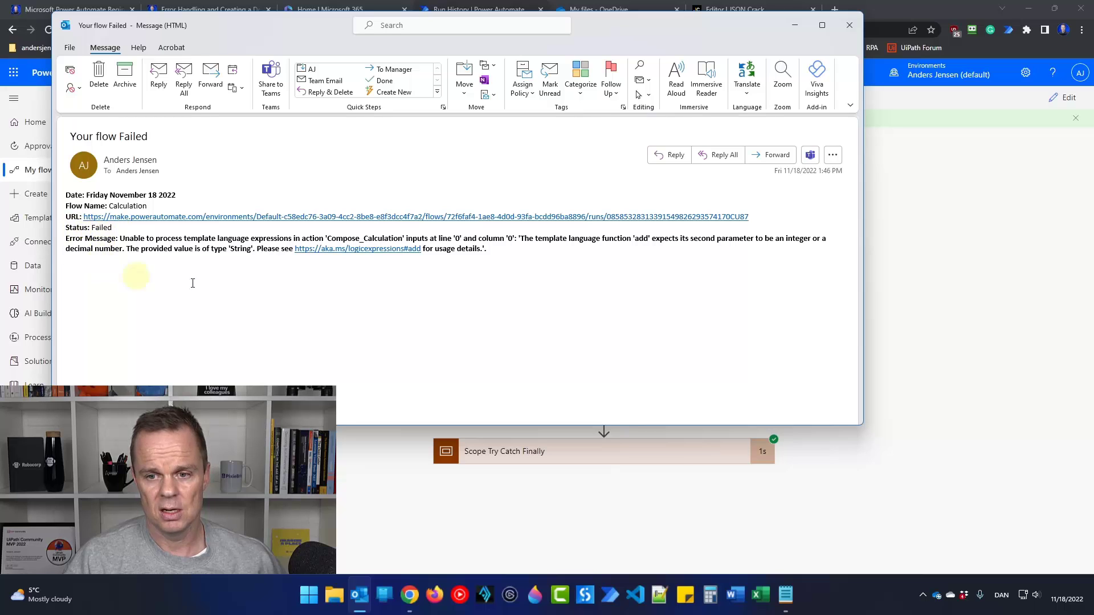
Open the flow run from the URL in the failure email, examine its Scope Try Catch Finally, and close the run and the email.
left_click_drag(319, 26, 296, 56)
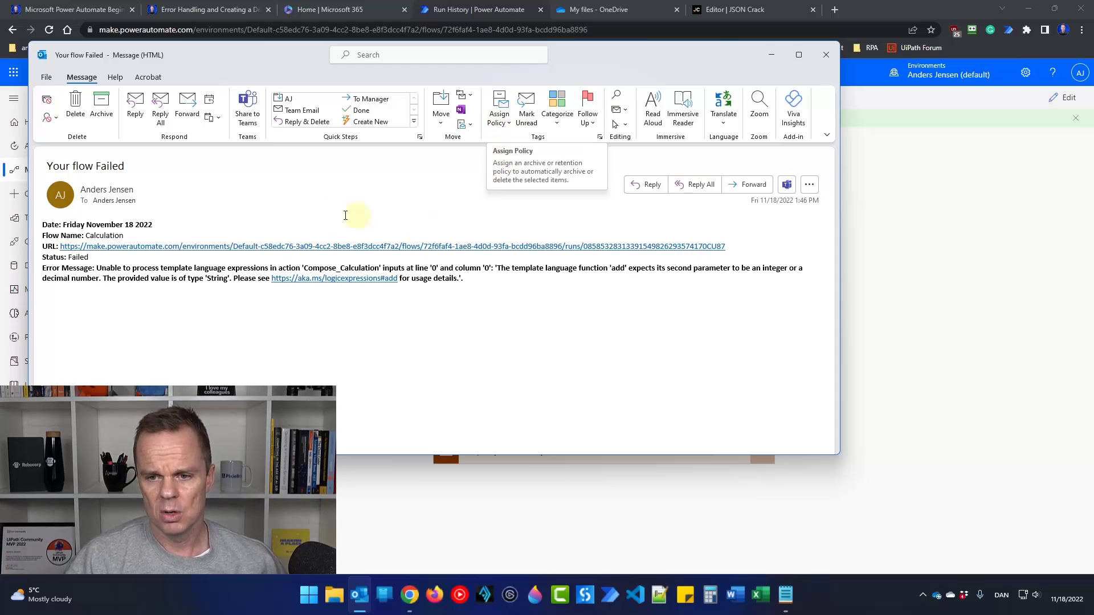
left_click(288, 246)
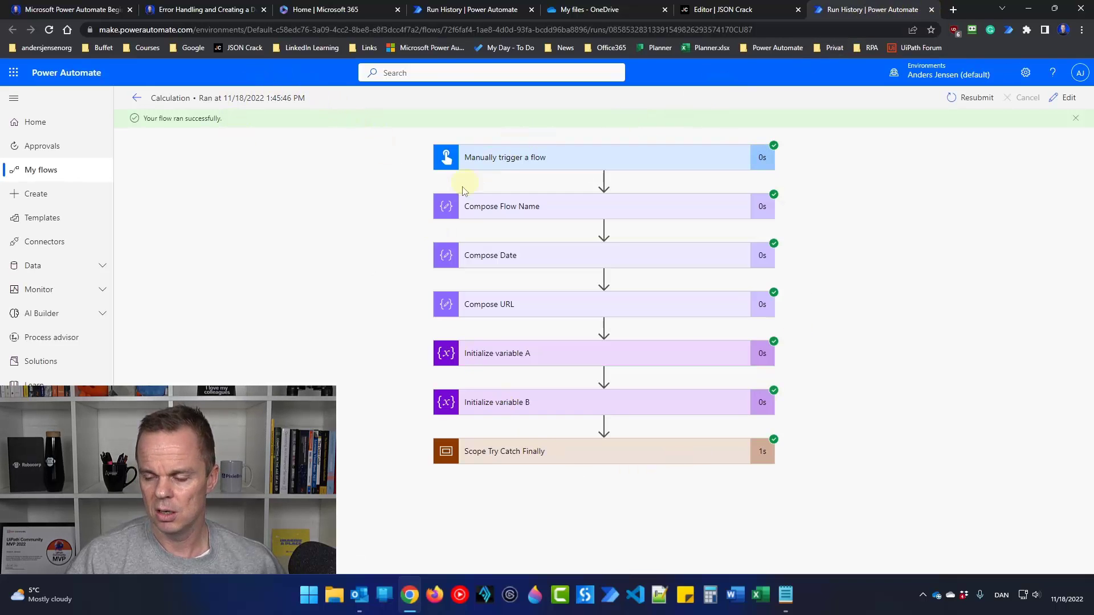
left_click(668, 450)
scroll(675, 450, "down", 1)
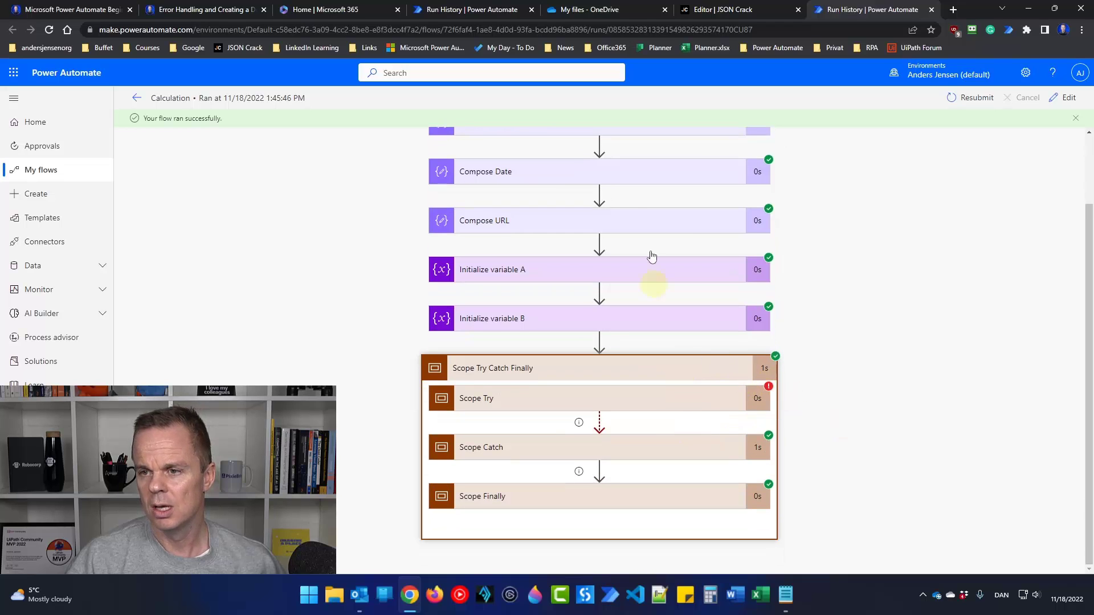
scroll(652, 257, "up", 1)
left_click(931, 9)
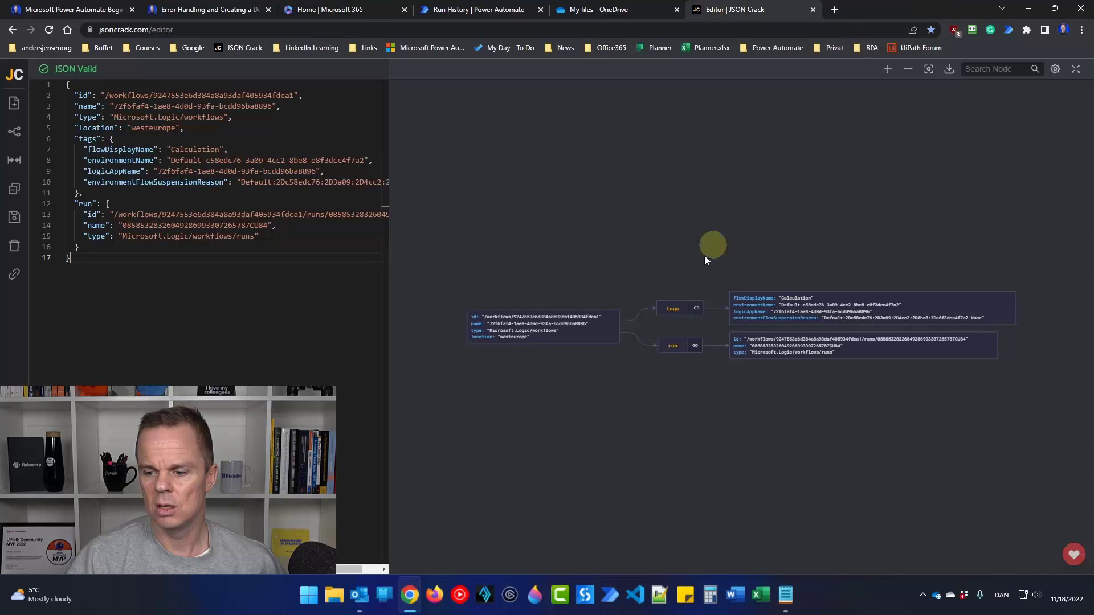
left_click(359, 595)
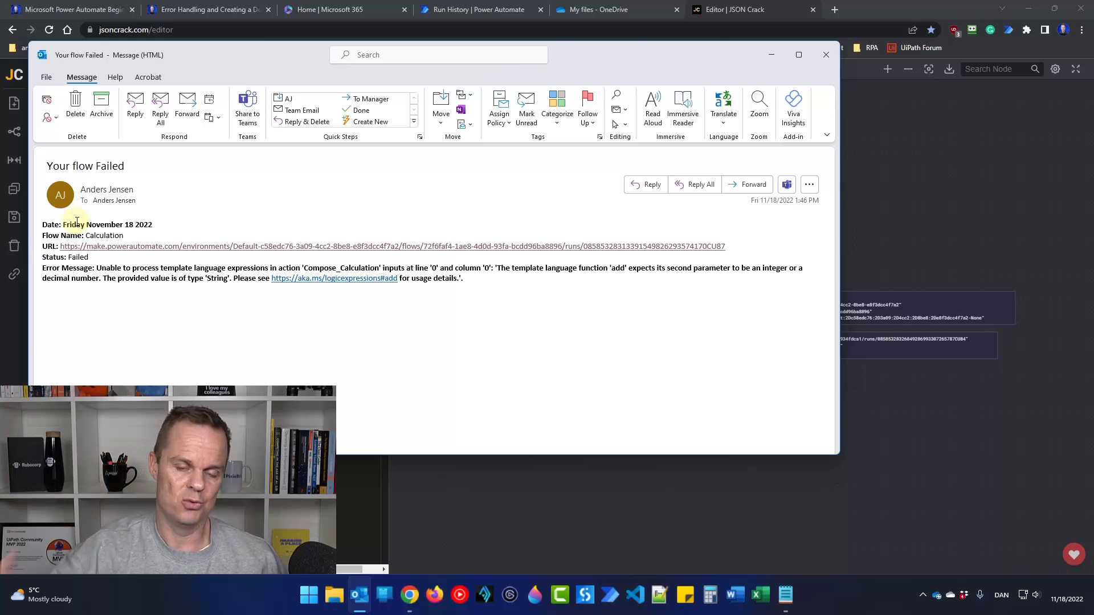
left_click(826, 54)
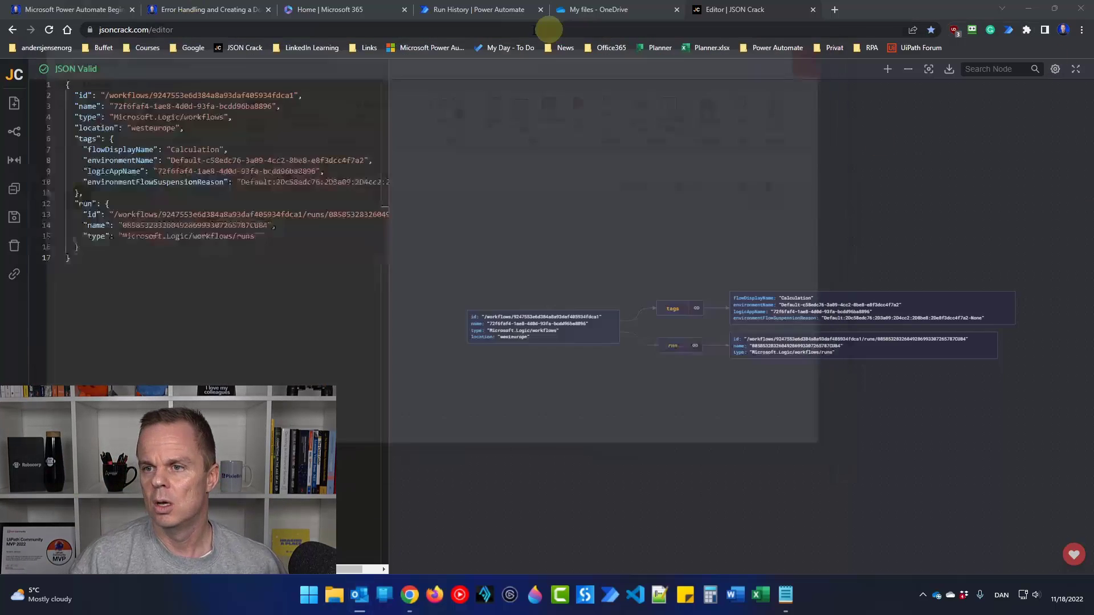
Return to editing the Calculation flow, select the Date line's Outputs in the email body, and save the flow.
left_click(481, 10)
left_click(1061, 97)
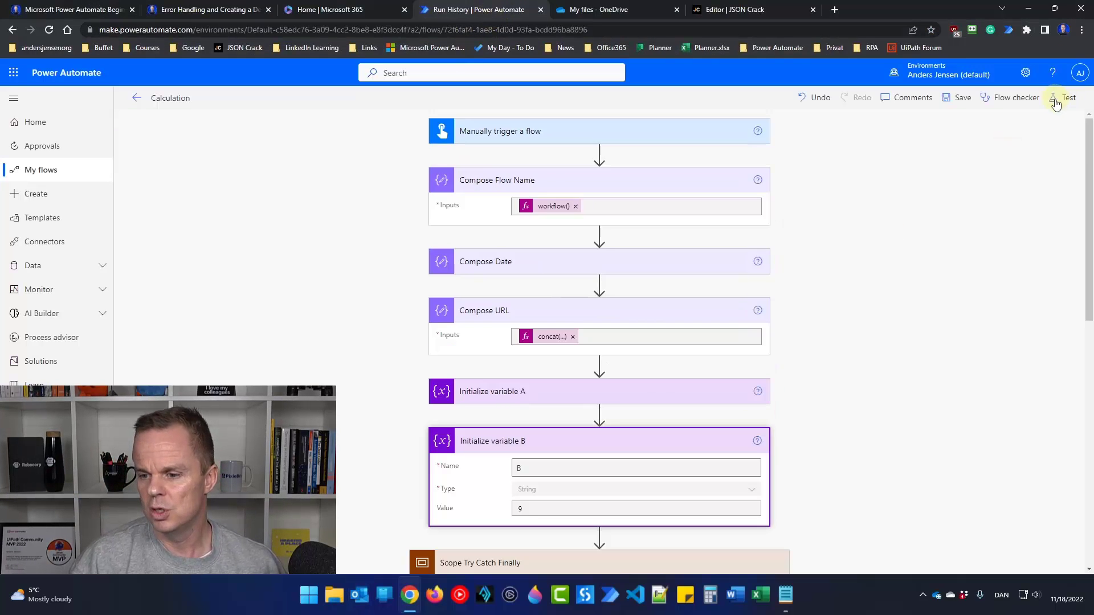
scroll(616, 415, "down", 8)
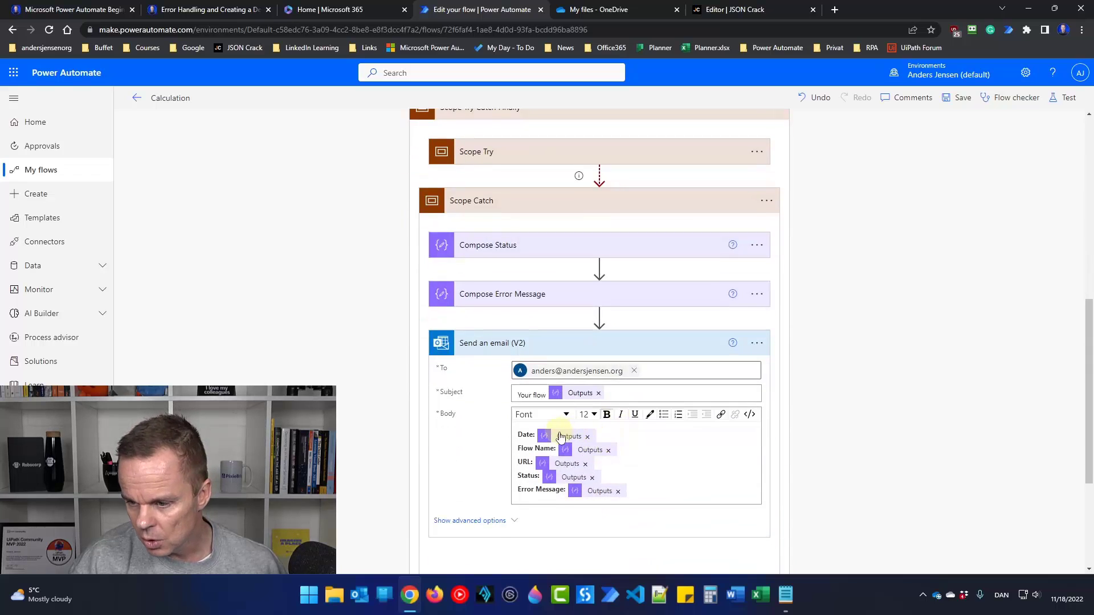
left_click(605, 435)
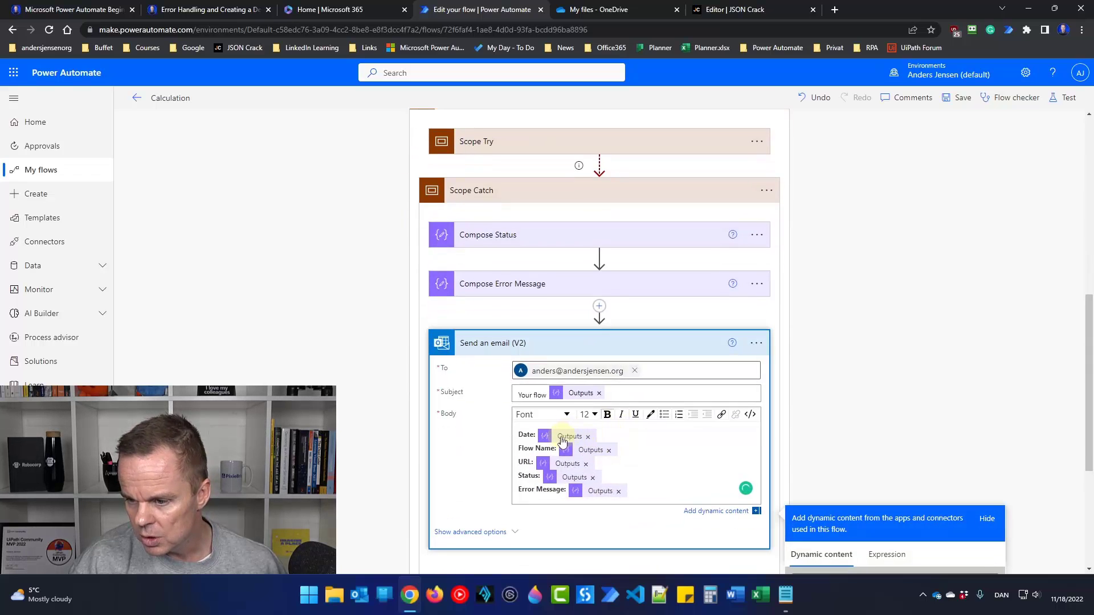
left_click_drag(590, 435, 536, 437)
left_click(614, 437)
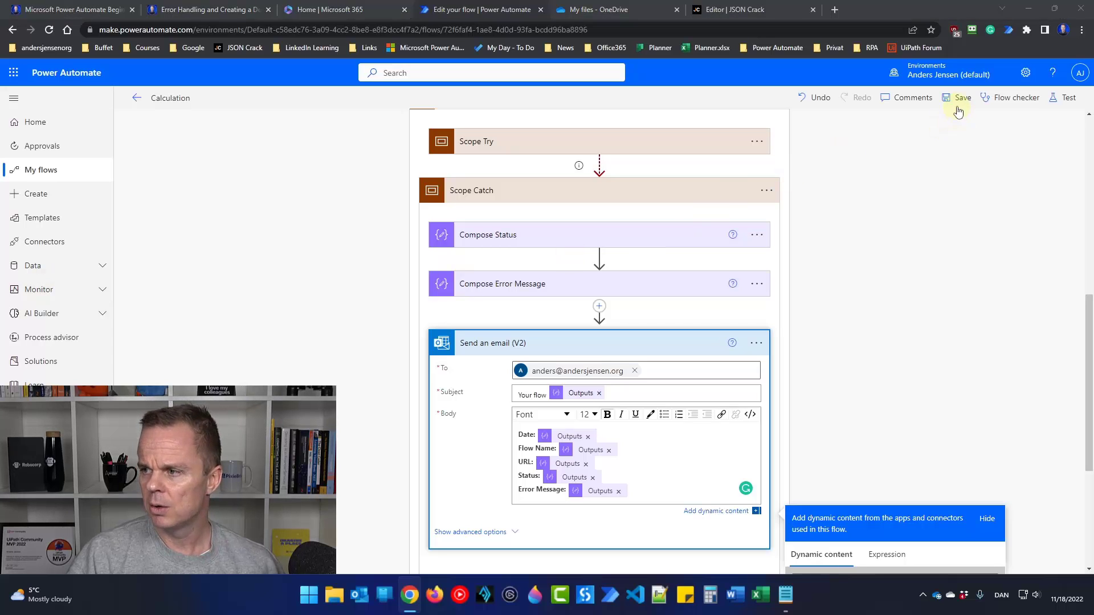
left_click(959, 100)
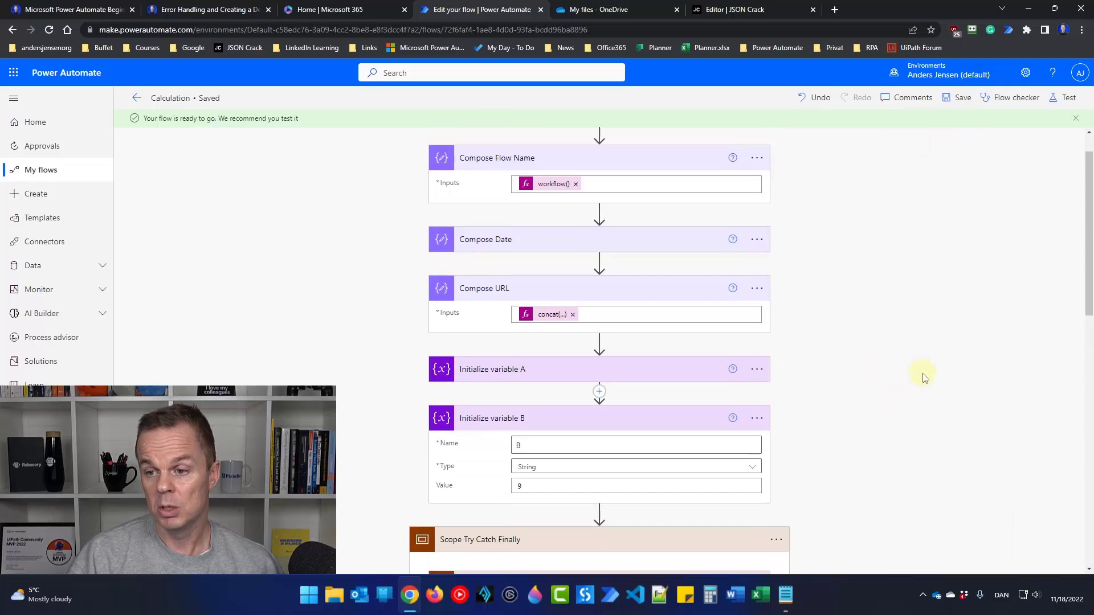
Collapse Compose Flow Name and Compose URL, and review the actions in Scope Try Catch Finally.
left_click(543, 206)
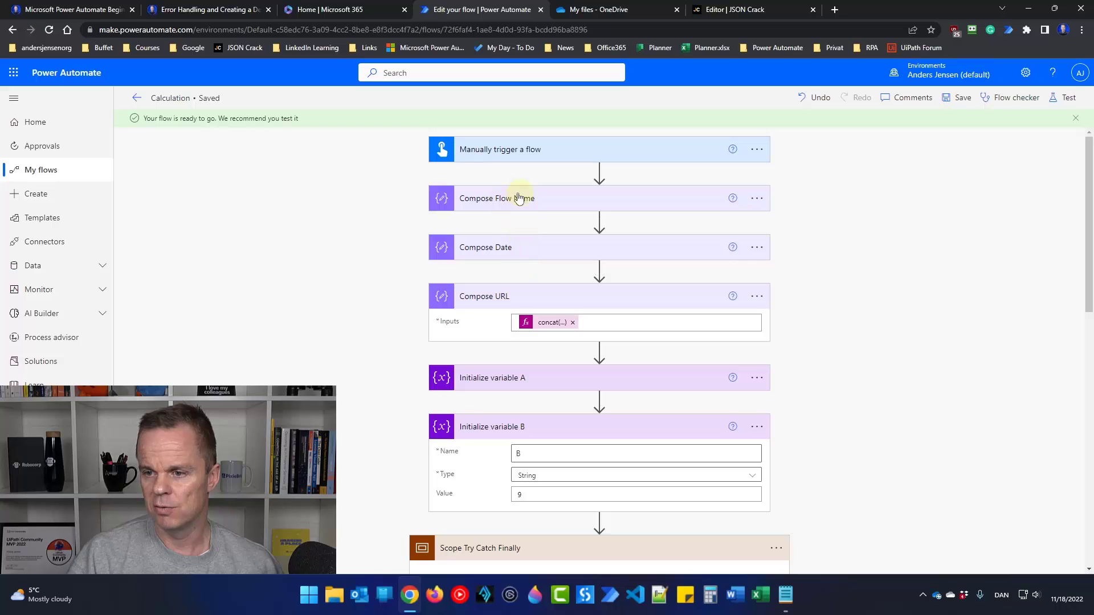
left_click(504, 306)
scroll(664, 390, "down", 4)
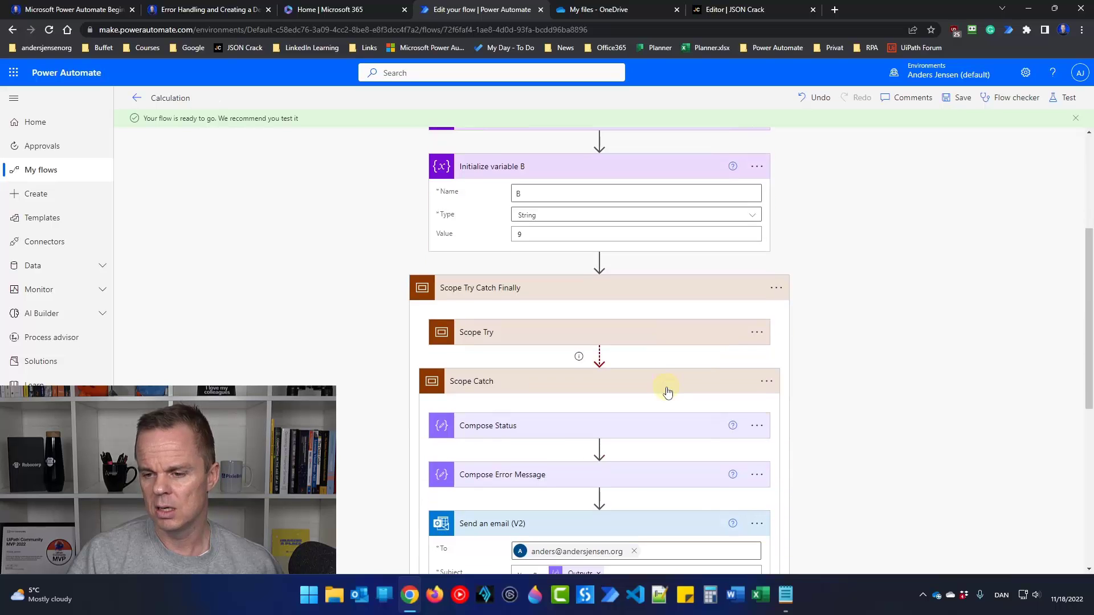
scroll(668, 392, "down", 2)
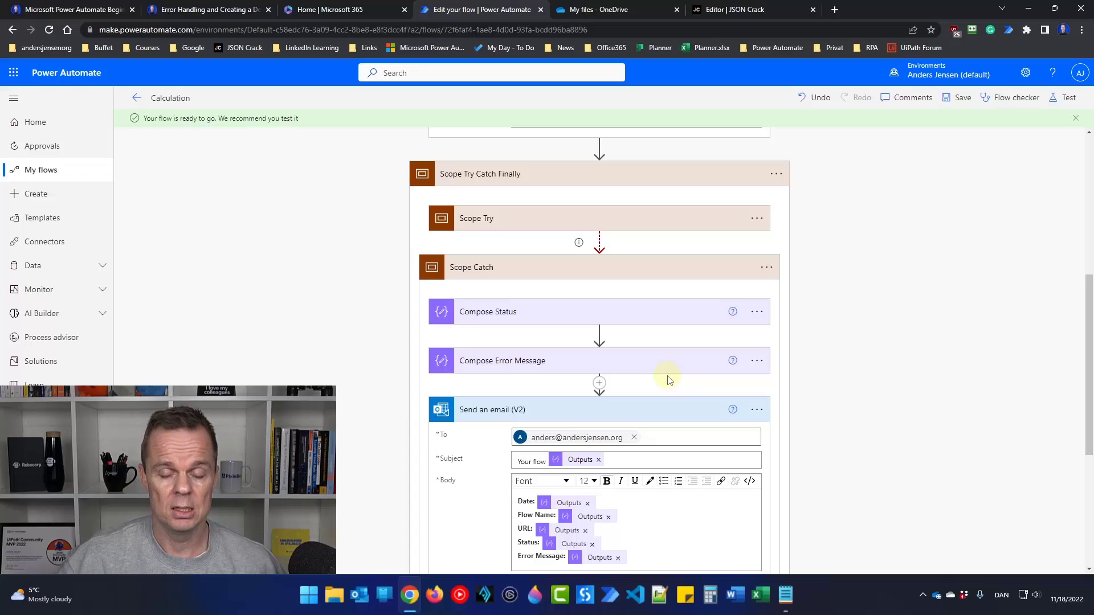
Download Calculation.xlsx from OneDrive through the lesson page's Excel data link.
left_click(200, 9)
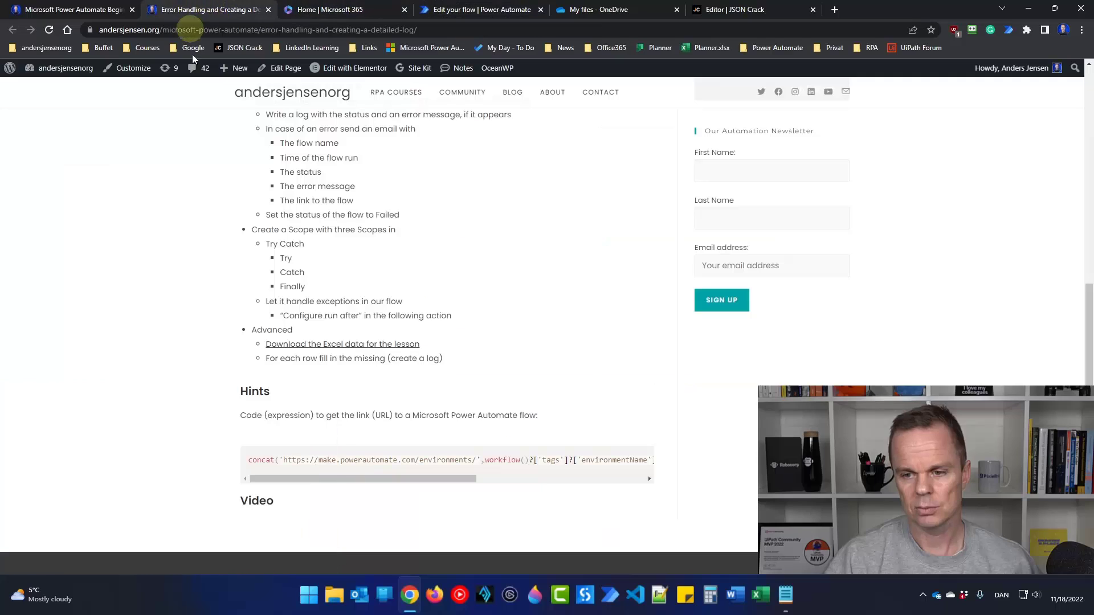
left_click(322, 345)
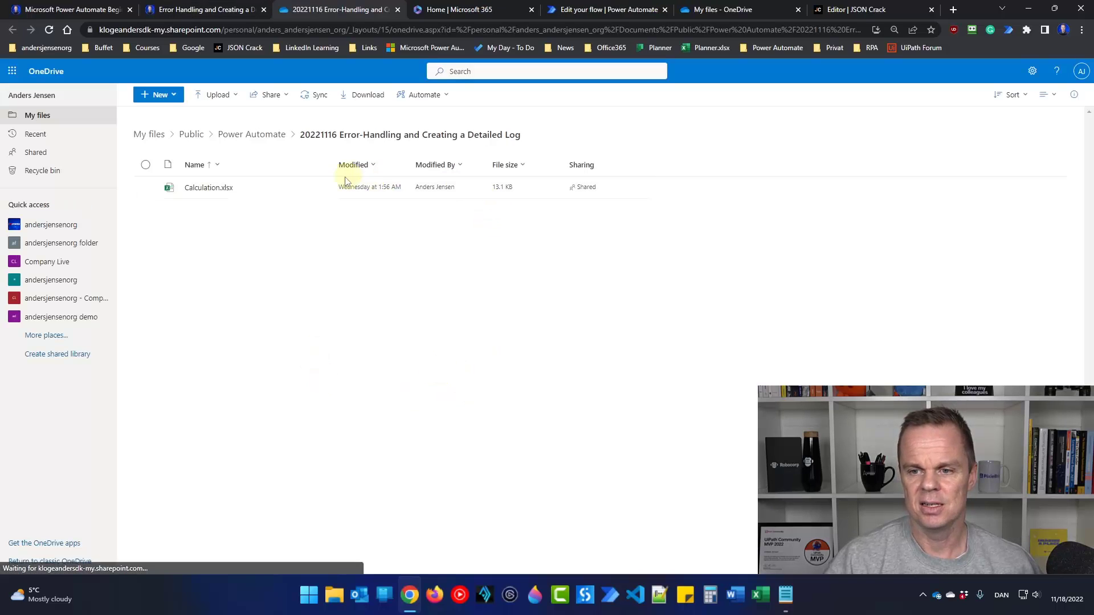
left_click(319, 197)
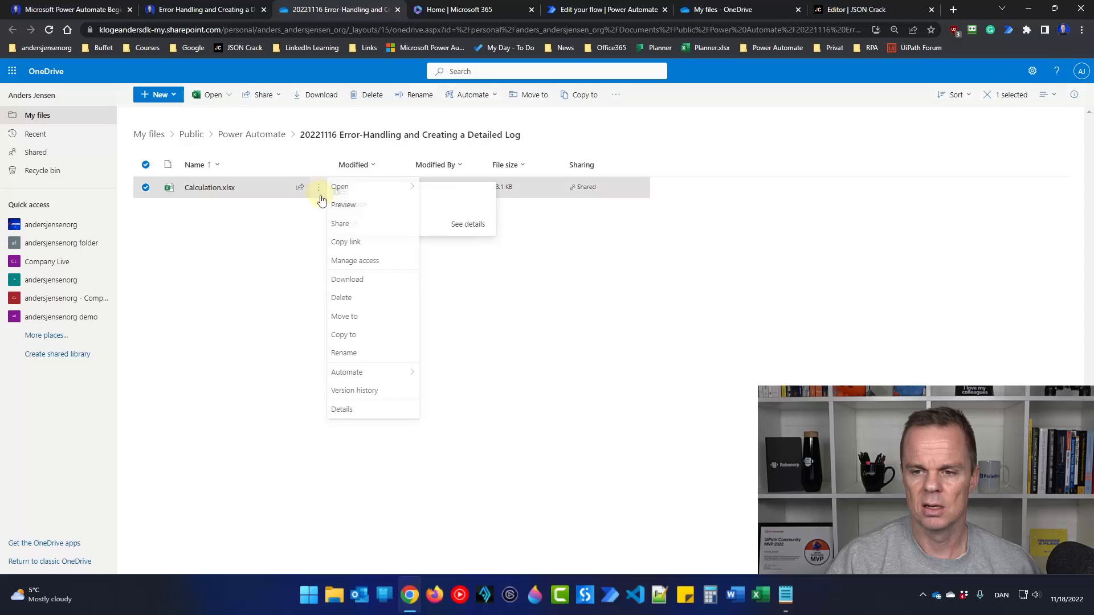
left_click(379, 281)
Put the downloaded Calculation.xlsx on the desktop, open it in Excel and widen its window.
left_click_drag(968, 10, 942, 63)
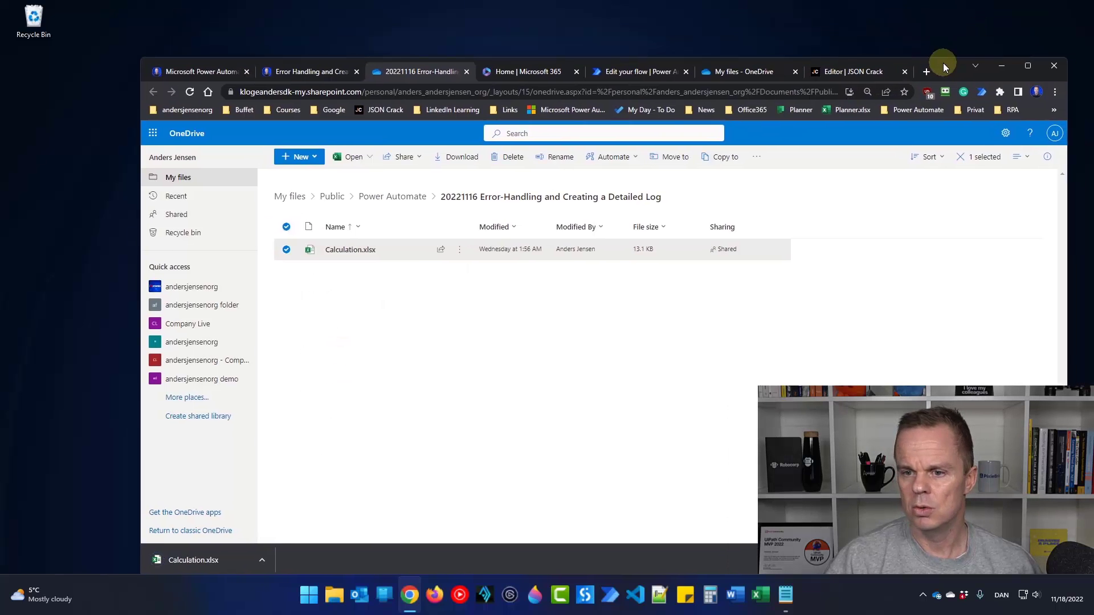
left_click_drag(199, 560, 72, 88)
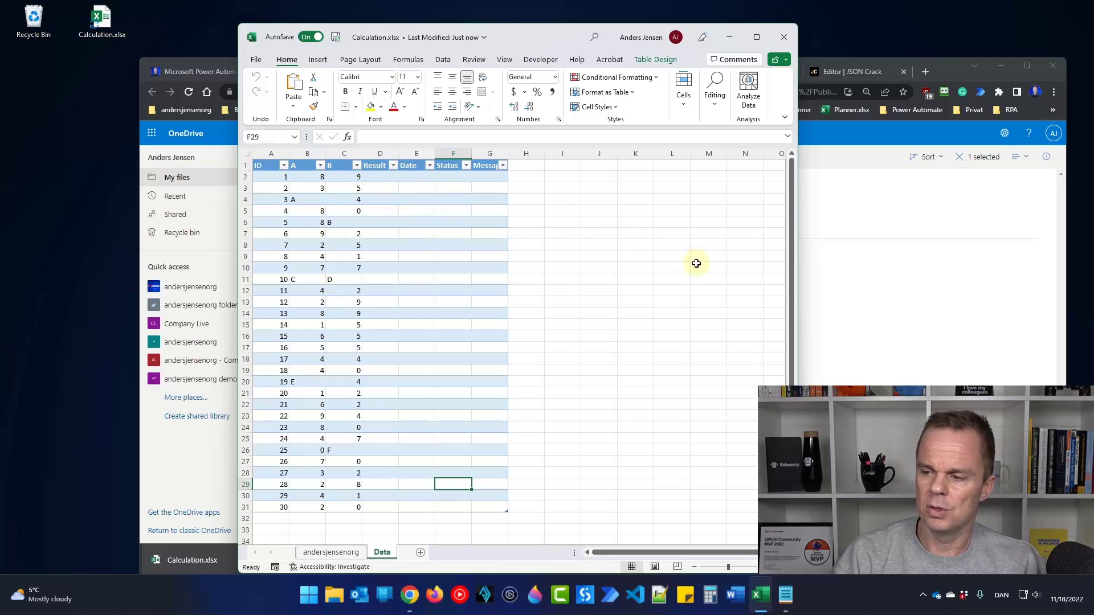
left_click_drag(801, 271, 965, 279)
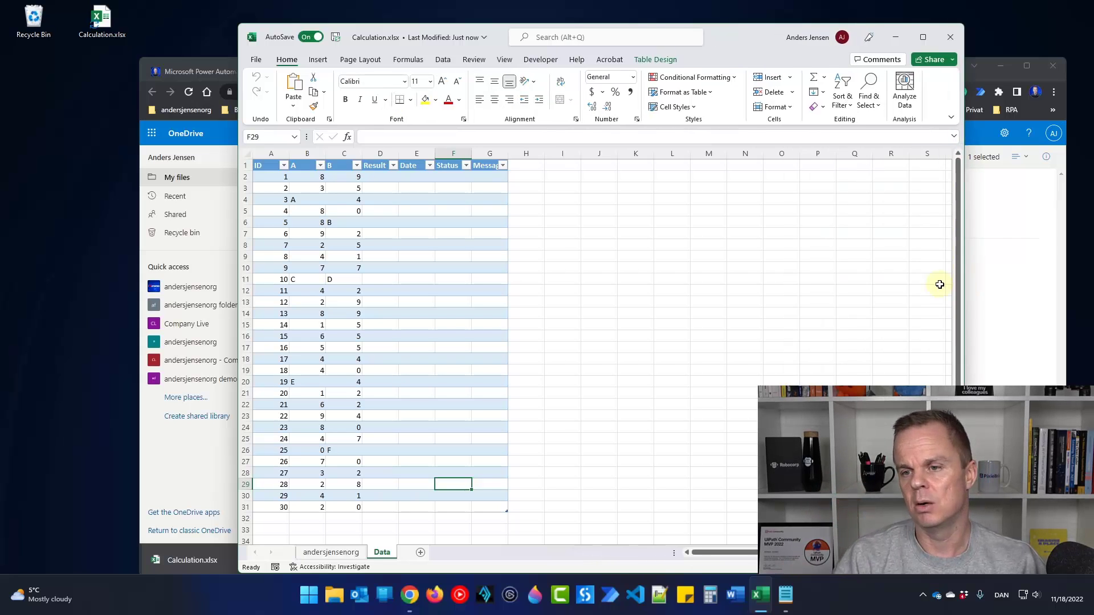
Examine the extent of the data table on the Data sheet and check its table name.
left_click(416, 279)
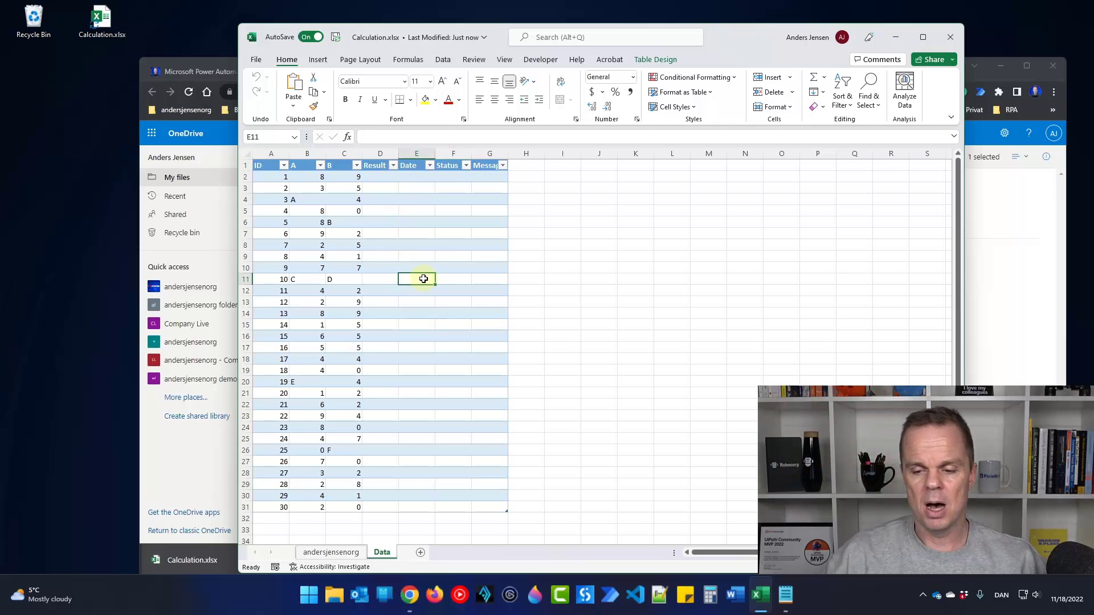
left_click_drag(264, 166, 501, 509)
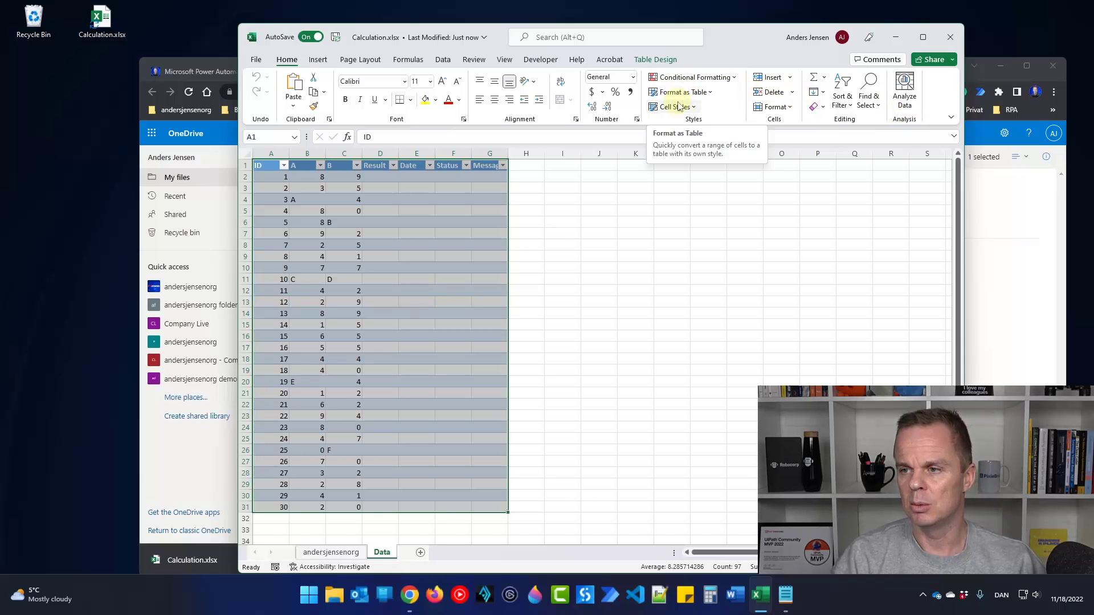
left_click(472, 297)
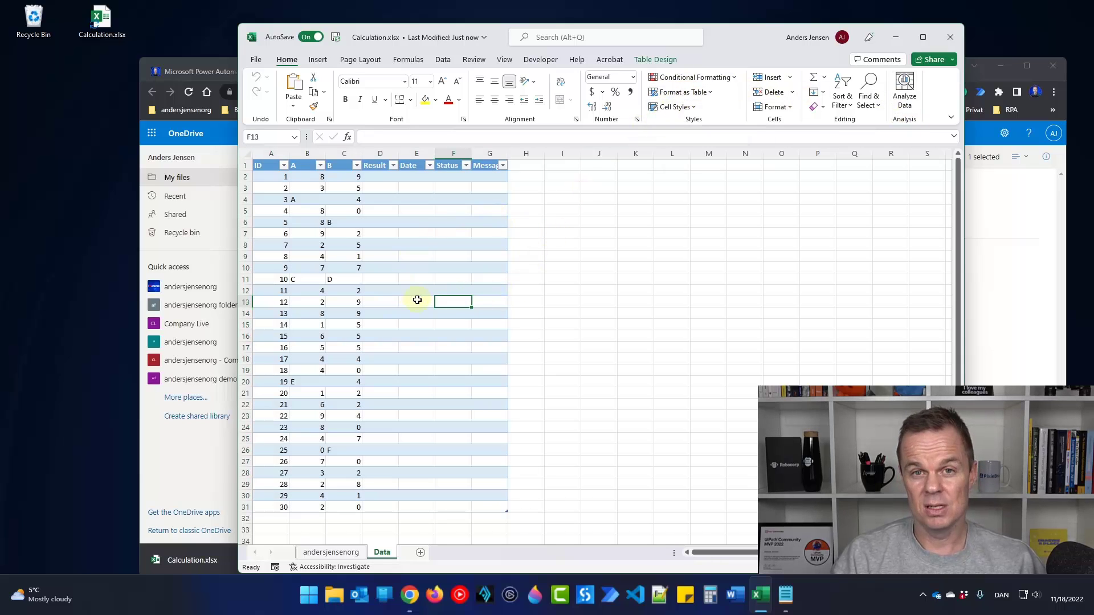
left_click(414, 243)
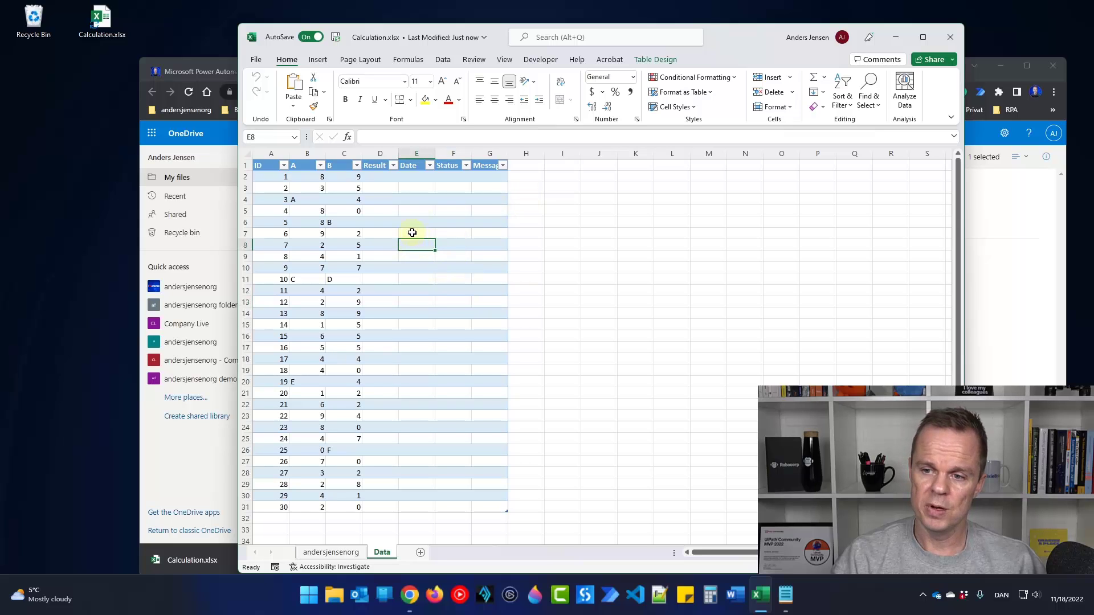
left_click(653, 60)
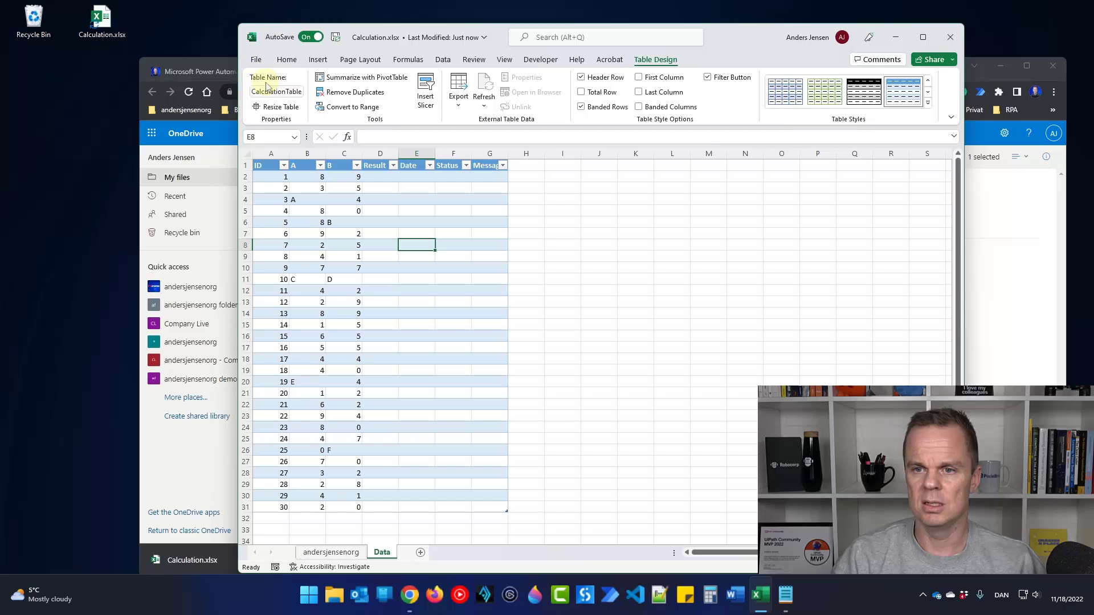
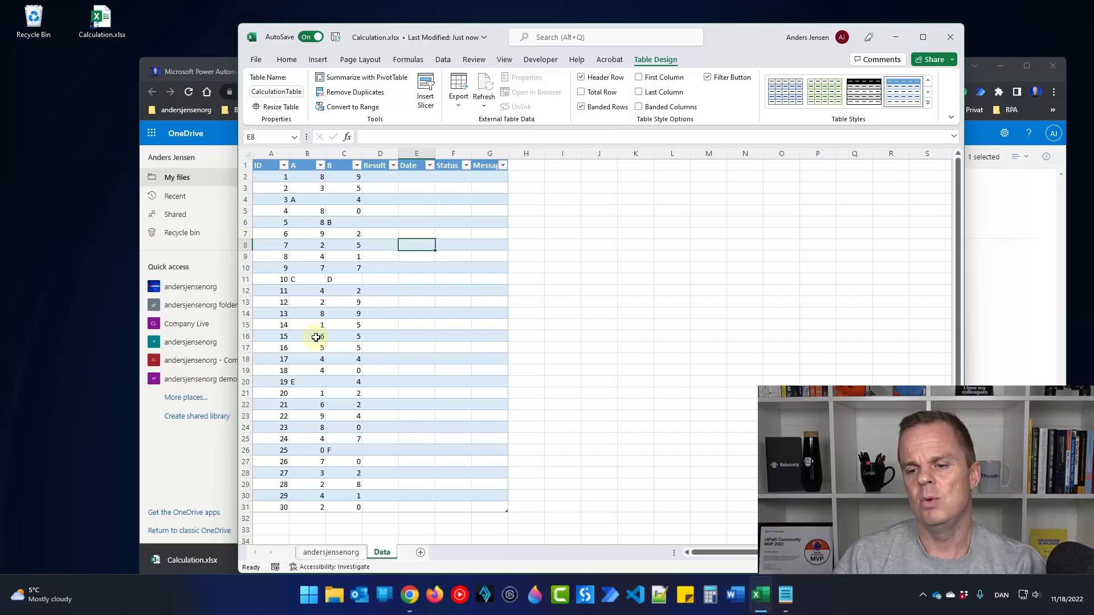
Examine the A, B and Result cells in the table's first data row.
left_click(316, 177)
left_click(350, 175)
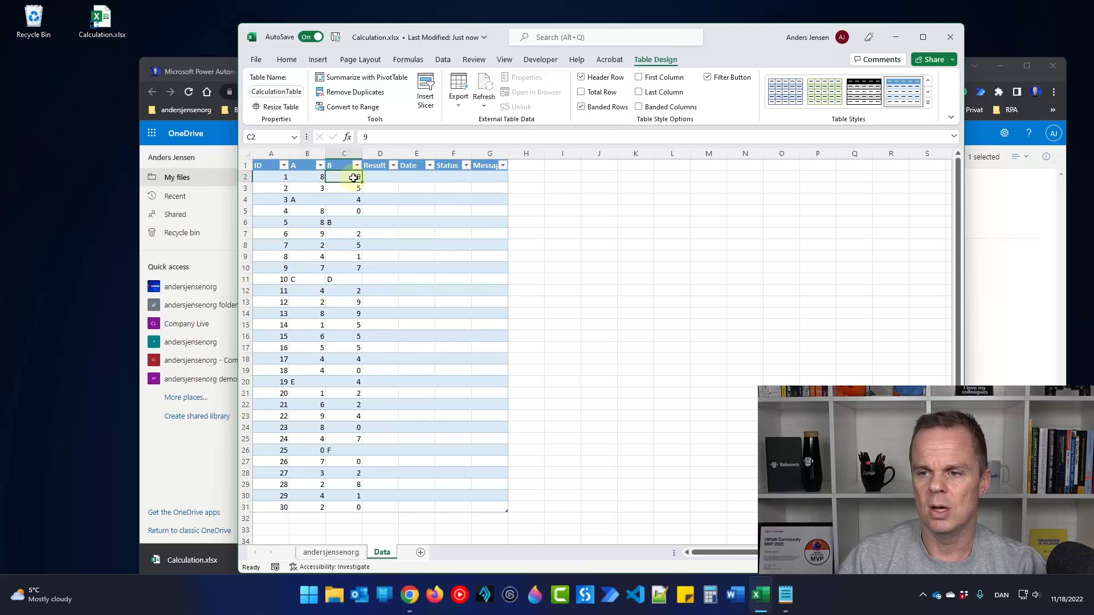
left_click(310, 178)
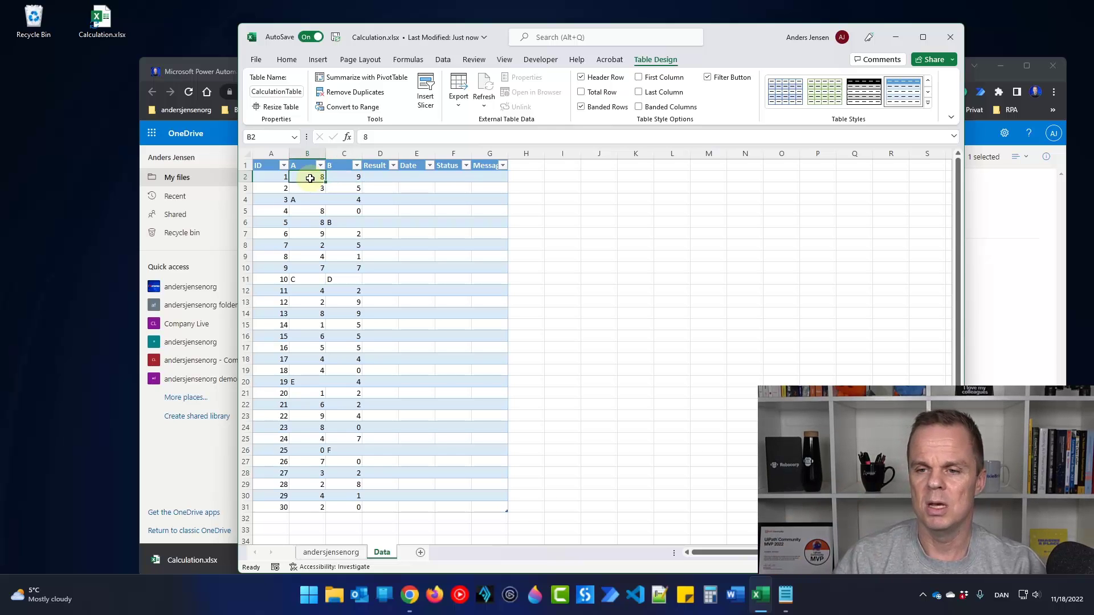
left_click(348, 178)
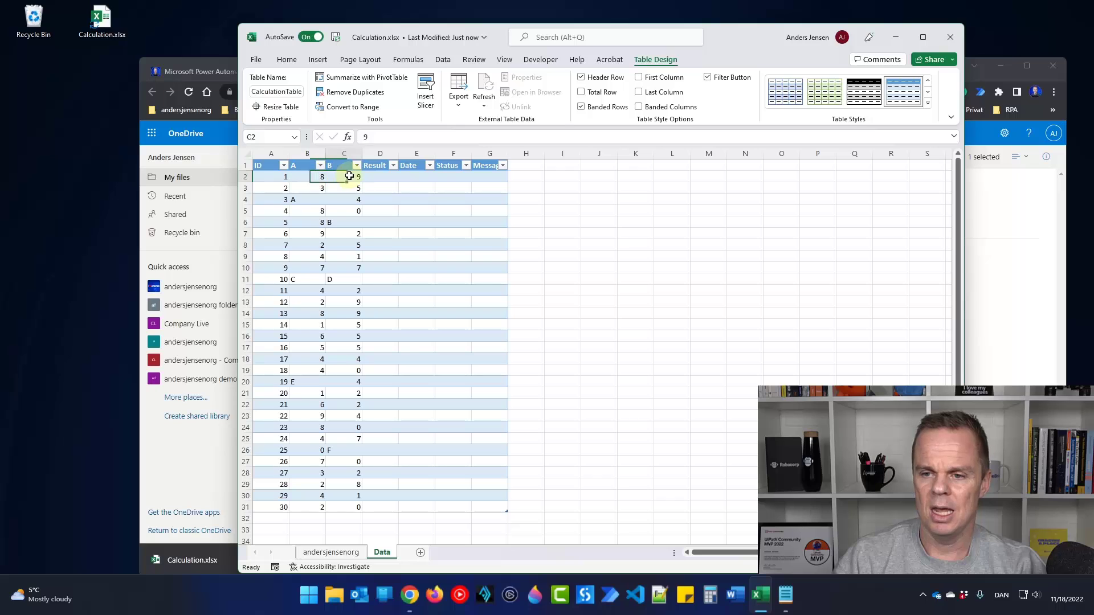
left_click(380, 179)
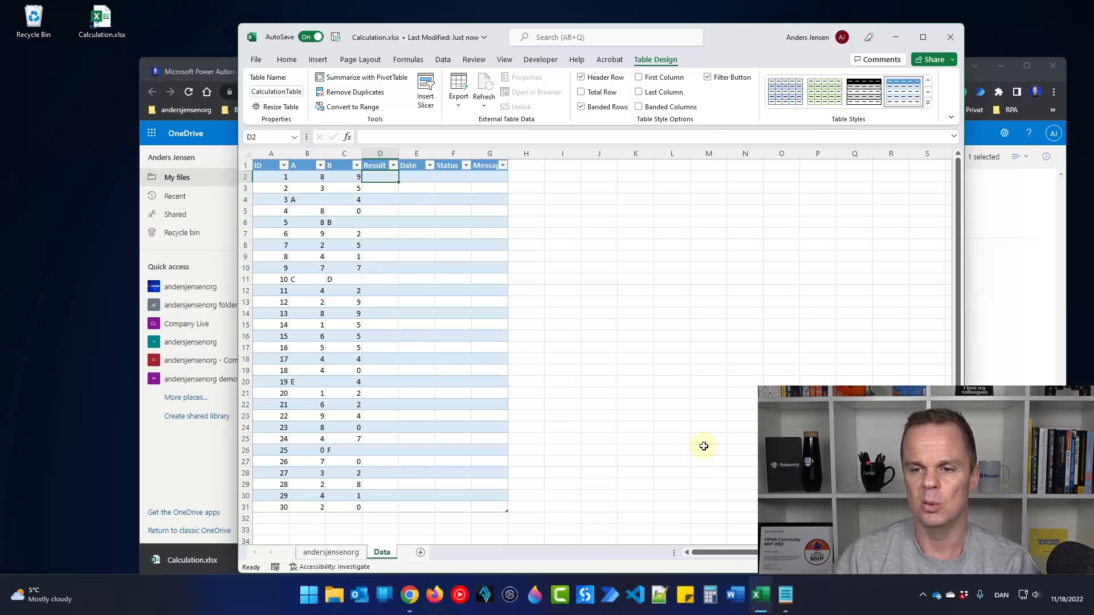
Examine the non-numeric A value in the row with ID 3 and the Status and Message cells to be logged.
left_click(315, 202)
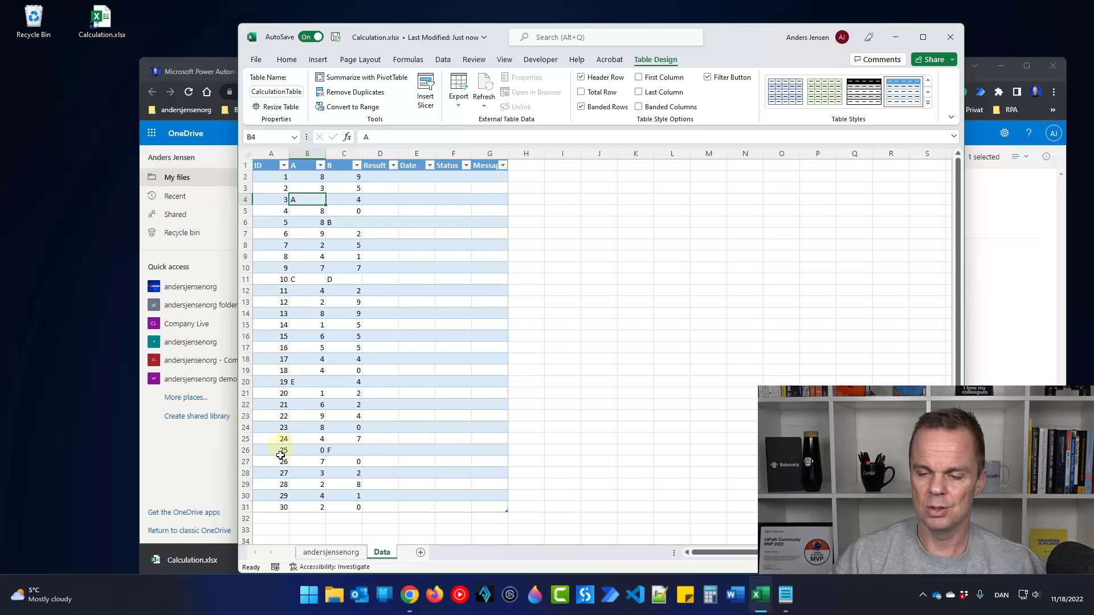
left_click(453, 177)
left_click(453, 192)
left_click(453, 200)
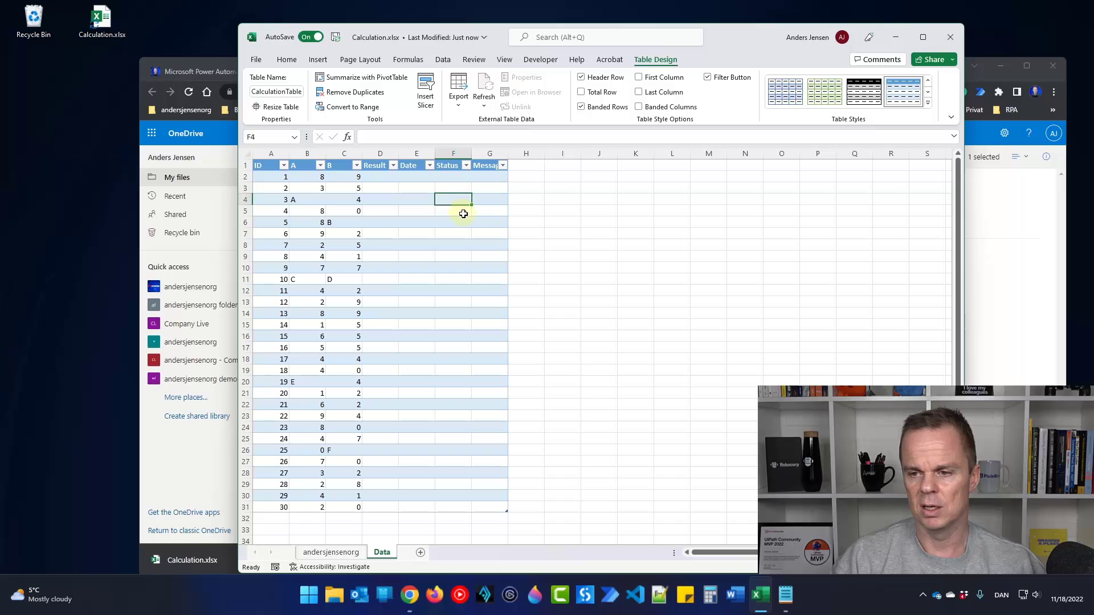
left_click(491, 201)
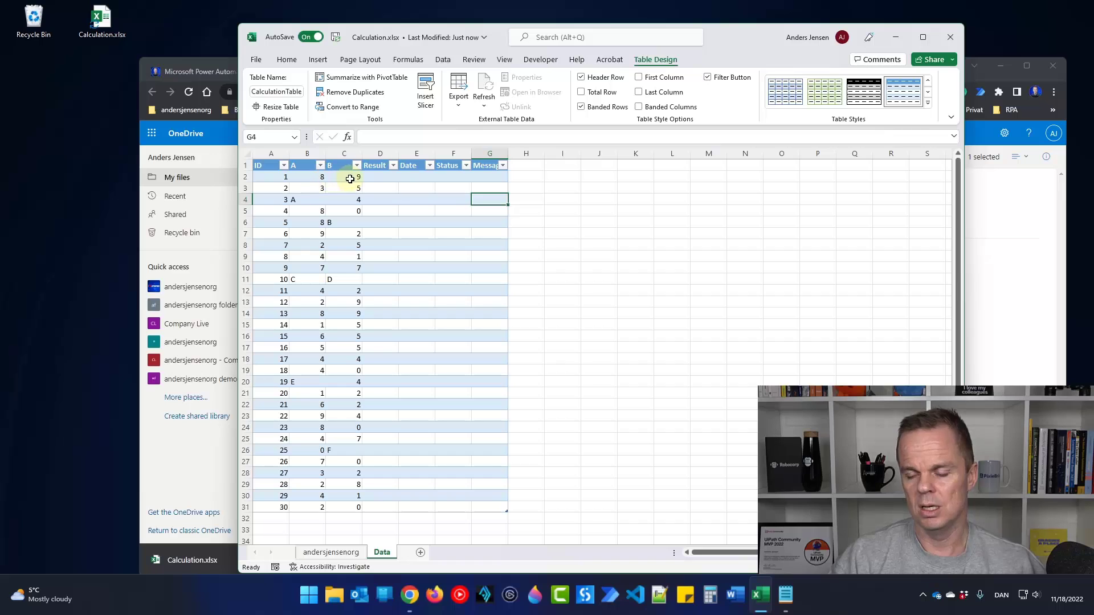
Close the workbook and upload Calculation.xlsx from the desktop into the Live folder on OneDrive.
left_click(950, 37)
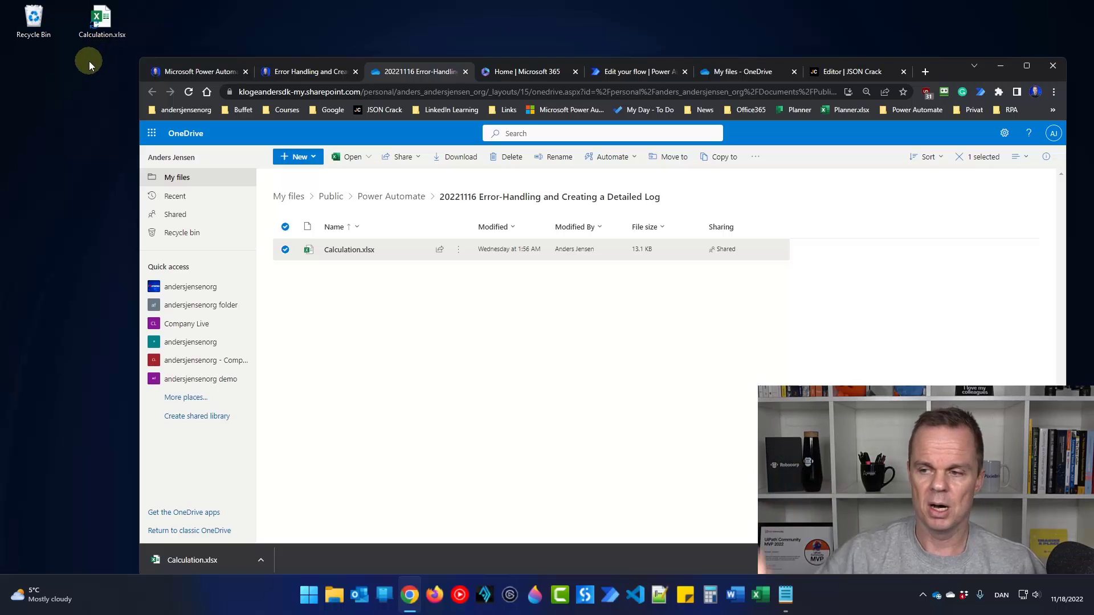
left_click(739, 76)
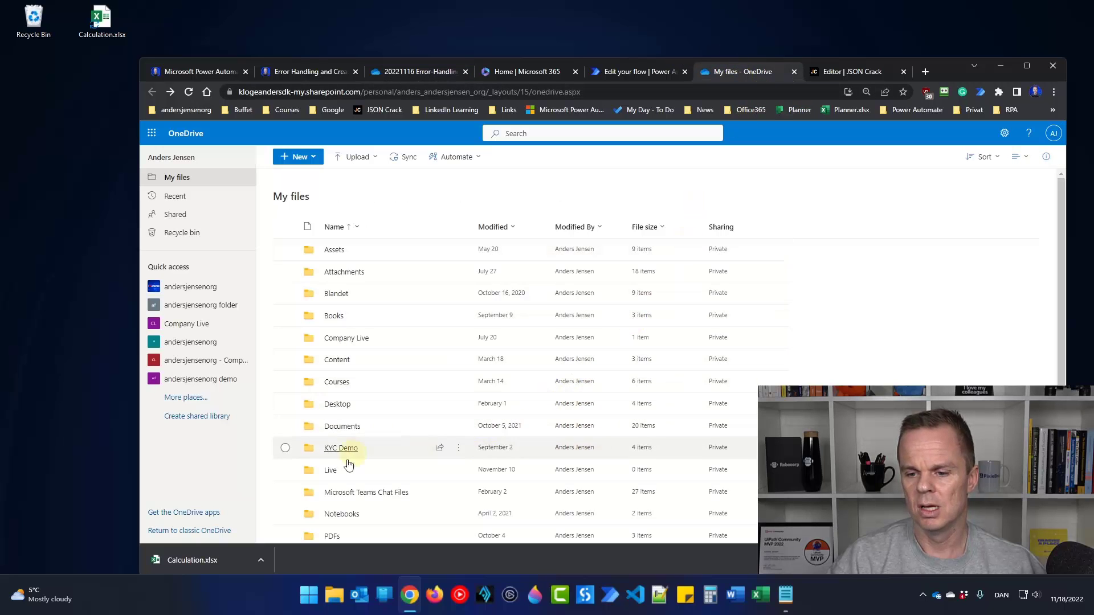
left_click(330, 471)
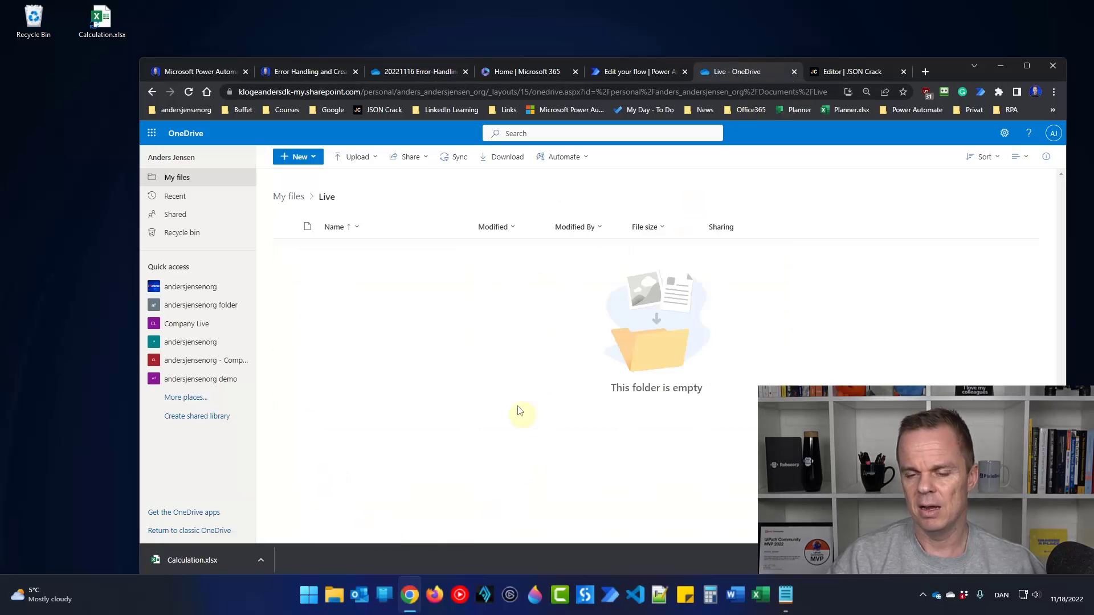
left_click_drag(112, 24, 368, 353)
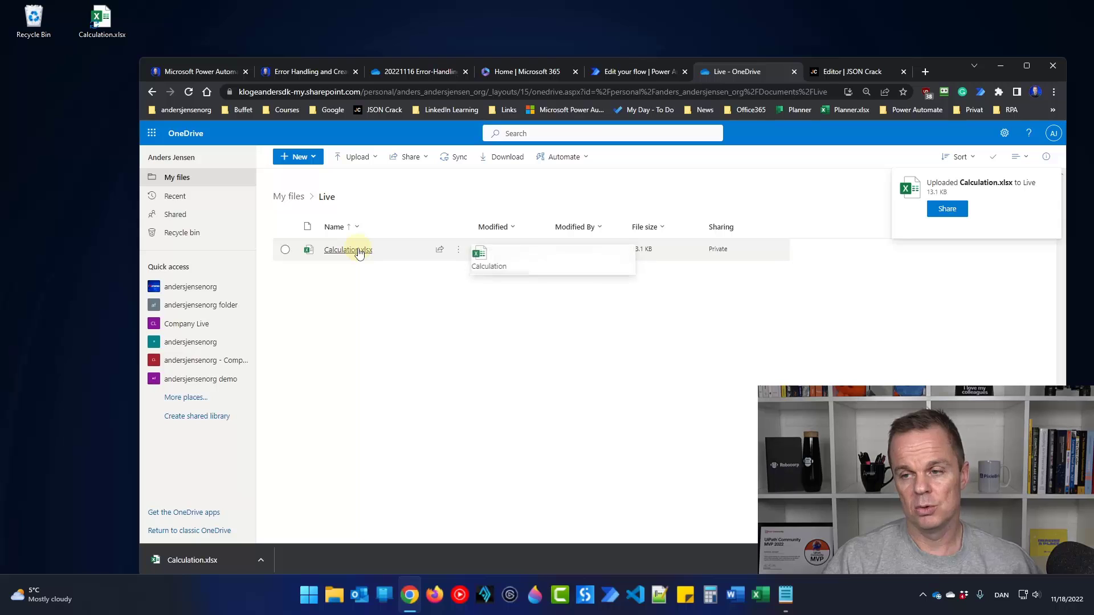
Return to the Calculation flow in a maximized browser window and delete the Initialize variable A and Initialize variable B actions.
left_click(615, 71)
scroll(551, 280, "up", 5)
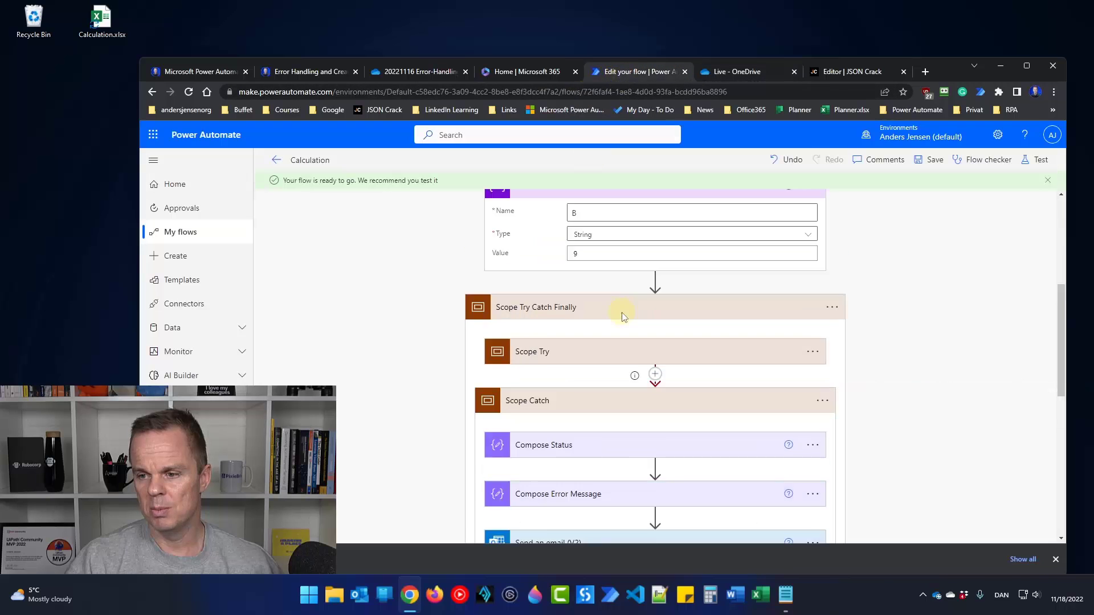
left_click(1026, 65)
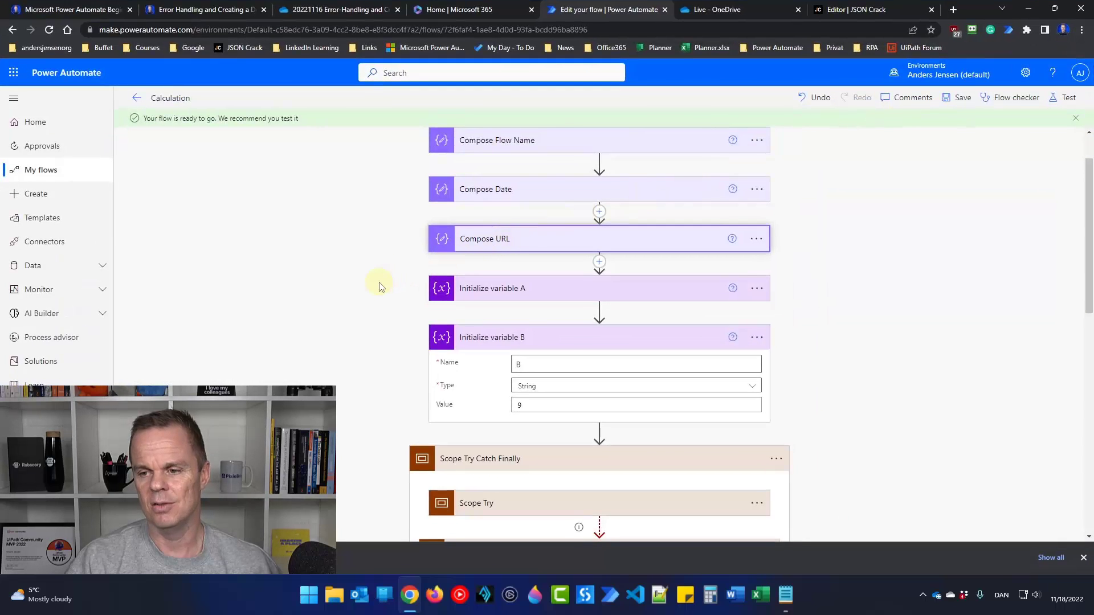
scroll(380, 284, "up", 1)
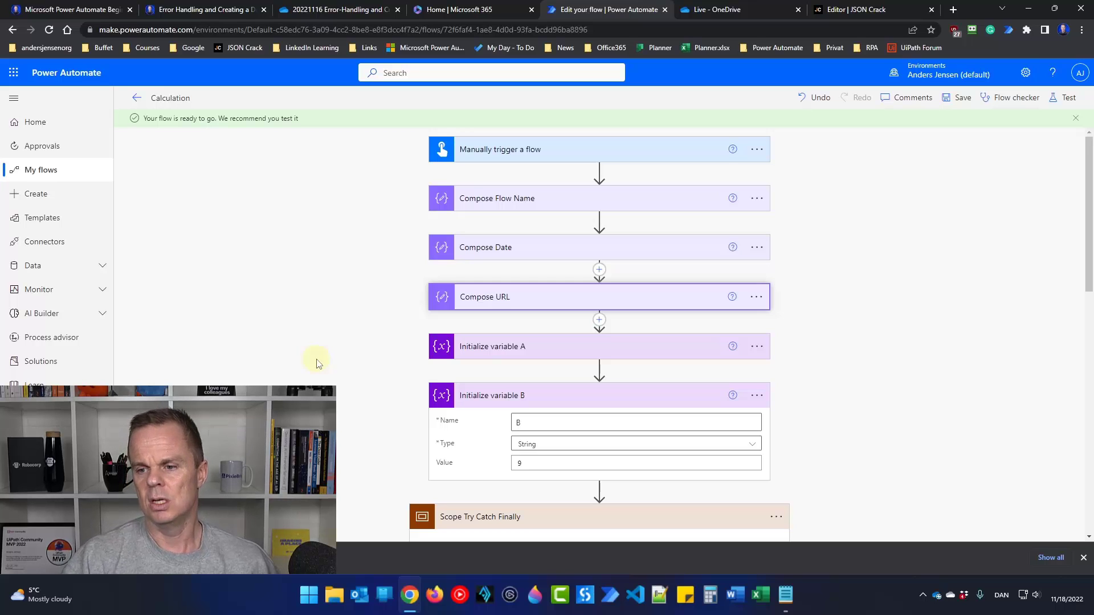
scroll(890, 333, "down", 1)
scroll(890, 333, "down", 3)
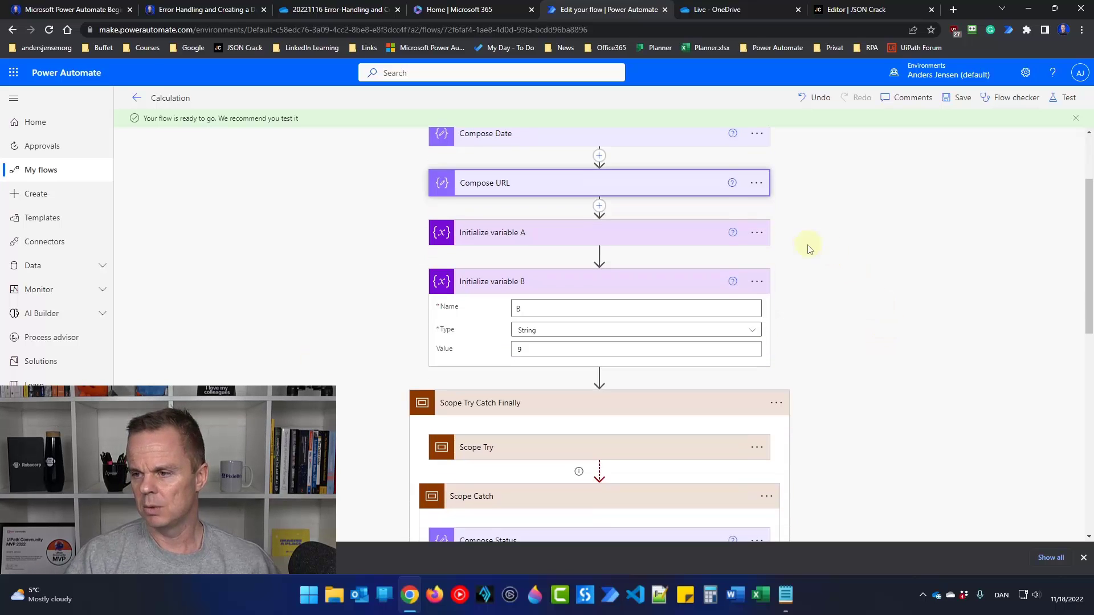
left_click(756, 231)
left_click(803, 393)
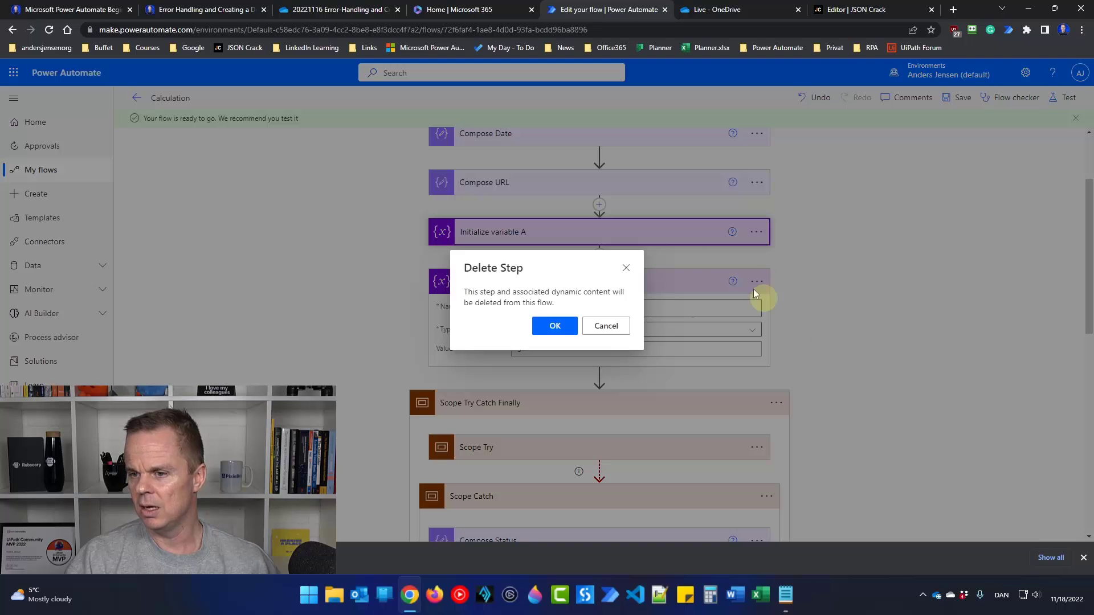
left_click(575, 326)
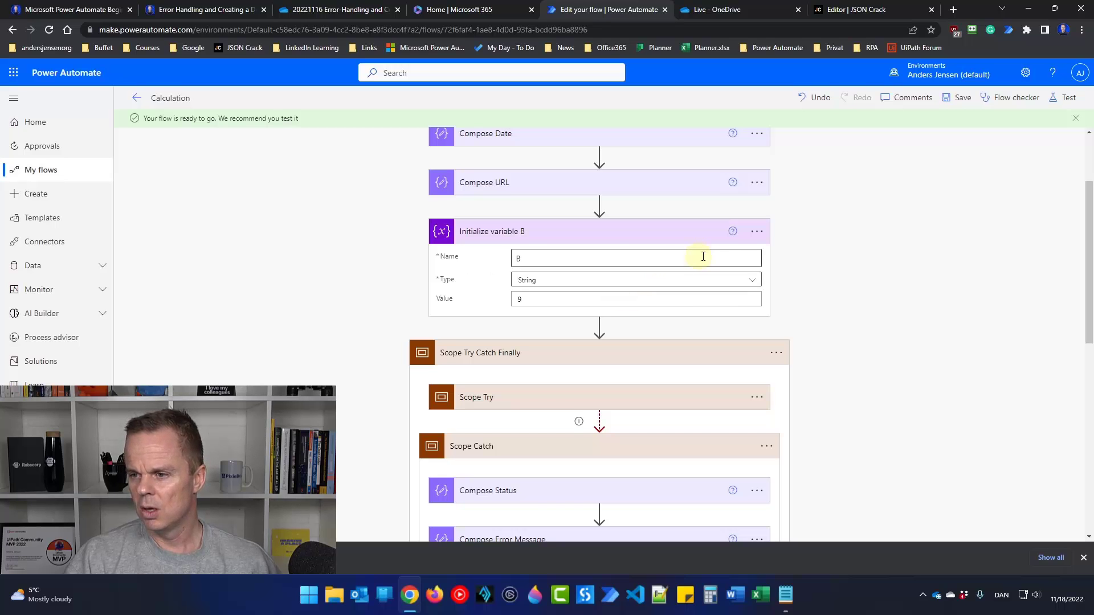
left_click(756, 232)
left_click(811, 399)
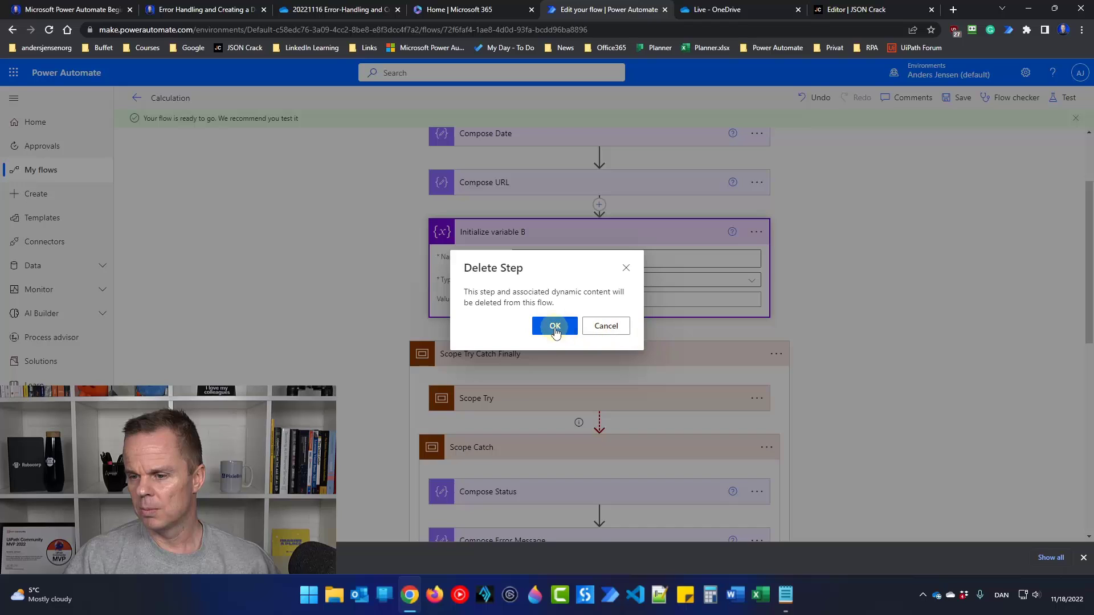
left_click(558, 326)
Delete the Send an email (V2) action from Scope Catch.
scroll(885, 343, "down", 4)
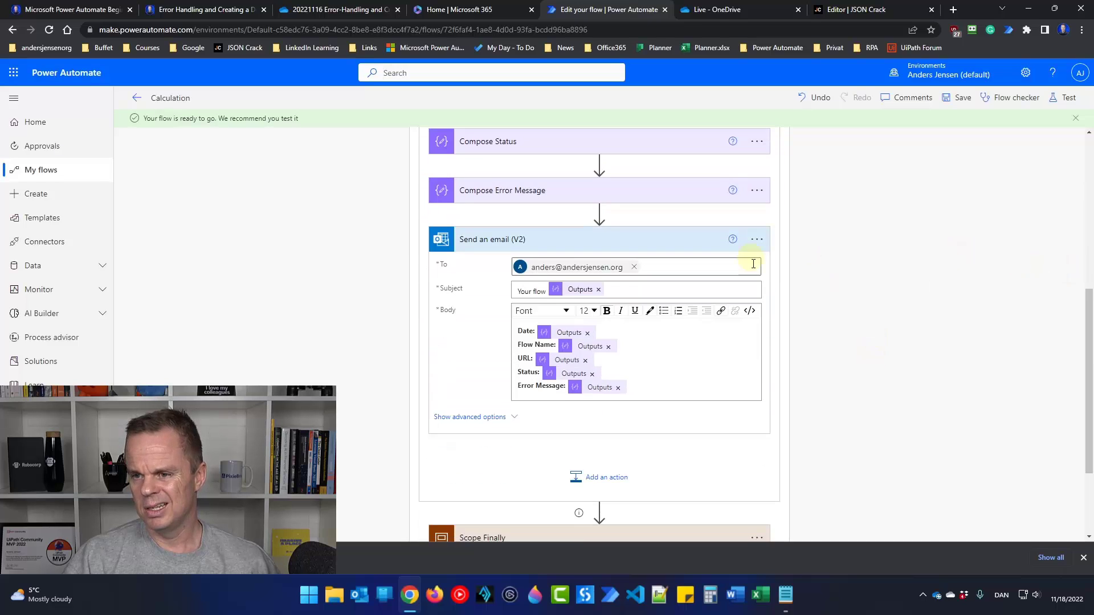
scroll(758, 280, "up", 2)
left_click(759, 354)
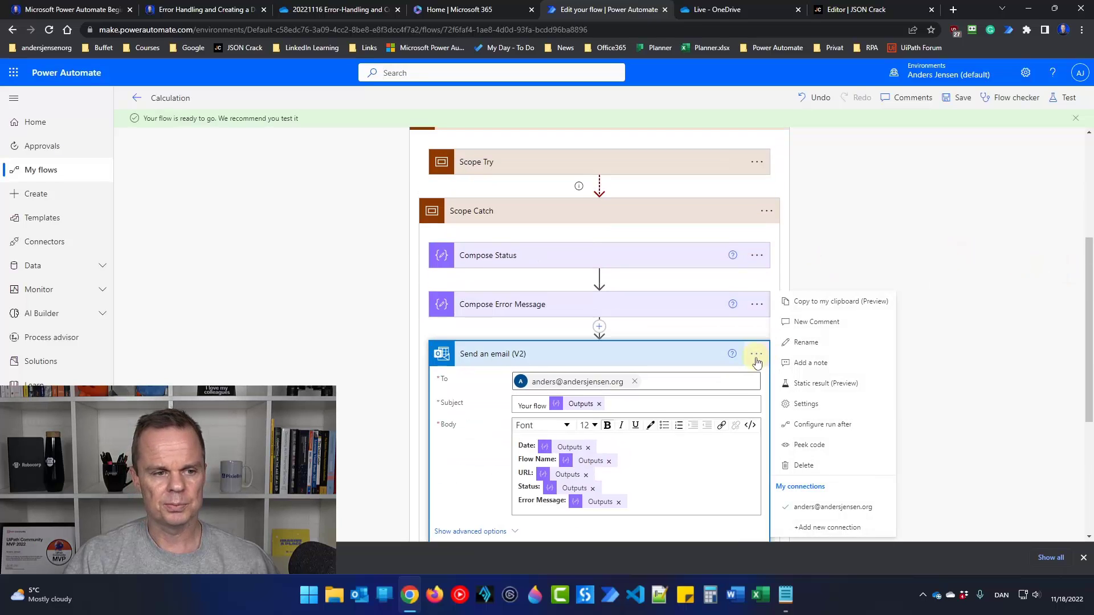
left_click(802, 465)
left_click(572, 330)
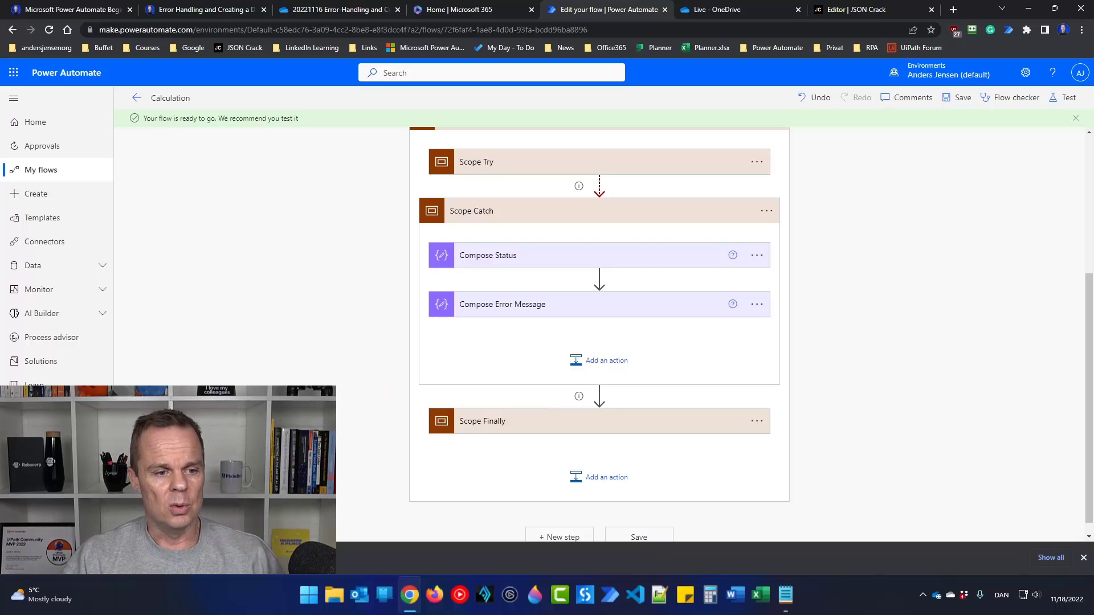
Insert the Excel Online (Business) action List rows present in a table between Compose URL and Scope Try Catch Finally.
scroll(300, 359, "up", 4)
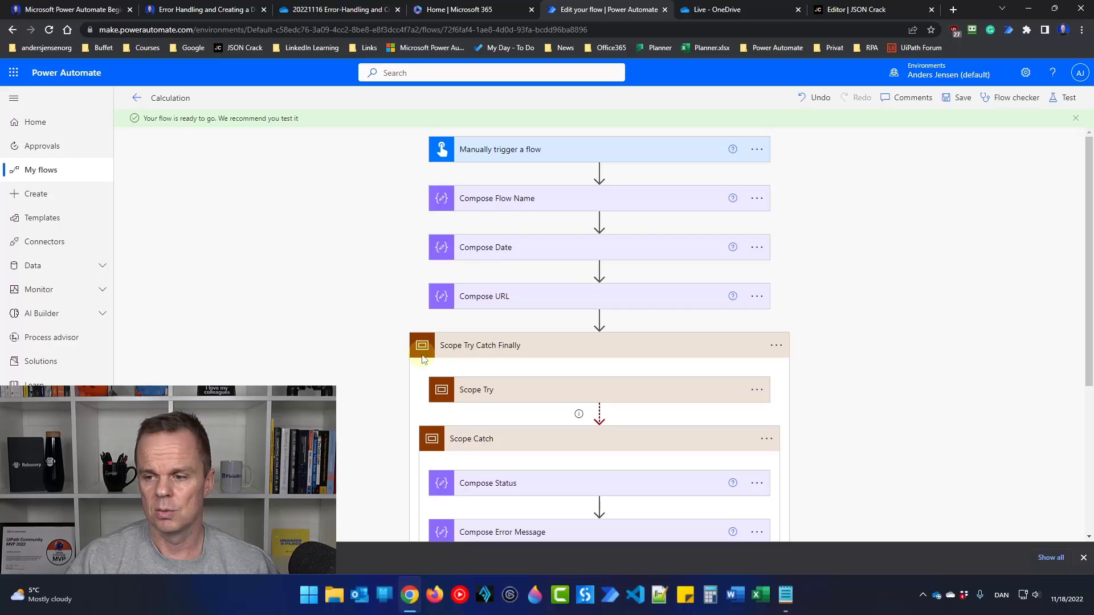
left_click(599, 318)
left_click(601, 337)
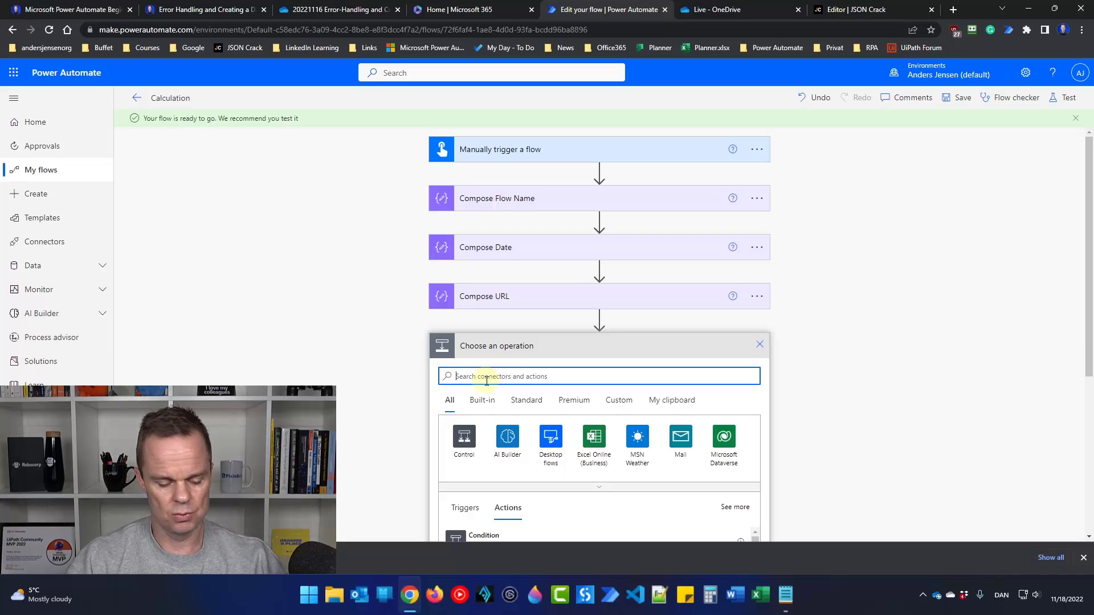
type("list")
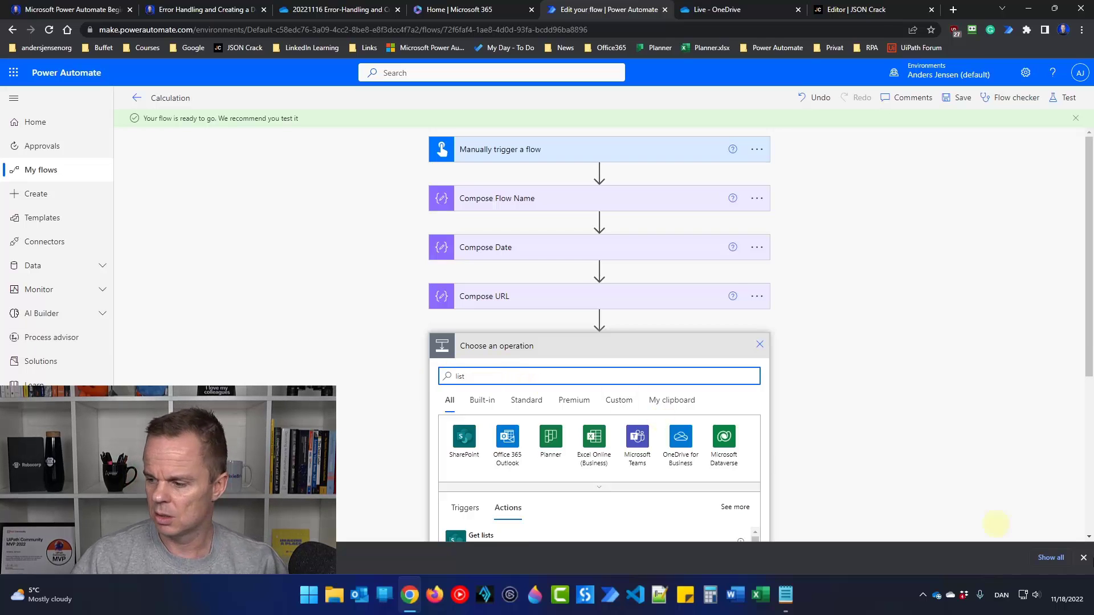
left_click(1081, 556)
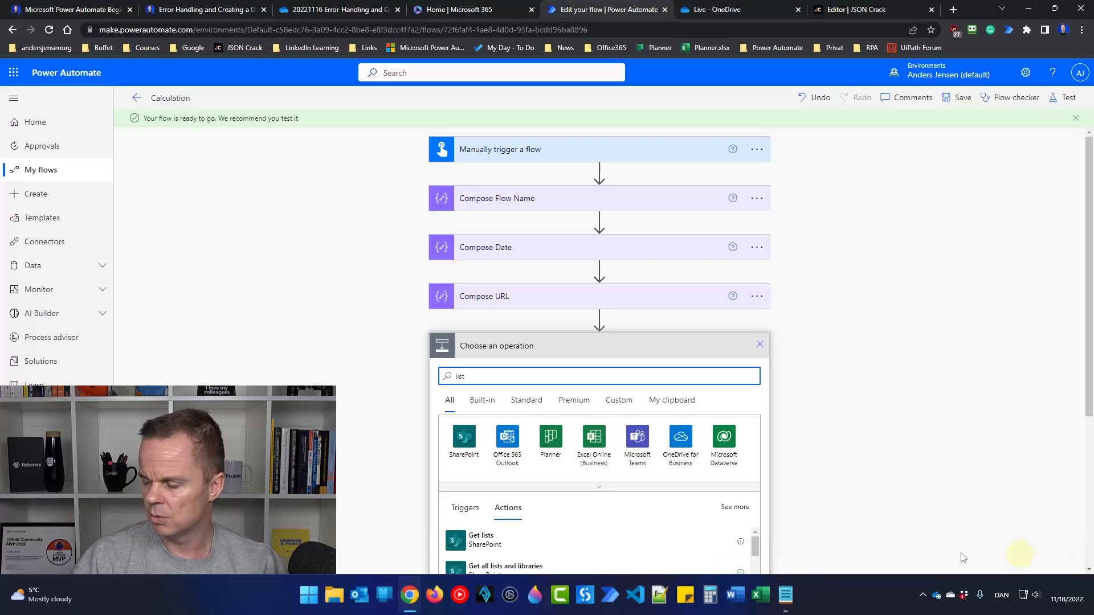
type("rows")
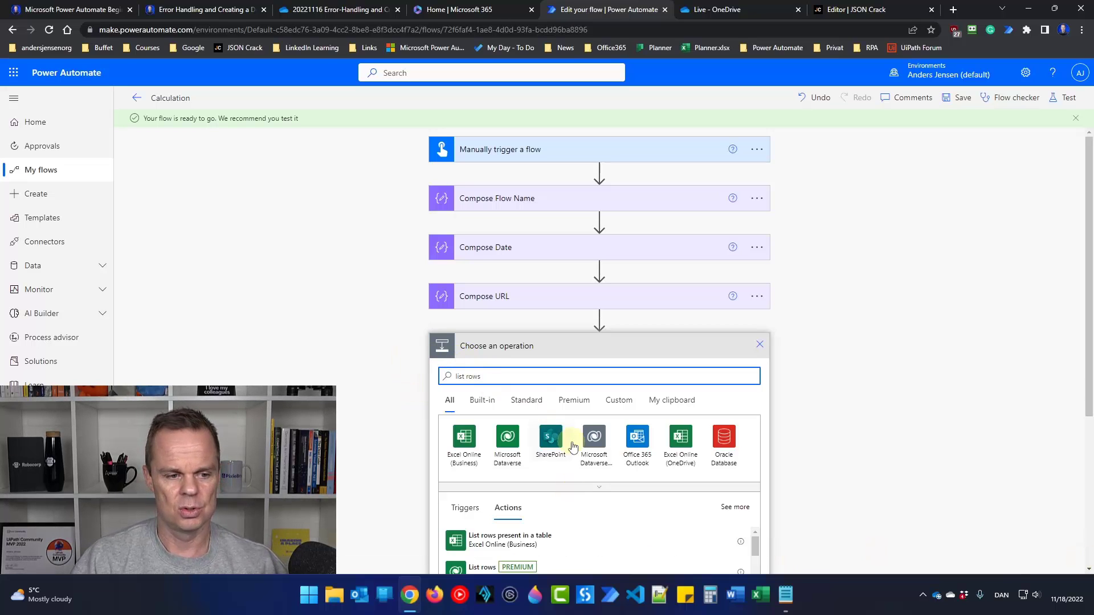
left_click(519, 546)
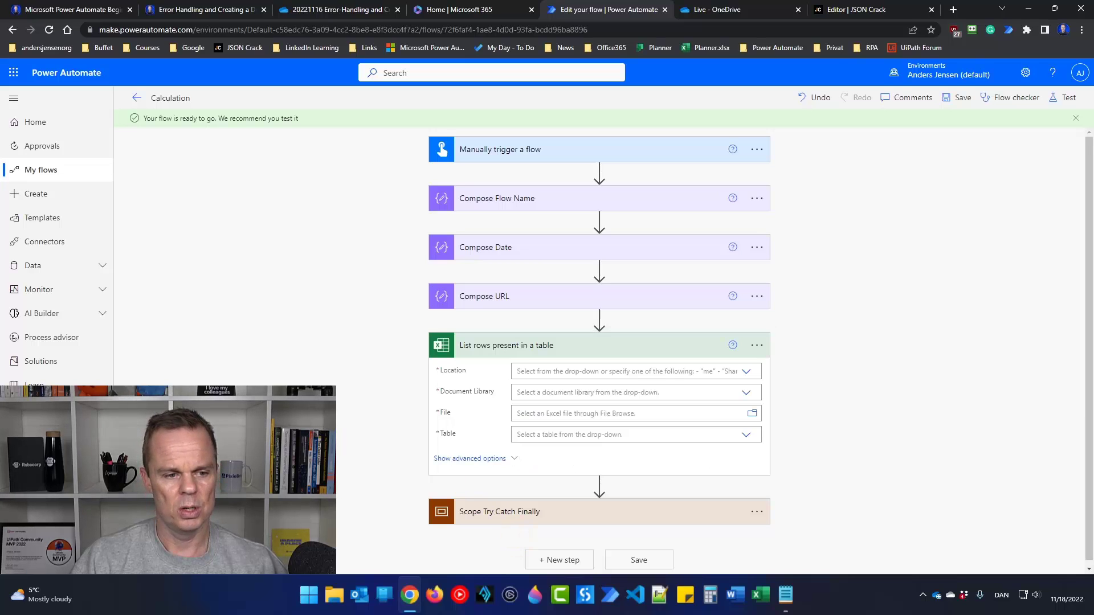
Set the List rows action's location to OneDrive for Business and its document library to OneDrive.
left_click(746, 371)
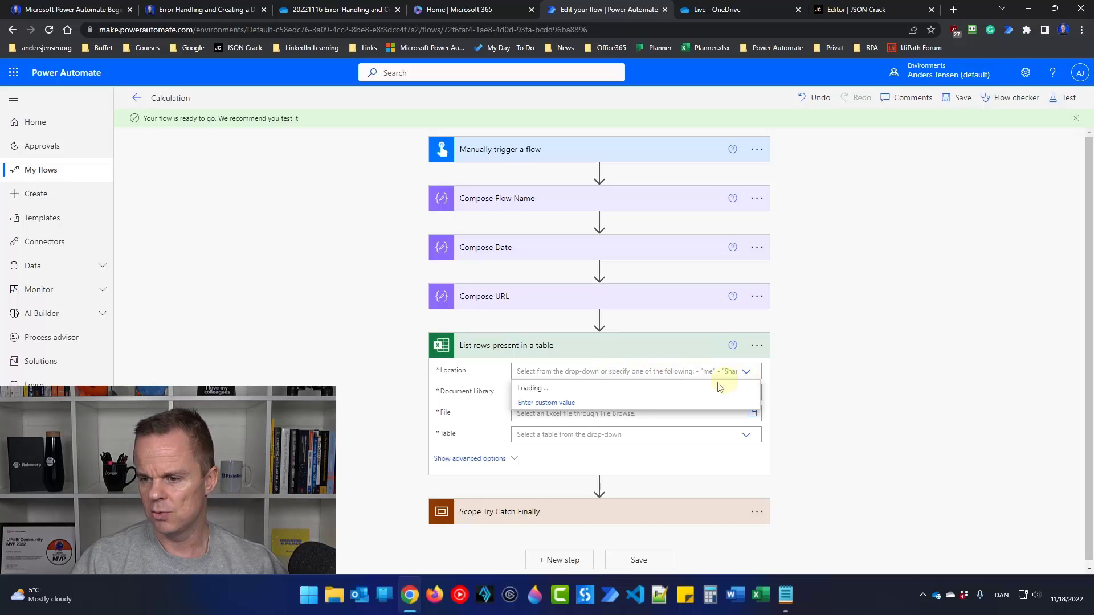
left_click(551, 389)
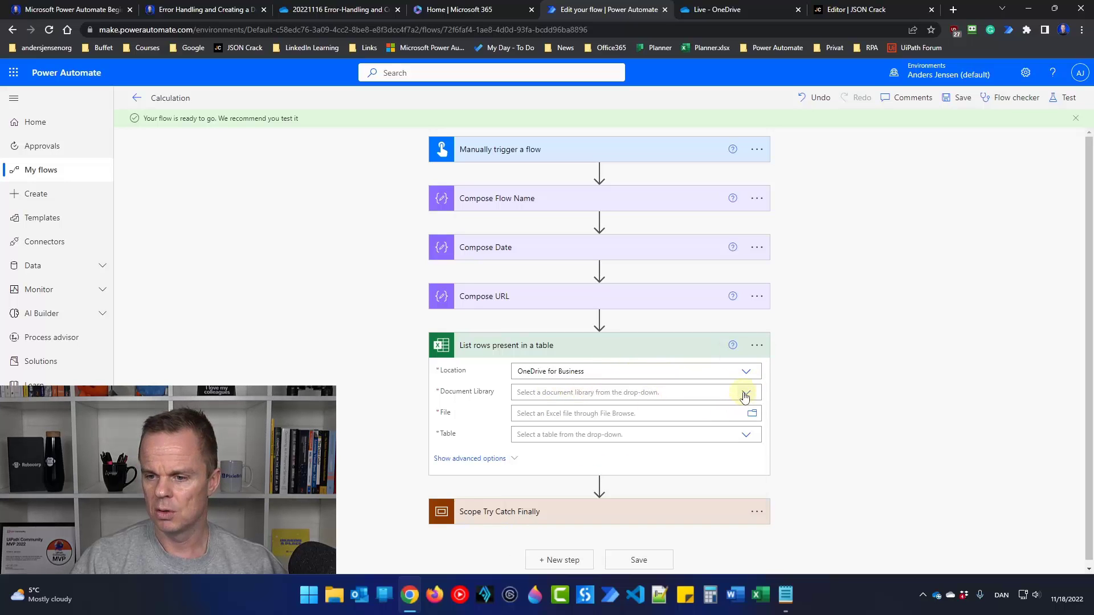
left_click(745, 393)
left_click(570, 408)
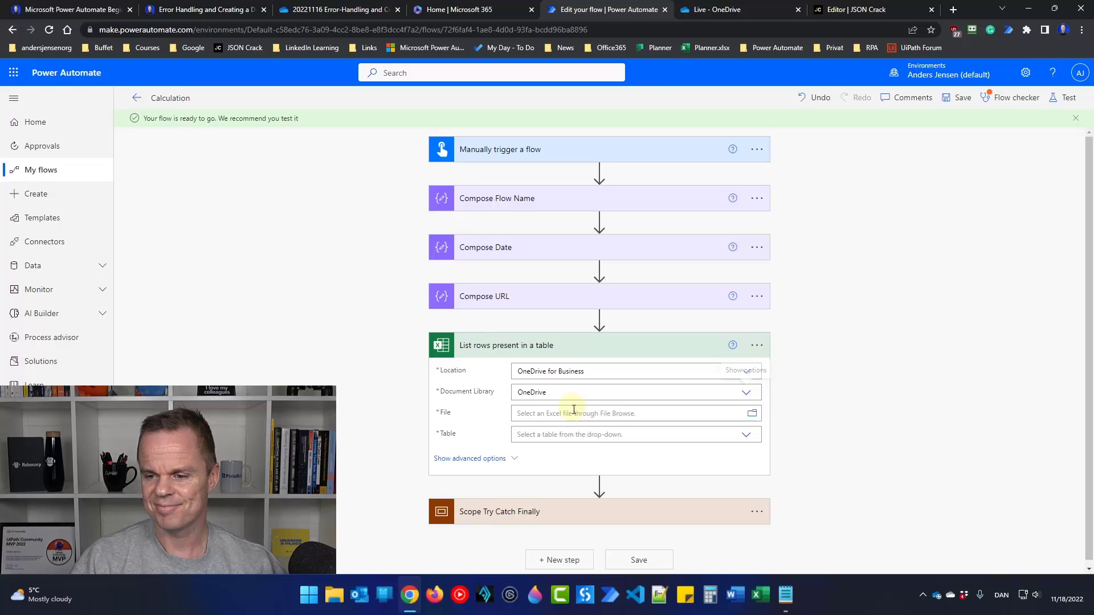
Choose /Live/Calculation.xlsx and its table CalculationTable as the List rows source, and try to save the flow.
left_click(757, 415)
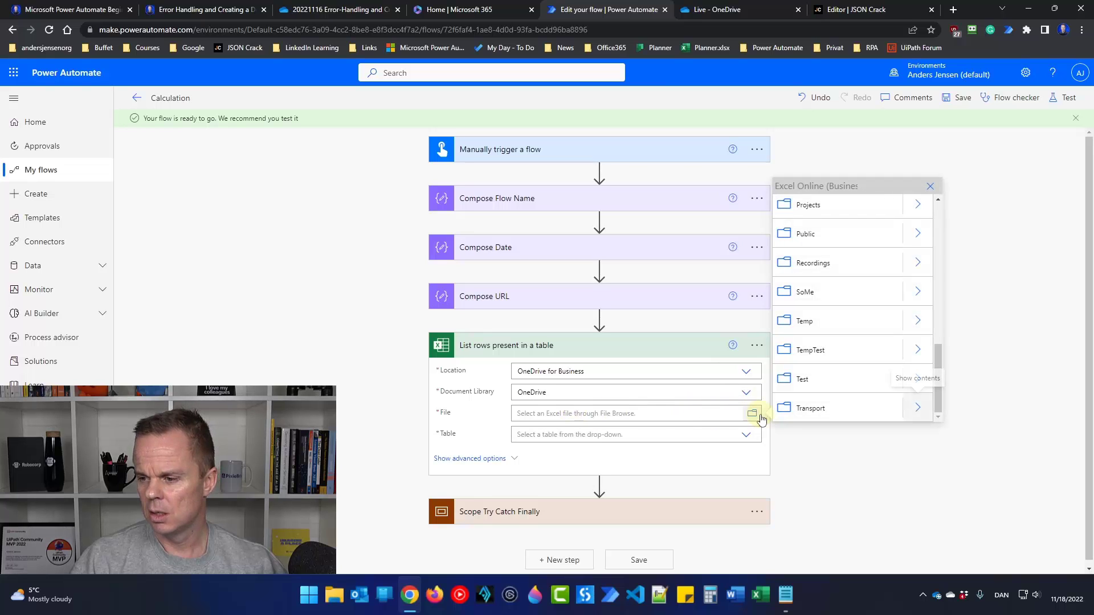
scroll(849, 351, "up", 5)
scroll(852, 342, "up", 3)
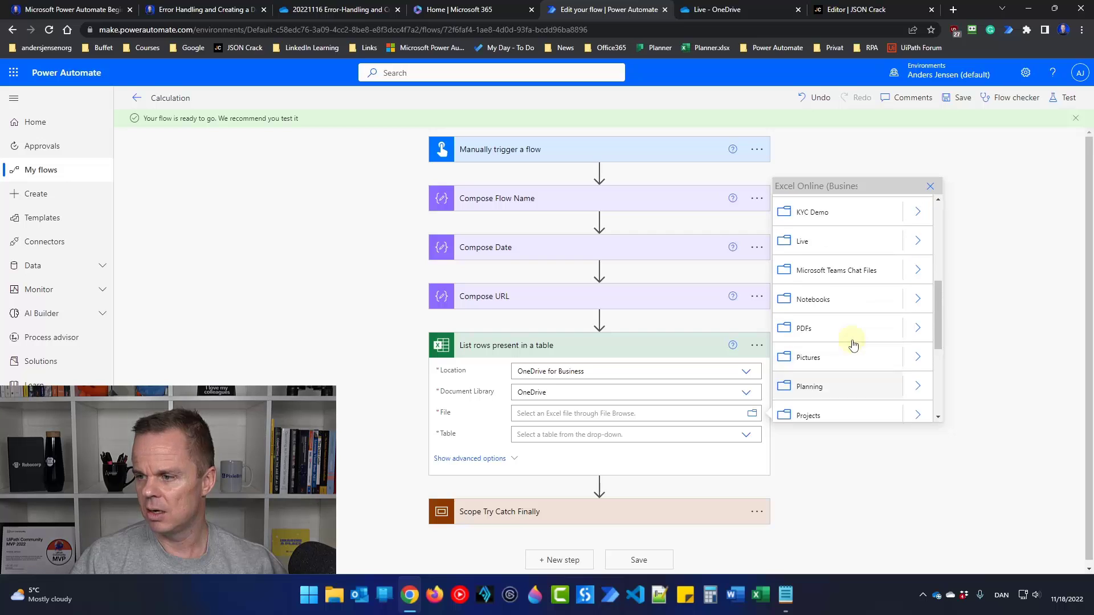
left_click(915, 261)
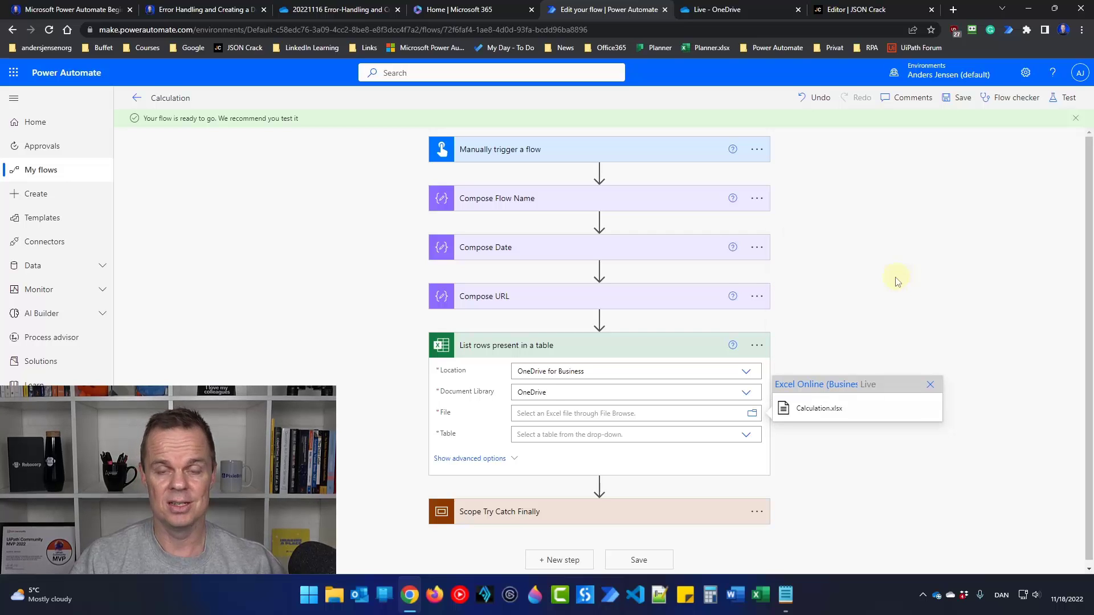
left_click(821, 409)
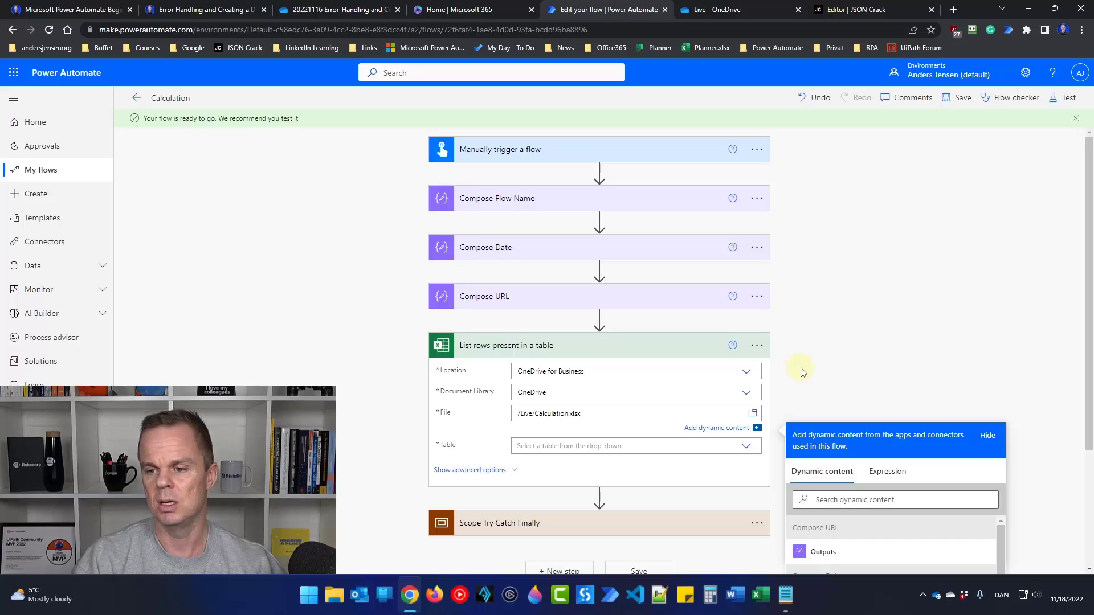
left_click(745, 449)
left_click(610, 452)
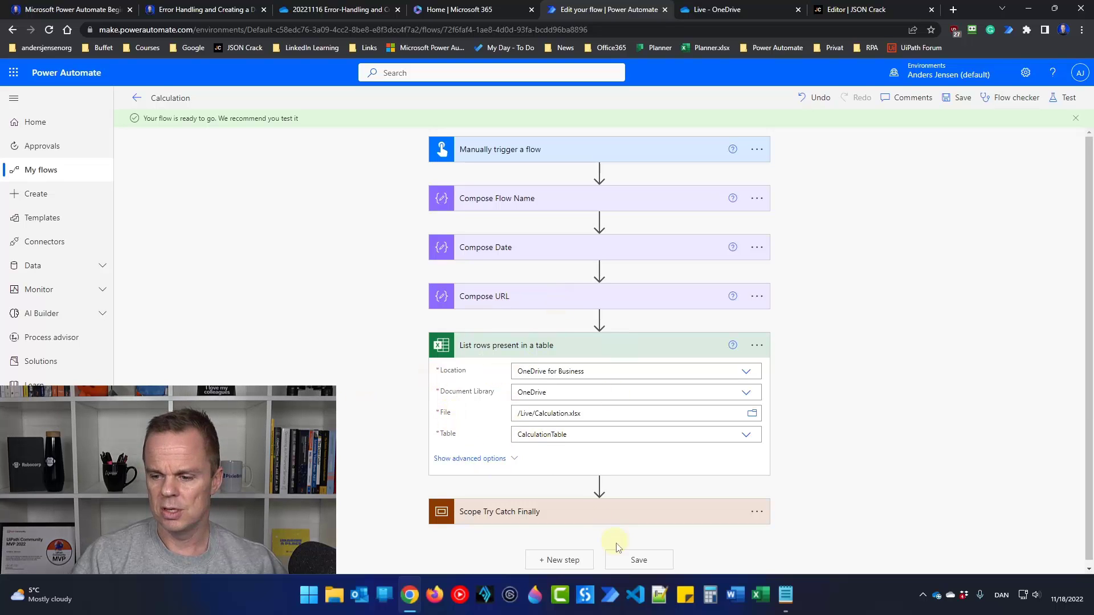
left_click(630, 560)
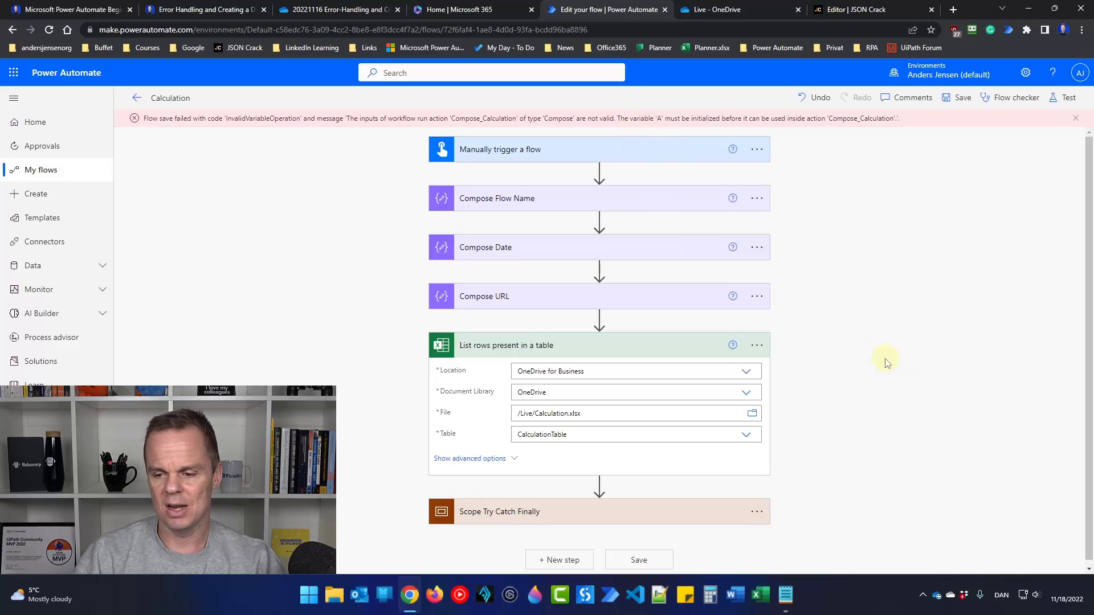
Insert an Apply to each control between List rows present in a table and Scope Try Catch Finally.
left_click(599, 480)
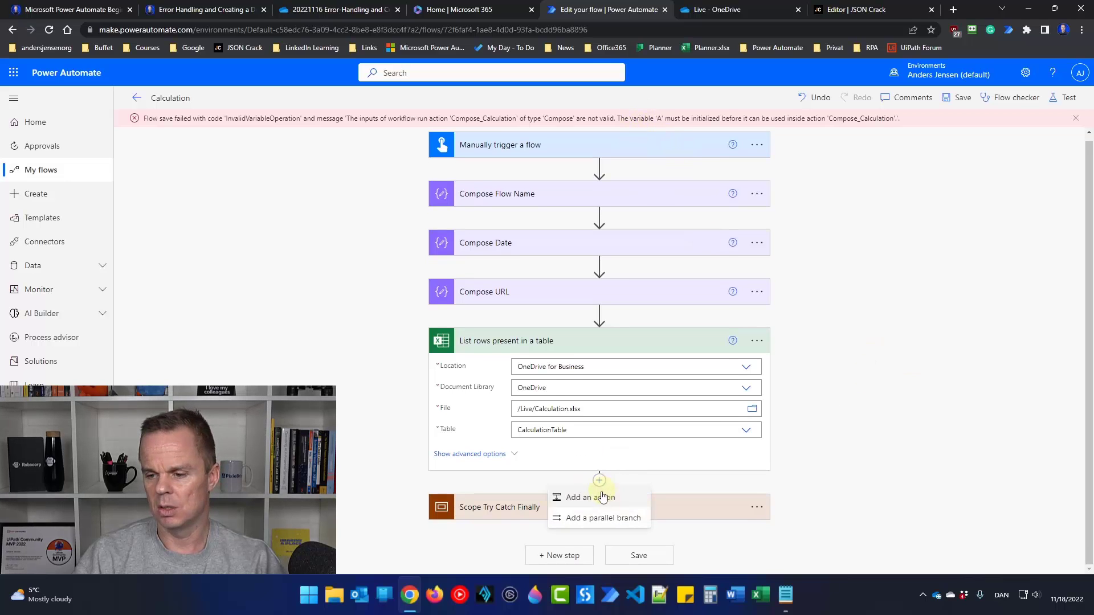
left_click(603, 497)
type("a")
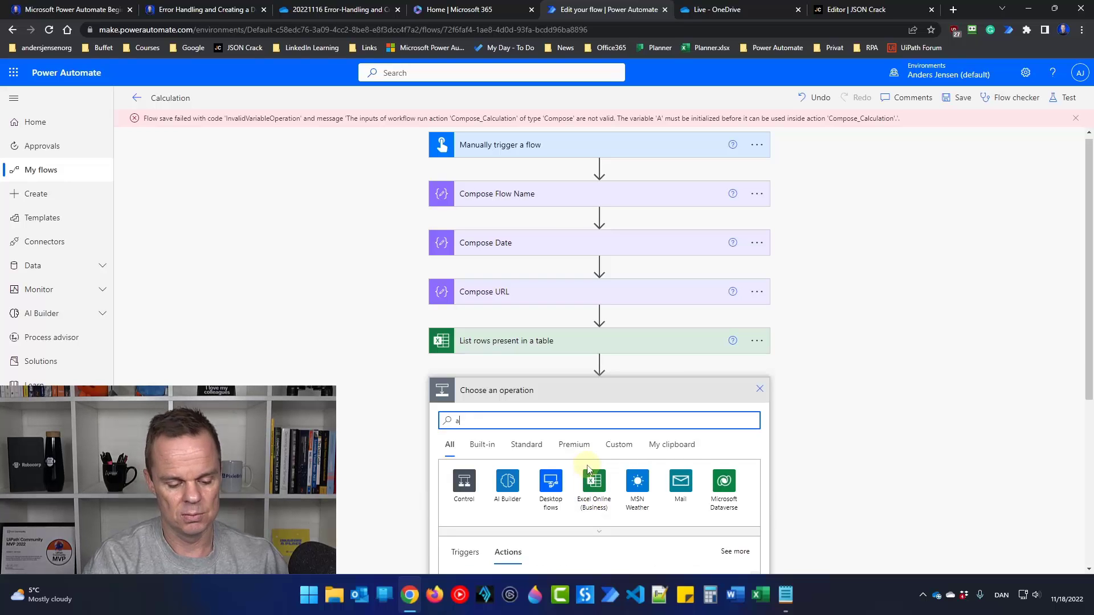
type("pply")
scroll(530, 519, "down", 2)
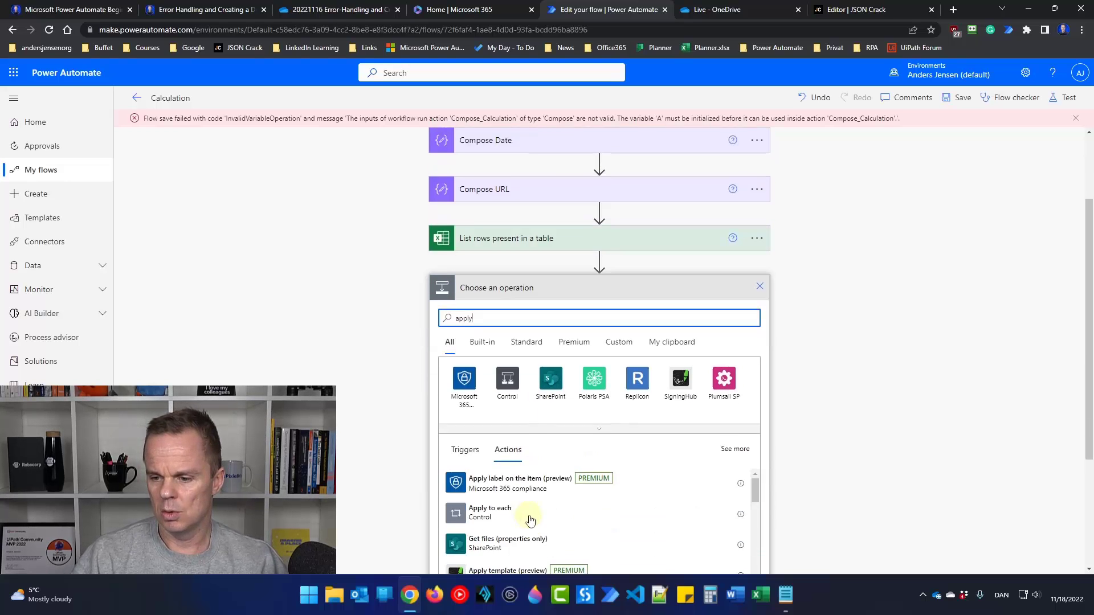
left_click(516, 500)
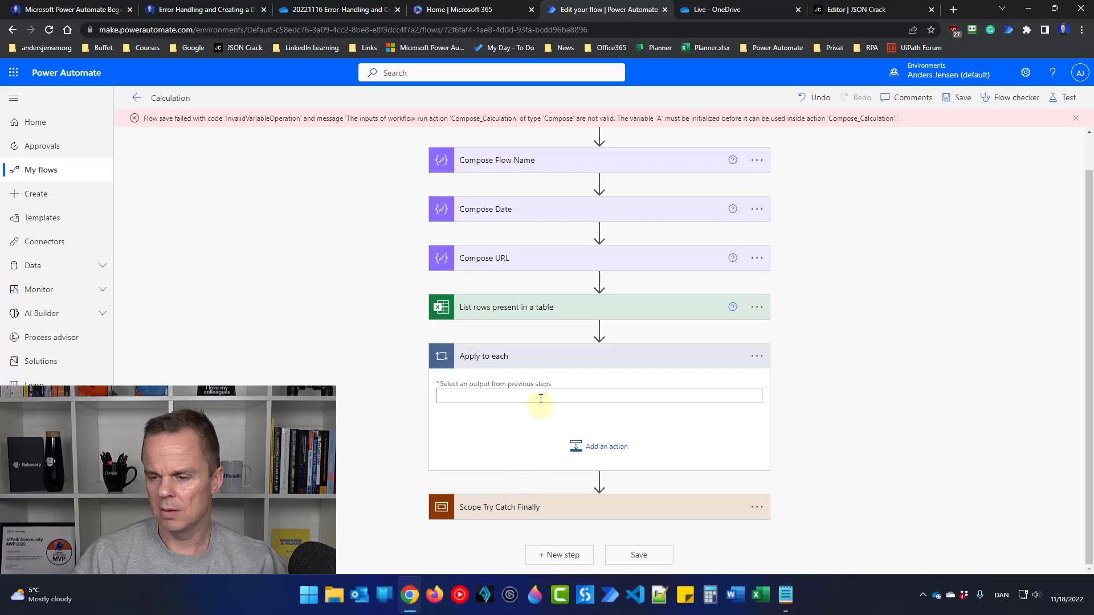
Set the Apply to each input to the value output of List rows present in a table, and move Scope Try Catch Finally into the loop.
left_click(496, 395)
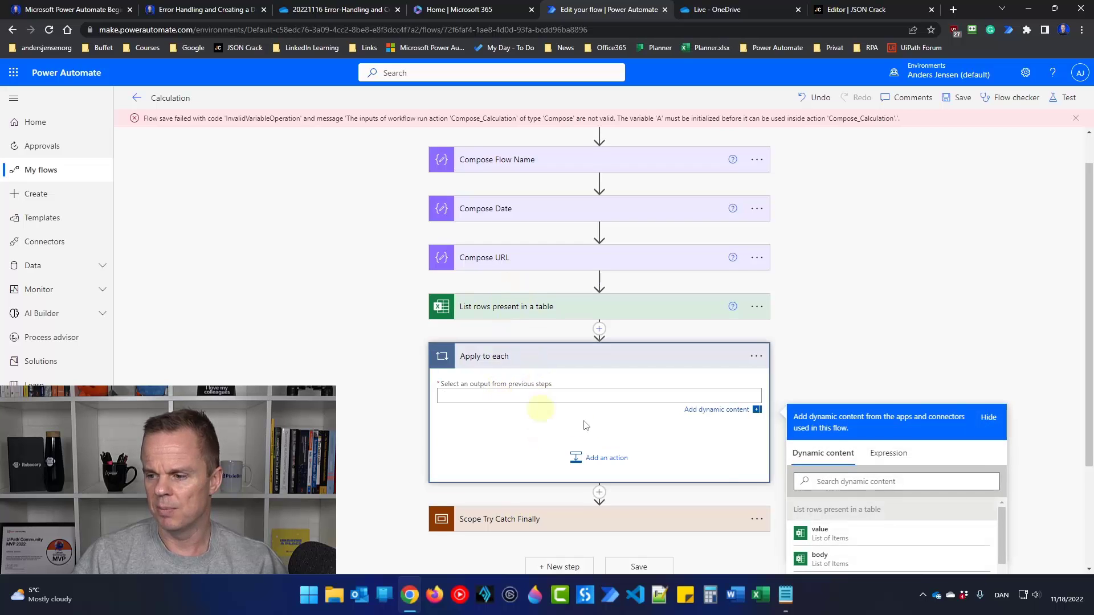
left_click(820, 533)
left_click(848, 352)
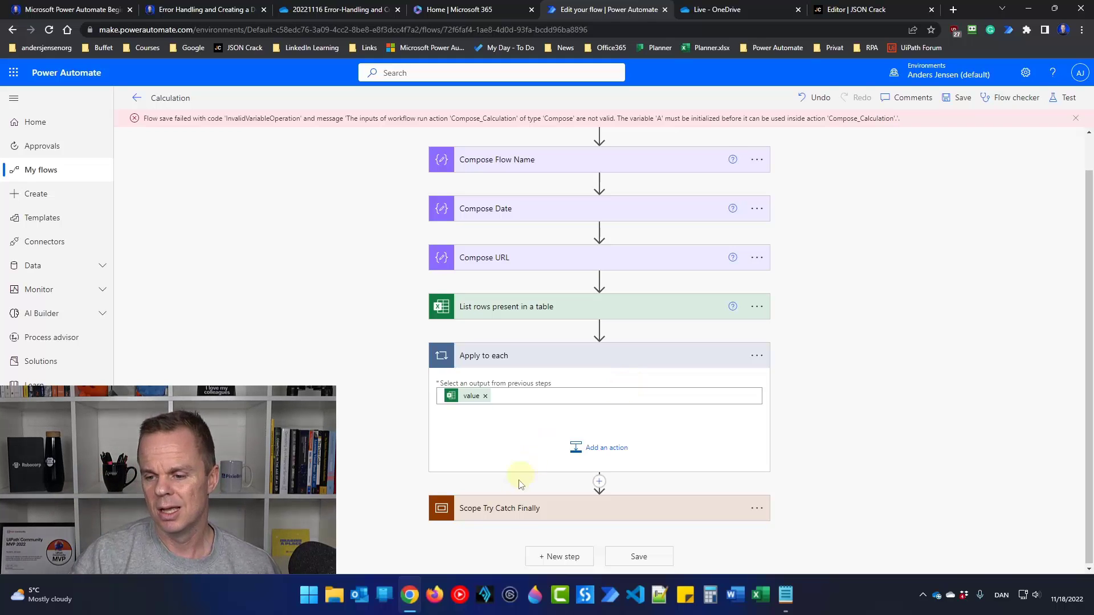
left_click_drag(523, 512, 600, 429)
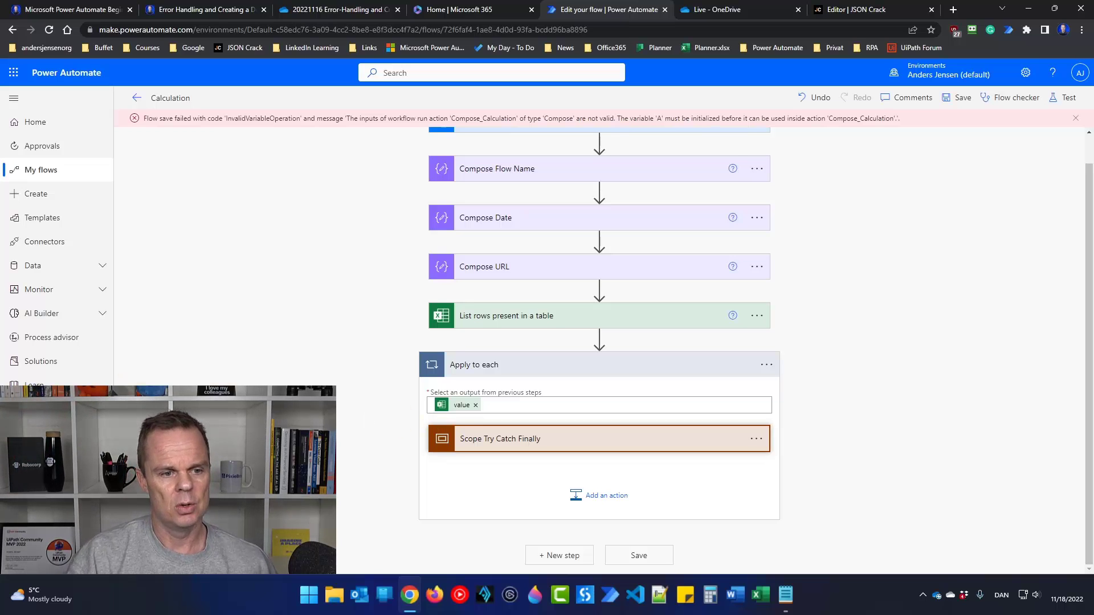
Clear the add(...) expression from the inputs of Compose Calculation, nested inside Scope Try.
left_click(543, 454)
scroll(680, 454, "down", 2)
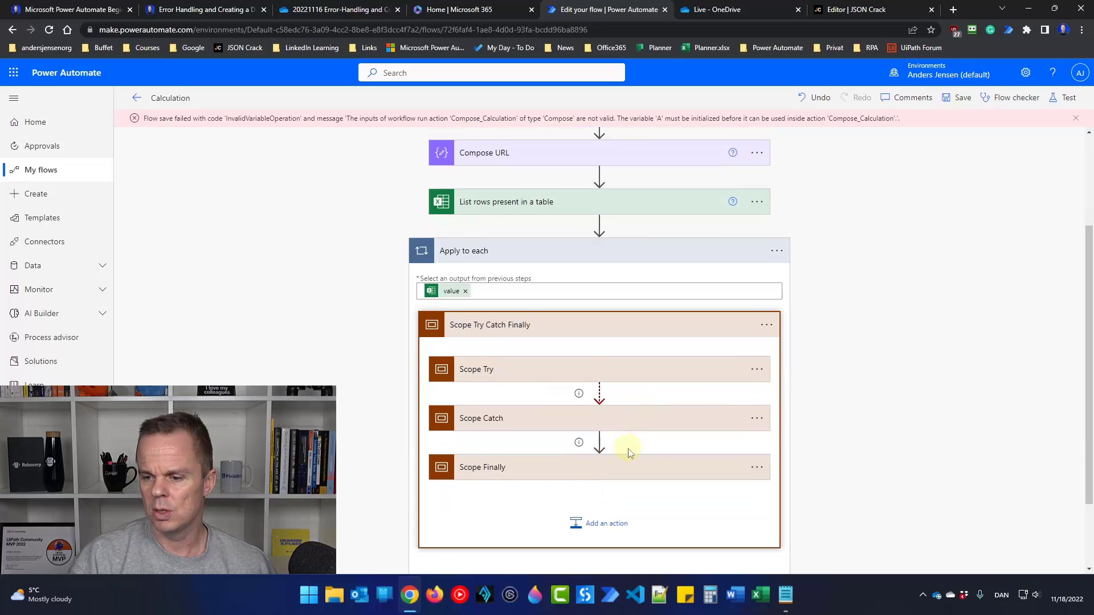
left_click(584, 375)
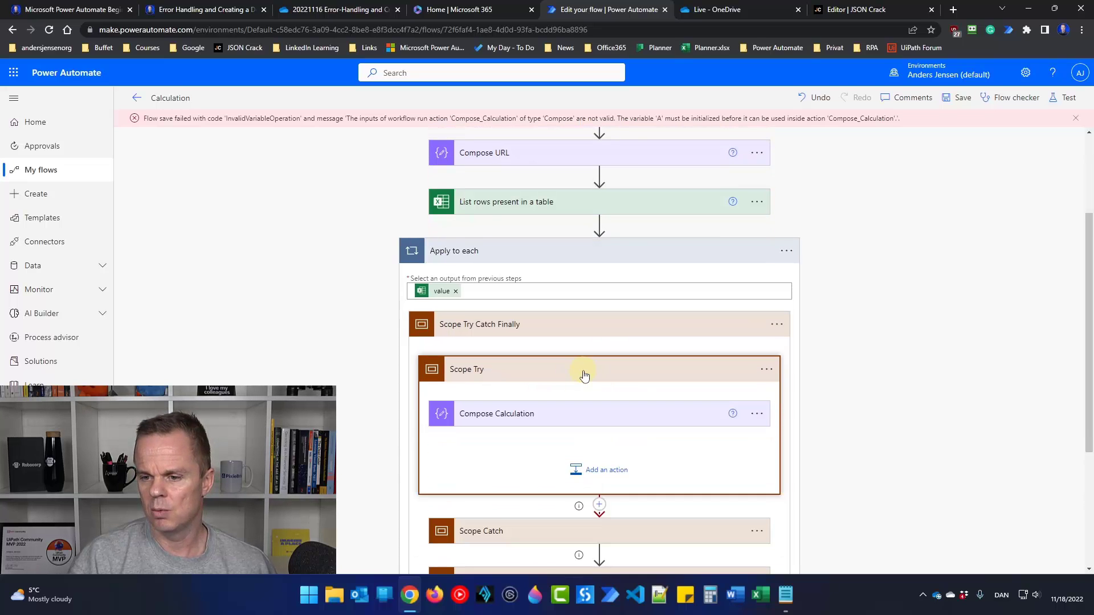
left_click(496, 416)
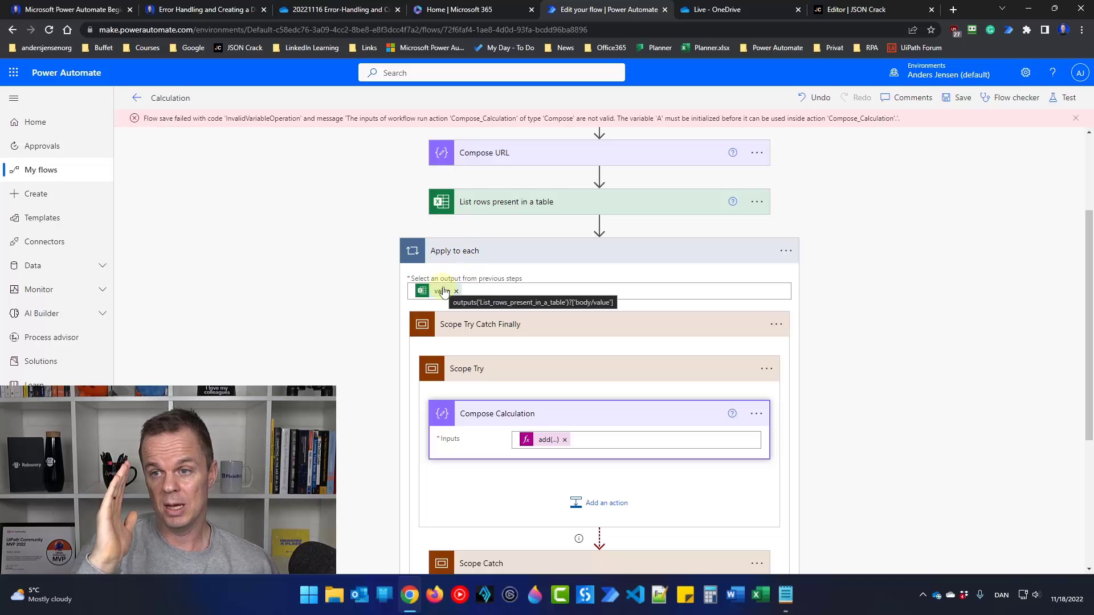
left_click(565, 439)
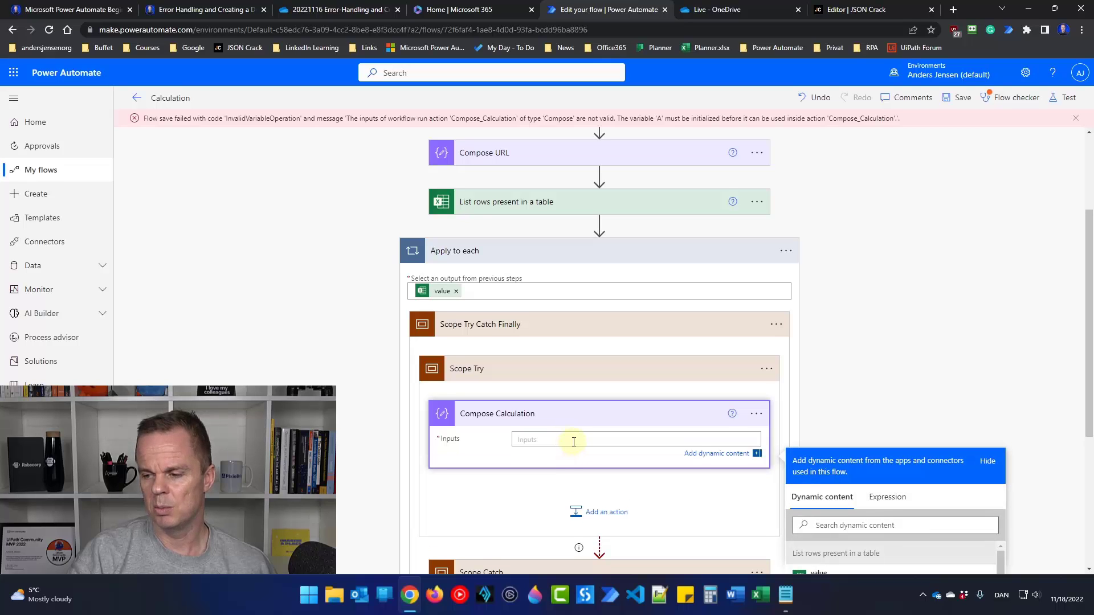
Insert the dynamic value A into Compose Calculation's inputs to read its underlying expression, and remove it again.
scroll(573, 446, "down", 1)
scroll(573, 446, "down", 1)
scroll(832, 542, "down", 2)
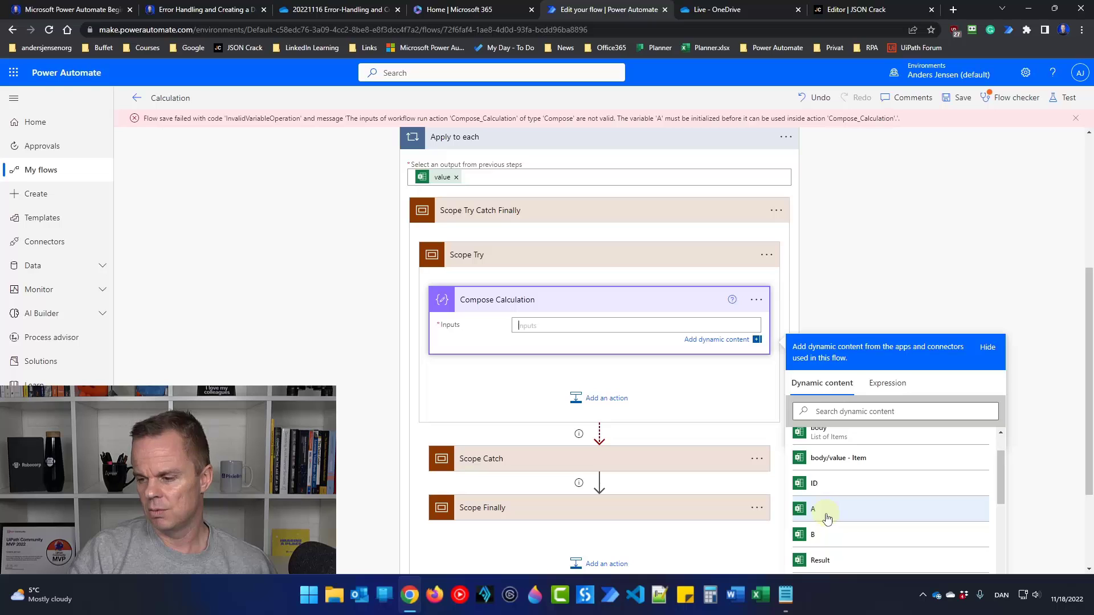
left_click(827, 515)
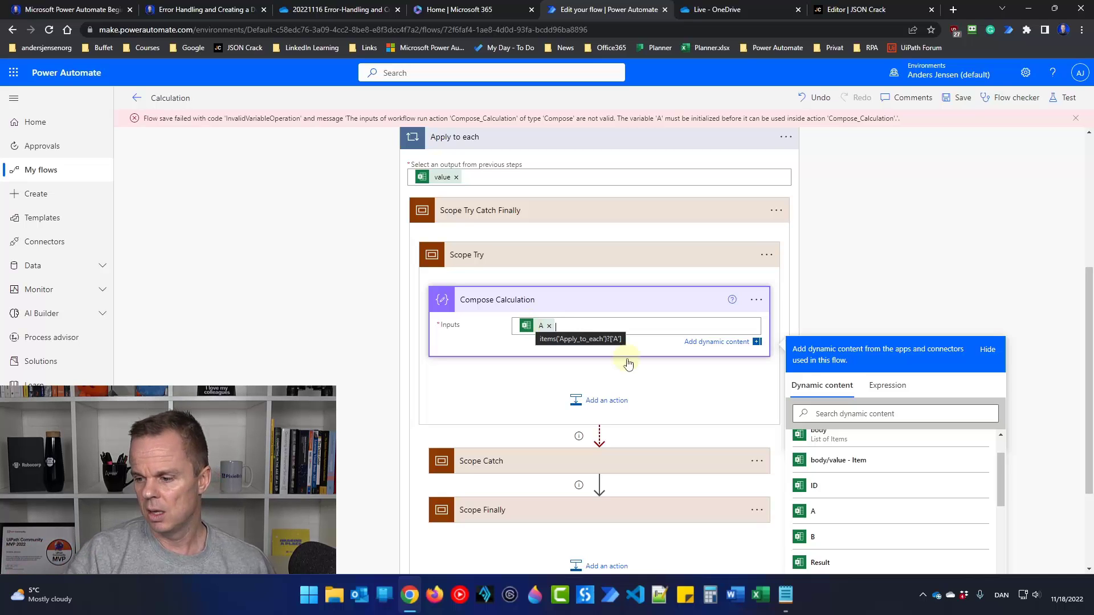
left_click(549, 325)
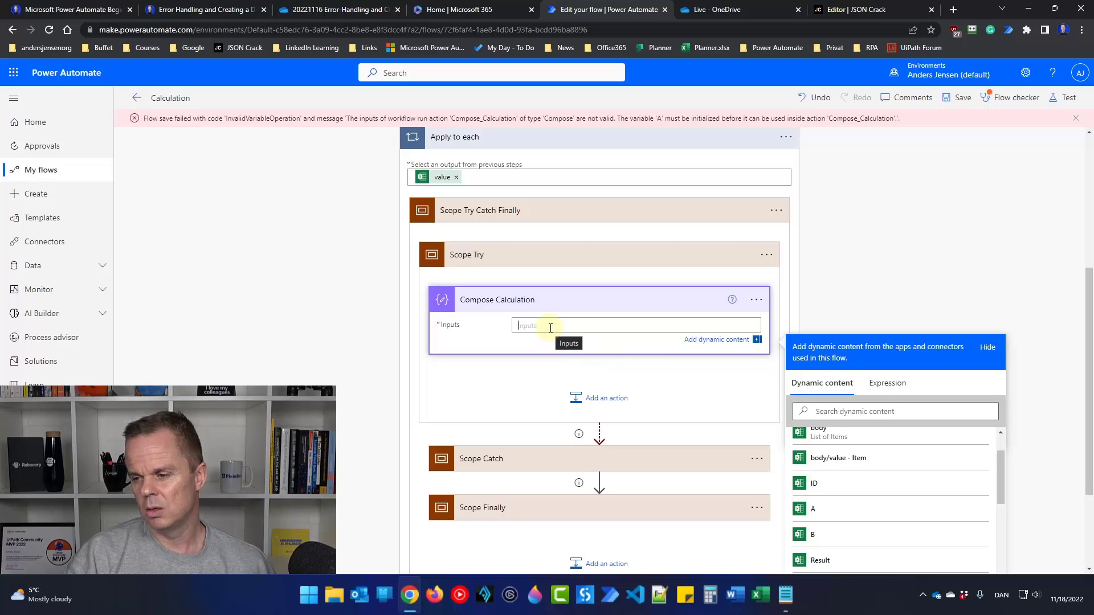
Switch to the Notepad window with the expression notes, widen it, and add the heading "Add A and B in the multiple transaction exercise" below the Flow URL note.
left_click(874, 391)
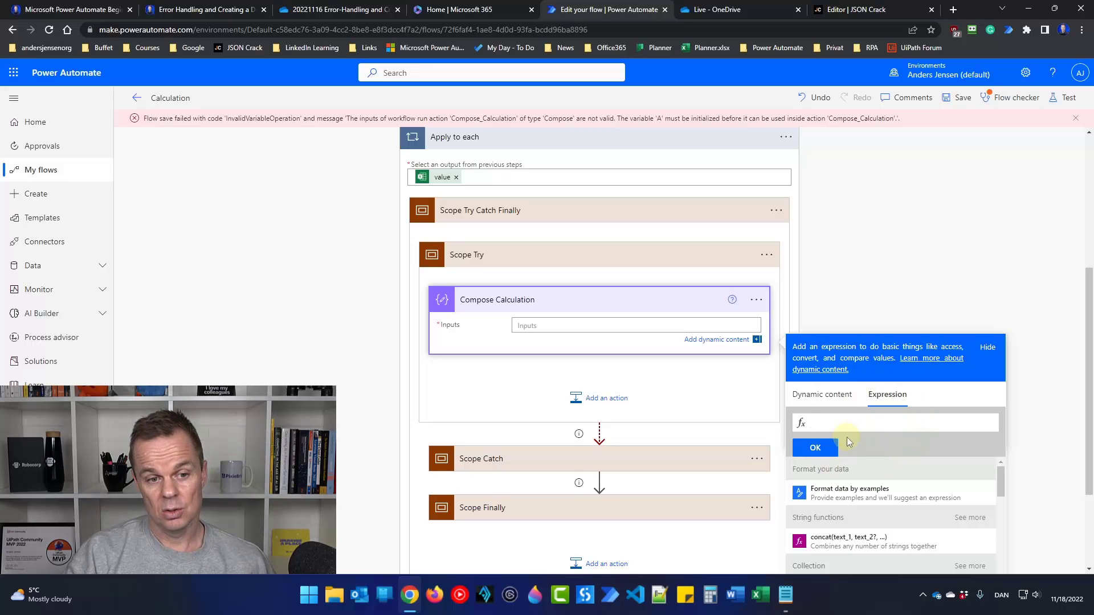
mouse_move(786, 594)
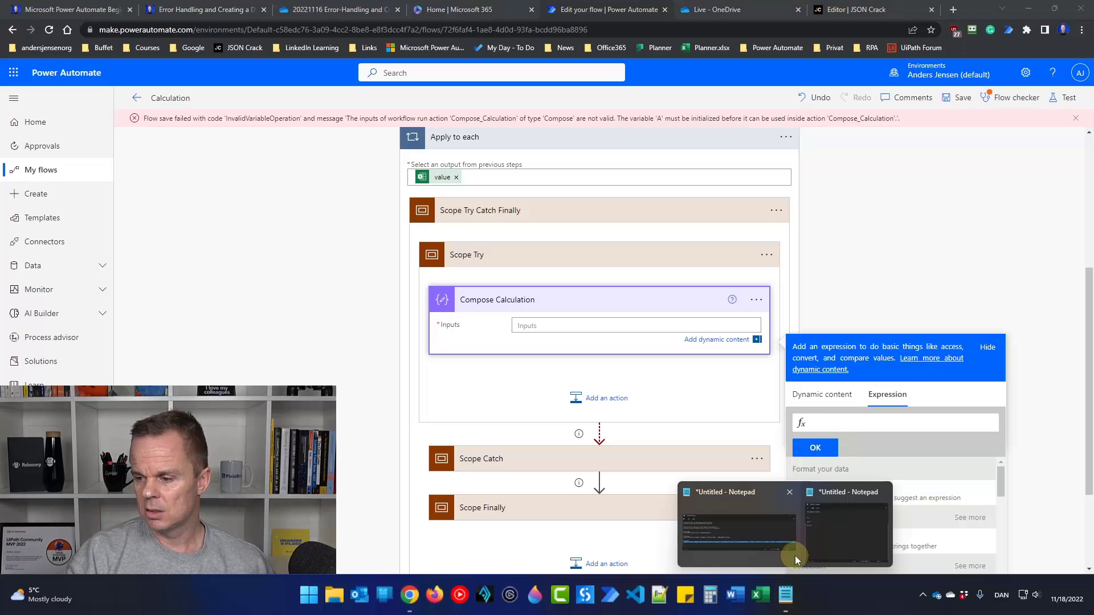
left_click(731, 540)
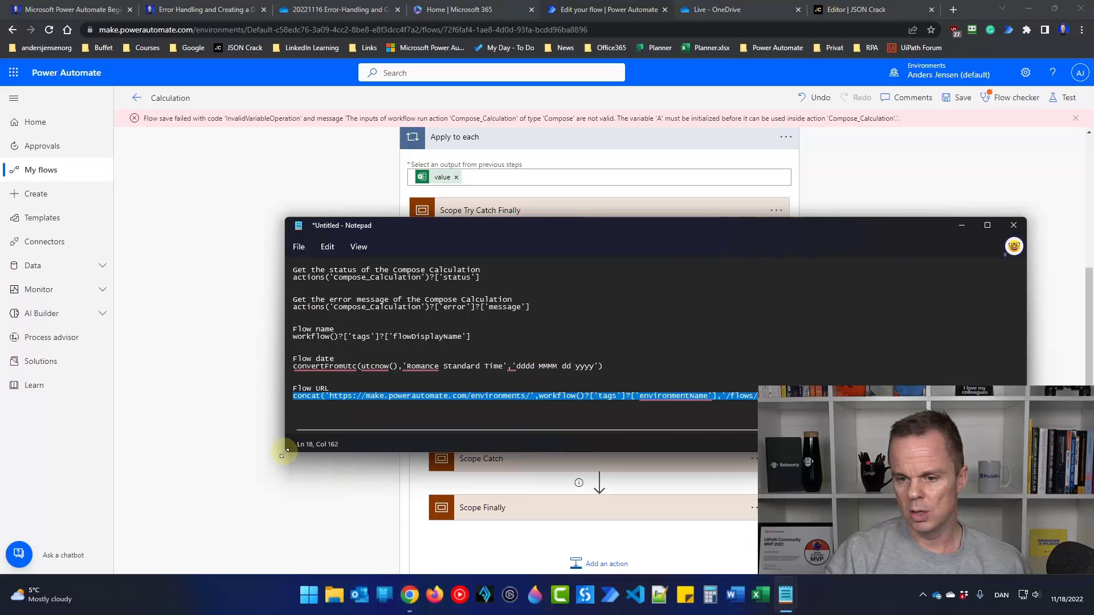
left_click_drag(286, 451, 115, 510)
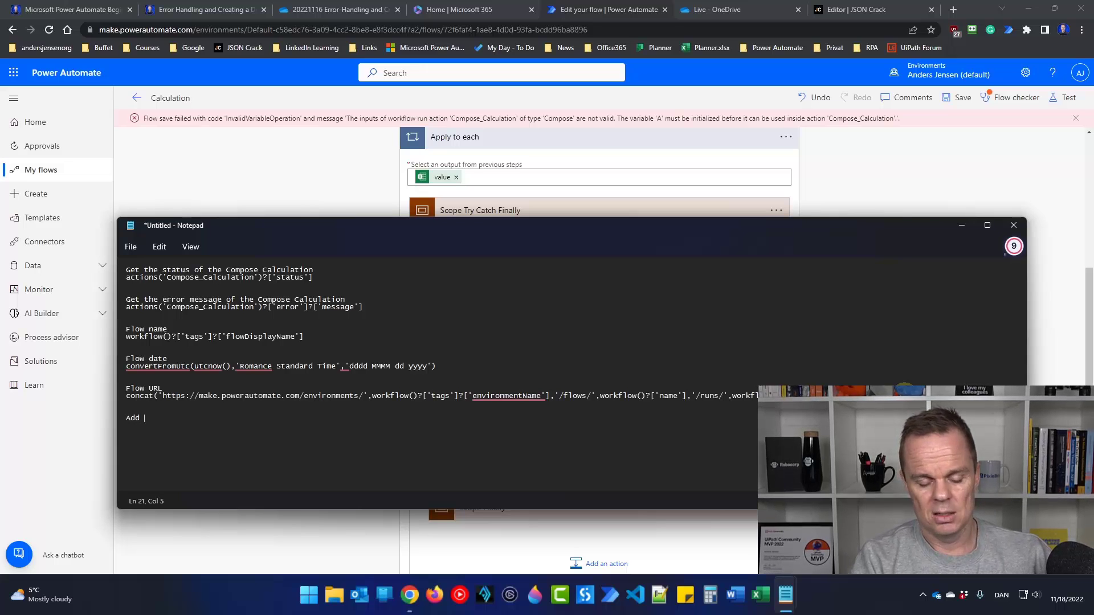
type("A and B i")
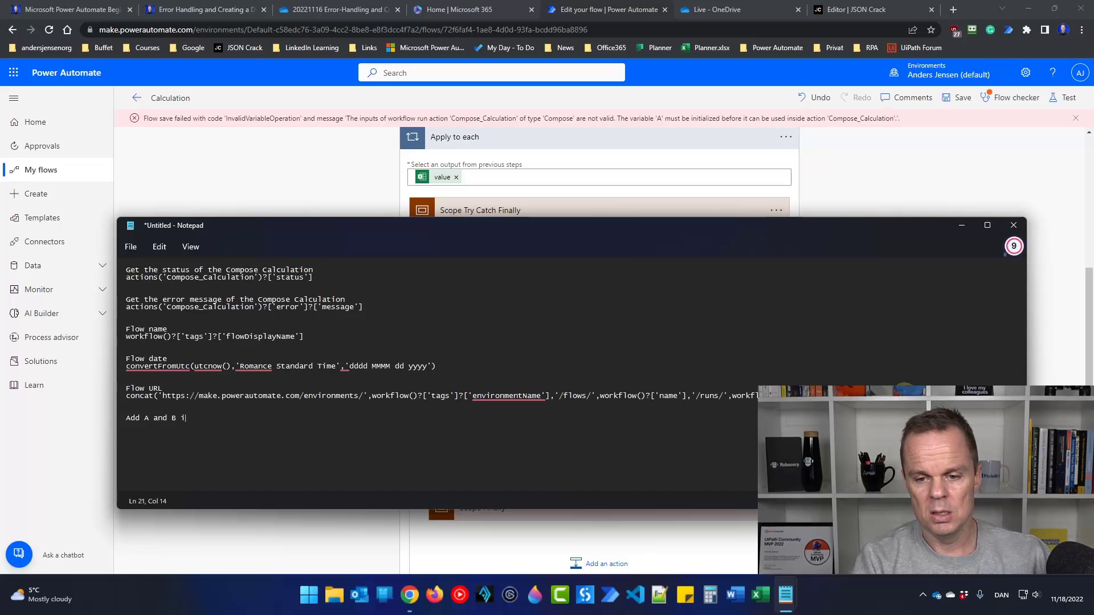
type("n the multiple")
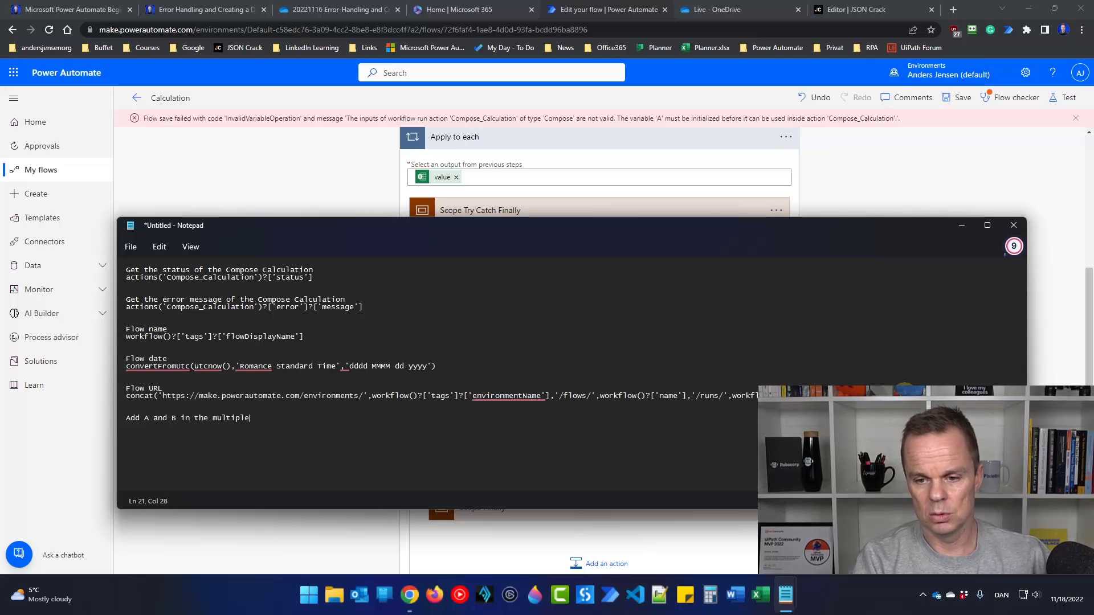
type(" transaction exercise")
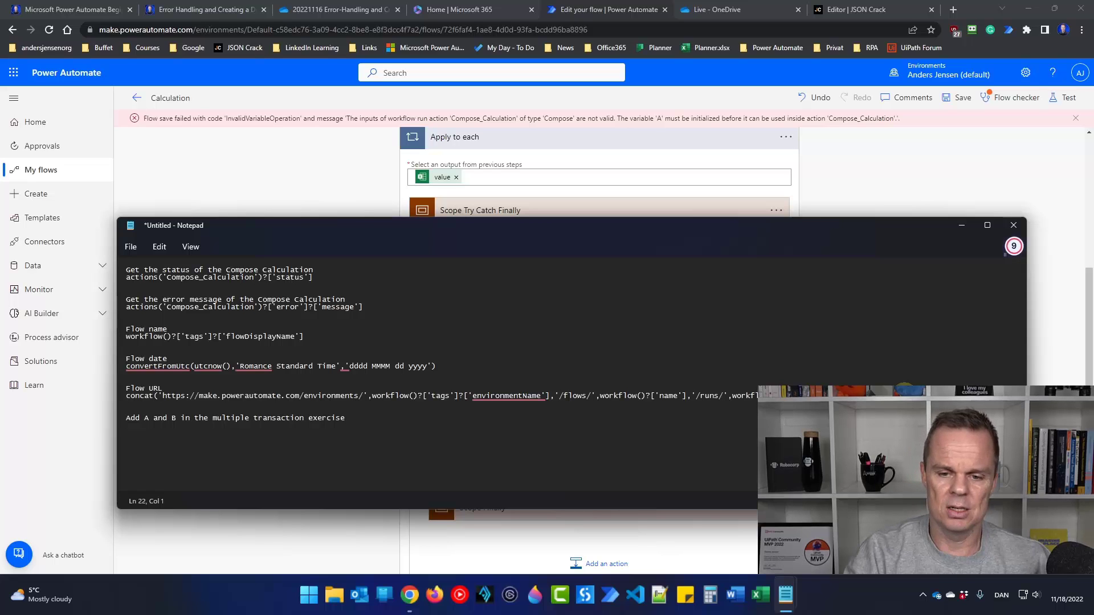
Above the new heading, add a note titled "A" with the expression items('Apply_to_each')?['A'].
key("Up")
key("Return")
key("Return")
key("Up")
key("Up")
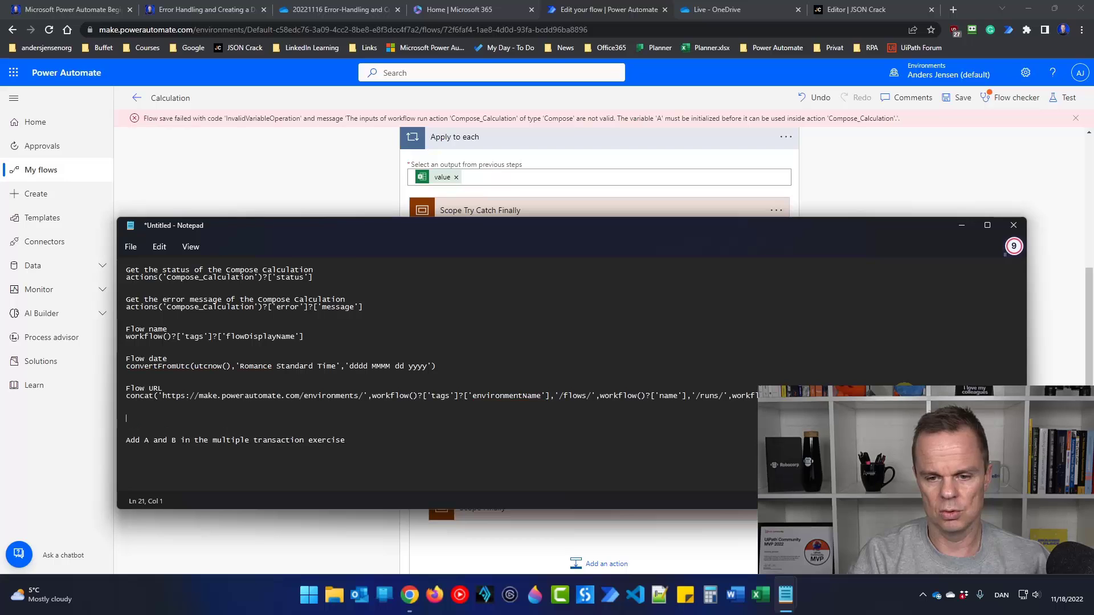
type("A")
key("Return")
type("items('")
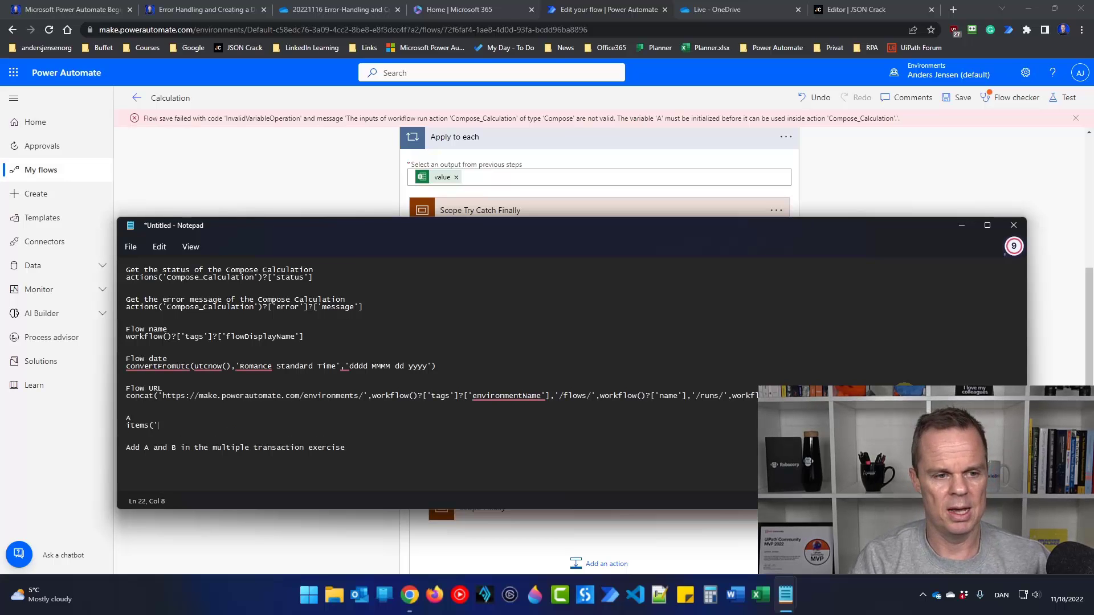
key("BackSpace")
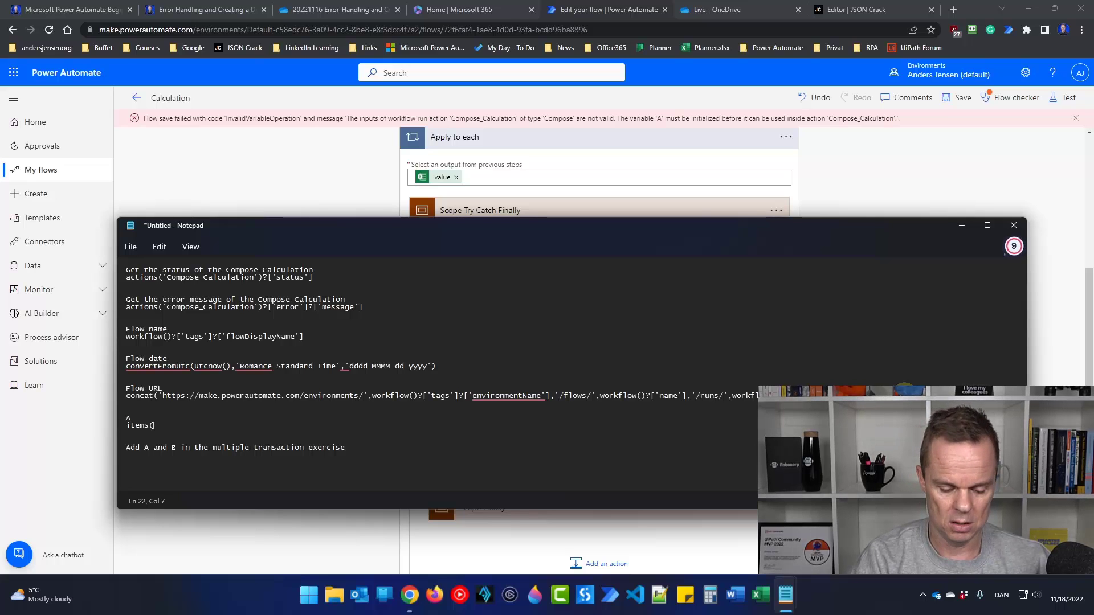
type("'Apply")
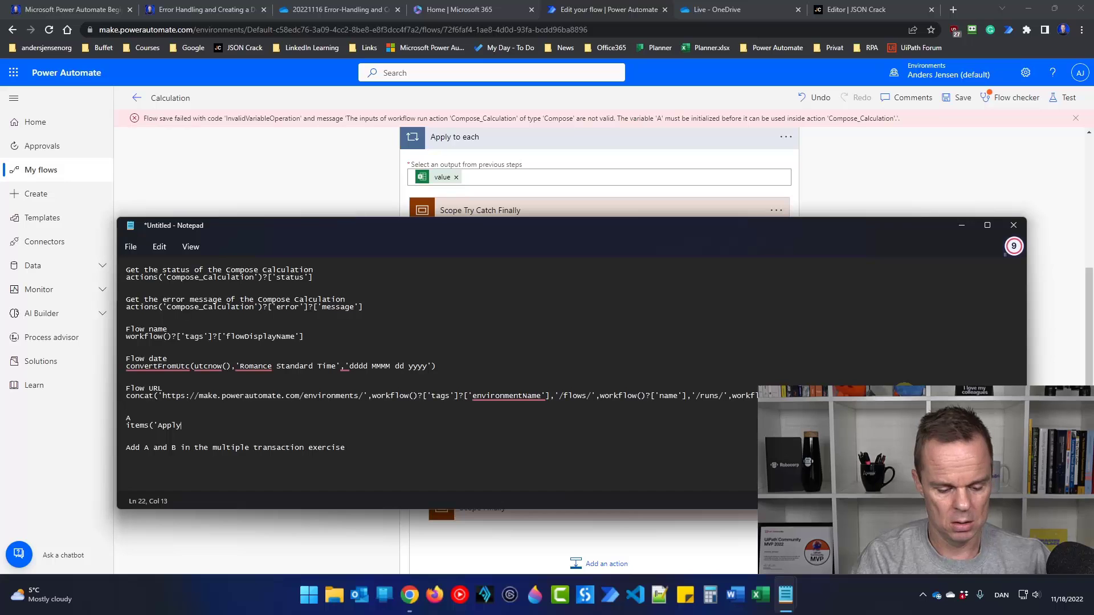
type("_to_each")
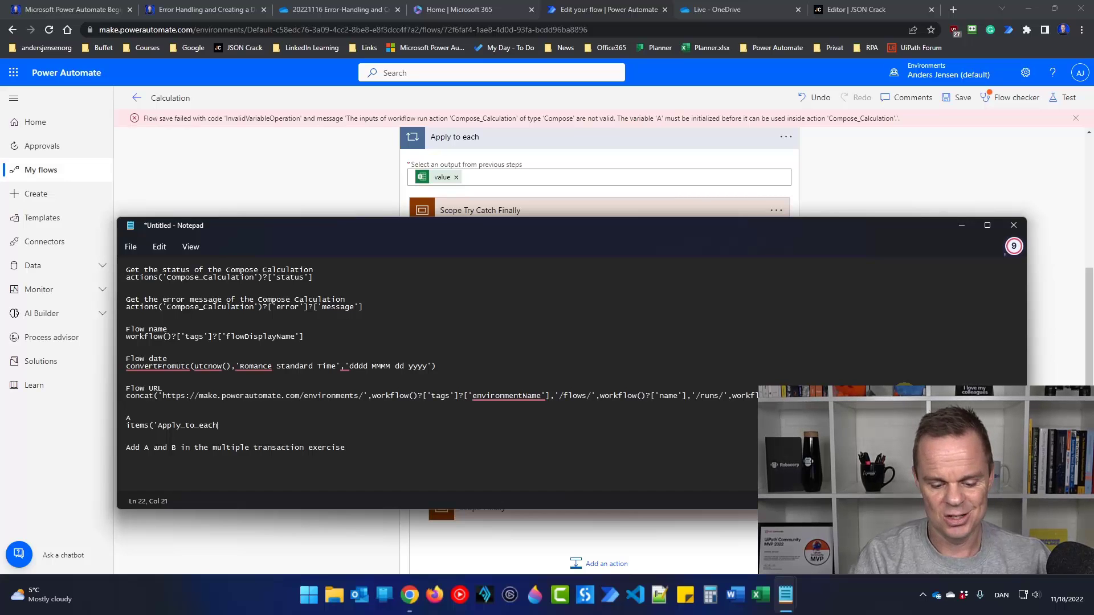
type("'")
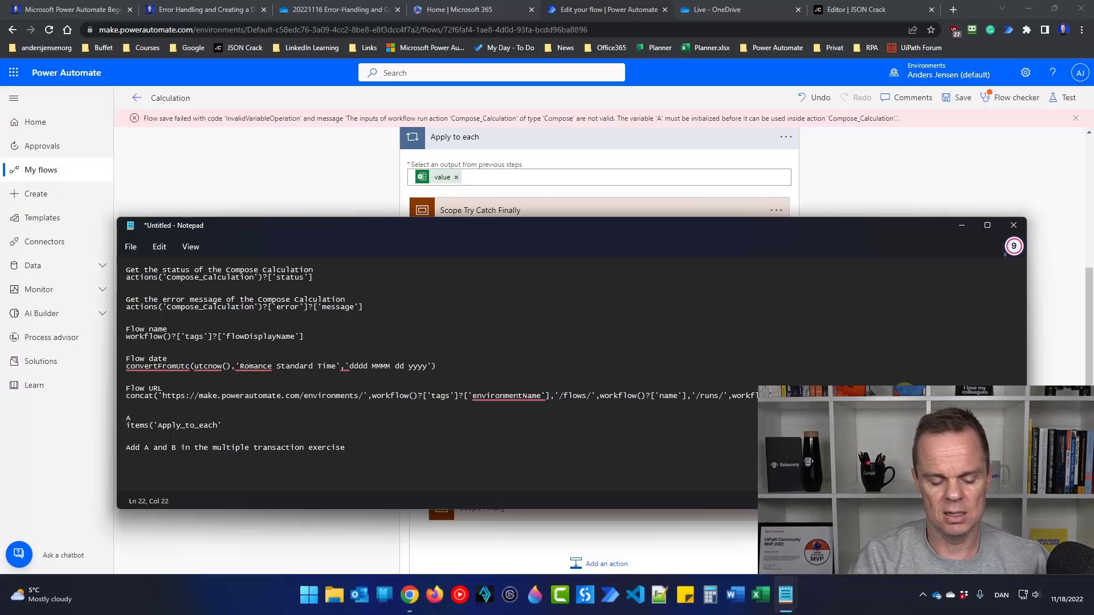
type(")")
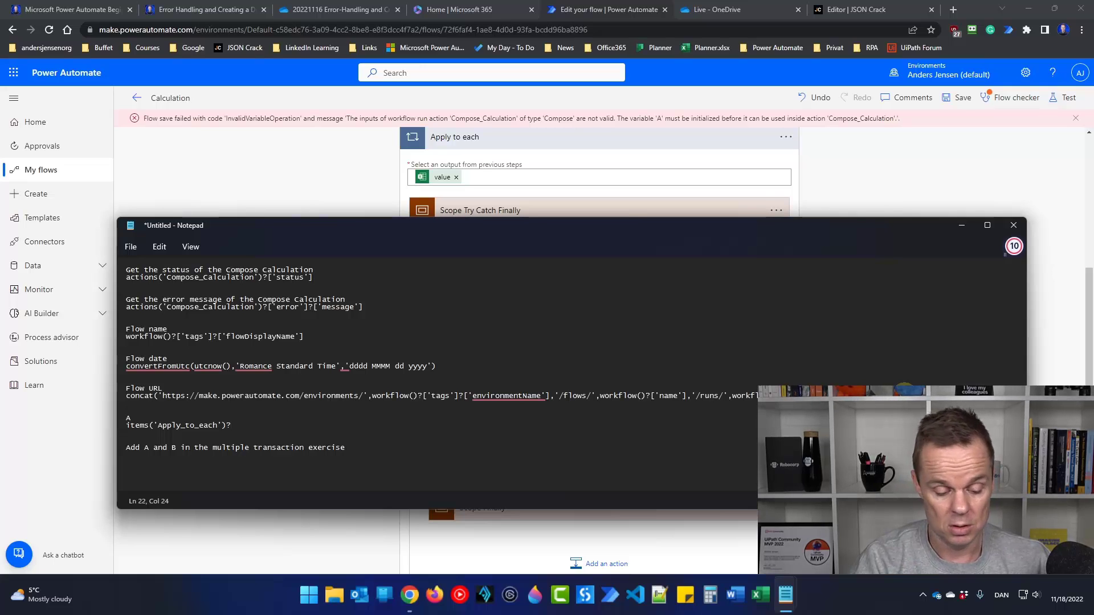
type("'A")
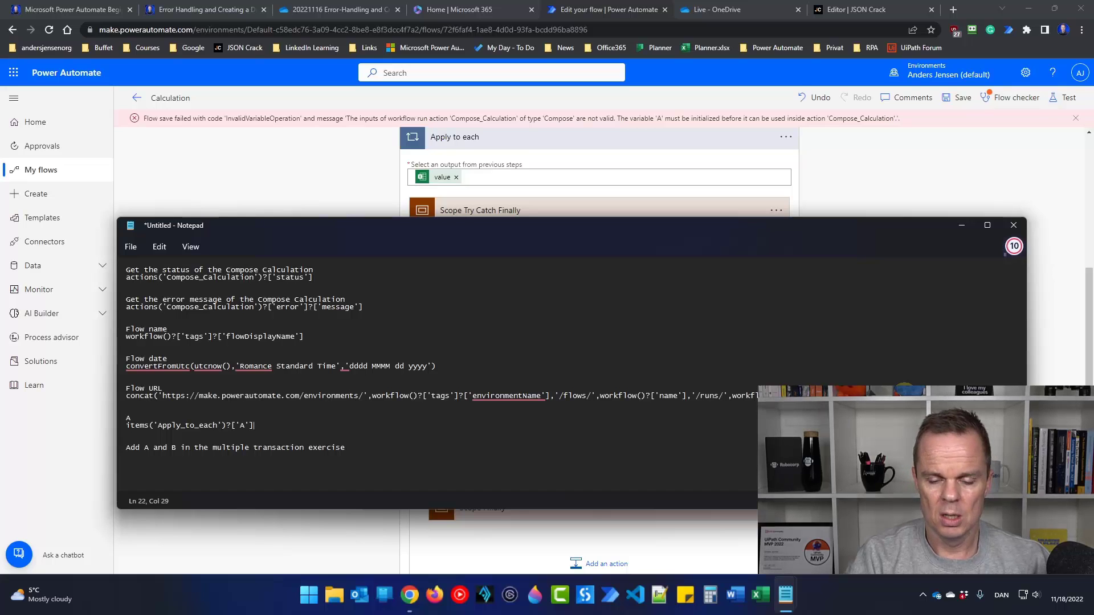
Below the A note, add a note titled "A to a float" with the expression float(items('Apply_to_each')?['A']).
key("Return")
key("Return")
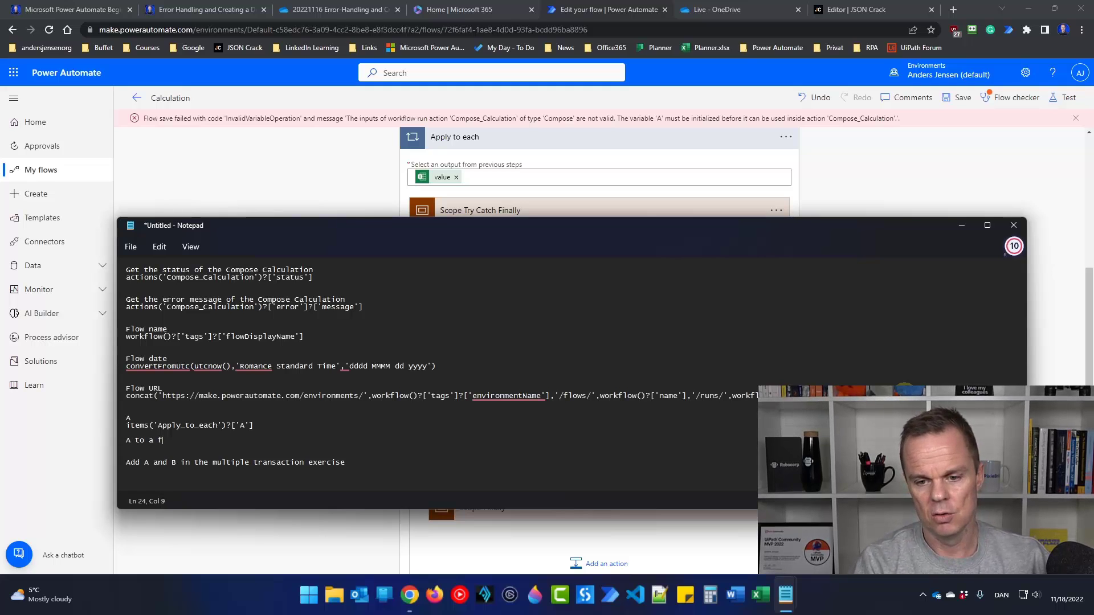
key("Return")
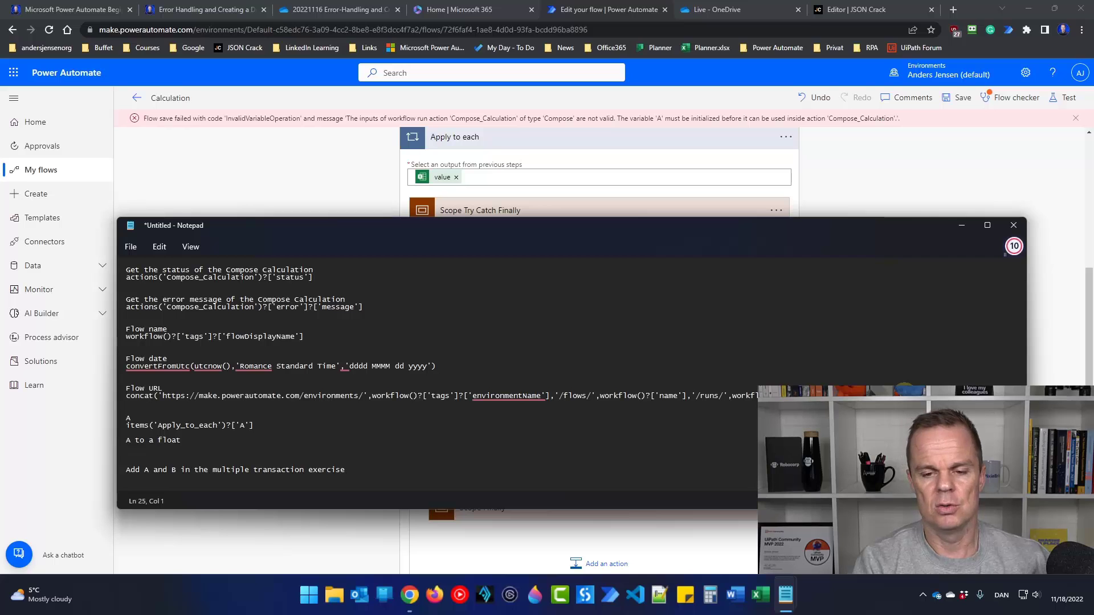
type("float(")
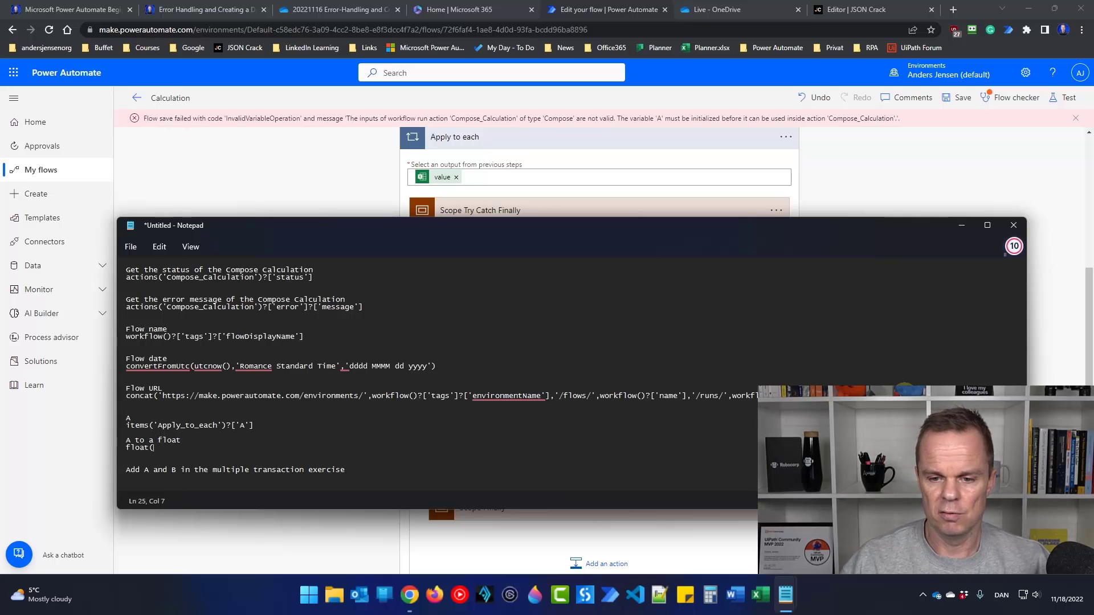
left_click_drag(255, 426, 121, 429)
key("ctrl+c")
left_click(186, 448)
key("ctrl+v")
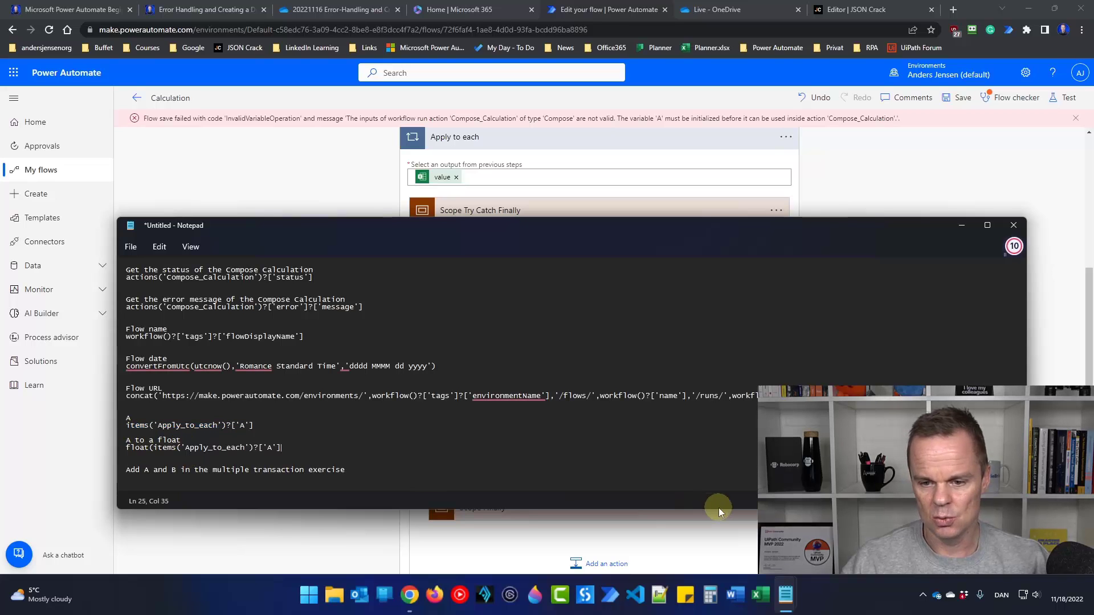
type(")")
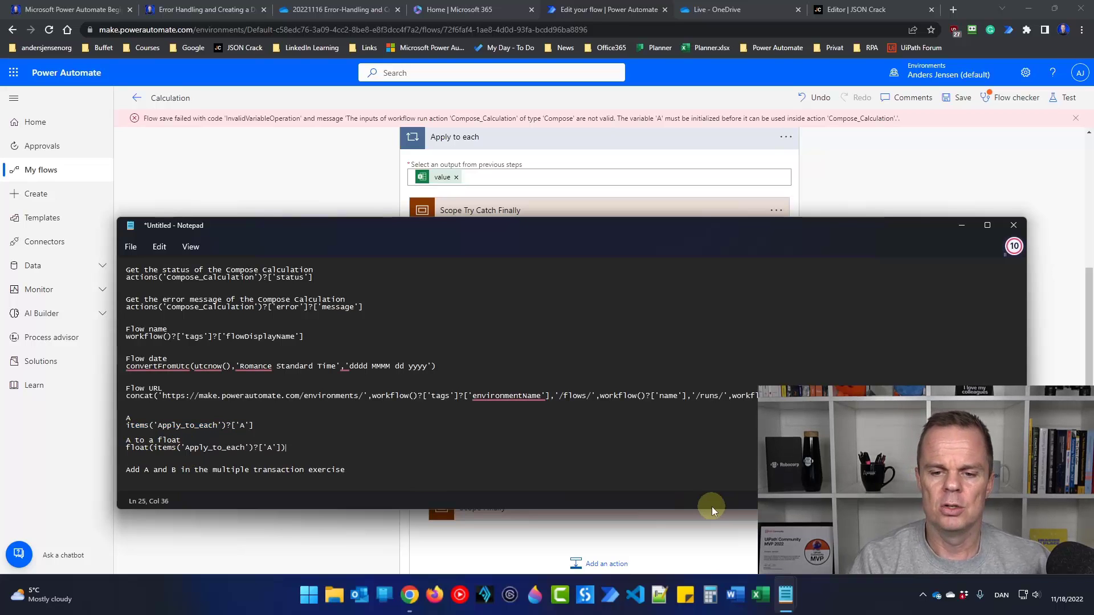
key("Return")
key("Return")
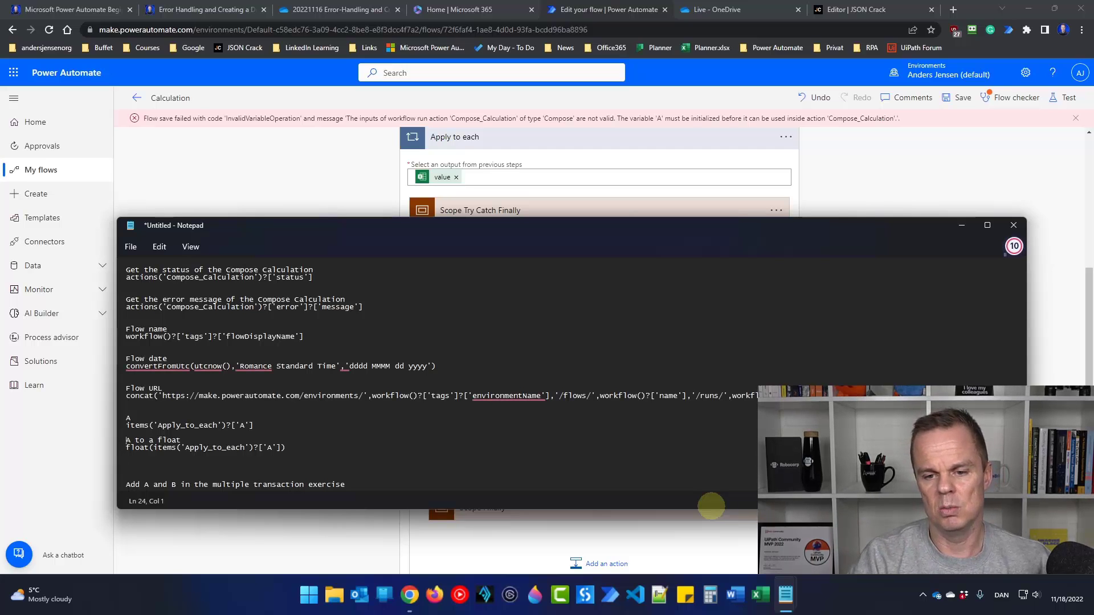
Below the "A to a float" note, add a note titled "B" with the expression items('Apply_to_each')?['B'].
key("Return")
key("Right")
key("Right")
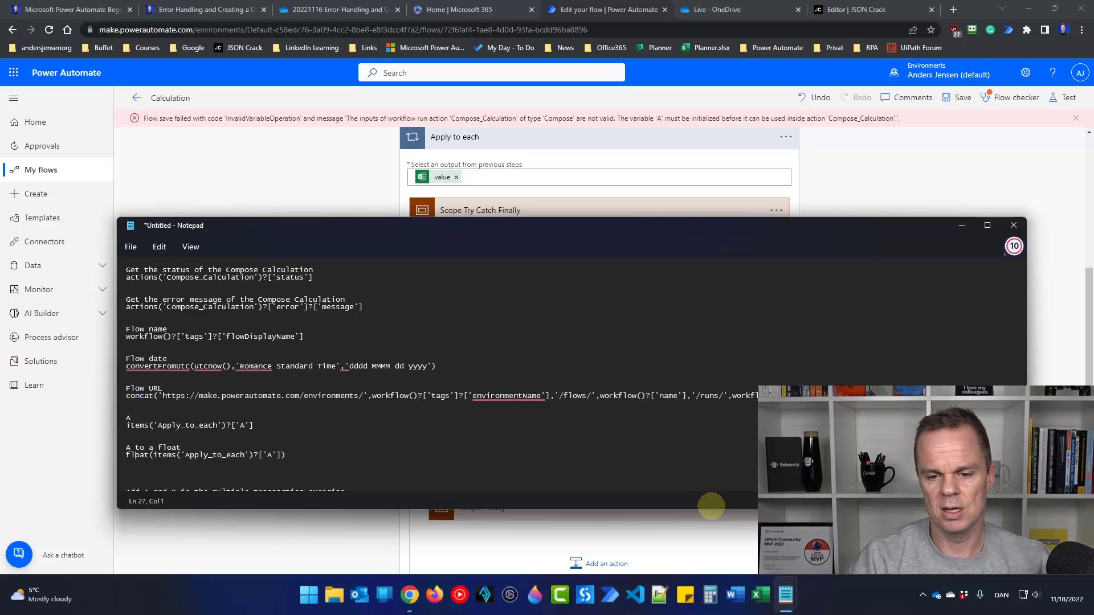
key("Return")
key("Return")
key("Return")
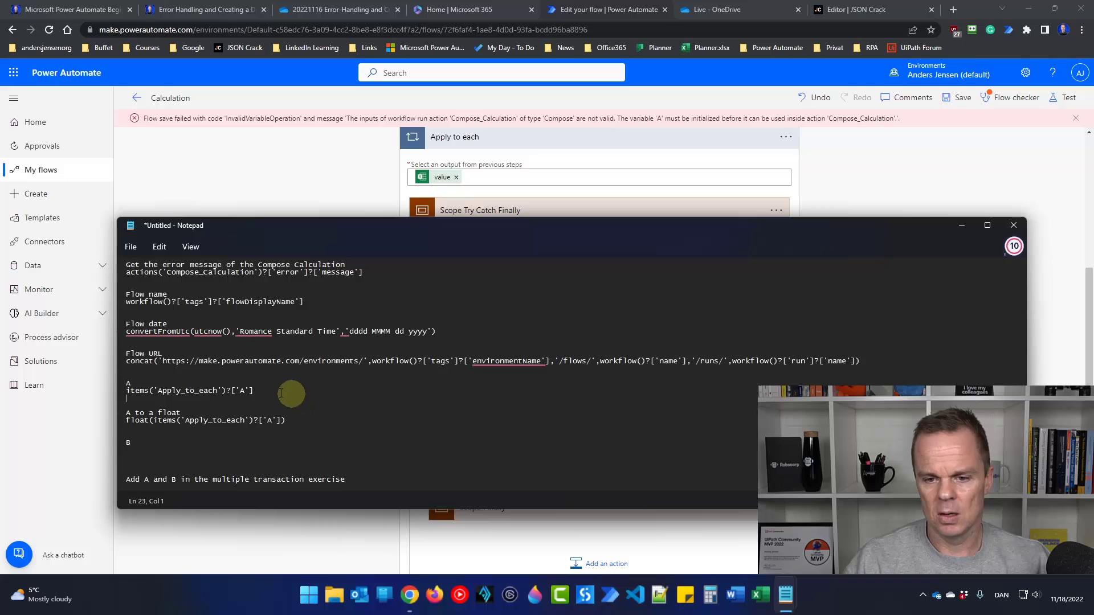
left_click_drag(285, 391, 126, 391)
key("ctrl+c")
left_click(140, 451)
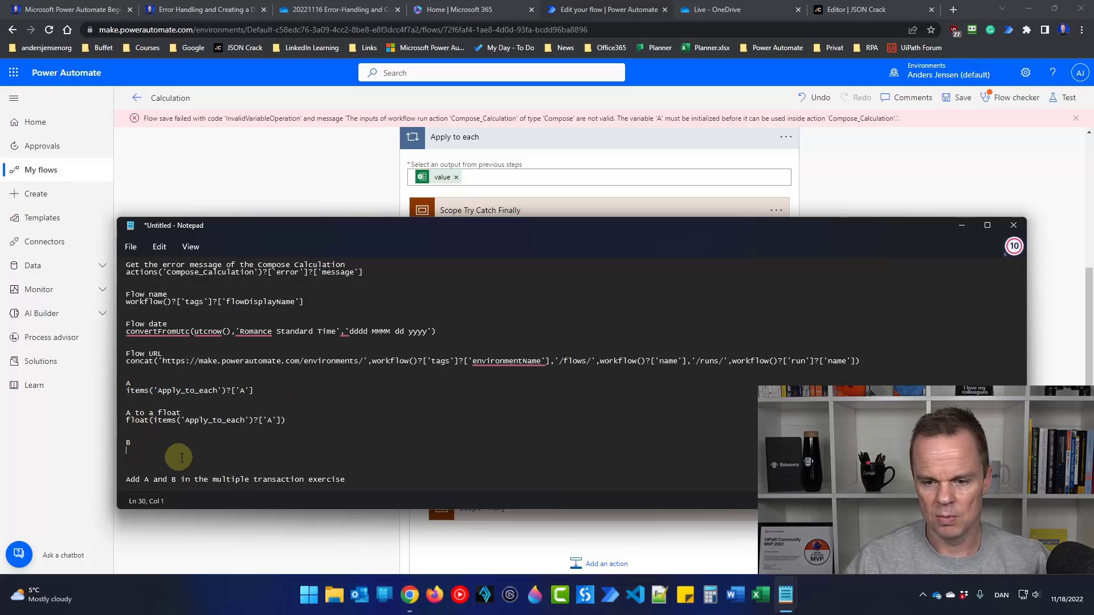
key("ctrl+v")
left_click(243, 450)
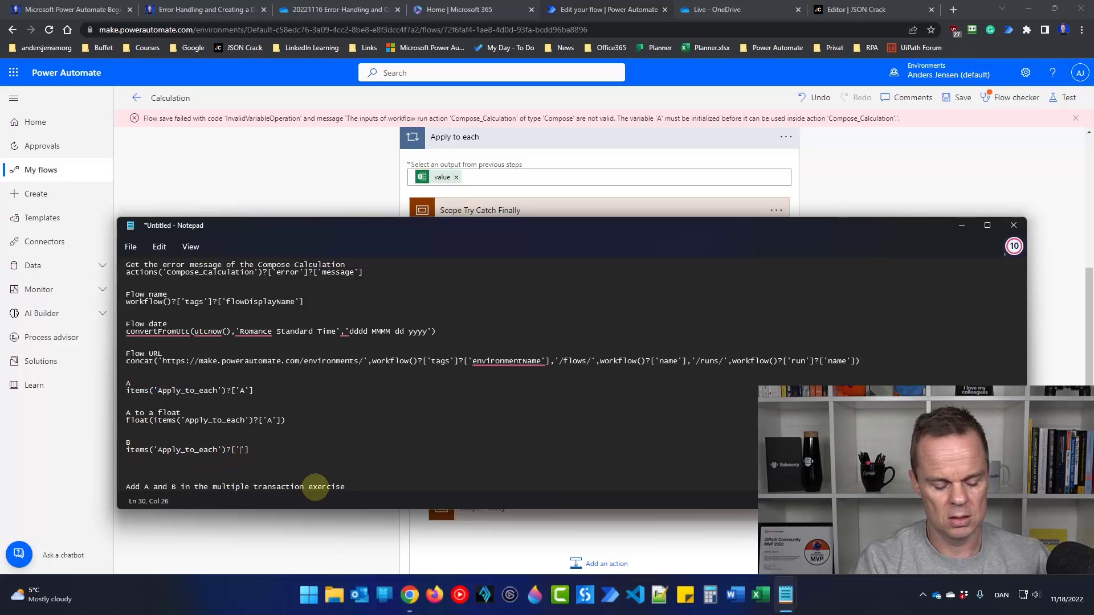
key("BackSpace")
type("B")
Add the note title "B to a float" below the B note, above the multiple transaction exercise heading.
left_click(315, 487)
key("Return")
type("A")
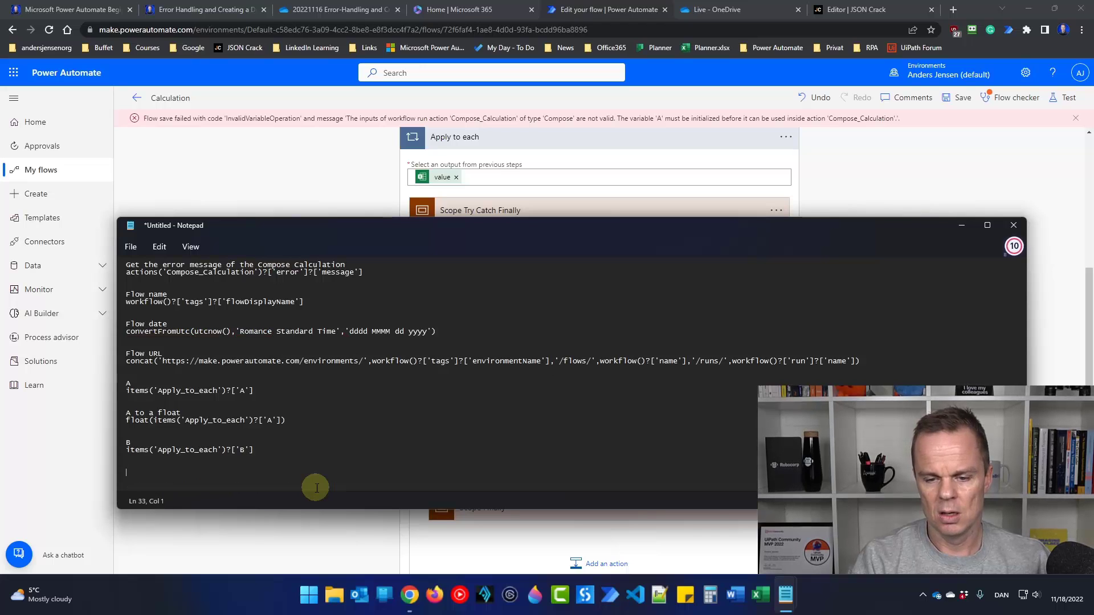
type(" to a ")
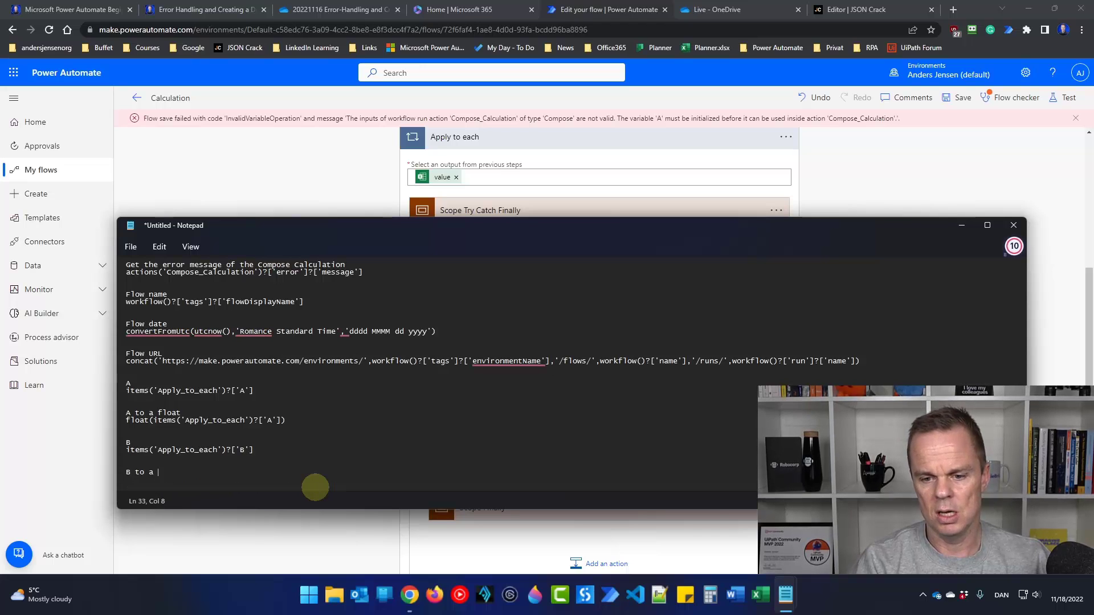
type("float")
key("Return")
scroll(262, 417, "down", 1)
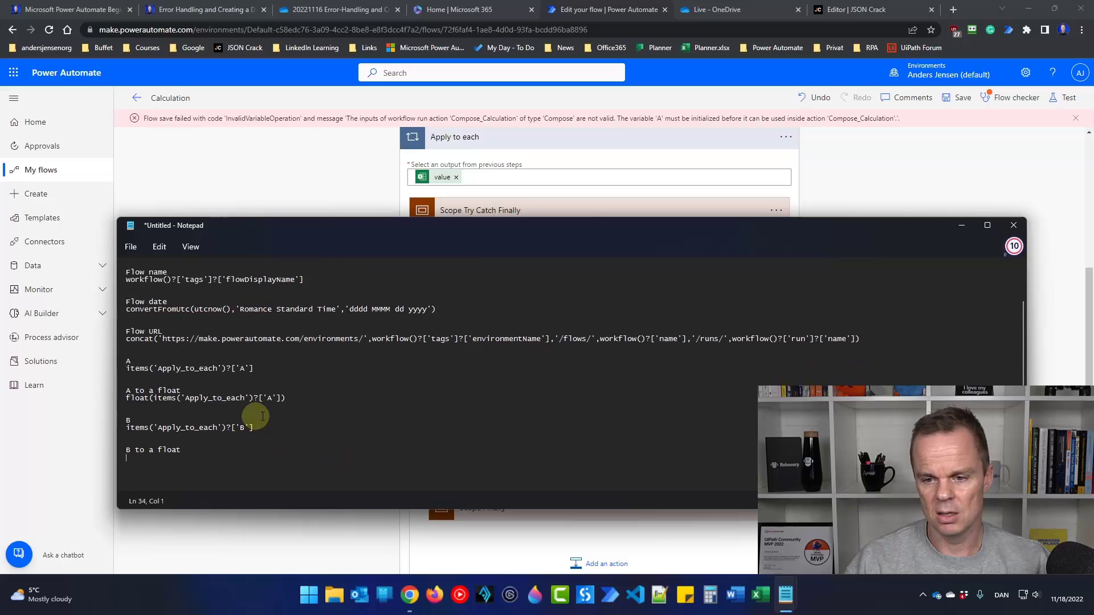
Copy the expression float(items('Apply_to_each')?['A']) beneath the "B to a float" title and remove surplus blank lines above the exercise heading.
left_click_drag(287, 398, 108, 392)
left_click(220, 399)
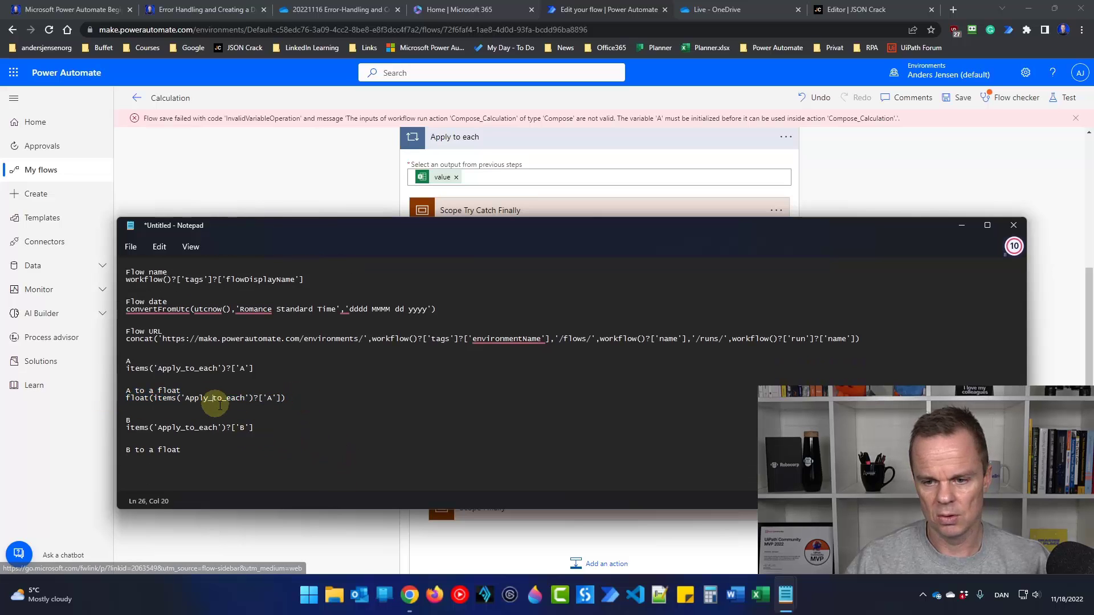
left_click_drag(287, 398, 110, 406)
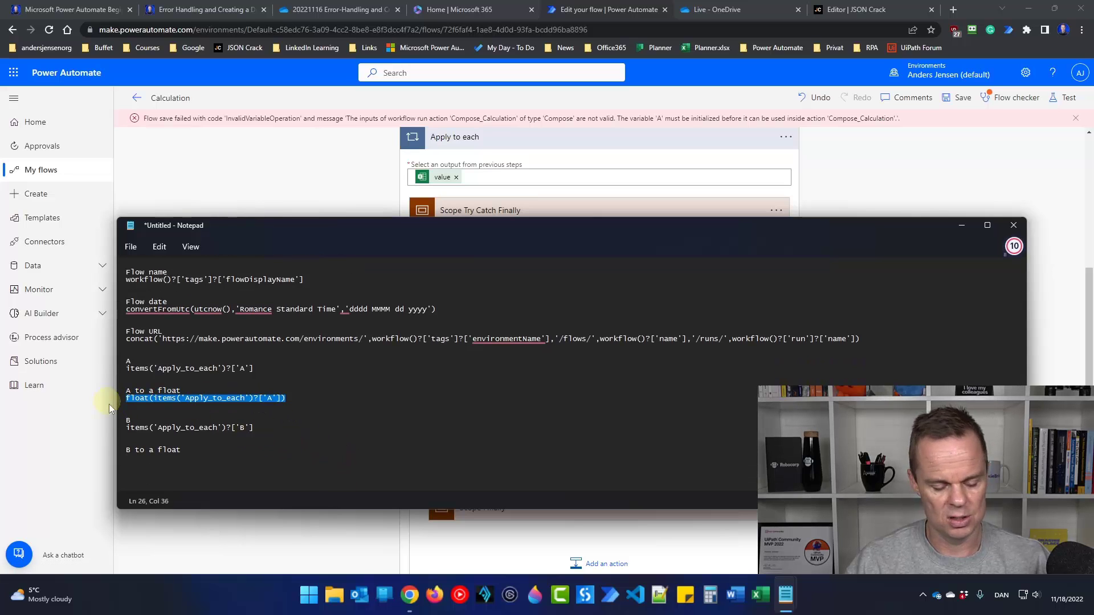
key("ctrl+c")
left_click(152, 437)
key("ctrl+v")
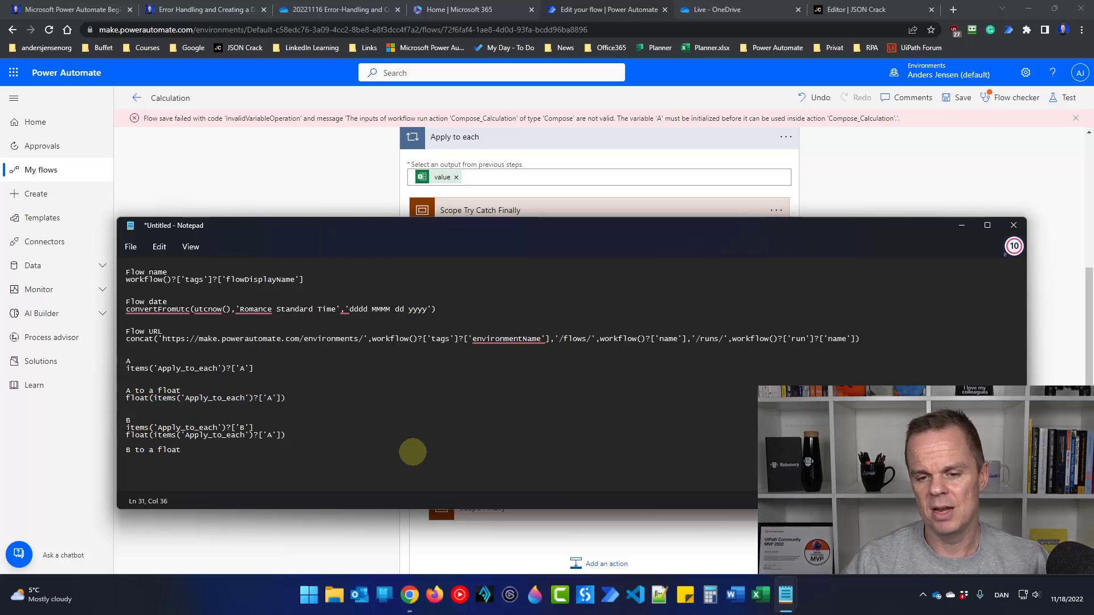
key("Return")
scroll(411, 452, "down", 1)
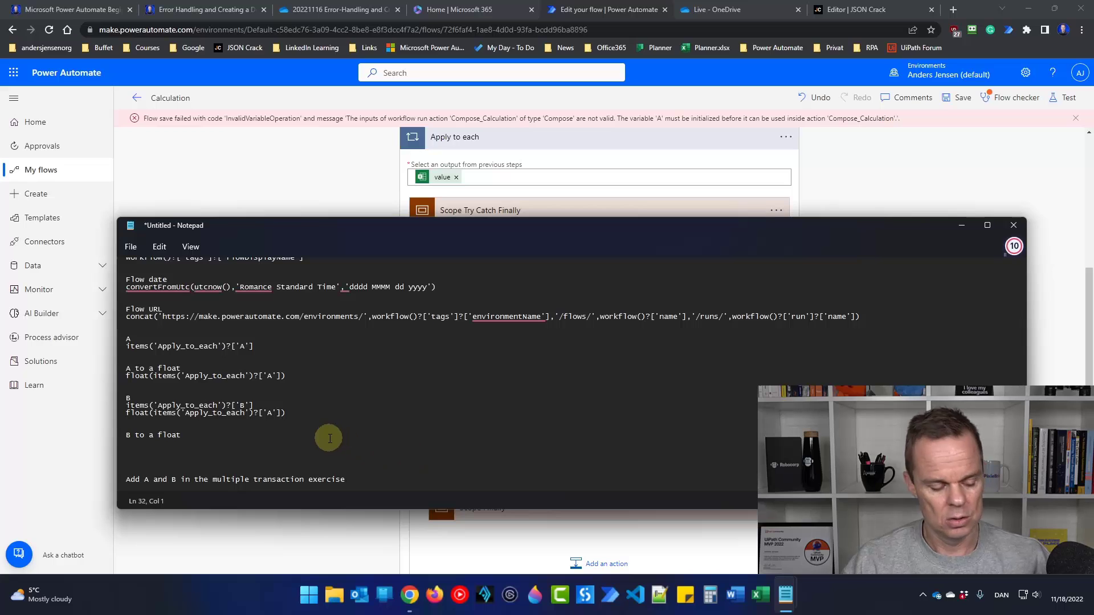
key("BackSpace")
left_click(182, 445)
left_click(183, 437)
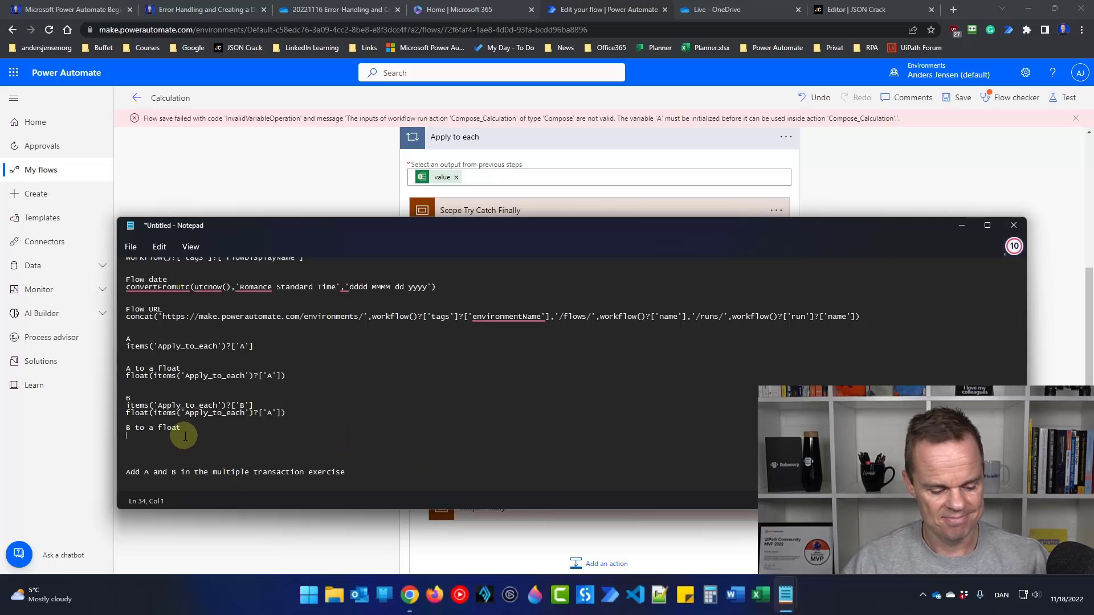
key("ctrl+v")
left_click(215, 458)
key("BackSpace")
key("BackSpace")
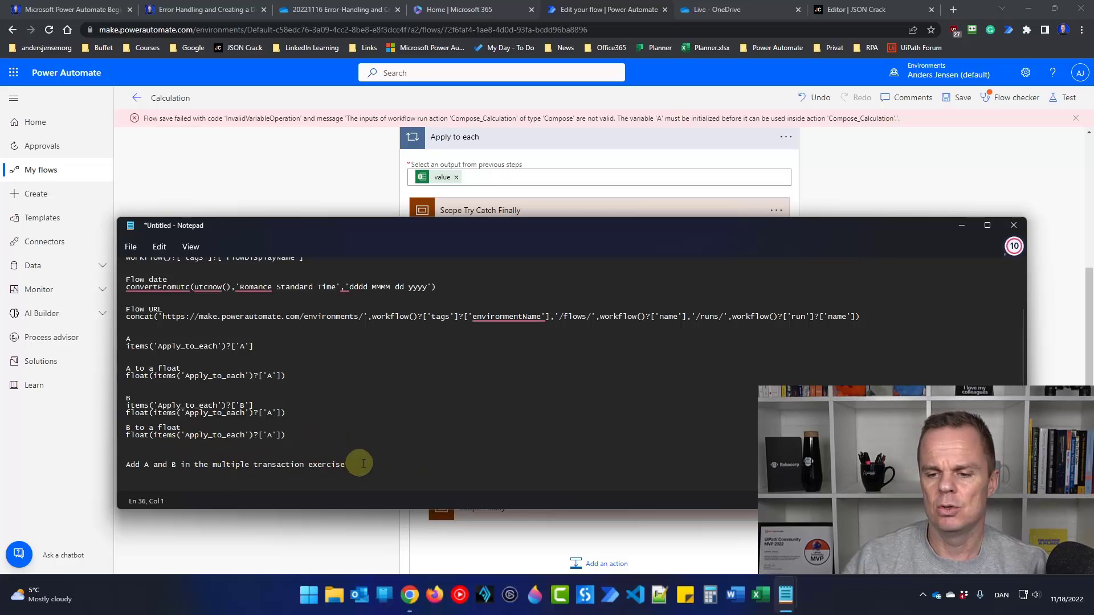
Insert a blank line above the "B to a float" note and start the expression add( beneath the multiple transaction exercise heading.
left_click(146, 412)
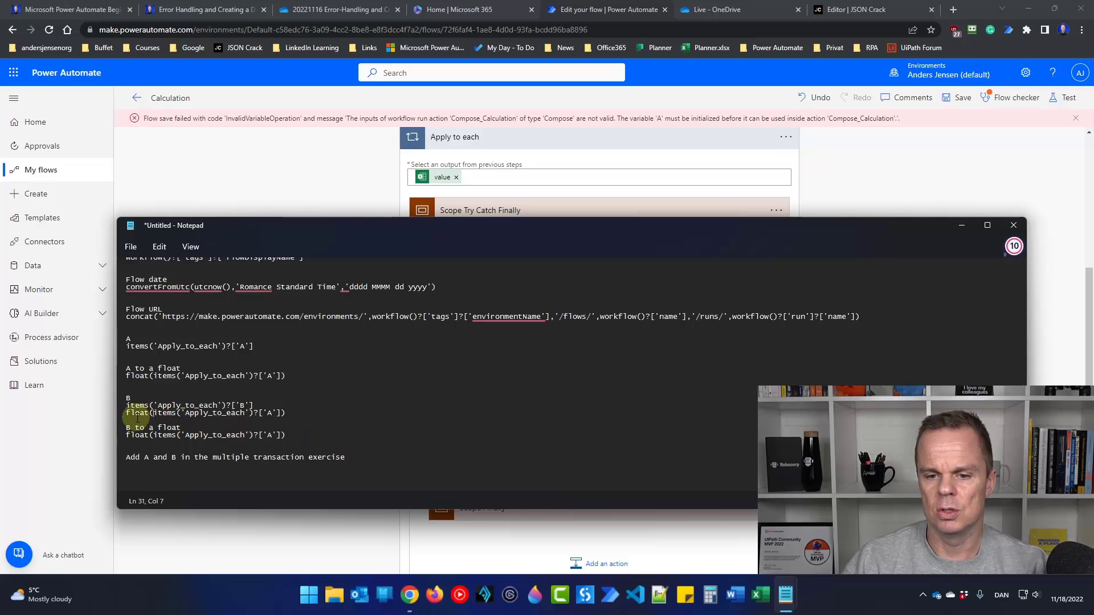
left_click(307, 413)
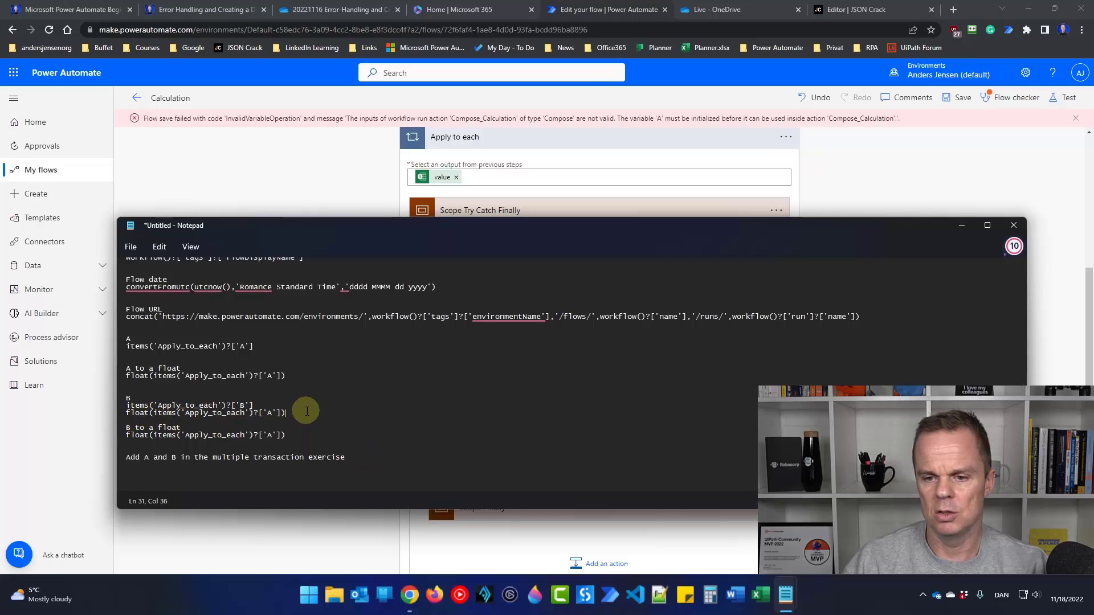
key("Return")
scroll(365, 455, "up", 1)
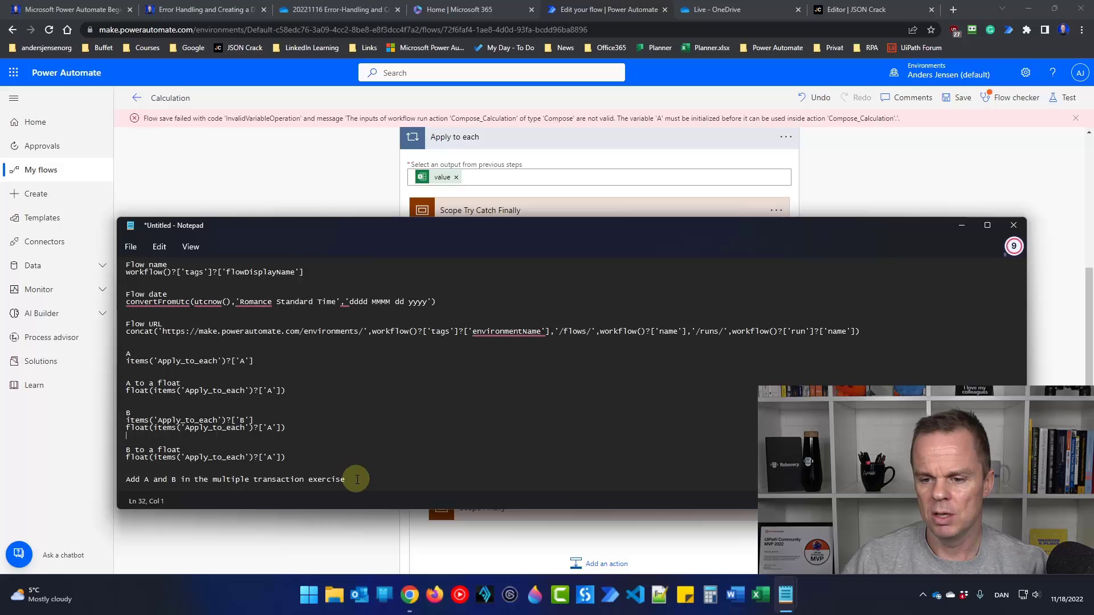
left_click(376, 477)
key("Return")
type("add")
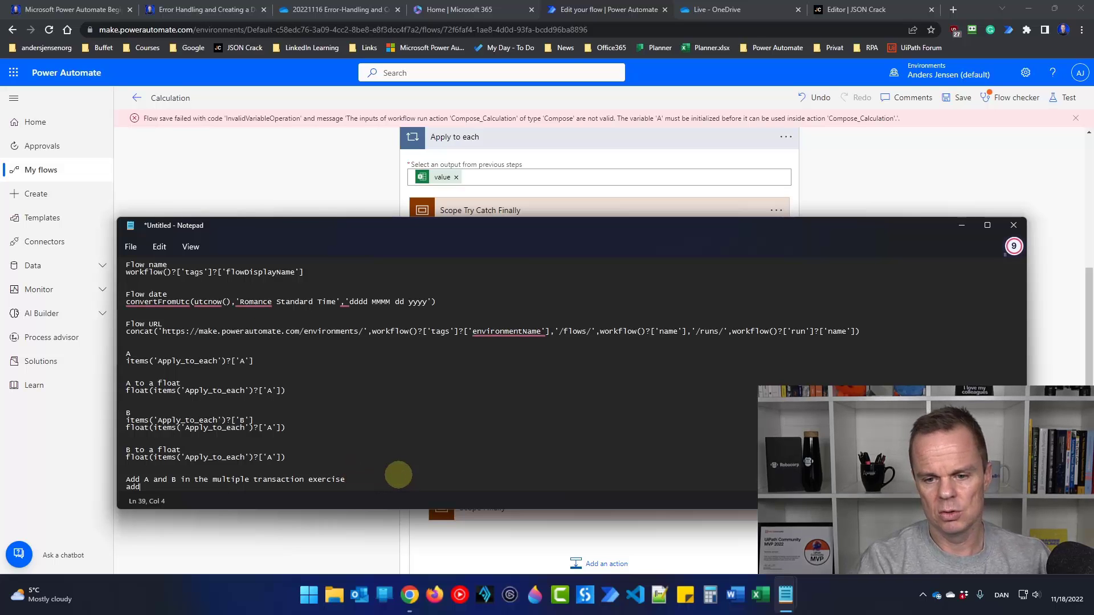
type("(")
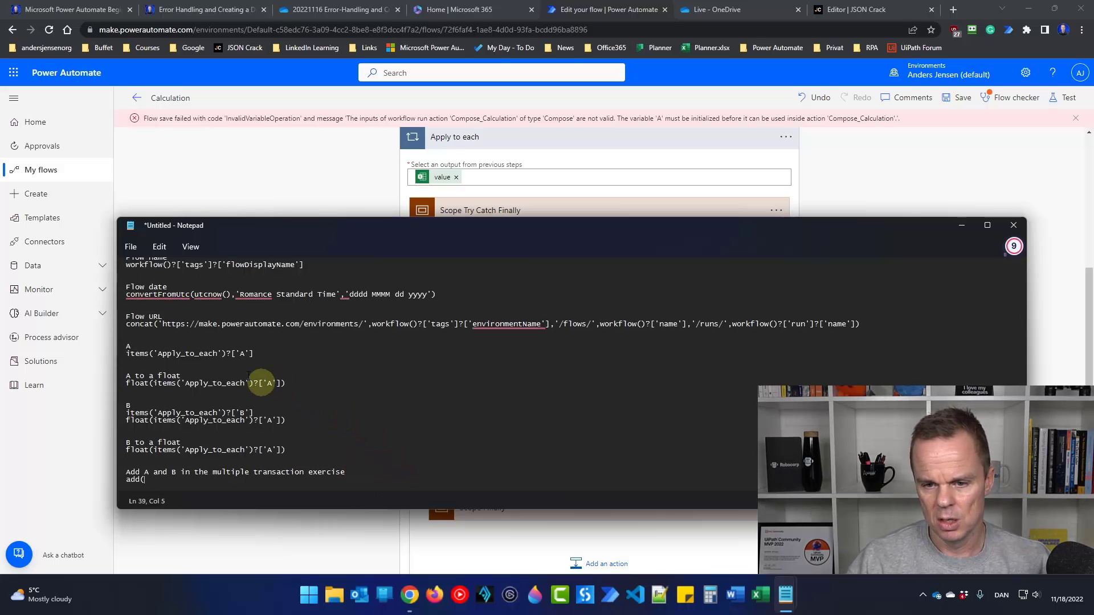
Change the column in the "B to a float" expression to 'B' and delete the stray float expression from the B note.
left_click_drag(285, 382, 120, 382)
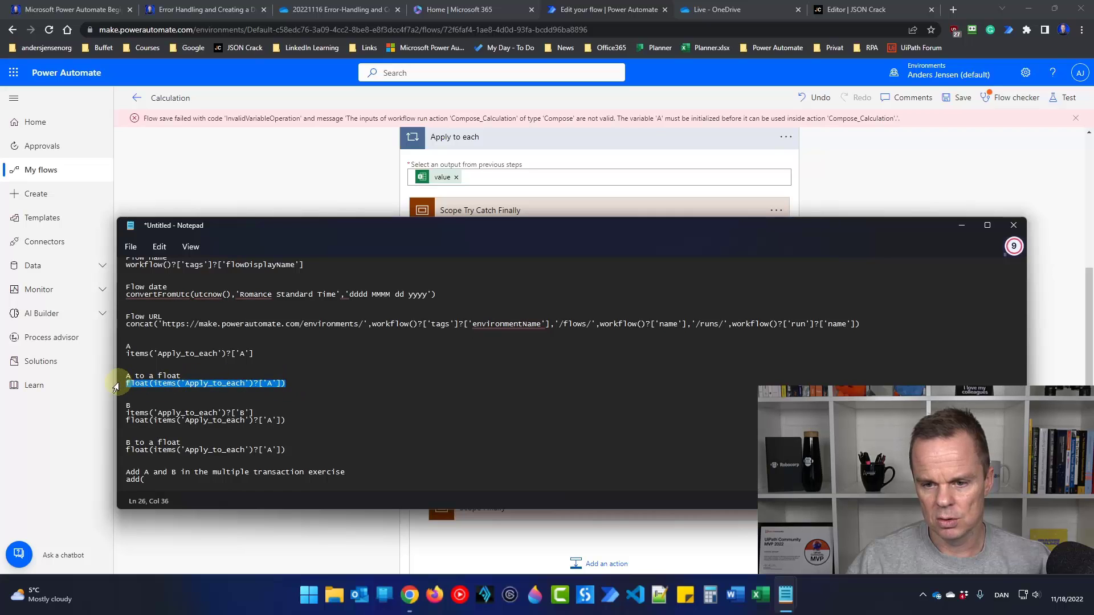
left_click(275, 420)
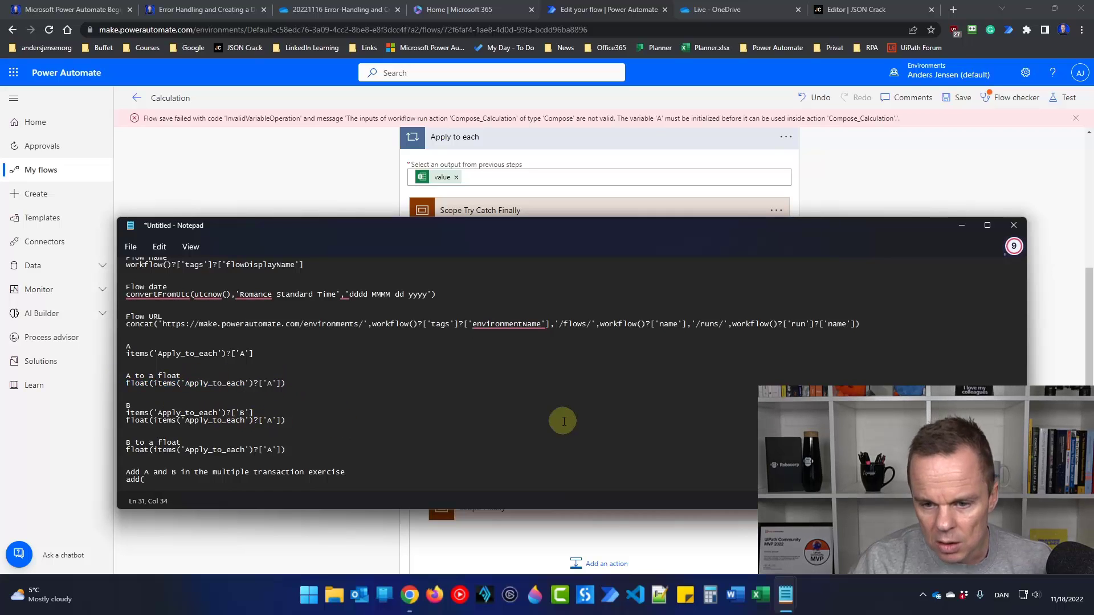
key("Down")
key("Down")
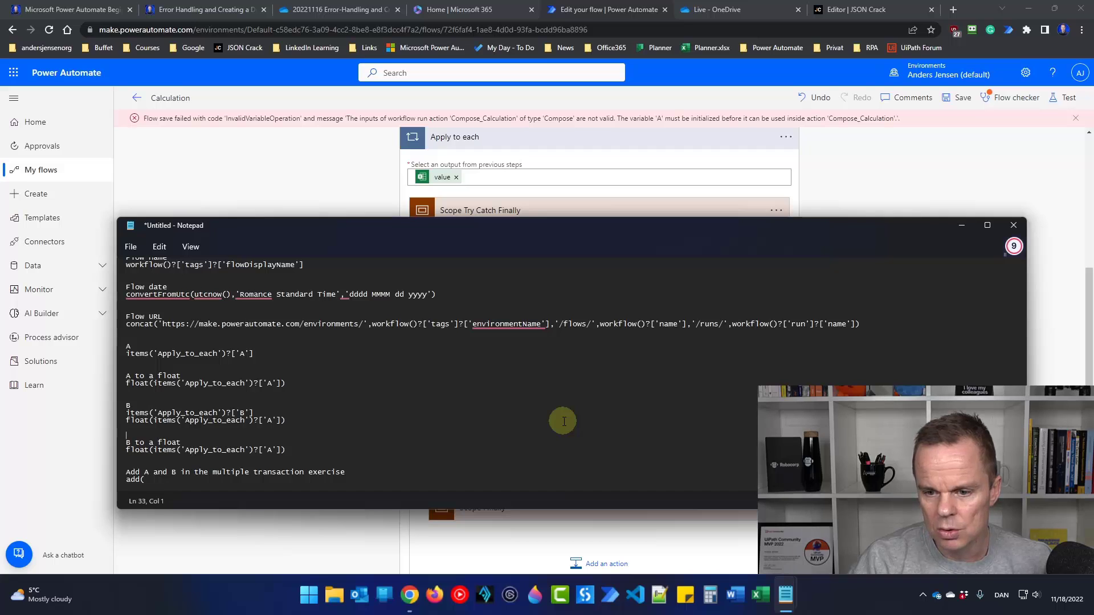
left_click(274, 449)
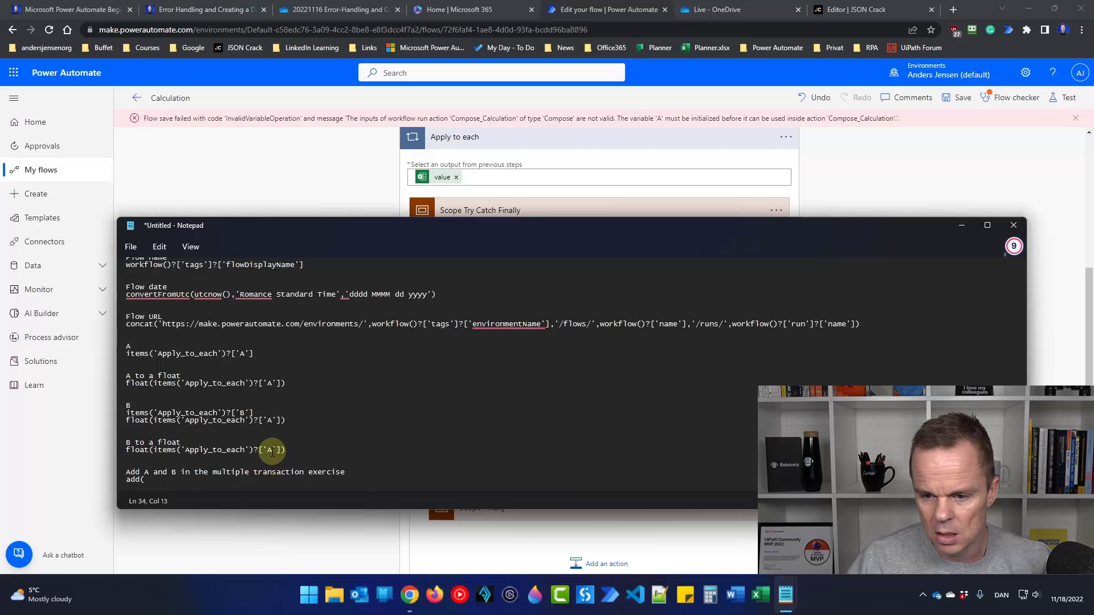
key("BackSpace")
type("B")
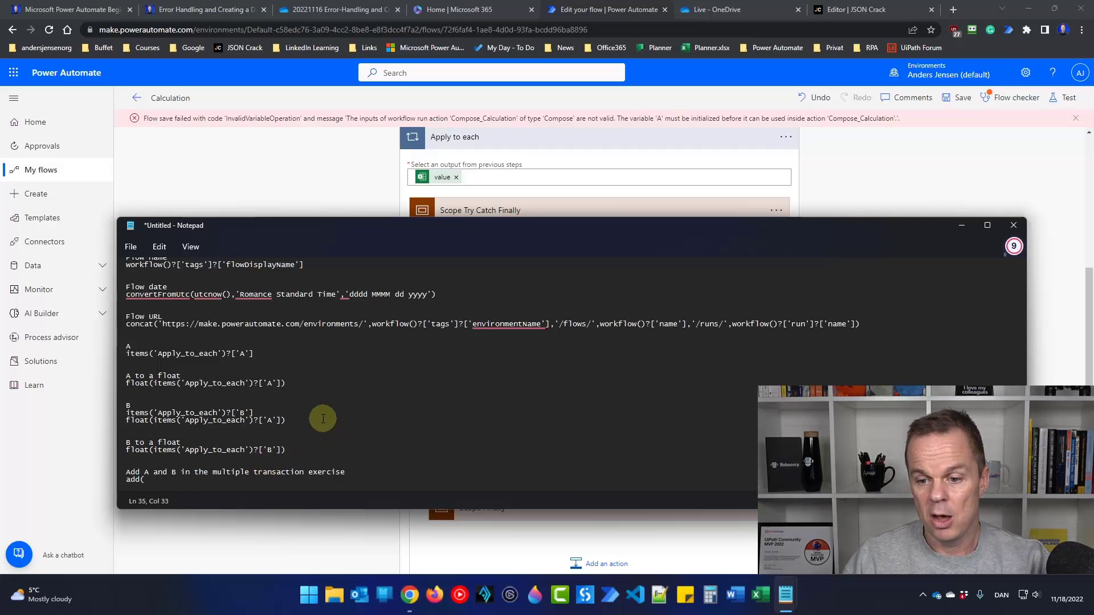
left_click_drag(322, 421, 286, 420)
key("BackSpace")
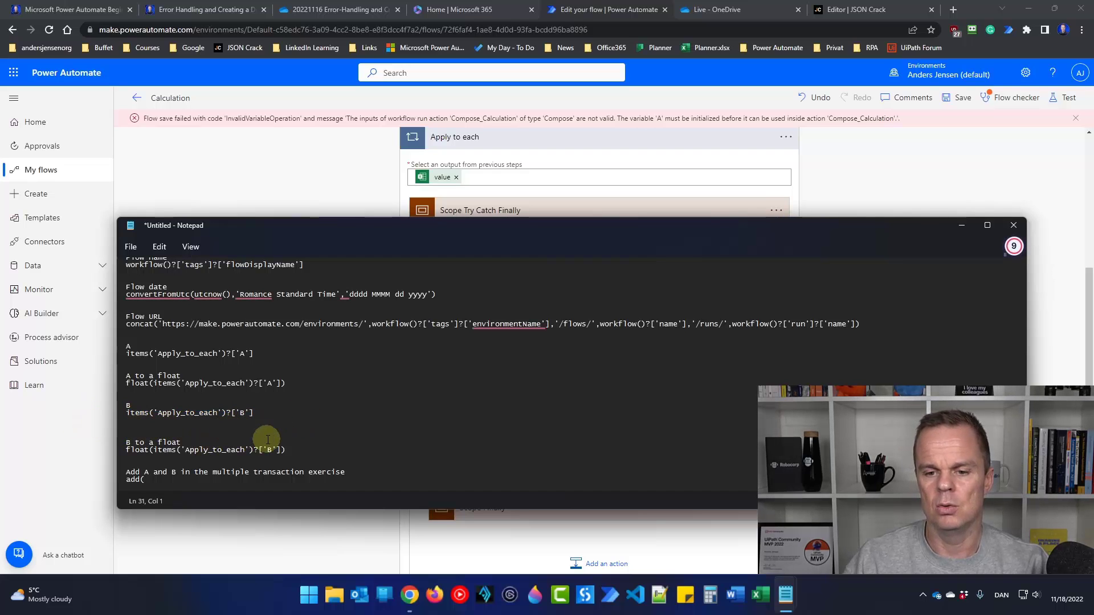
left_click(257, 405)
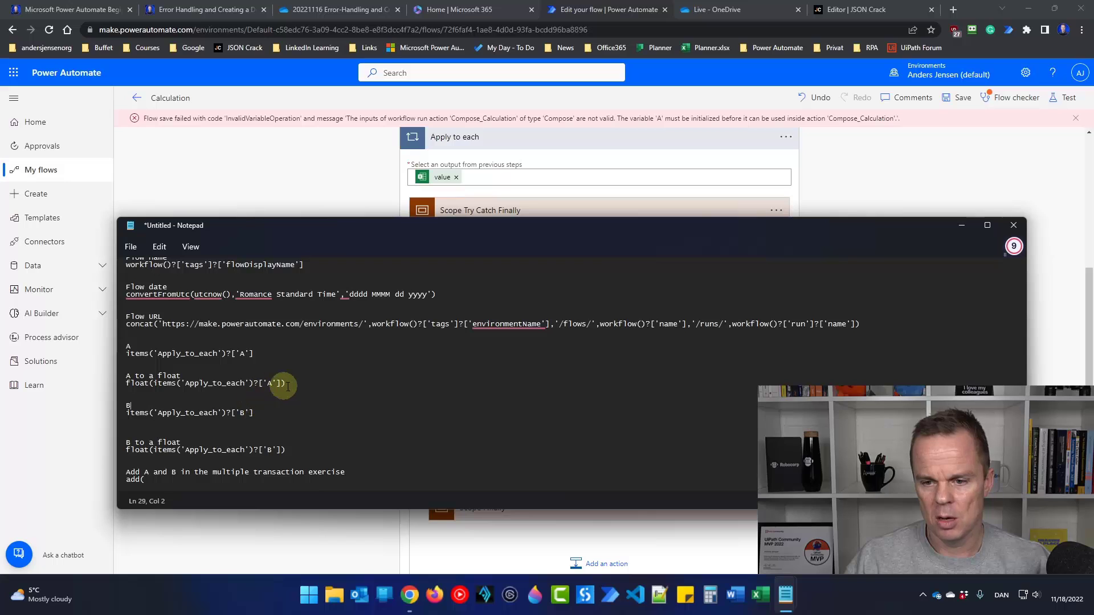
Complete the exercise expression as add(float(items('Apply_to_each')?['A']),float(items('Apply_to_each')?['B'])) by reusing the two float expressions from the notes.
left_click_drag(288, 386, 124, 384)
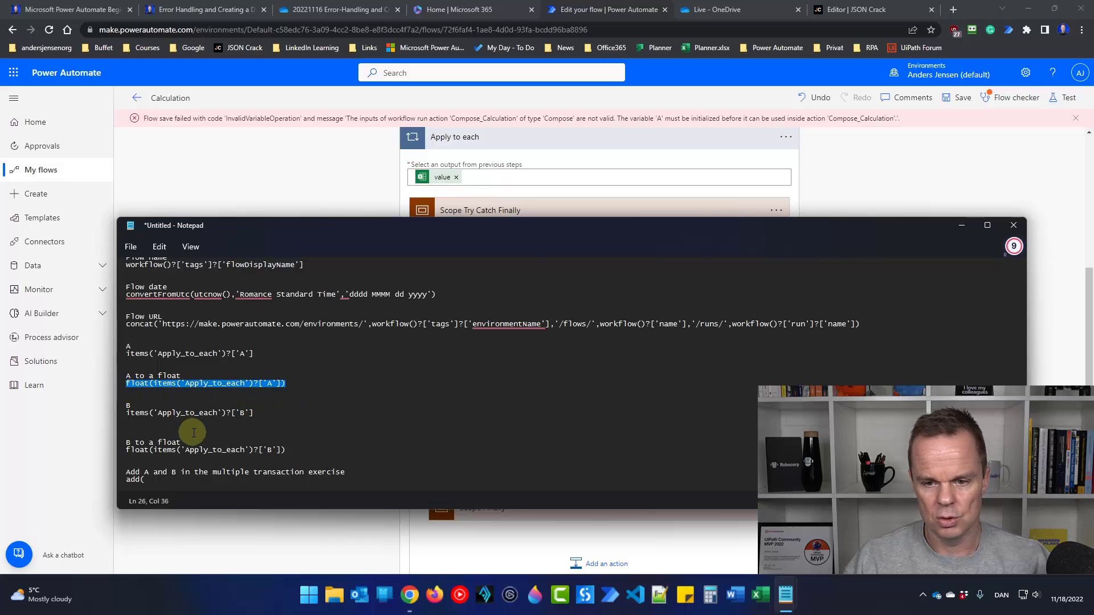
key("ctrl+c")
left_click(190, 480)
key("ctrl+v")
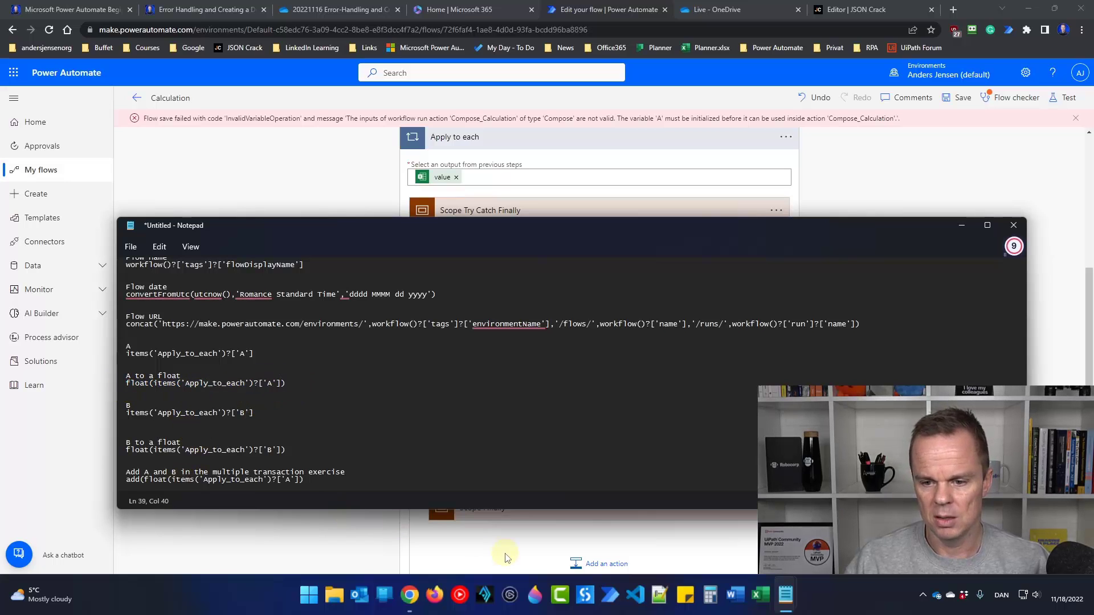
type(",")
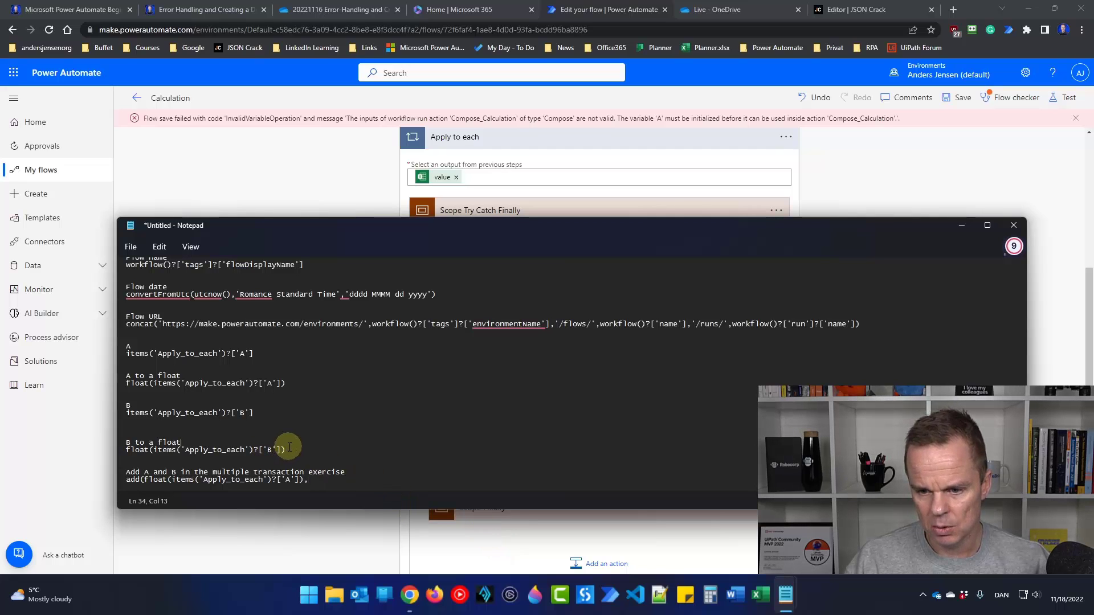
left_click_drag(285, 450, 125, 450)
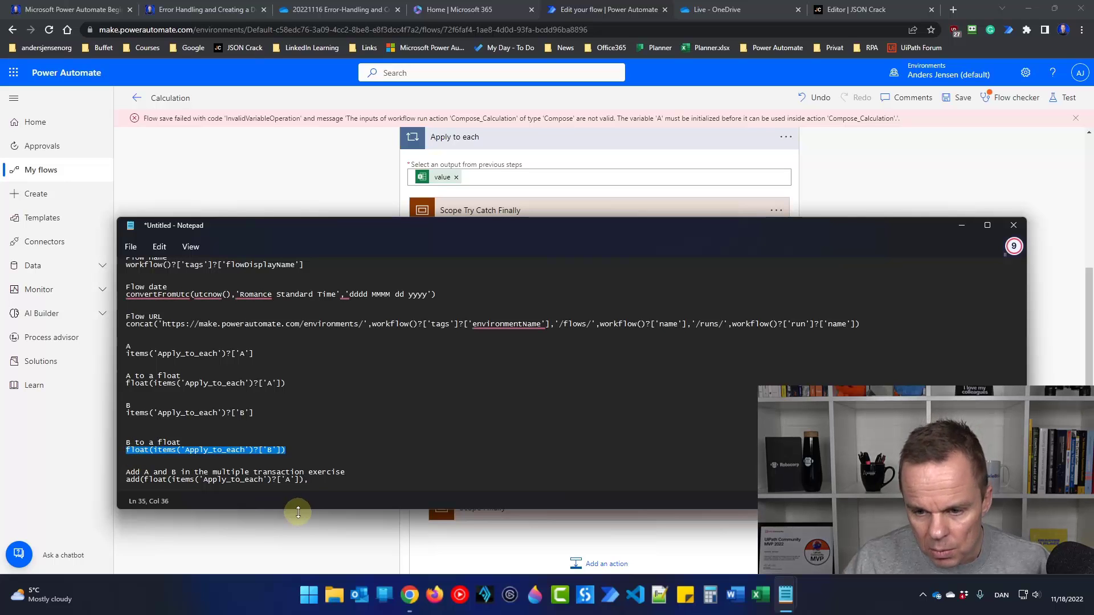
left_click(332, 483)
key("ctrl+v")
type(")")
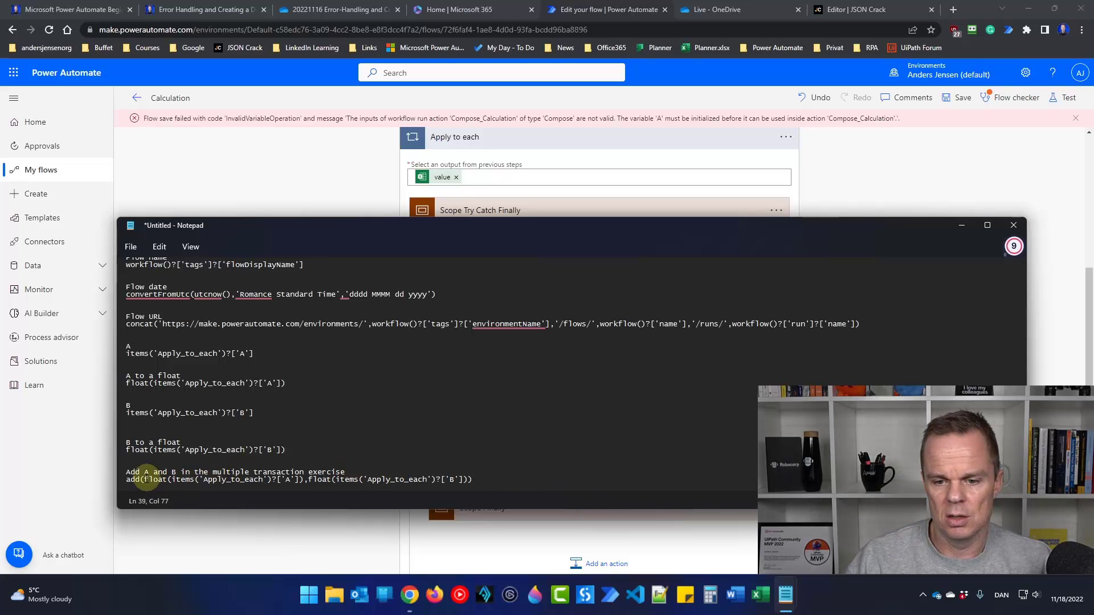
Copy the finished add expression, switch back to the Power Automate flow, and insert it as an expression in Compose Calculation's inputs.
left_click_drag(500, 479, 127, 479)
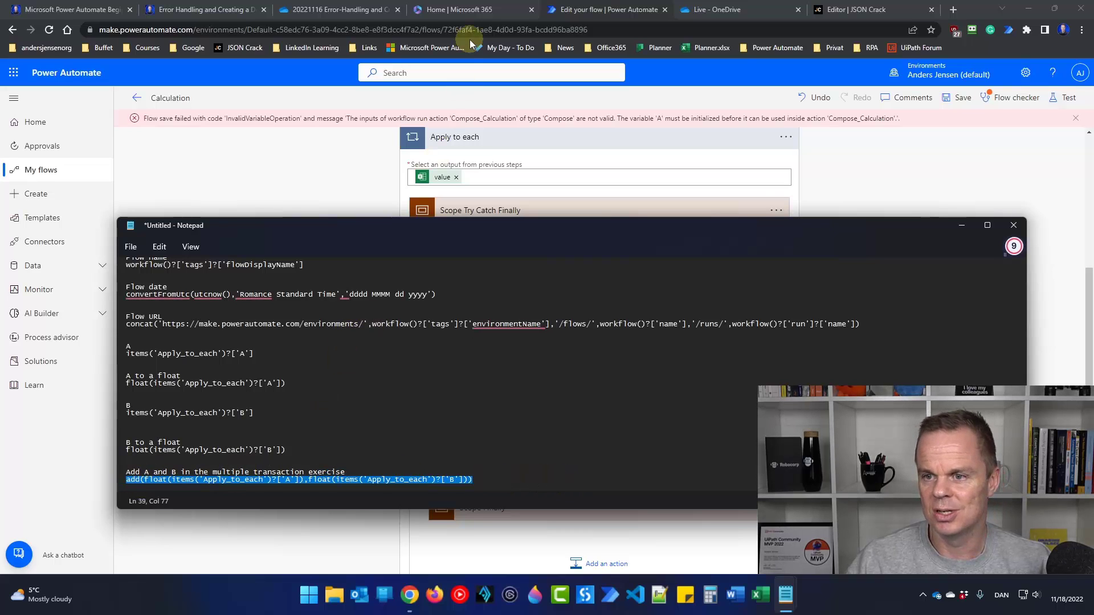
left_click(330, 161)
left_click(563, 323)
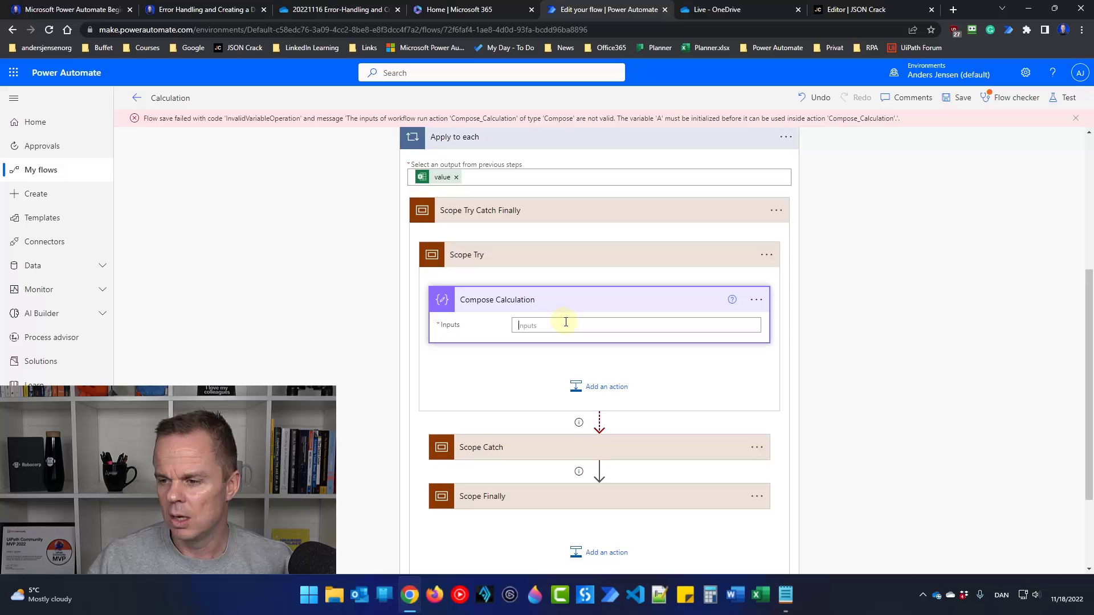
left_click(873, 338)
left_click(686, 326)
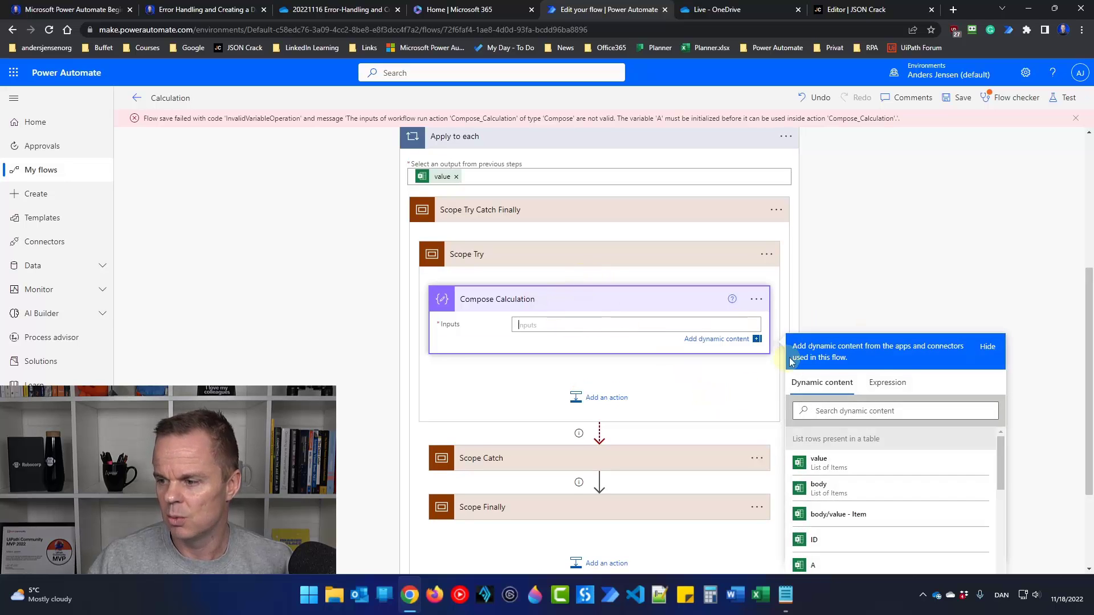
left_click(883, 389)
key("ctrl+v")
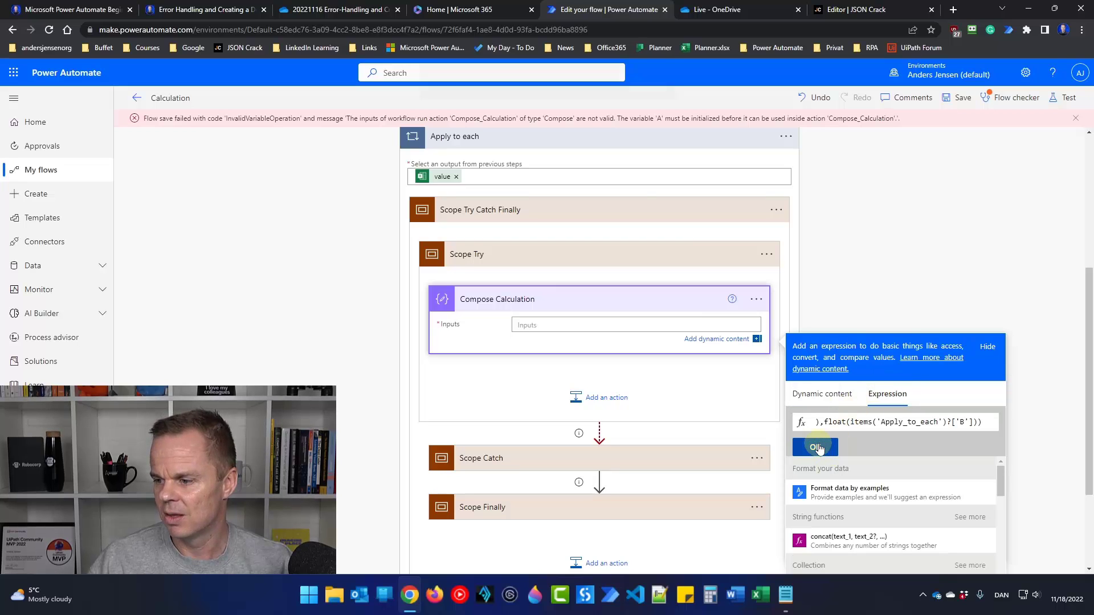
left_click(814, 447)
left_click(647, 87)
left_click(814, 447)
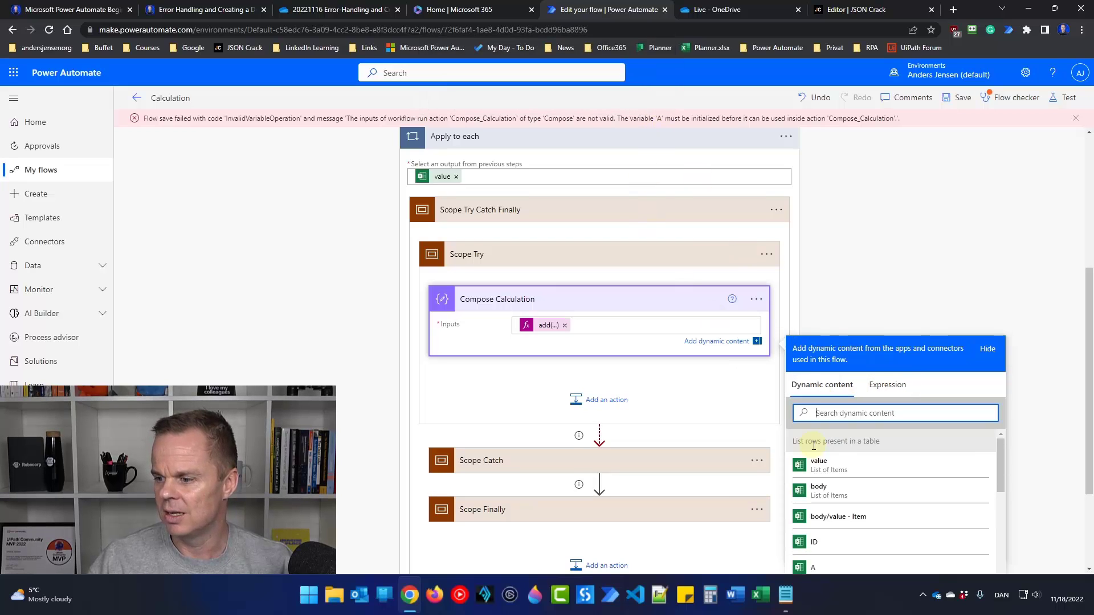
Save the flow and open the Calculation.xlsx workbook from the Live folder in OneDrive.
left_click(963, 98)
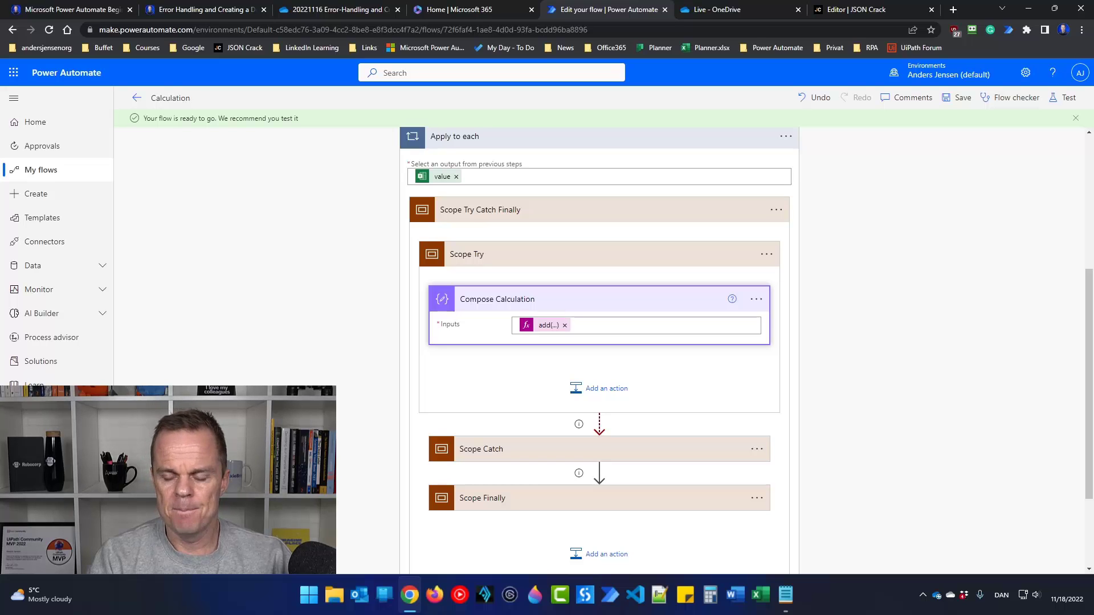
scroll(518, 439, "down", 2)
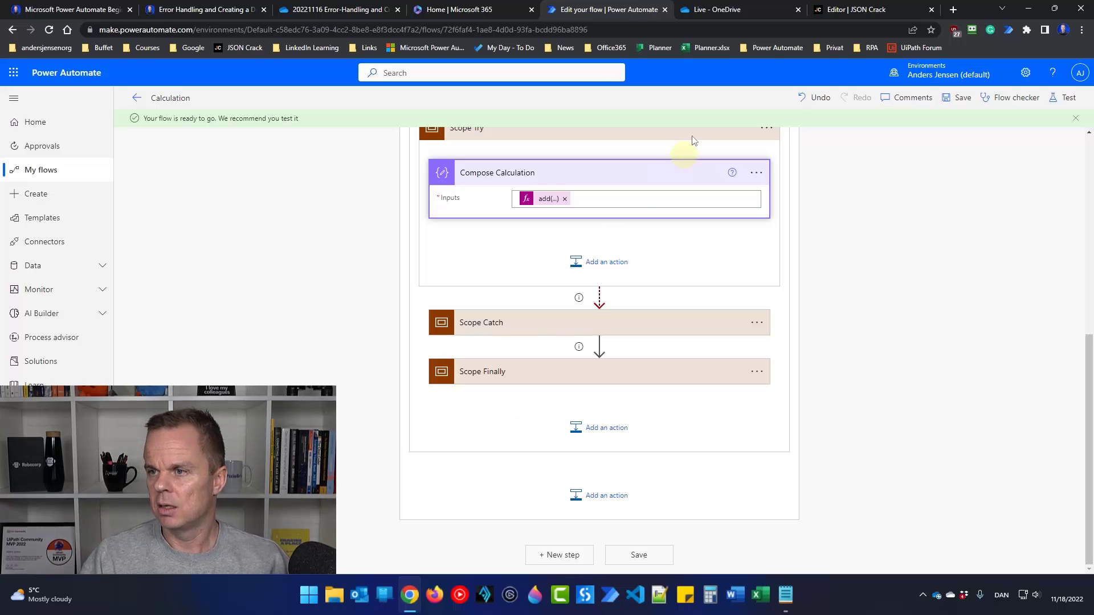
left_click(713, 11)
left_click(208, 188)
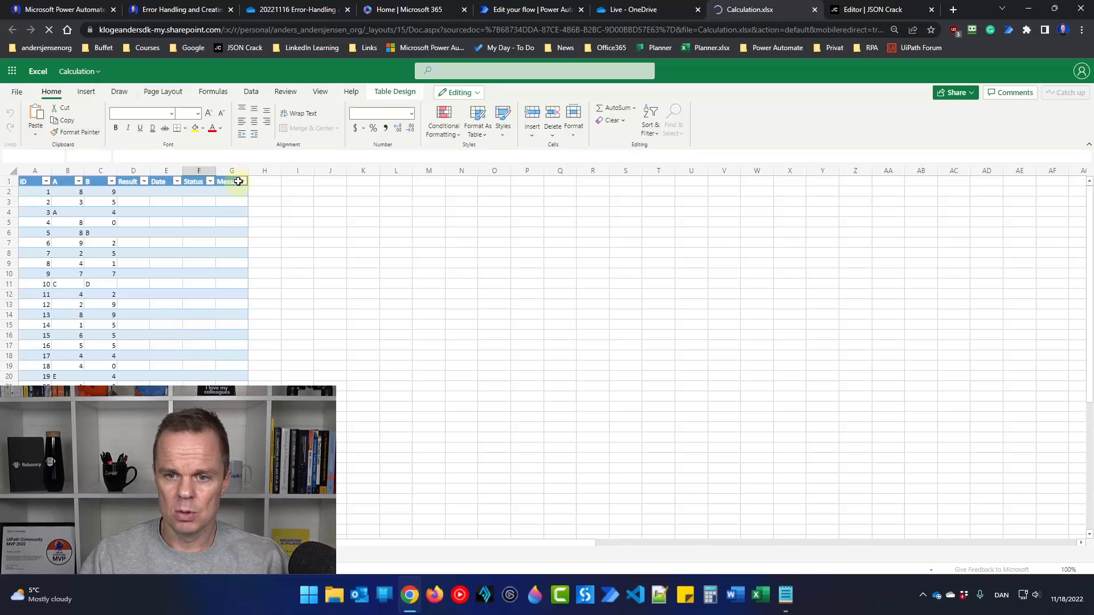
Review the Status column of the calculation table in Excel and return to the Power Automate flow.
left_click(203, 191)
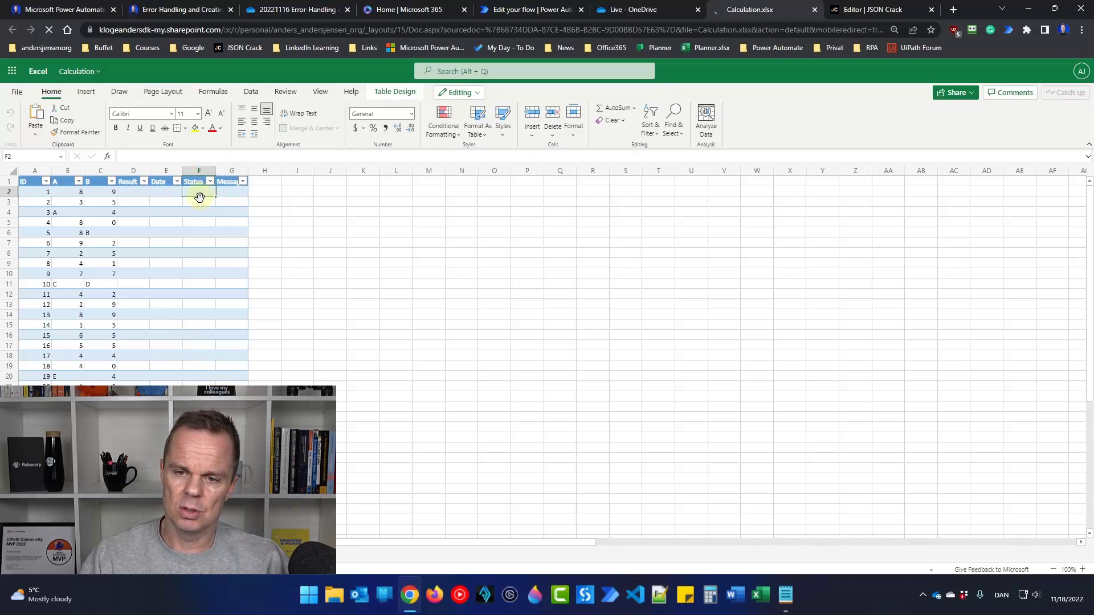
left_click(199, 201)
left_click(199, 211)
left_click(199, 222)
left_click(205, 190)
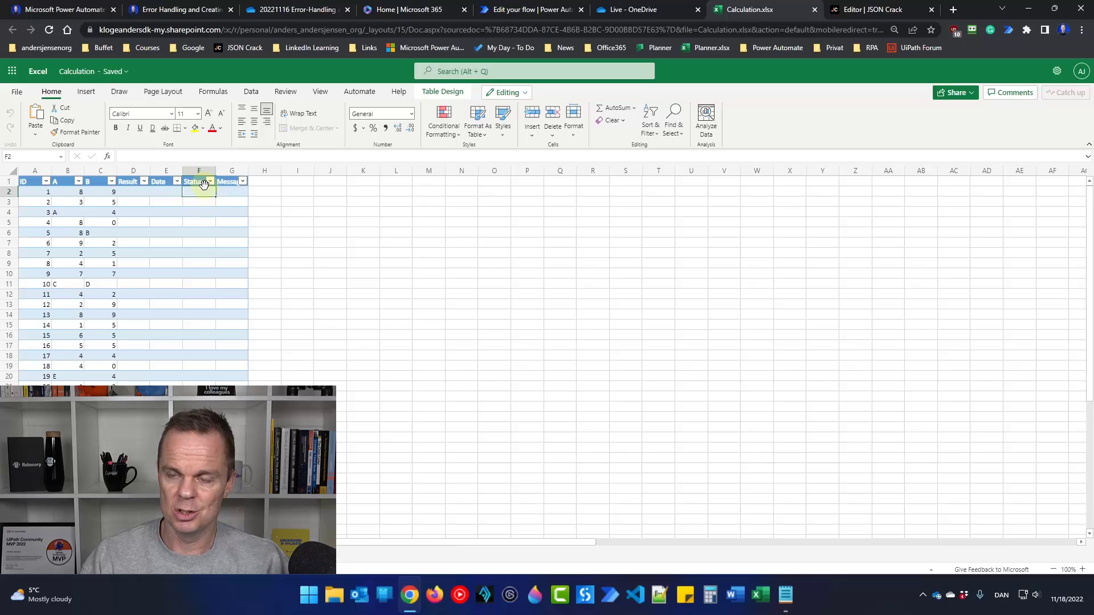
left_click(296, 9)
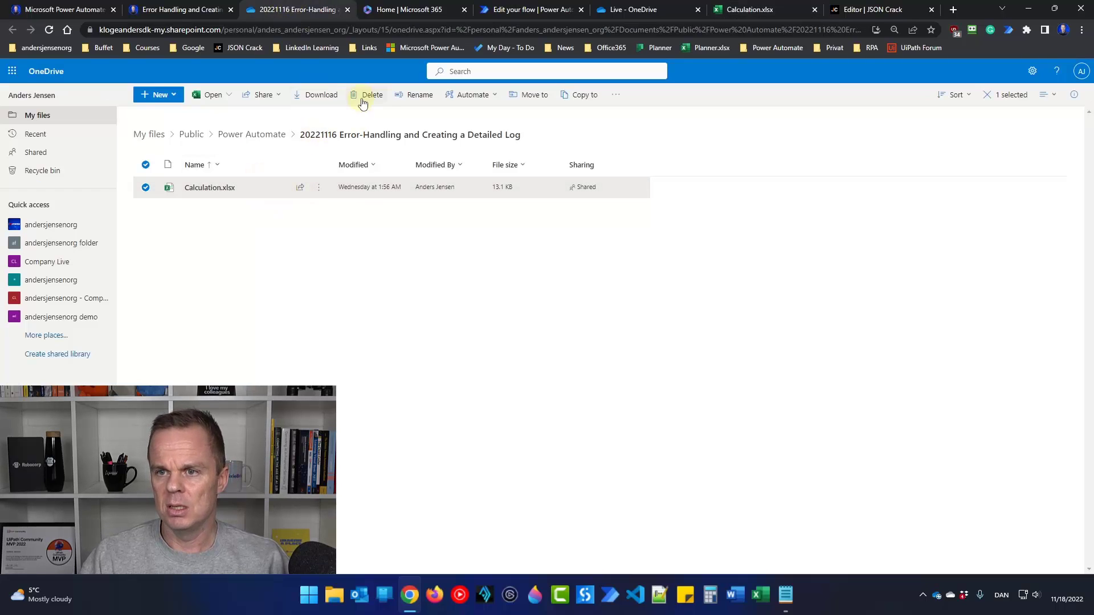
left_click(510, 9)
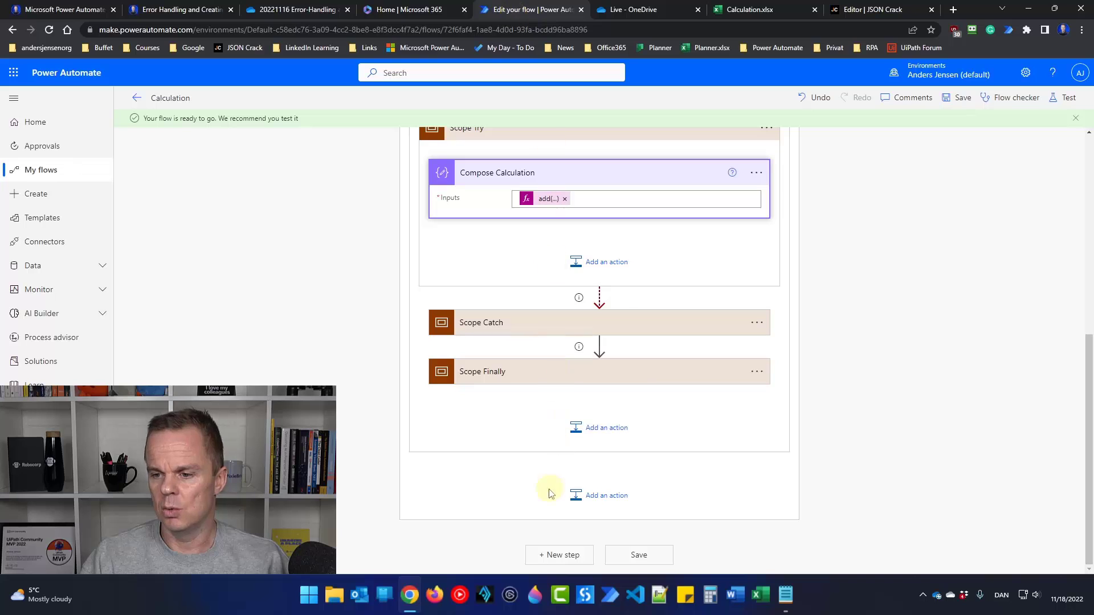
Expand Scope Catch and Scope Finally, and move the Compose Status action from Scope Catch into Scope Finally.
left_click(491, 325)
scroll(593, 392, "down", 1)
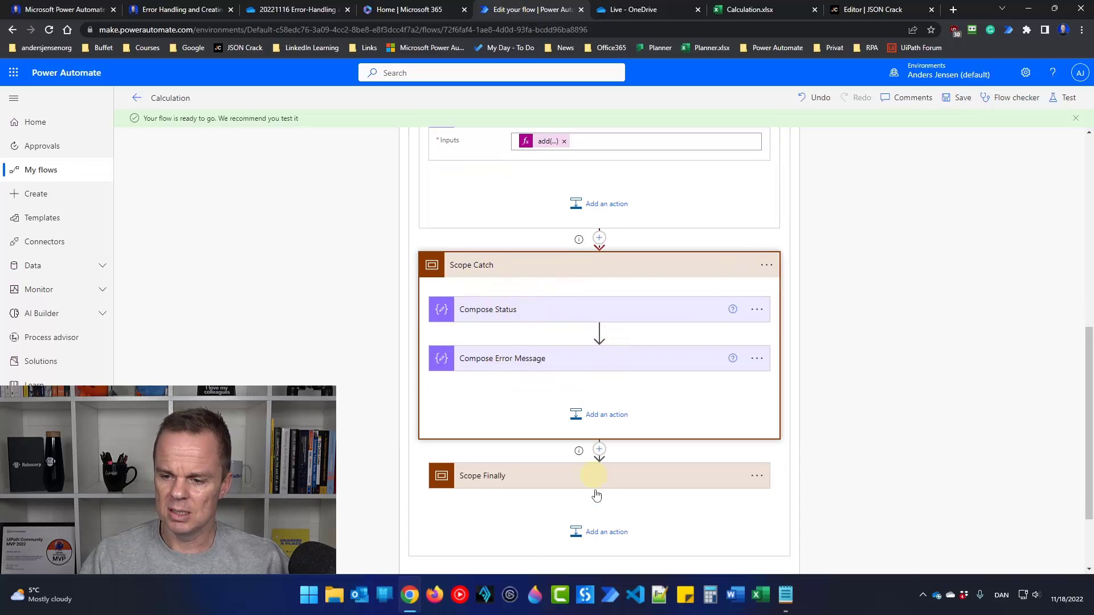
left_click(531, 483)
scroll(566, 264, "down", 2)
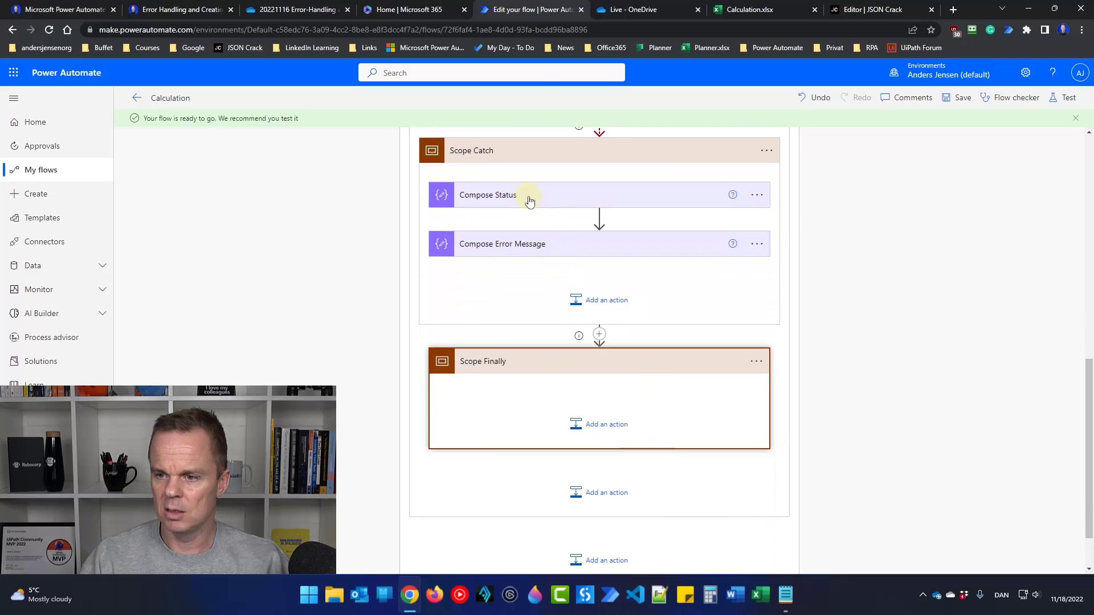
left_click_drag(528, 198, 609, 403)
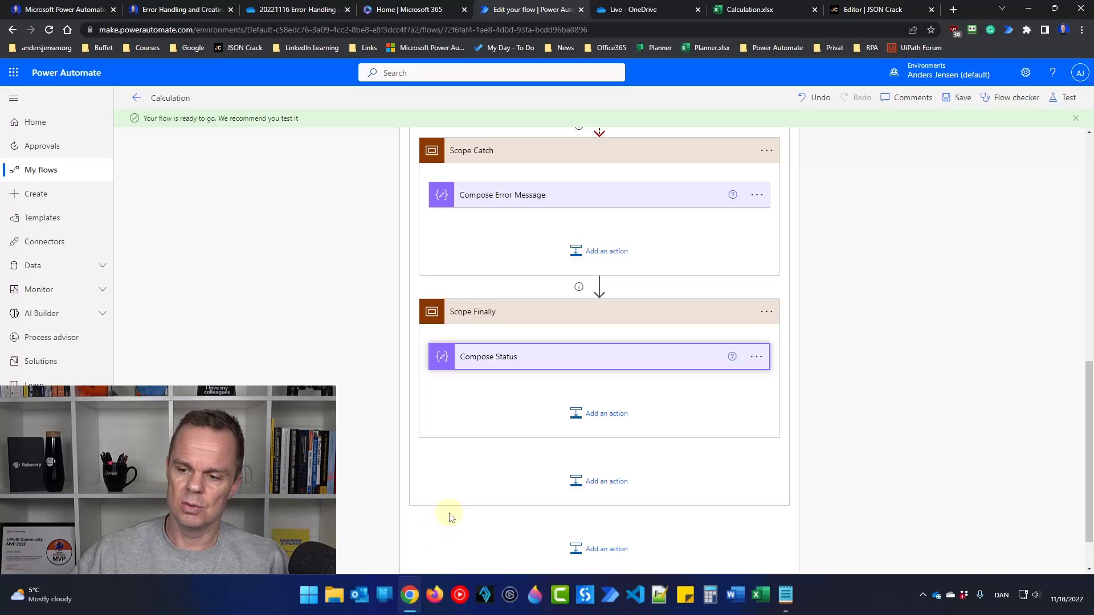
Add an Excel Online (Business) Update a row action below Compose Status in Scope Finally.
scroll(873, 498, "up", 7)
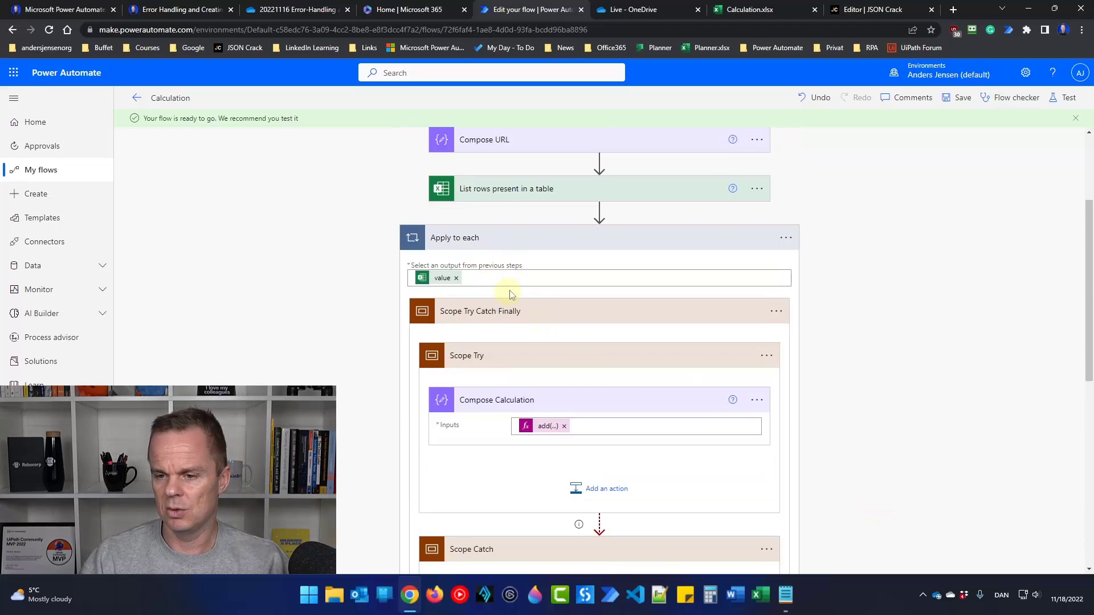
scroll(510, 294, "down", 6)
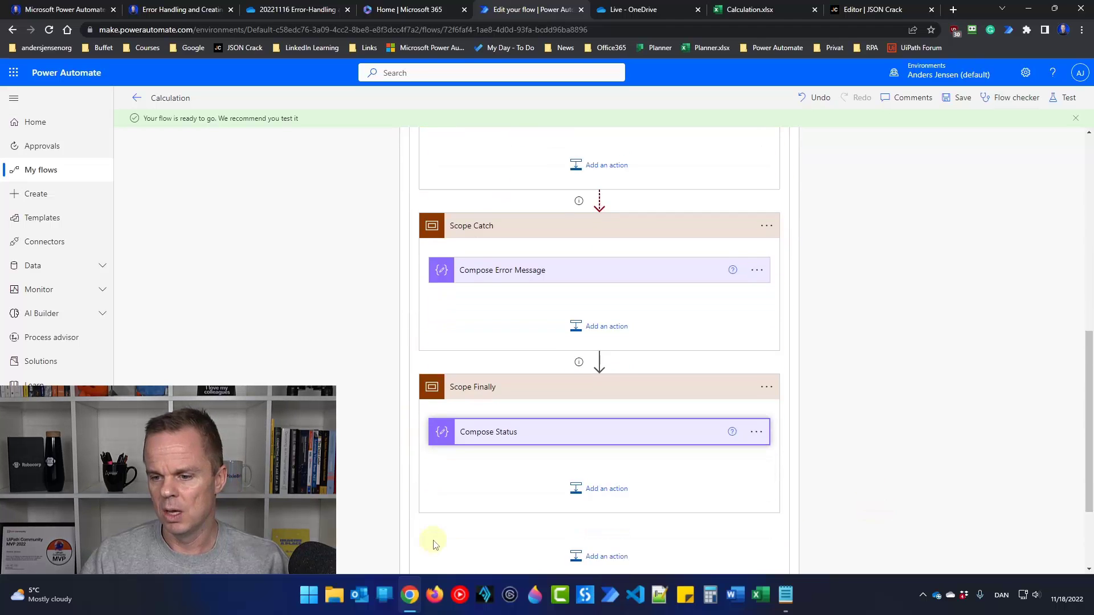
left_click(618, 474)
type("u")
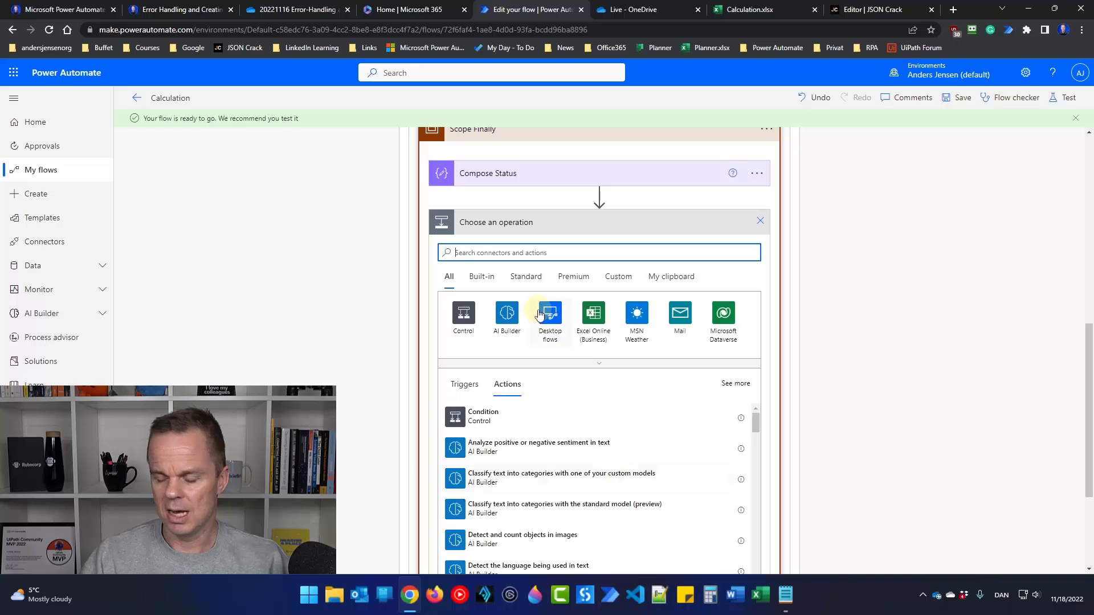
type("pdate")
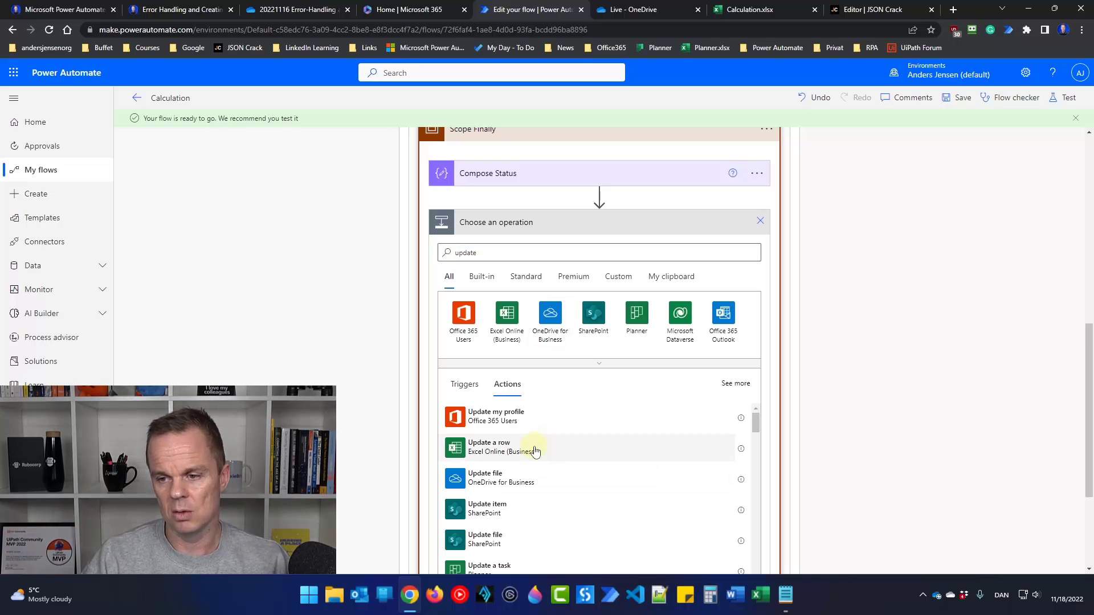
left_click(532, 448)
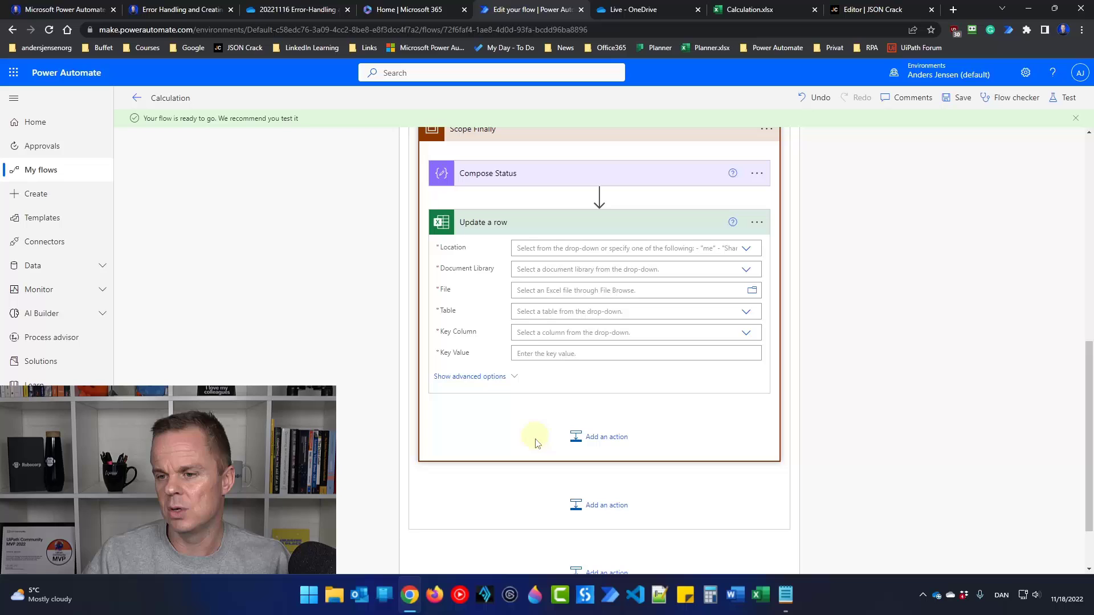
Point Update a row to OneDrive for Business, document library OneDrive, and the file /Live/Calculation.xlsx.
left_click(746, 249)
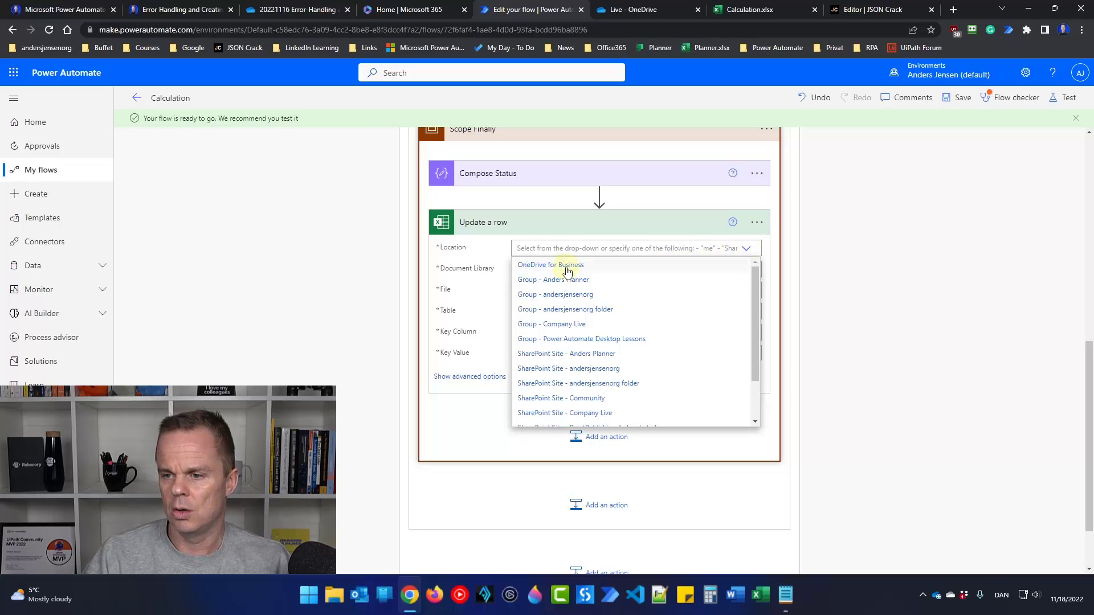
left_click(565, 265)
left_click(729, 269)
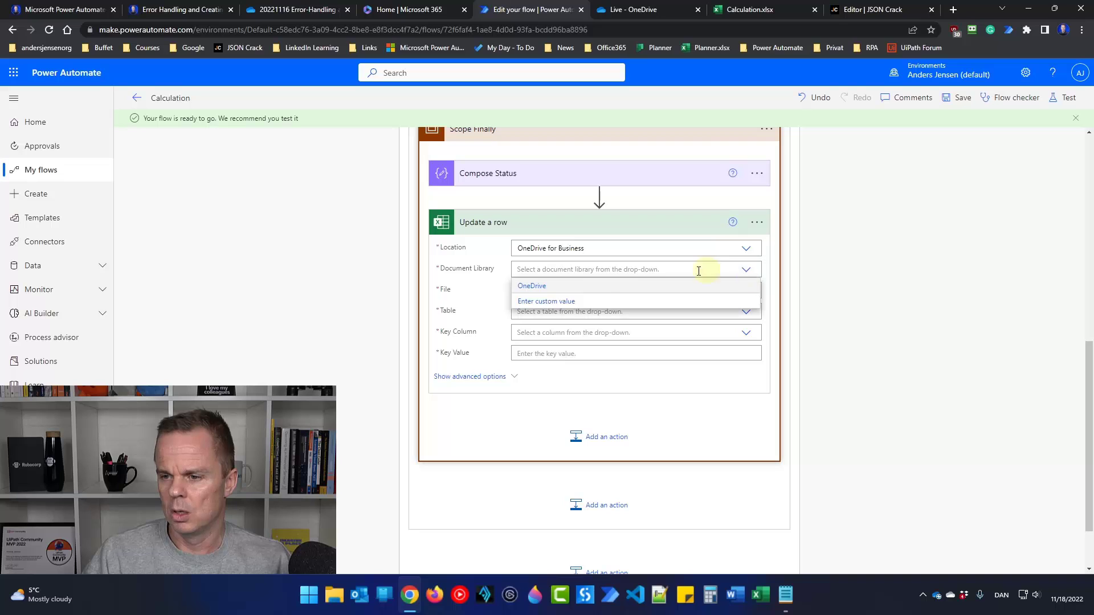
left_click(568, 287)
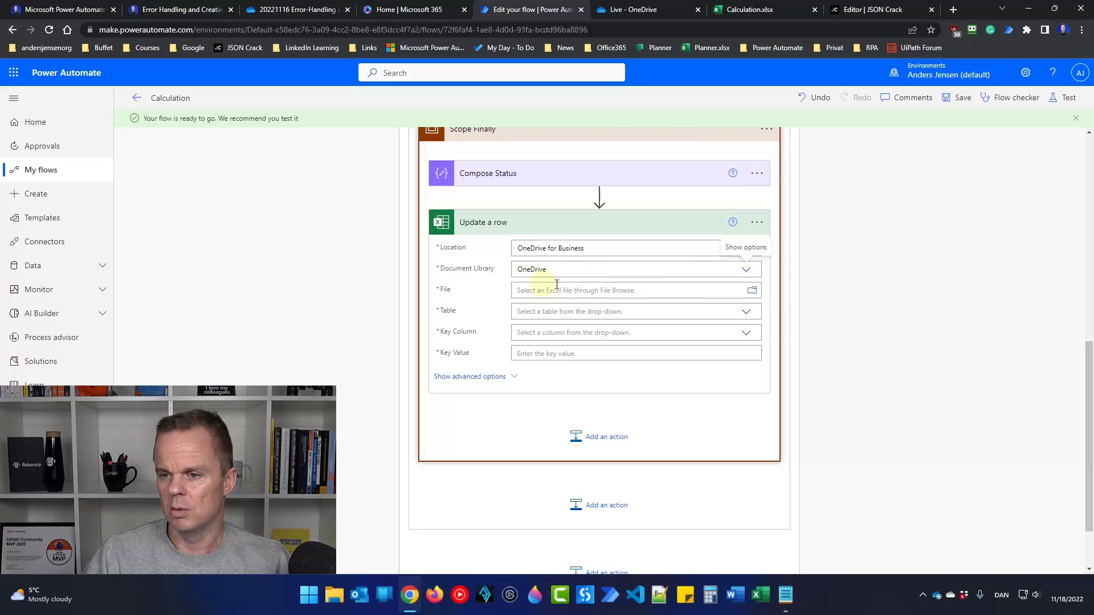
left_click(753, 291)
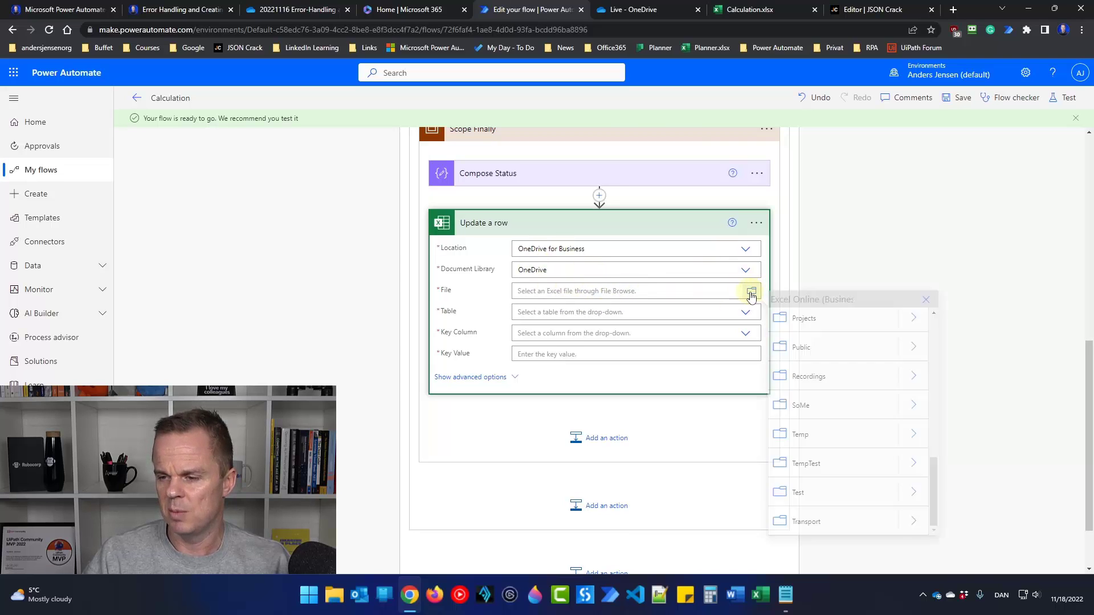
scroll(853, 428, "up", 2)
scroll(853, 428, "up", 3)
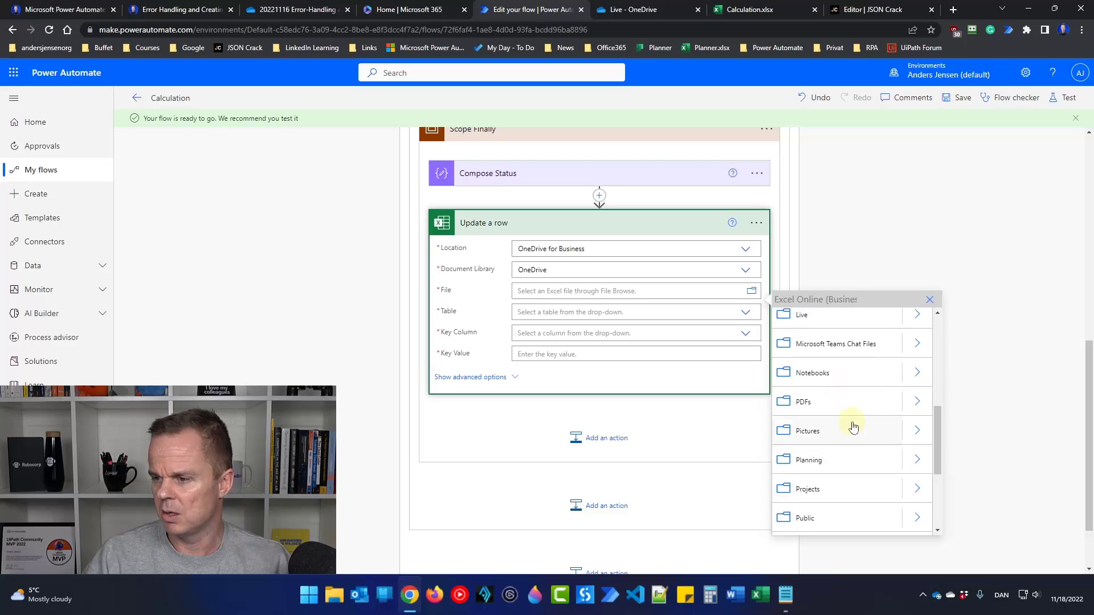
left_click(915, 371)
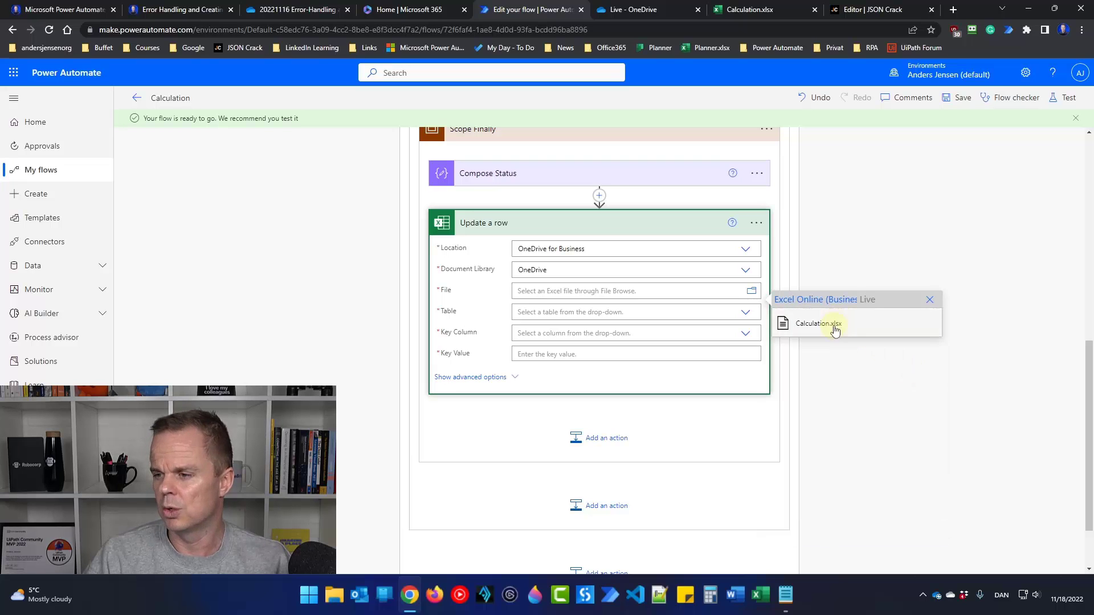
left_click(834, 323)
Set the table of Update a row to CalculationTable and its key column to ID.
left_click(594, 319)
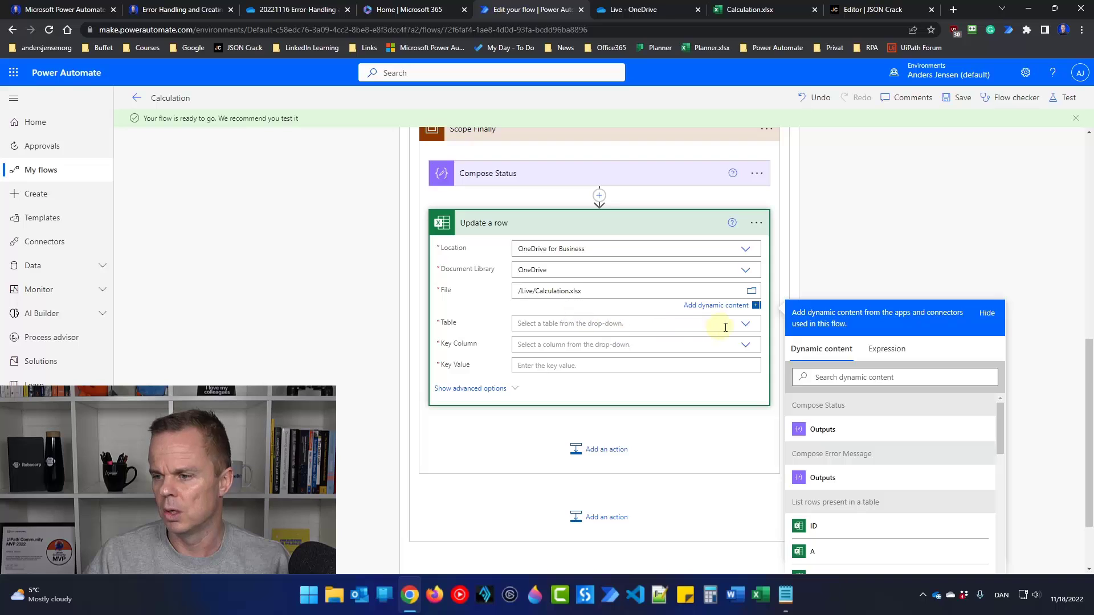
left_click(744, 323)
left_click(597, 328)
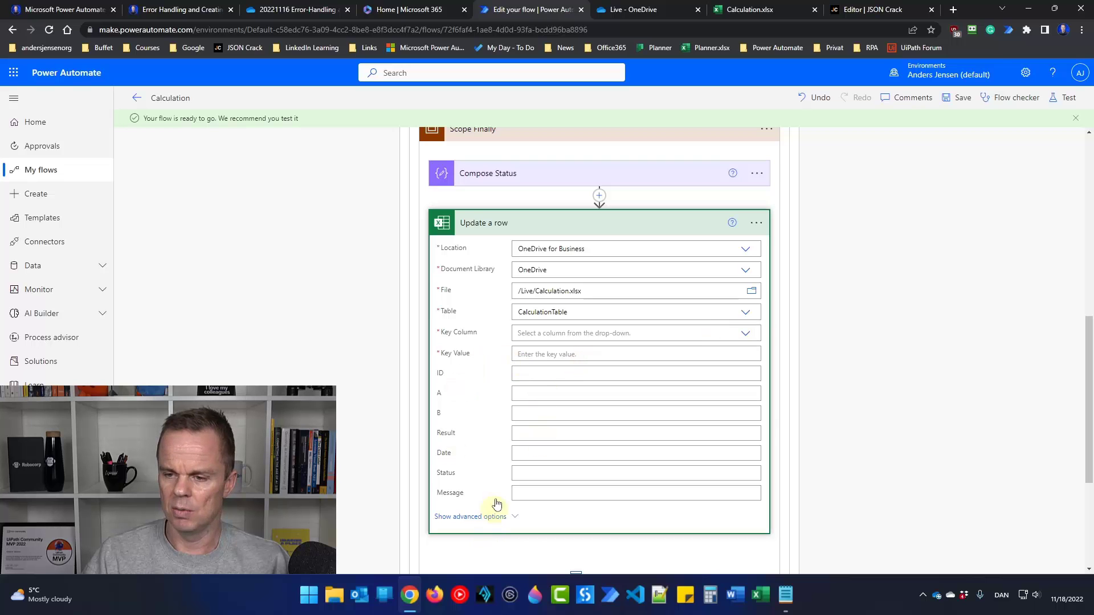
left_click(744, 333)
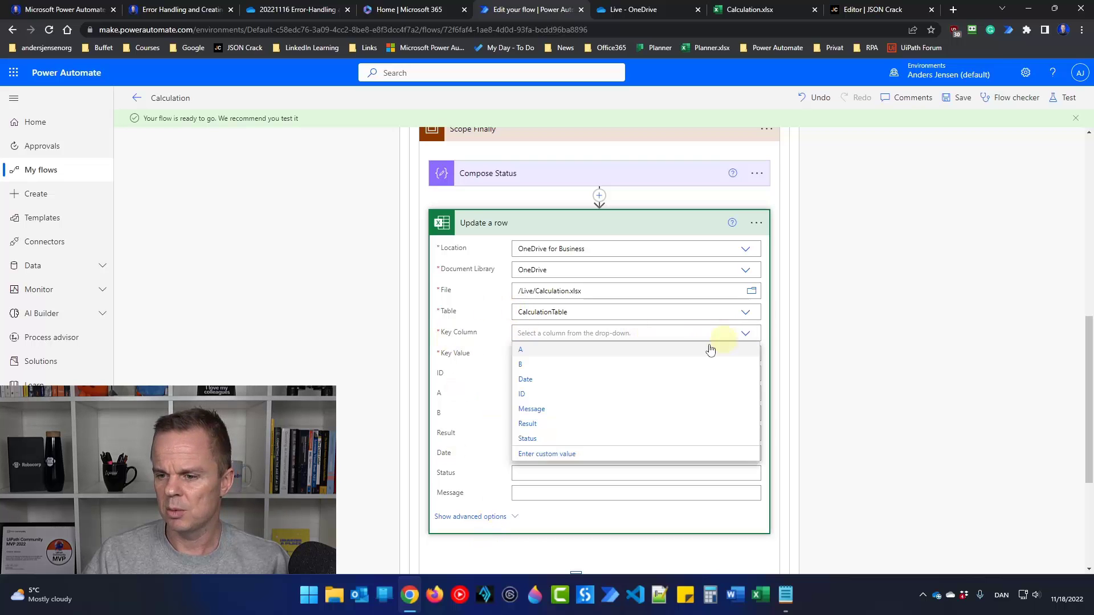
left_click(595, 399)
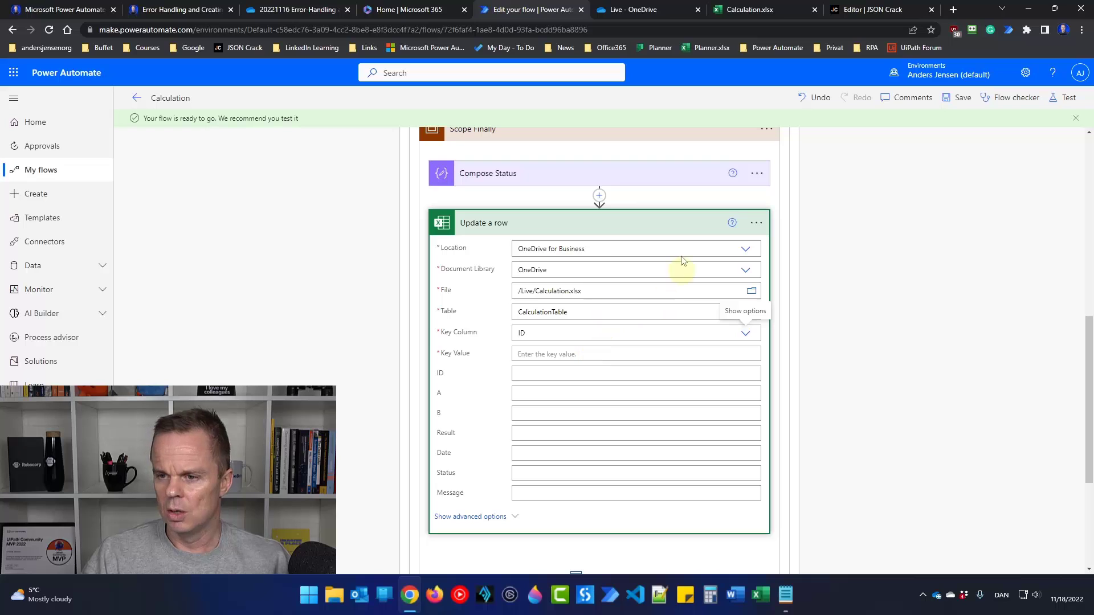
Set the key value of Update a row to the ID dynamic content from List rows present in a table.
left_click(539, 353)
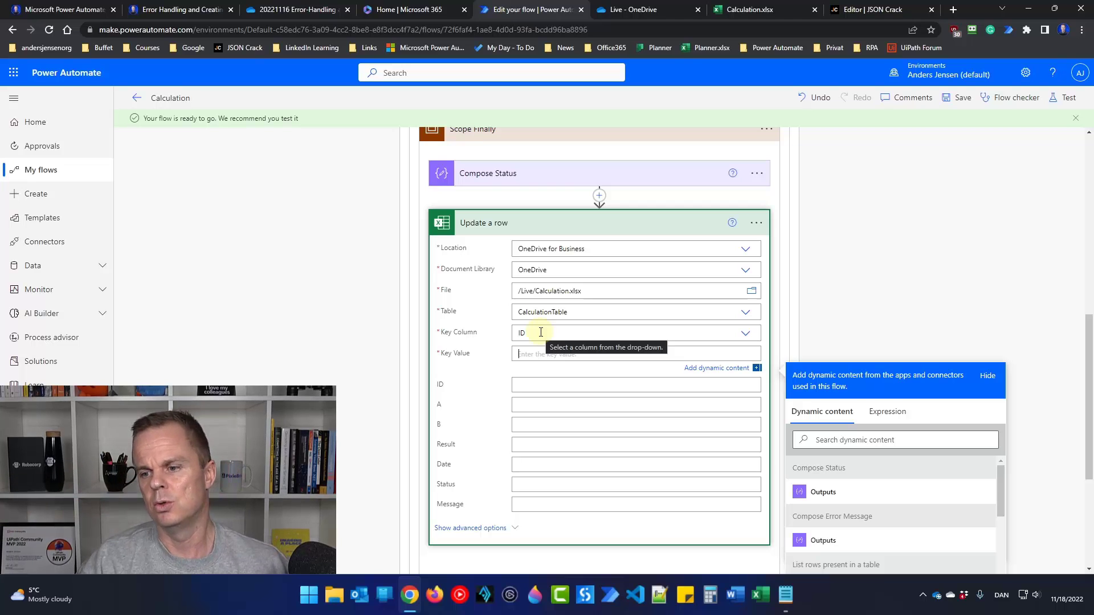
scroll(328, 337, "up", 7)
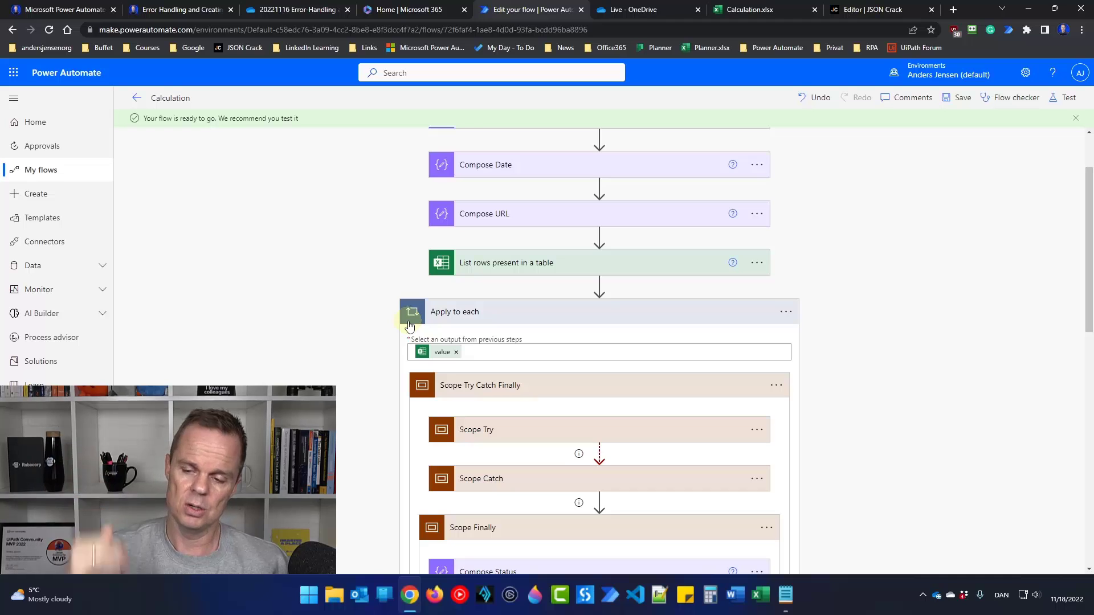
scroll(409, 326, "down", 7)
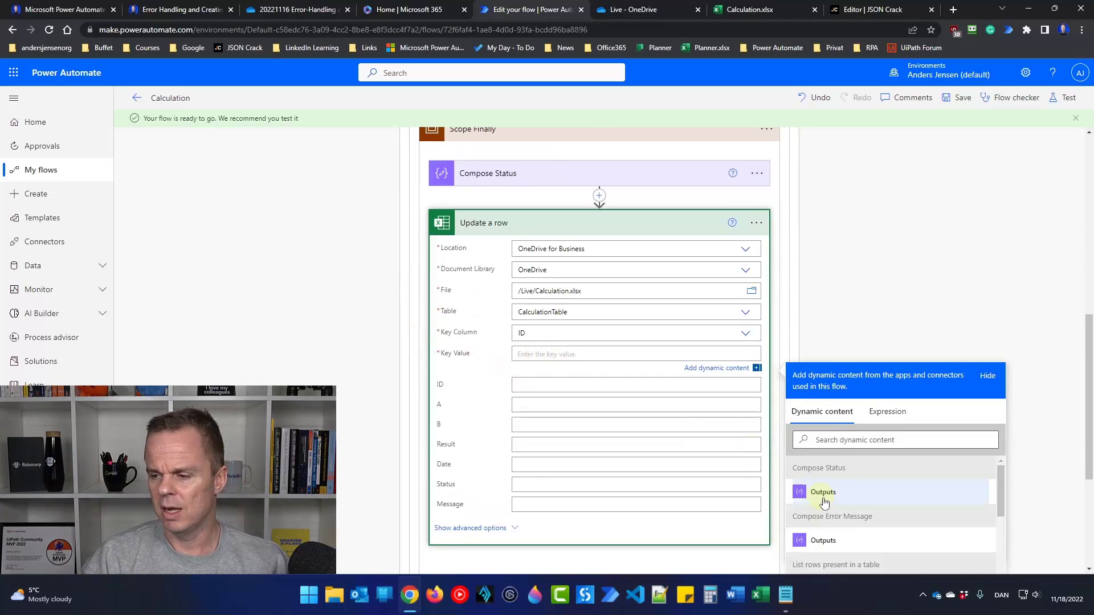
scroll(864, 490, "down", 5)
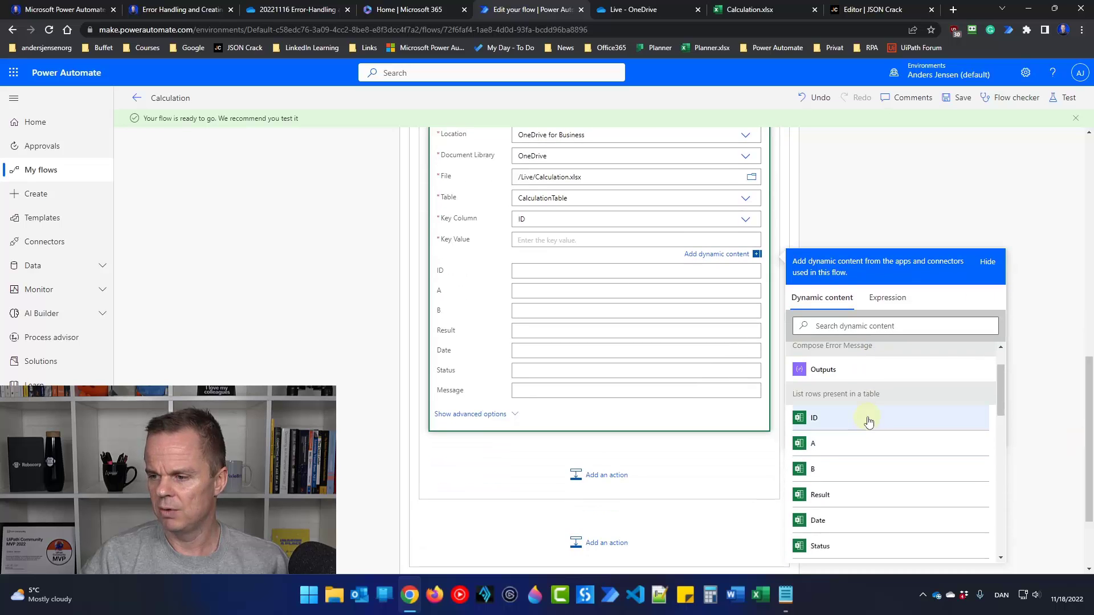
left_click(866, 425)
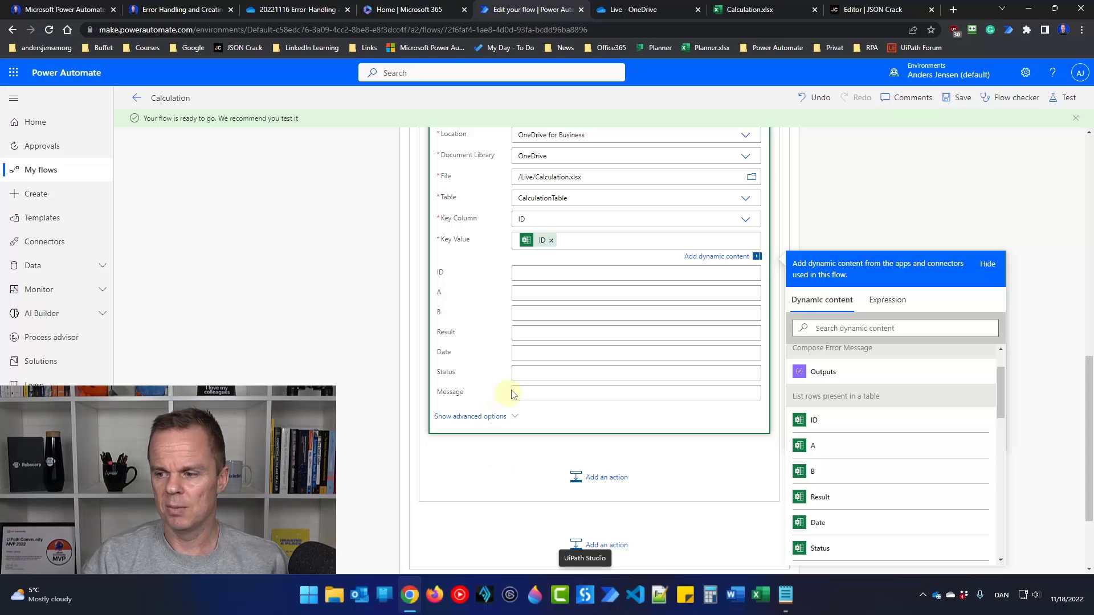
Fill the Result field of Update a row with the Outputs of Compose Calculation.
left_click(524, 336)
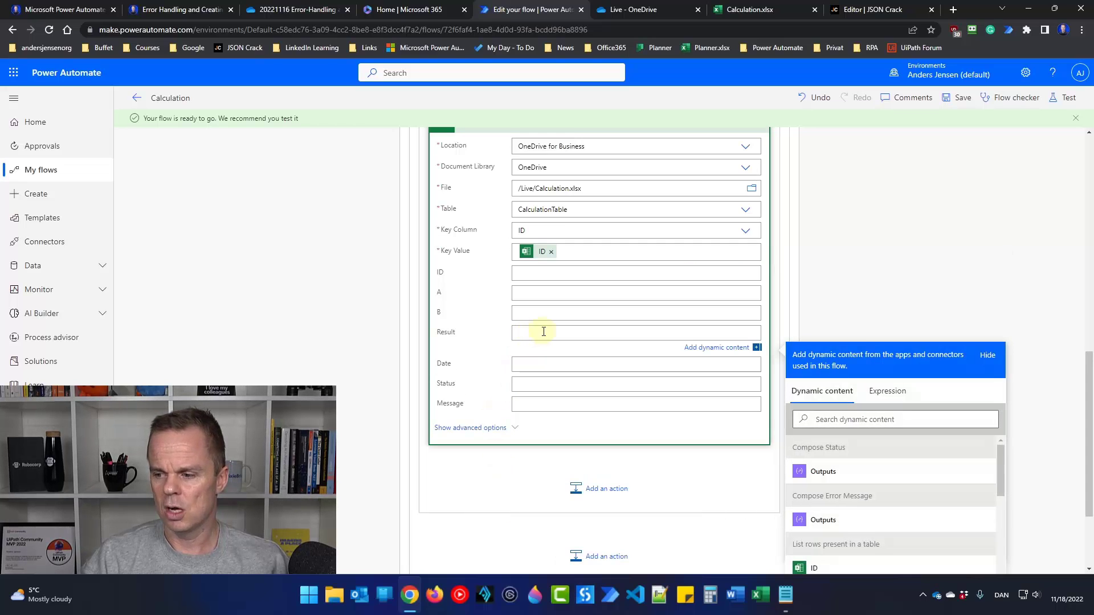
scroll(876, 495, "down", 5)
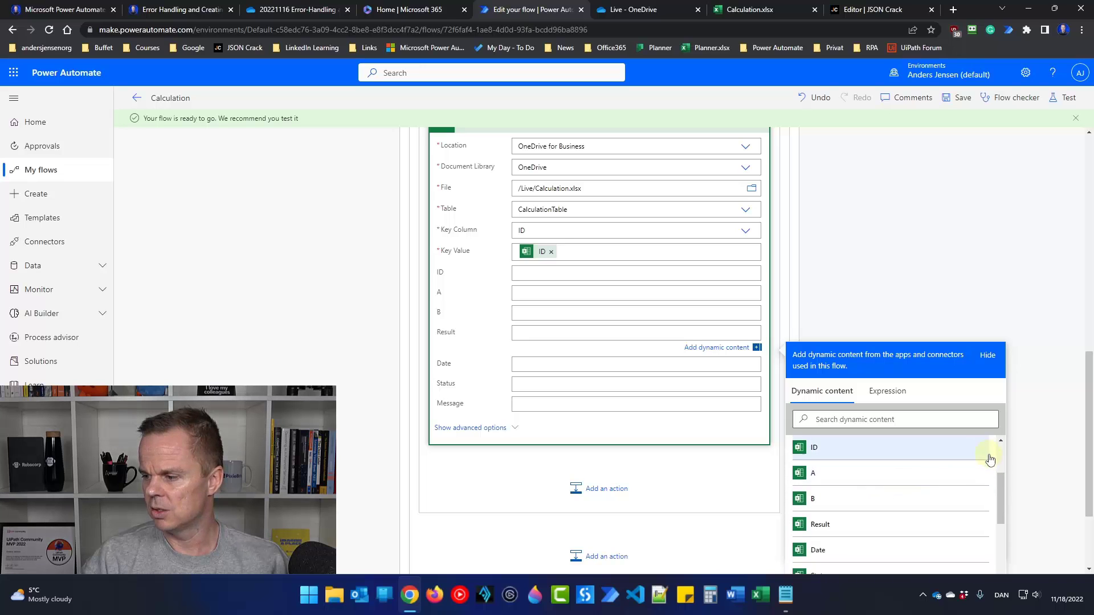
scroll(1046, 448, "down", 1)
scroll(1046, 448, "down", 1)
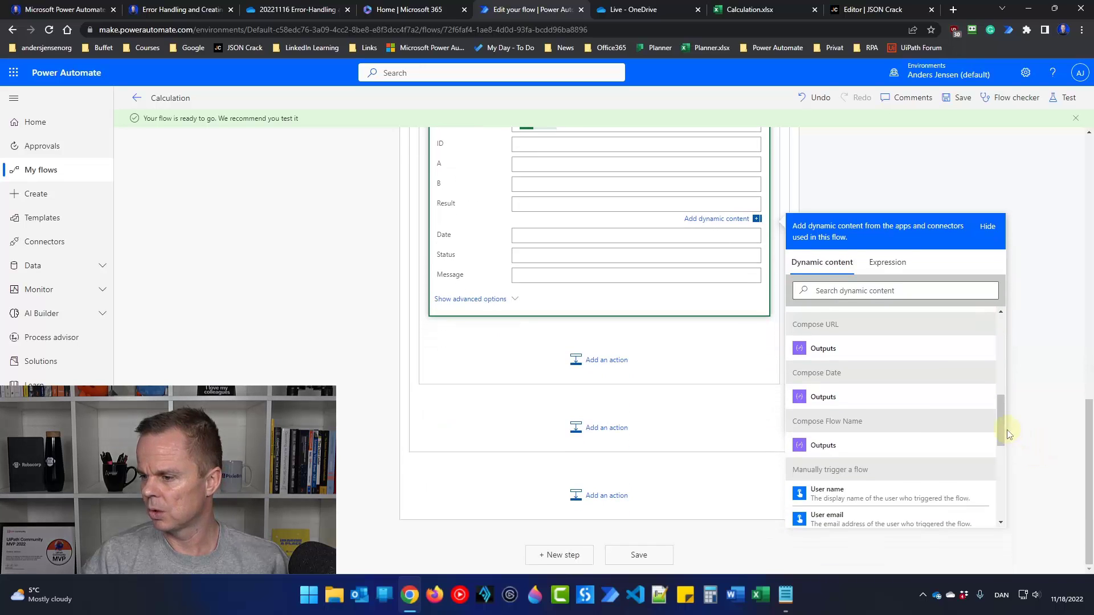
scroll(1005, 419, "up", 3)
left_click(842, 392)
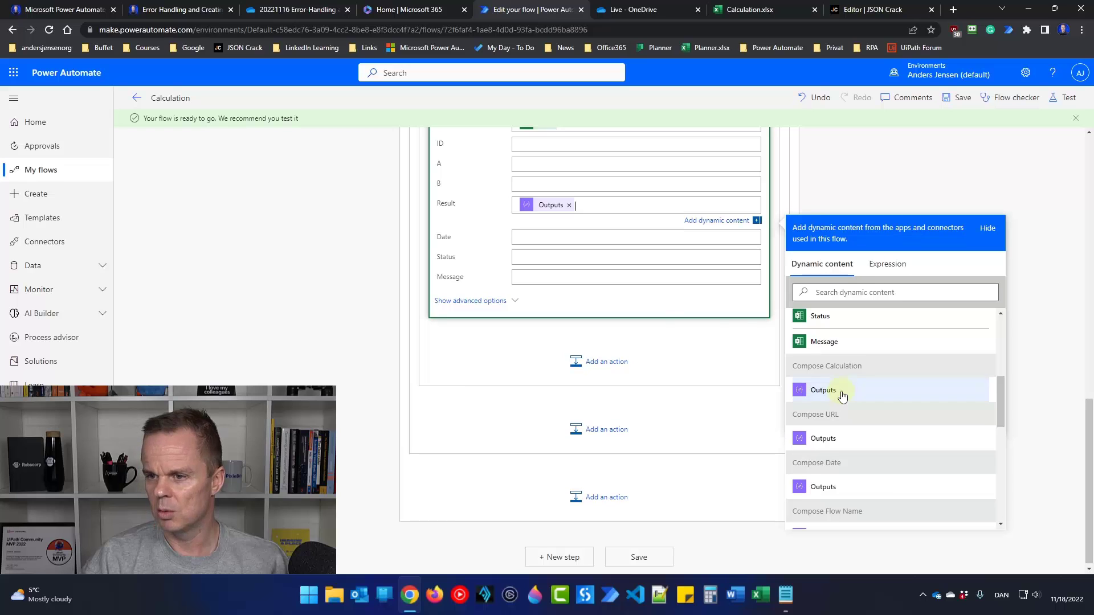
Fill the Date field of Update a row with the Outputs of Compose Date.
left_click(536, 239)
scroll(851, 415, "up", 1)
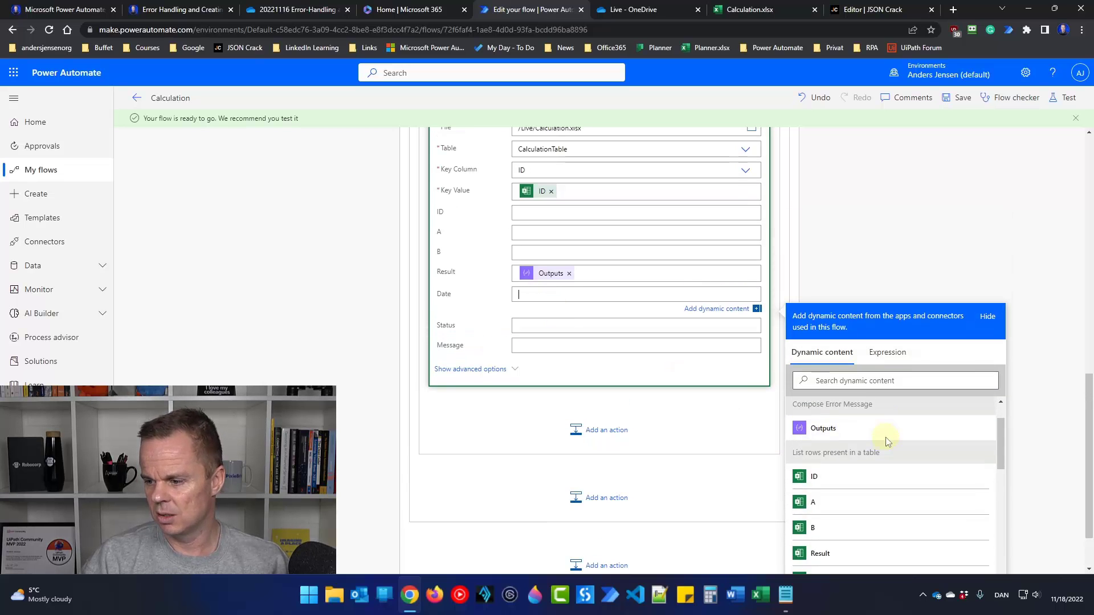
scroll(886, 442, "down", 6)
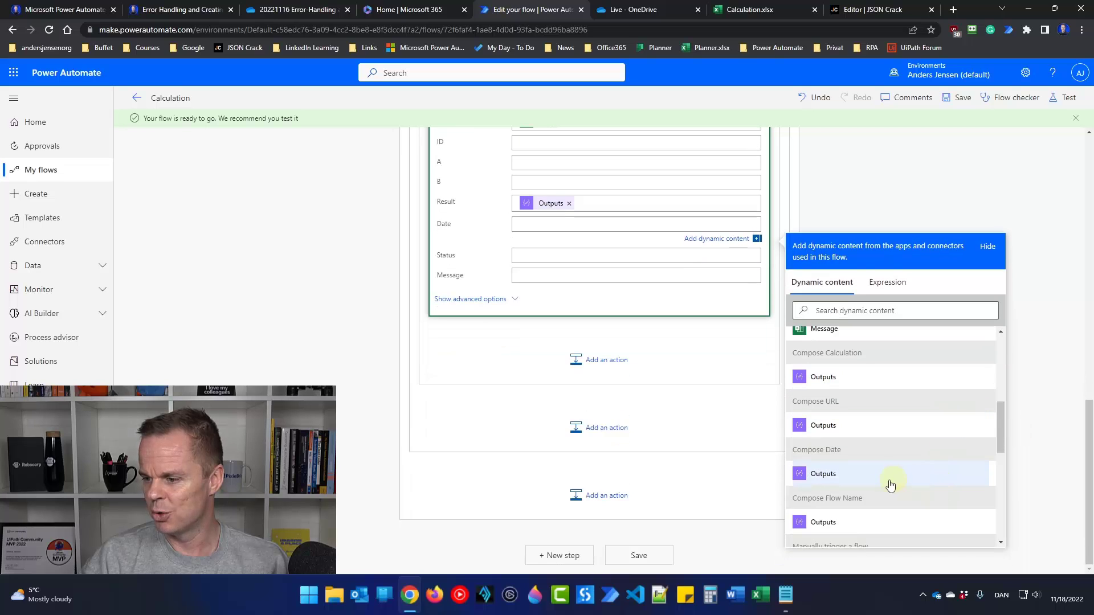
left_click(890, 484)
Fill Status with the Outputs of Compose Status and Message with the Outputs of Compose Error Message, and save the flow.
left_click(539, 261)
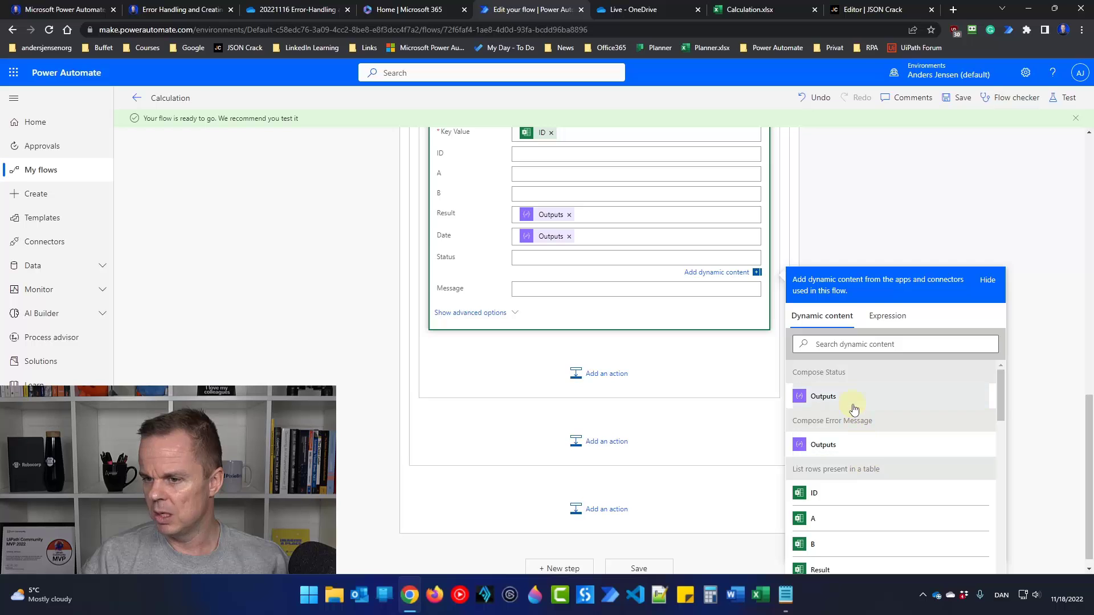
left_click(911, 396)
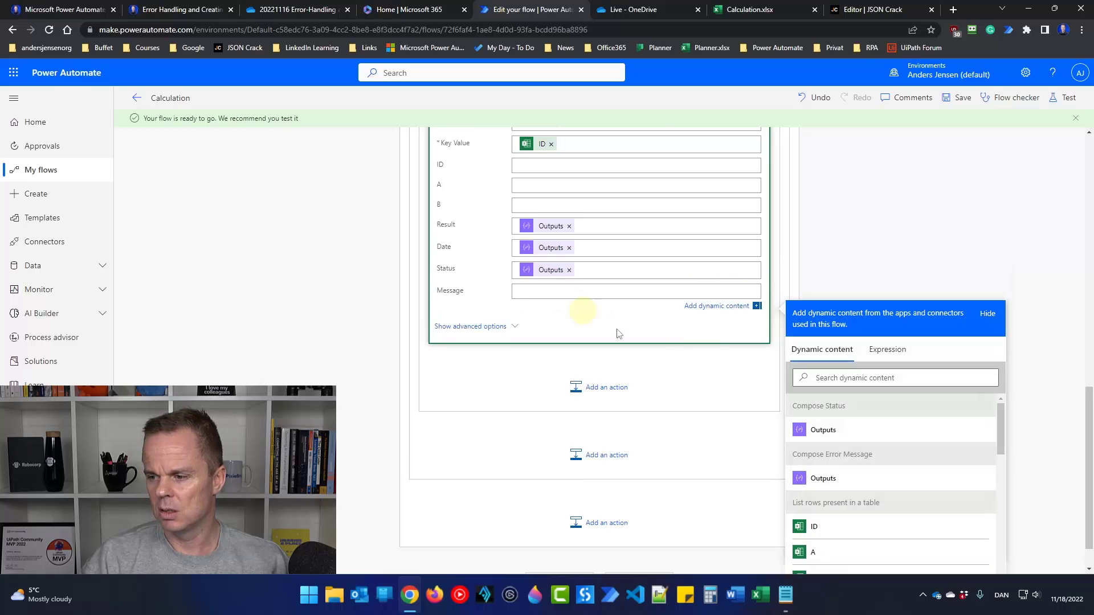
left_click(831, 479)
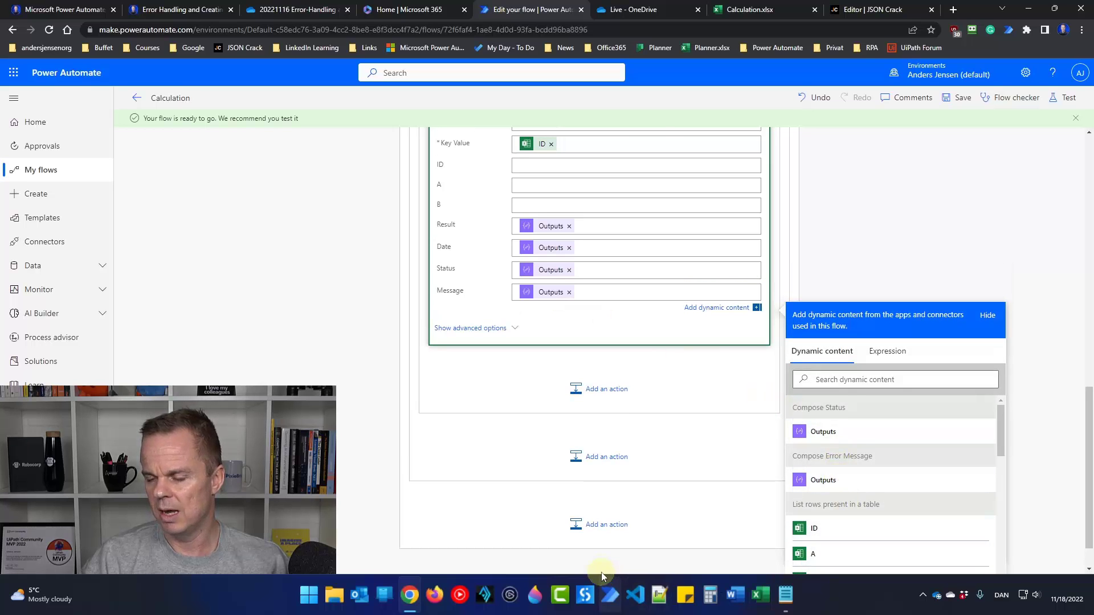
left_click(962, 98)
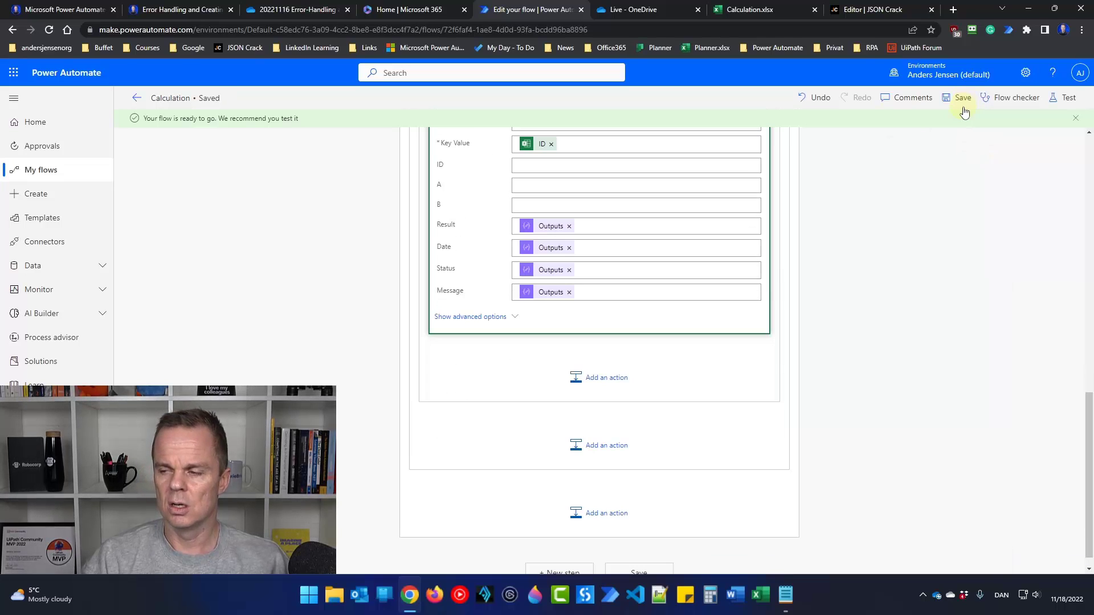
Expand Scope Catch inside Scope Try Catch Finally to review its Compose Error Message action.
scroll(960, 279, "up", 8)
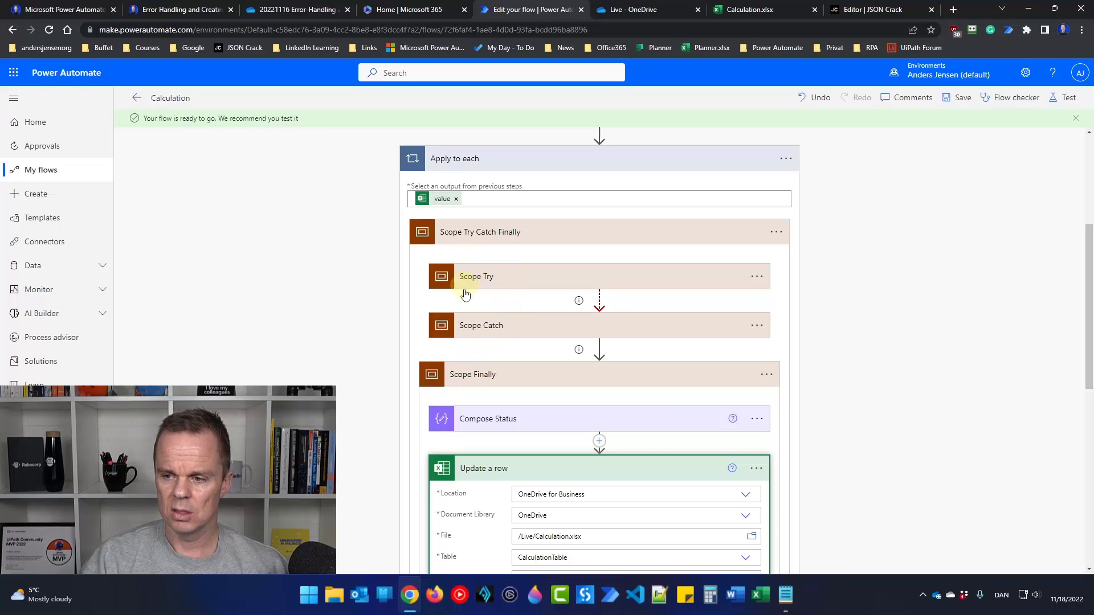
left_click(474, 339)
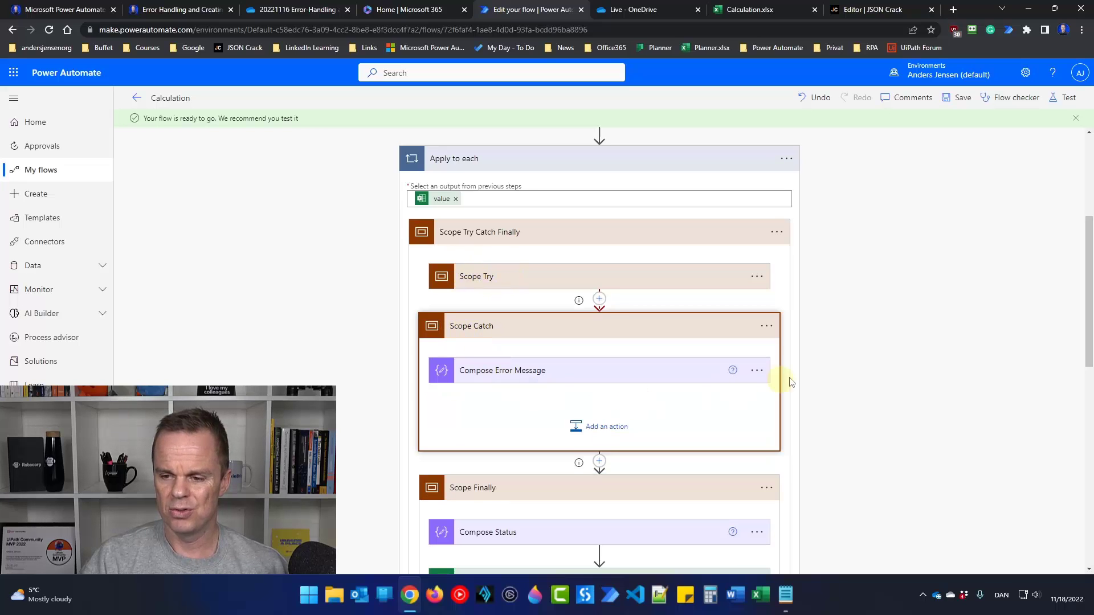
scroll(488, 393, "down", 2)
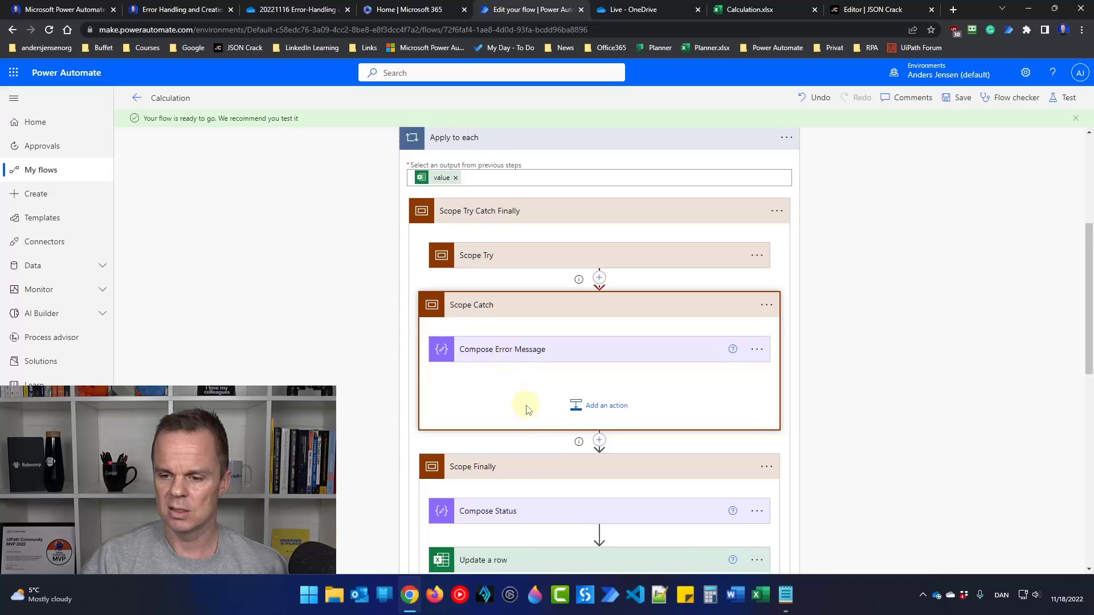
Save the Calculation flow and run a manual test of it, opening the run's page.
left_click(958, 98)
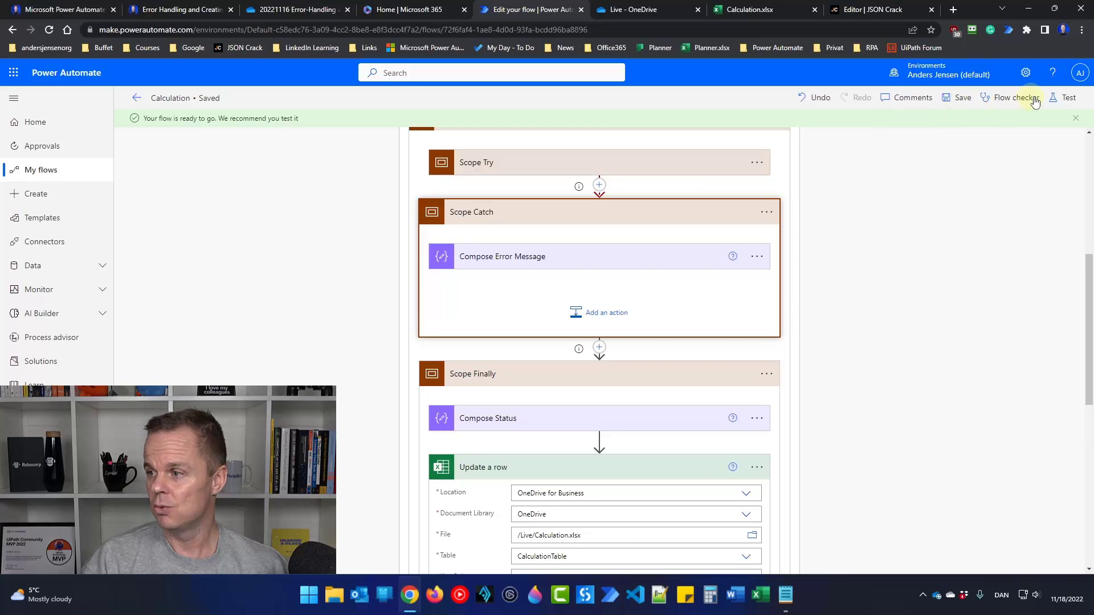
left_click(1065, 97)
left_click(934, 554)
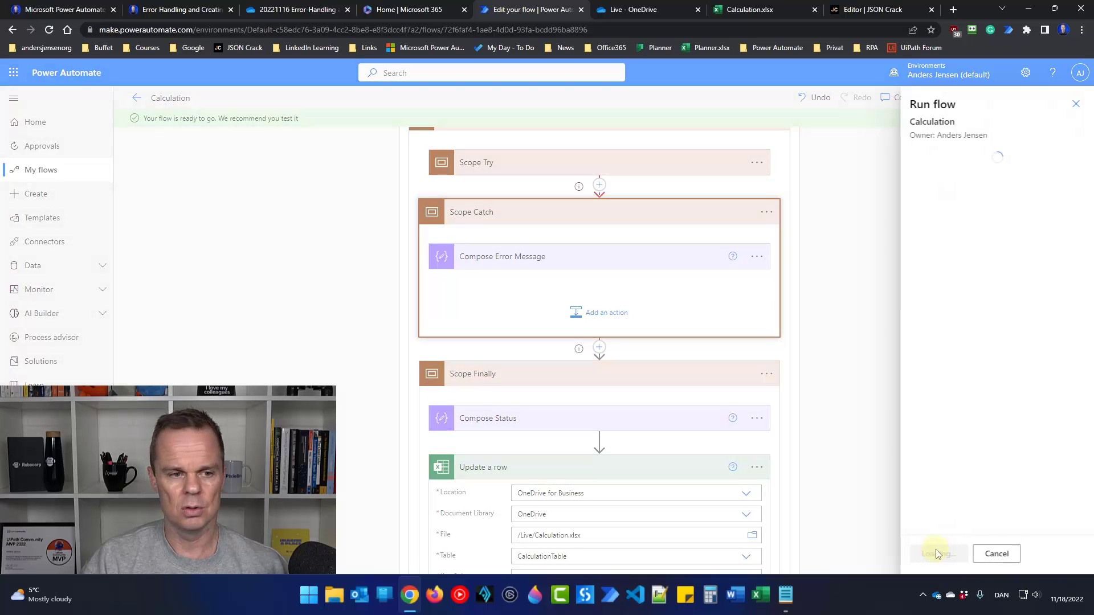
left_click(936, 553)
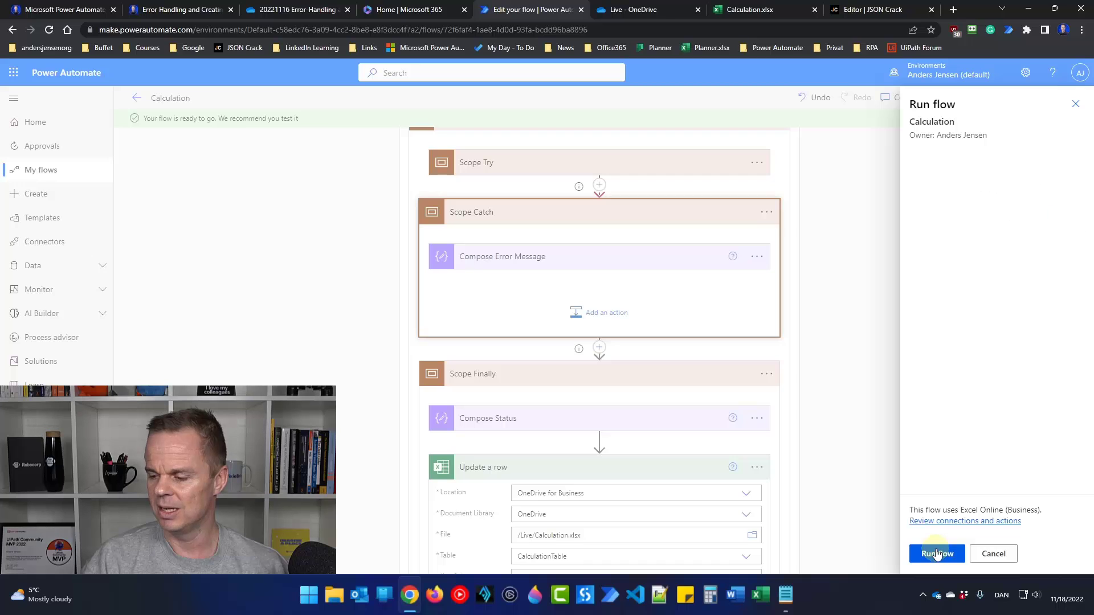
left_click(936, 554)
left_click(935, 554)
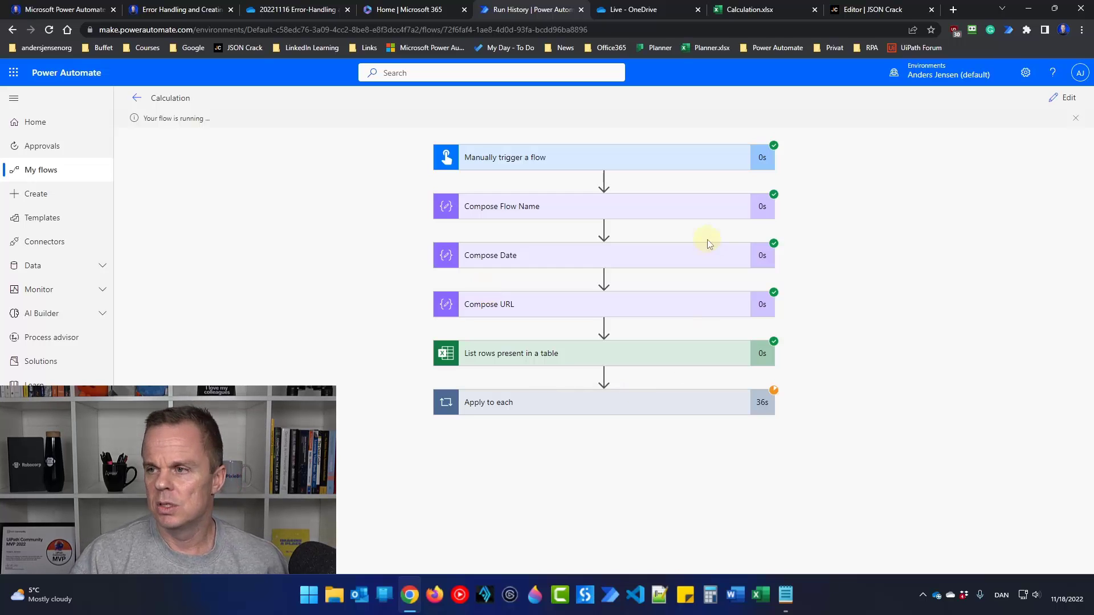
Switch to the Calculation.xlsx workbook and fit the widths of the Date and Message columns to their contents.
left_click(746, 10)
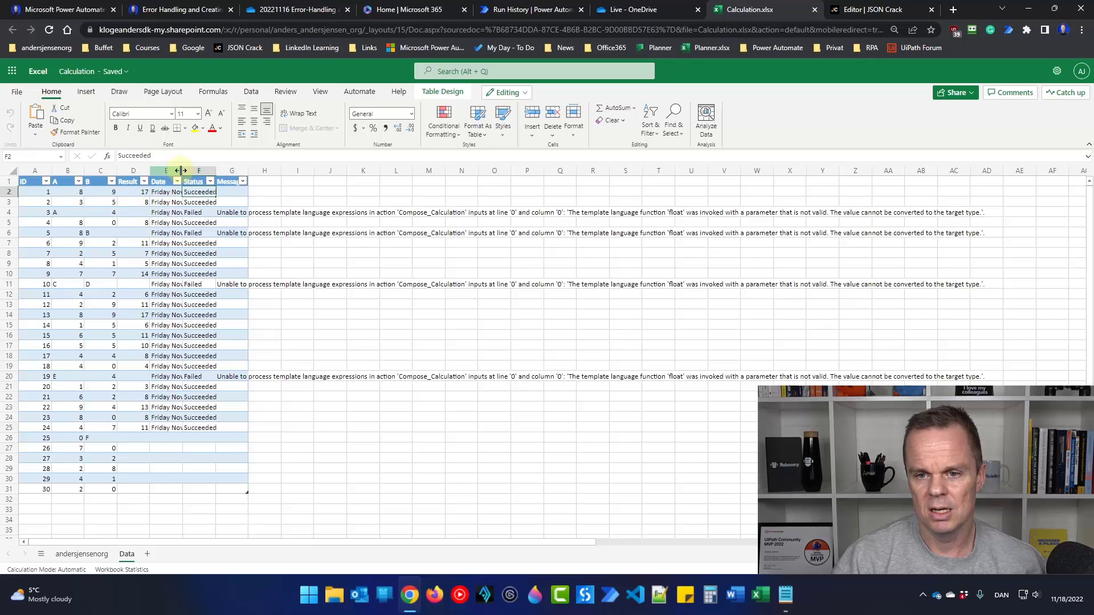
double_click(181, 170)
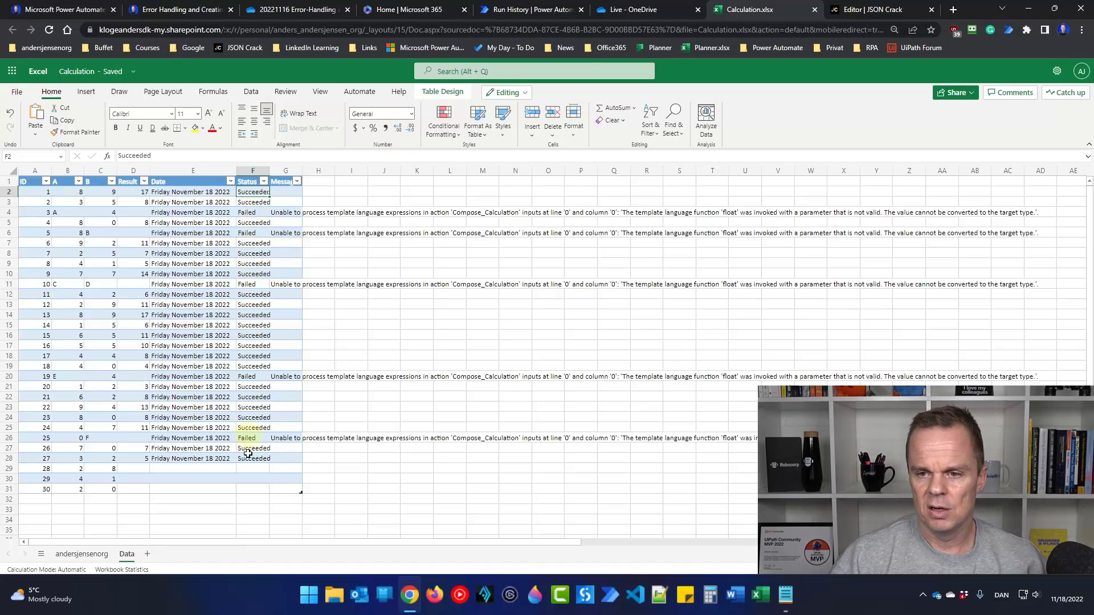
double_click(303, 170)
Inspect the Status entries logged for individual rows of the calculation table.
left_click(254, 213)
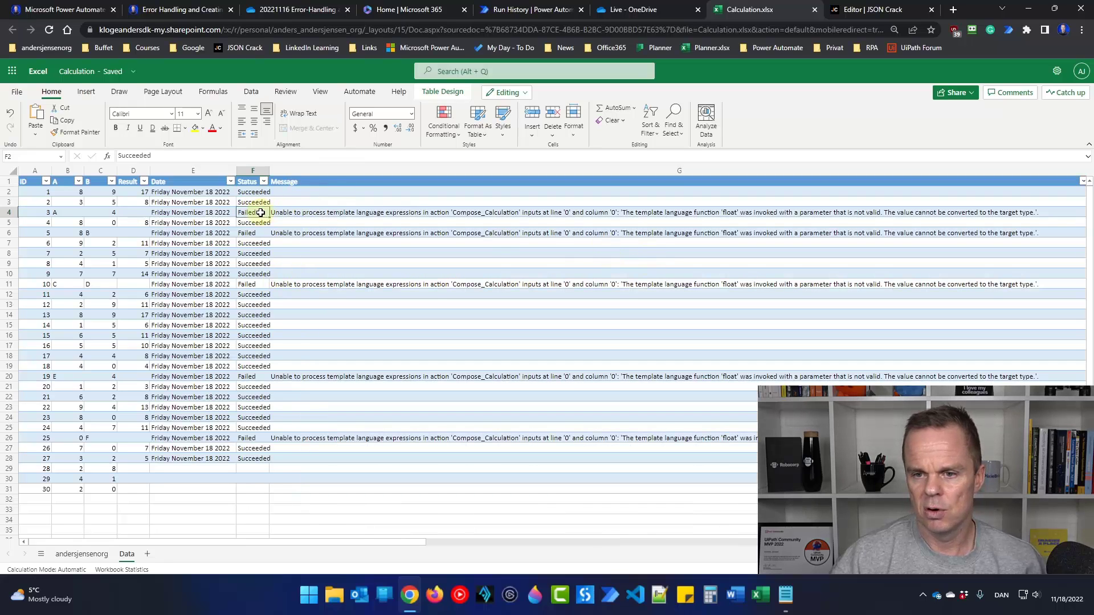
left_click(254, 233)
left_click(242, 426)
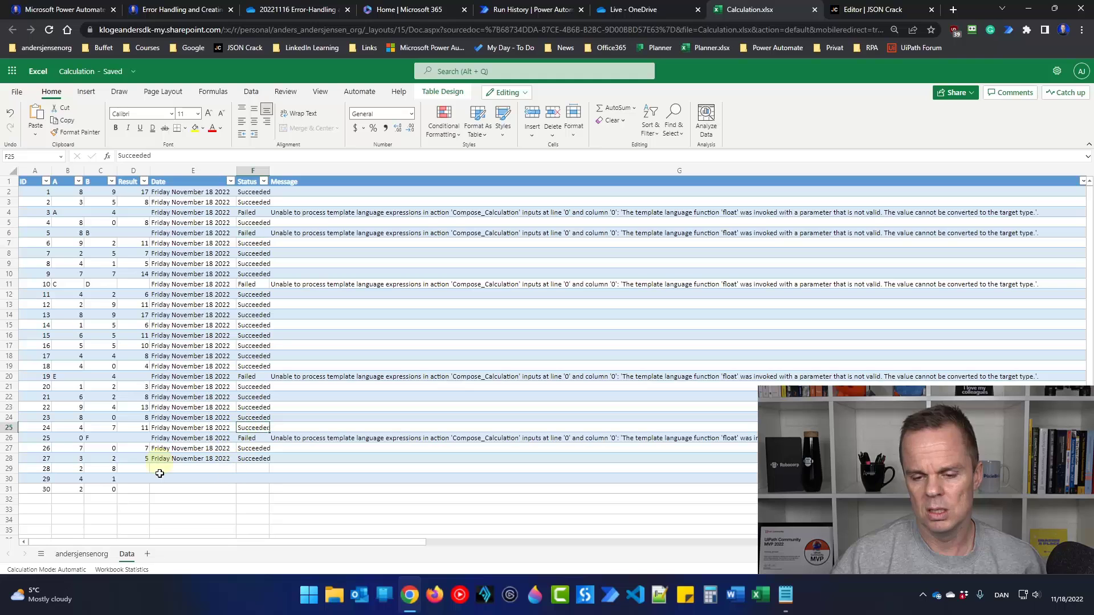
Follow the test run by comparing the Calculation run page in Power Automate with the last table rows in Calculation.xlsx.
left_click(544, 10)
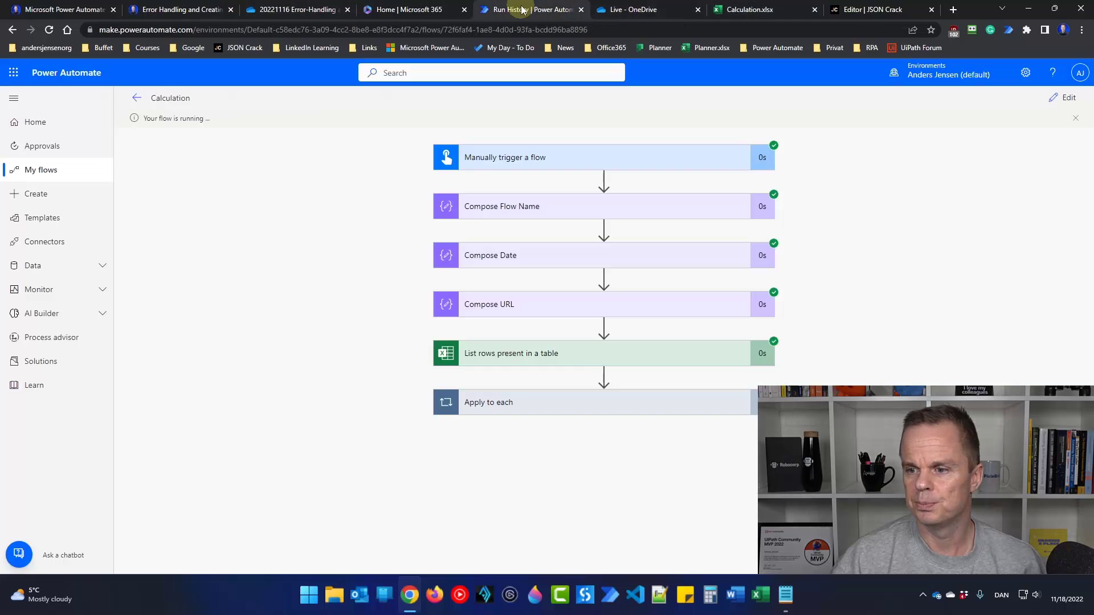
left_click(778, 6)
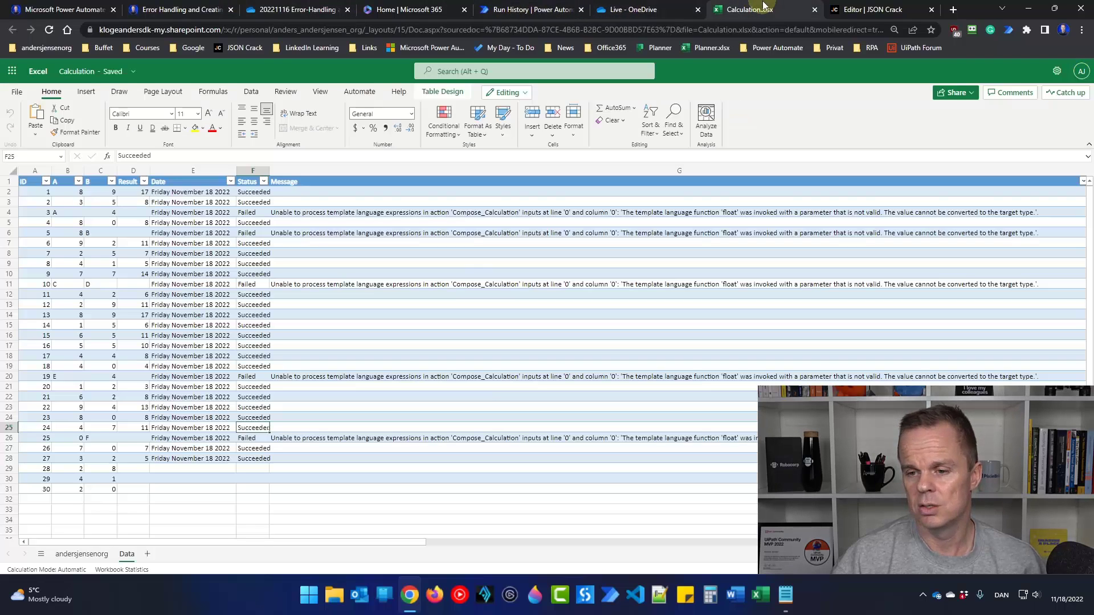
left_click(230, 491)
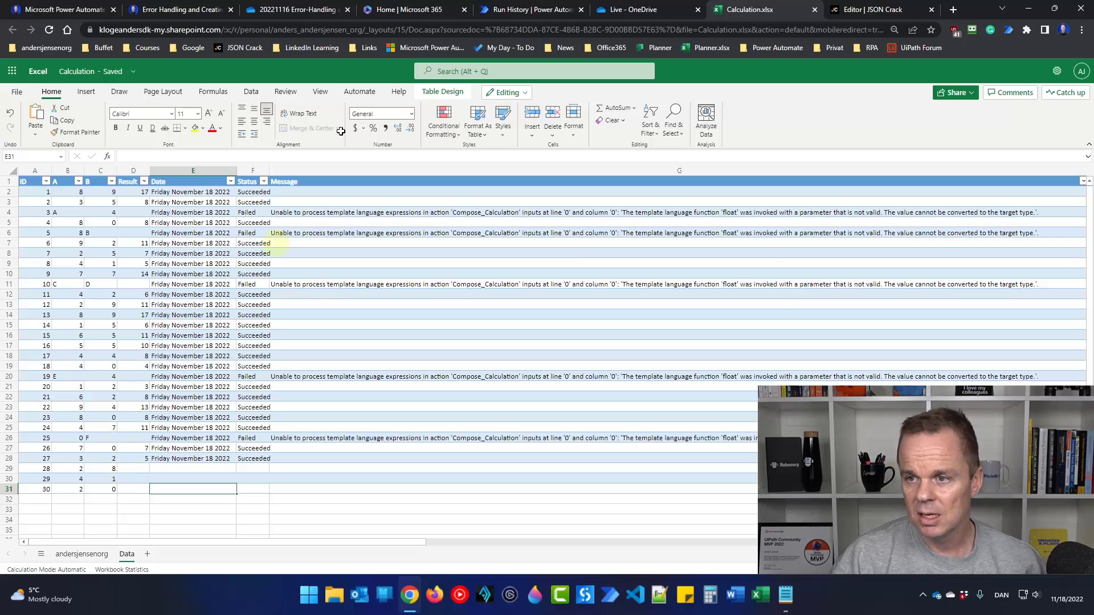
left_click(527, 9)
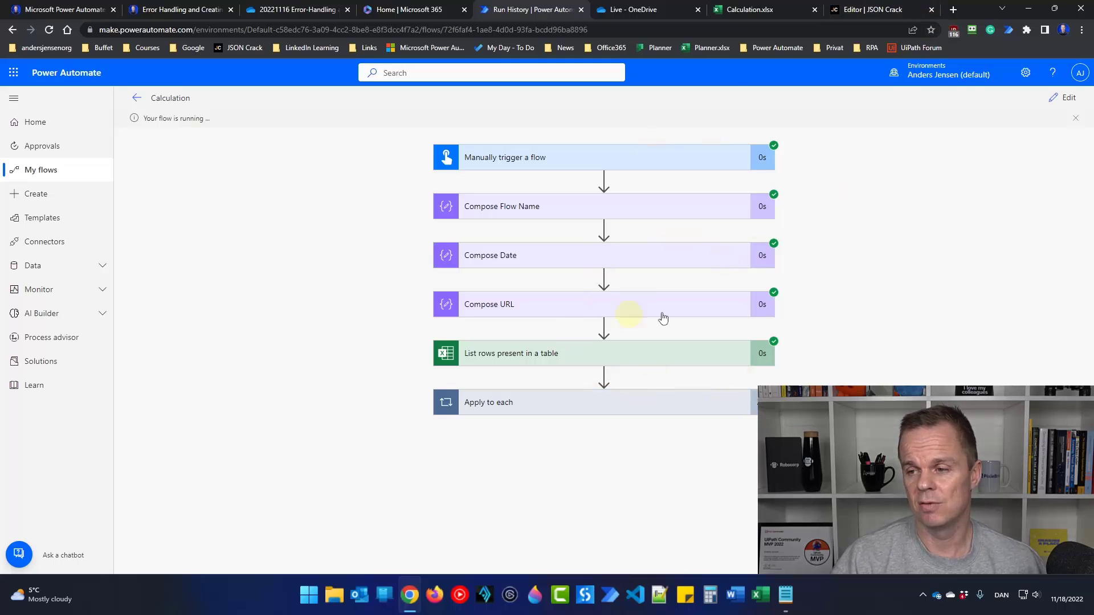
left_click(751, 16)
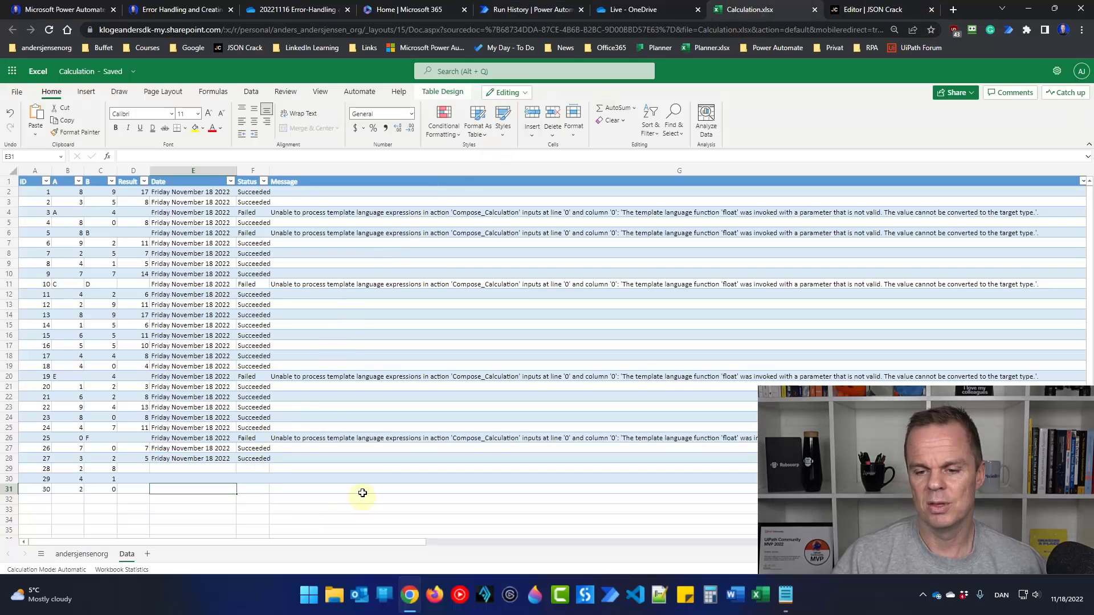
left_click(522, 10)
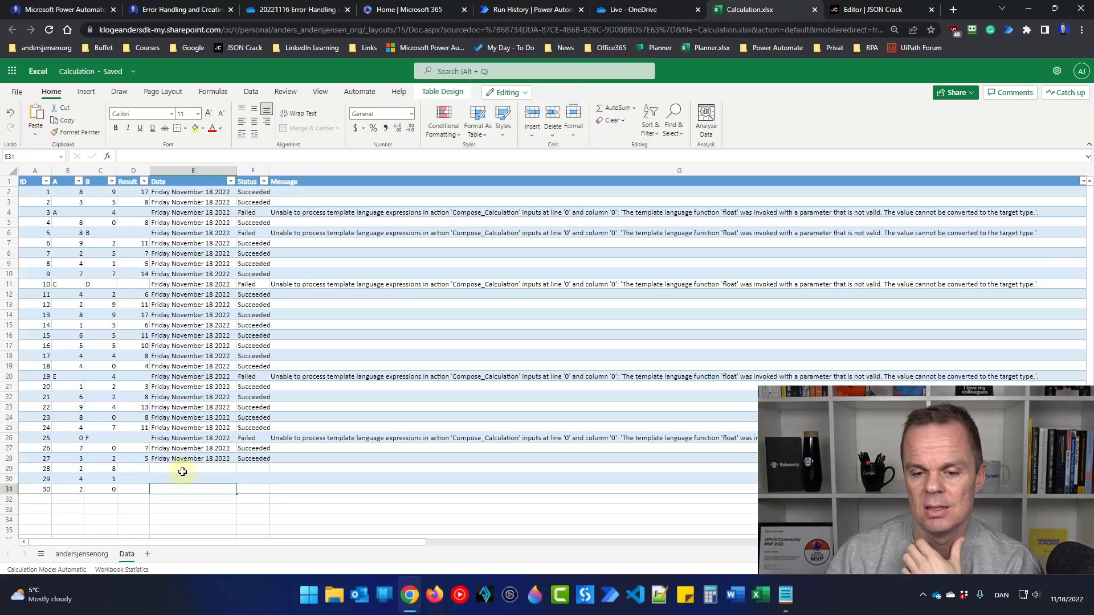
left_click(535, 9)
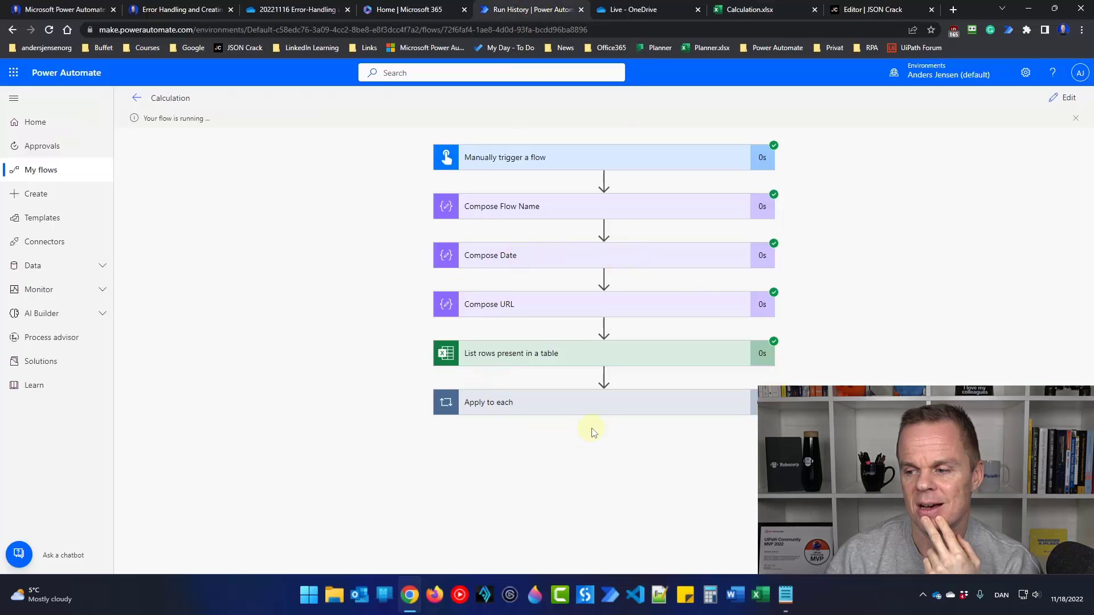
left_click(757, 10)
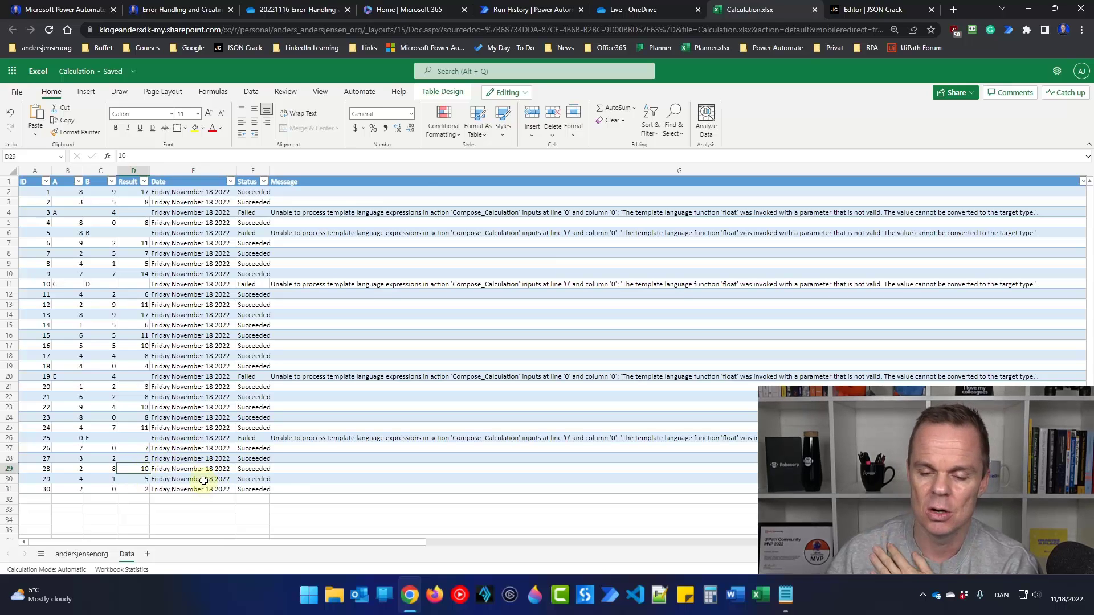
left_click(507, 6)
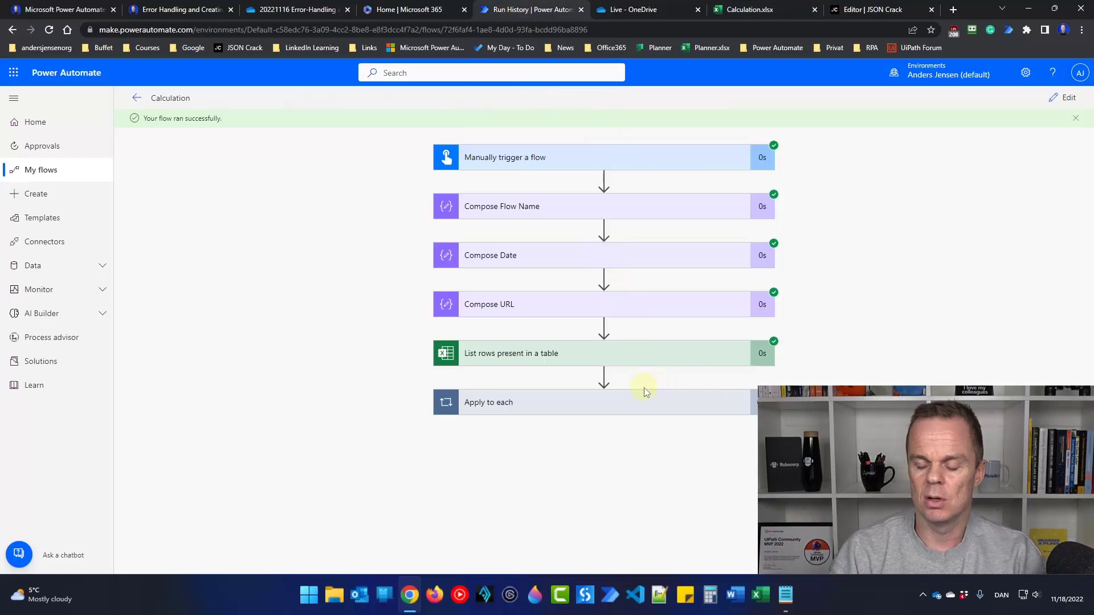